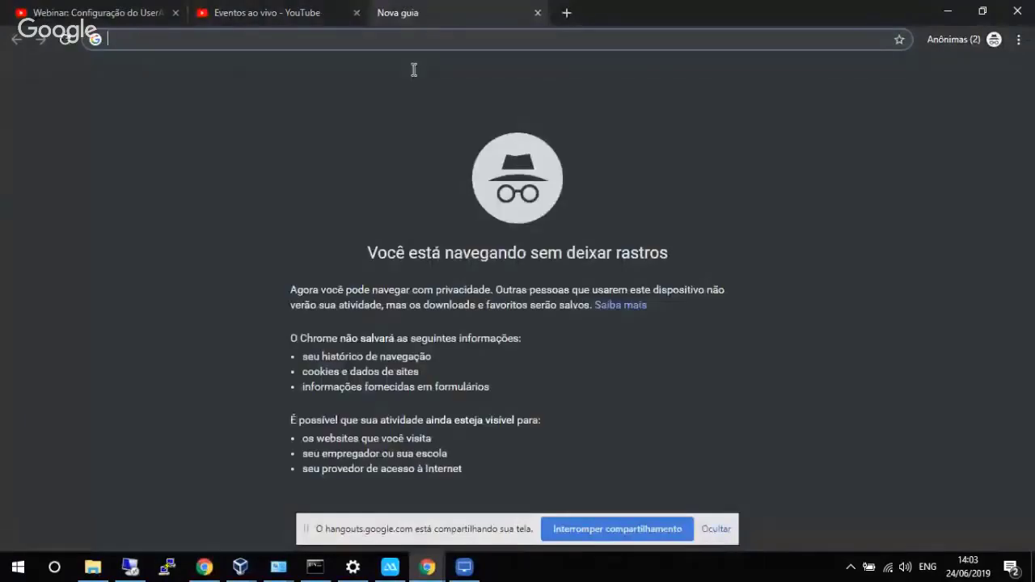
key("ctrl+shift+n")
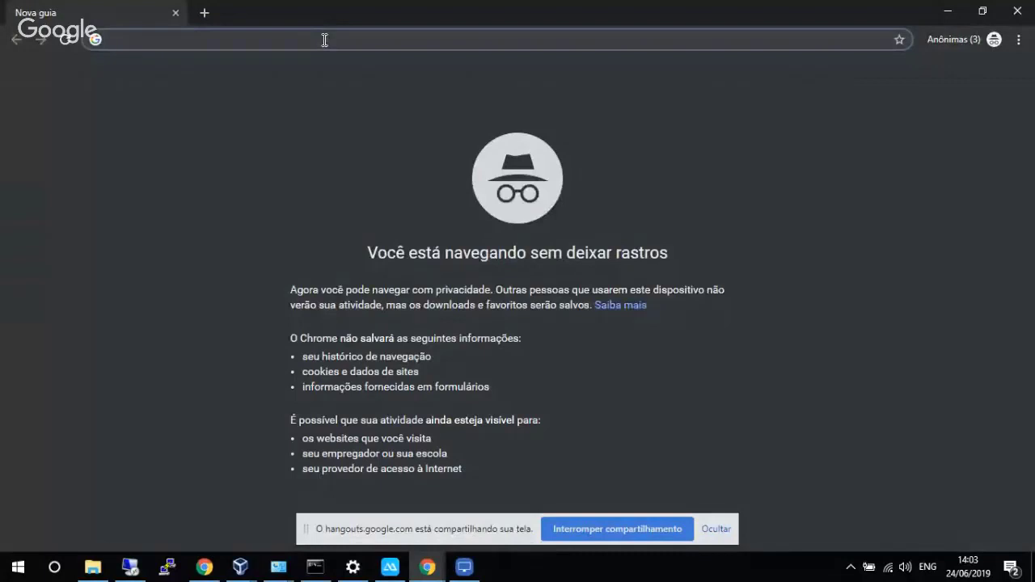
type("192.168")
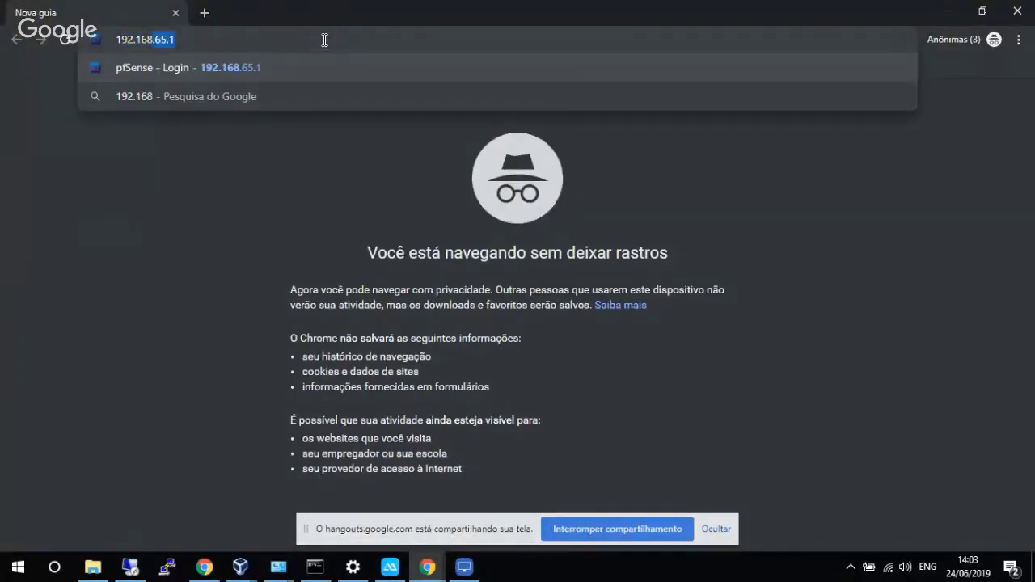
key("Left")
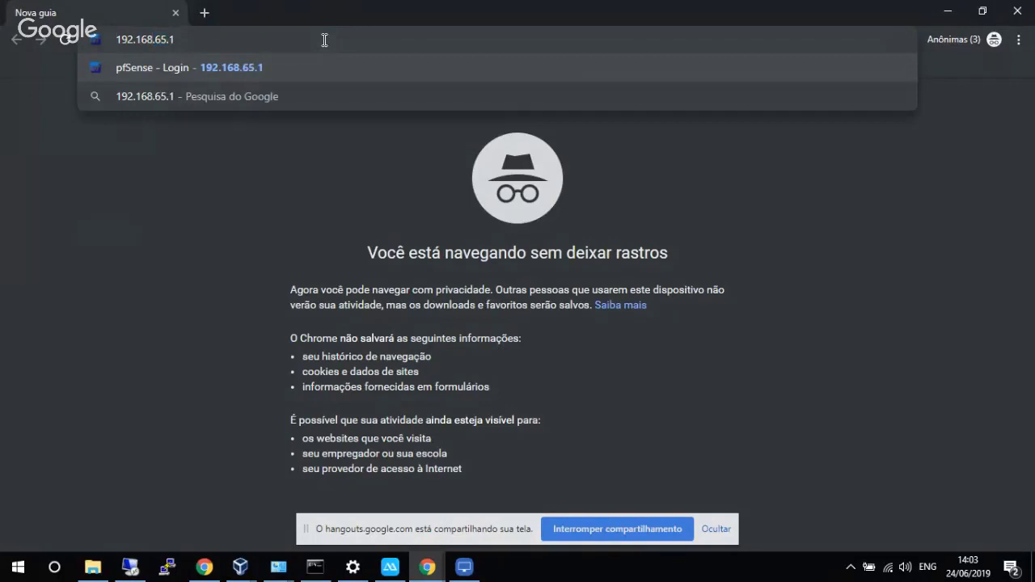
key("Home")
type("http")
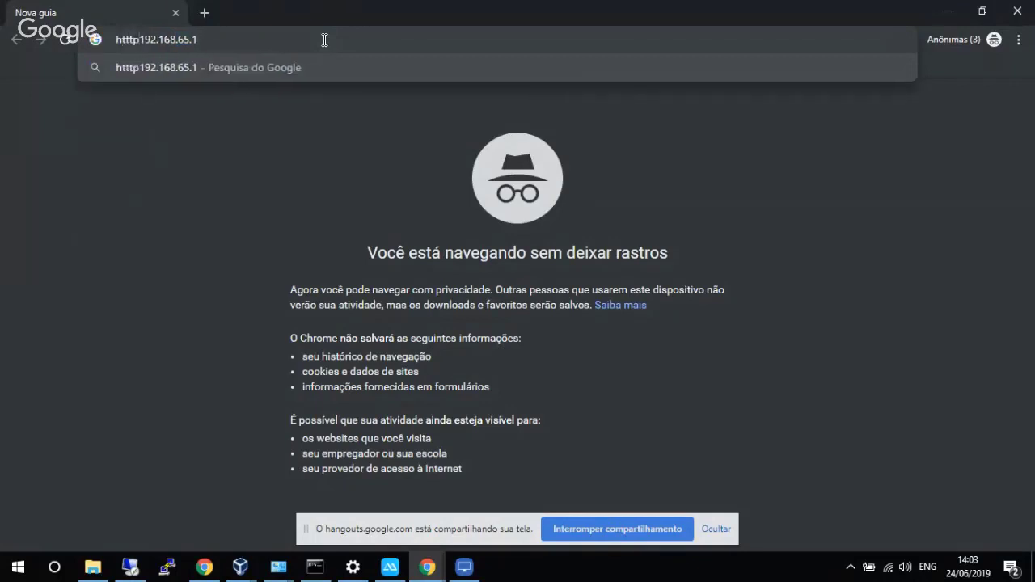
key("BackSpace")
key("BackSpace")
type("ps")
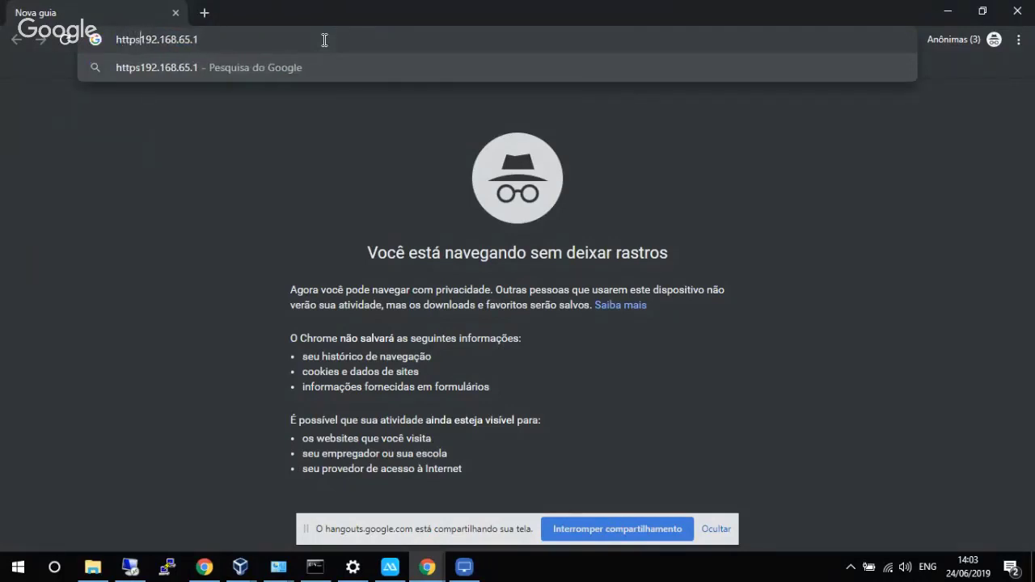
type("://")
Load the pfSense login page and sign in with the administrator username and password.
key("Return")
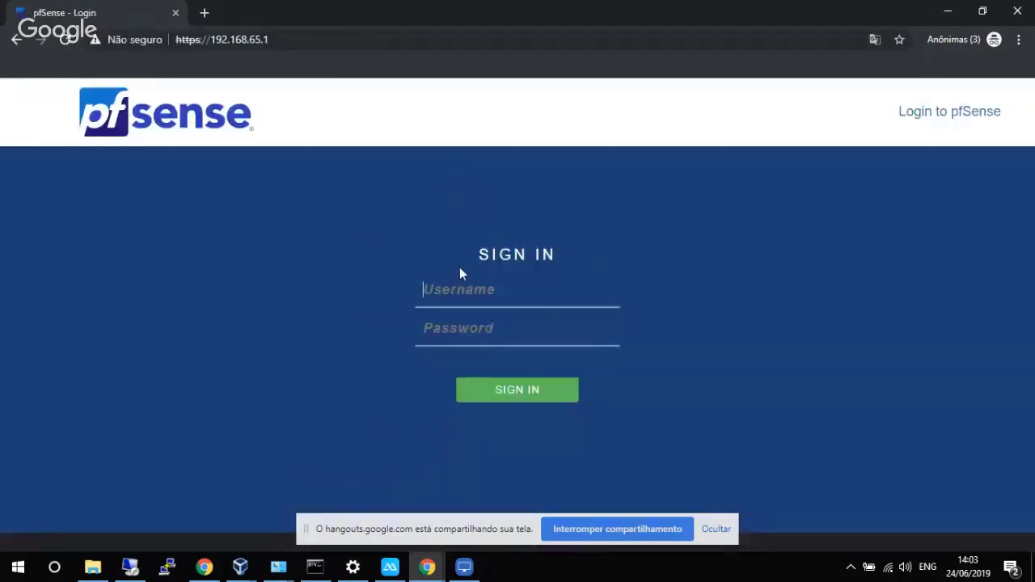
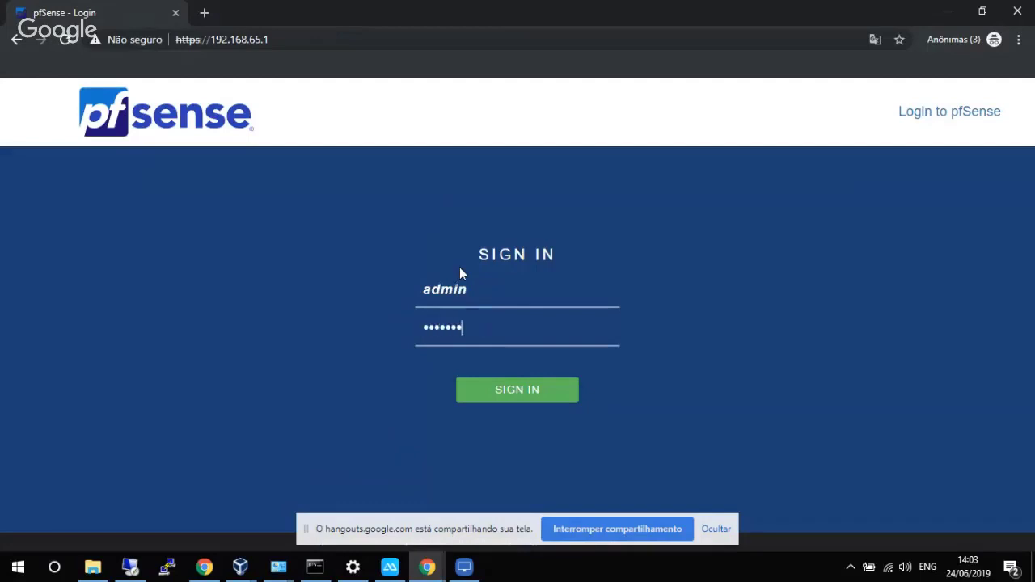
key("Return")
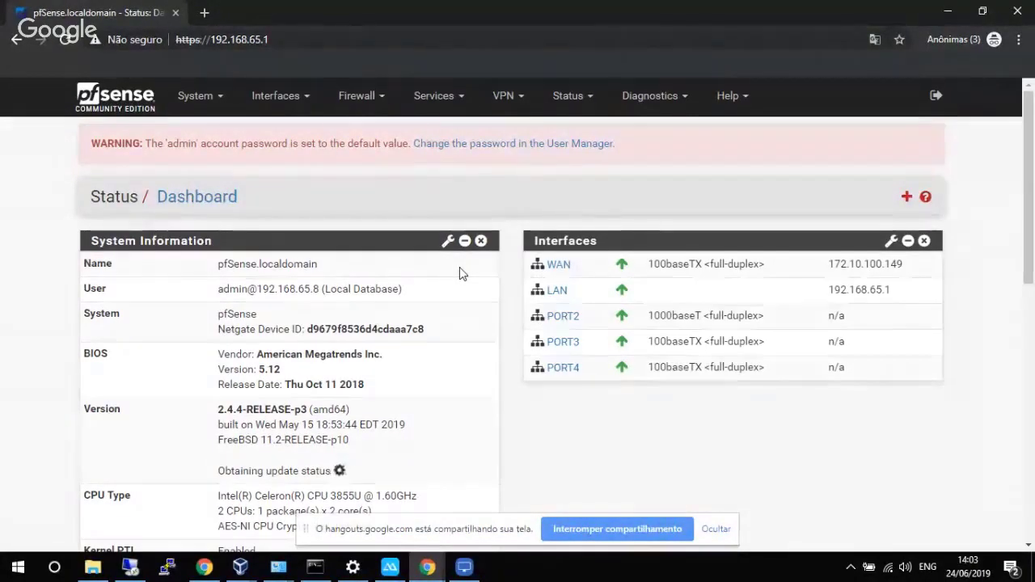
Scroll through the Status / Dashboard to review its widgets.
scroll(421, 198, "down", 8)
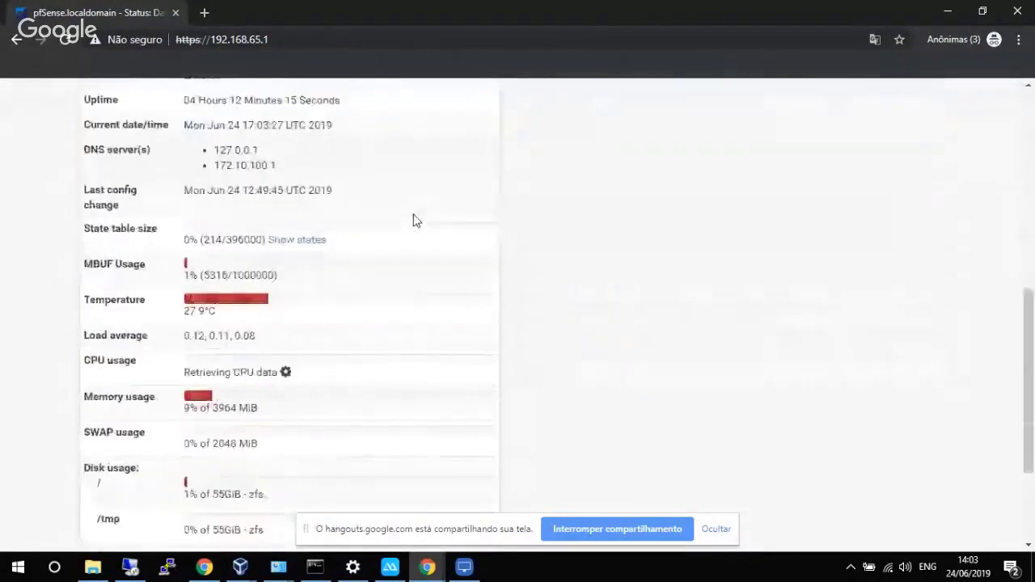
scroll(415, 220, "up", 5)
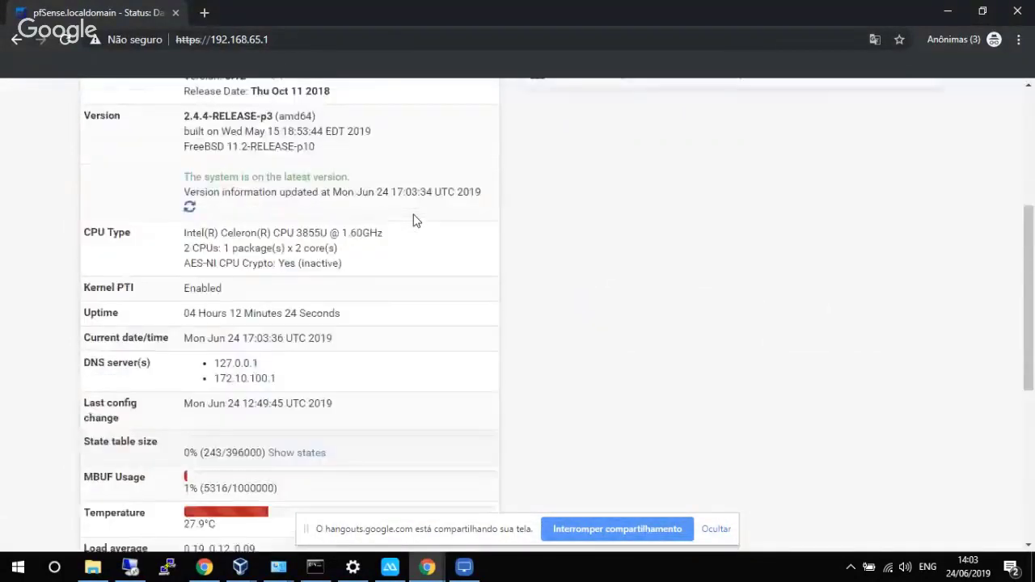
scroll(415, 220, "down", 2)
scroll(414, 220, "up", 2)
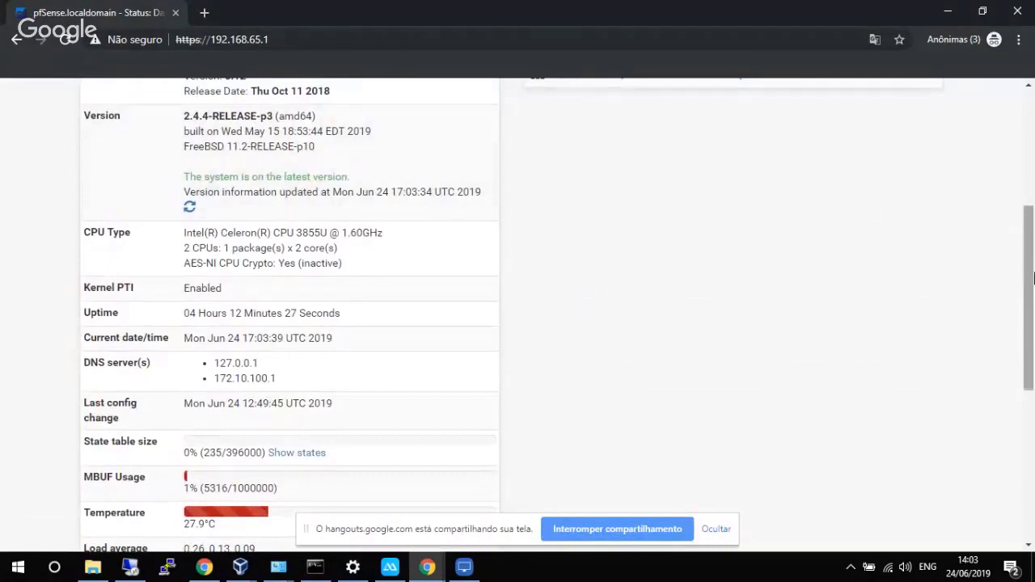
scroll(1031, 267, "up", 3)
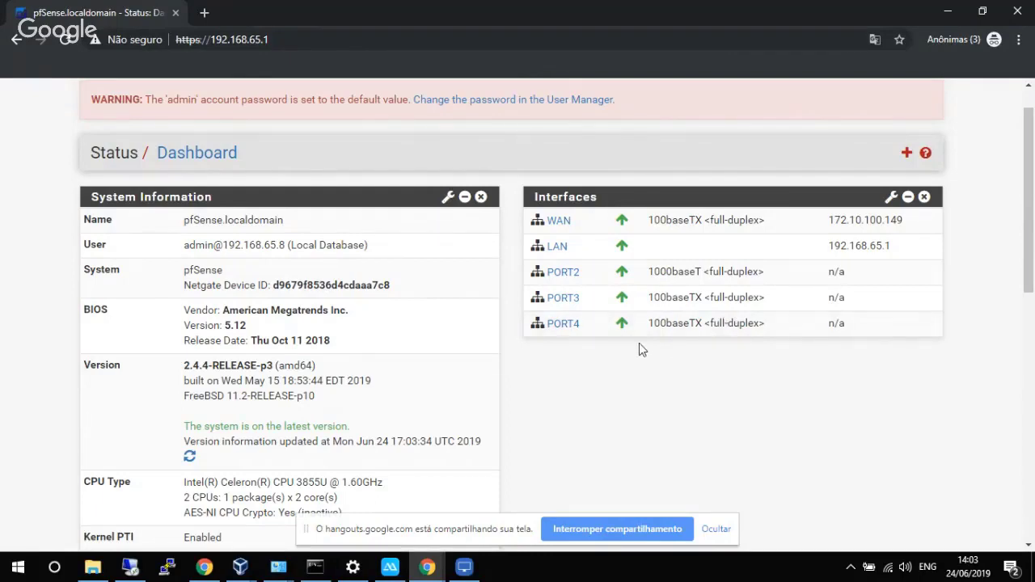
scroll(202, 299, "down", 1)
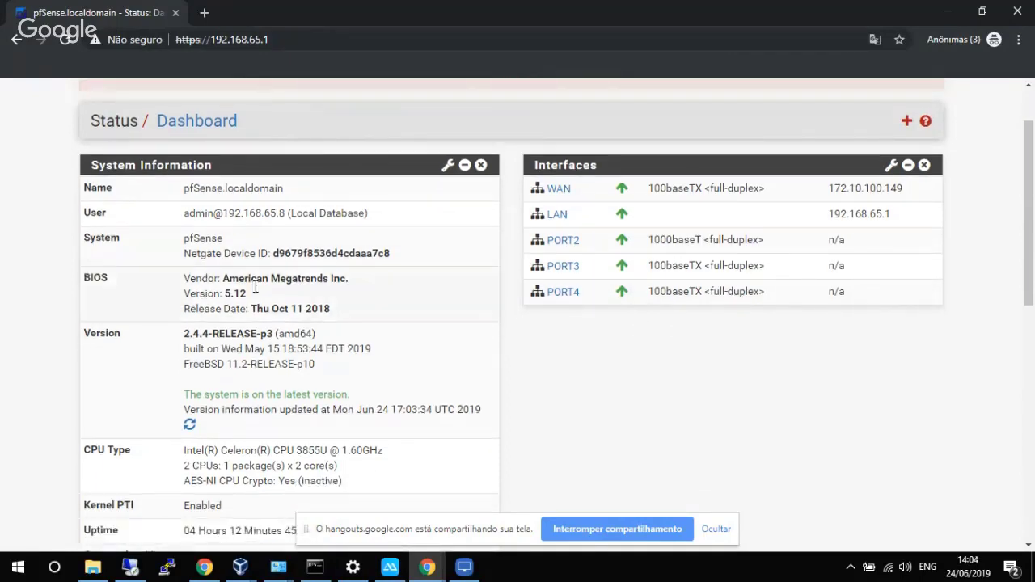
left_click_drag(1030, 174, 1024, 411)
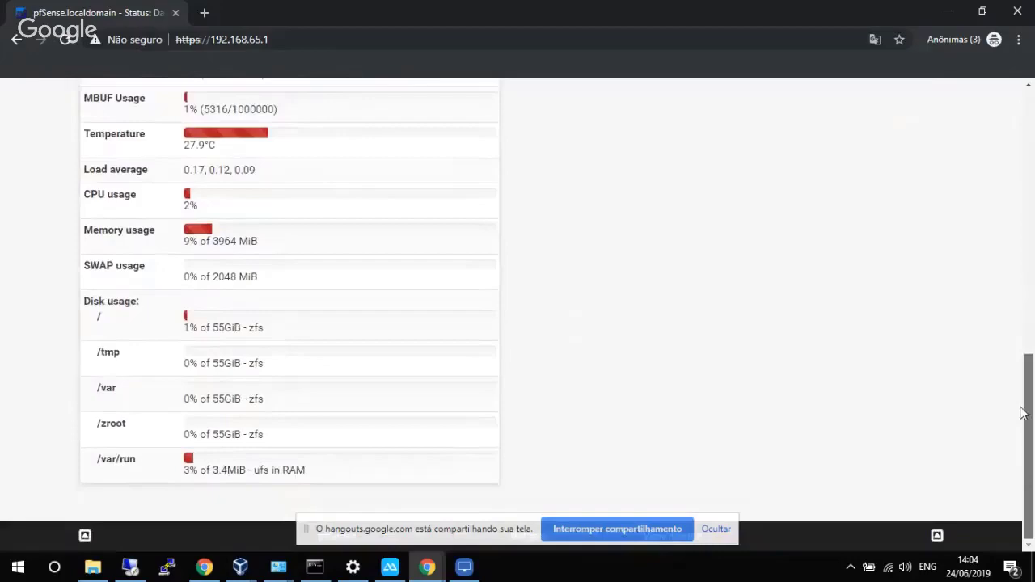
double_click(249, 327)
left_click_drag(1029, 381, 1030, 322)
scroll(1030, 322, "up", 10)
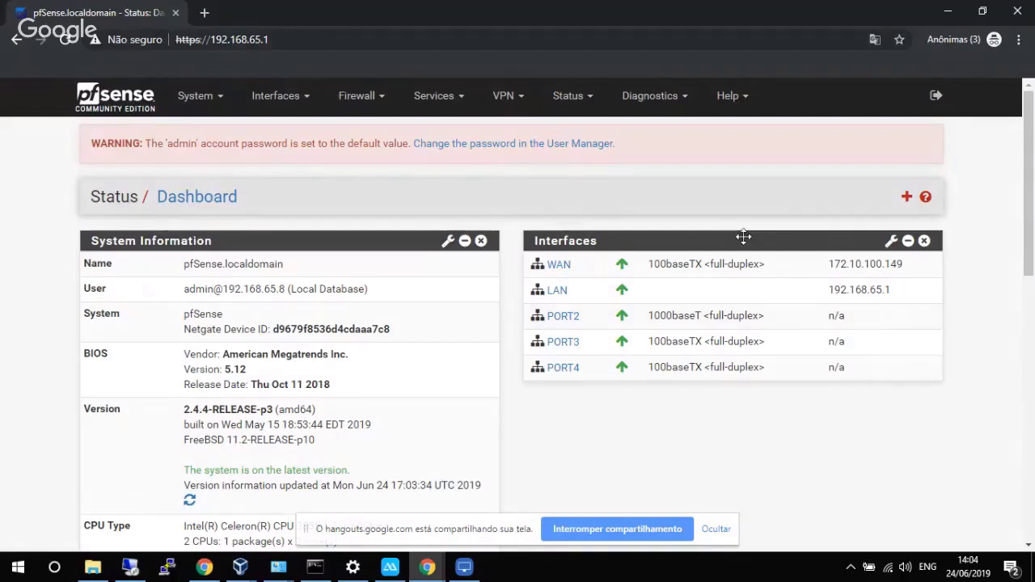
mouse_move(1031, 192)
left_mouse_down()
mouse_move(1031, 255)
mouse_move(1028, 198)
left_mouse_up()
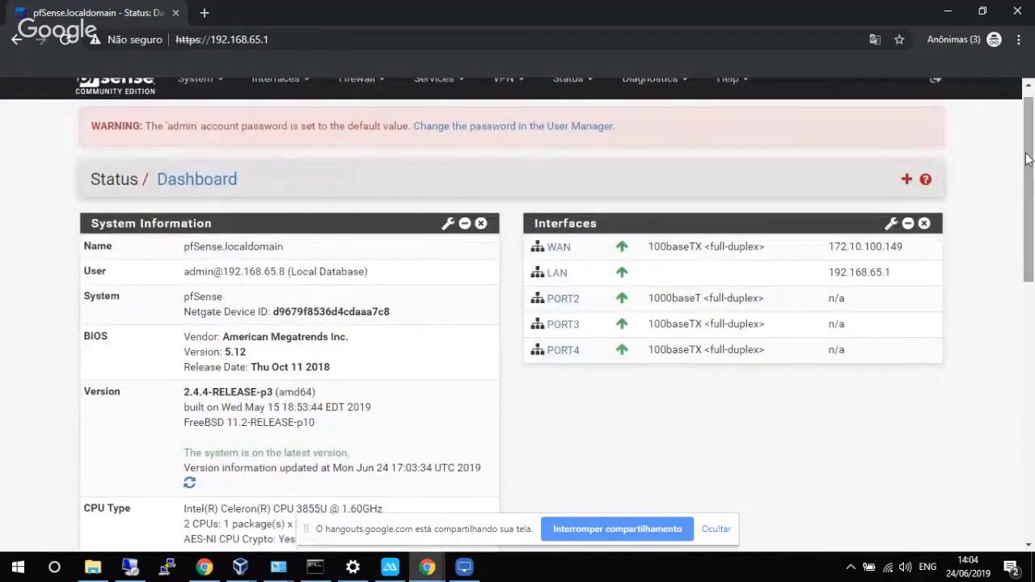
left_click_drag(1028, 159, 1028, 152)
In a new tab, go to conexti.com.br/userauth and open the admin manual's 'Instalando Patch para pacotes extraoficiais' page.
left_click(205, 13)
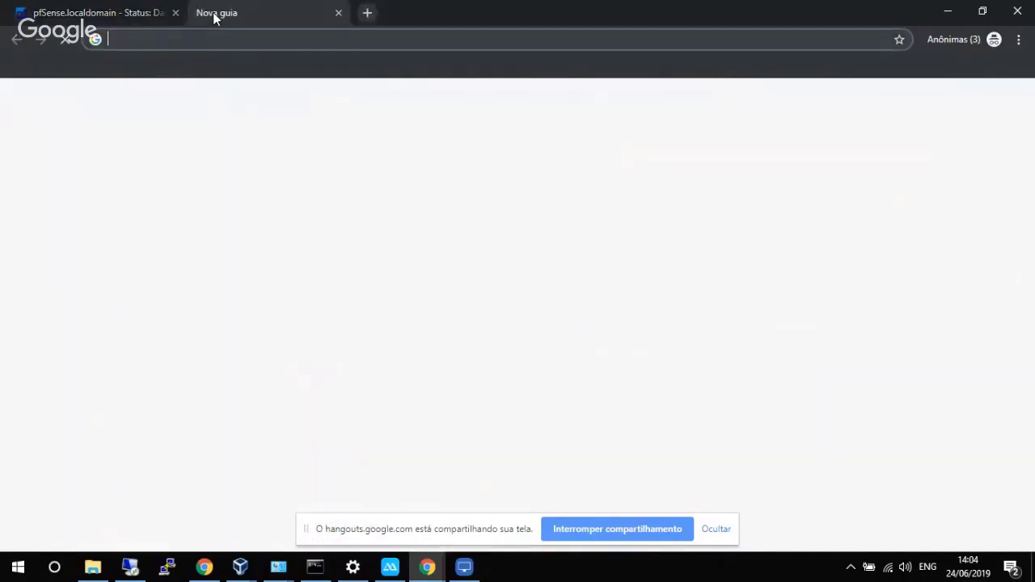
type("conexti")
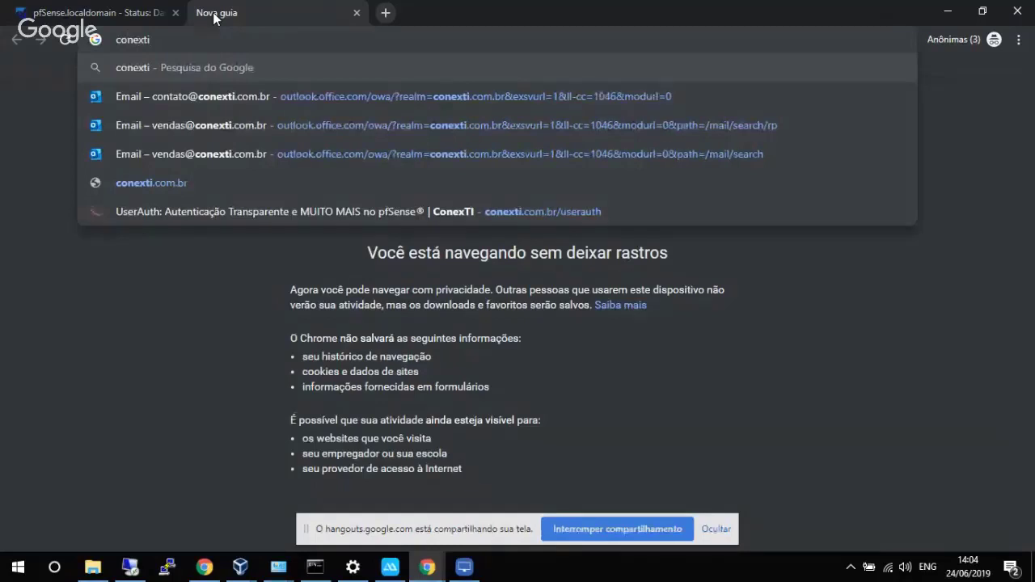
type(".com.br")
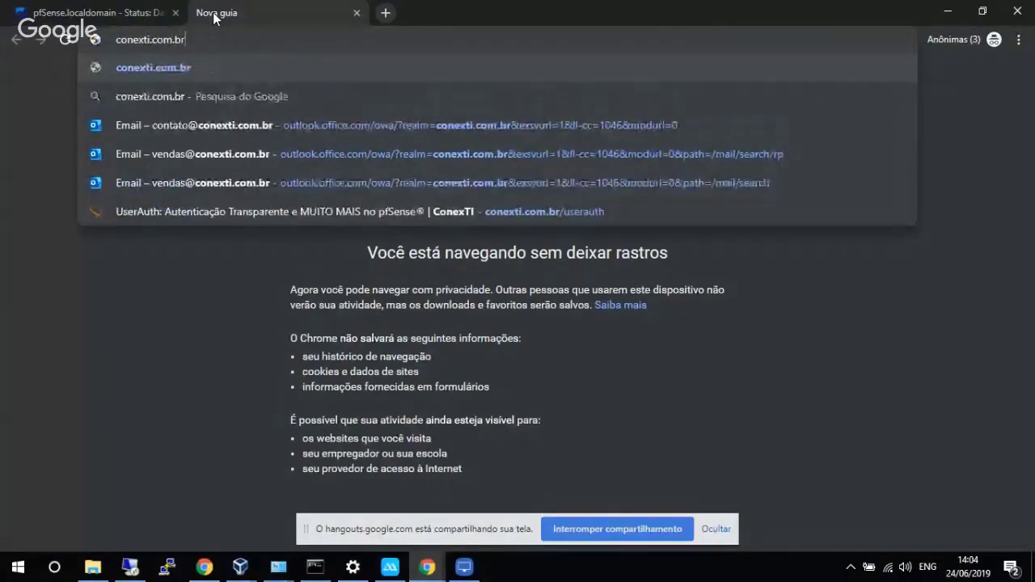
type("/userauth")
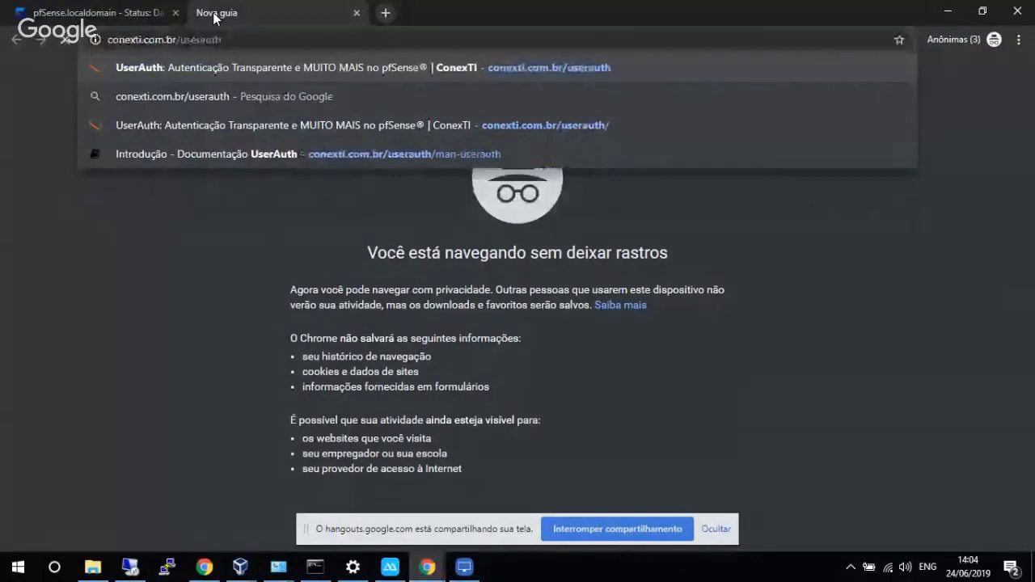
key("Return")
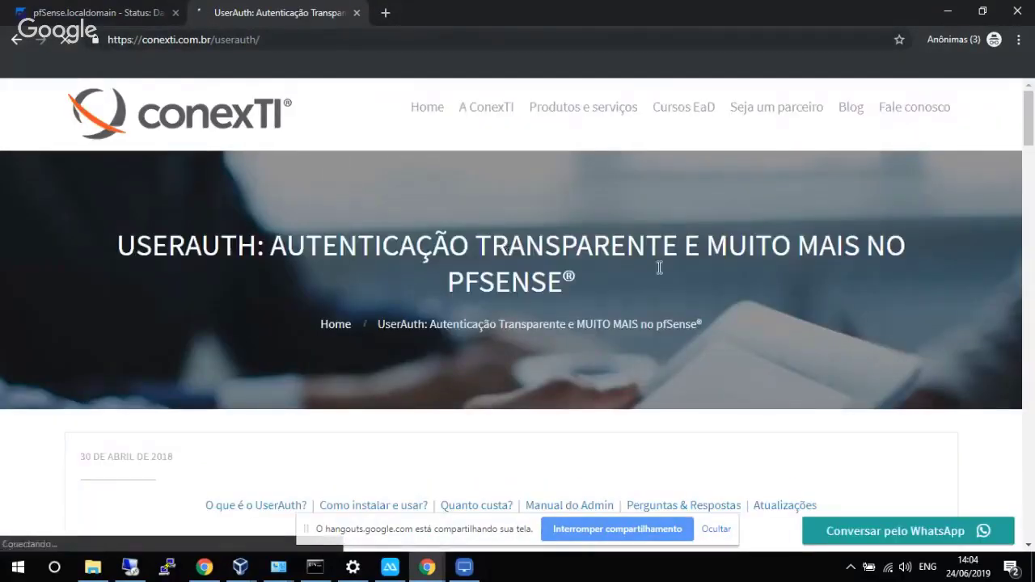
scroll(631, 324, "down", 3)
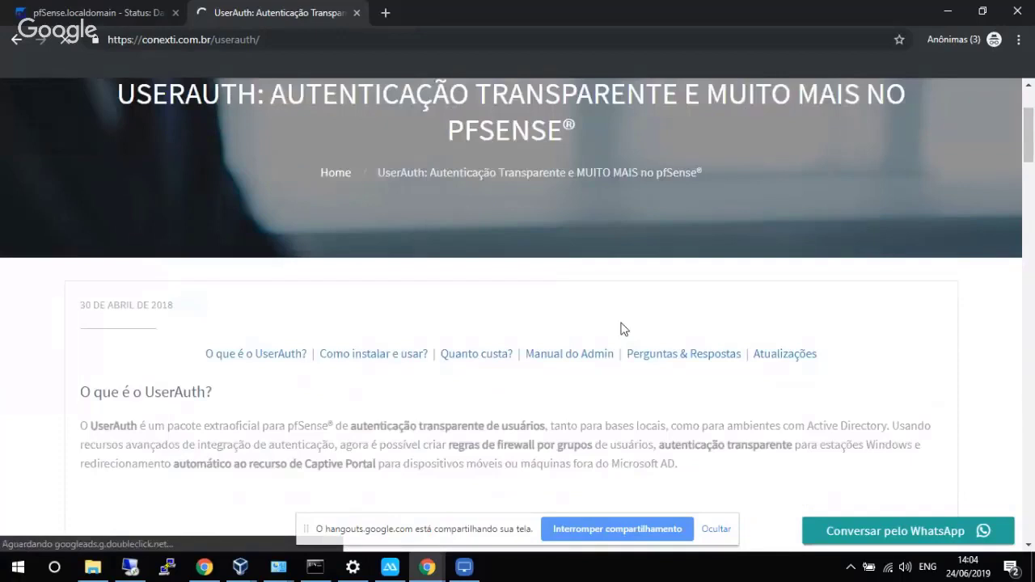
left_click(569, 354)
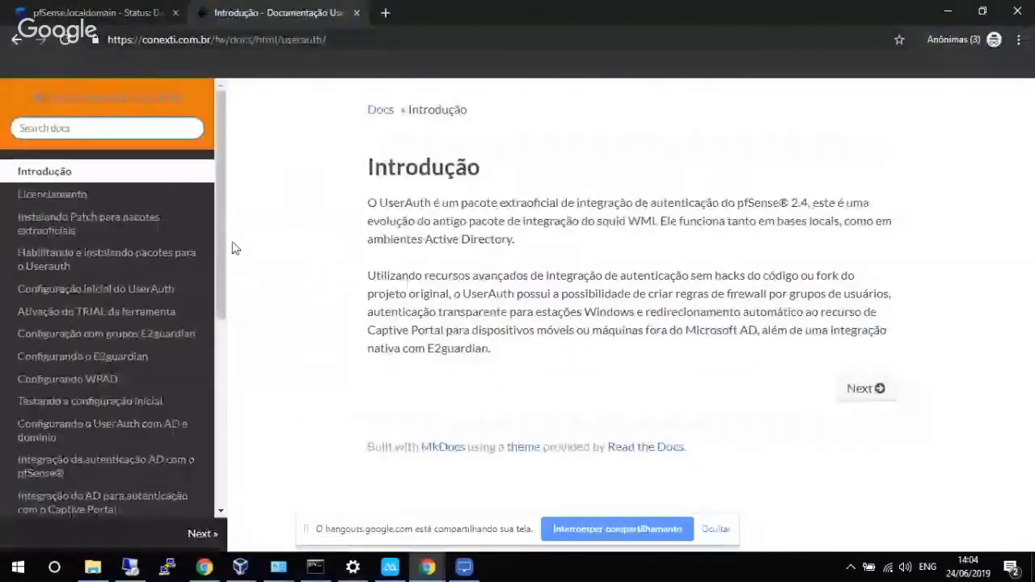
mouse_move(224, 241)
left_mouse_down()
mouse_move(224, 251)
mouse_move(226, 225)
left_mouse_up()
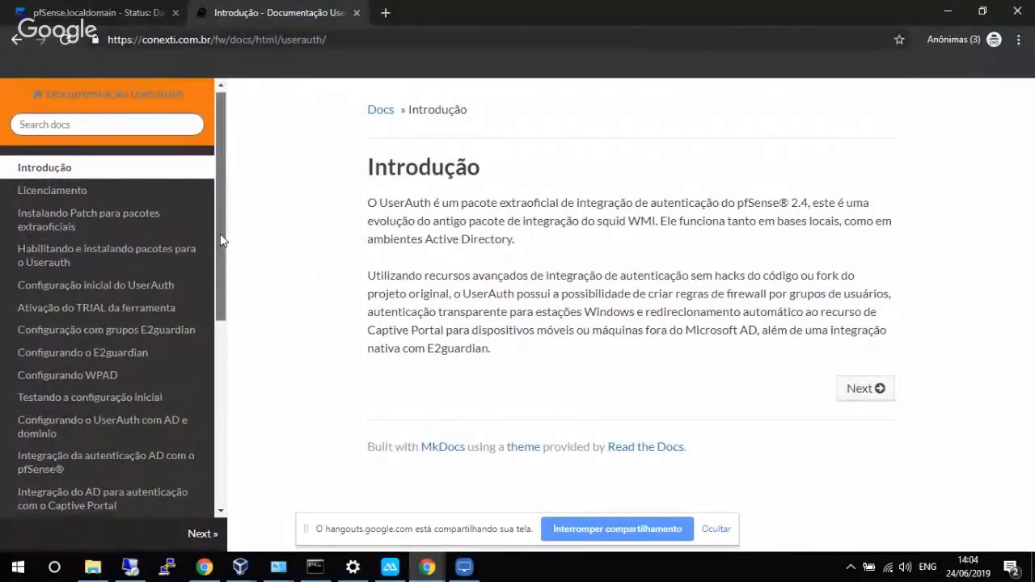
mouse_move(220, 234)
left_mouse_down()
mouse_move(223, 270)
mouse_move(226, 236)
left_mouse_up()
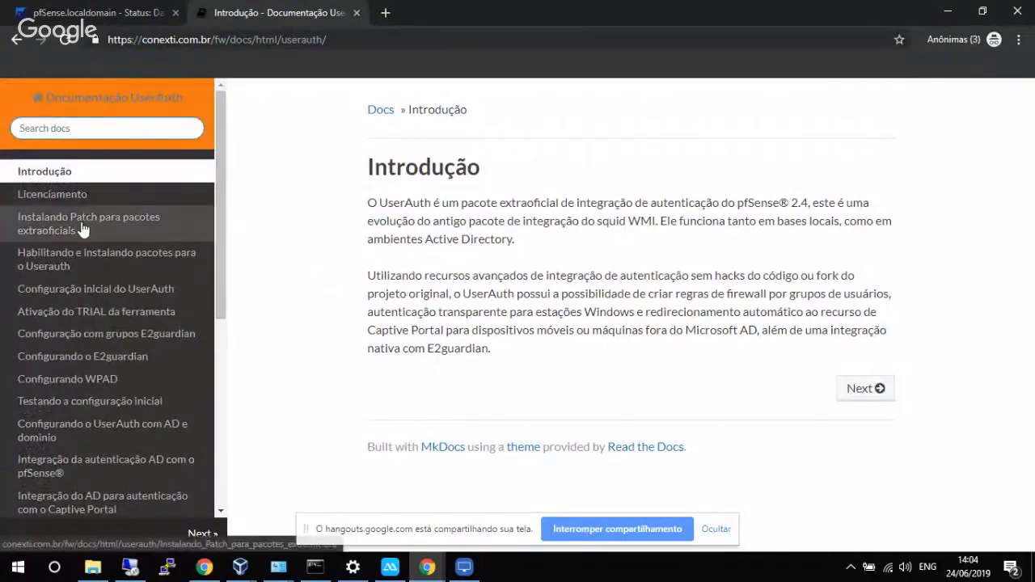
left_click(189, 227)
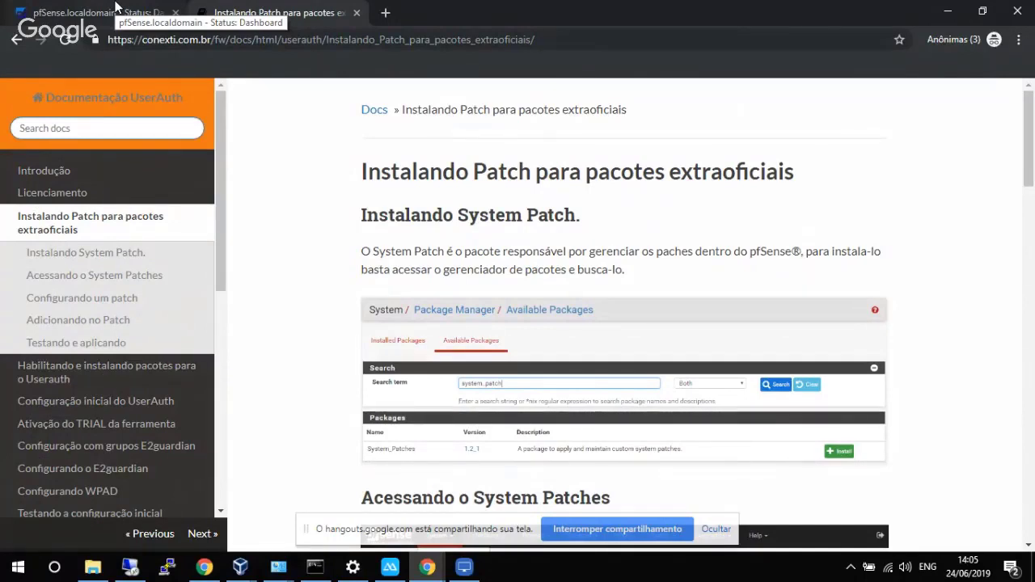
In System > Package Manager, search Available Packages for 'system'.
left_click(57, 6)
left_click(195, 95)
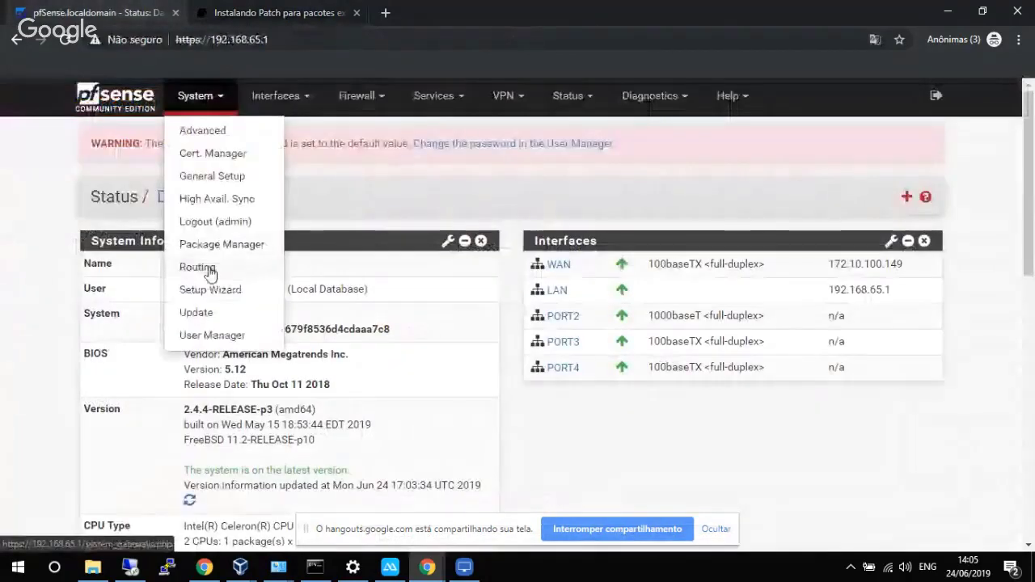
left_click(213, 251)
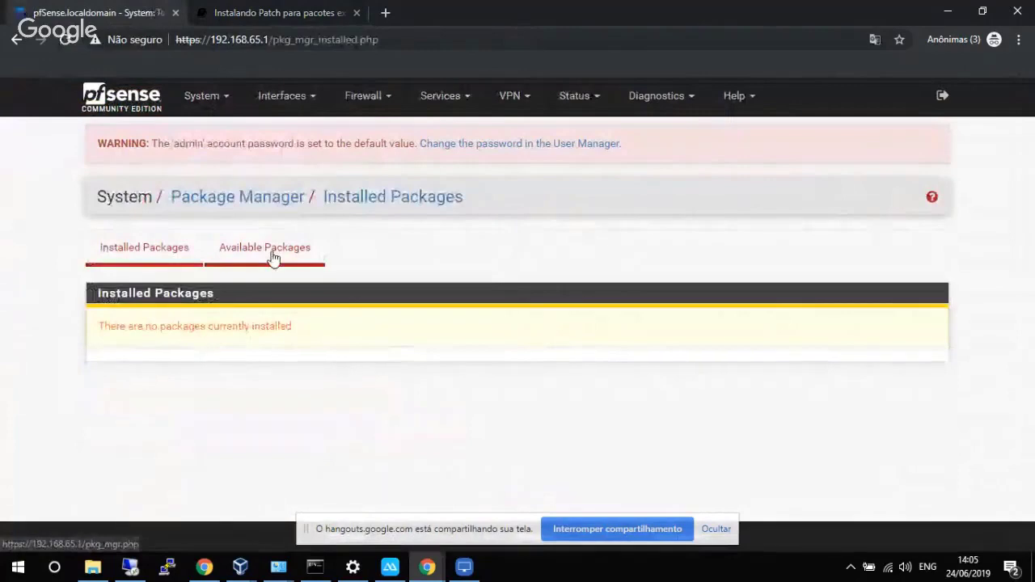
left_click(273, 257)
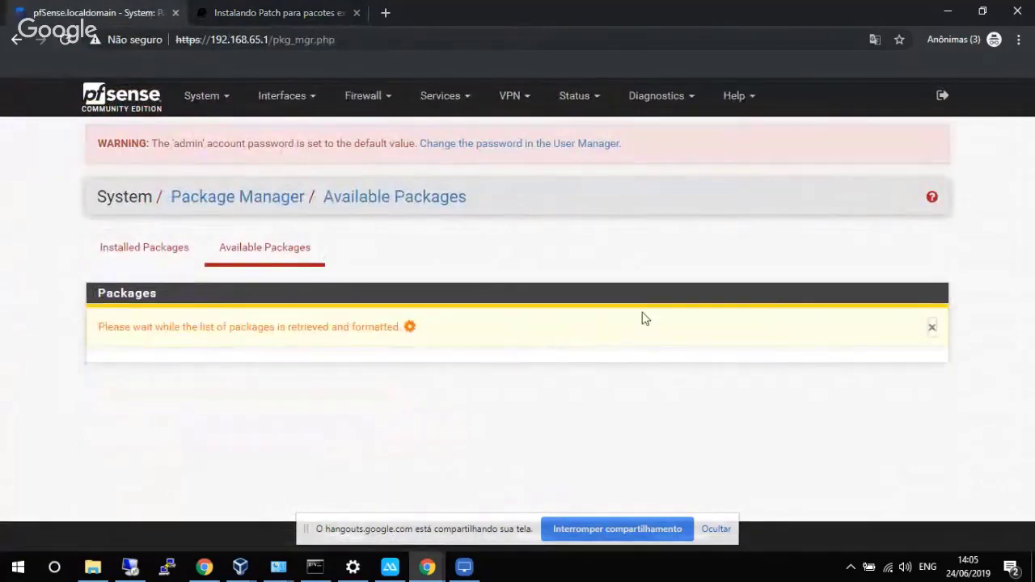
scroll(1029, 116, "down", 4)
scroll(808, 202, "up", 3)
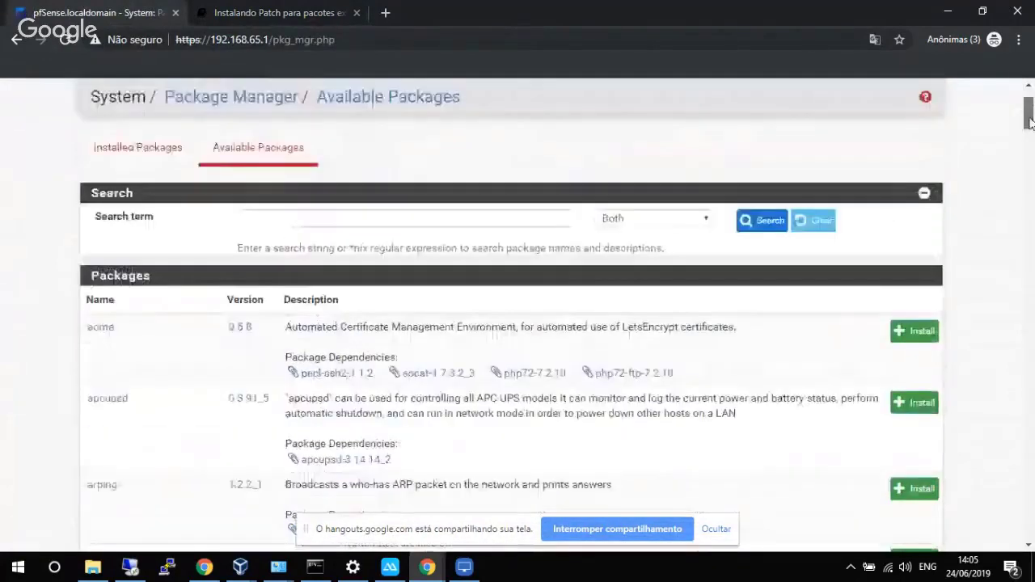
left_click(519, 266)
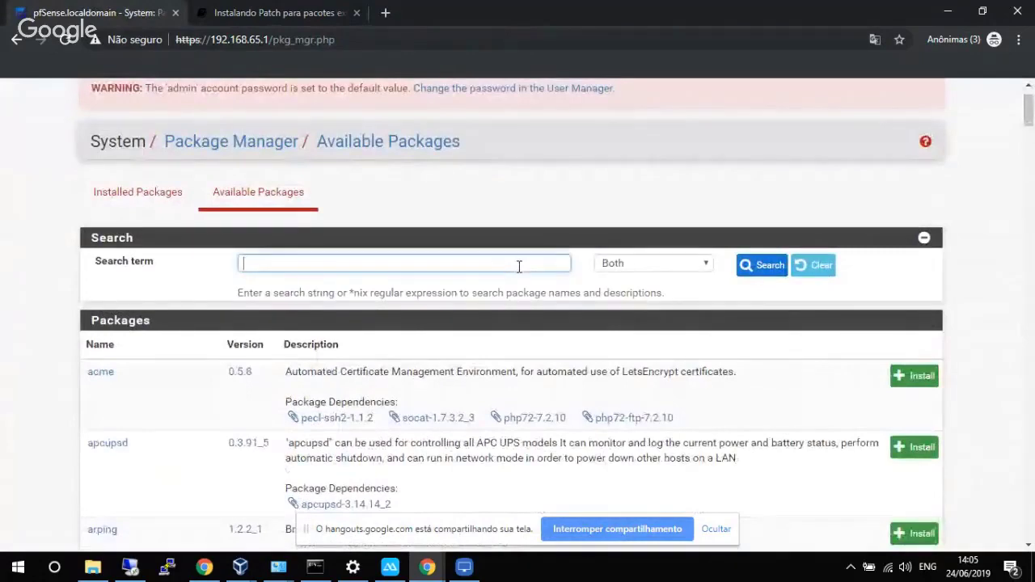
type("system")
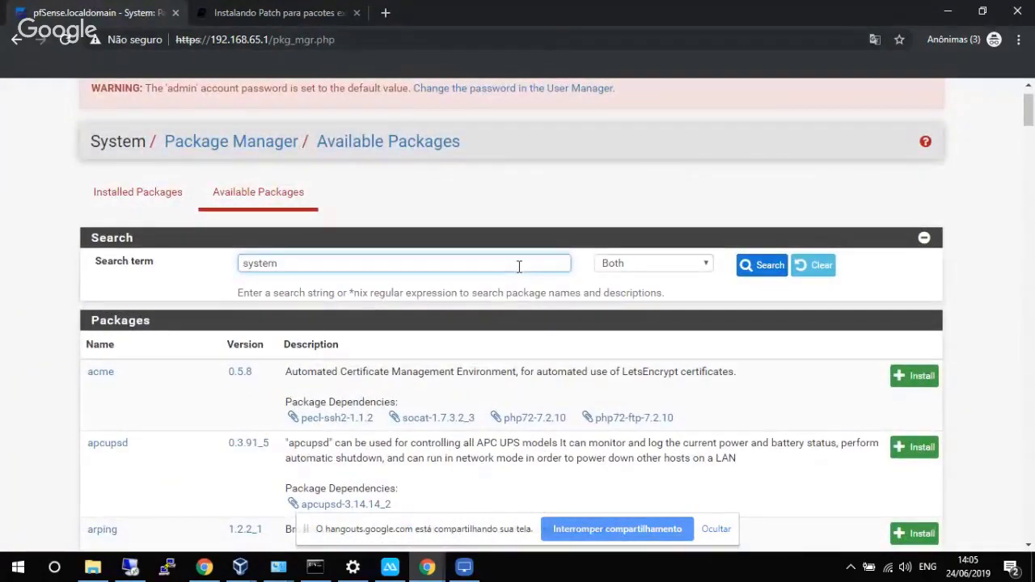
key("Return")
Install and confirm the System_Patches package, waiting for the Success result.
scroll(521, 283, "down", 4)
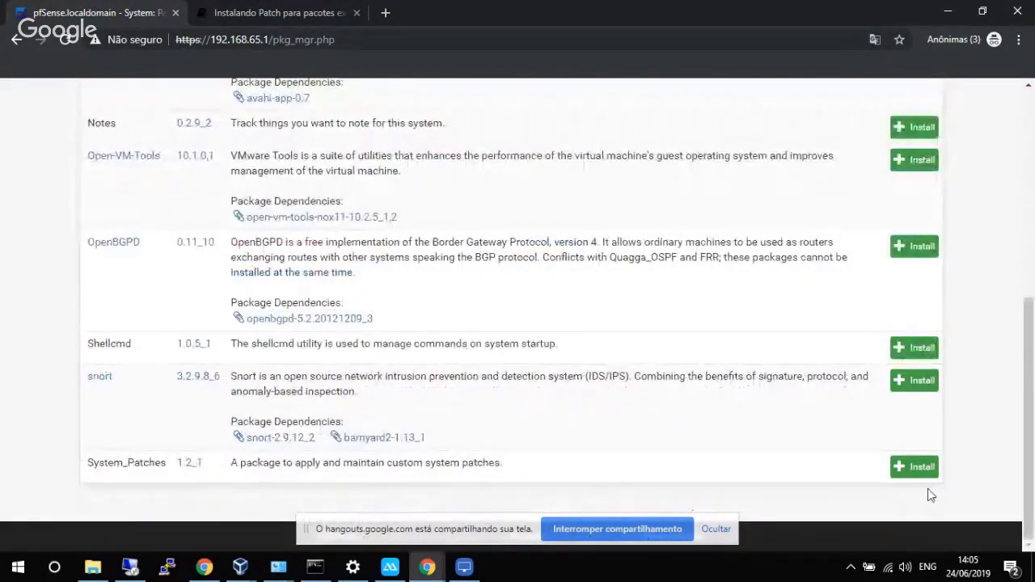
left_click(917, 468)
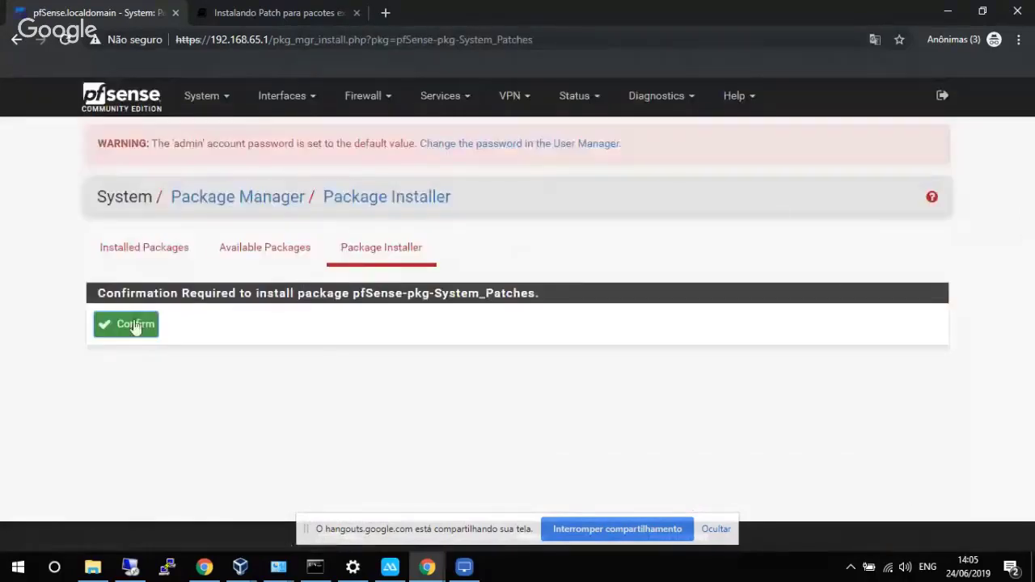
left_click(135, 325)
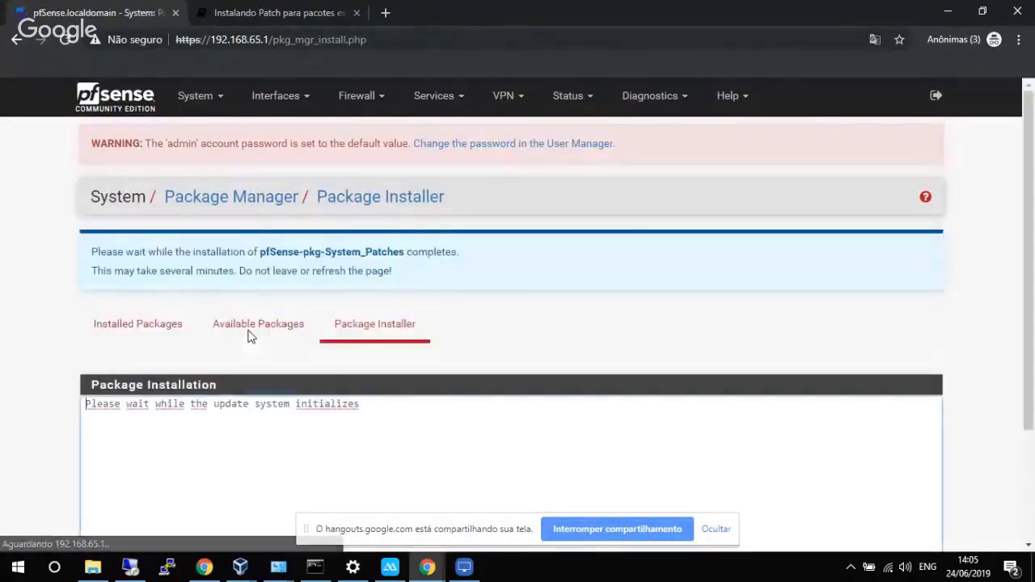
scroll(508, 353, "down", 2)
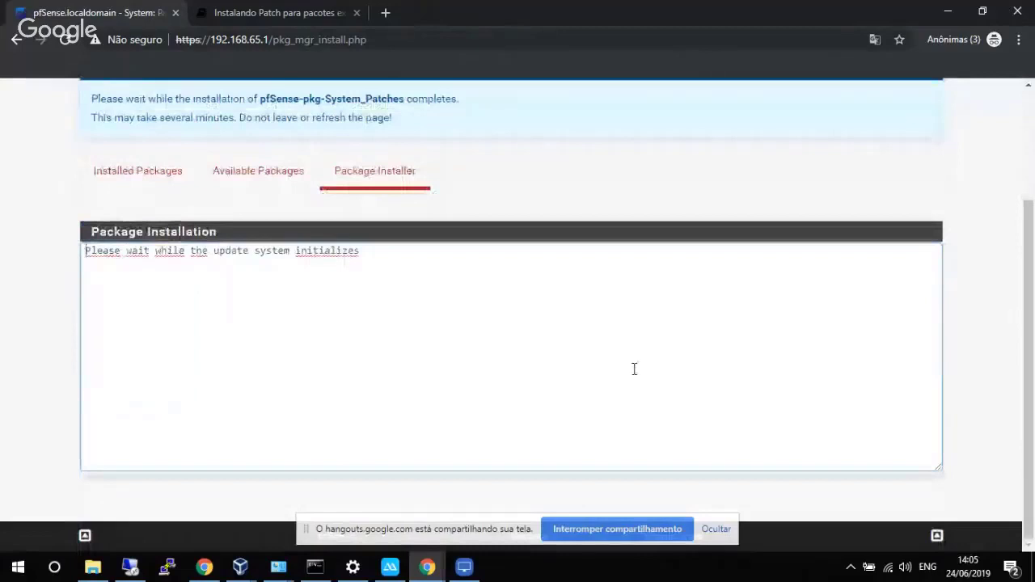
left_click(715, 529)
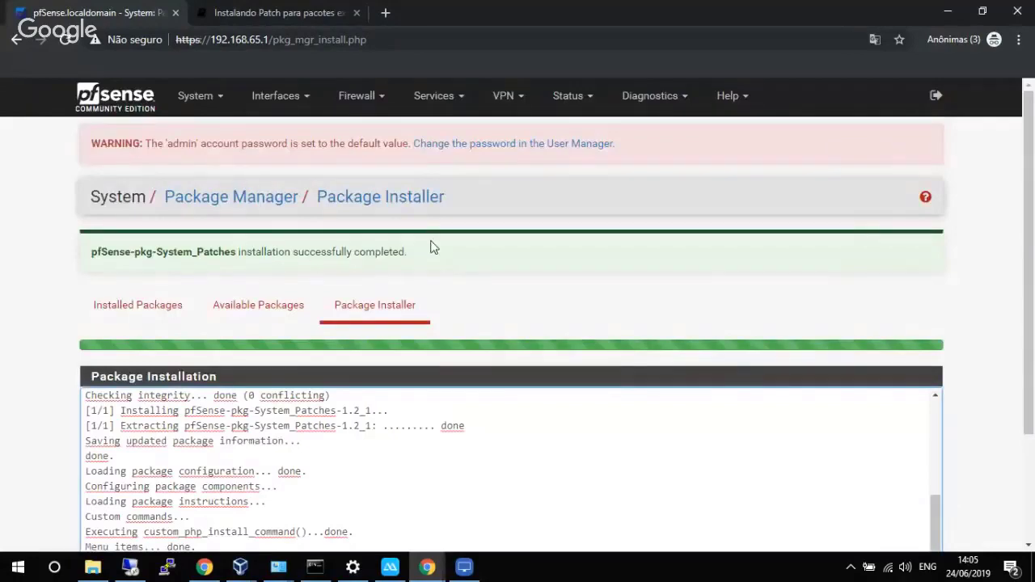
scroll(430, 247, "down", 2)
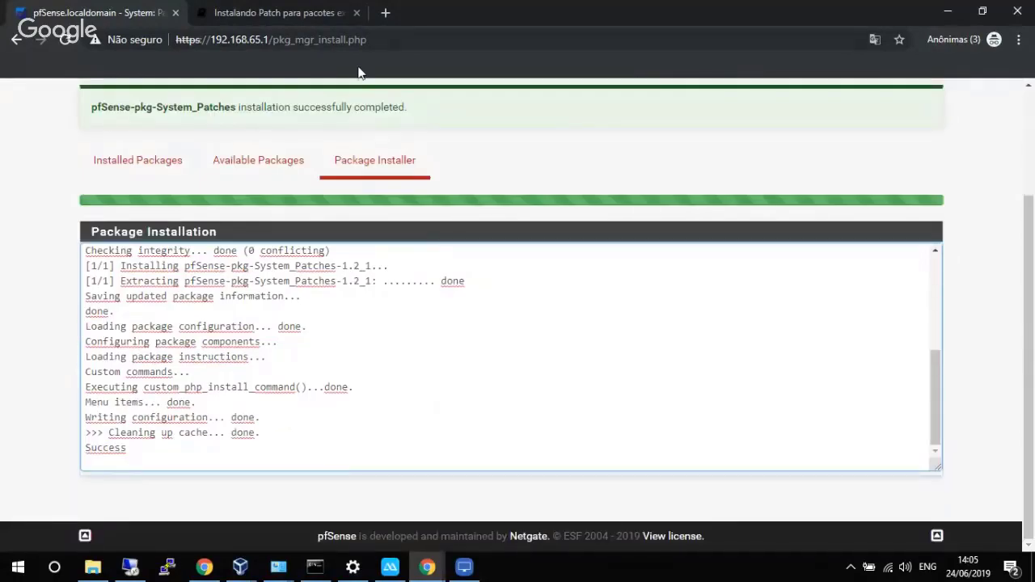
left_click(288, 11)
Scroll down the documentation and select the entire patch diff code block.
scroll(529, 253, "down", 2)
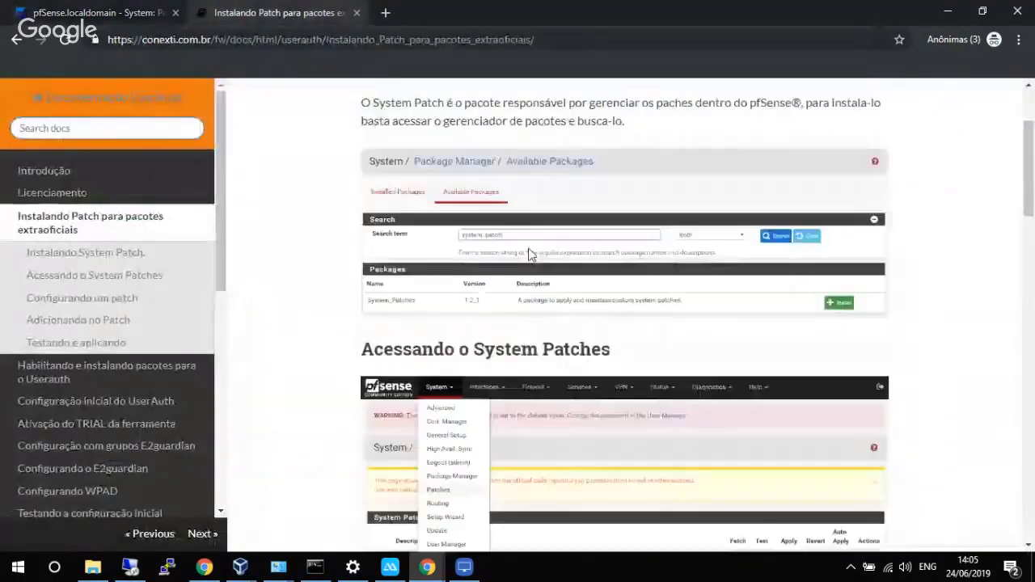
scroll(530, 253, "down", 5)
scroll(618, 284, "down", 1)
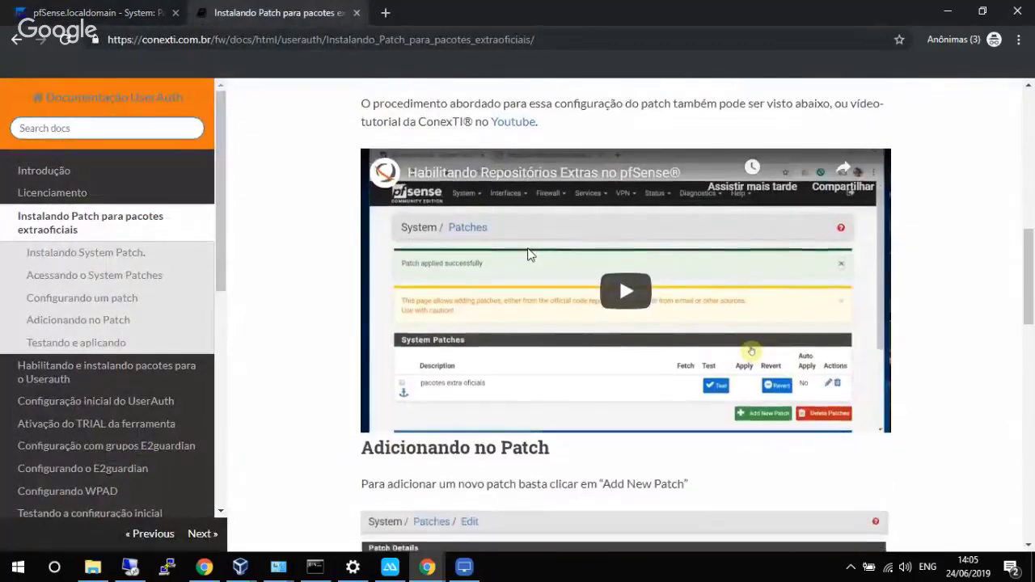
scroll(618, 275, "down", 4)
left_click_drag(1028, 327, 1028, 425)
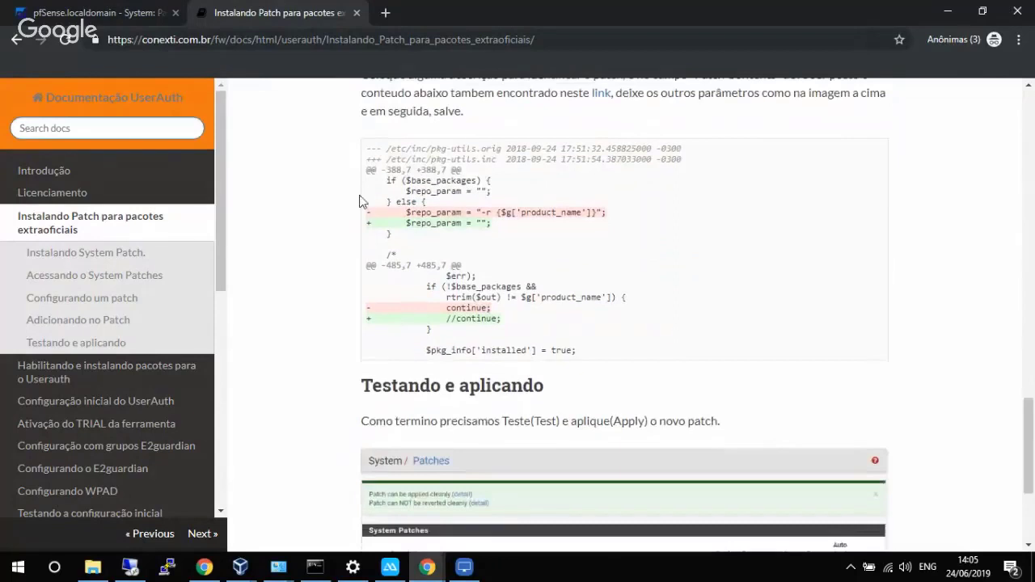
left_click_drag(365, 149, 613, 359)
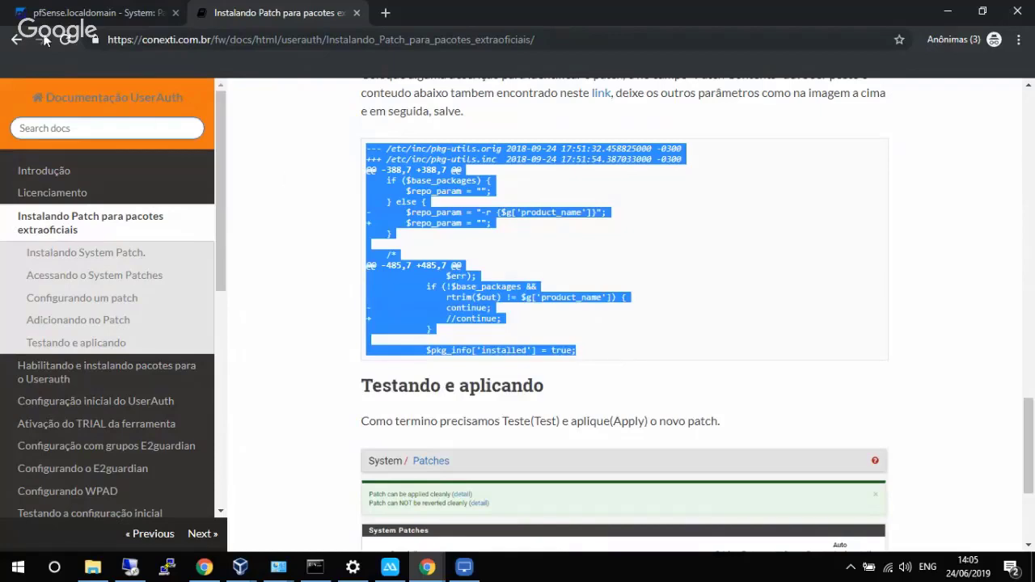
left_click(98, 9)
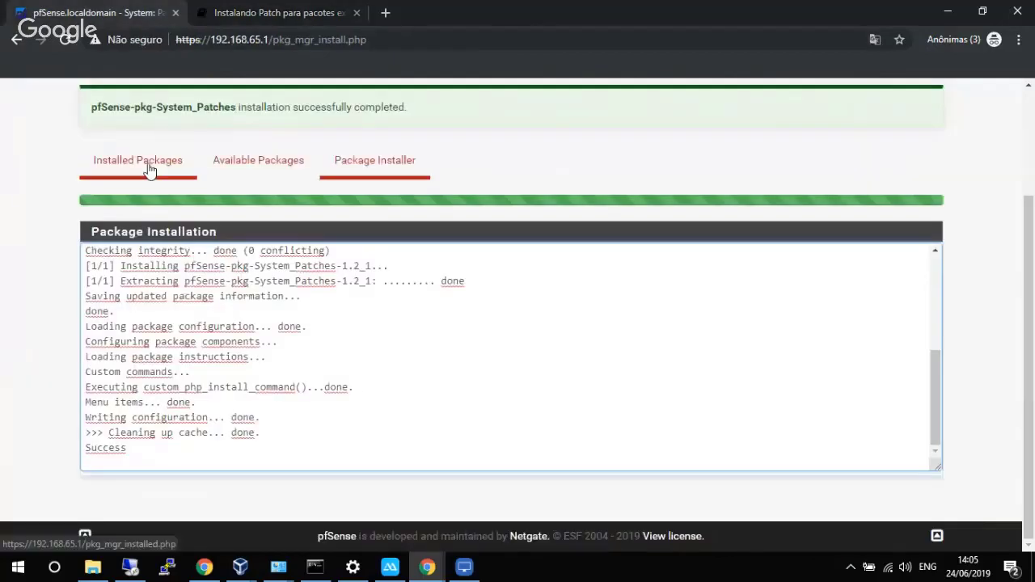
Go to System > Patches in pfSense.
scroll(1030, 158, "up", 2)
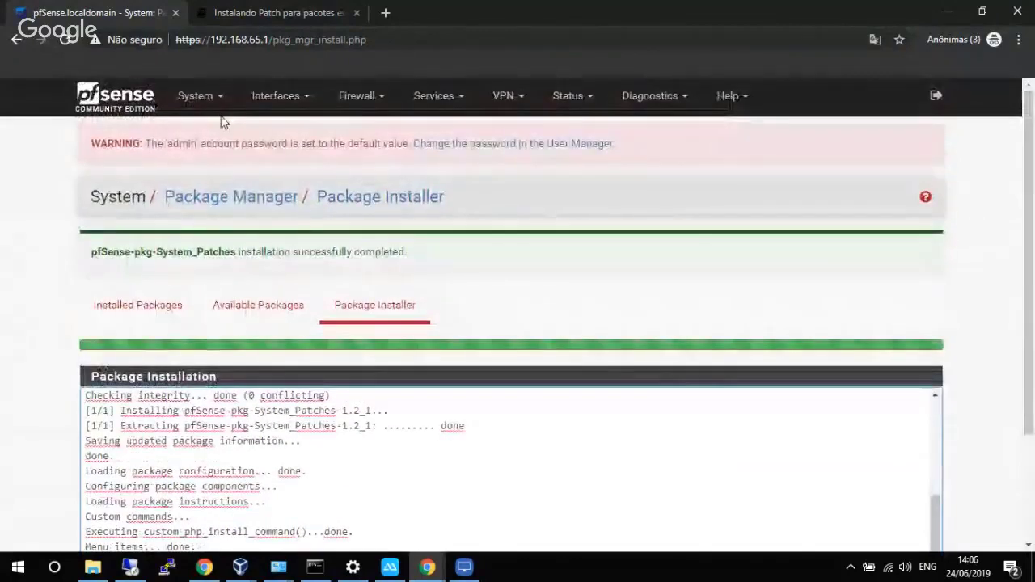
left_click(197, 97)
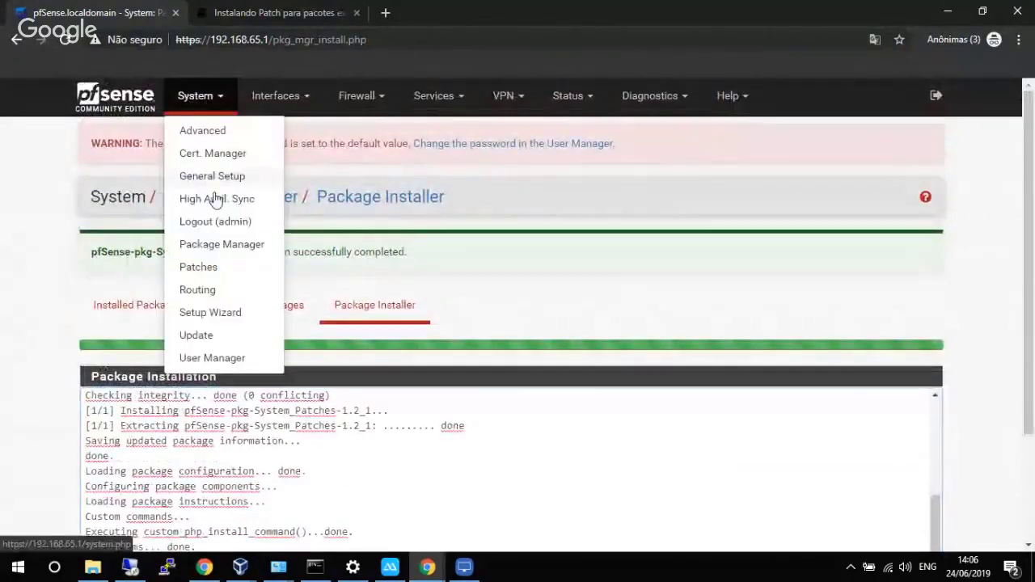
left_click(208, 268)
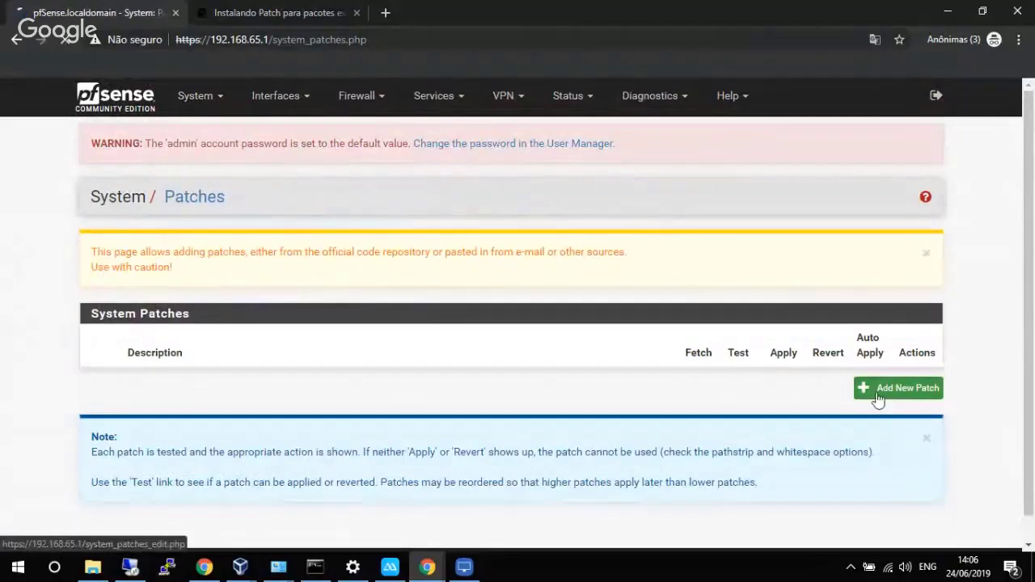
Add patch 'pacotes_extras' with the pasted diff, path strip count 1 and auto apply, then save.
left_click(880, 388)
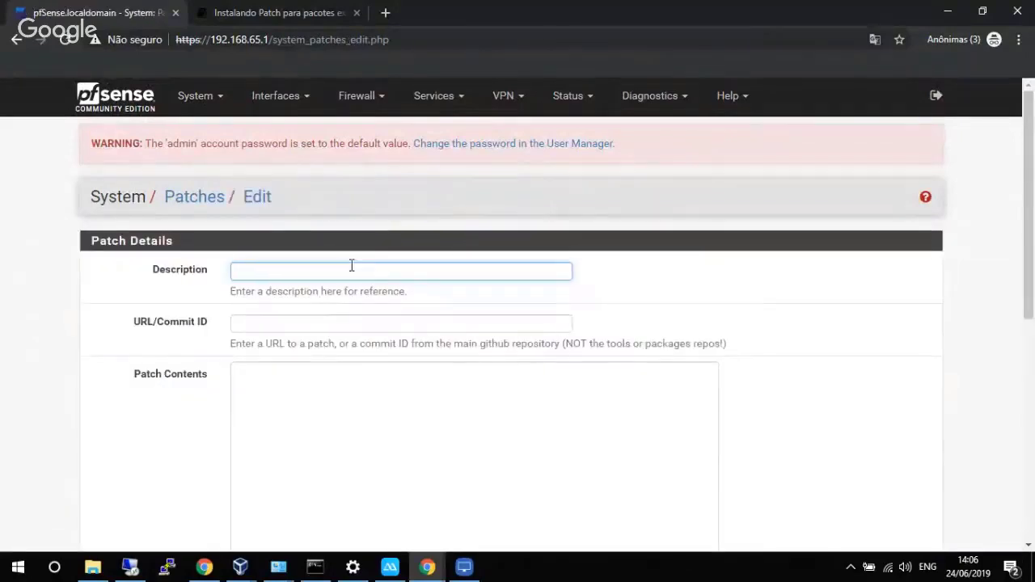
type("pacotes_exyt")
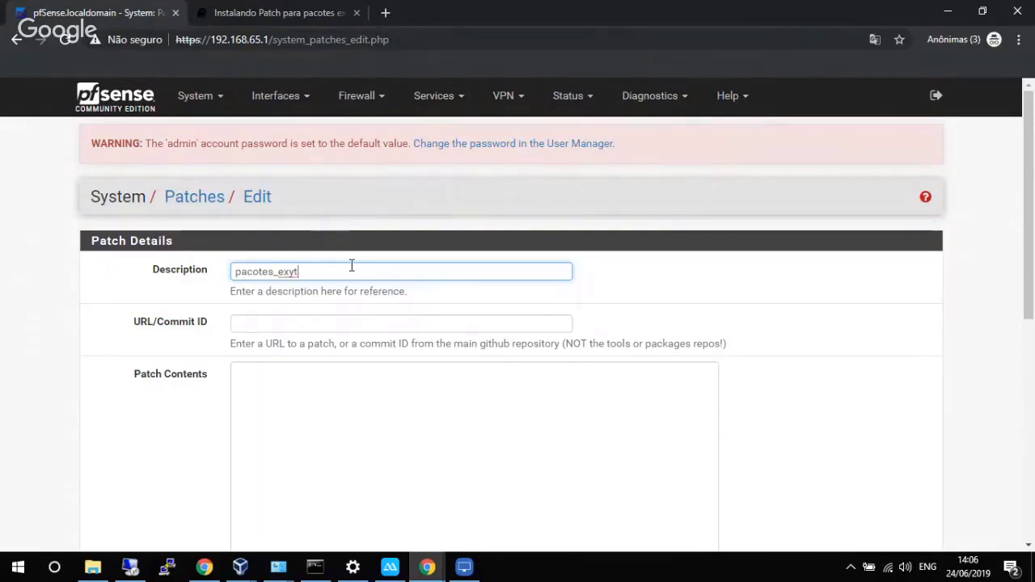
type("t")
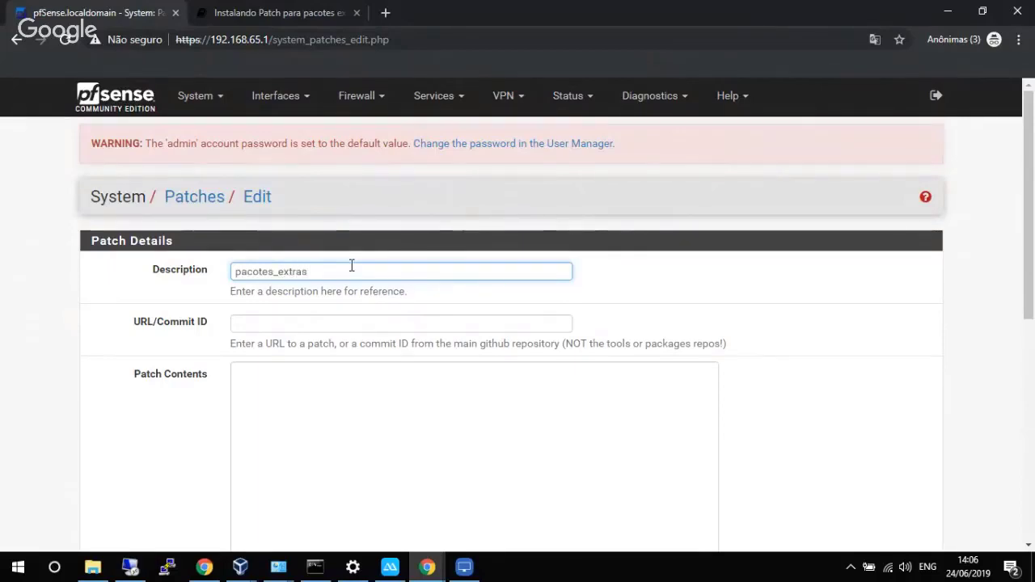
scroll(393, 286, "down", 5)
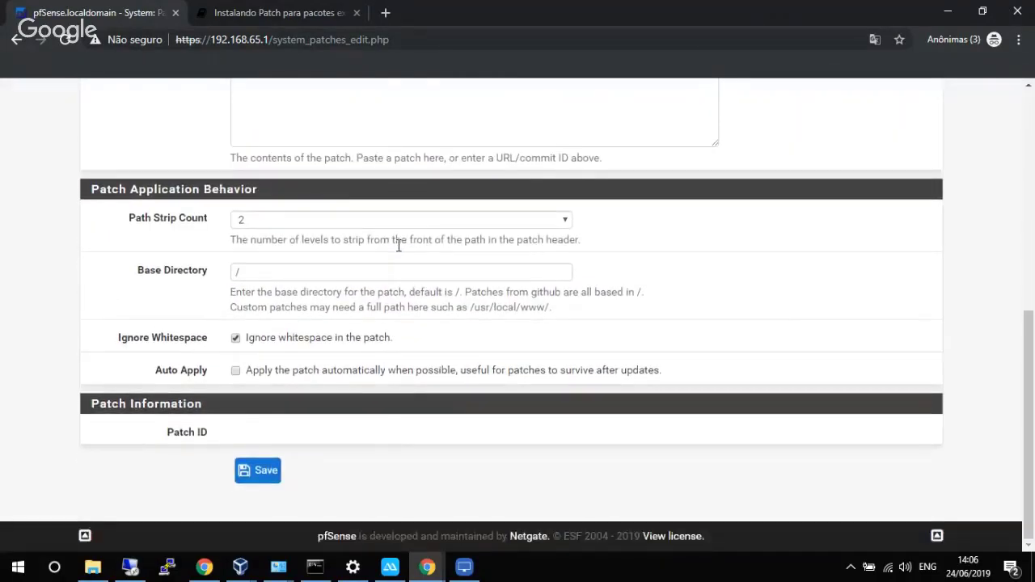
scroll(444, 237, "up", 3)
left_click(444, 237)
key("ctrl+v")
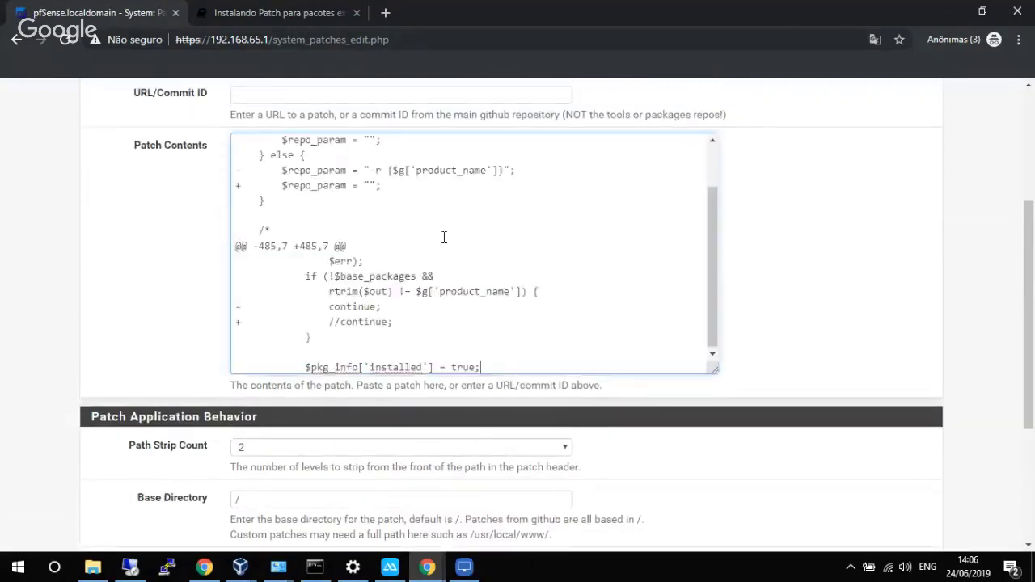
left_click_drag(711, 280, 728, 337)
left_click_drag(1030, 293, 1030, 382)
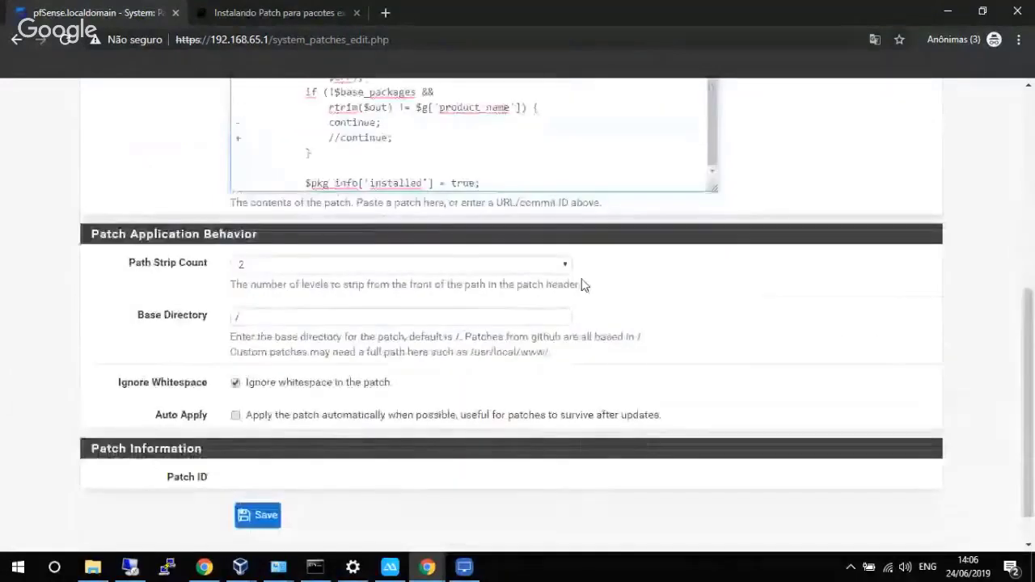
left_click(489, 269)
left_click(324, 295)
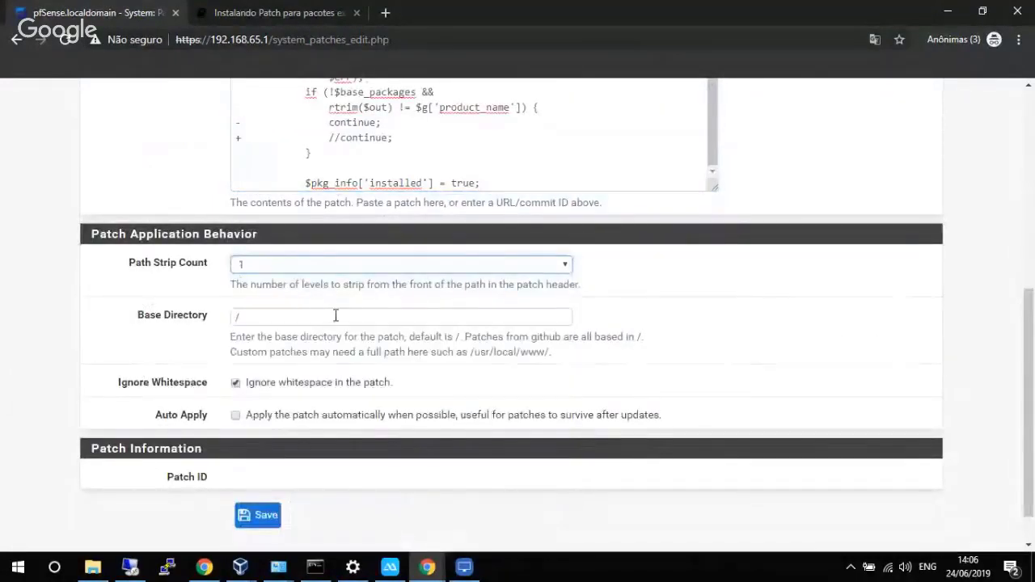
left_click(237, 415)
left_click(260, 515)
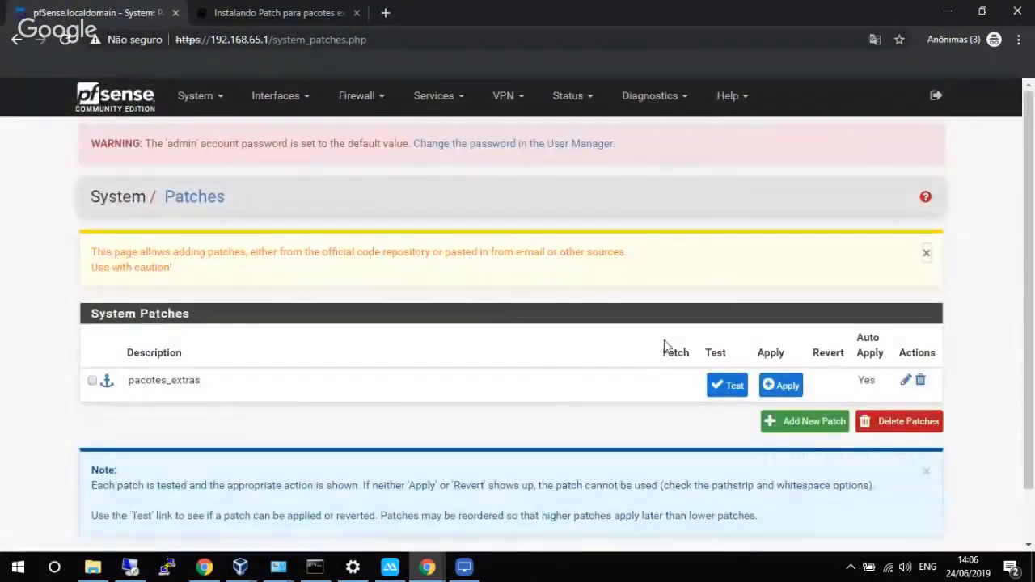
Apply the pacotes_extras patch and check the 'Patch applied successfully' notice.
left_click(779, 385)
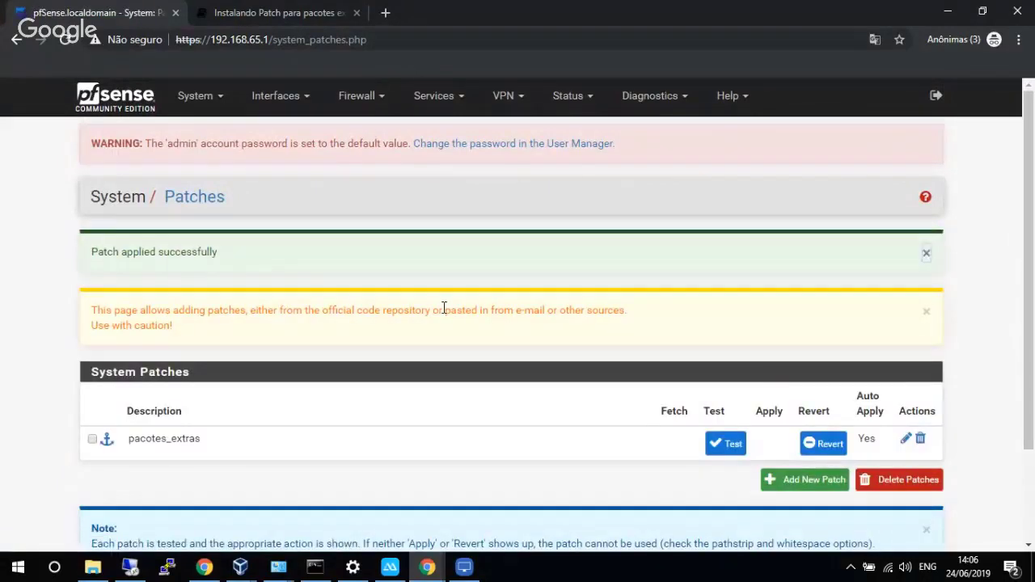
left_click_drag(92, 257, 229, 262)
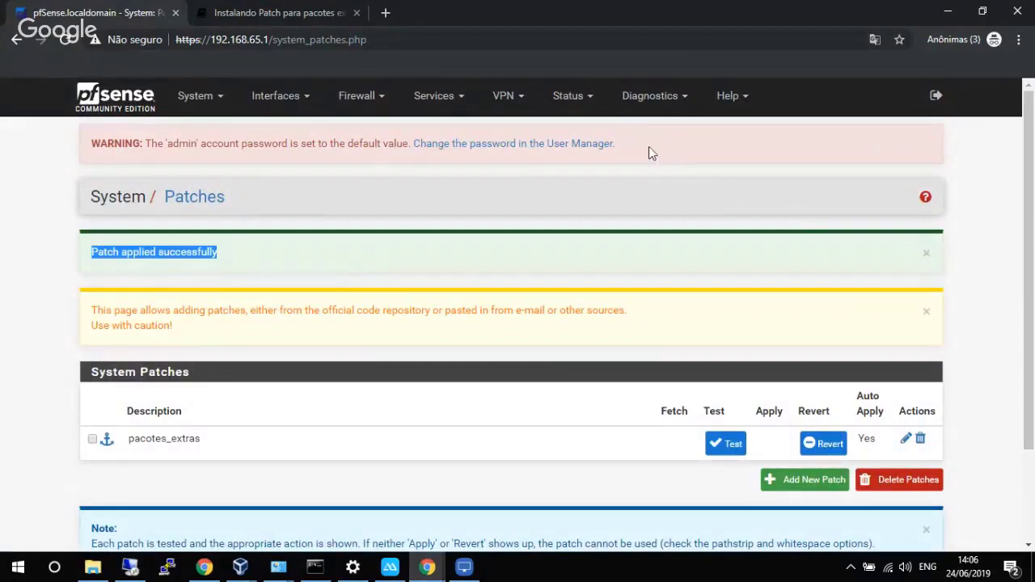
Open the 'Habilitando e instalando pacotes para o UserAuth' docs page and select the Unofficial.conf fetch command.
left_click(316, 13)
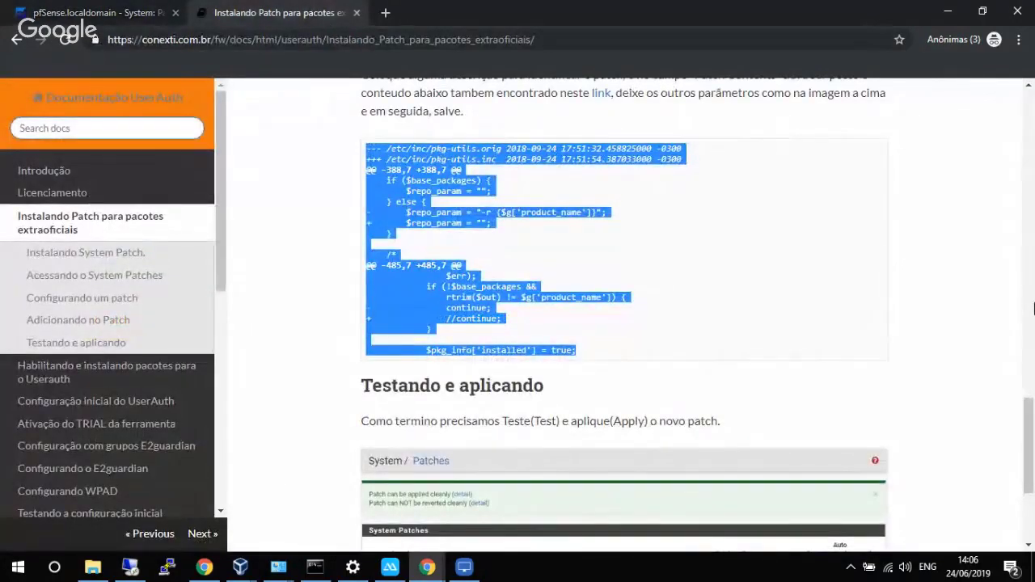
scroll(1033, 295, "down", 3)
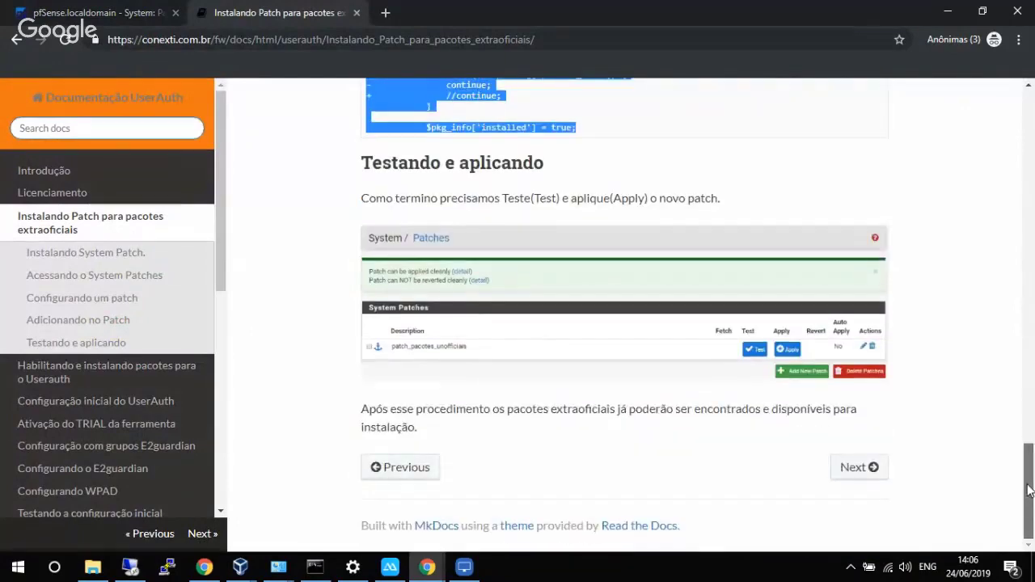
left_click(50, 368)
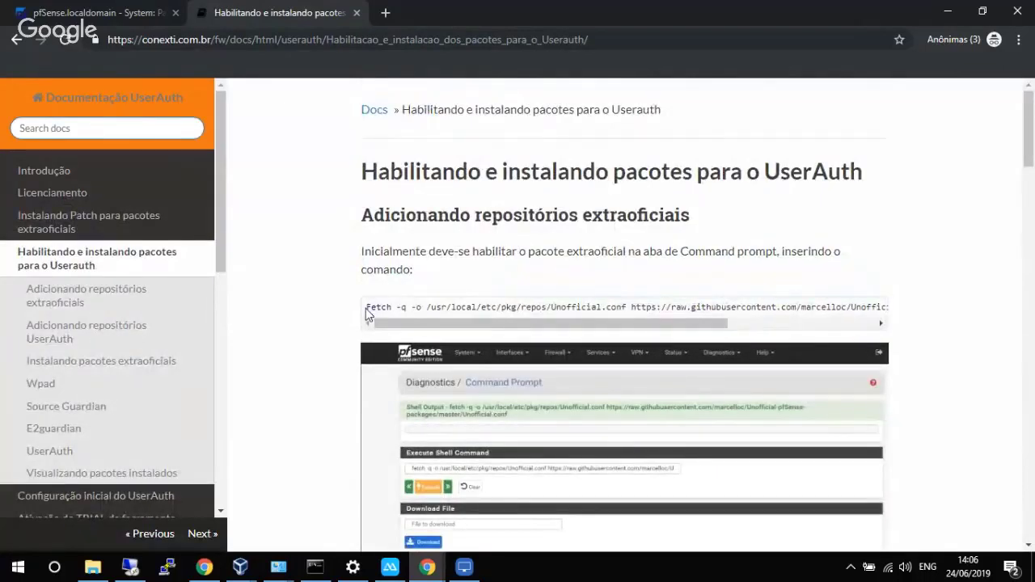
left_click_drag(381, 308, 928, 326)
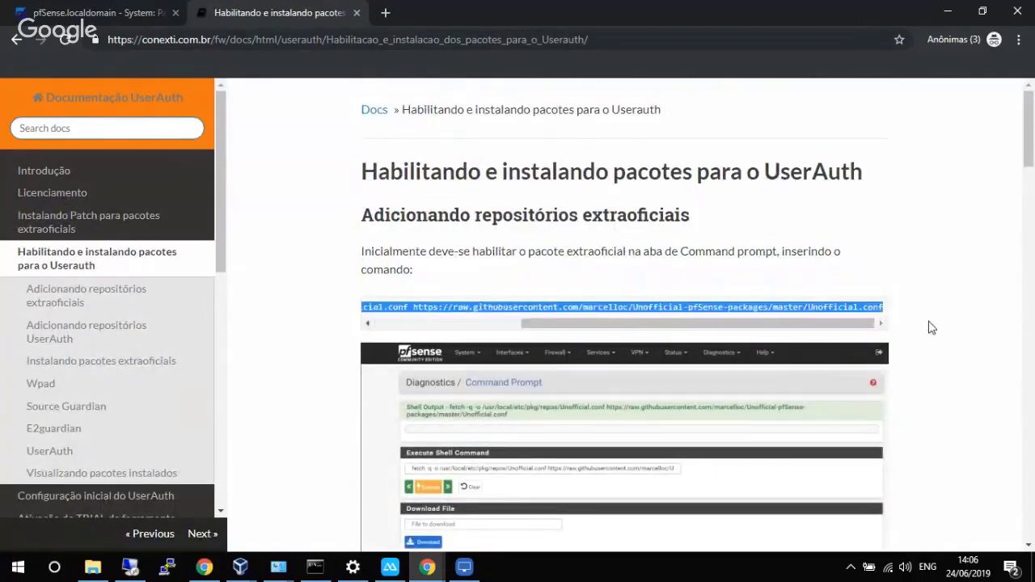
Paste and execute the Unofficial.conf fetch command in Diagnostics > Command Prompt.
left_click(117, 12)
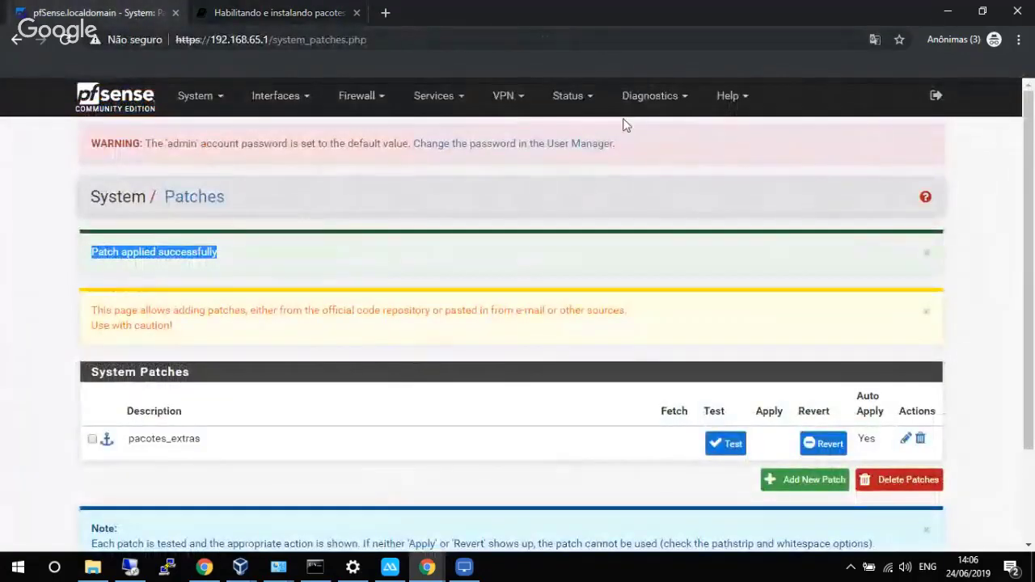
mouse_move(637, 113)
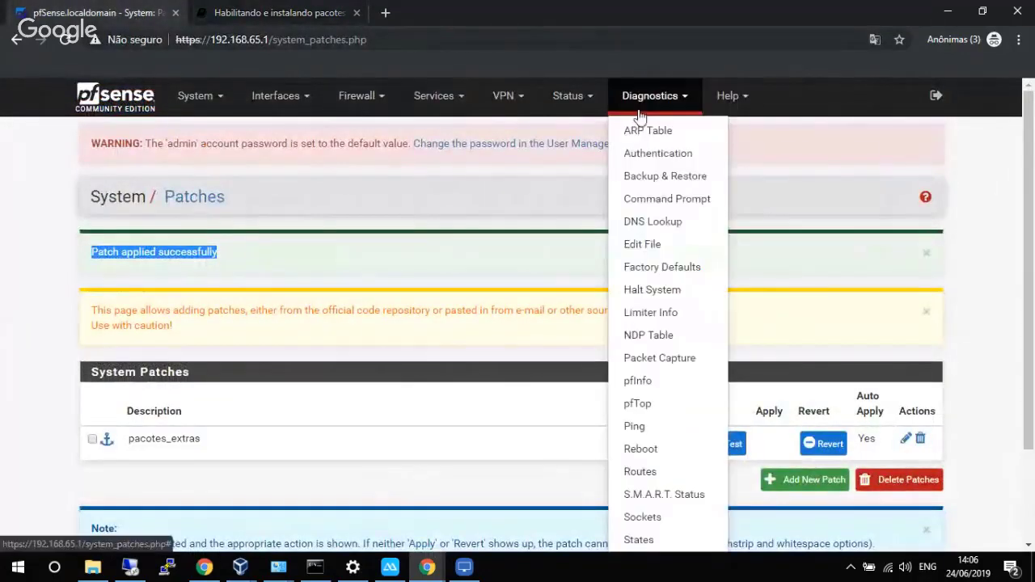
left_click(655, 201)
left_click(328, 332)
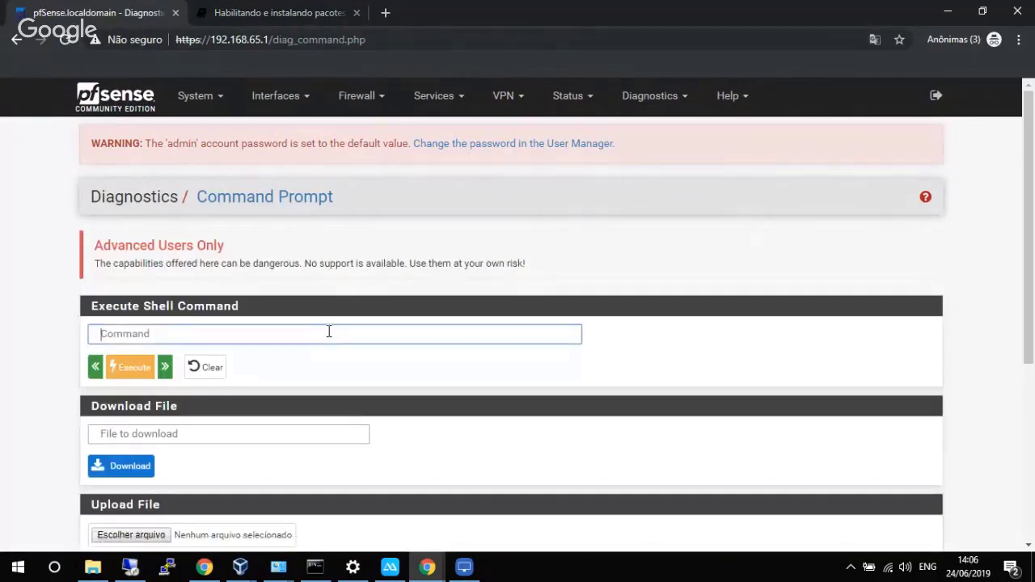
key("ctrl+v")
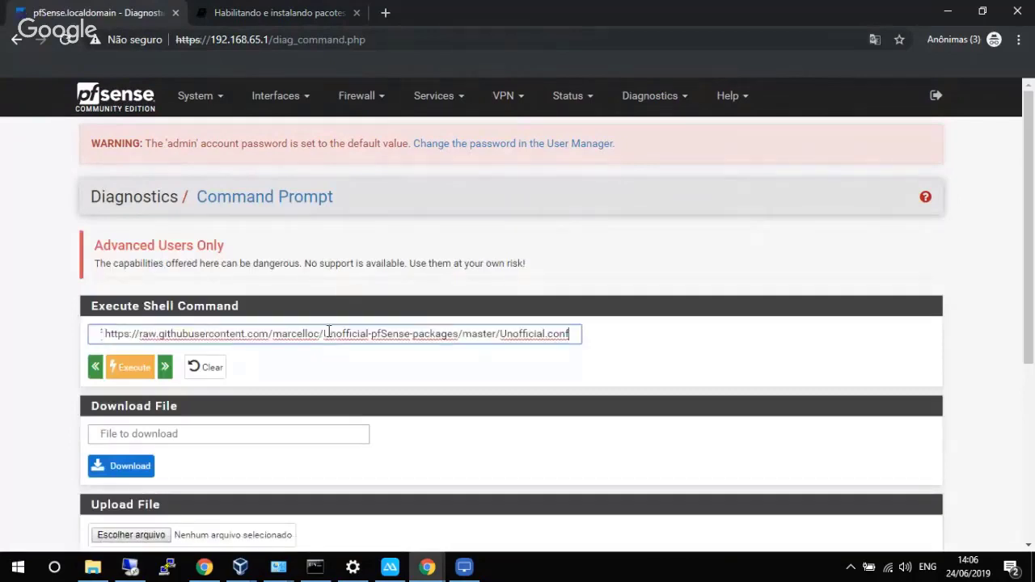
left_click(137, 367)
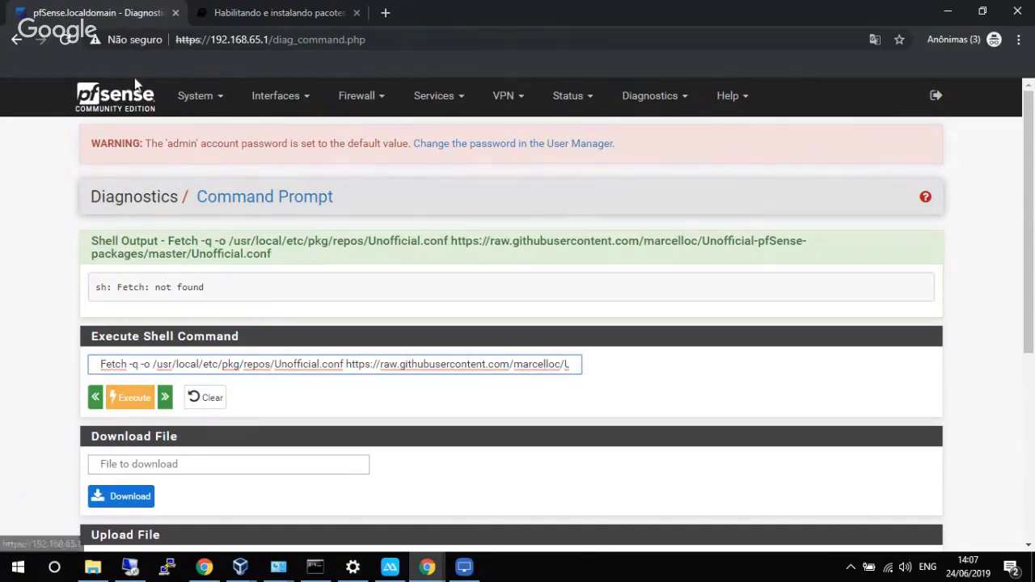
In the UserAuth docs, select the wmi.conf fetch command under 'Adicionando repositórios UserAuth'.
left_click(243, 11)
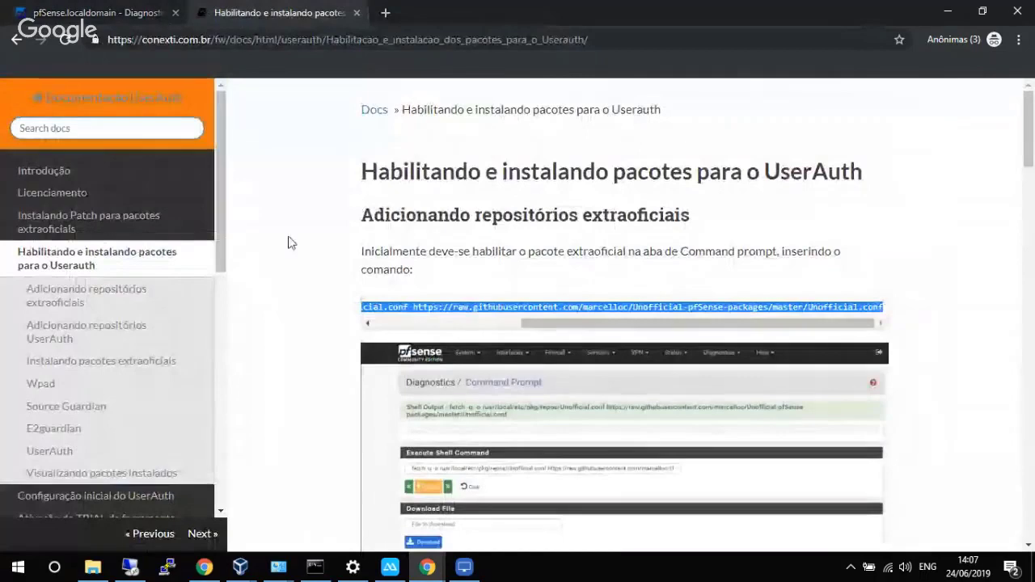
scroll(1029, 169, "down", 1)
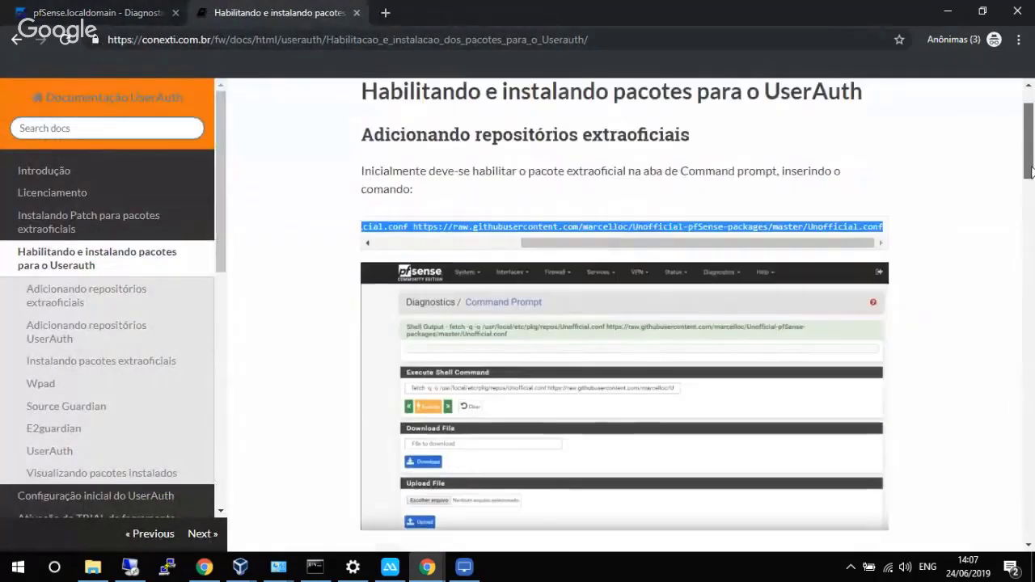
scroll(371, 177, "down", 6)
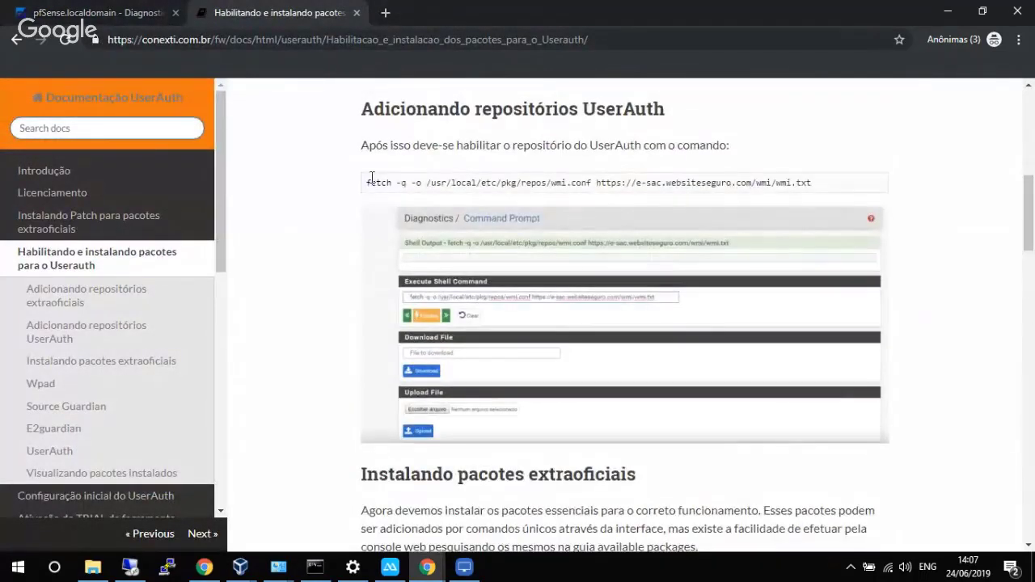
left_click_drag(367, 185, 814, 188)
key("ctrl+c")
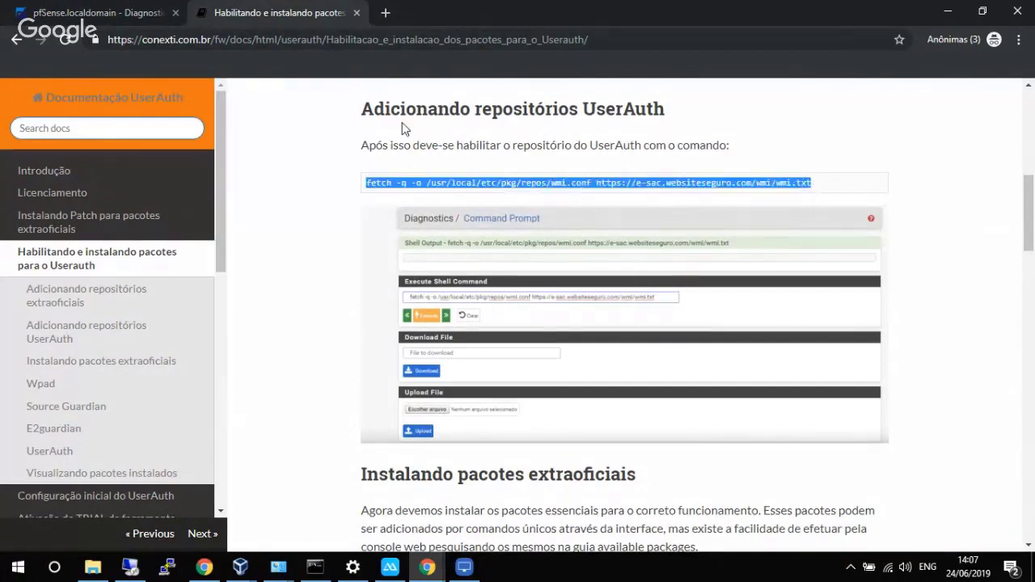
Rerun the Unofficial.conf download with 'Fetch' corrected to lowercase 'fetch'.
left_click(97, 12)
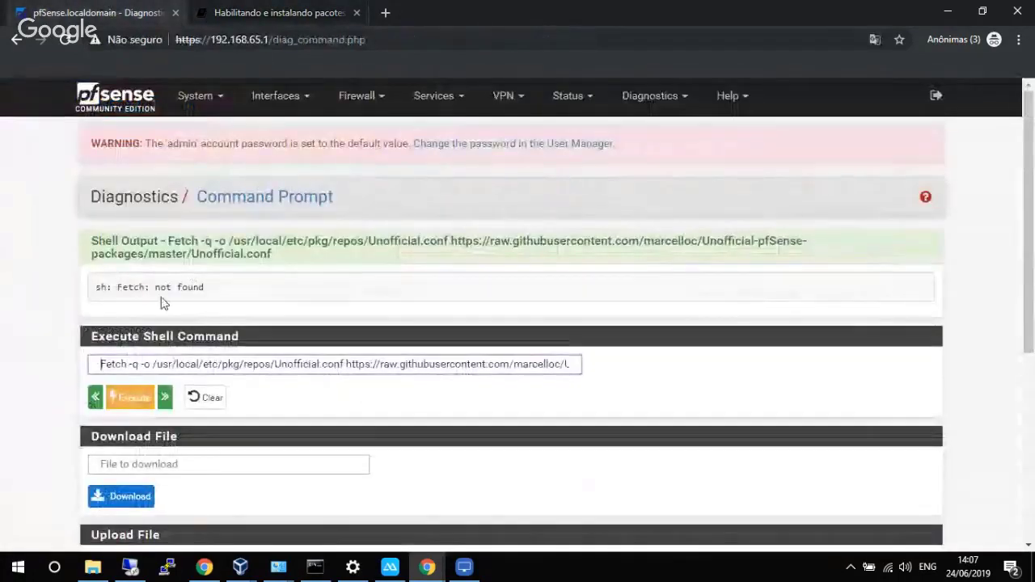
left_click(104, 364)
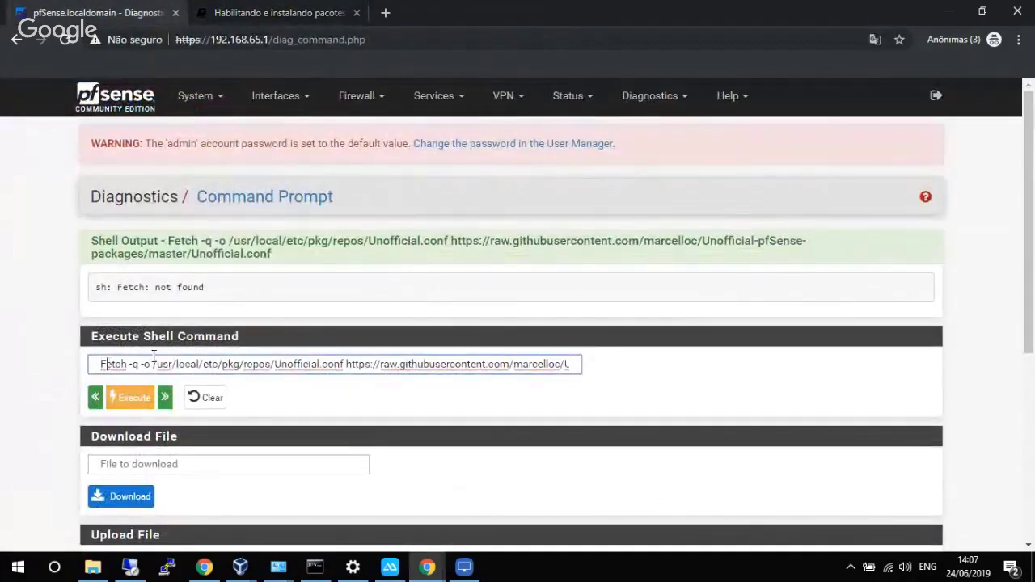
key("BackSpace")
type("f")
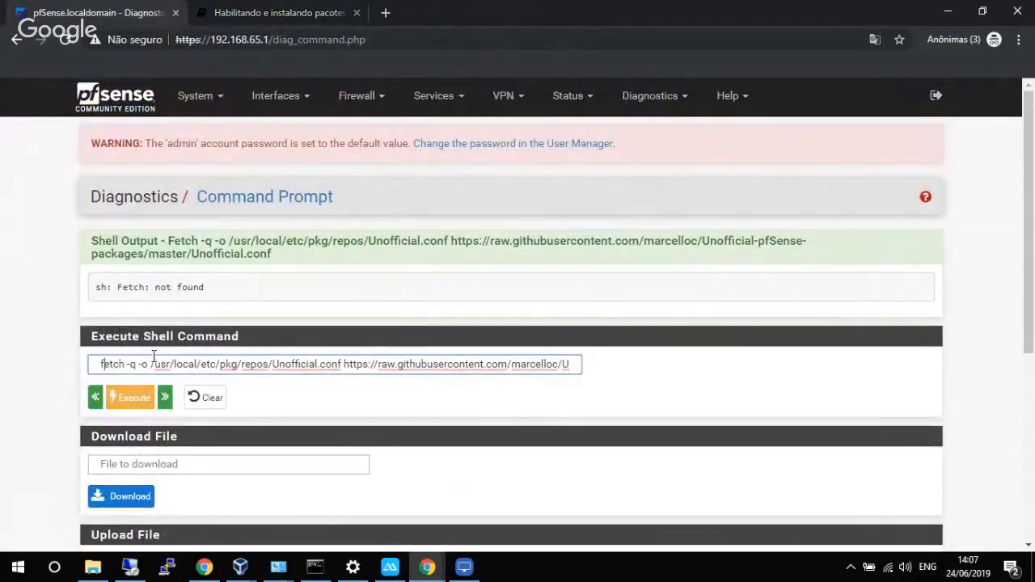
left_click(130, 401)
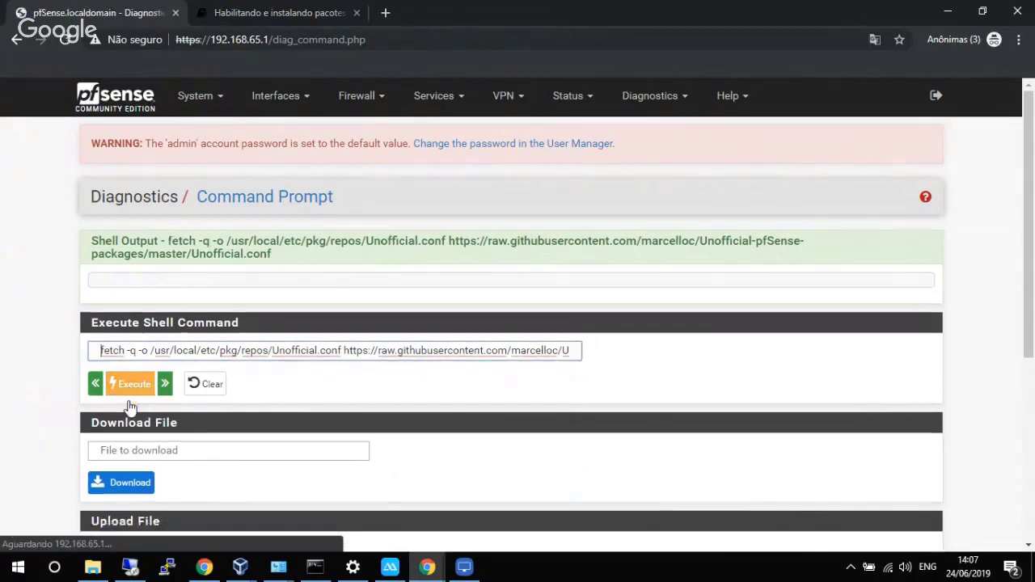
Replace the command with the copied wmi.conf fetch command and execute it.
triple_click(104, 350)
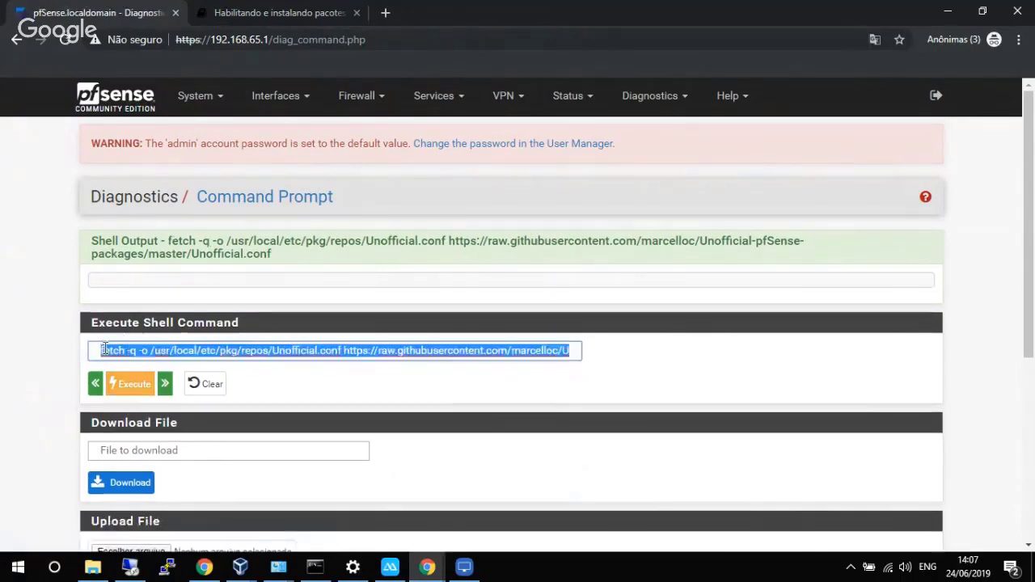
key("BackSpace")
key("ctrl+v")
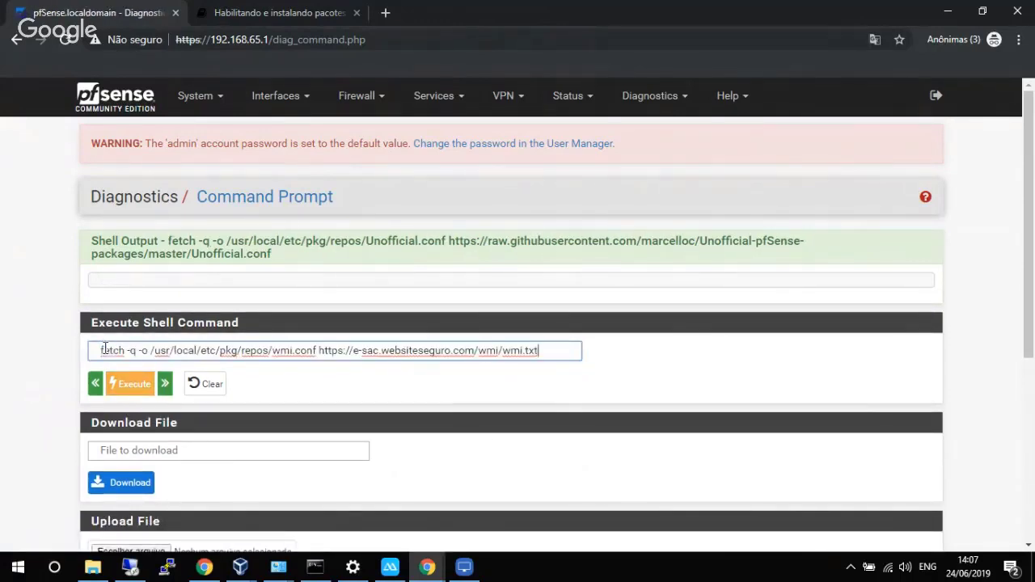
left_click(129, 388)
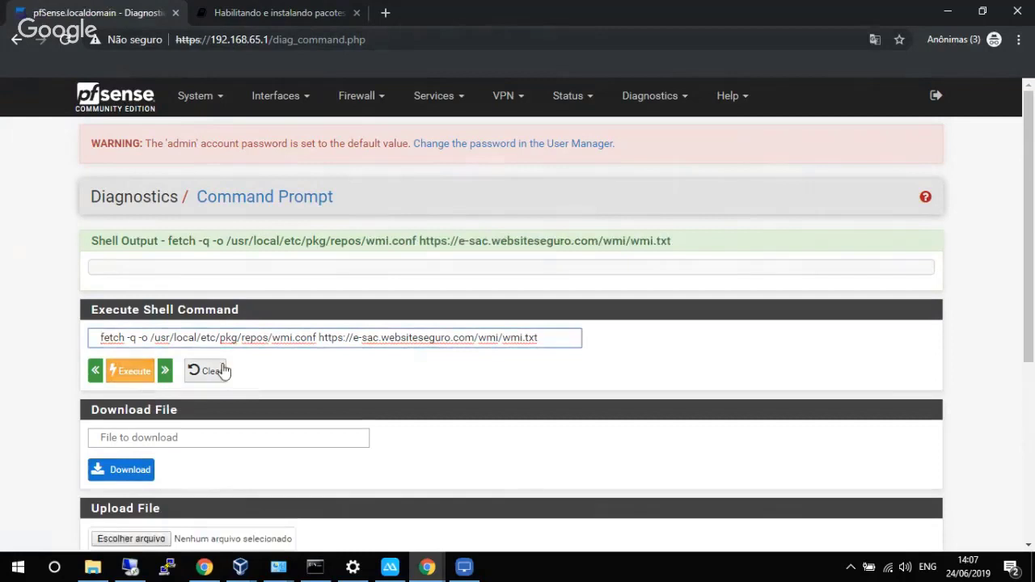
Go to System > Package Manager > Available Packages.
left_click(196, 101)
left_click(197, 101)
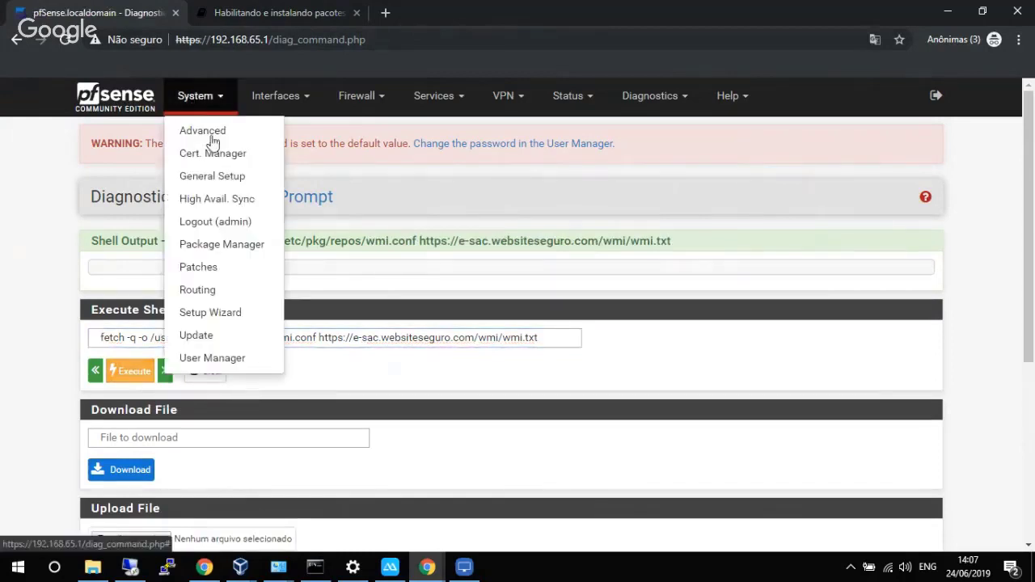
left_click(221, 247)
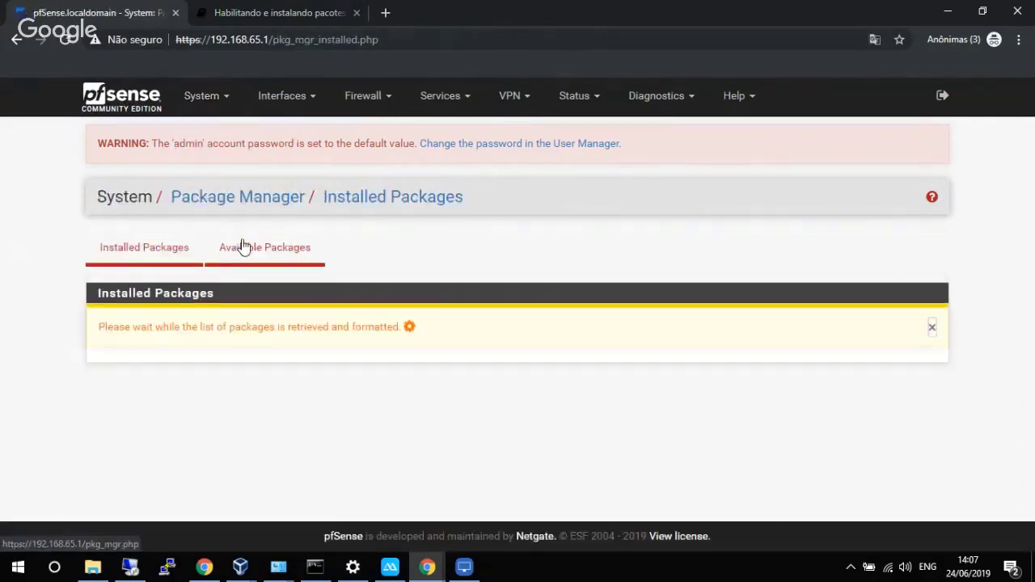
left_click(243, 246)
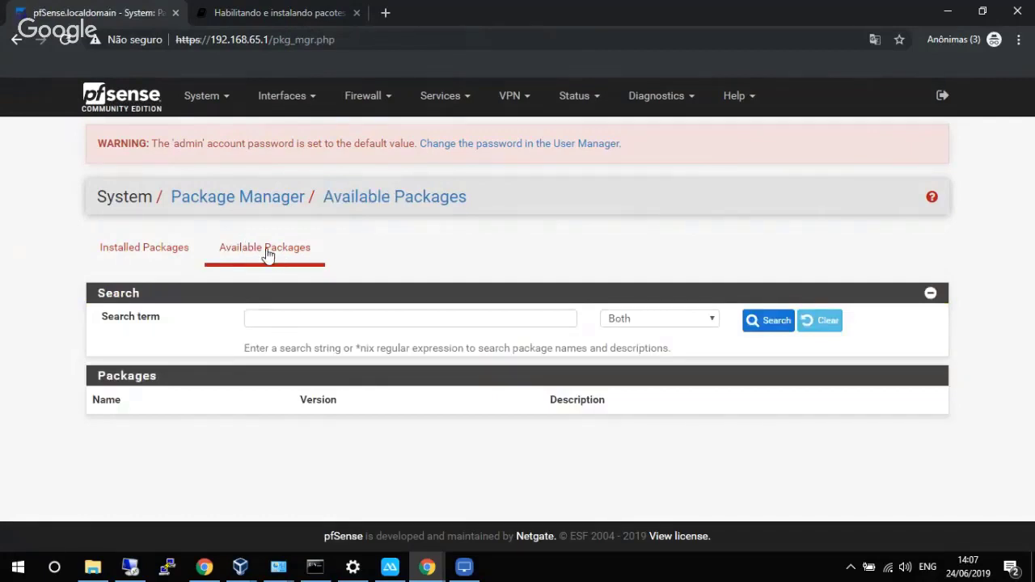
Reload the available packages list and browse it for unofficial entries like AppRules, E2guardian5 and Filer.
left_click(267, 251)
left_click(266, 251)
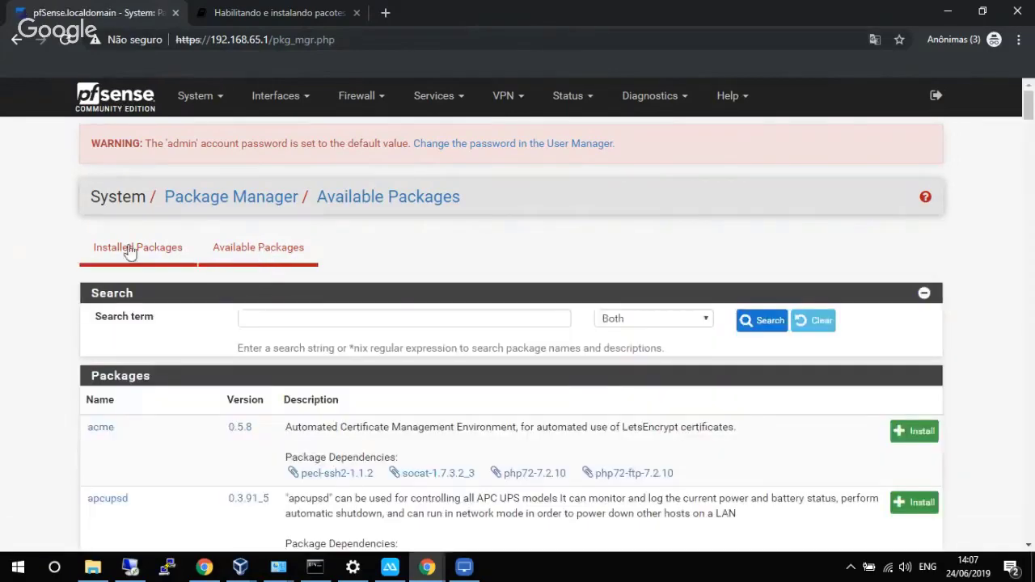
scroll(81, 242, "down", 4)
scroll(78, 244, "down", 4)
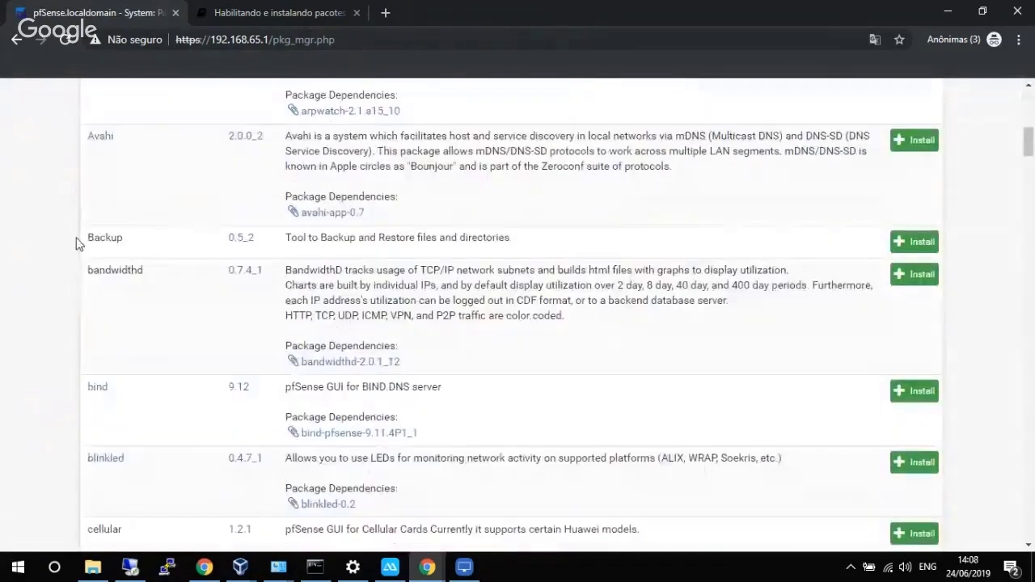
scroll(78, 244, "up", 1)
scroll(78, 244, "up", 3)
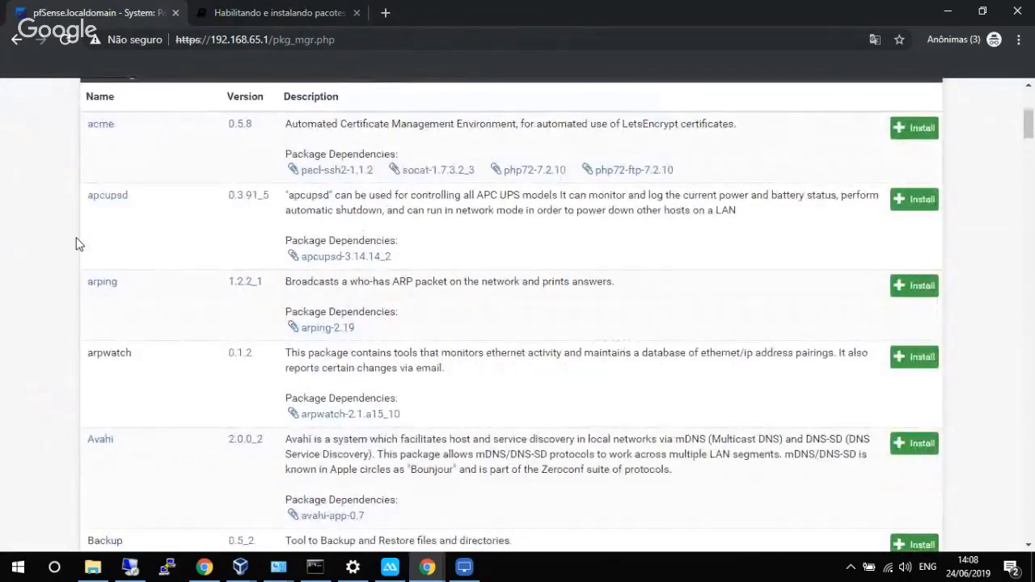
scroll(78, 244, "down", 18)
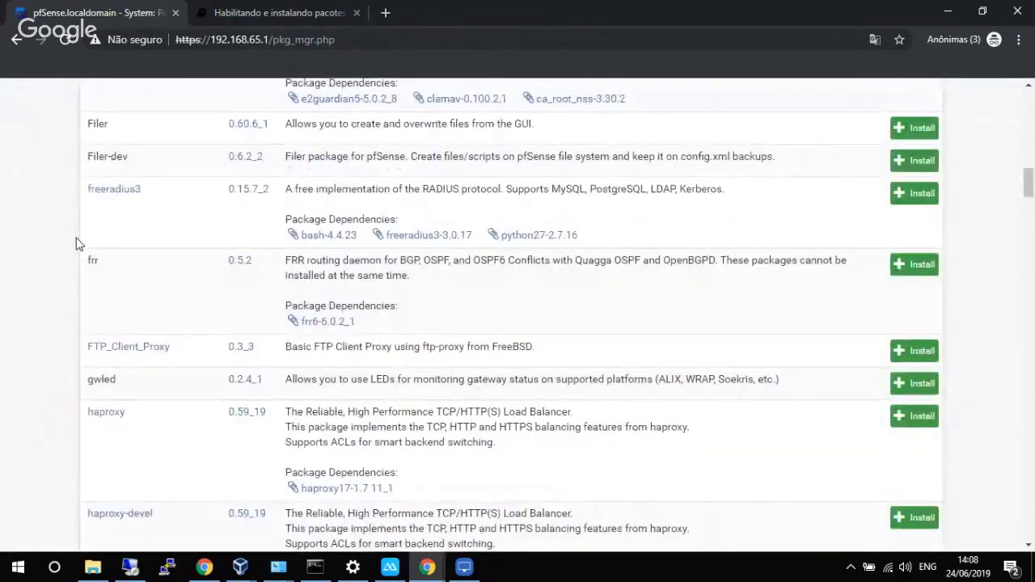
scroll(77, 244, "down", 12)
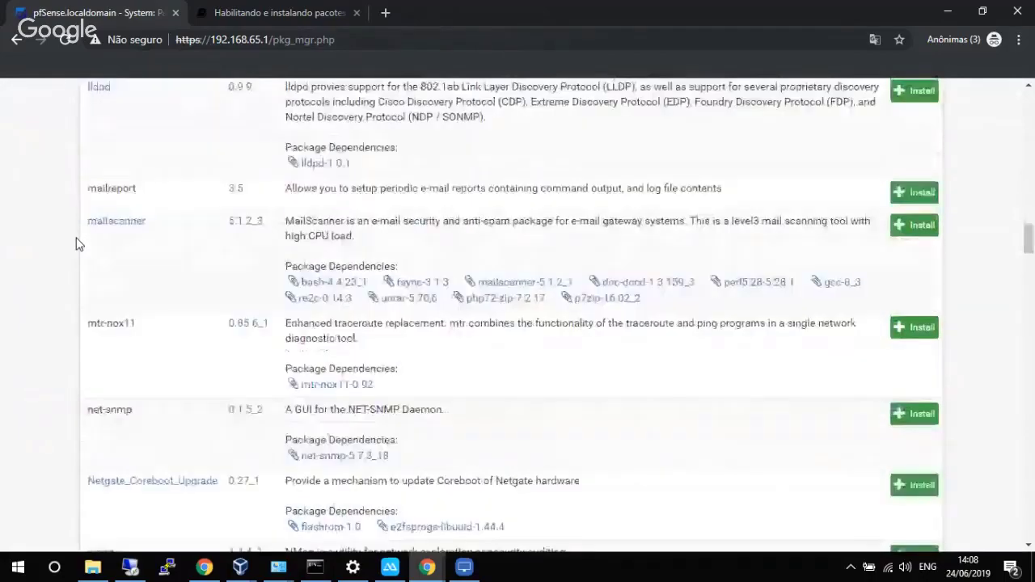
scroll(78, 244, "down", 20)
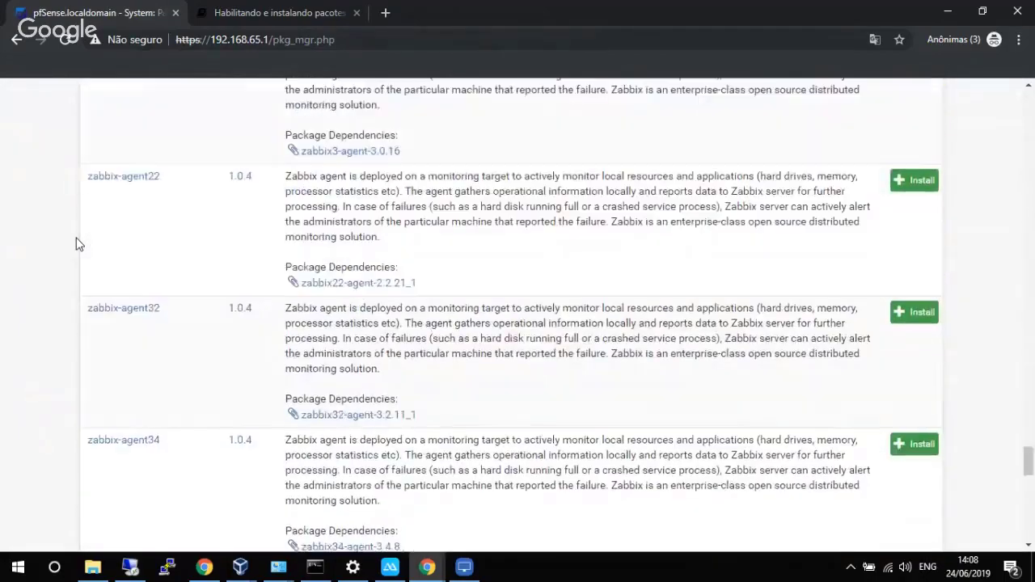
scroll(77, 244, "down", 15)
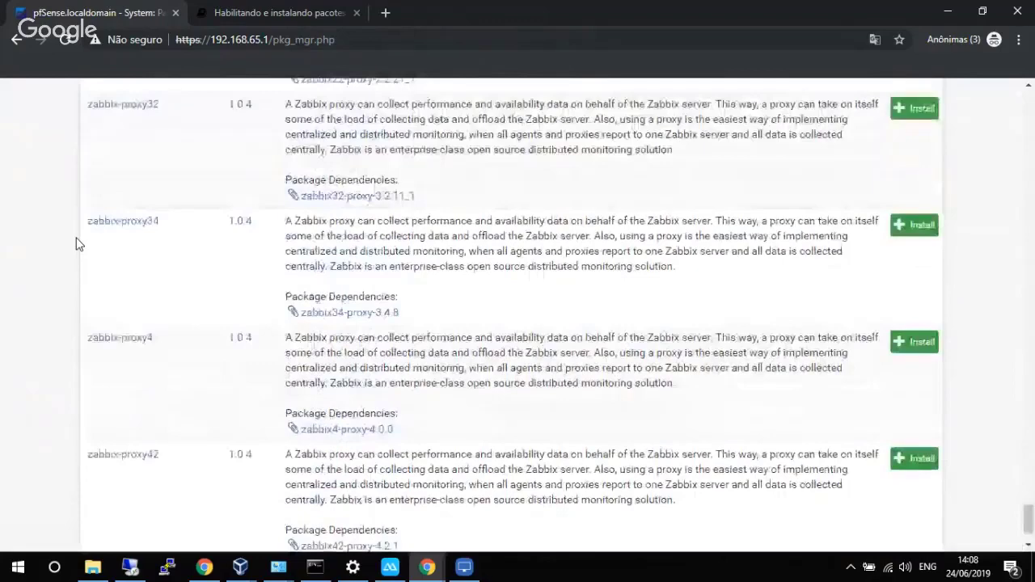
scroll(115, 230, "up", 1)
scroll(118, 230, "down", 2)
scroll(120, 230, "up", 1)
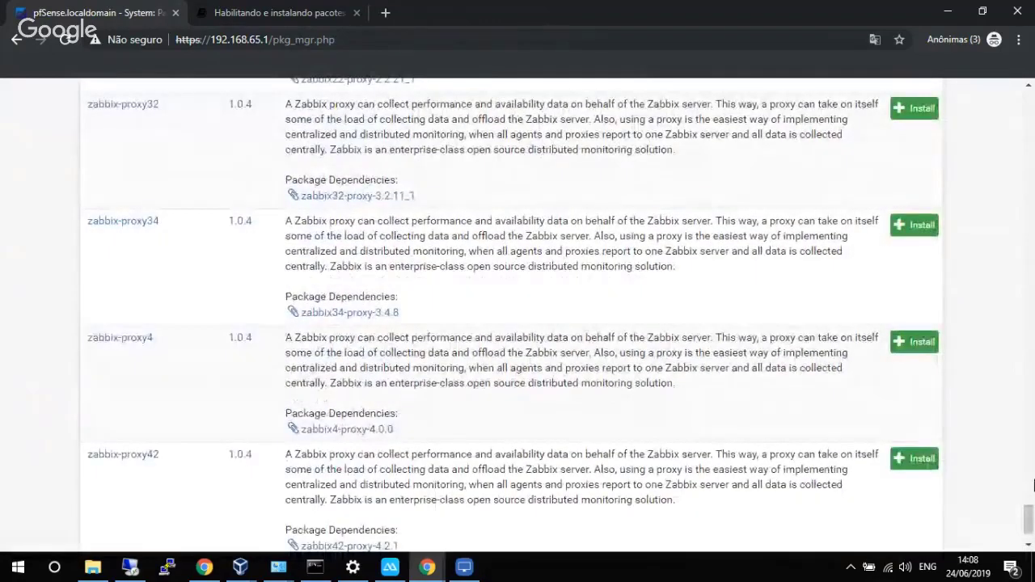
left_click_drag(1029, 517, 1029, 89)
left_click(274, 250)
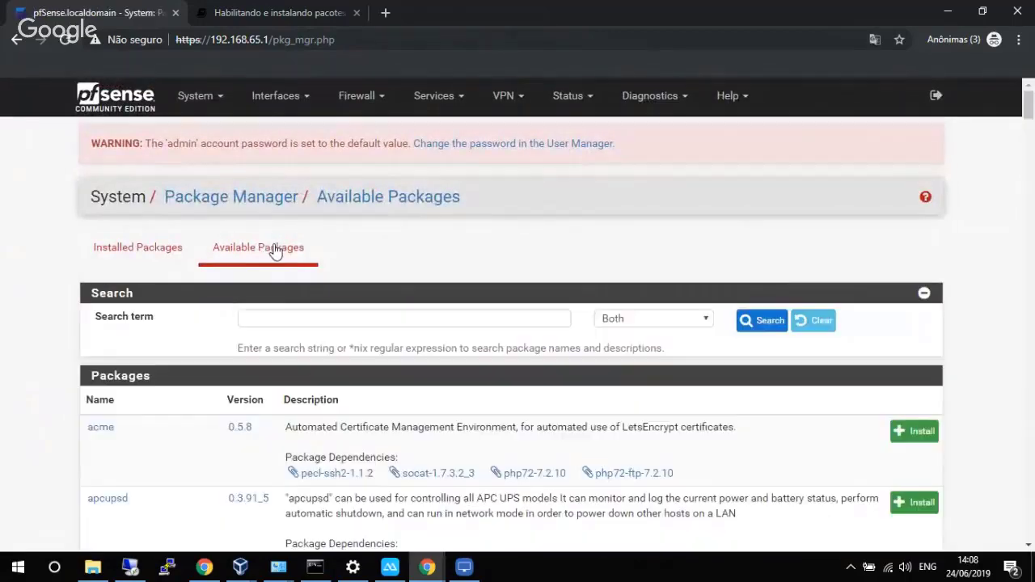
left_click_drag(1031, 120, 1026, 174)
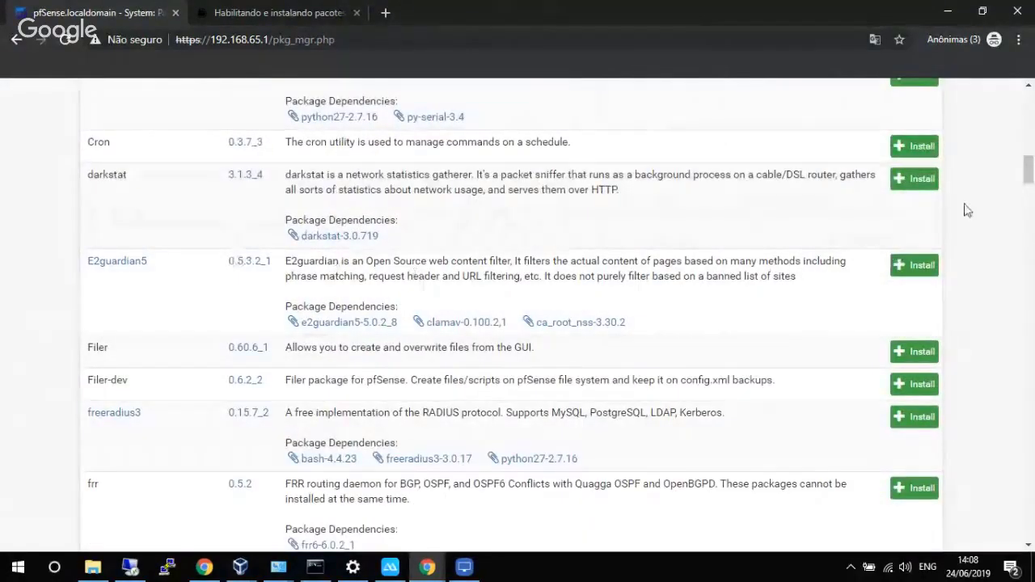
Search 'sourceg' and install pfSense-pkg-SourceGuardian 0.1.8 from the wmi repository.
left_click_drag(1028, 176, 1028, 101)
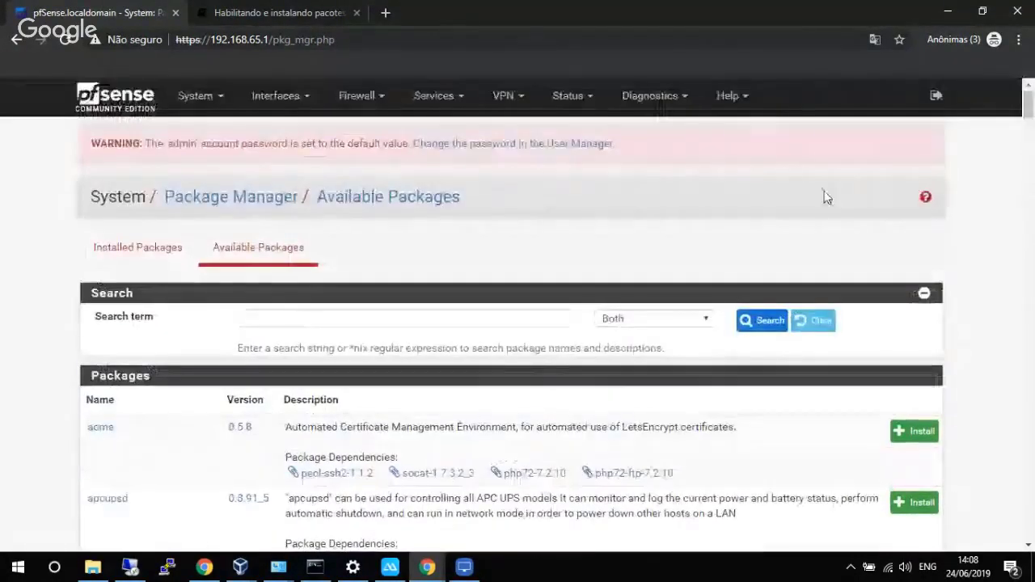
left_click(395, 316)
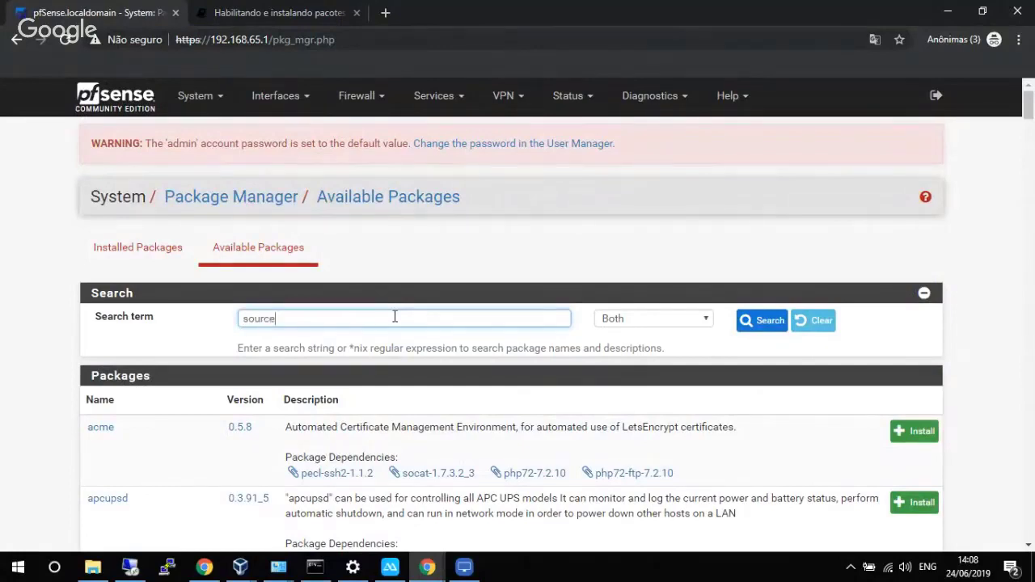
key("Return")
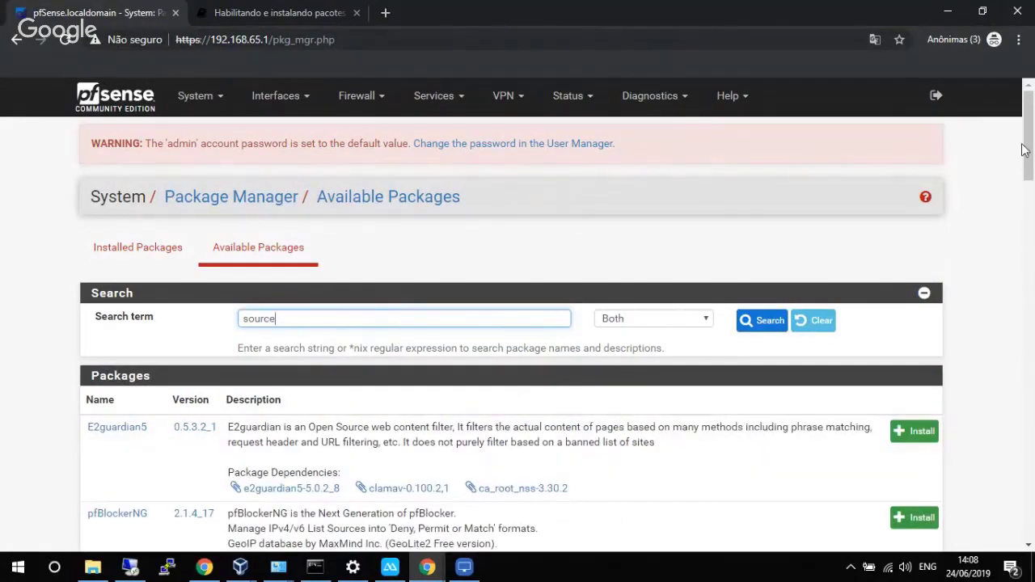
left_click_drag(1023, 150, 1026, 172)
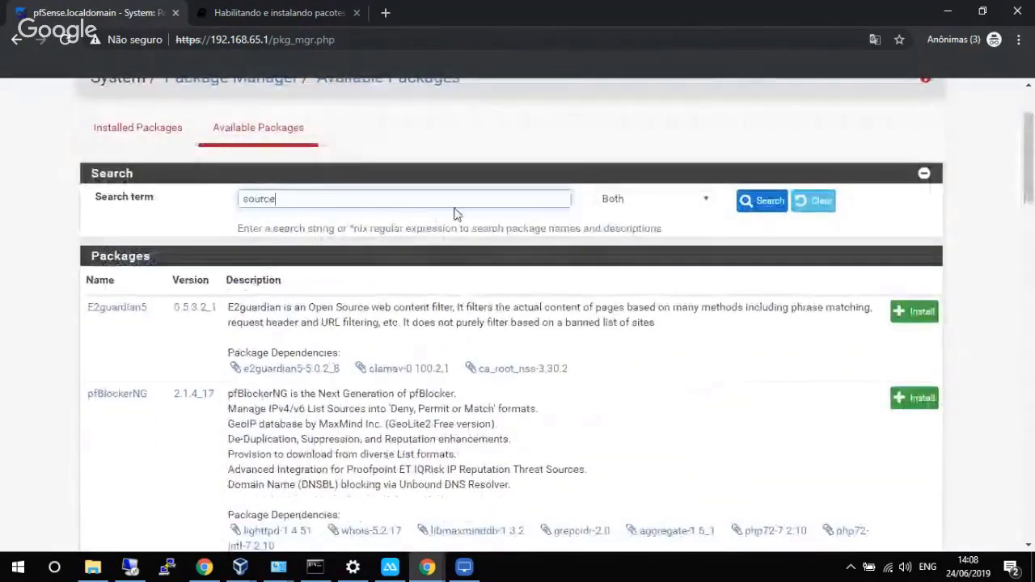
type("g")
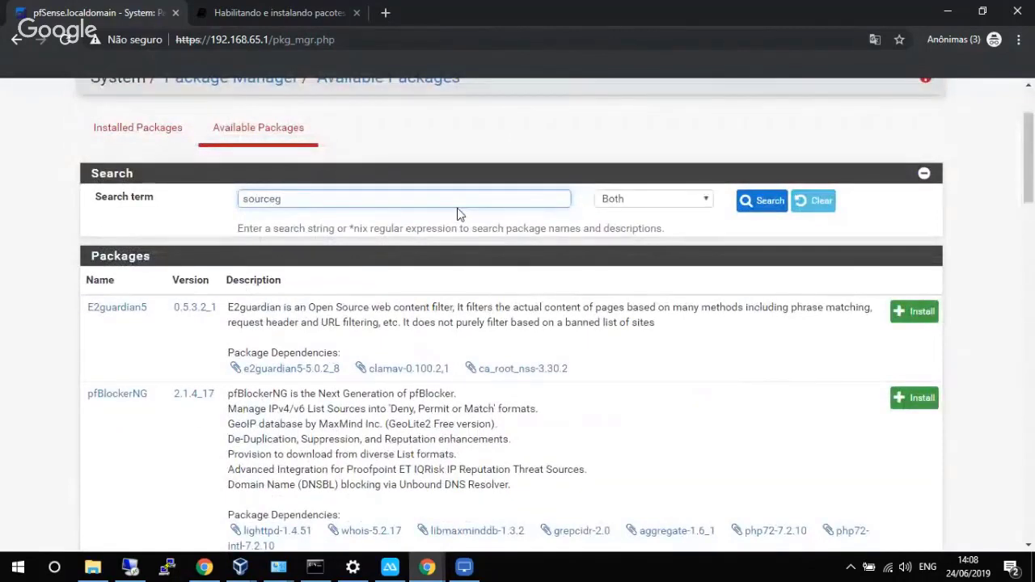
key("Return")
left_click(908, 444)
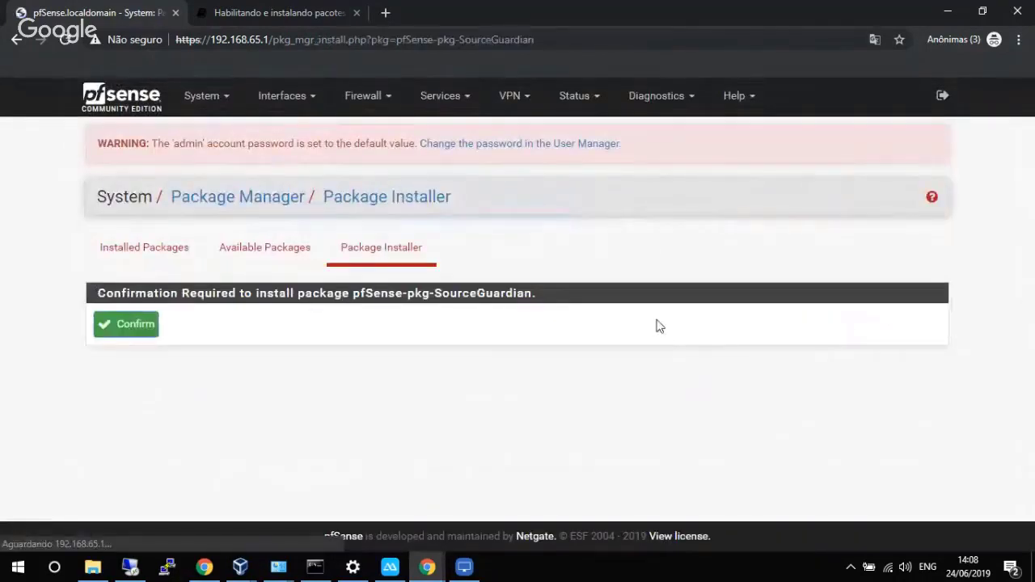
left_click(112, 332)
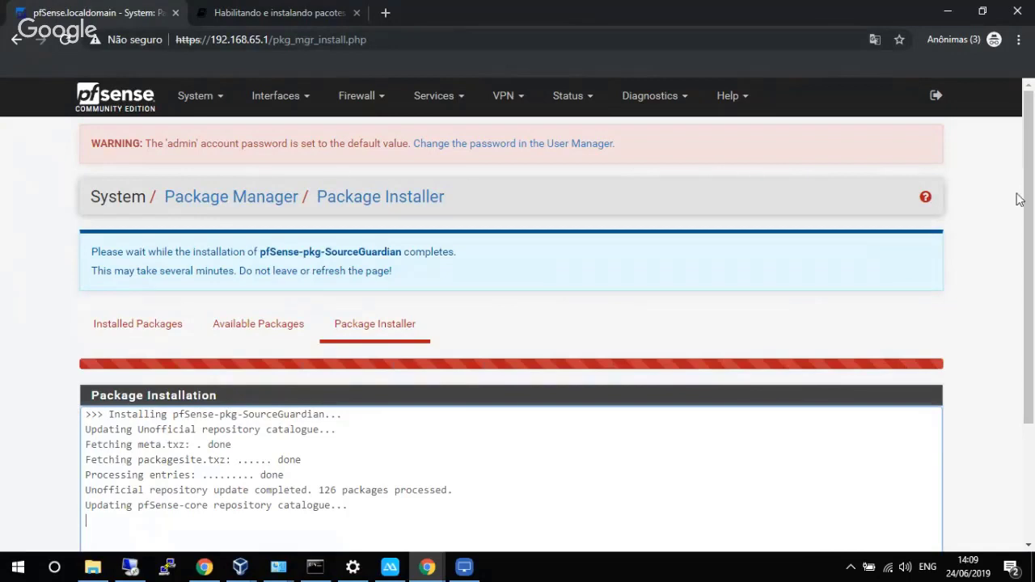
left_click_drag(1031, 198, 1032, 221)
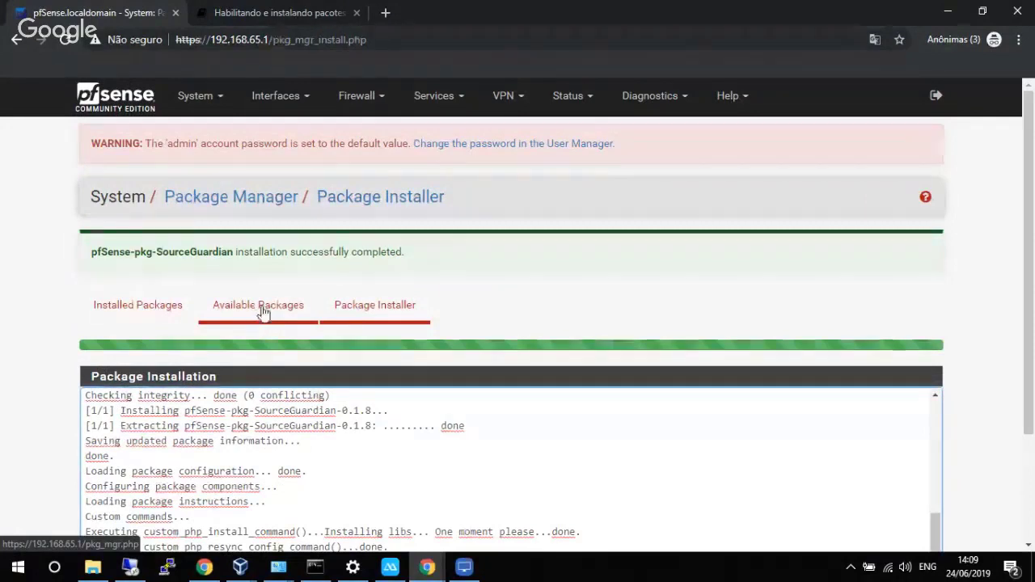
Search 'user' and install pfSense-pkg-UserAuth 3.0.7_2 with wmi-client.
left_click(257, 314)
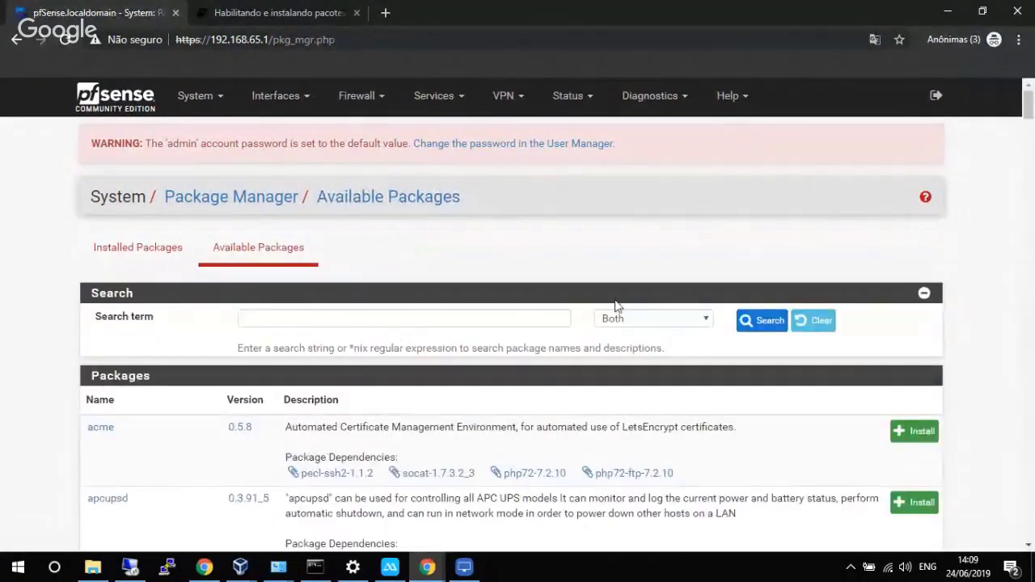
left_click(467, 313)
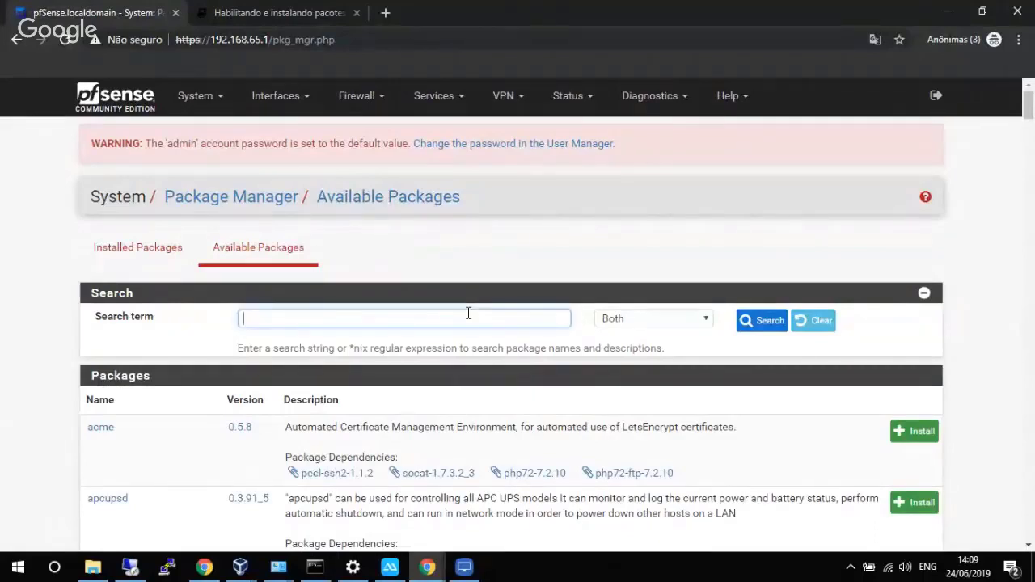
type("us")
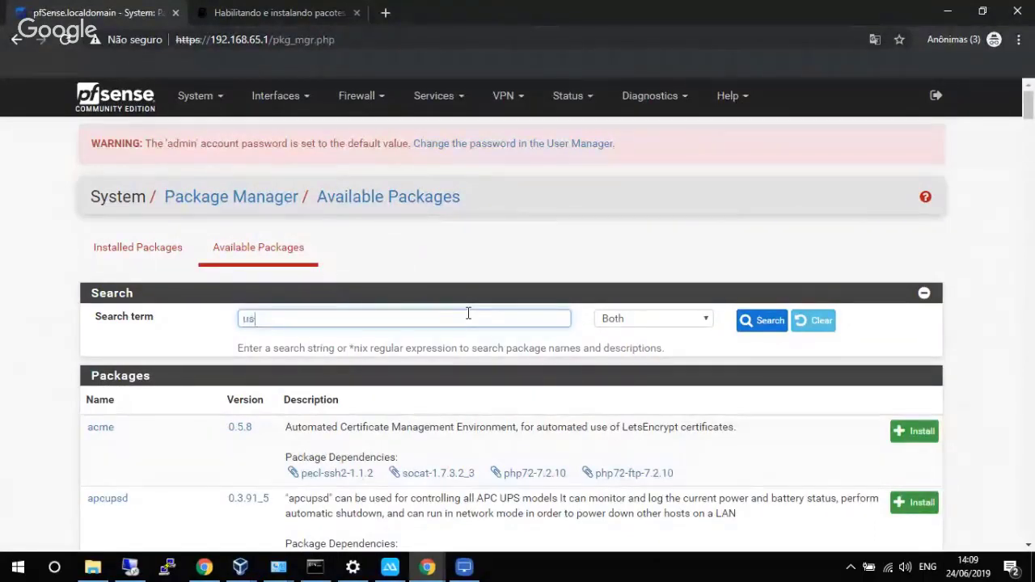
type("erau")
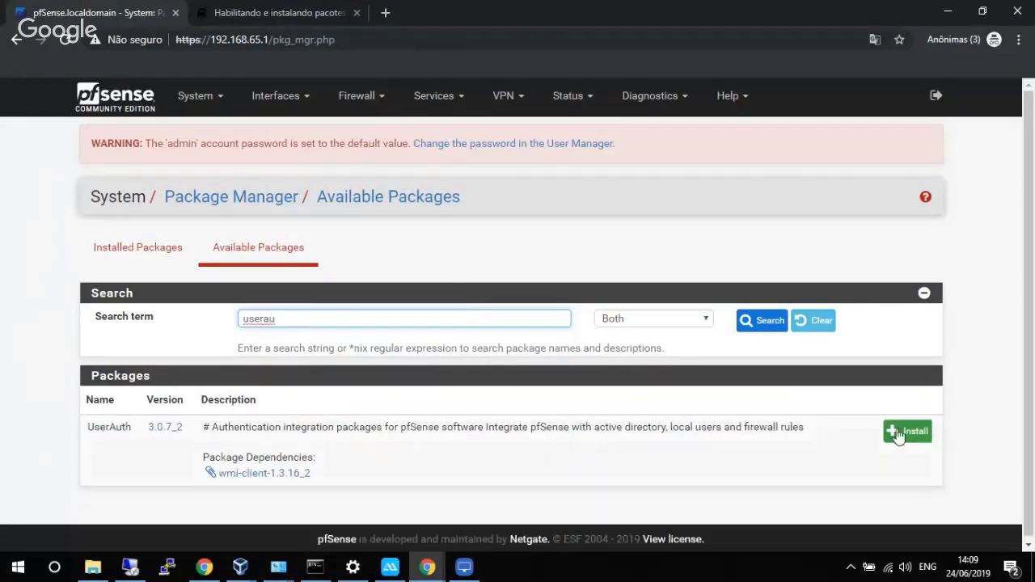
left_click(898, 434)
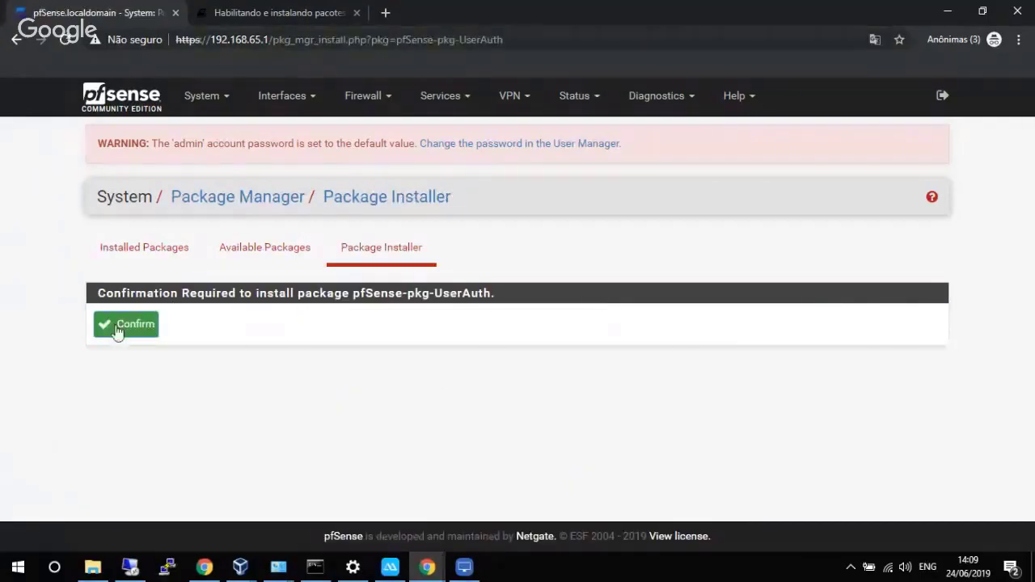
left_click(118, 330)
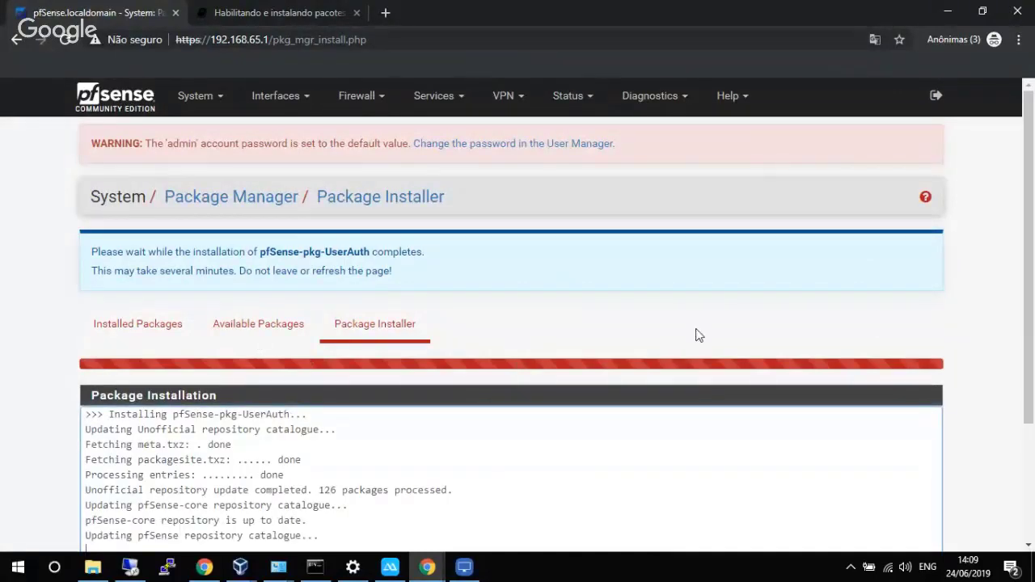
left_click_drag(1028, 259, 1028, 361)
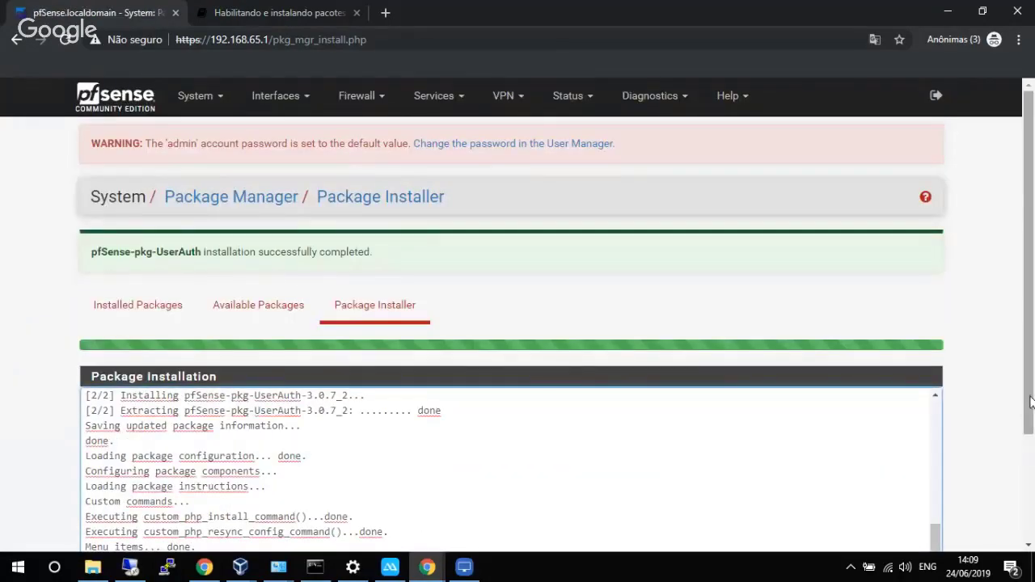
left_click_drag(1030, 453, 1026, 392)
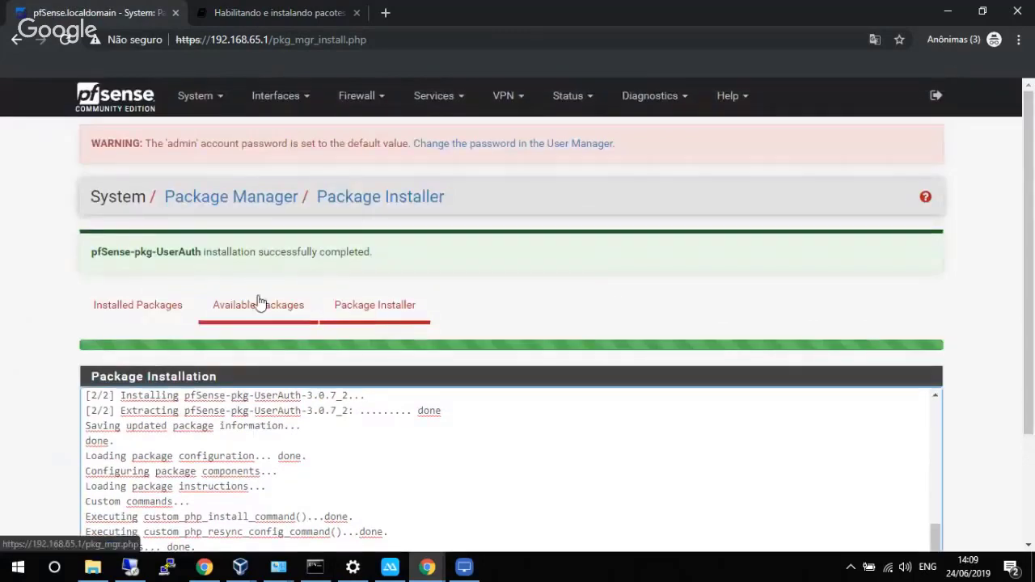
left_click(252, 304)
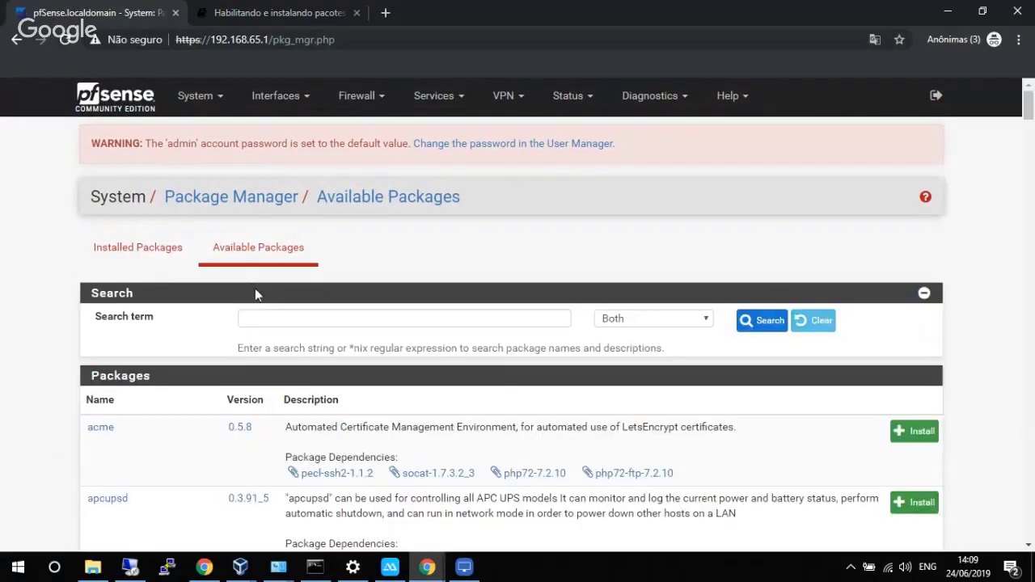
Search 'e2' and install pfSense-pkg-E2guardian5 0.5.3.2_1.
left_click(284, 323)
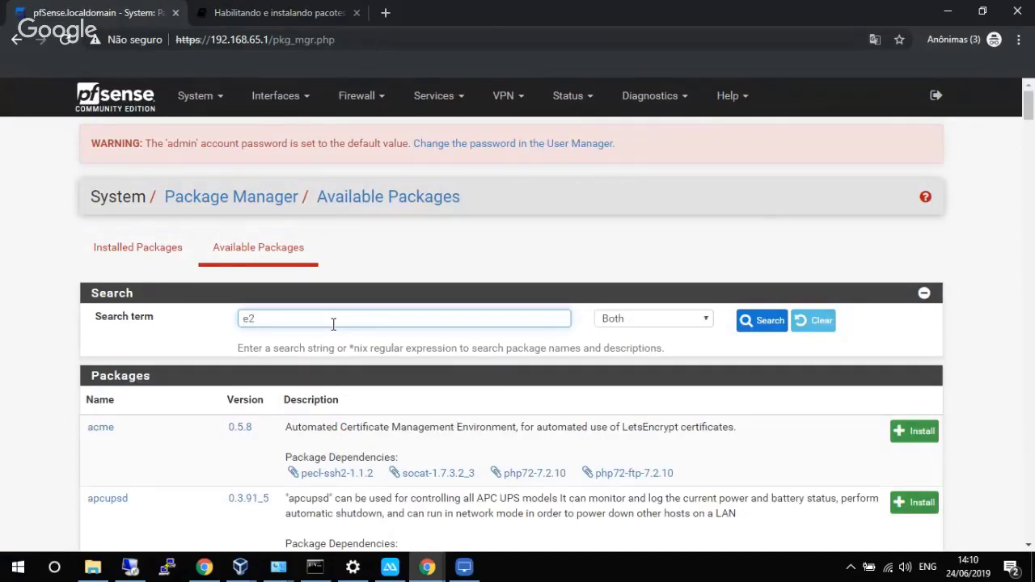
type("e2")
key("Return")
left_click(928, 433)
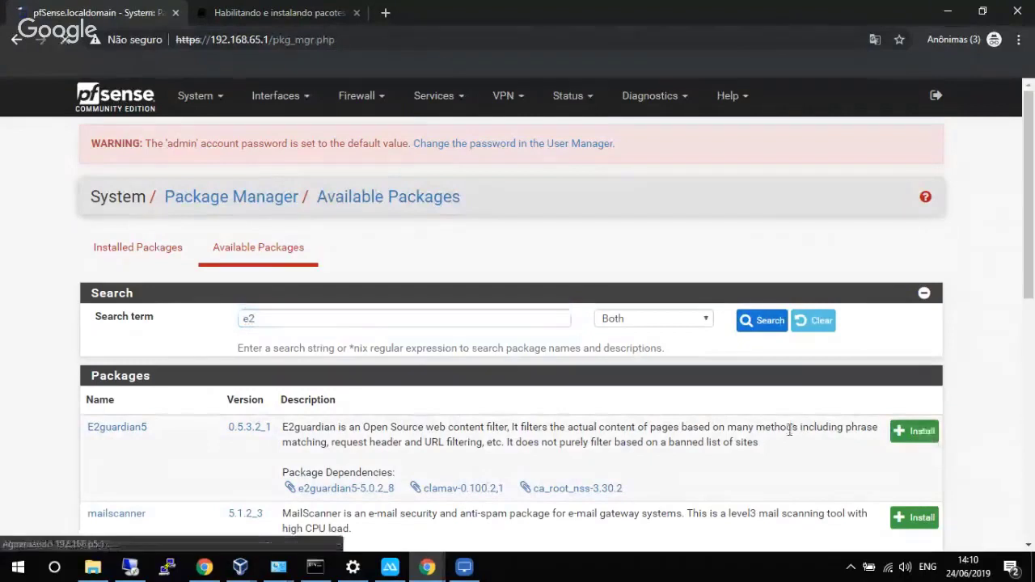
left_click(135, 327)
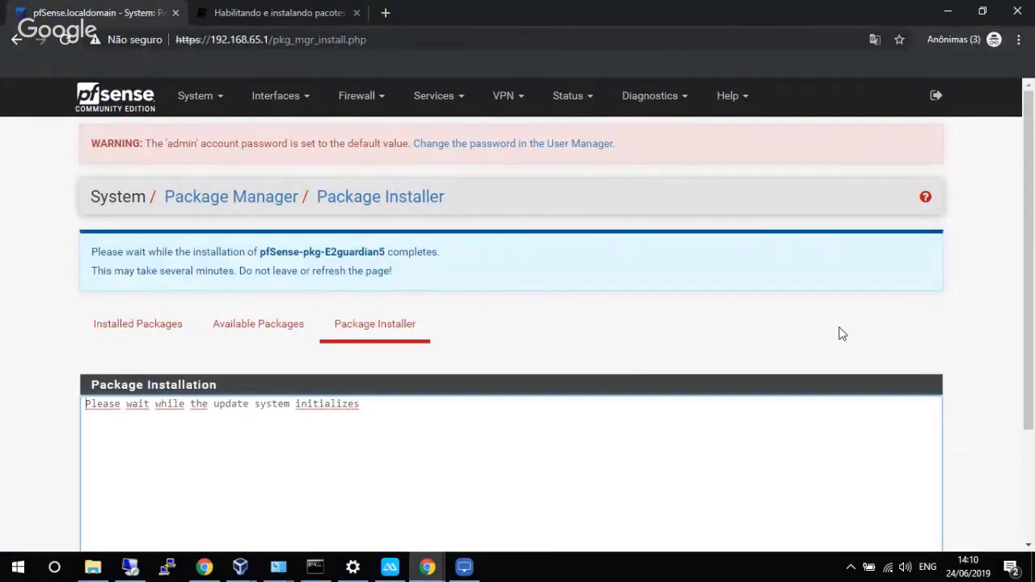
left_click_drag(1030, 235, 1022, 330)
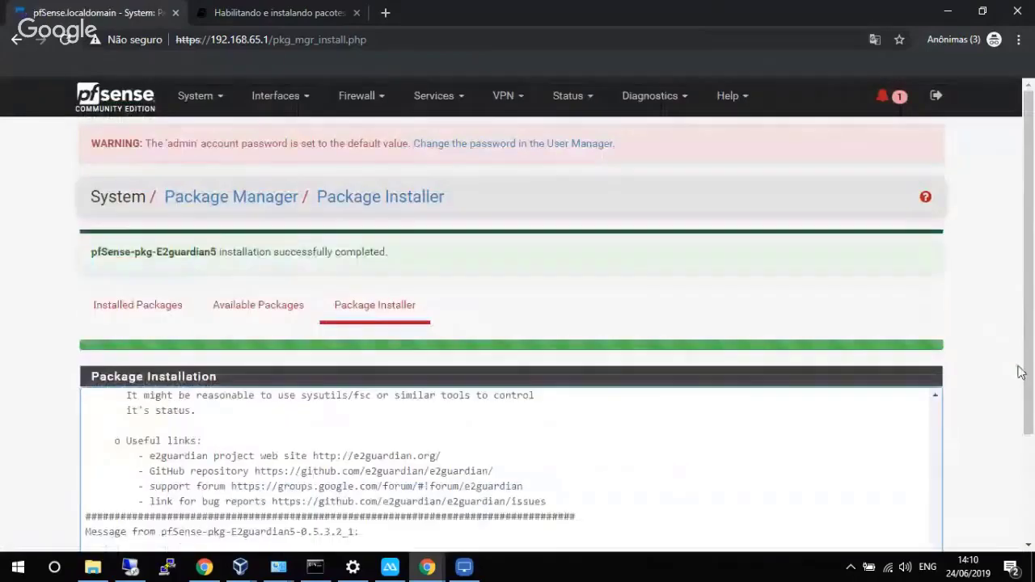
left_click_drag(1028, 366, 1031, 455)
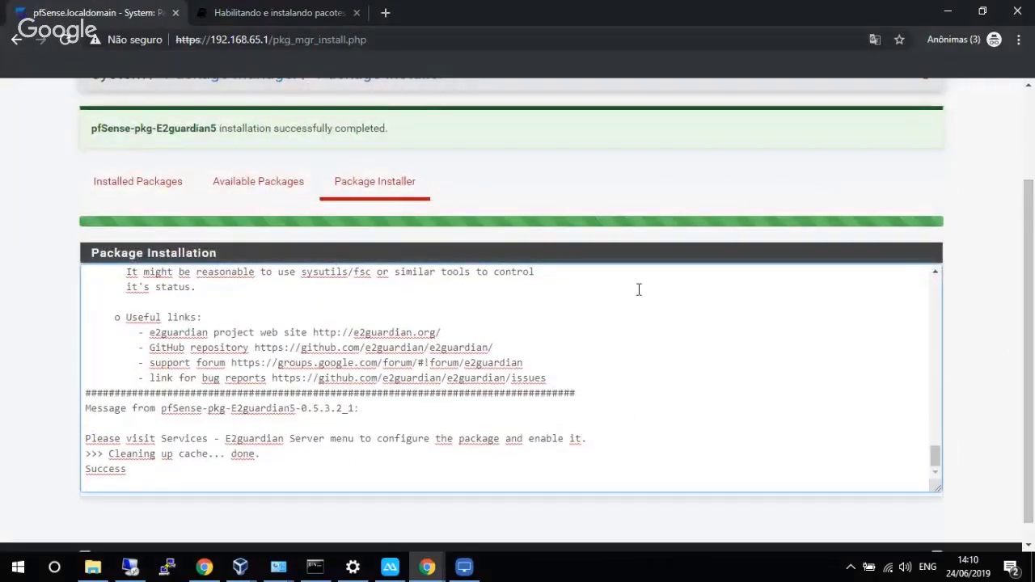
Mark all system notices as read to clear the E2guardianBlacklist notice.
scroll(694, 243, "up", 3)
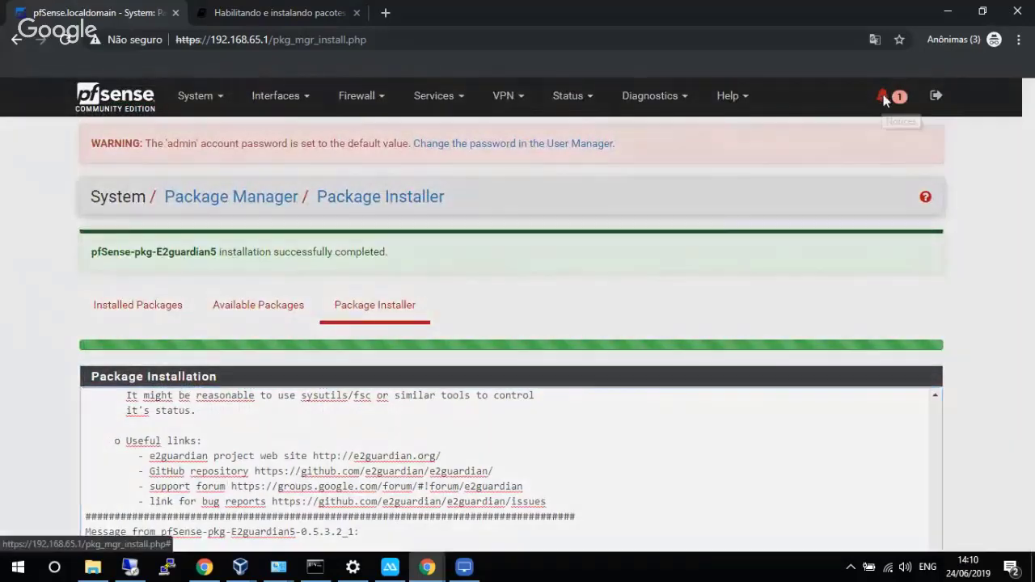
left_click(885, 98)
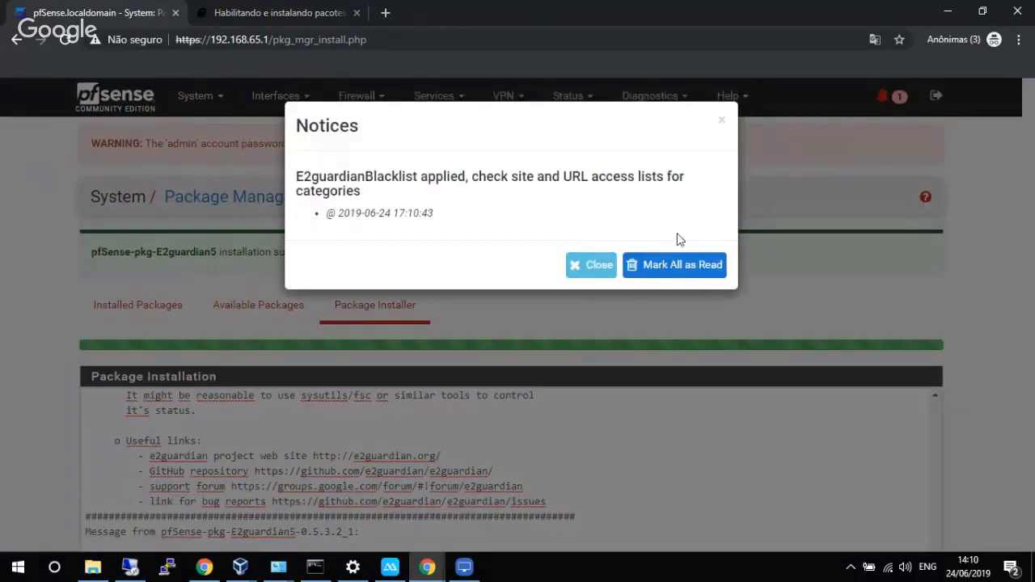
left_click(678, 275)
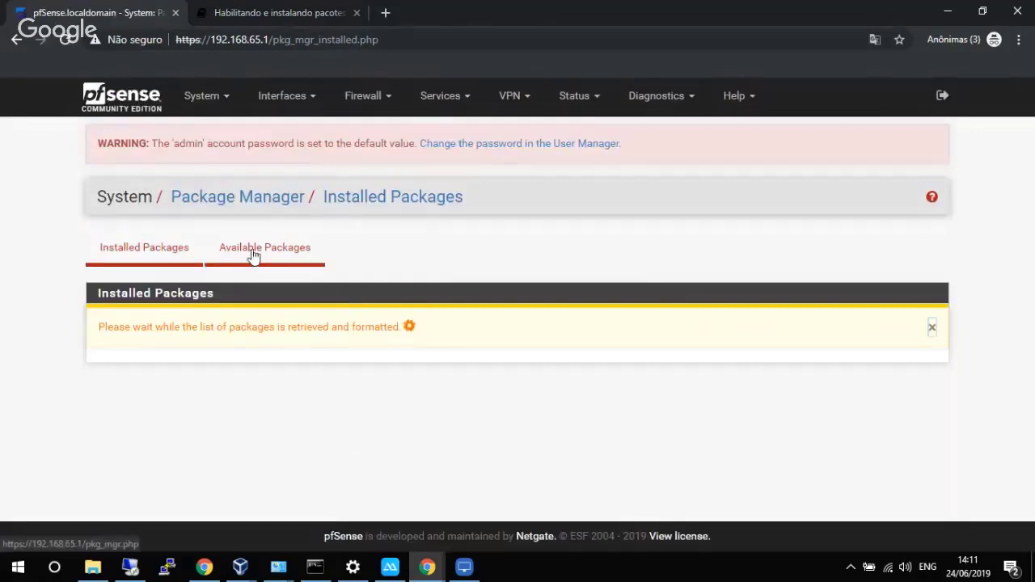
Search for and install pfSense-pkg-WPAD 0.3.0.3 from the Unofficial repository.
left_click(253, 255)
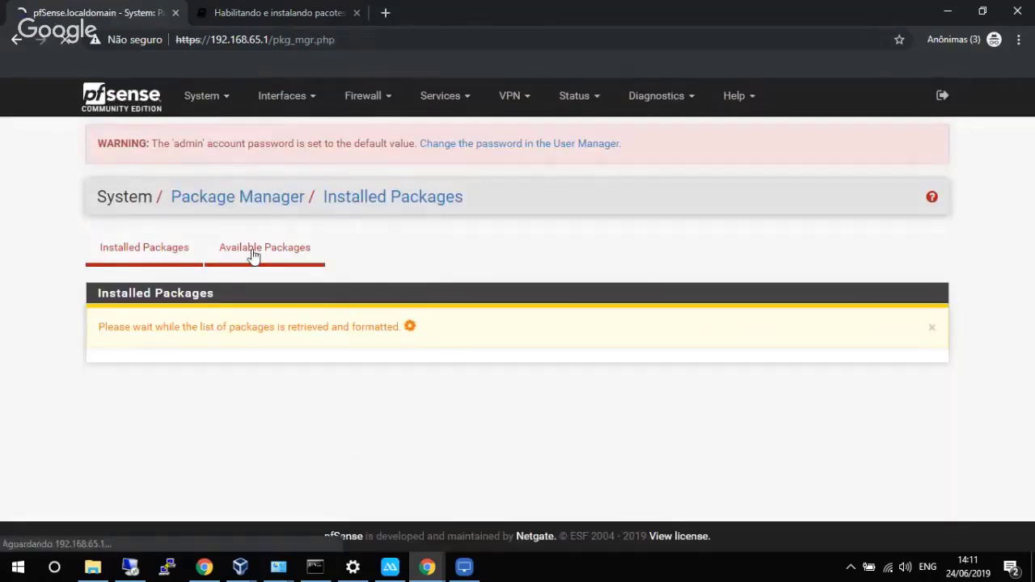
left_click(257, 318)
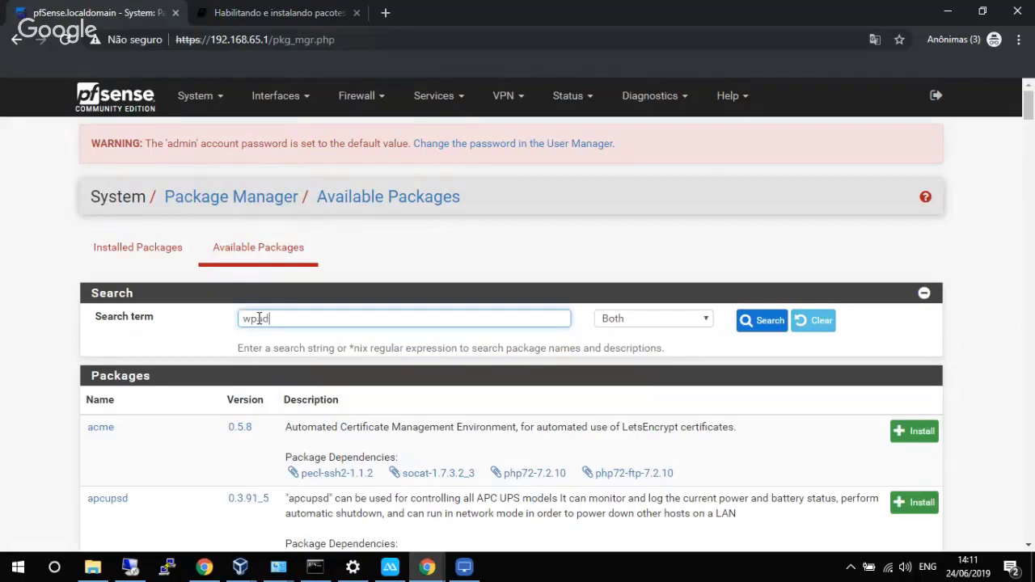
key("Return")
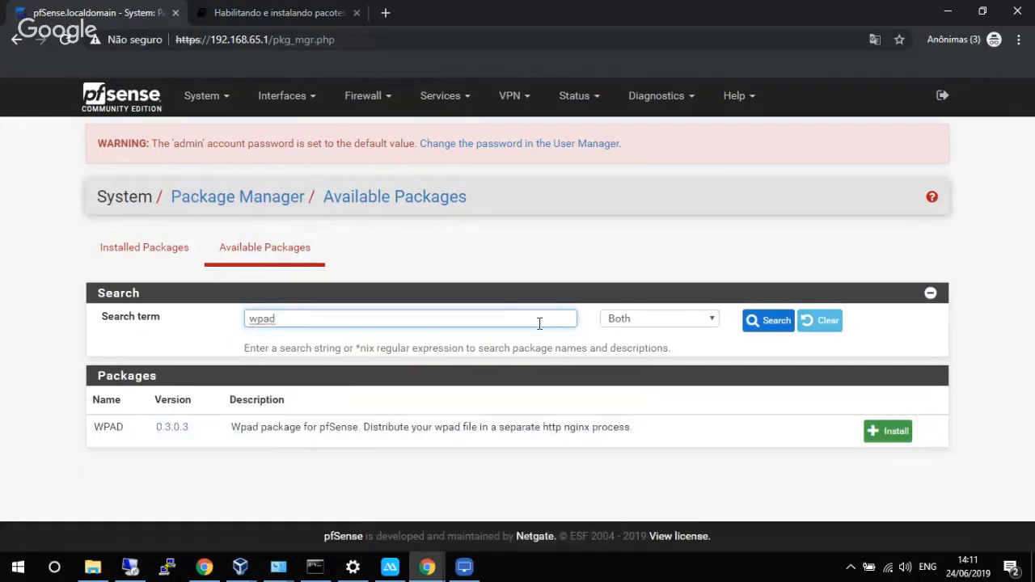
left_click(887, 430)
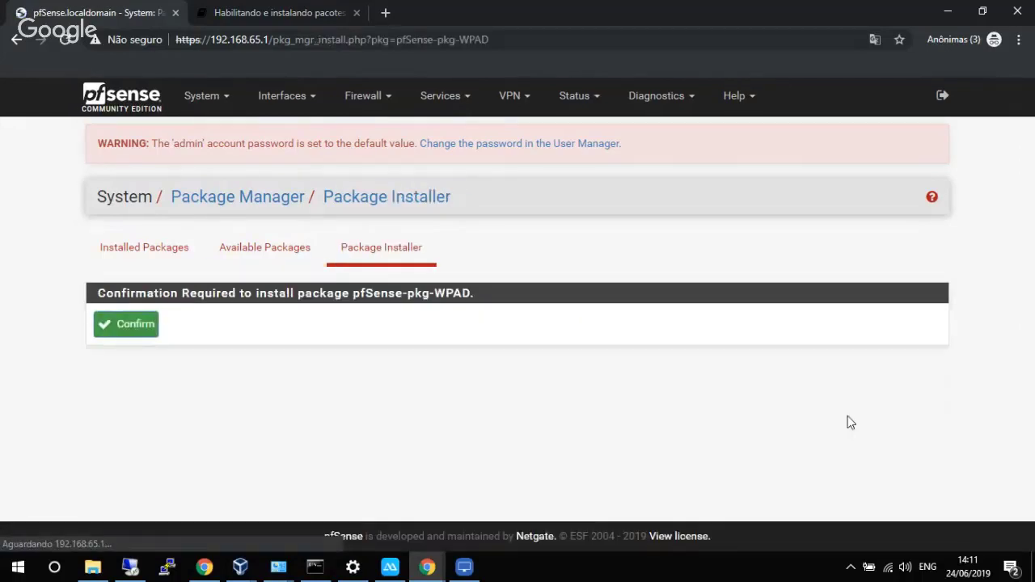
left_click(113, 324)
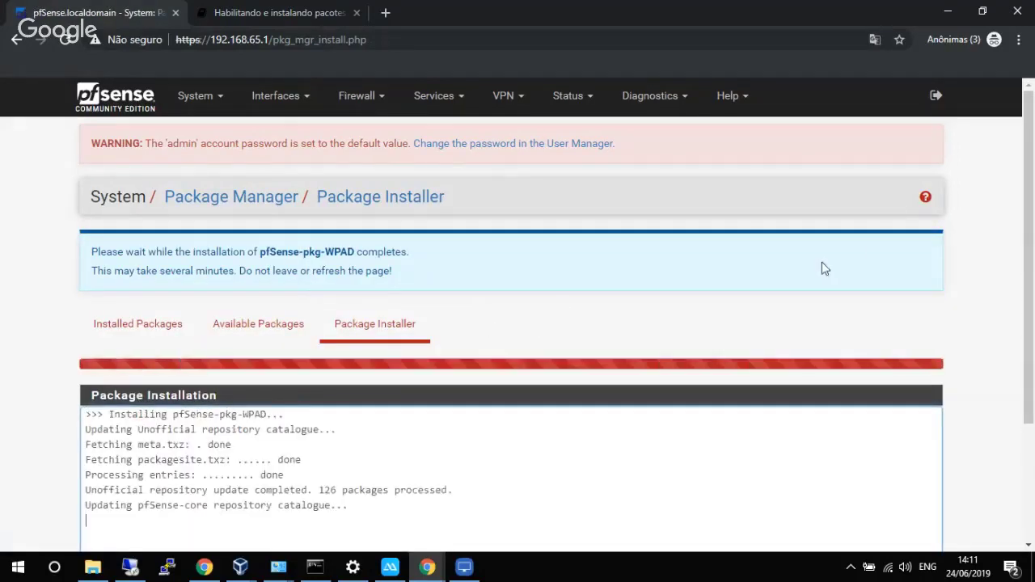
left_click_drag(1030, 224, 1020, 318)
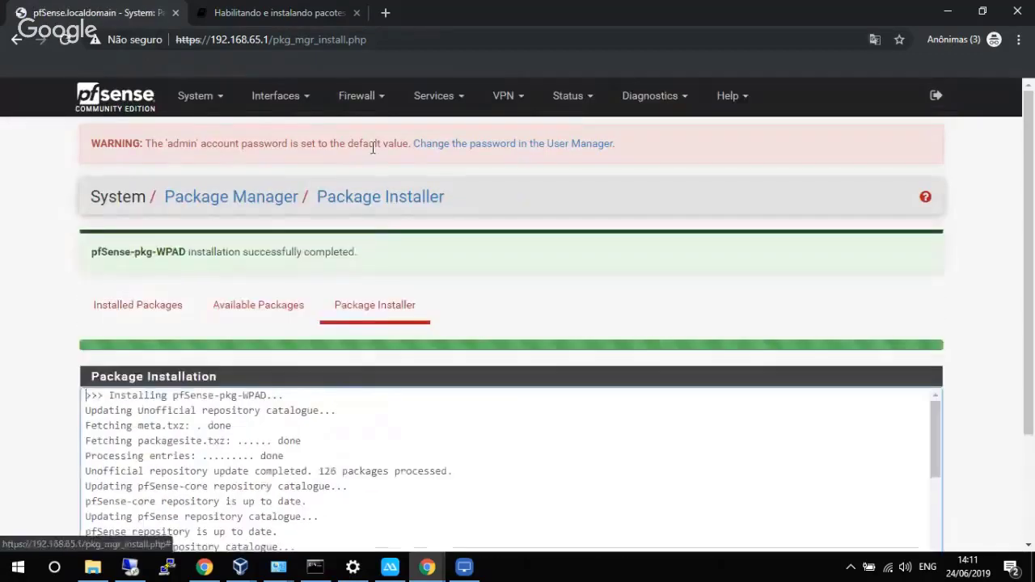
Search 'sarg' and install pfSense-pkg-Sarg along with its nine dependencies.
left_click(259, 315)
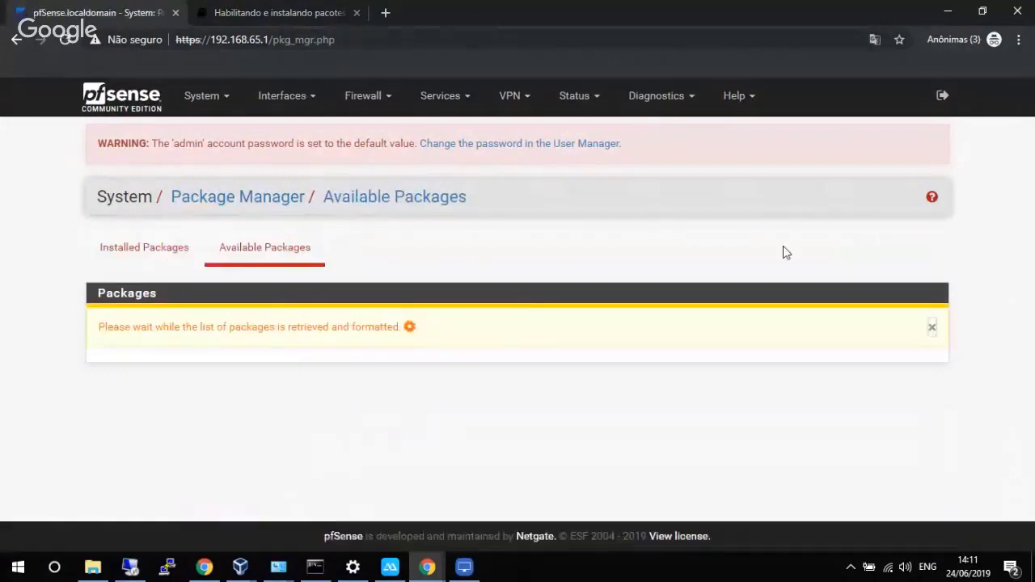
scroll(970, 169, "down", 2)
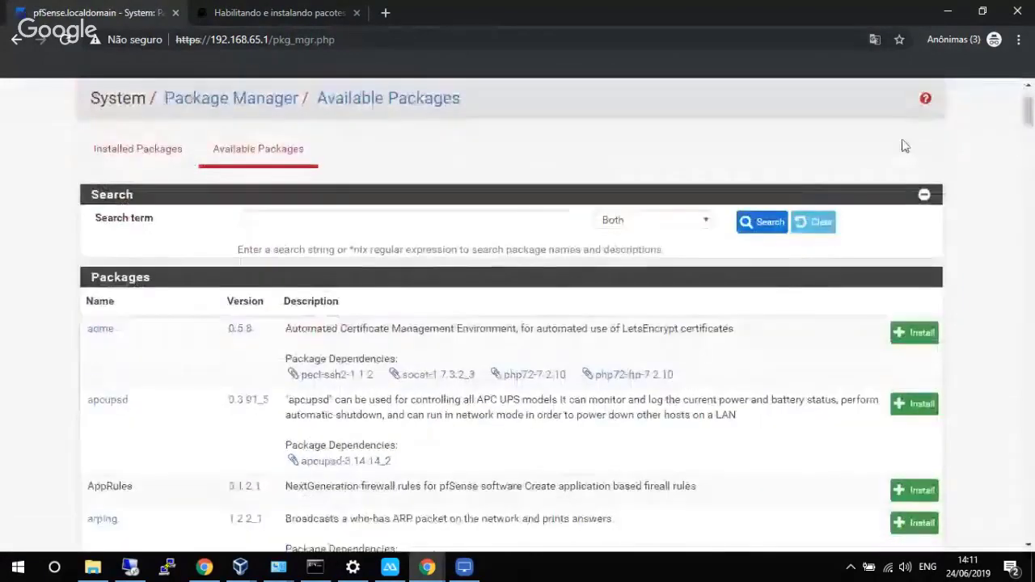
left_click(515, 222)
type("sarg")
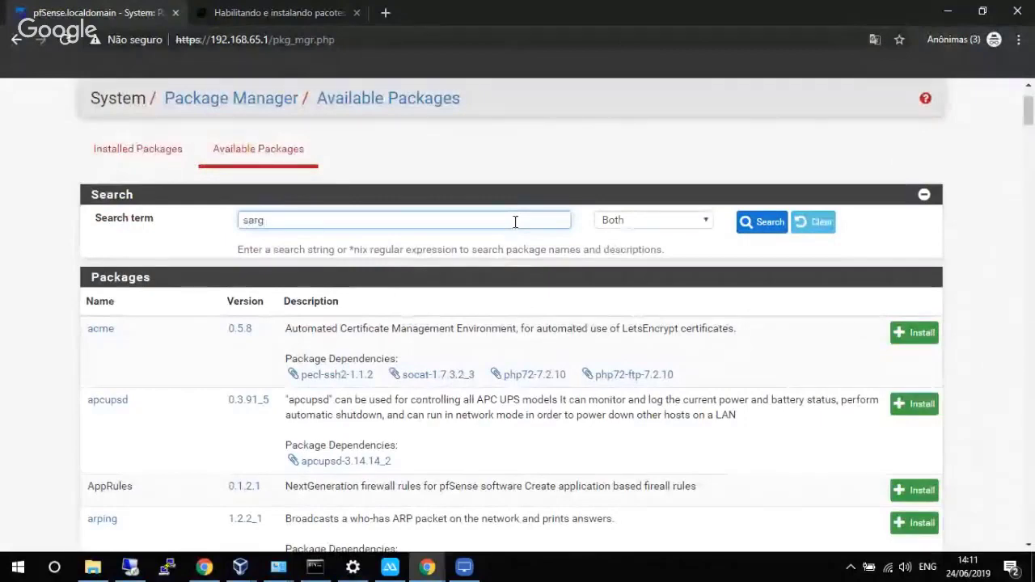
key("Return")
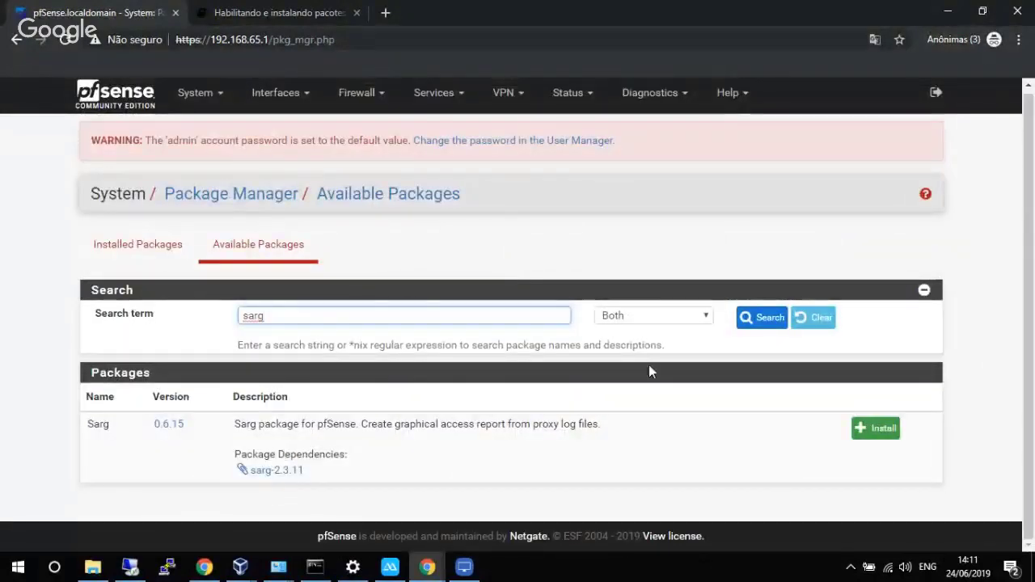
left_click(877, 429)
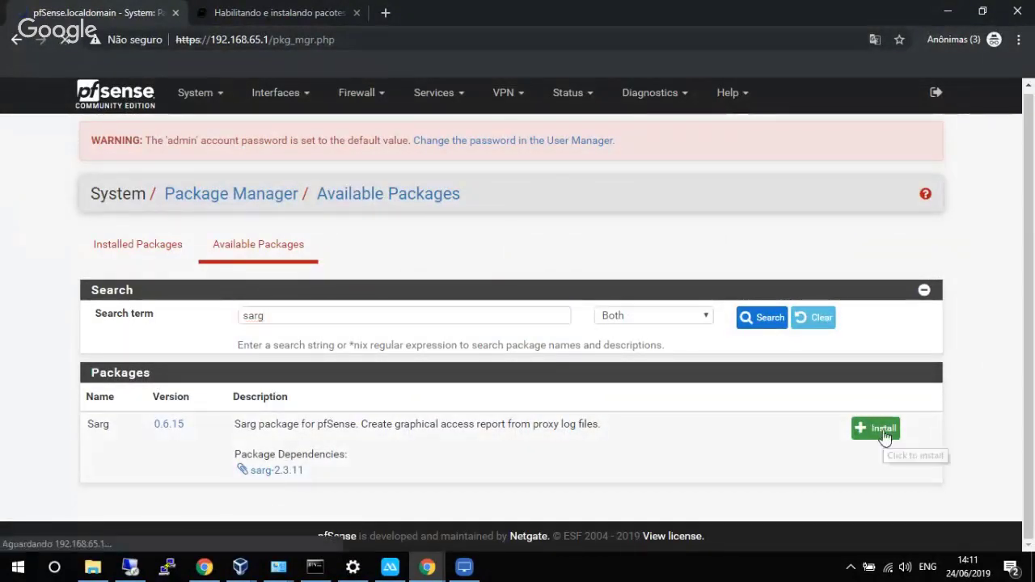
left_click(119, 322)
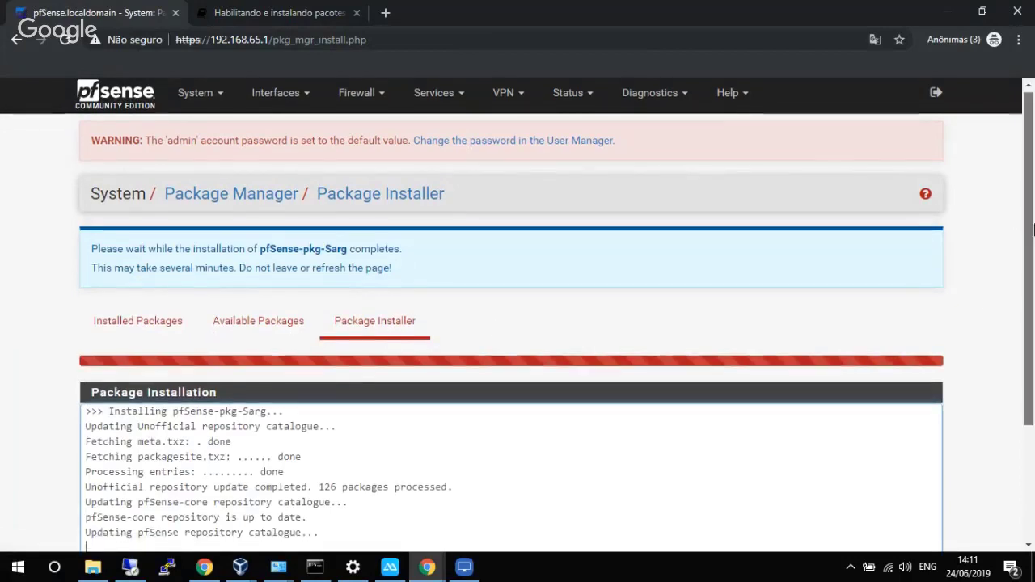
scroll(1032, 287, "down", 1)
left_click_drag(1032, 287, 1032, 328)
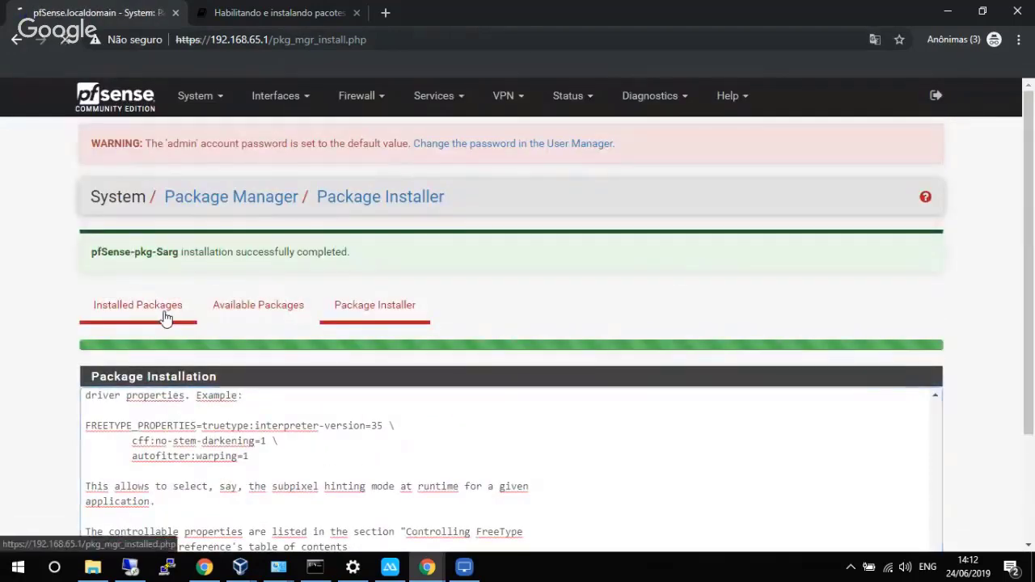
Check Installed Packages lists E2guardian5, Sarg, SourceGuardian, System_Patches, UserAuth and WPAD as current.
left_click(165, 316)
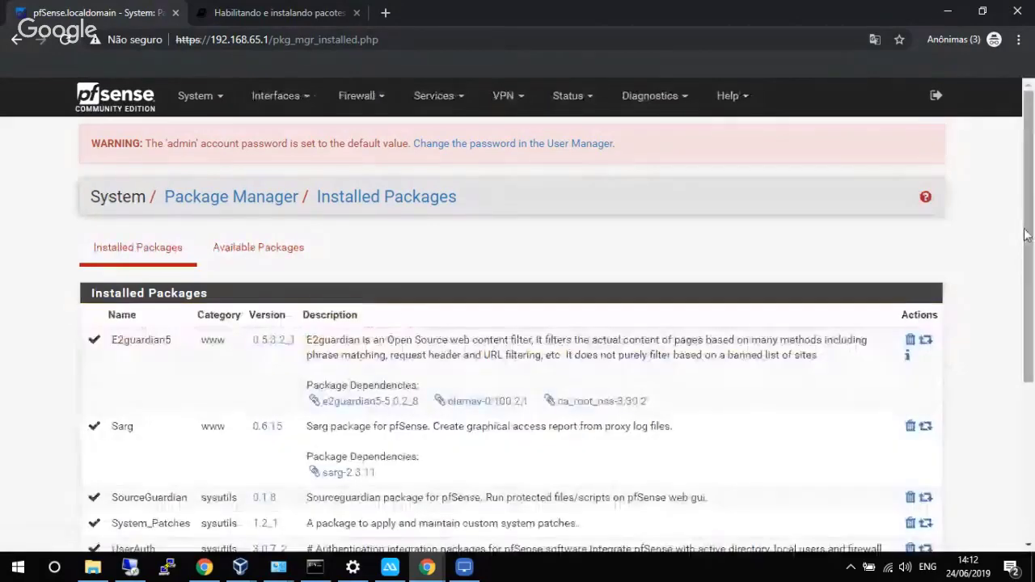
left_click_drag(1029, 232, 1029, 331)
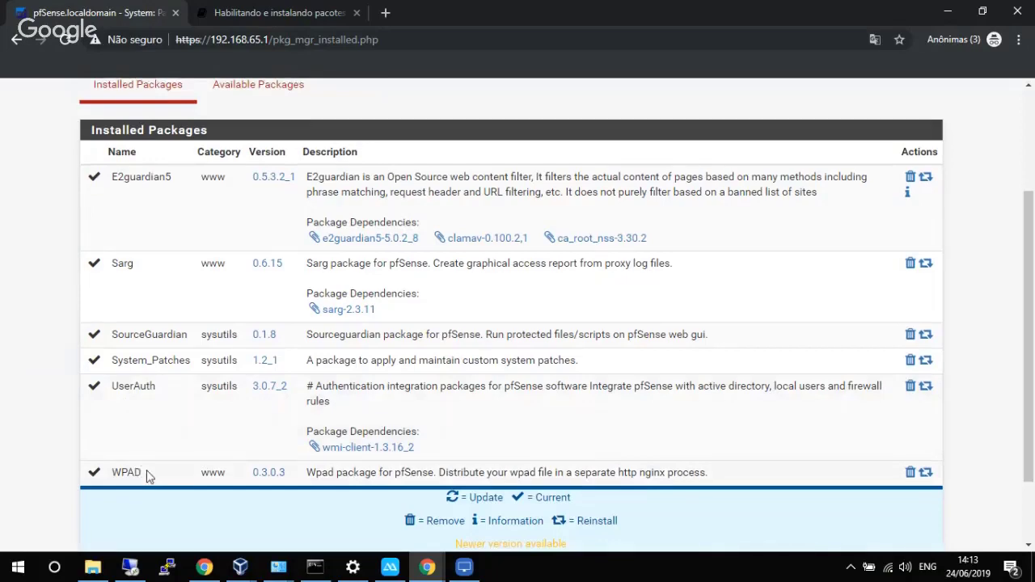
scroll(146, 476, "down", 2)
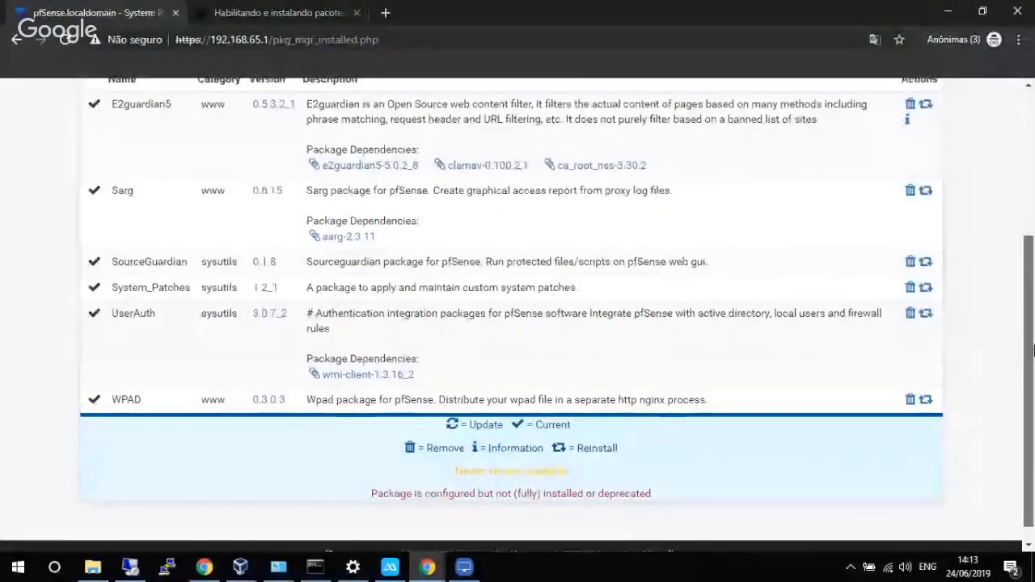
scroll(1032, 249, "up", 2)
mouse_move(1031, 249)
left_mouse_down()
mouse_move(1032, 386)
mouse_move(1020, 240)
left_mouse_up()
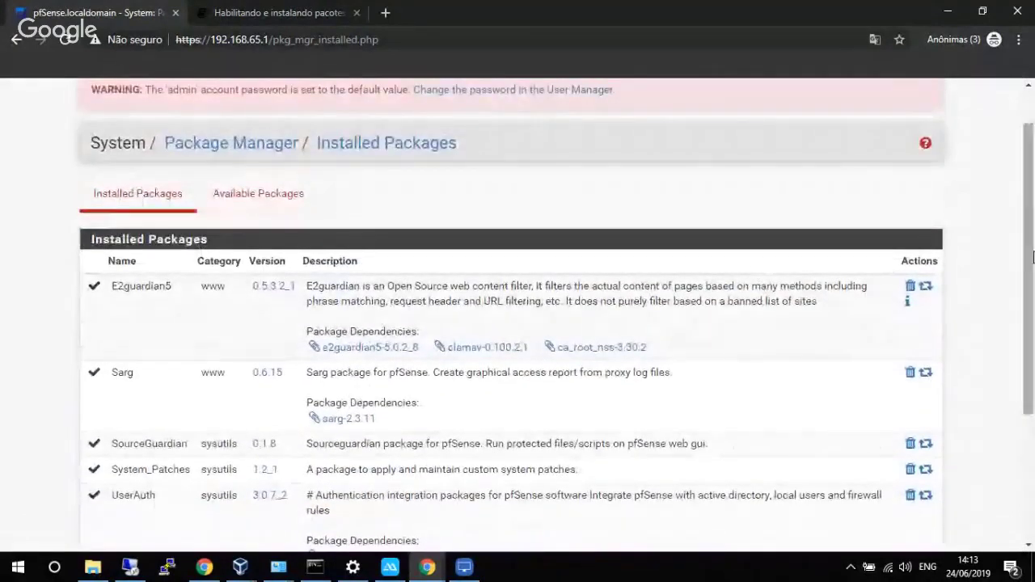
scroll(986, 201, "up", 1)
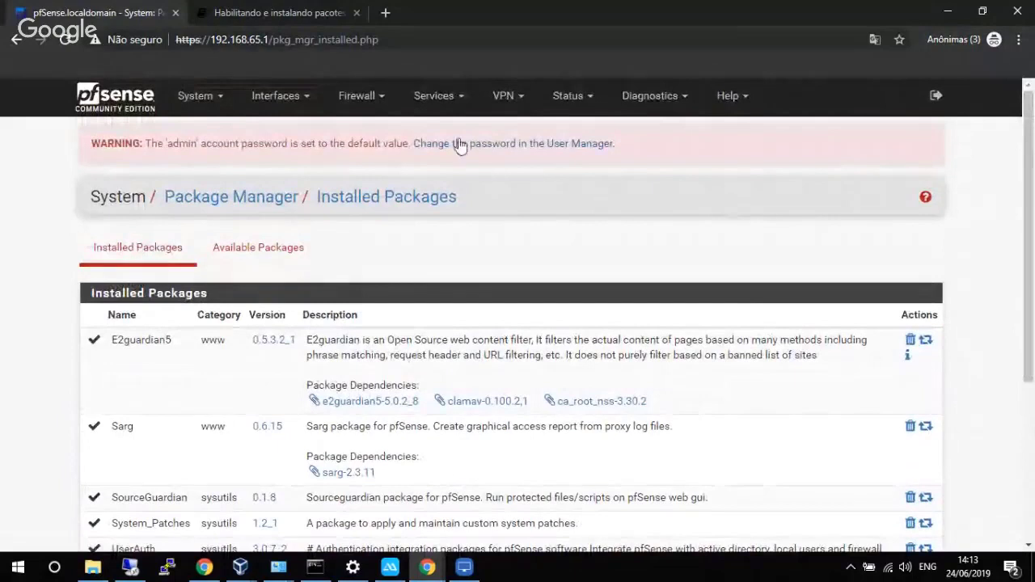
Open Services > UserAuth Integration and review the SourceGuardian libs not loaded warning.
left_click(428, 101)
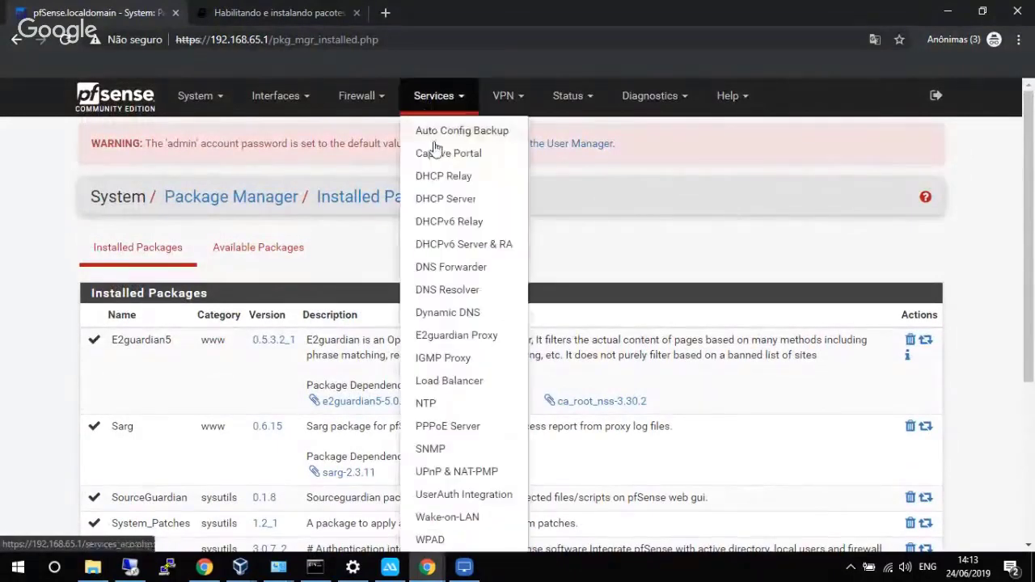
left_click(454, 495)
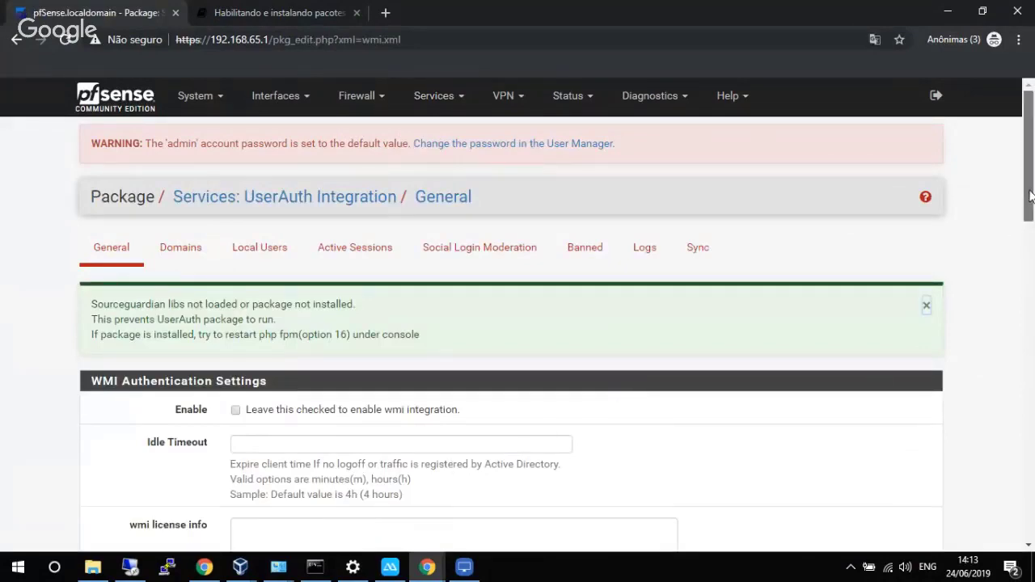
left_click_drag(1030, 197, 1030, 226)
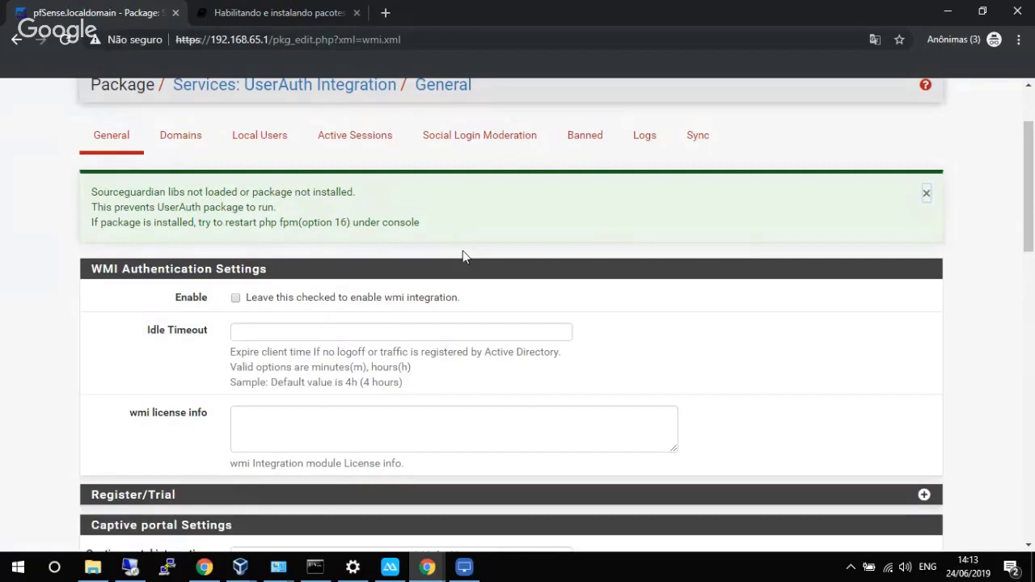
Launch the PuTTY SSH client from the taskbar.
left_click(168, 568)
left_click_drag(1029, 195, 1031, 162)
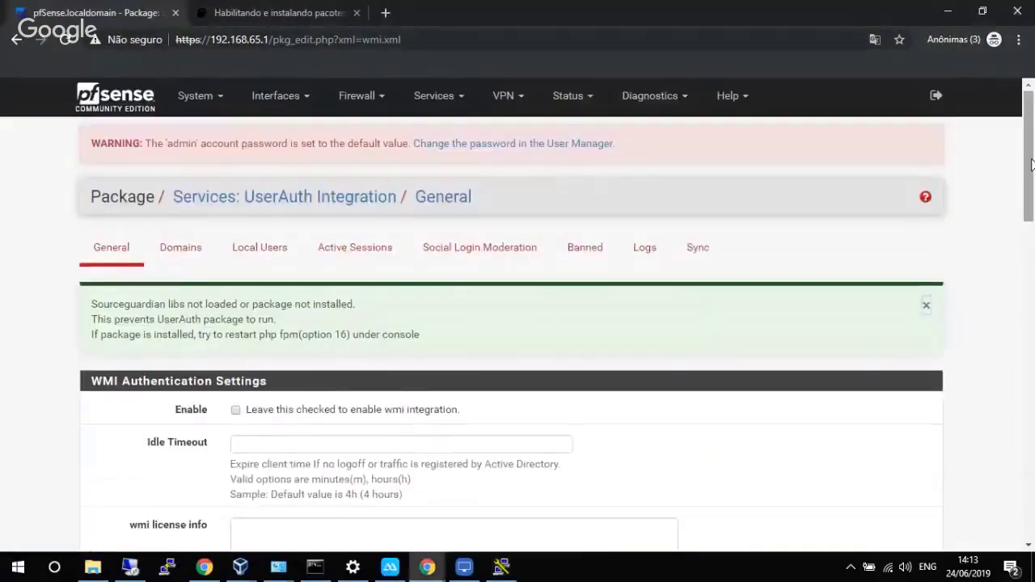
left_click(204, 103)
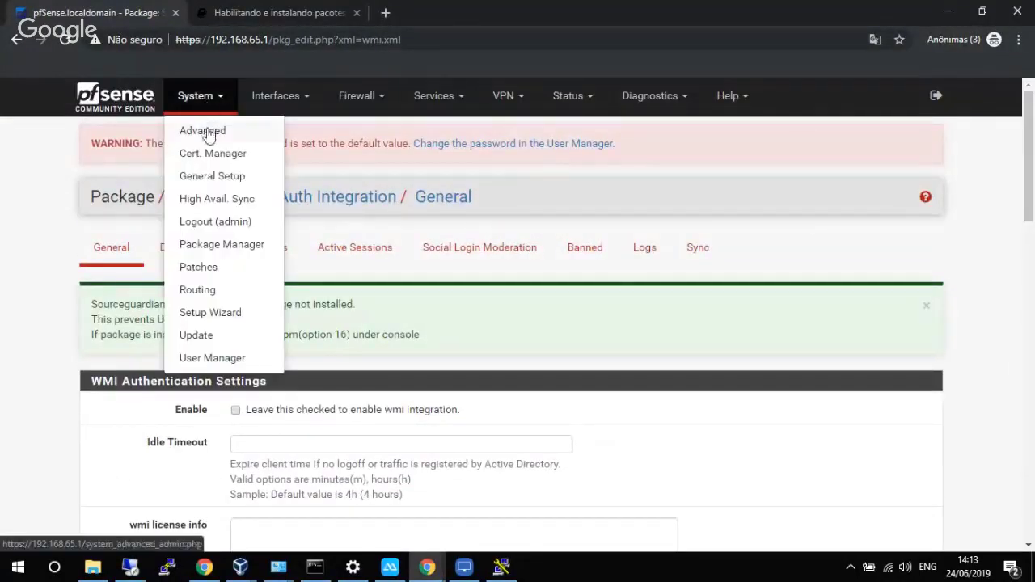
Show Secure Shell enabled on port 22 under System > Advanced Admin Access, then bring up PuTTY Configuration.
left_click(207, 130)
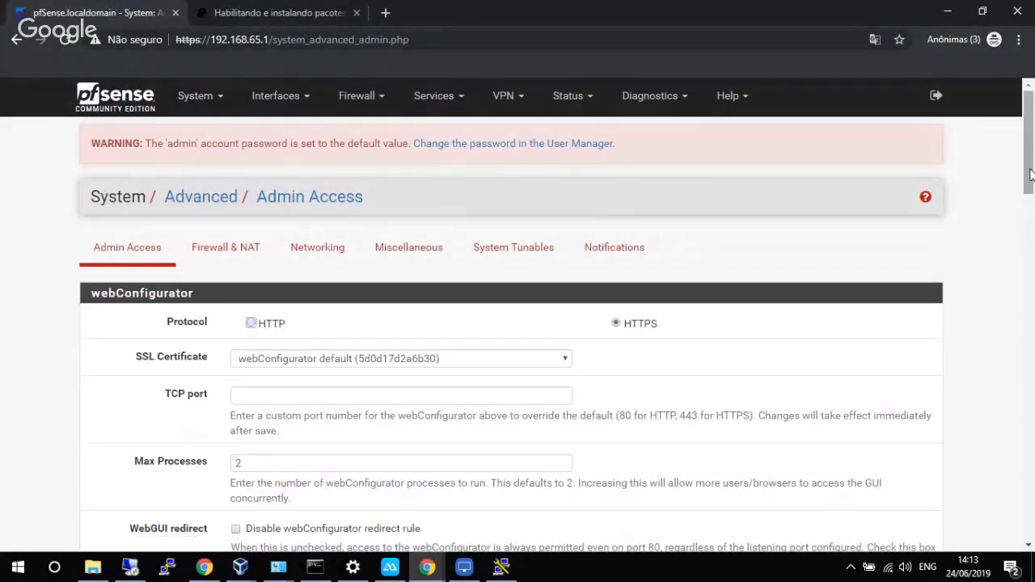
left_click_drag(1031, 182, 1020, 403)
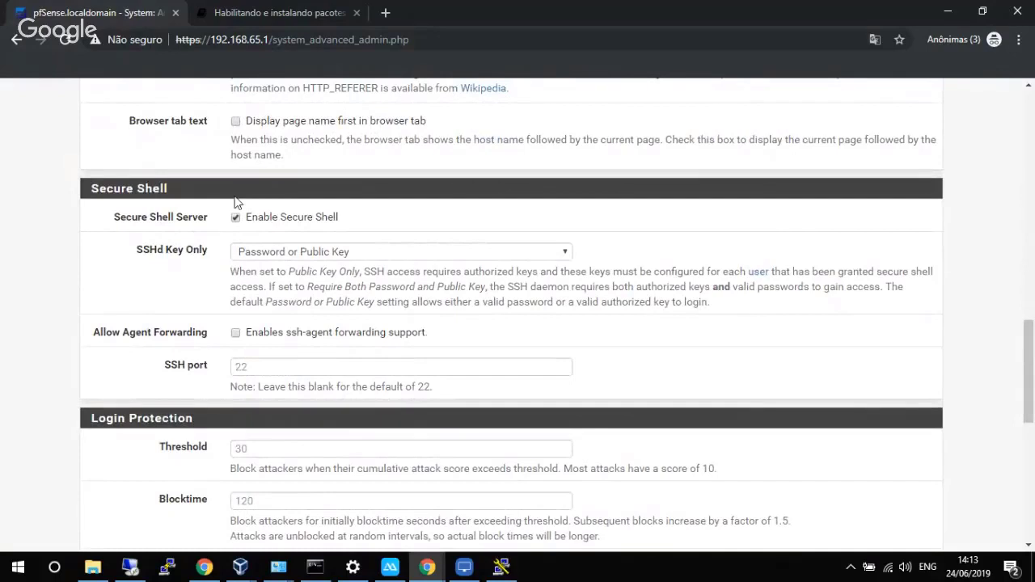
left_click(501, 566)
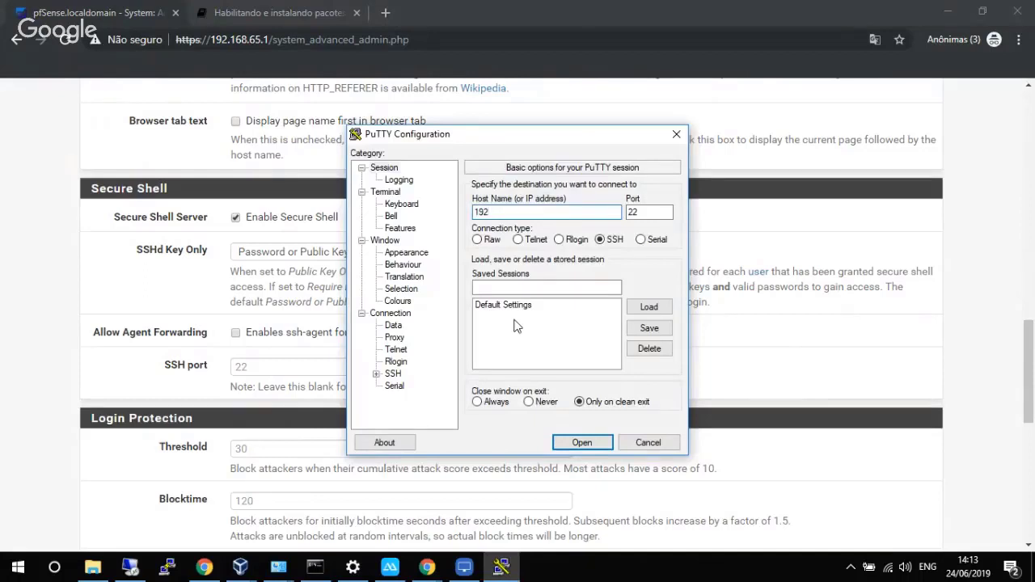
SSH to 192.168.65.1 in PuTTY, accept the new host key, and log in as root.
type("192.168.6")
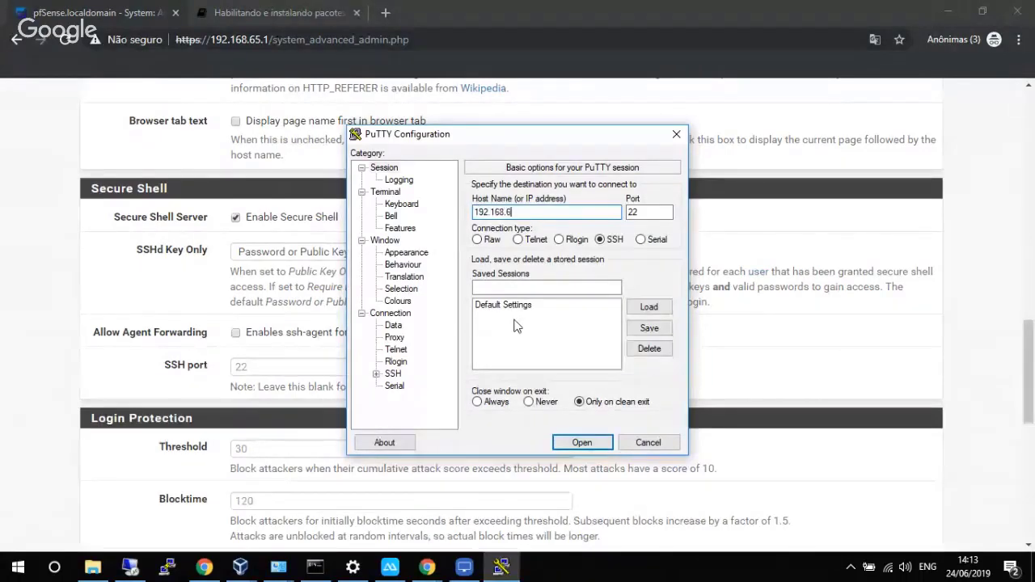
type("5.1")
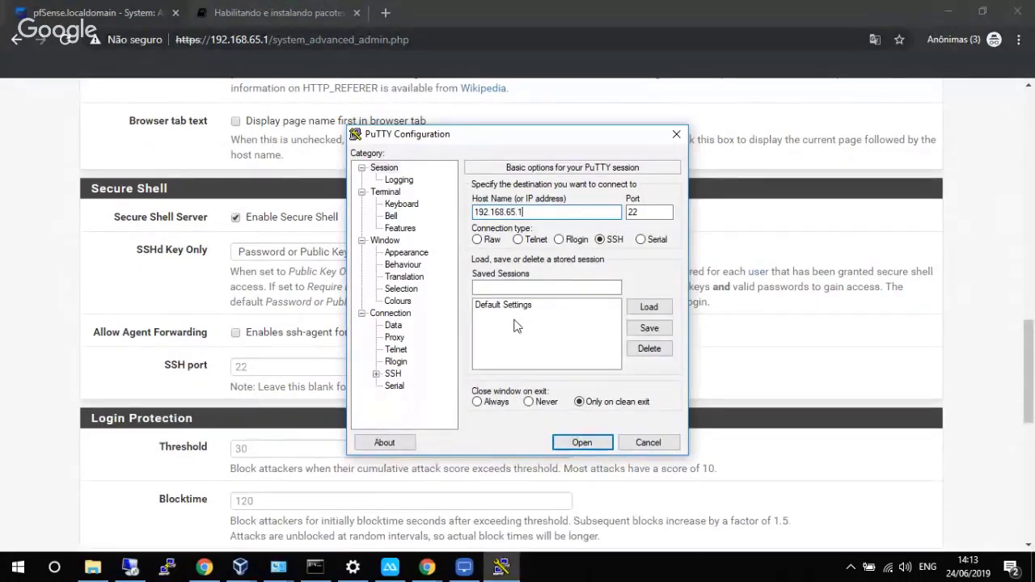
key("Return")
key("Left")
key("Left")
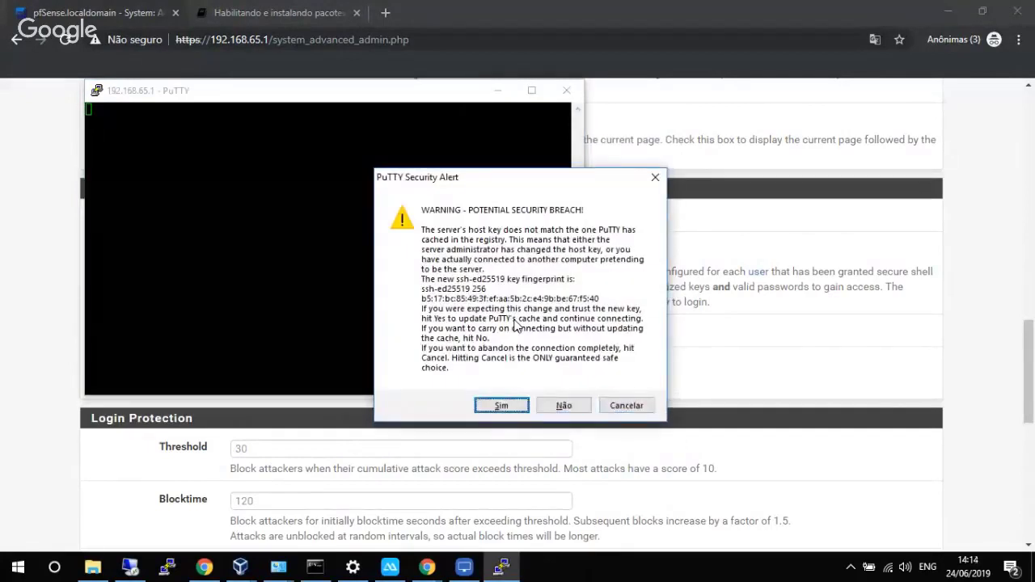
key("Return")
type("root")
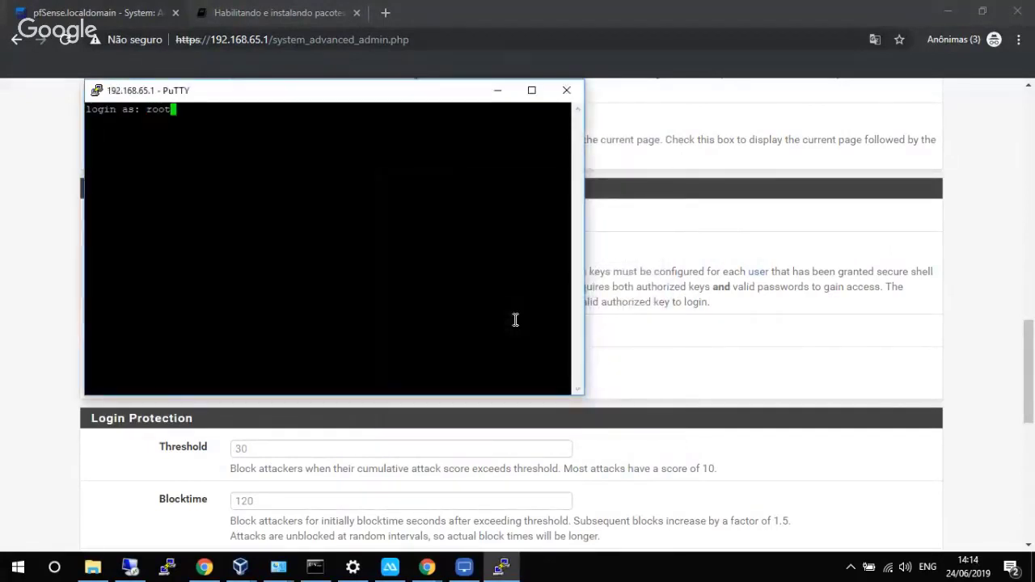
key("Return")
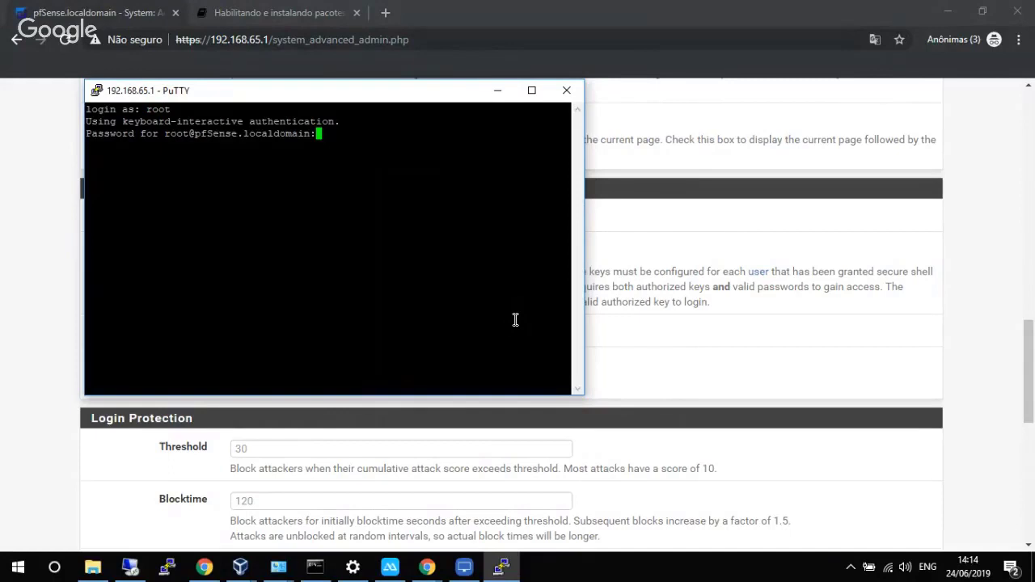
key("Return")
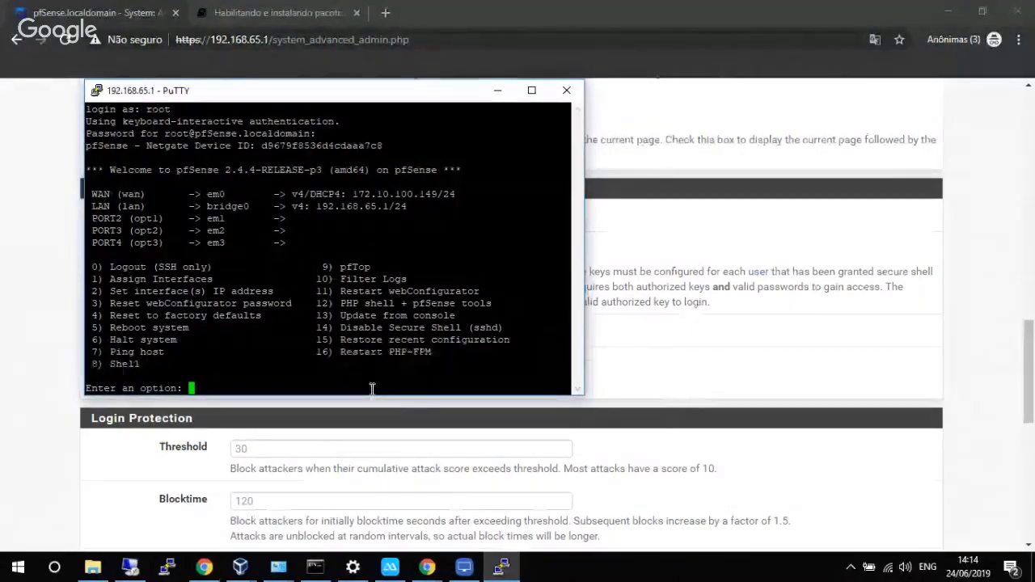
Run console option 16 to restart PHP-FPM, then return to the pfSense web page.
type("16")
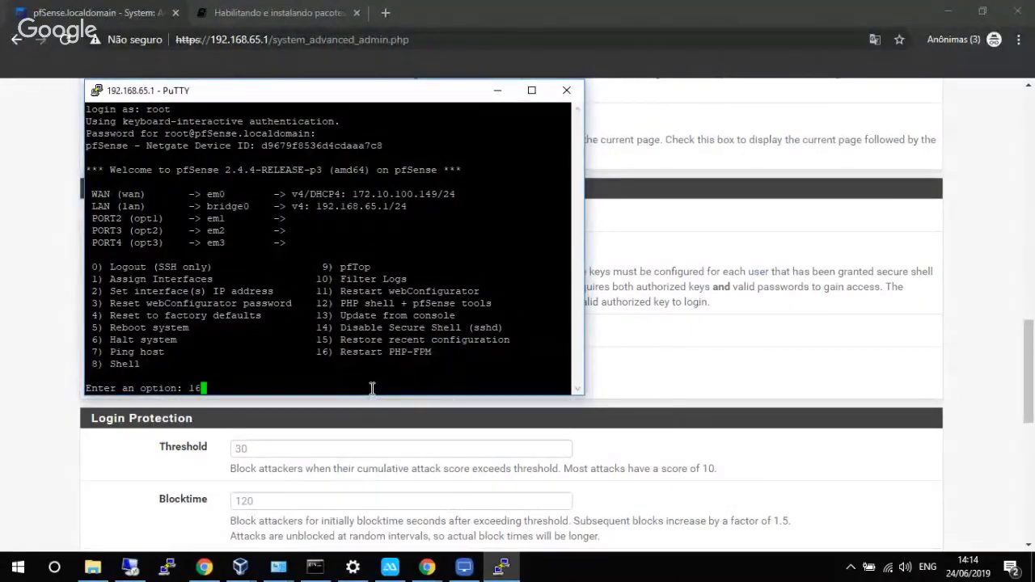
key("Return")
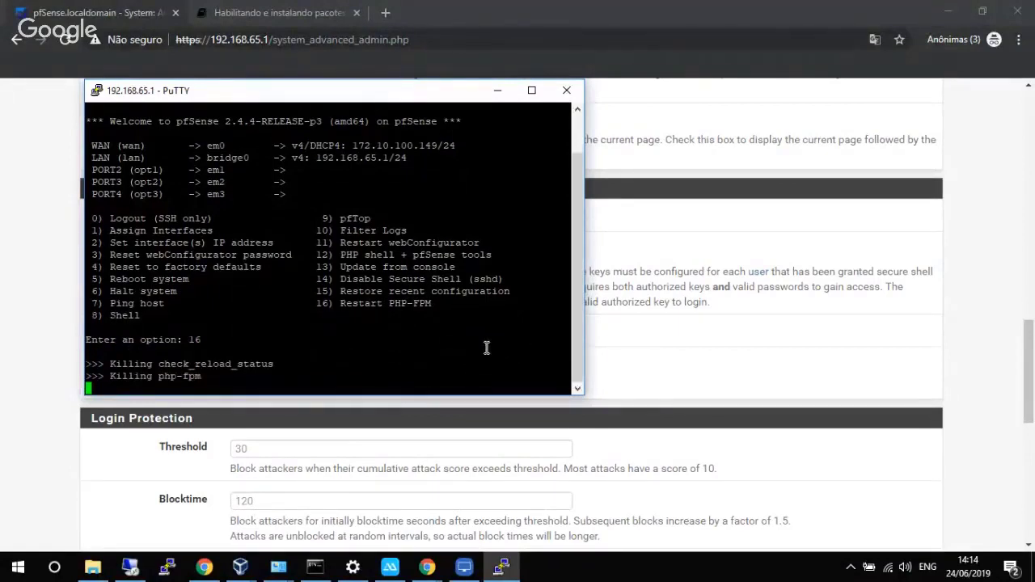
left_click(43, 310)
Open the UserAuth Integration General settings from the Services menu.
scroll(657, 335, "up", 14)
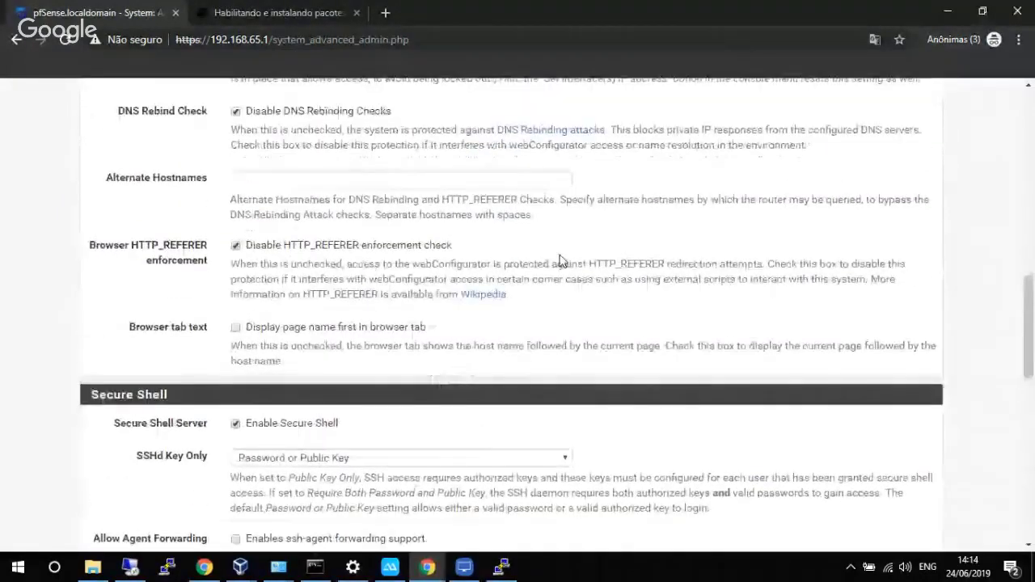
scroll(485, 161, "up", 1)
left_click(434, 95)
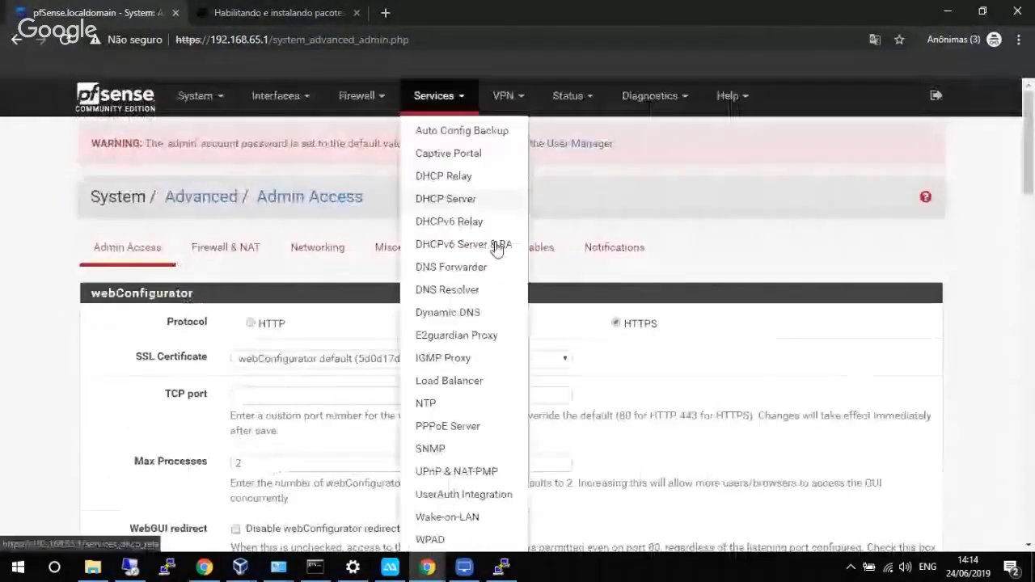
left_click(454, 495)
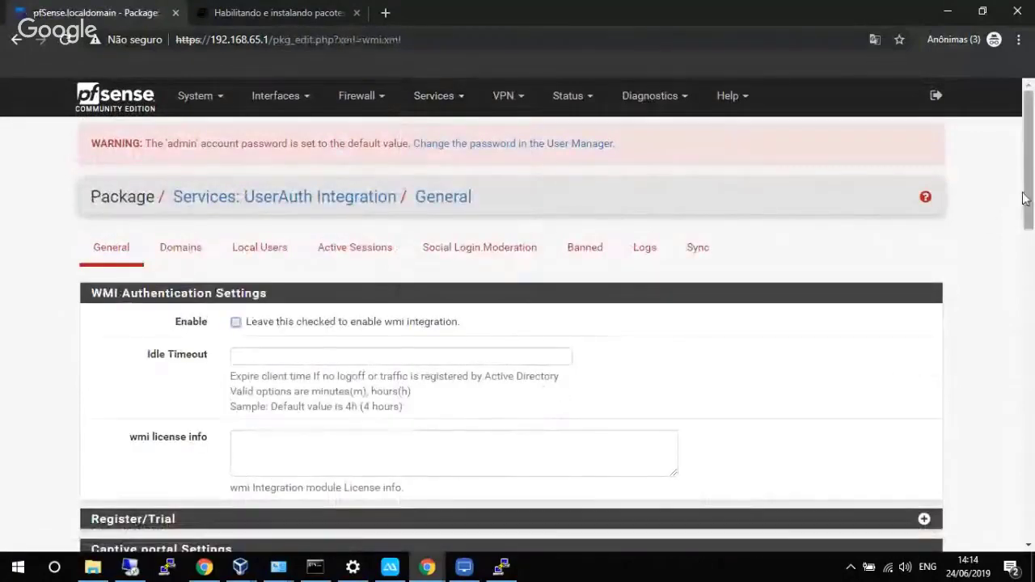
Click into the Idle Timeout field and shrink the wmi license info box.
left_click_drag(1027, 200, 1015, 265)
scroll(1015, 265, "up", 2)
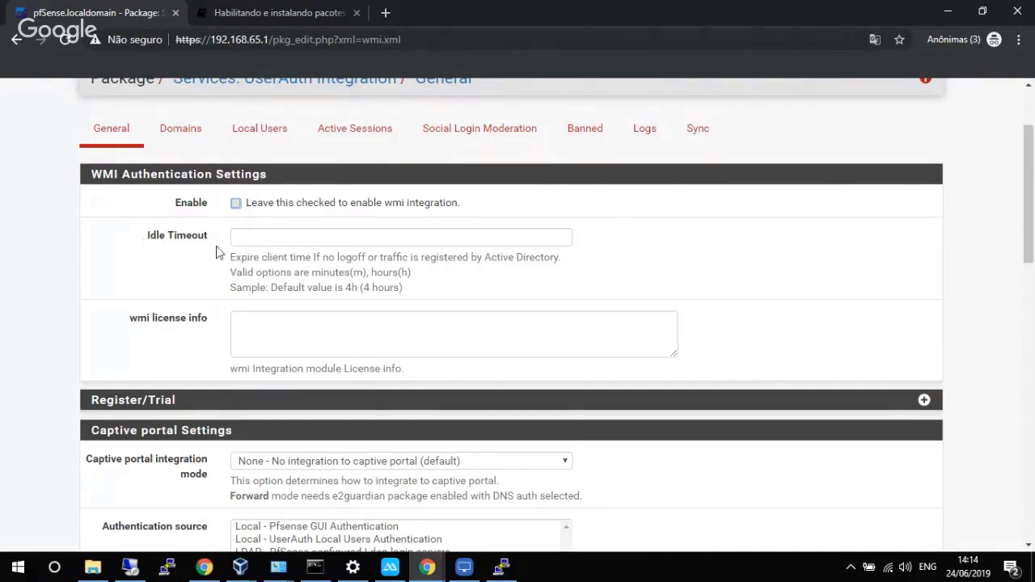
left_click(245, 235)
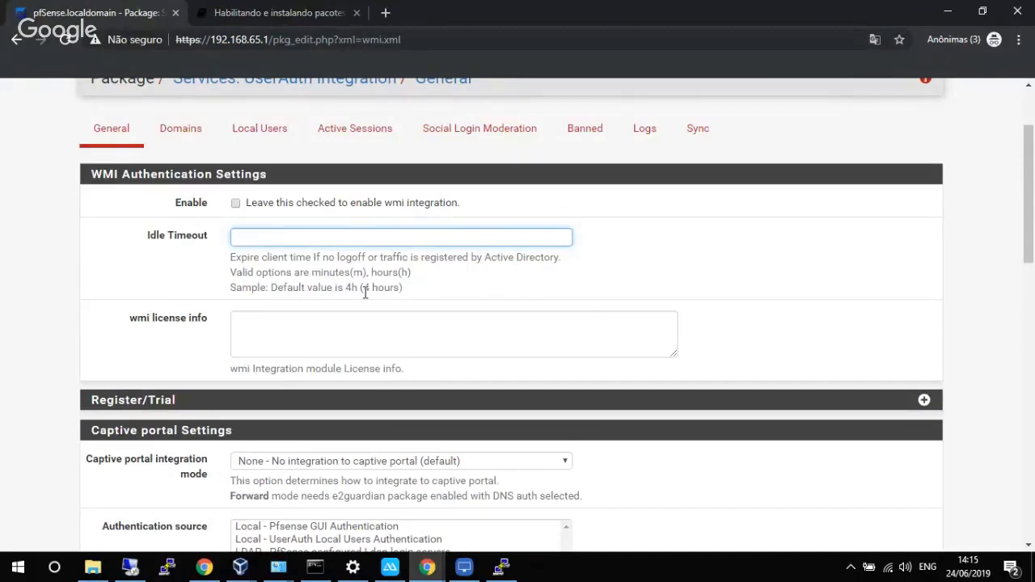
scroll(340, 309, "down", 2)
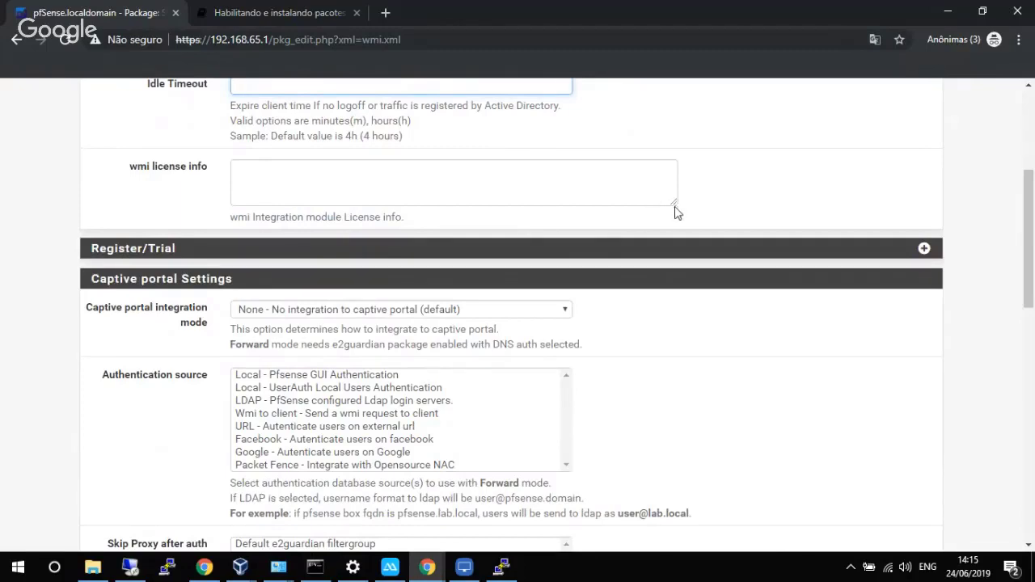
mouse_move(678, 209)
left_mouse_down()
mouse_move(649, 187)
mouse_move(641, 194)
mouse_move(673, 225)
left_mouse_up()
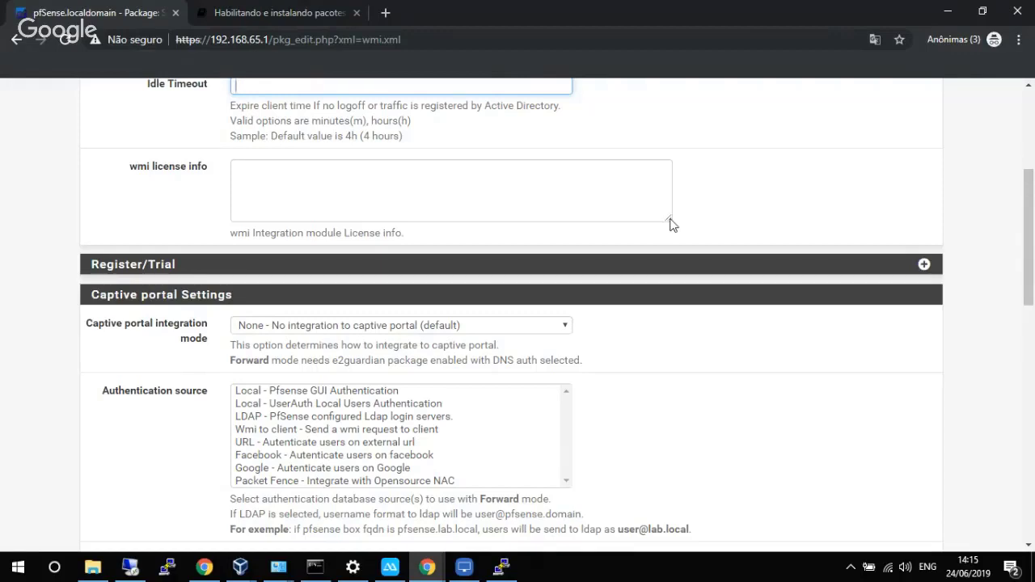
Expand the Register/Trial section and view the Captive portal integration mode choices.
left_click(924, 265)
scroll(700, 299, "down", 2)
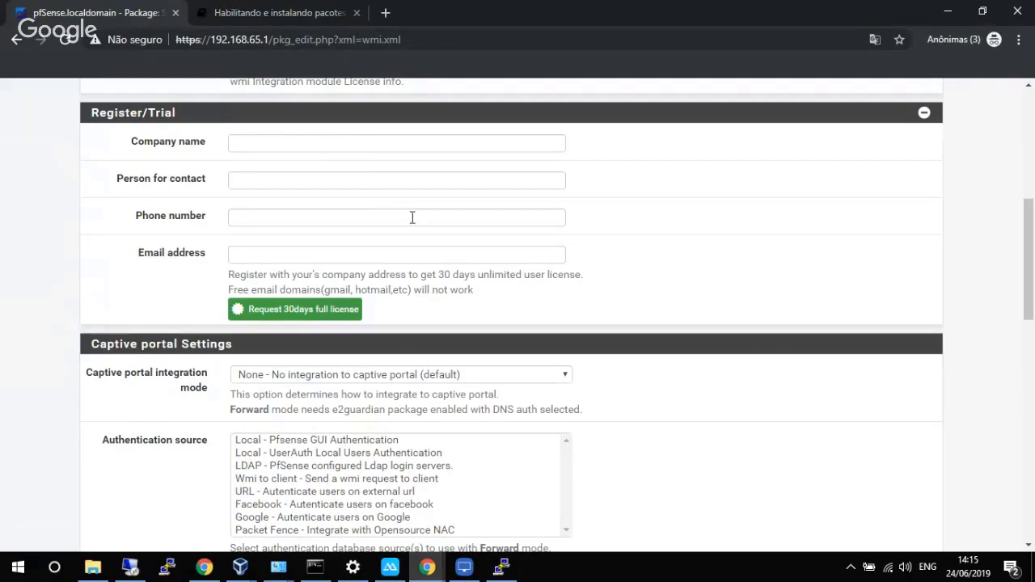
scroll(428, 220, "down", 3)
scroll(435, 226, "up", 1)
scroll(433, 225, "down", 2)
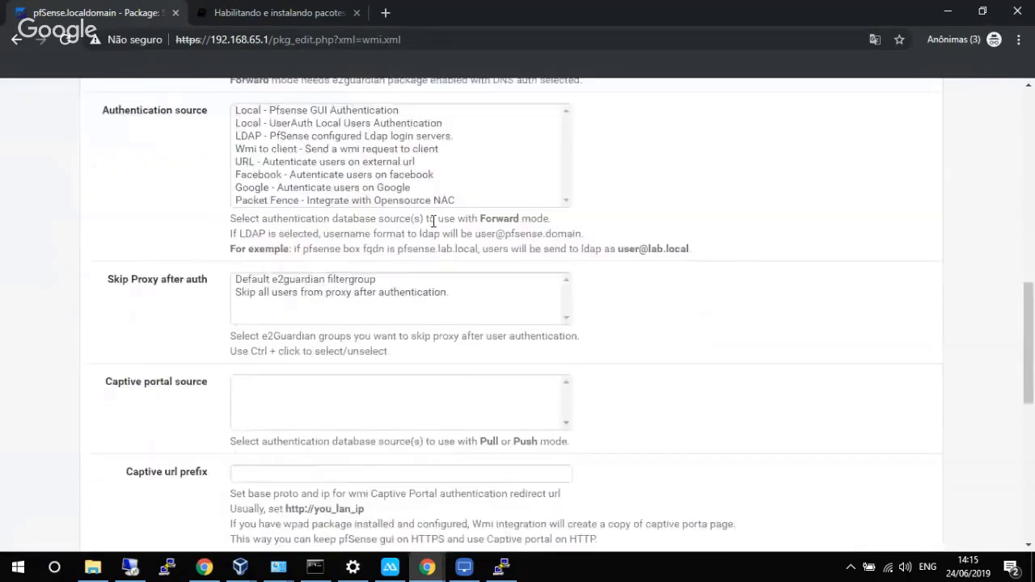
scroll(429, 225, "up", 1)
scroll(427, 224, "down", 1)
scroll(693, 219, "up", 1)
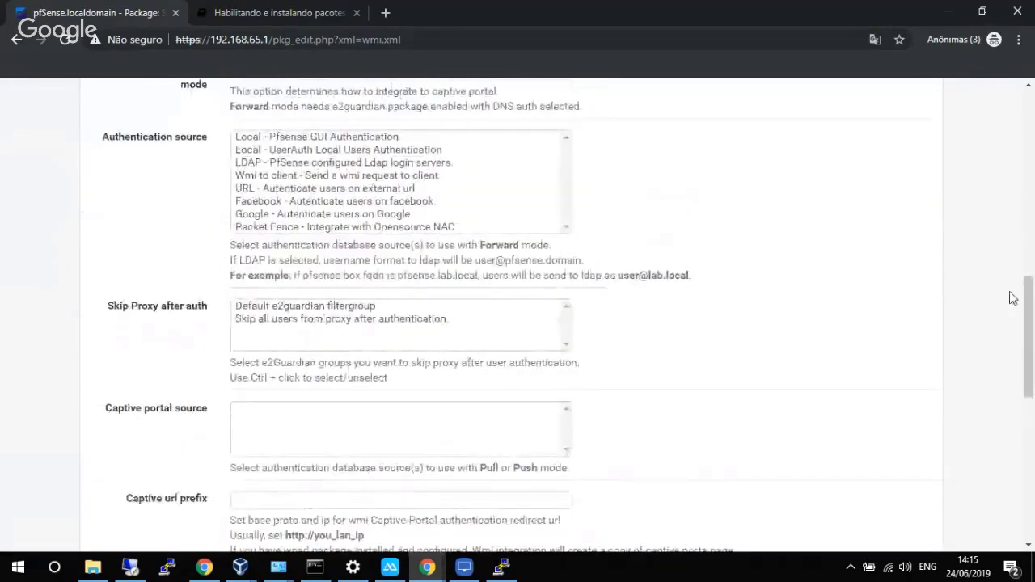
scroll(1028, 266, "up", 2)
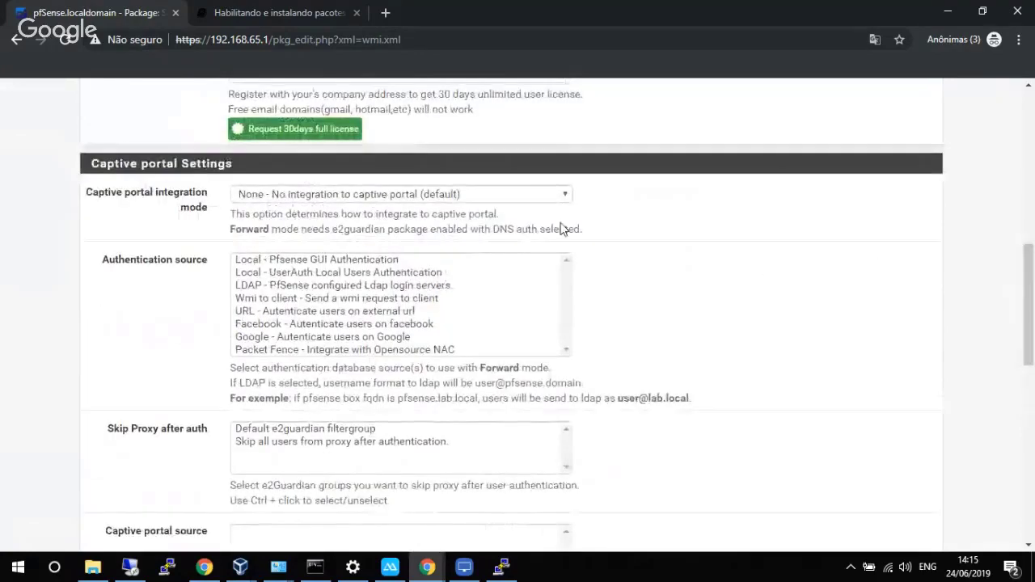
left_click(430, 195)
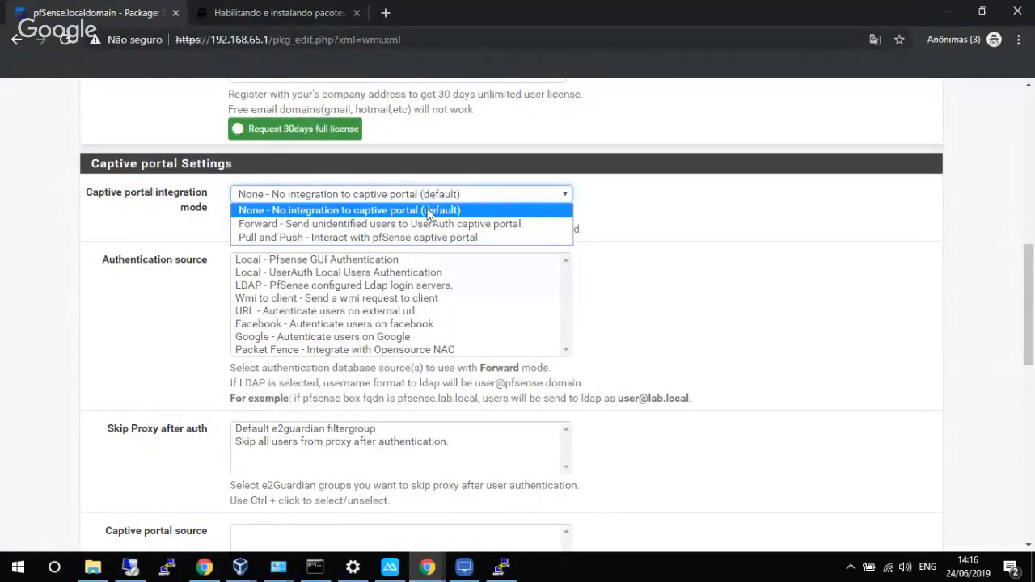
Keep integration mode at None and choose 'Local - UserAuth Local Users Authentication' as authentication source.
left_click(647, 216)
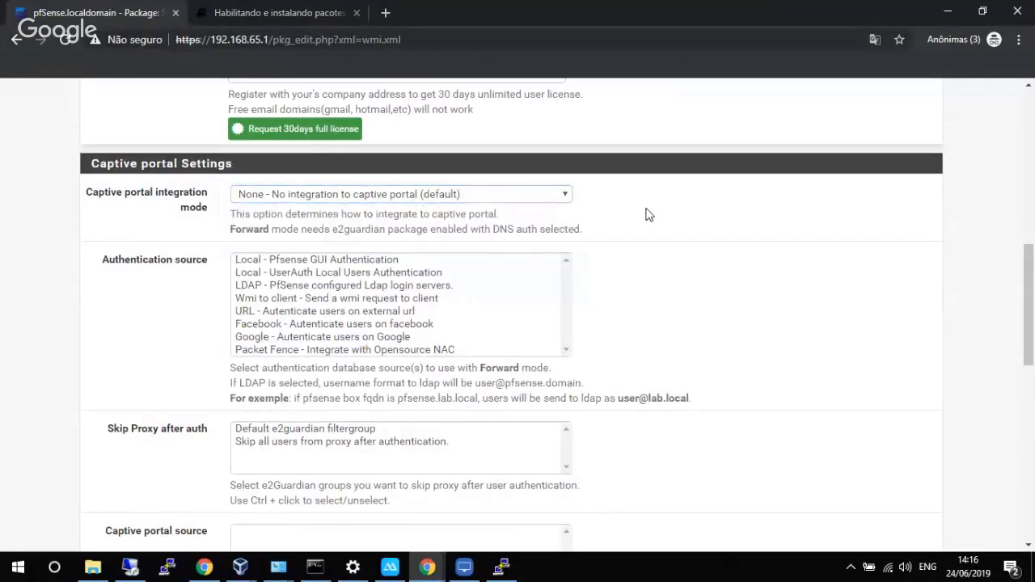
scroll(602, 240, "down", 1)
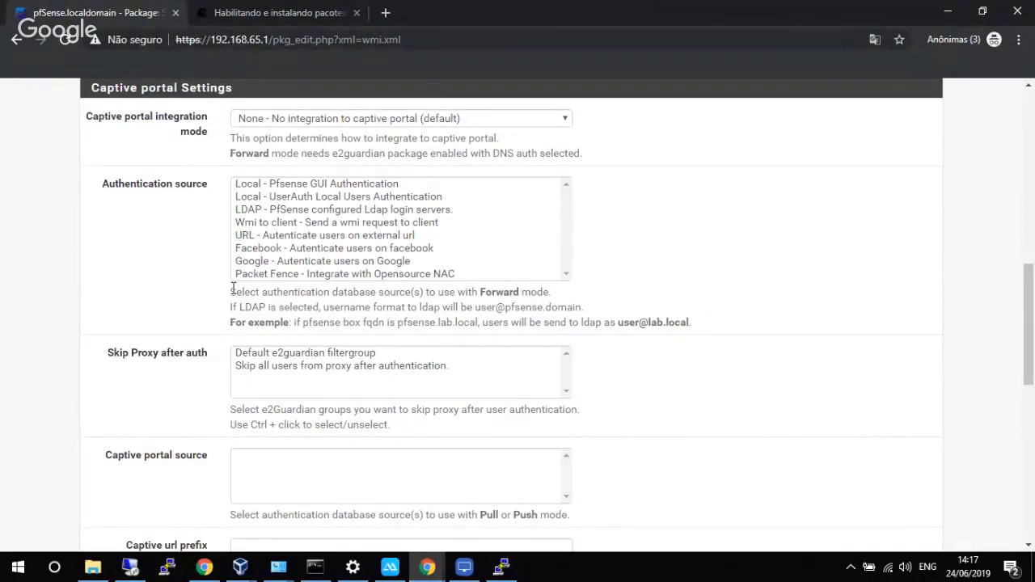
scroll(319, 273, "up", 1)
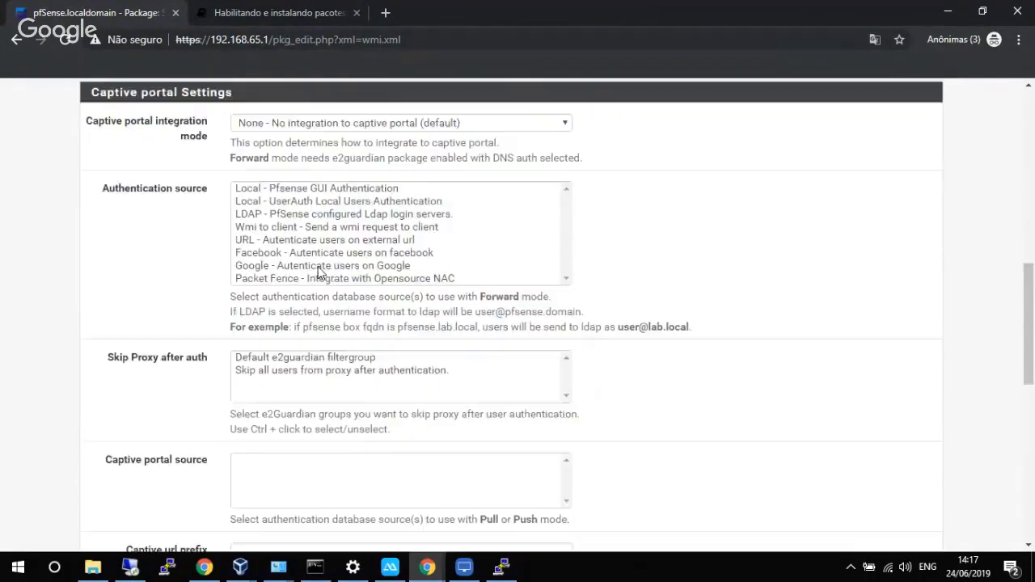
scroll(319, 273, "up", 1)
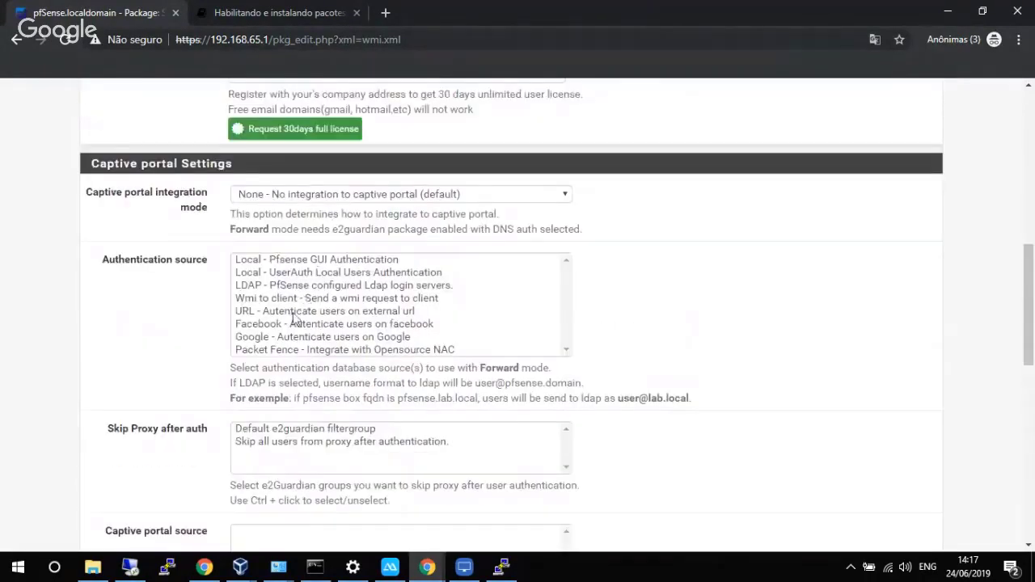
left_click(274, 272)
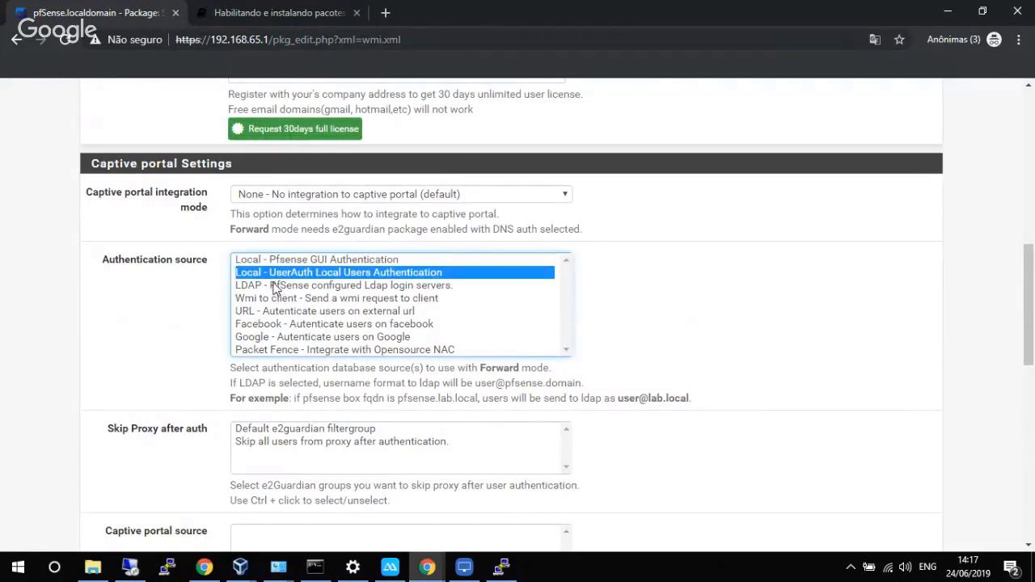
scroll(194, 289, "down", 2)
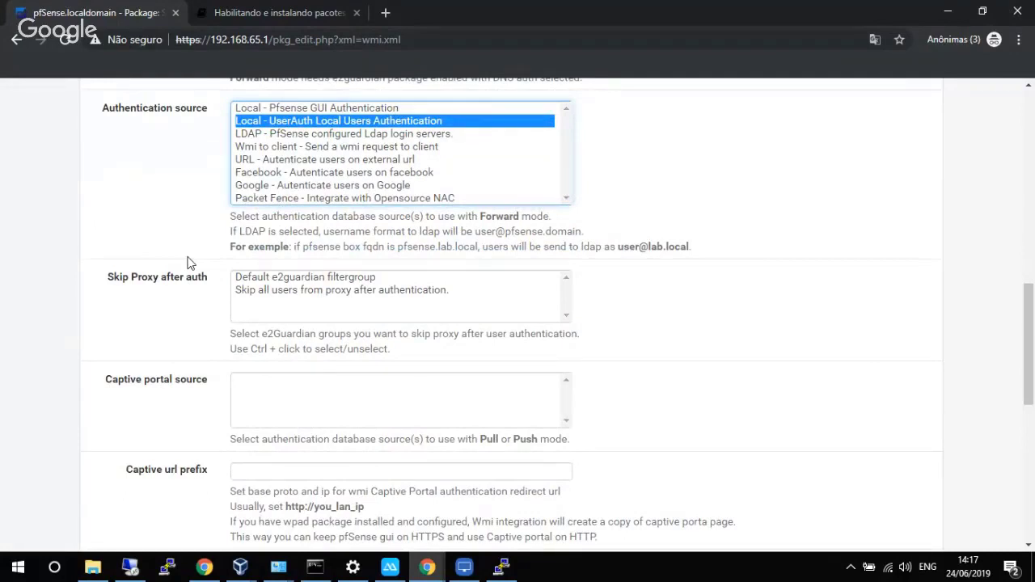
scroll(187, 264, "down", 1)
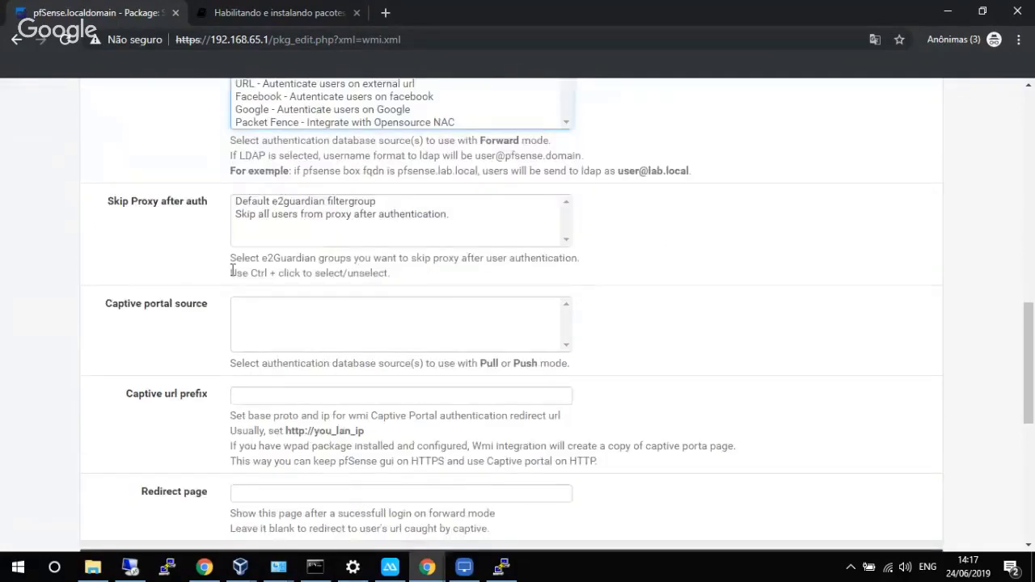
scroll(198, 260, "up", 1)
scroll(179, 246, "down", 1)
scroll(182, 272, "down", 1)
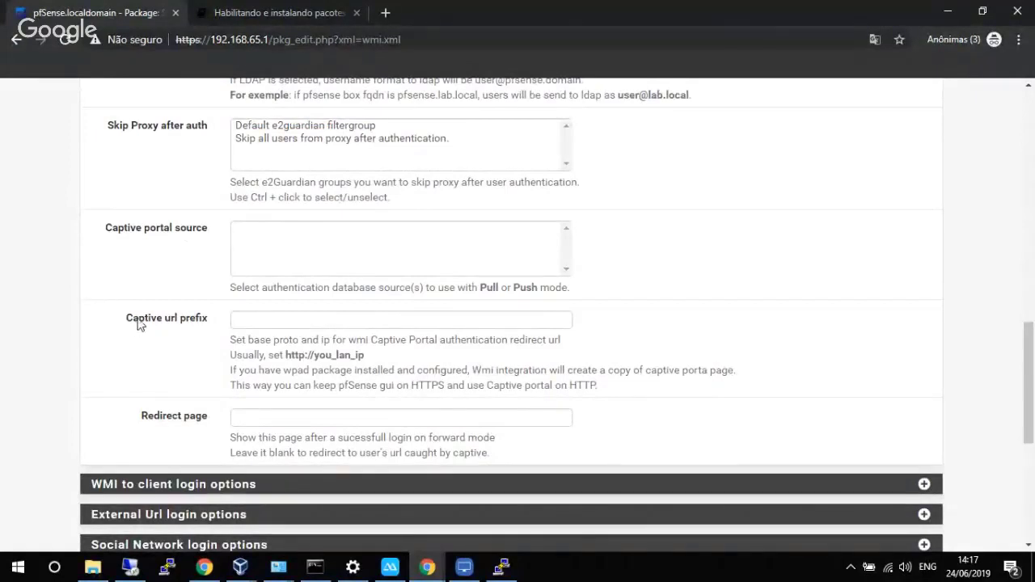
left_click(245, 320)
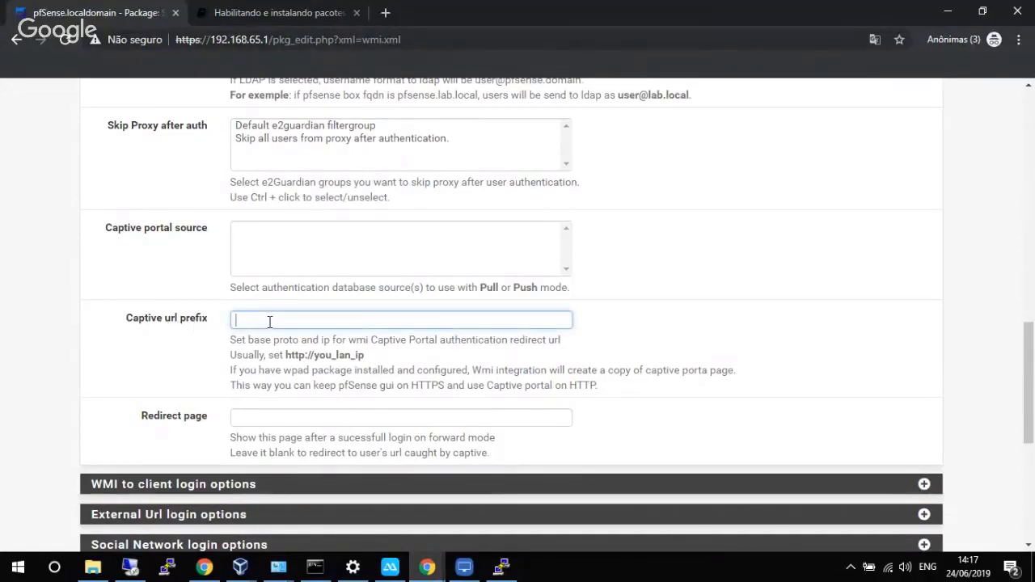
scroll(269, 322, "down", 1)
scroll(265, 293, "down", 1)
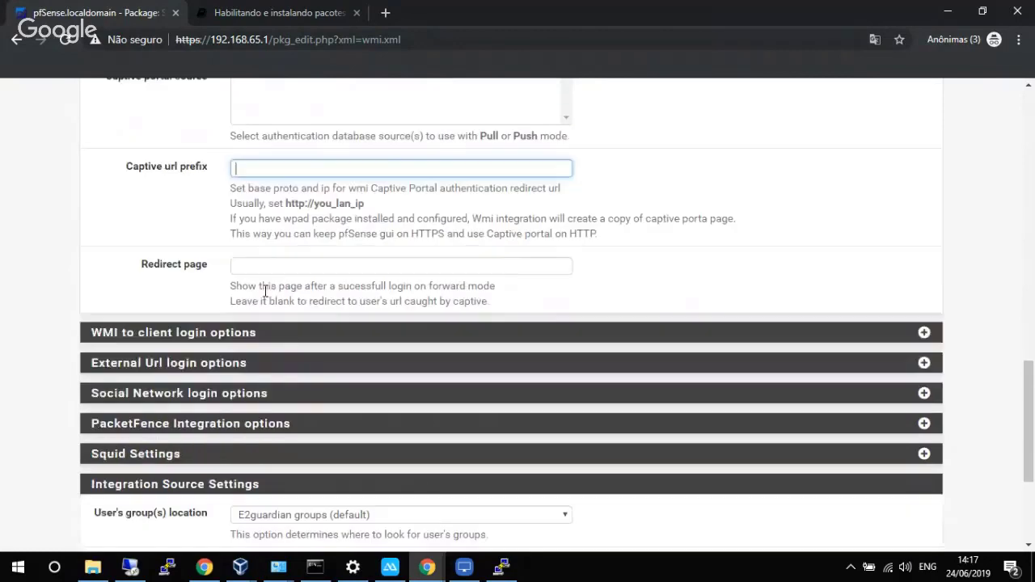
left_click(262, 270)
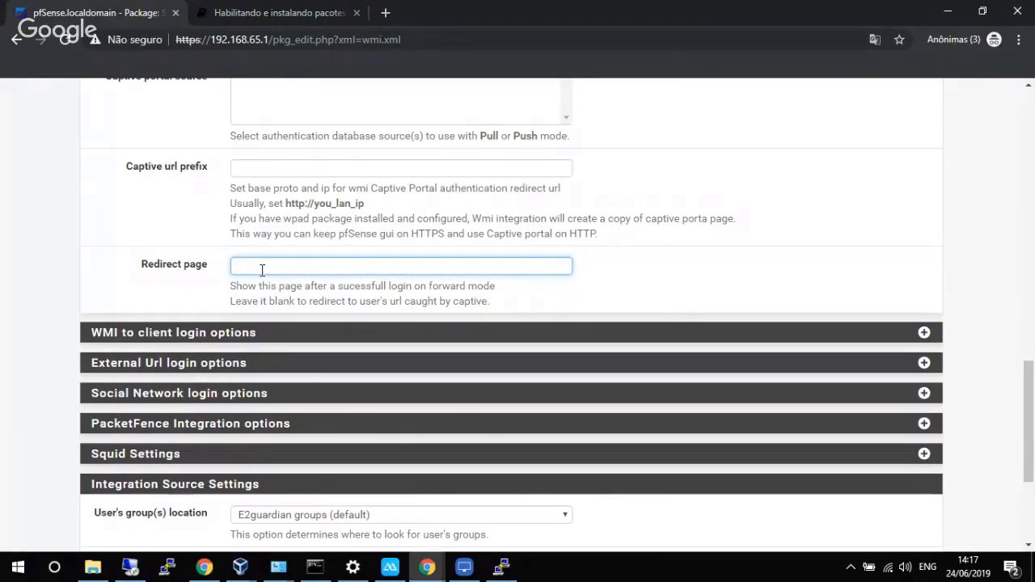
scroll(267, 275, "down", 3)
scroll(296, 277, "up", 2)
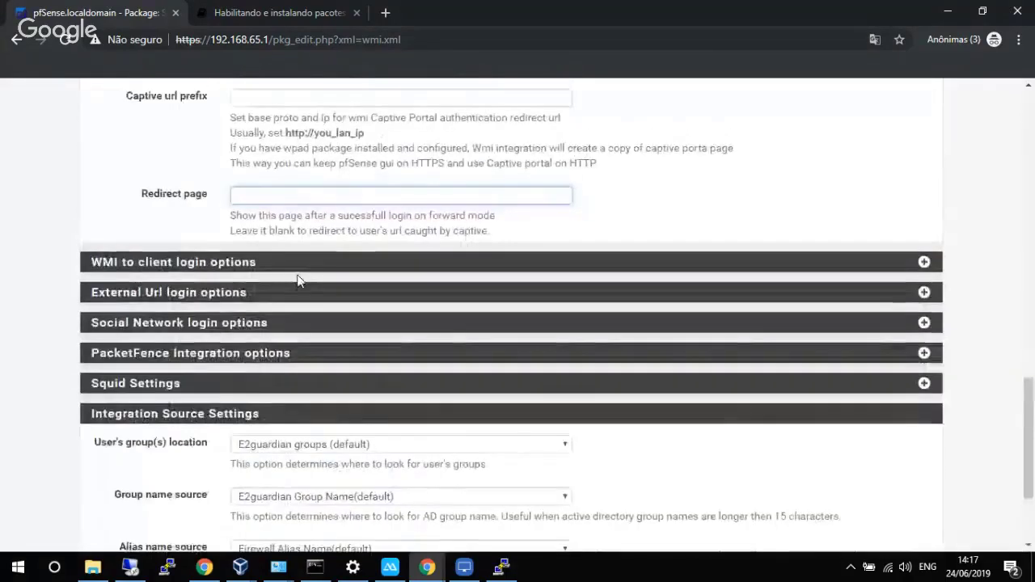
scroll(661, 146, "down", 2)
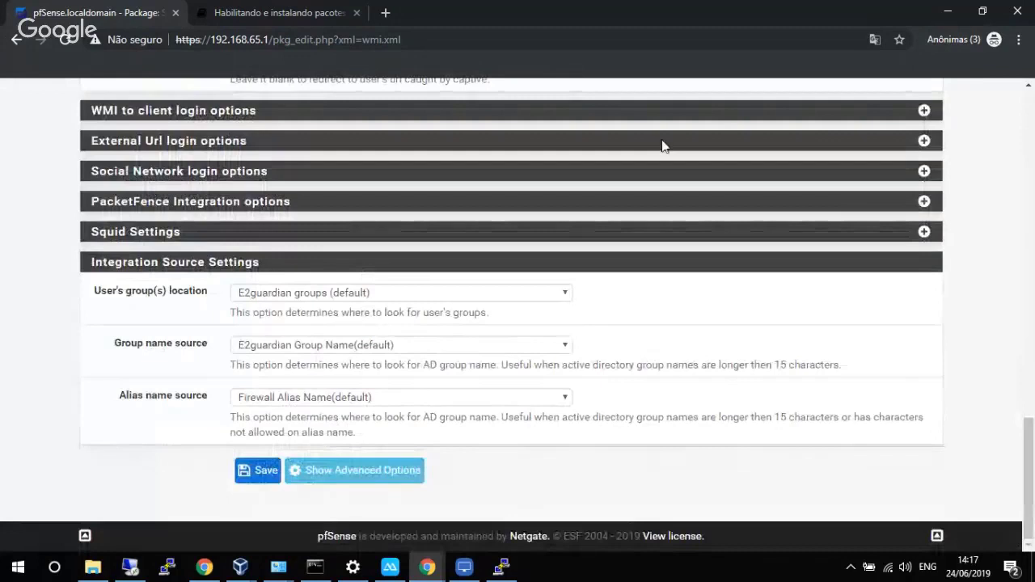
Expand the WMI to client, External Url and Social Network login options and inspect the Facebook and Google ID fields.
left_click(924, 112)
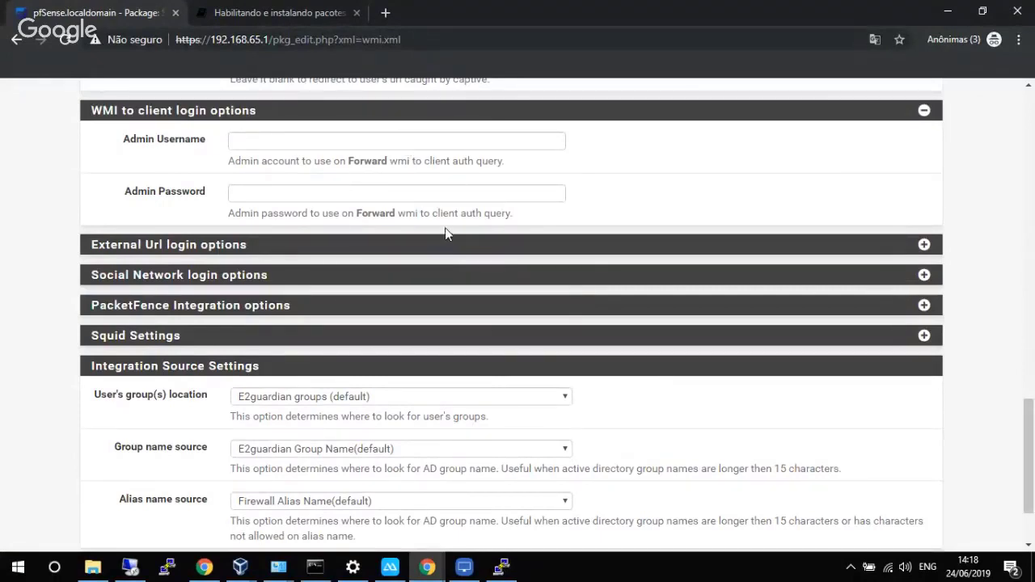
left_click(924, 246)
scroll(839, 279, "down", 2)
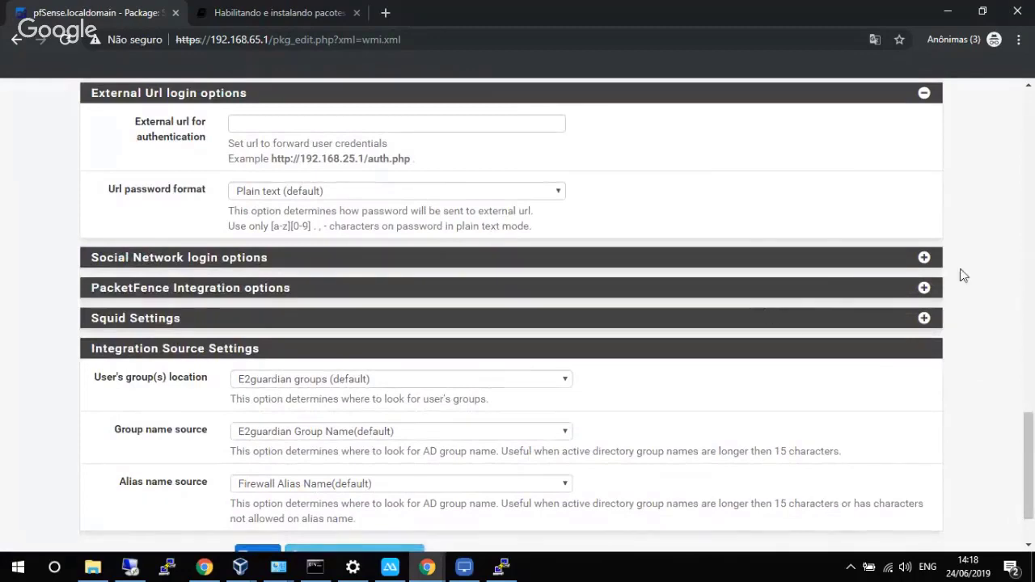
left_click(914, 266)
scroll(868, 294, "down", 2)
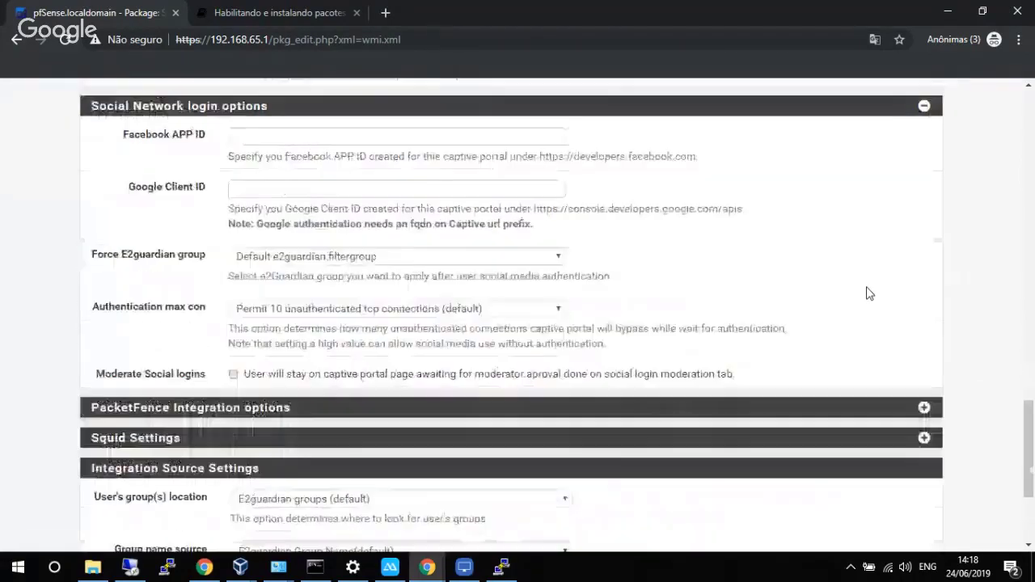
scroll(868, 293, "up", 1)
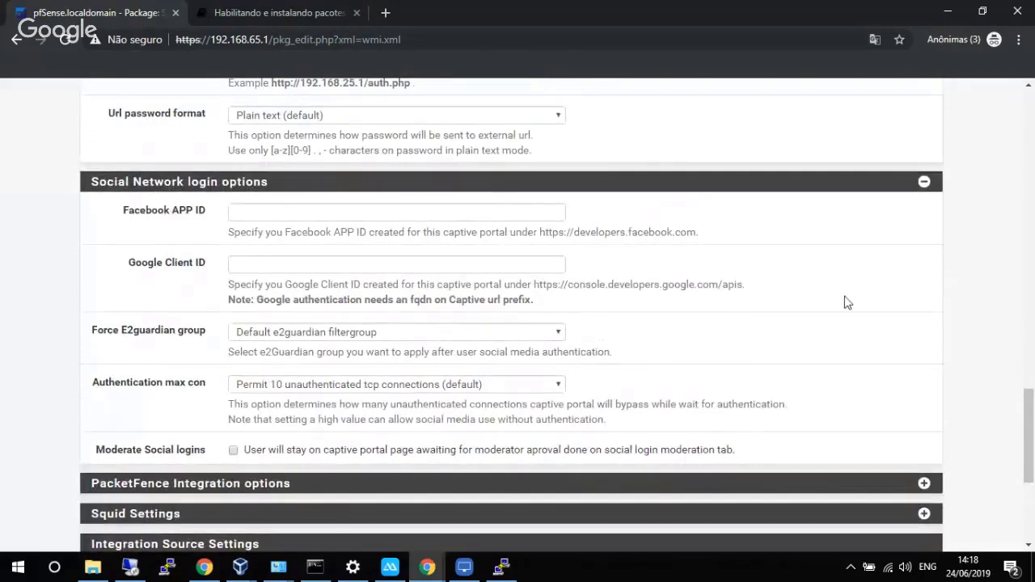
left_click(251, 212)
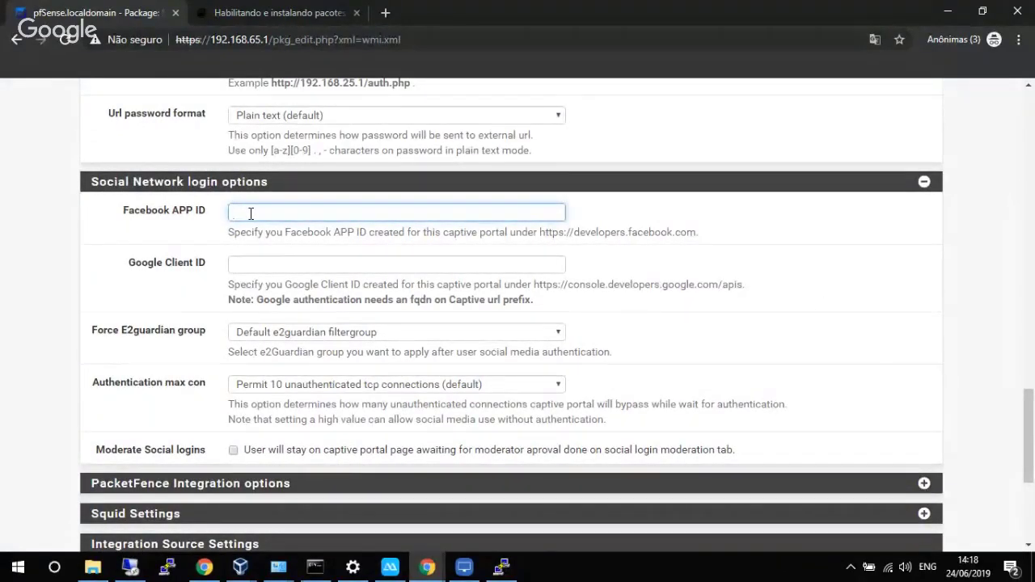
left_click(259, 261)
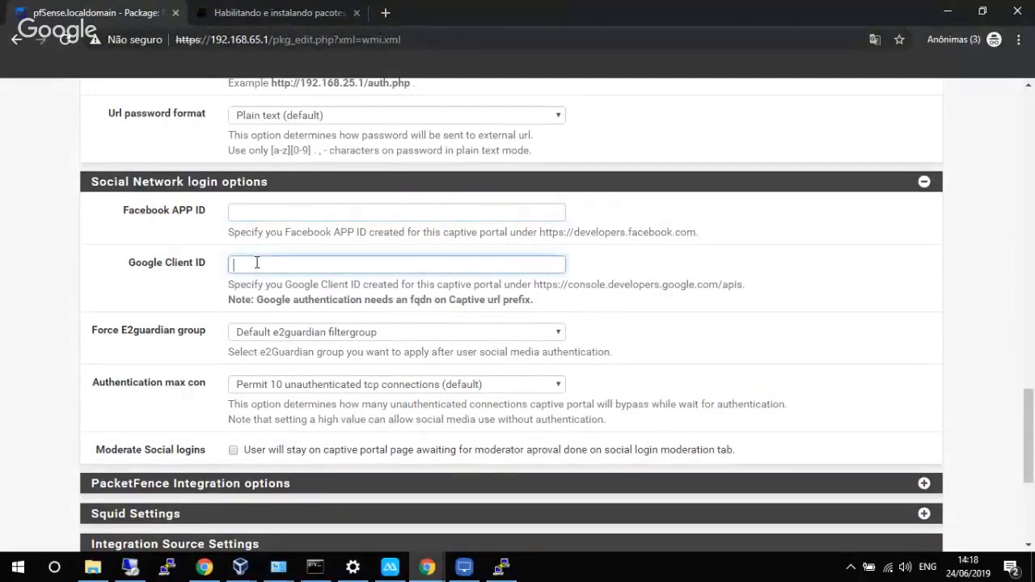
Leave Force E2guardian group at default and Authentication max con at 10.
scroll(241, 271, "down", 1)
left_click(270, 259)
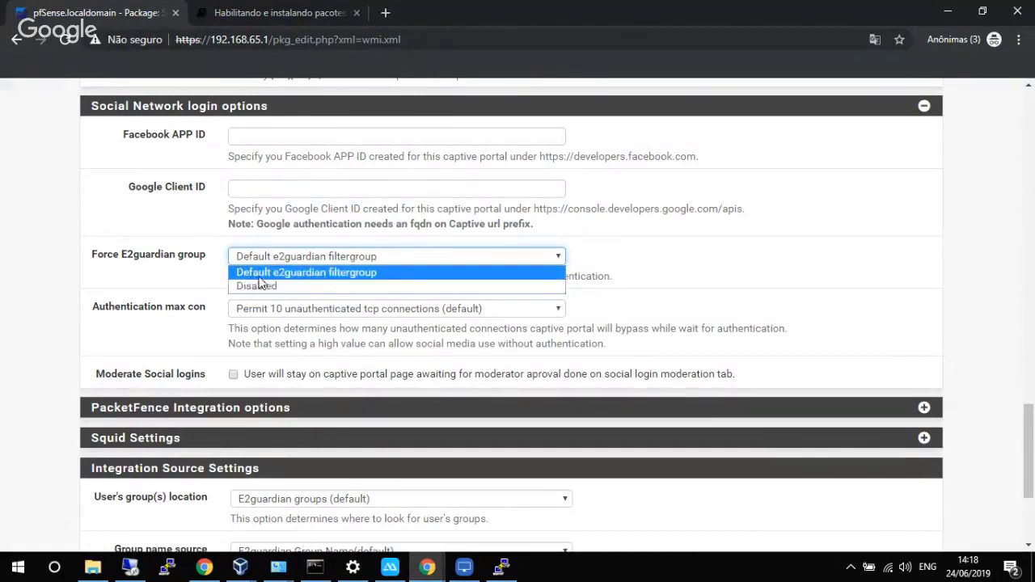
left_click(180, 300)
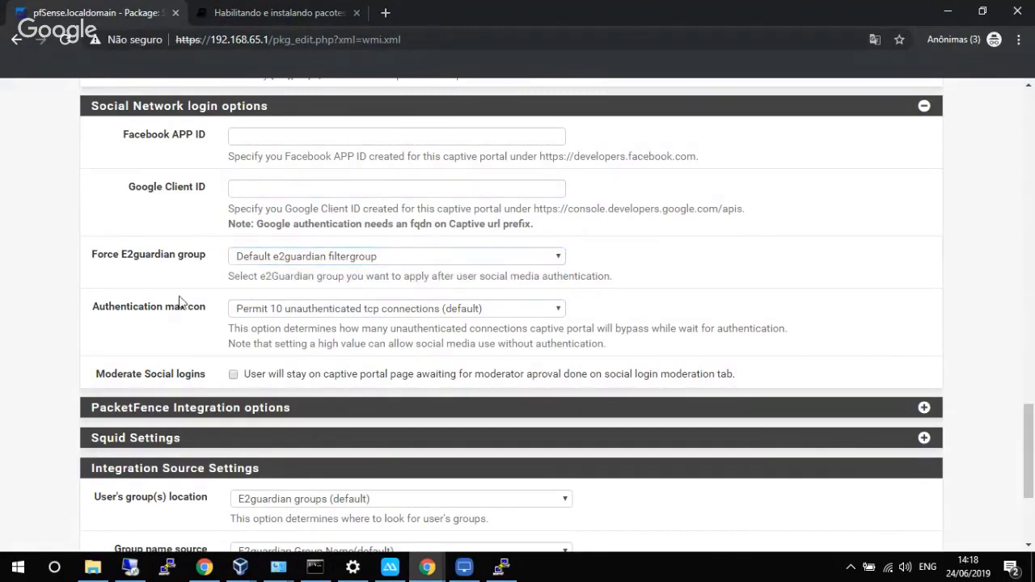
left_click(262, 312)
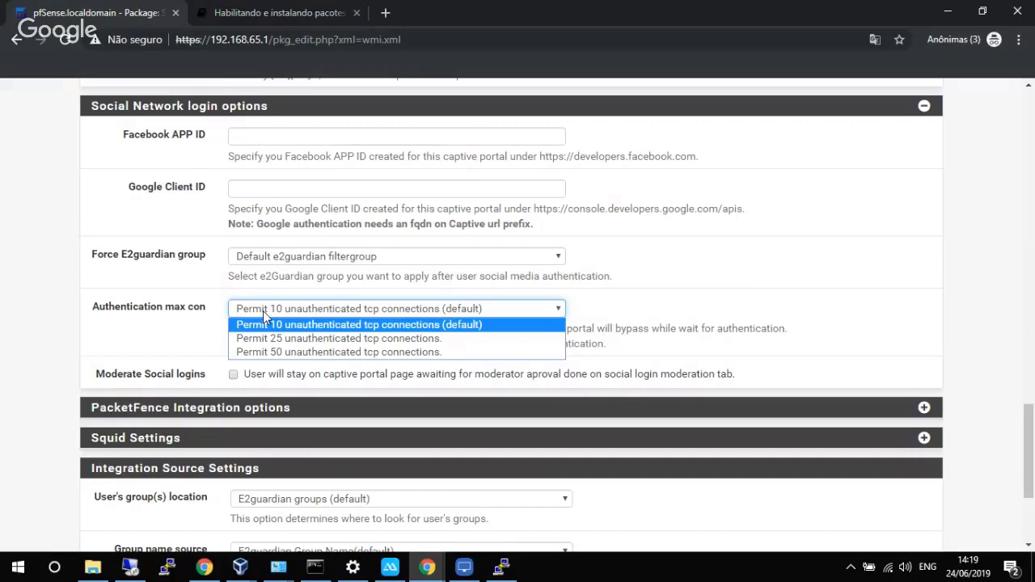
left_click(136, 327)
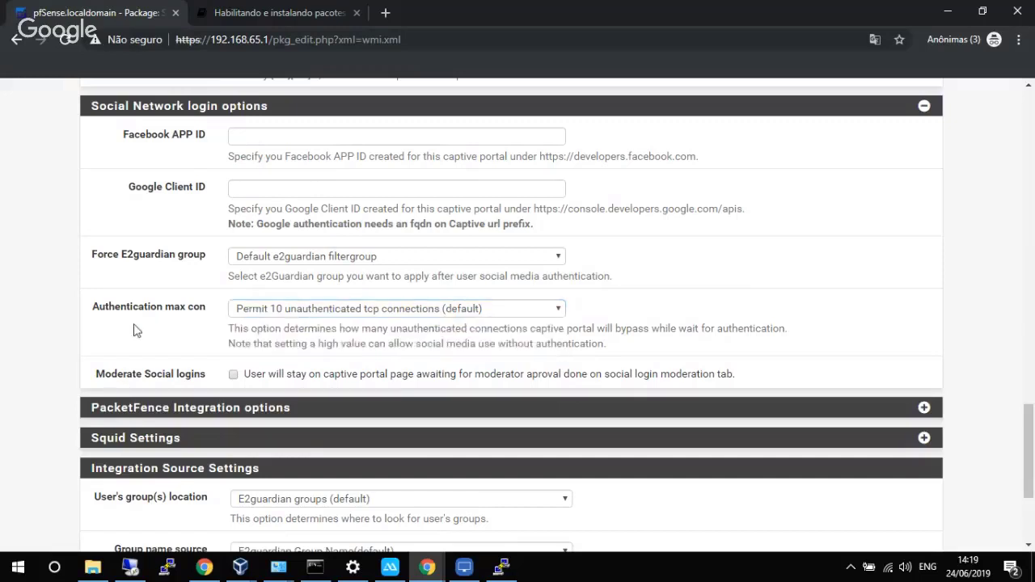
left_click(297, 309)
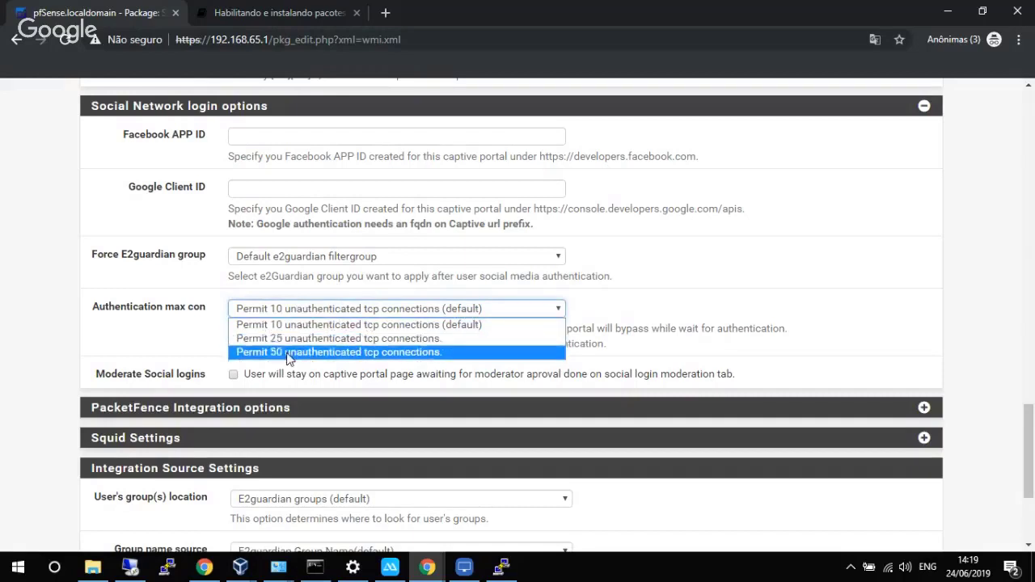
left_click(198, 358)
Check 'Moderate Social logins'.
scroll(198, 358, "down", 1)
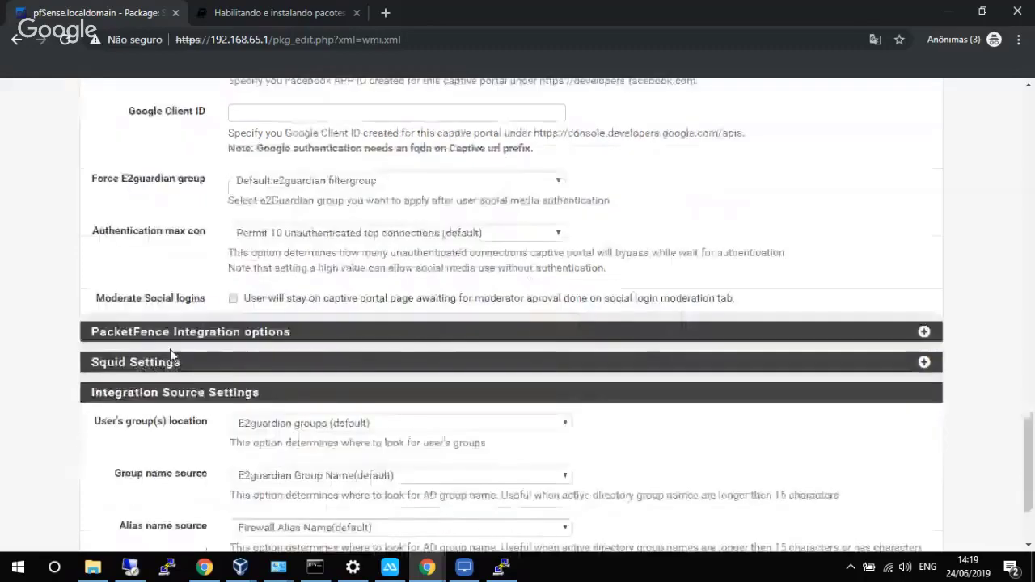
left_click(233, 299)
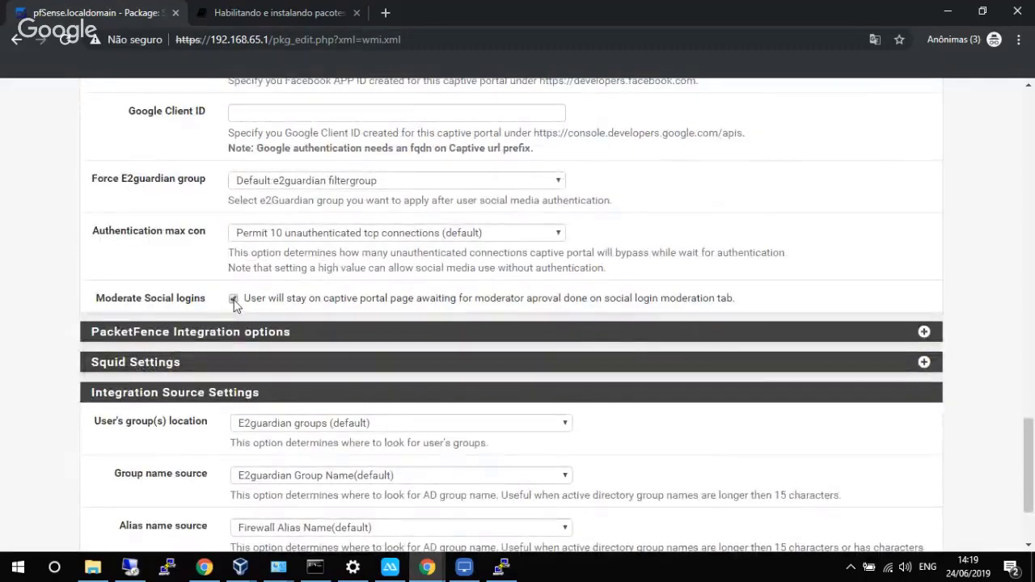
left_click(233, 299)
scroll(203, 242, "up", 2)
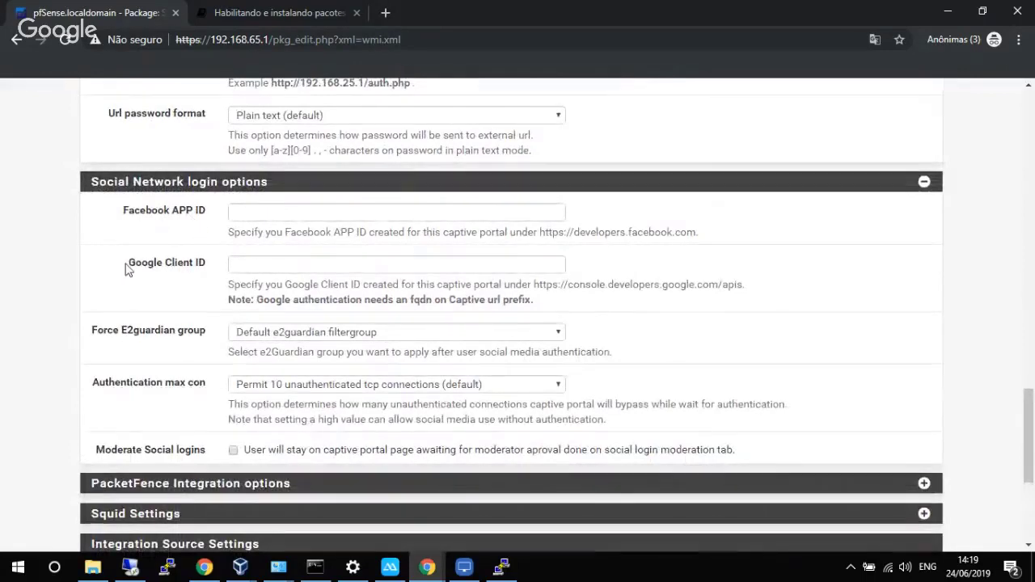
scroll(176, 292, "down", 2)
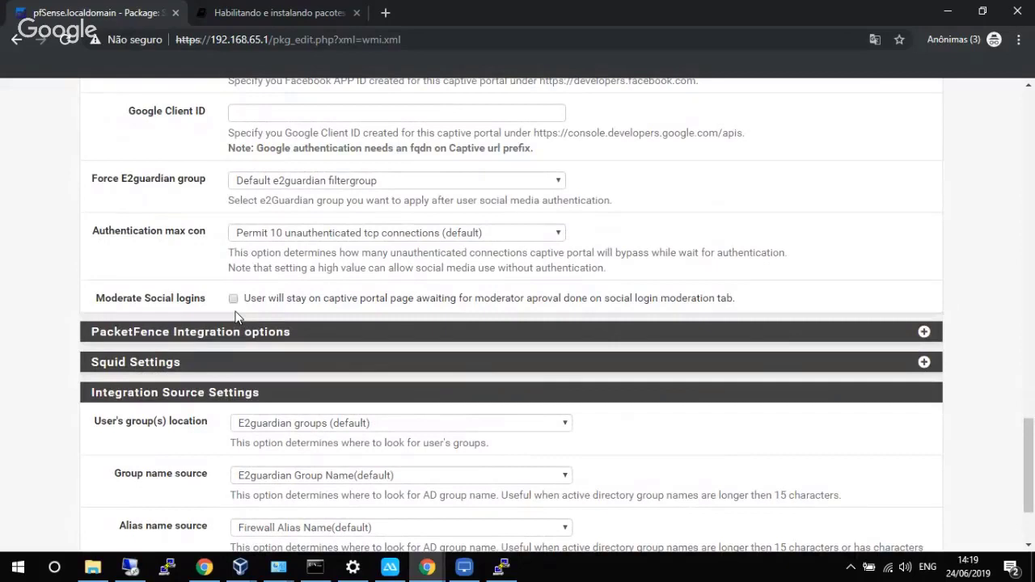
left_click(234, 299)
Expand PacketFence Integration options, and open then collapse Squid Settings with both Squid options unchecked.
scroll(669, 332, "down", 1)
scroll(668, 332, "down", 3)
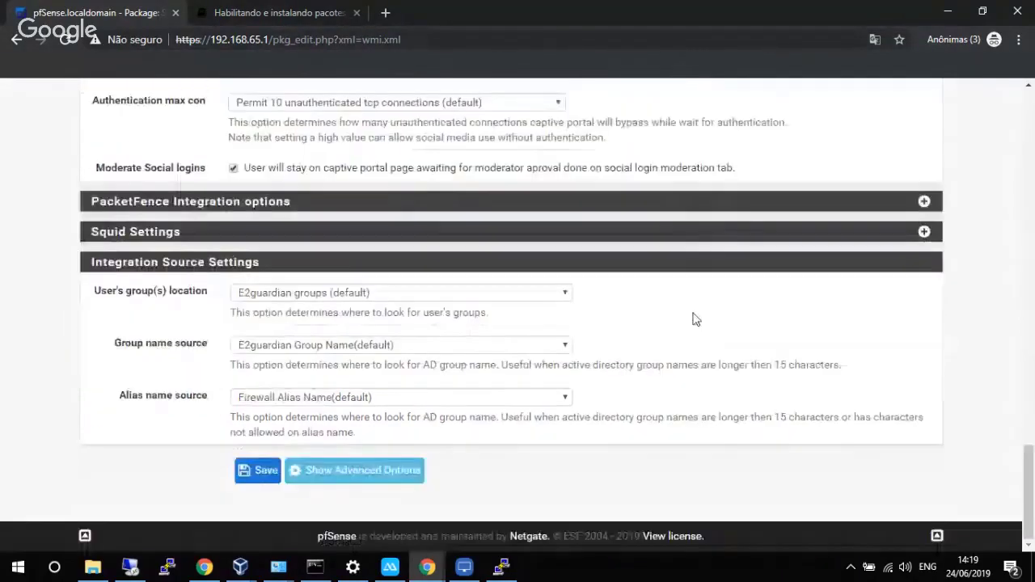
left_click(923, 203)
scroll(780, 259, "down", 3)
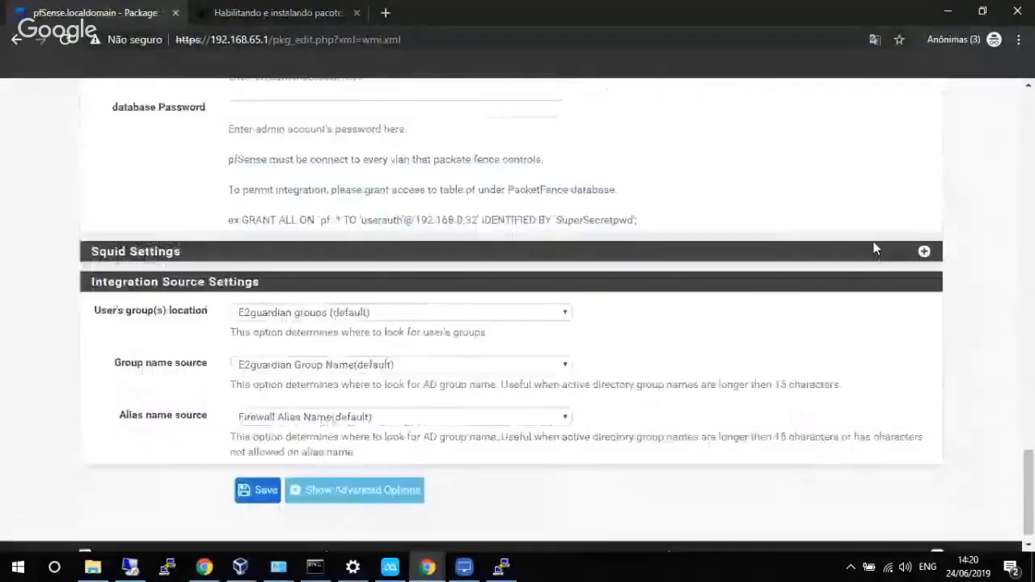
left_click(923, 251)
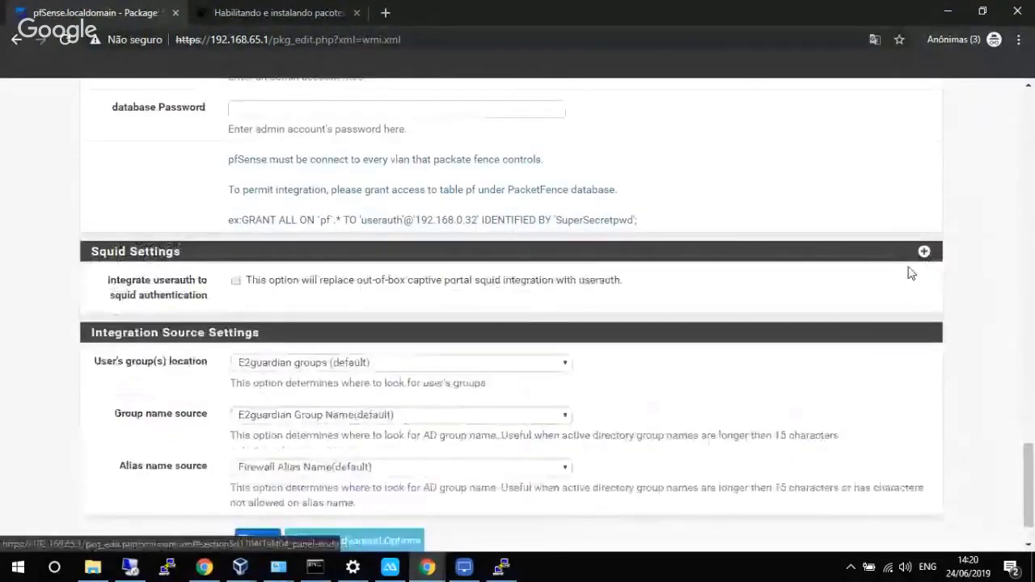
scroll(880, 290, "down", 2)
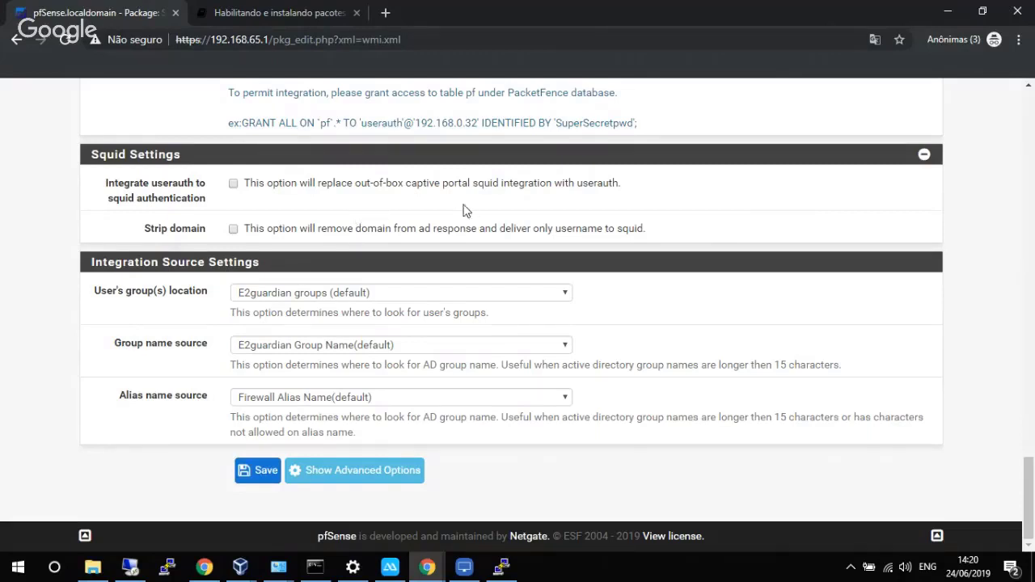
left_click(924, 156)
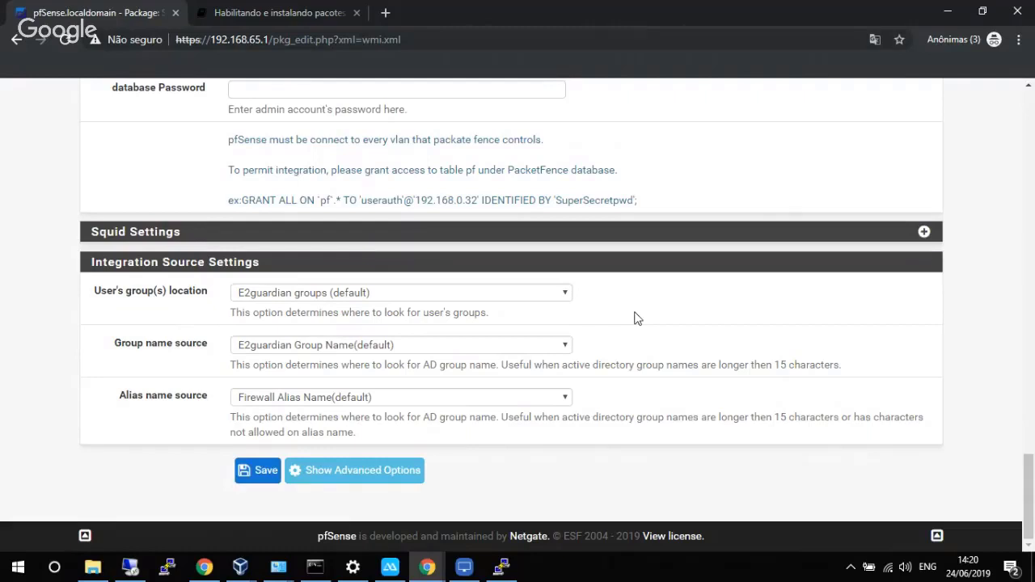
left_click(555, 295)
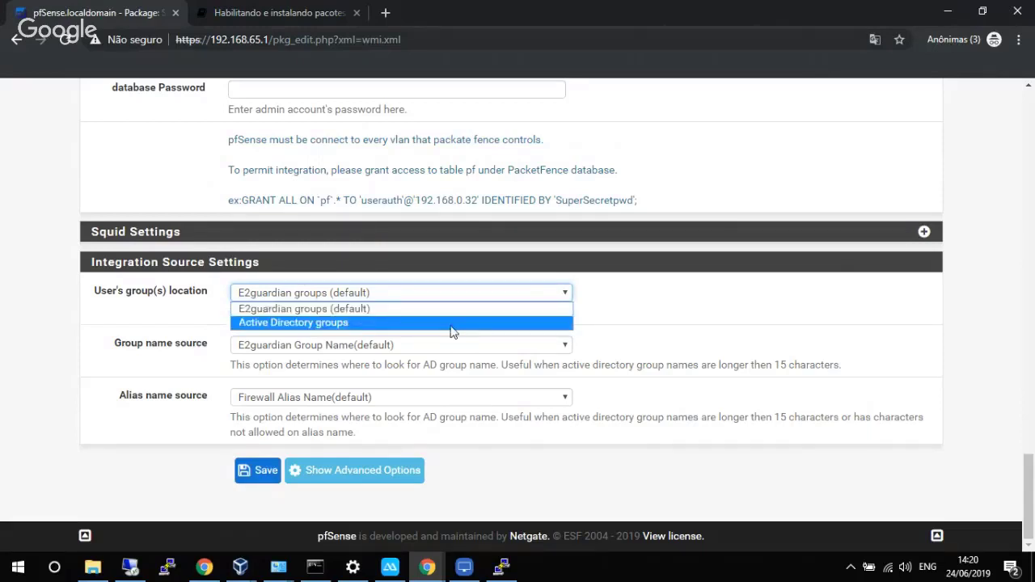
left_click(650, 370)
left_click(481, 347)
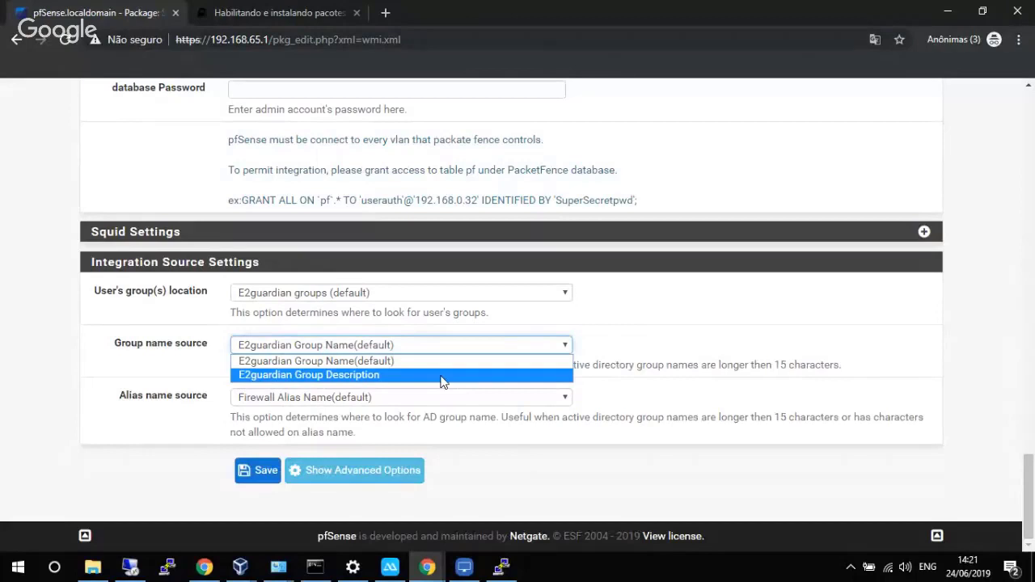
left_click(397, 375)
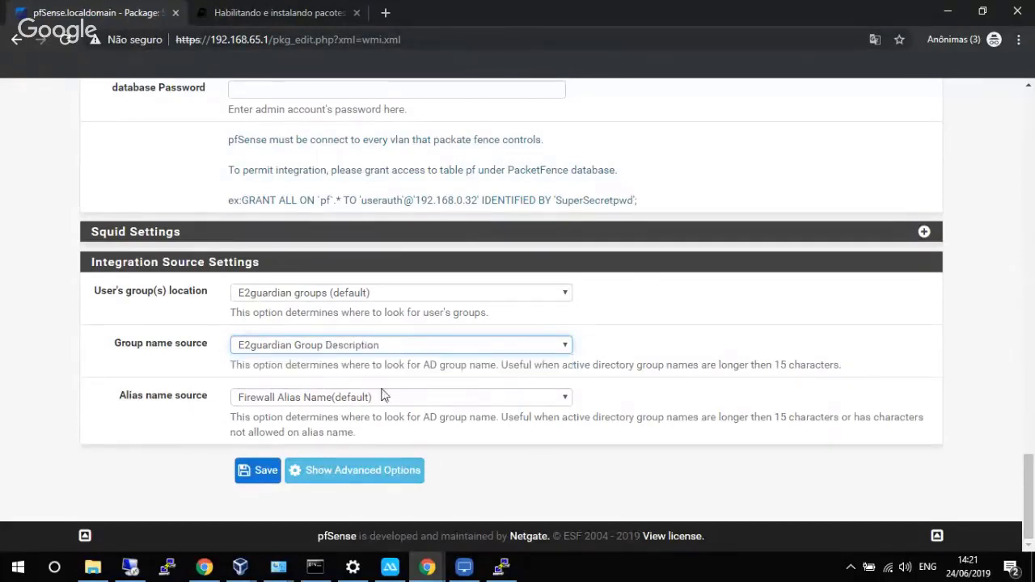
left_click(369, 401)
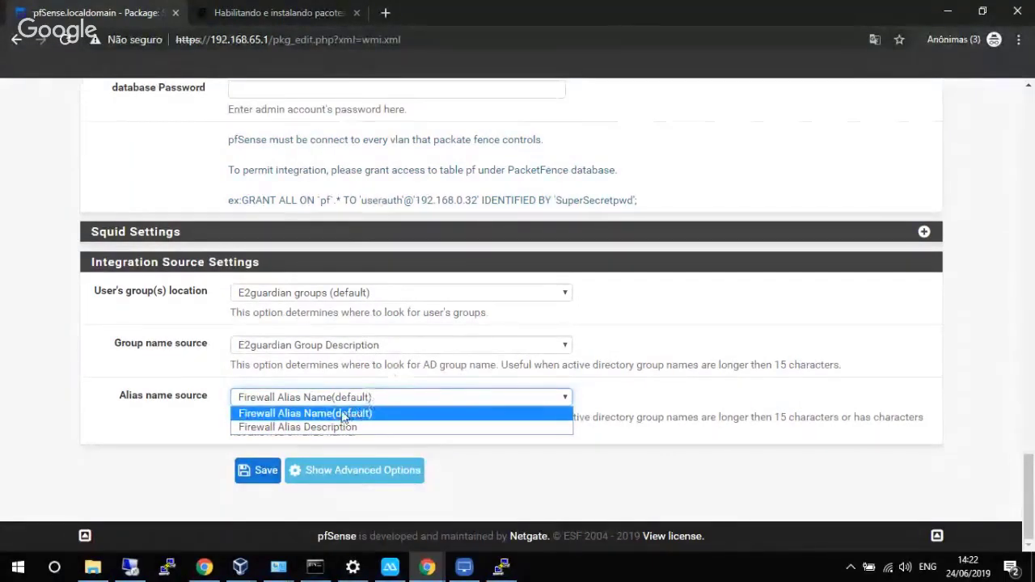
left_click(343, 413)
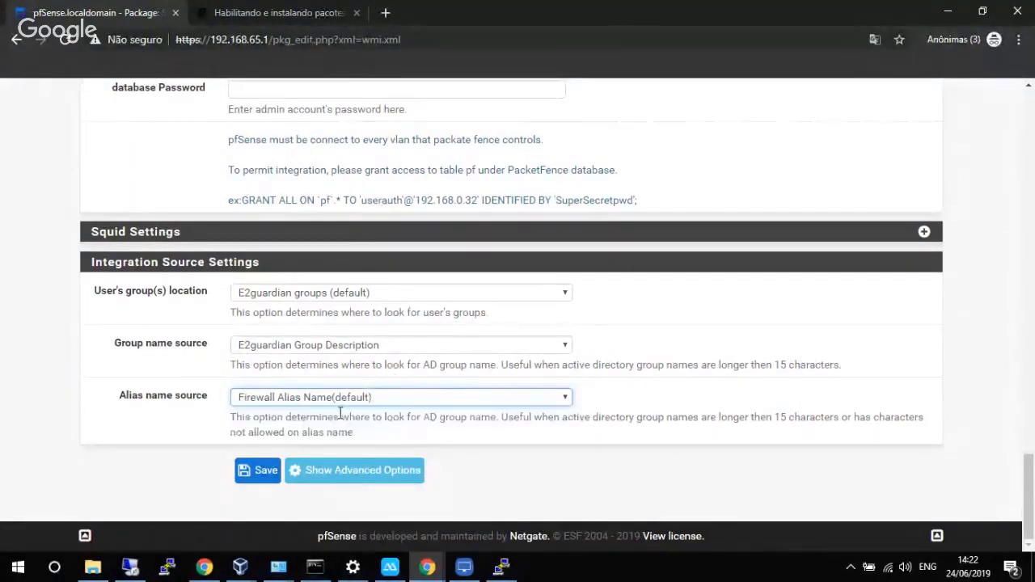
left_click(333, 345)
left_click(337, 360)
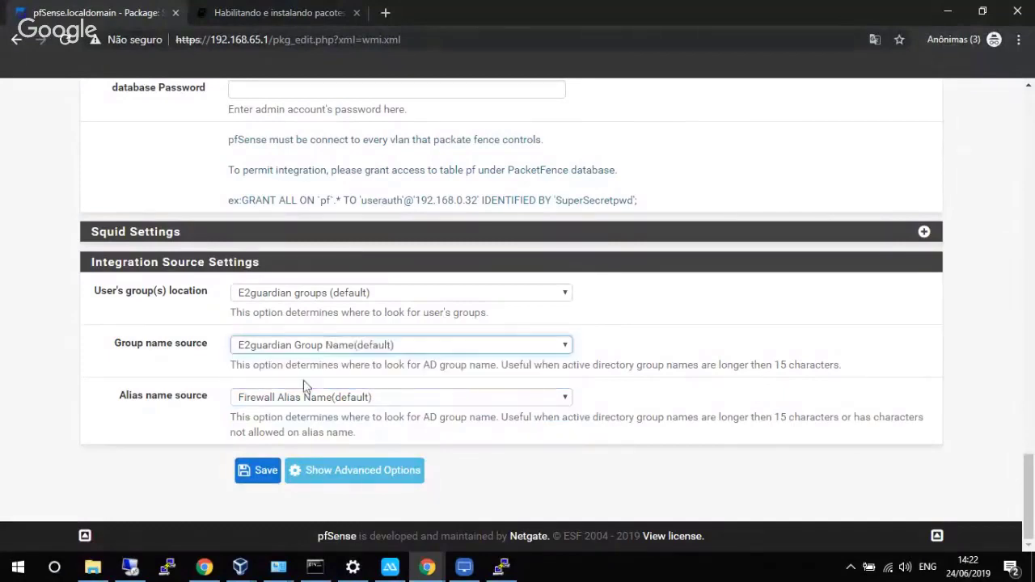
Show Advanced Options and enter 'administrador' in the Ignore accounts box.
left_click(355, 471)
scroll(404, 423, "down", 4)
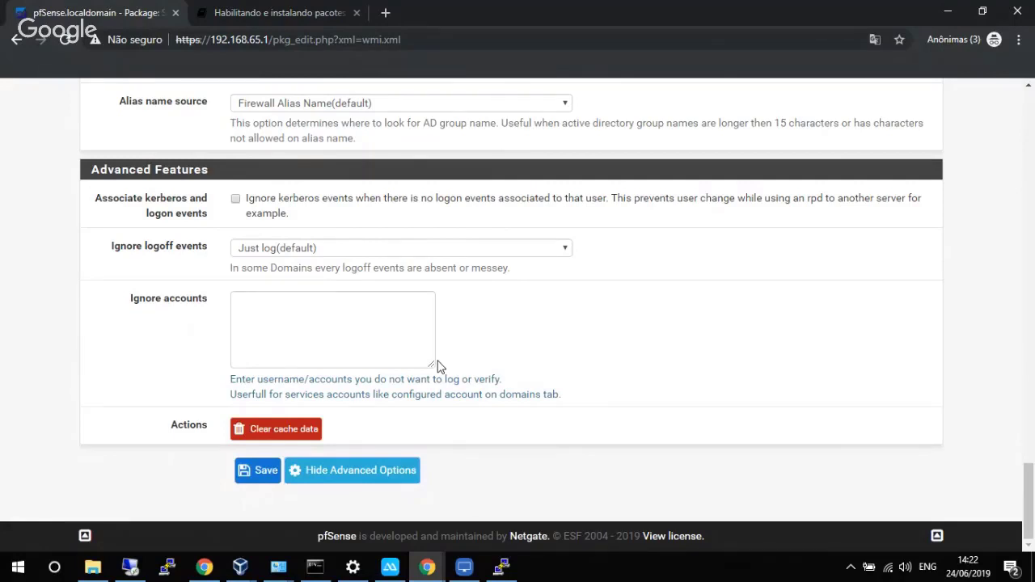
left_click(368, 329)
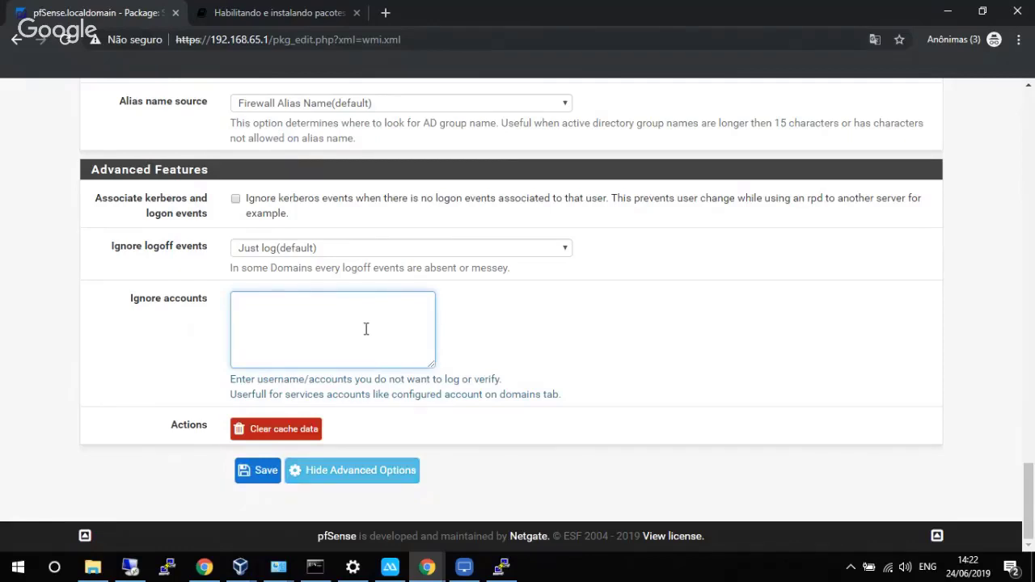
type("administrador")
left_click_drag(335, 300, 232, 305)
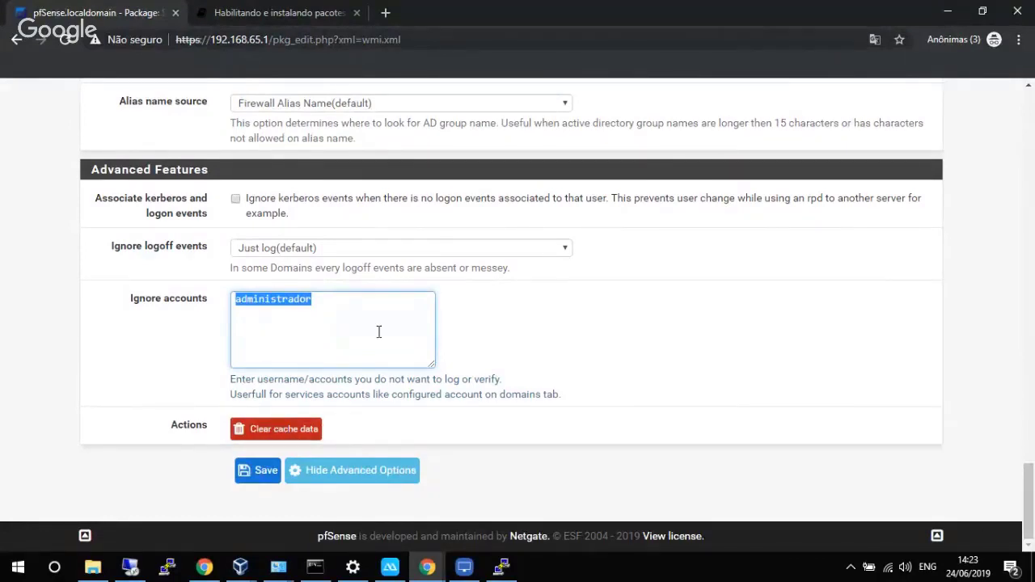
Clear 'administrador' from Ignore accounts.
scroll(378, 331, "up", 2)
scroll(378, 330, "down", 2)
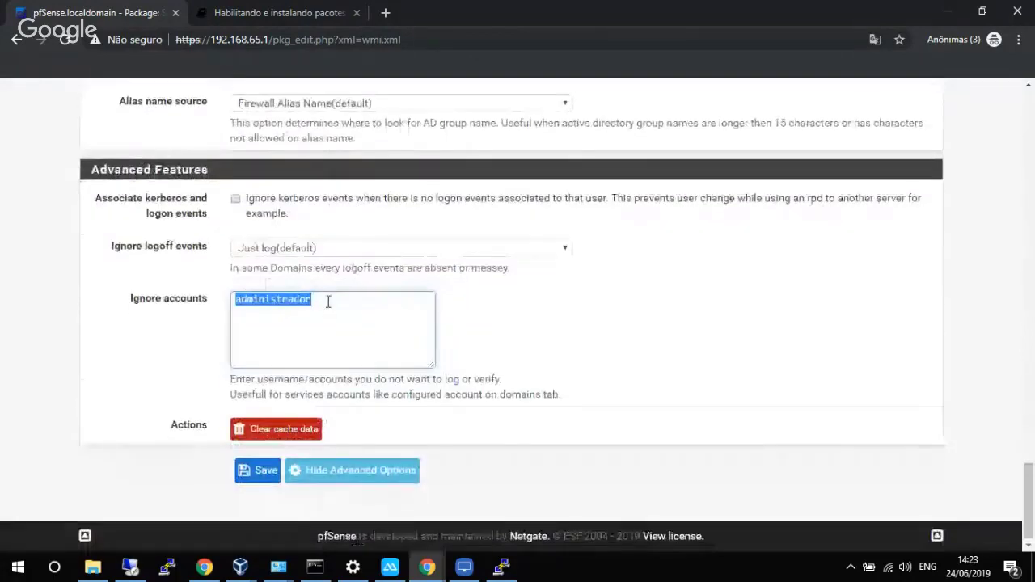
key("BackSpace")
Set Captive portal integration mode to 'Forward to UserAuth captive portal'.
scroll(290, 331, "up", 9)
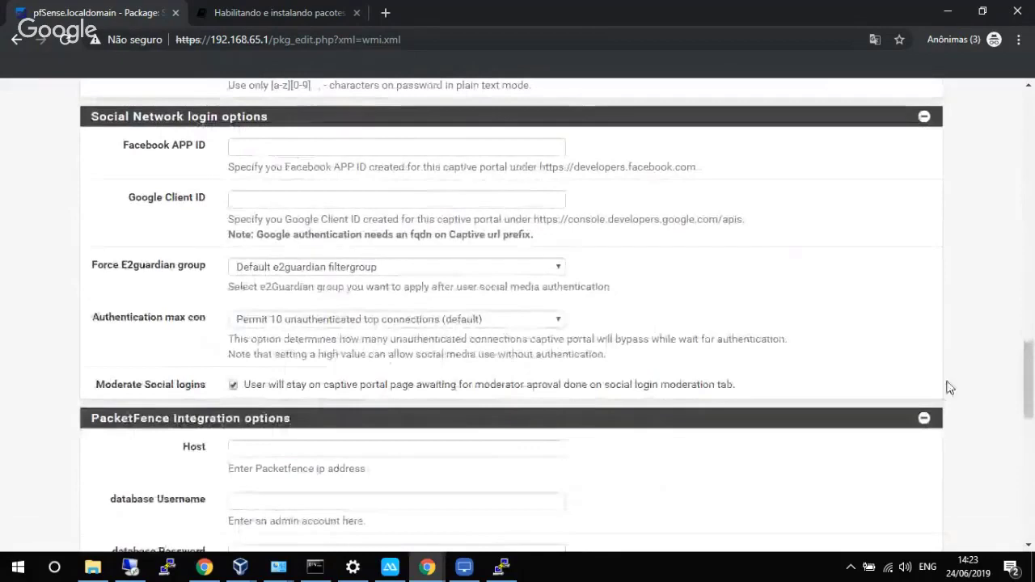
left_click_drag(1028, 372, 1032, 156)
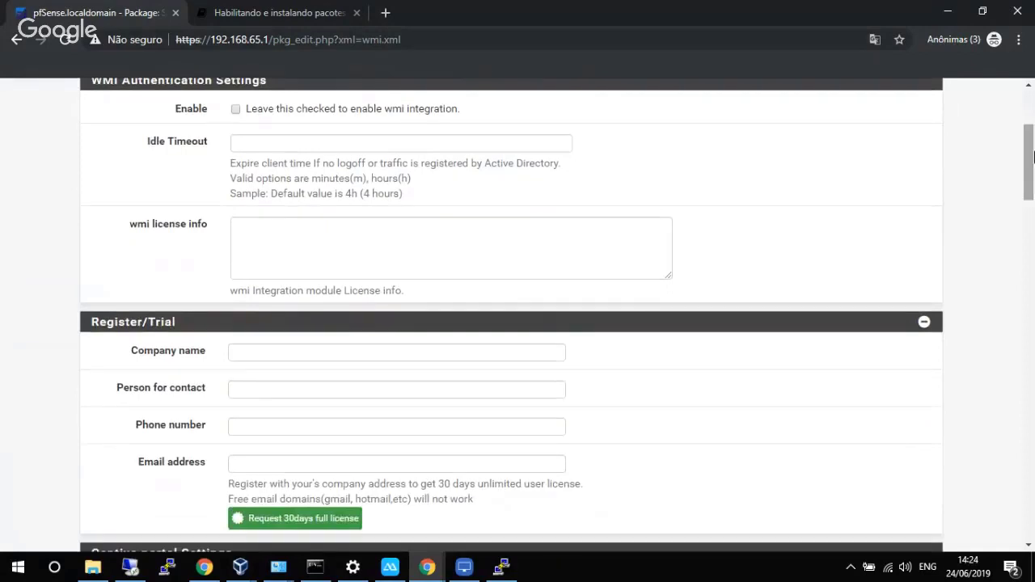
scroll(1030, 158, "up", 2)
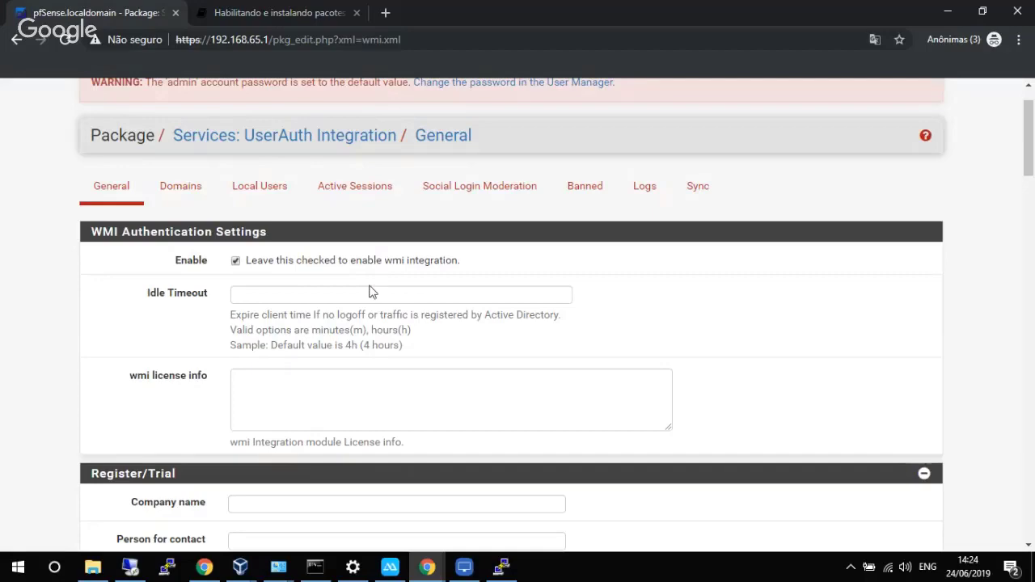
scroll(371, 285, "down", 10)
scroll(371, 287, "down", 5)
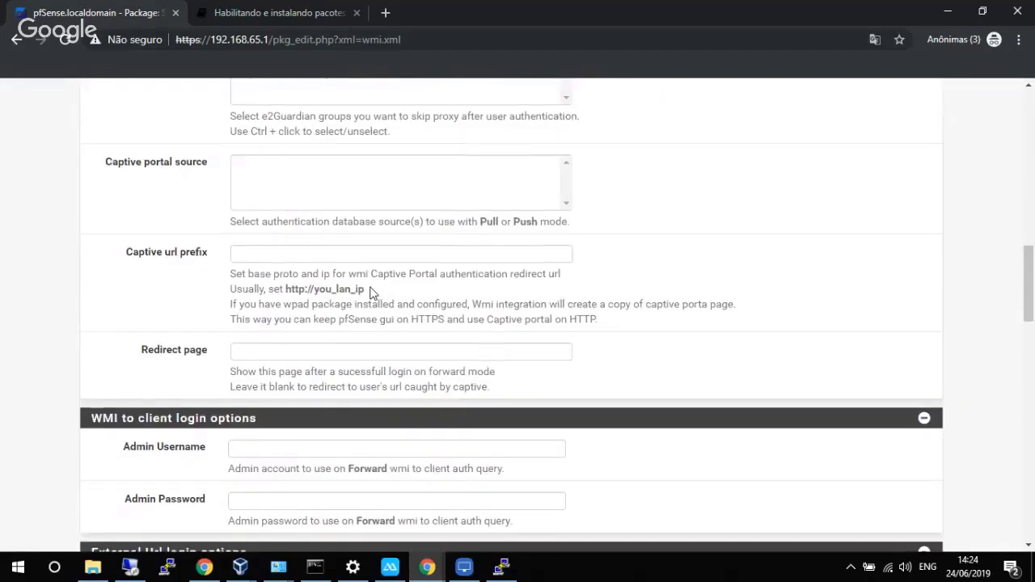
scroll(447, 275, "up", 5)
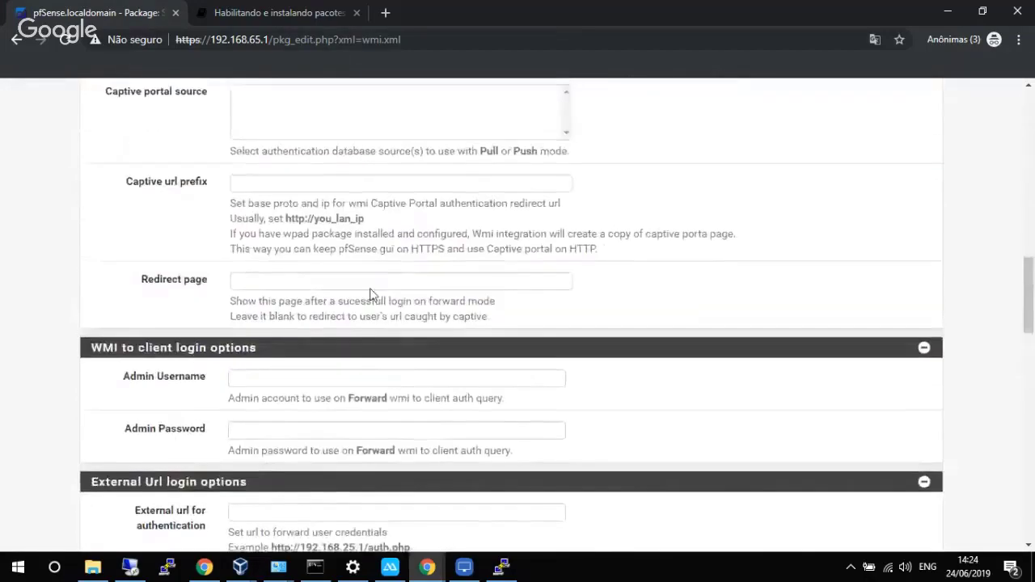
scroll(447, 275, "up", 1)
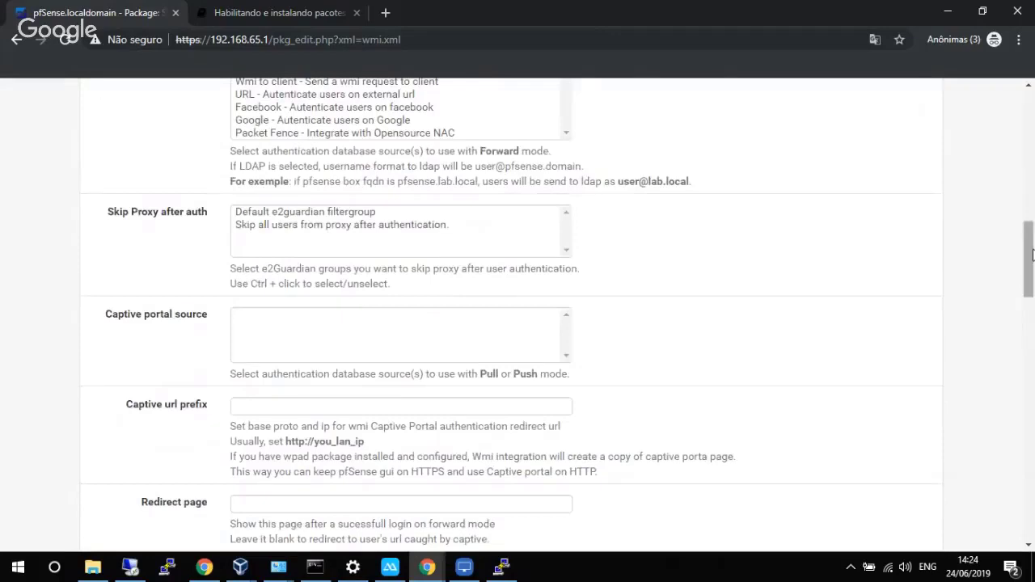
left_click_drag(1027, 253, 1027, 221)
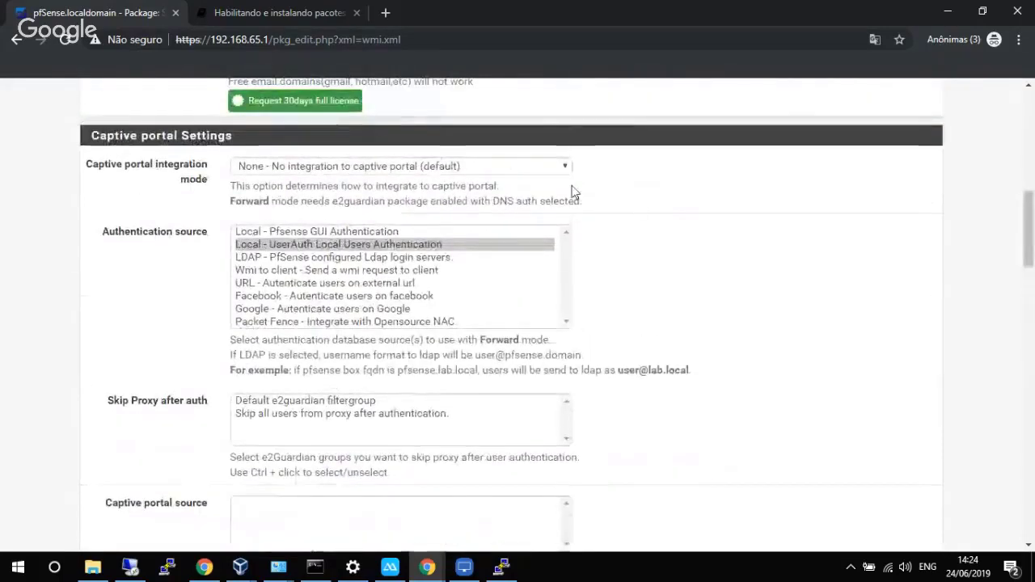
left_click(421, 246)
left_click(420, 246, "ctrl")
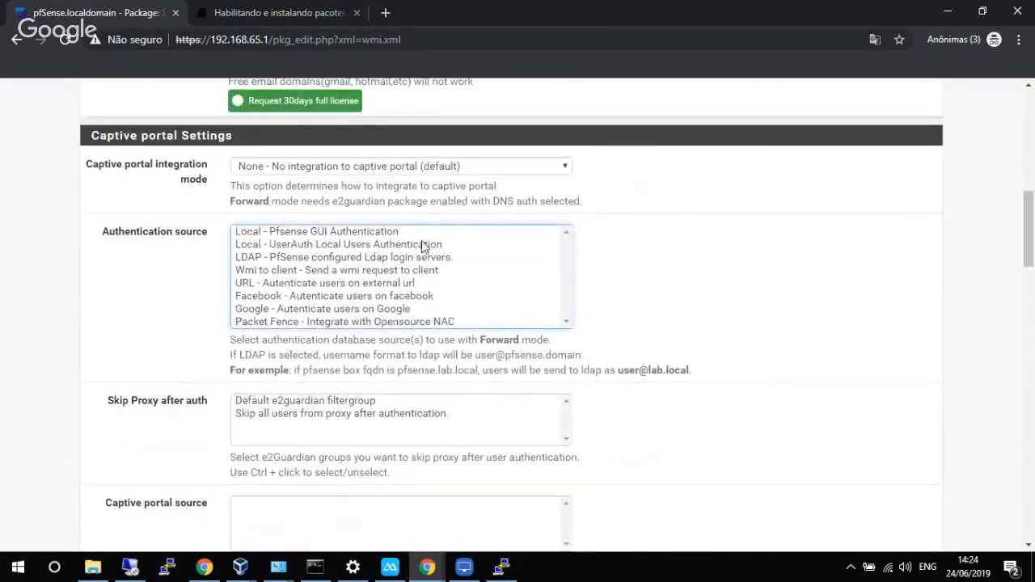
left_click(466, 170)
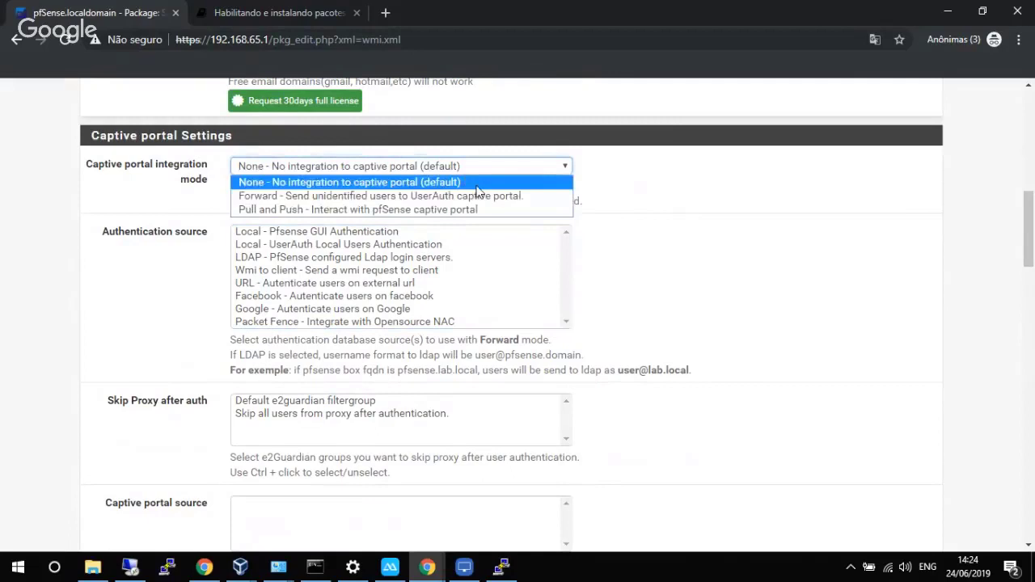
left_click(414, 199)
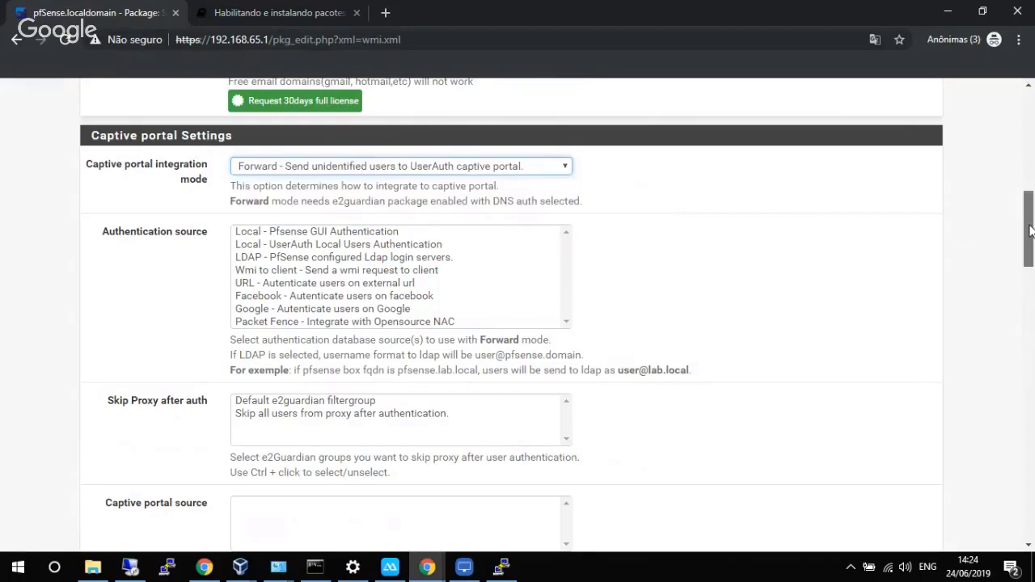
left_click_drag(1030, 231, 1031, 159)
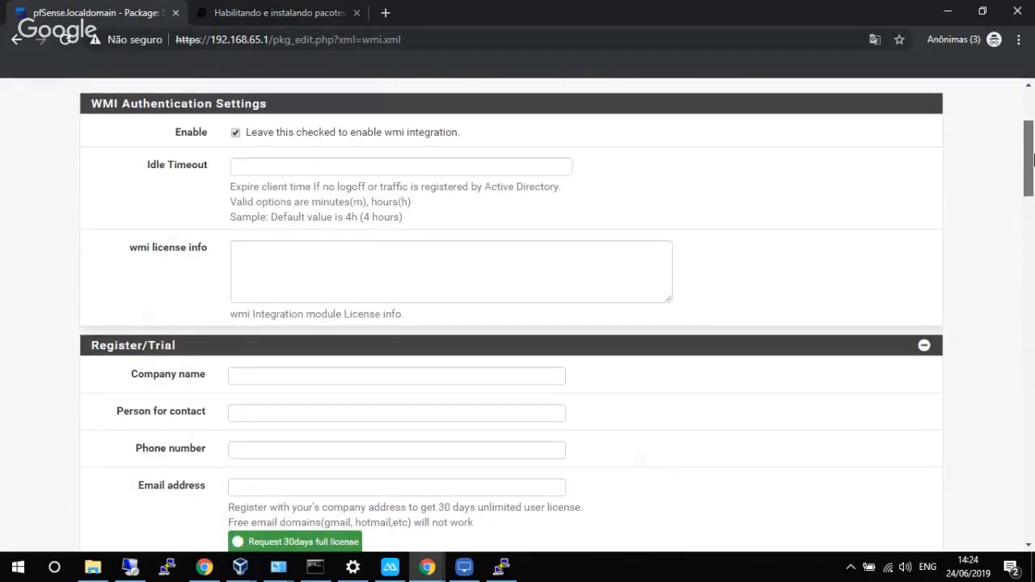
left_click_drag(1033, 159, 1023, 513)
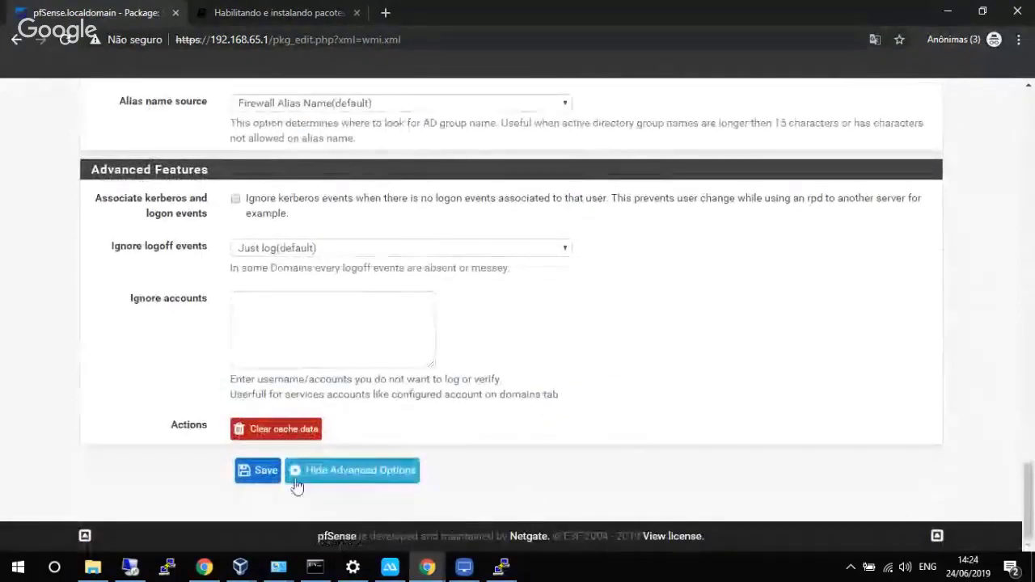
Save the settings and review the license: Community User, 8 clients, expires Never.
left_click(265, 477)
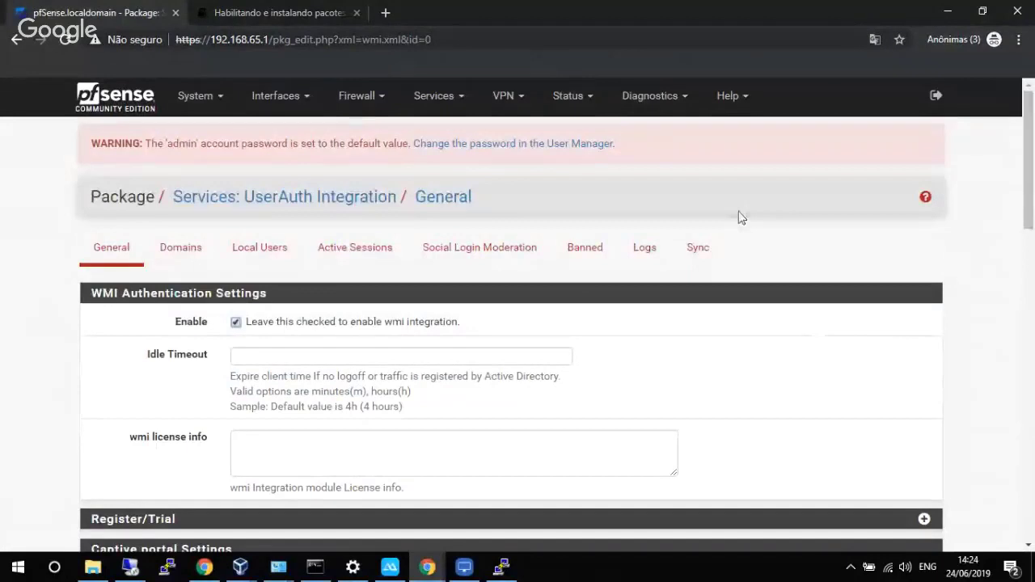
left_click(111, 257)
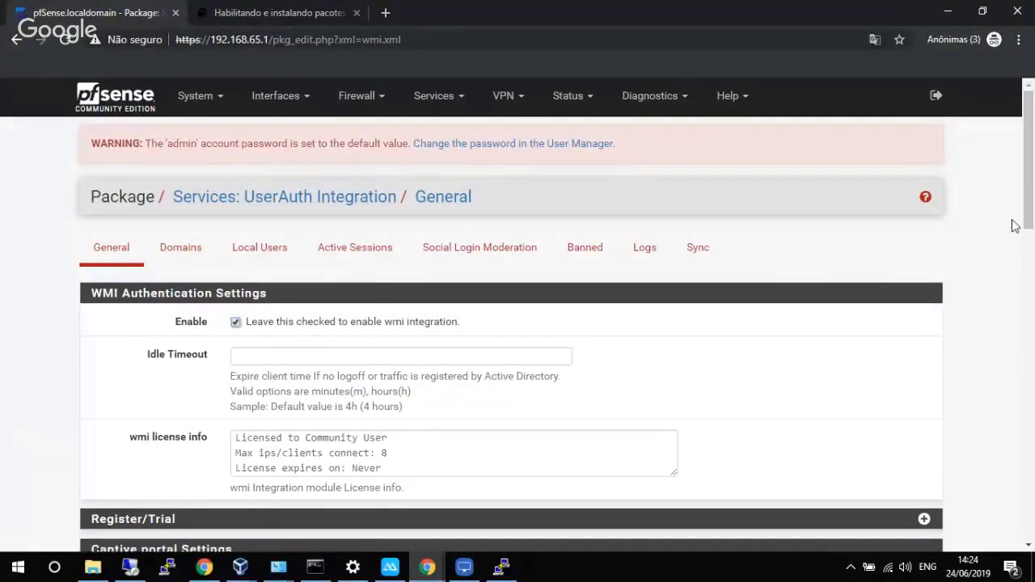
left_click_drag(1028, 214, 1027, 289)
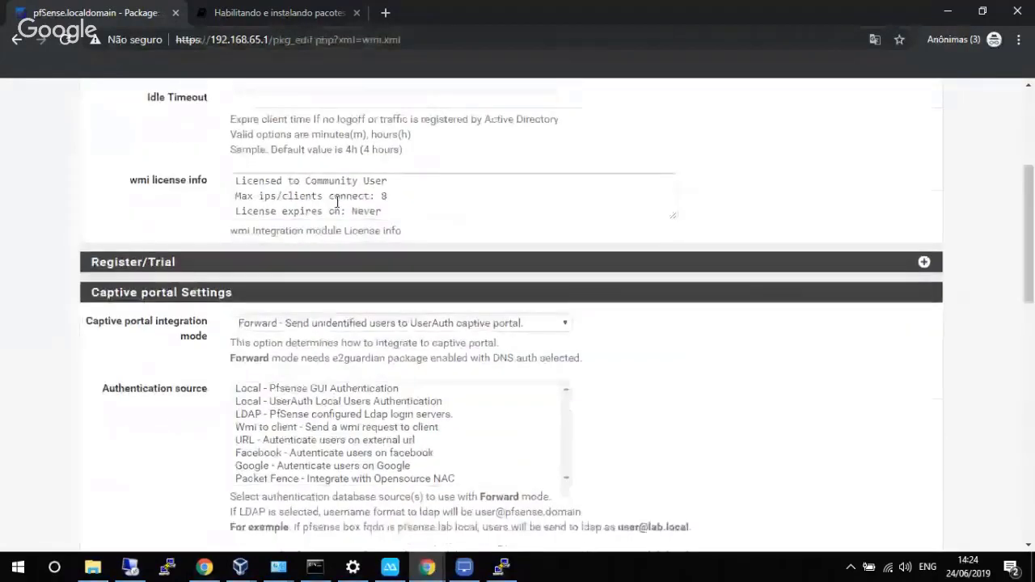
left_click(244, 181)
left_click_drag(244, 181, 396, 181)
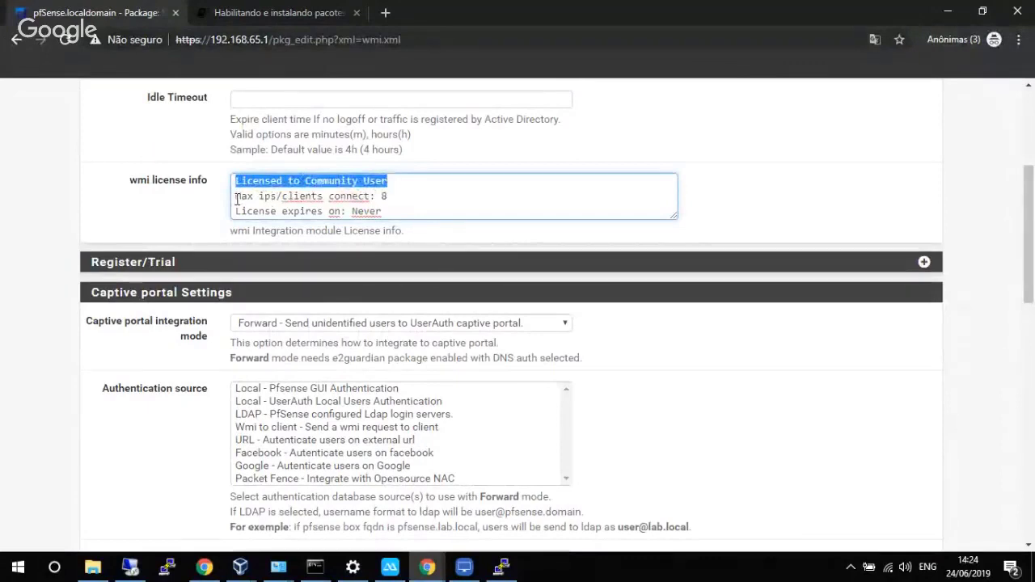
left_click_drag(235, 195, 389, 193)
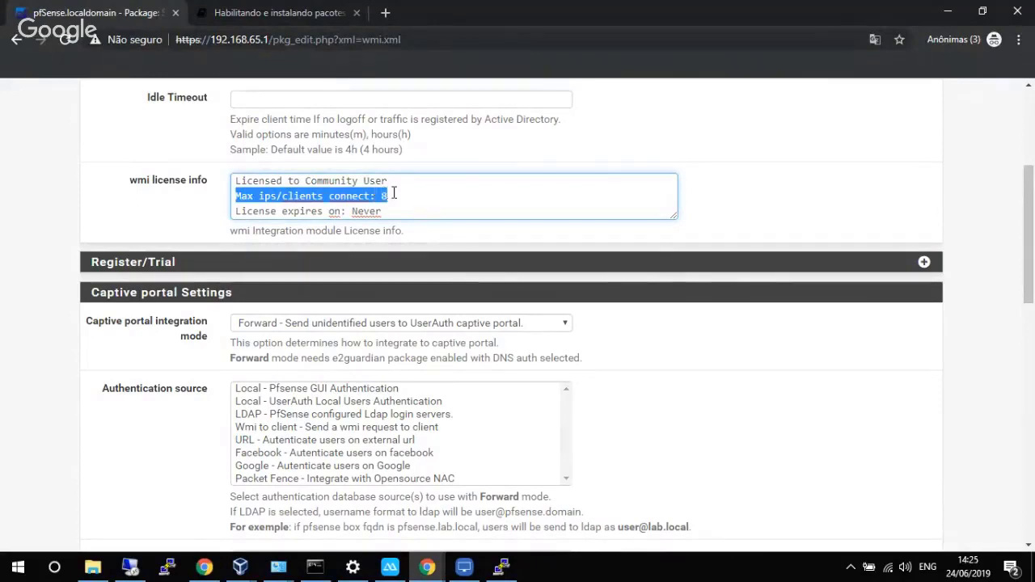
left_click_drag(387, 211, 233, 222)
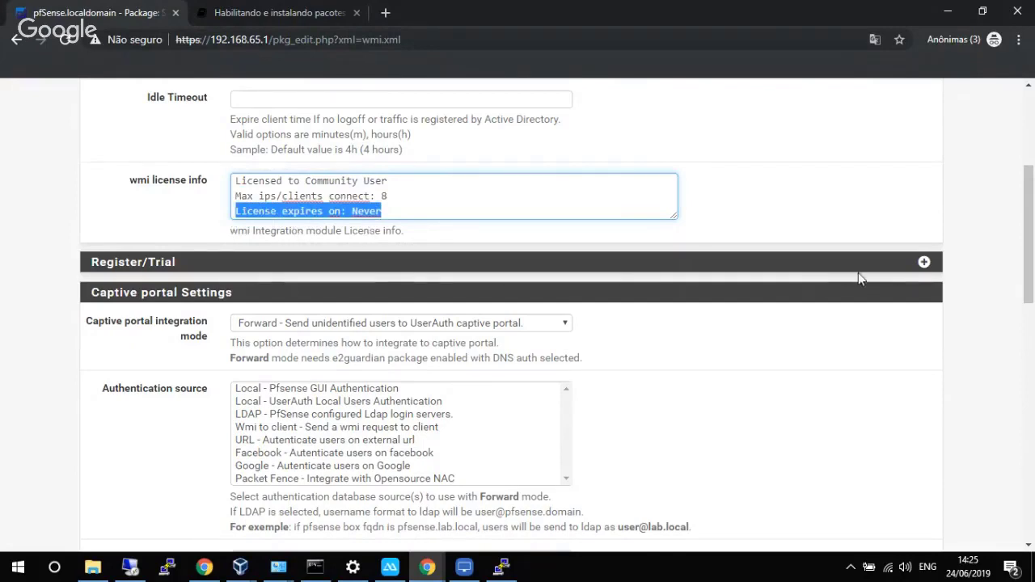
In Register/Trial, enter company ConexTI, the contact person's name and the phone number.
left_click(924, 264)
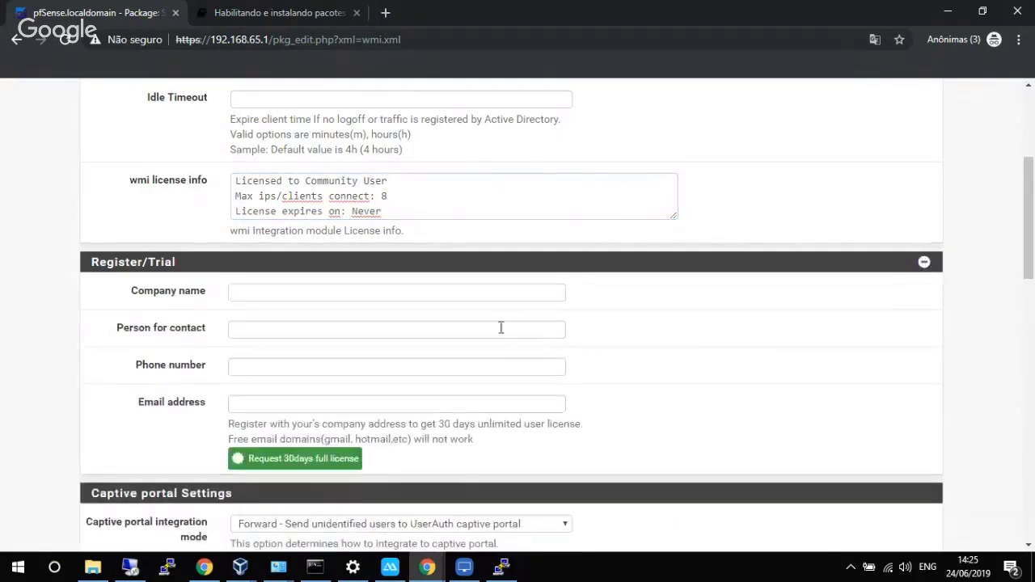
left_click(373, 293)
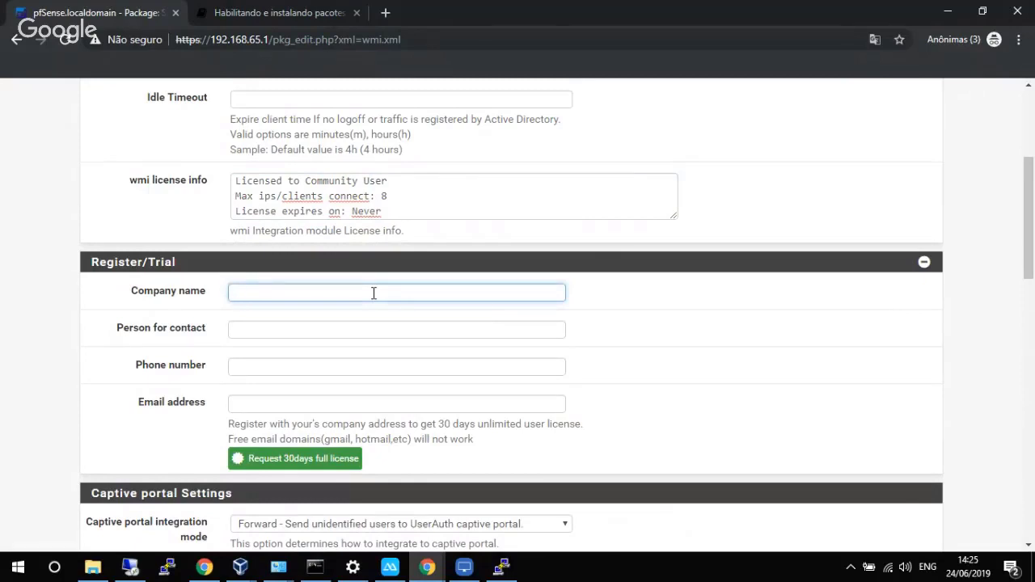
type("ConexTI")
key("Tab")
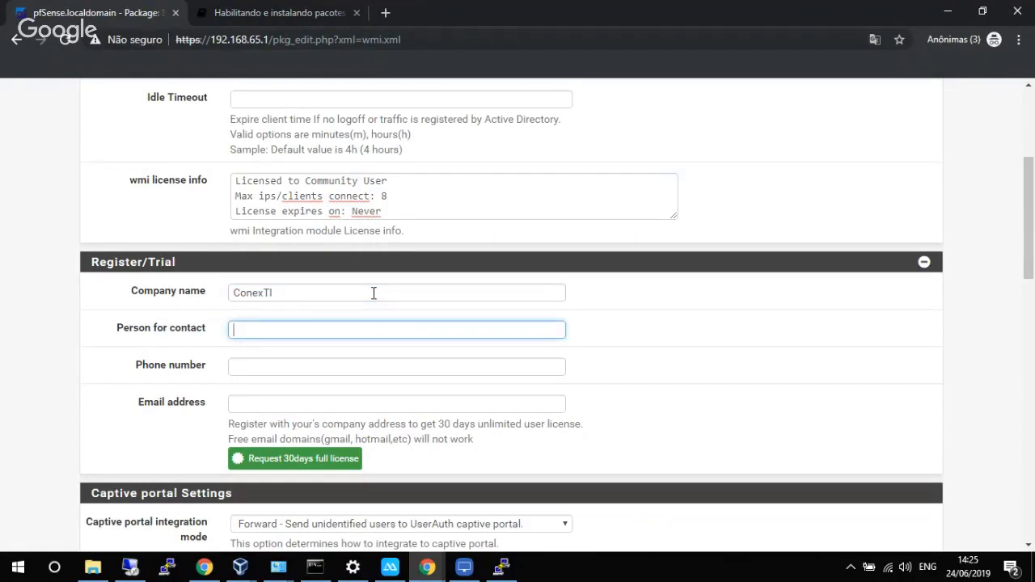
key("Tab")
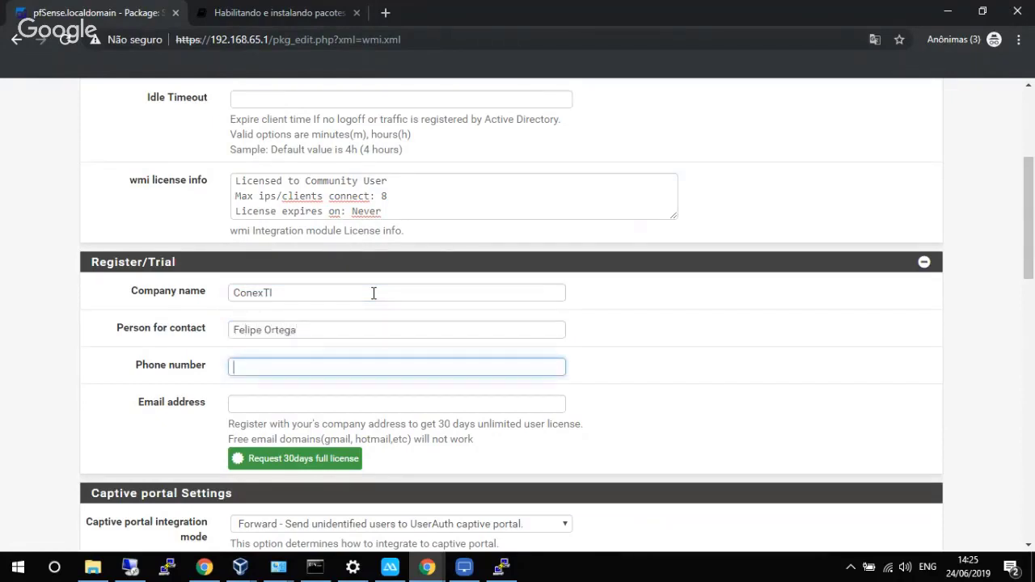
Fill in the contact e-mail address and submit the 30-day trial license request.
left_click(291, 405)
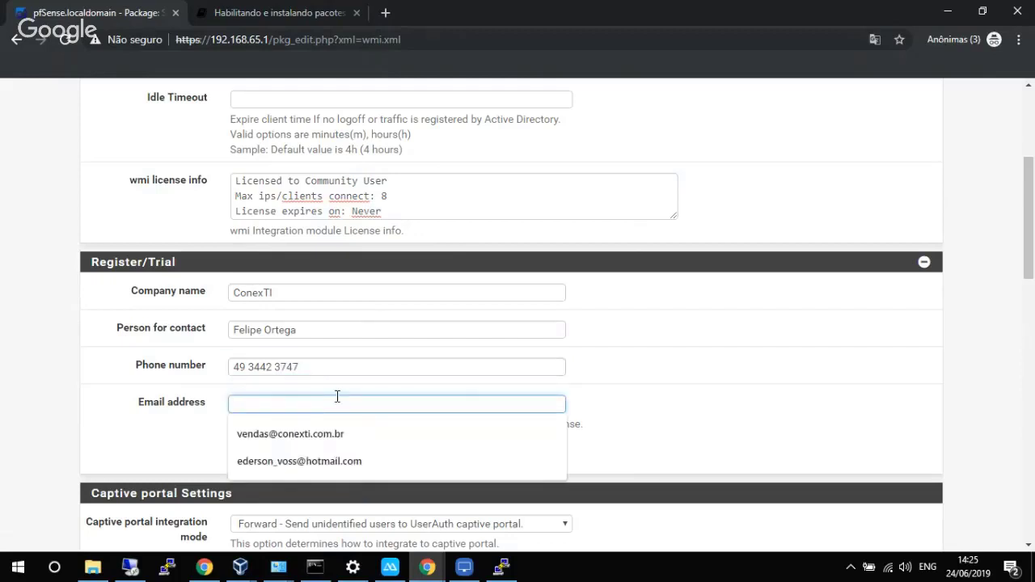
left_click(608, 388)
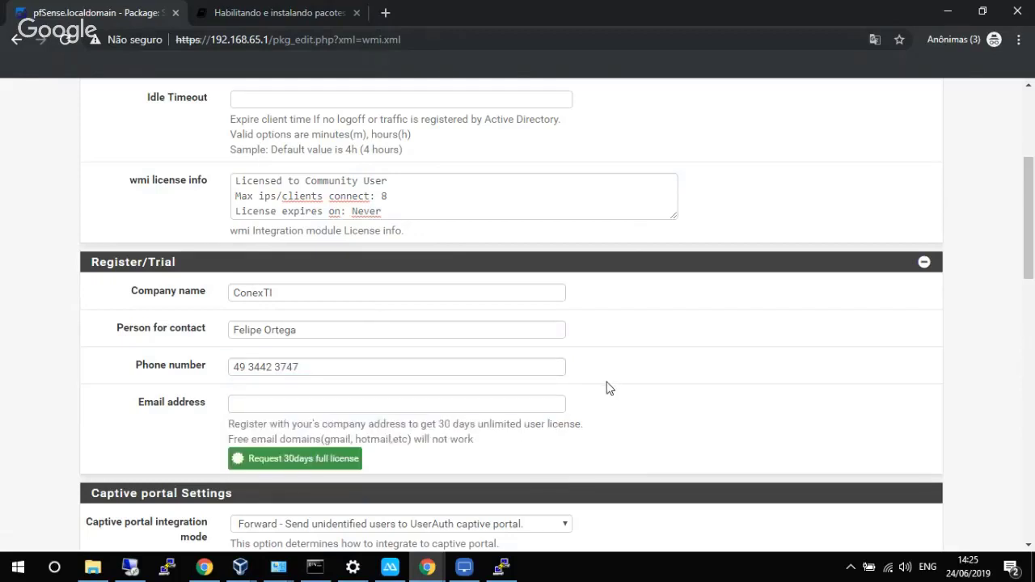
left_click(471, 407)
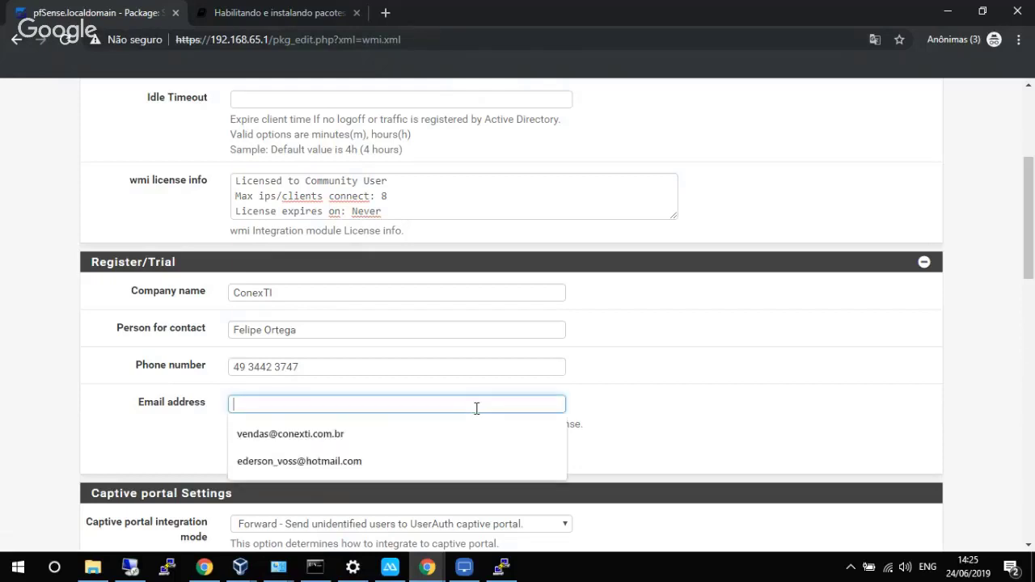
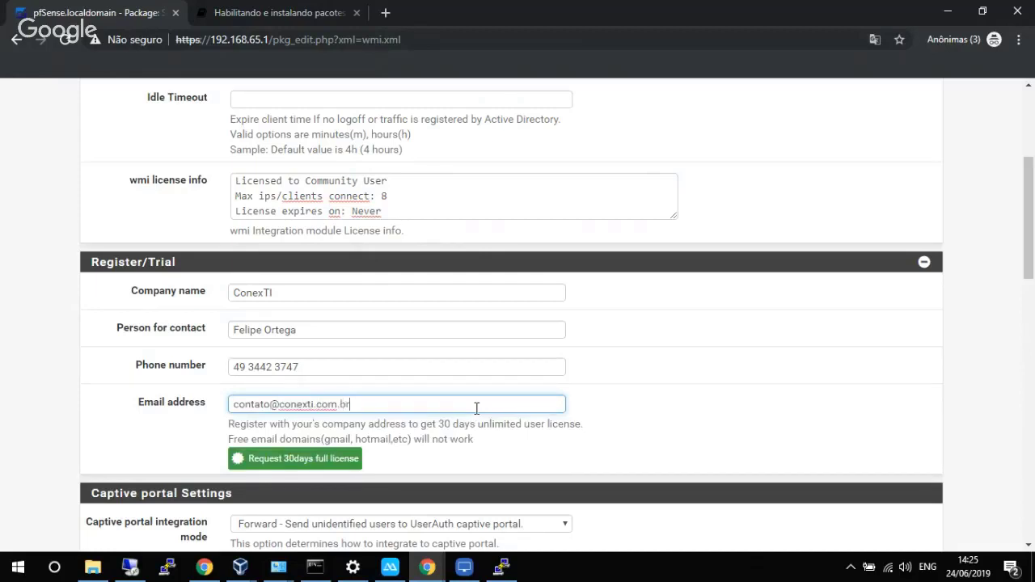
key("Return")
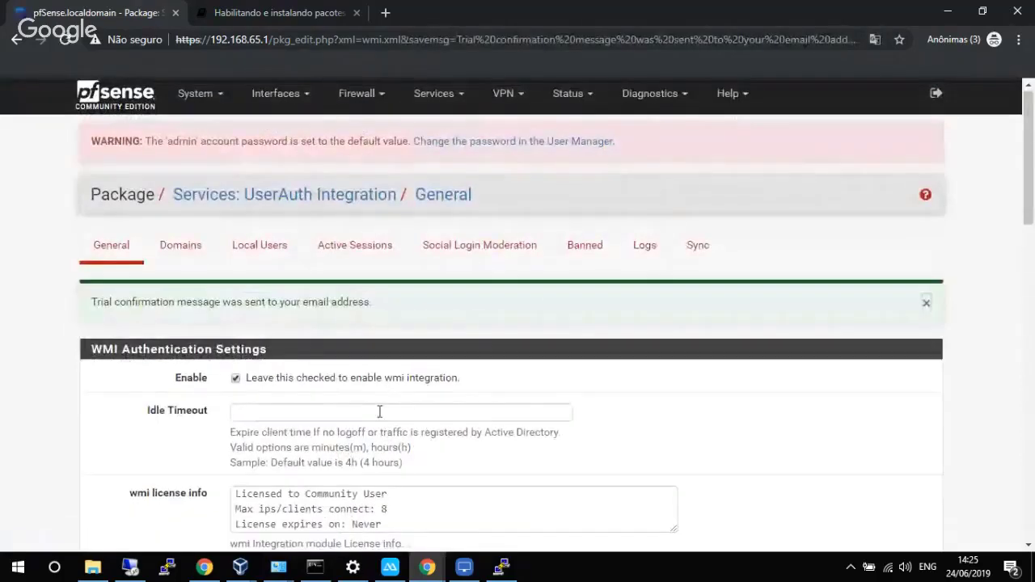
scroll(379, 417, "down", 2)
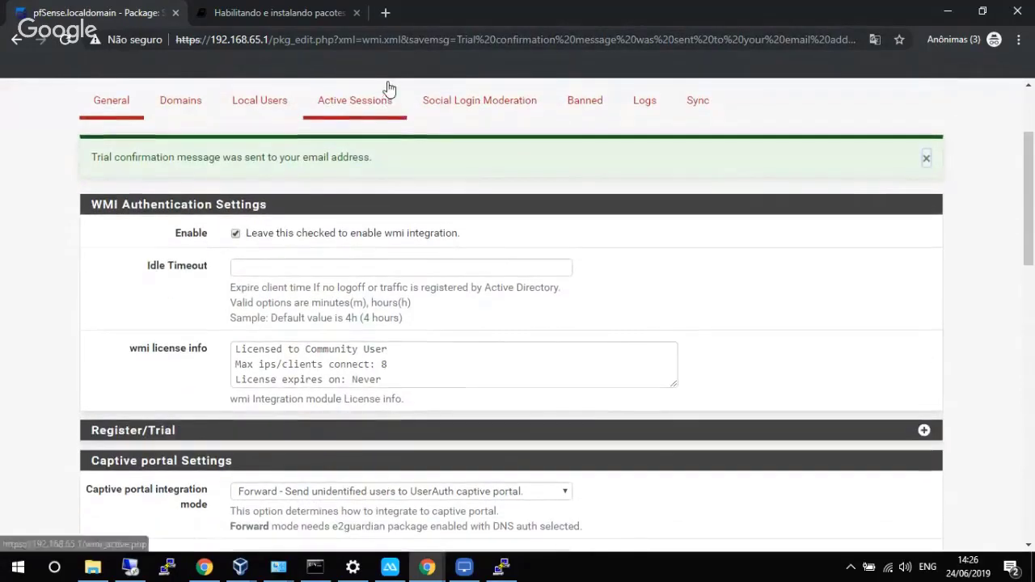
Go to office.com in a new tab and bring up the Microsoft sign-in page.
left_click(387, 14)
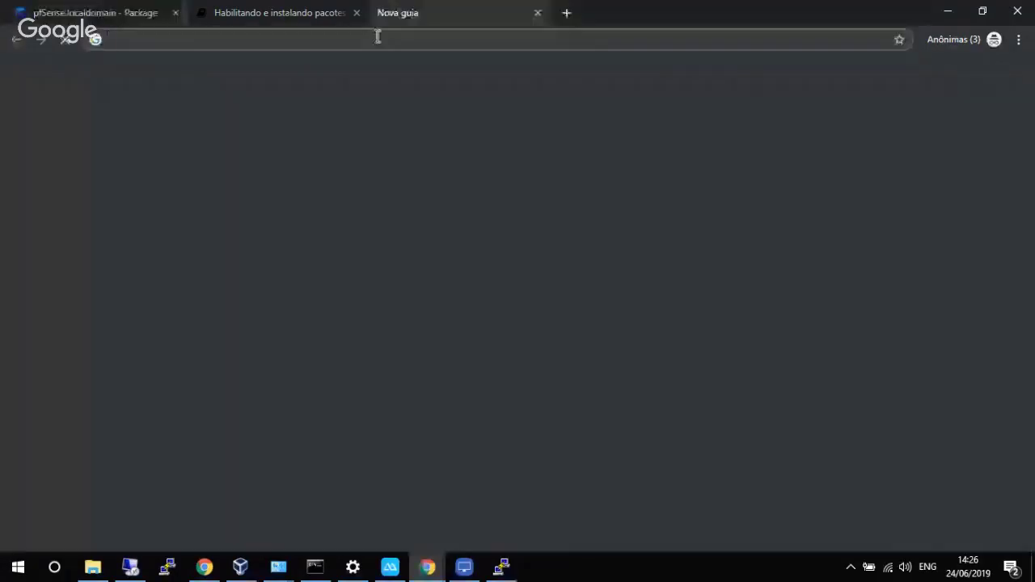
type("office")
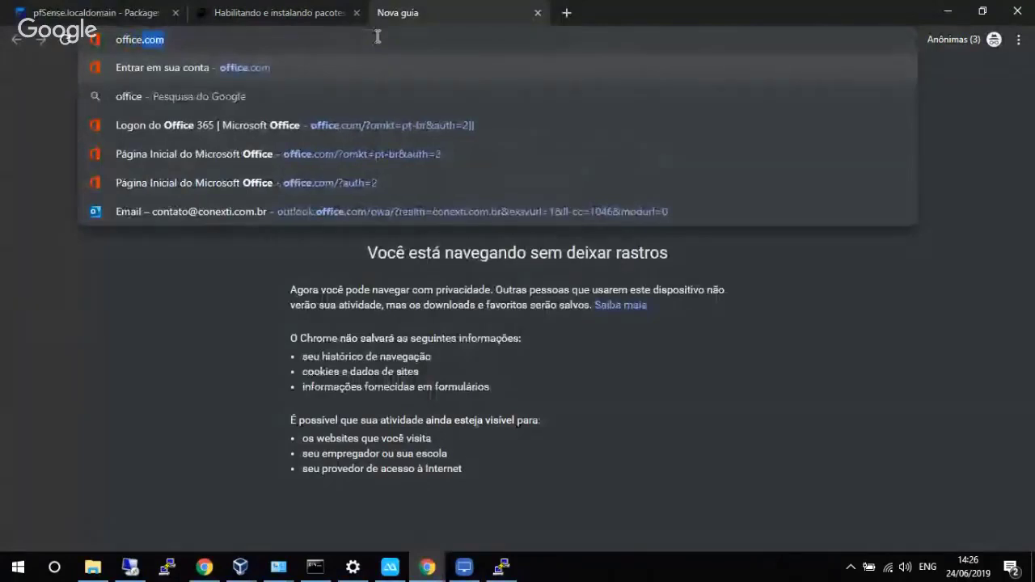
key("Return")
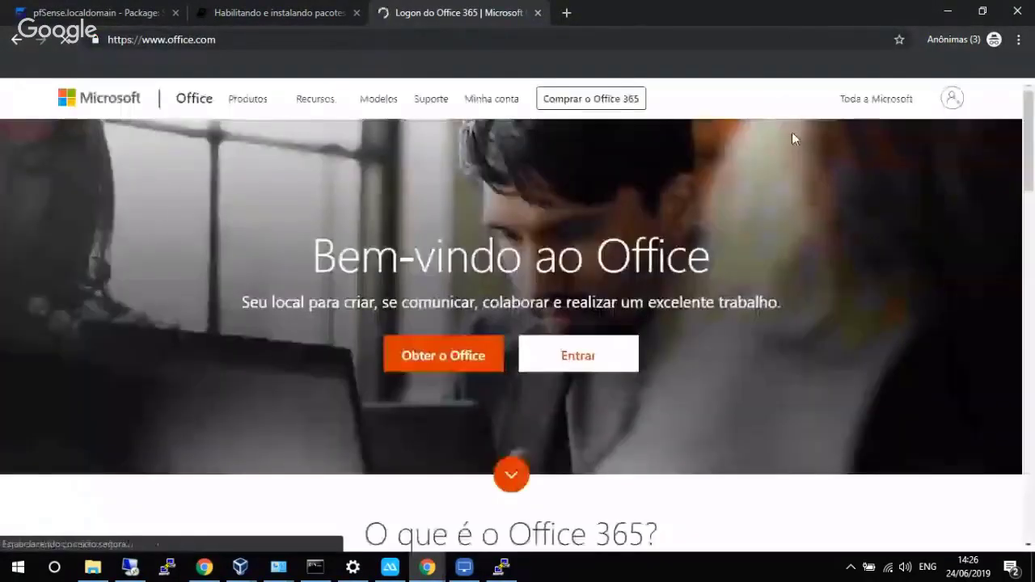
left_click(952, 98)
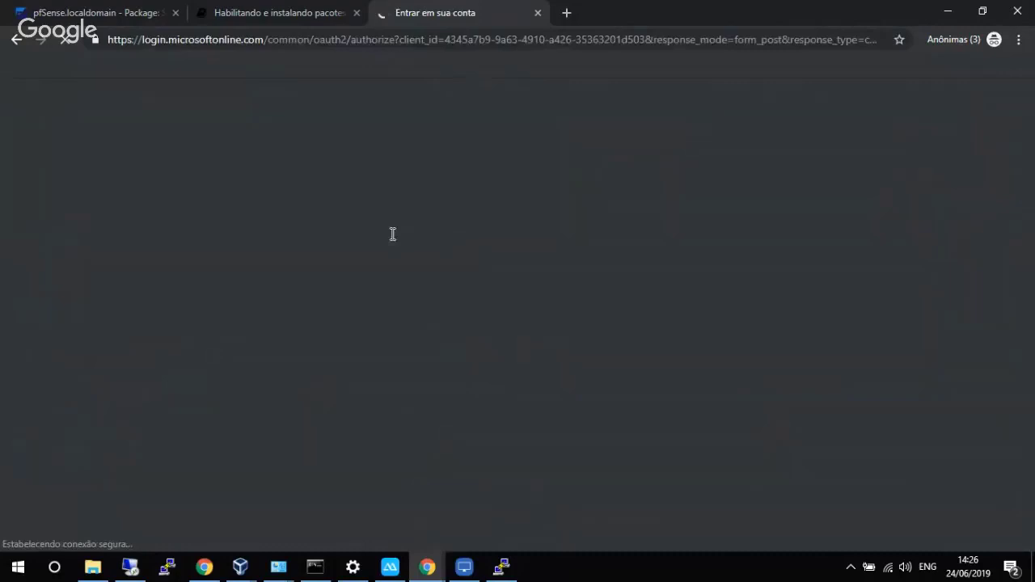
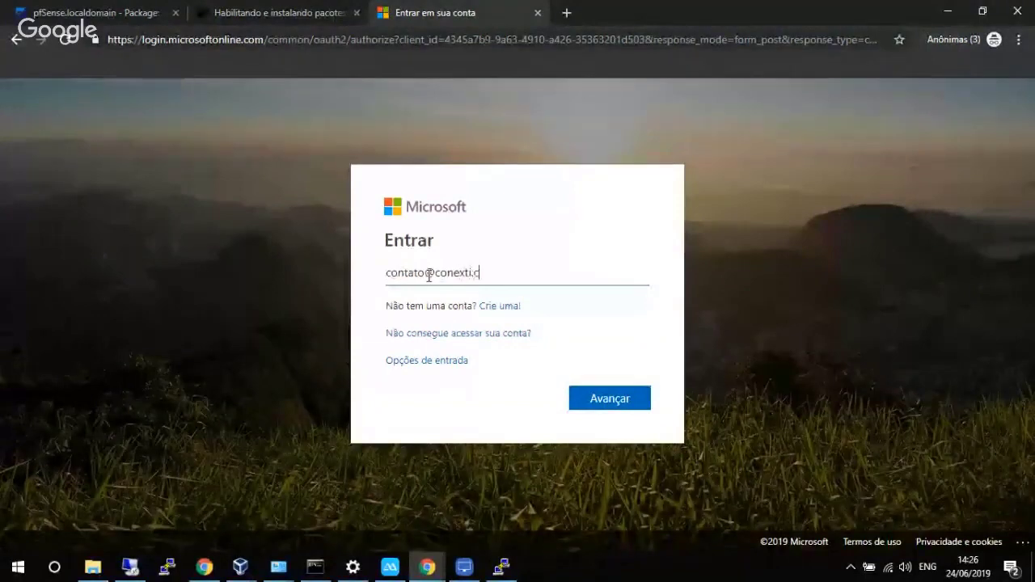
Sign in with the account e-mail and password, stay signed in, and launch Outlook.
key("Return")
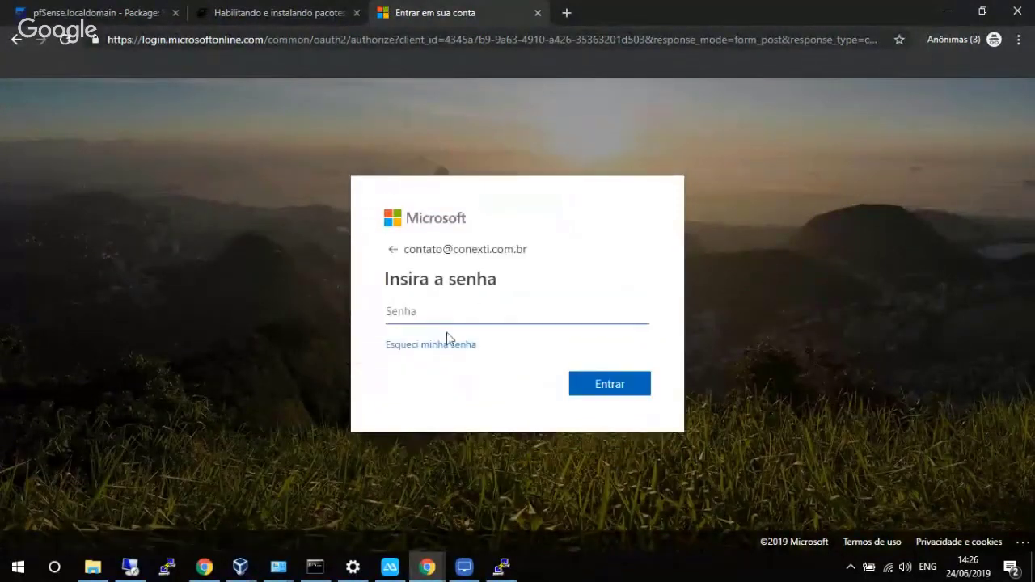
type("••••••••••")
key("Return")
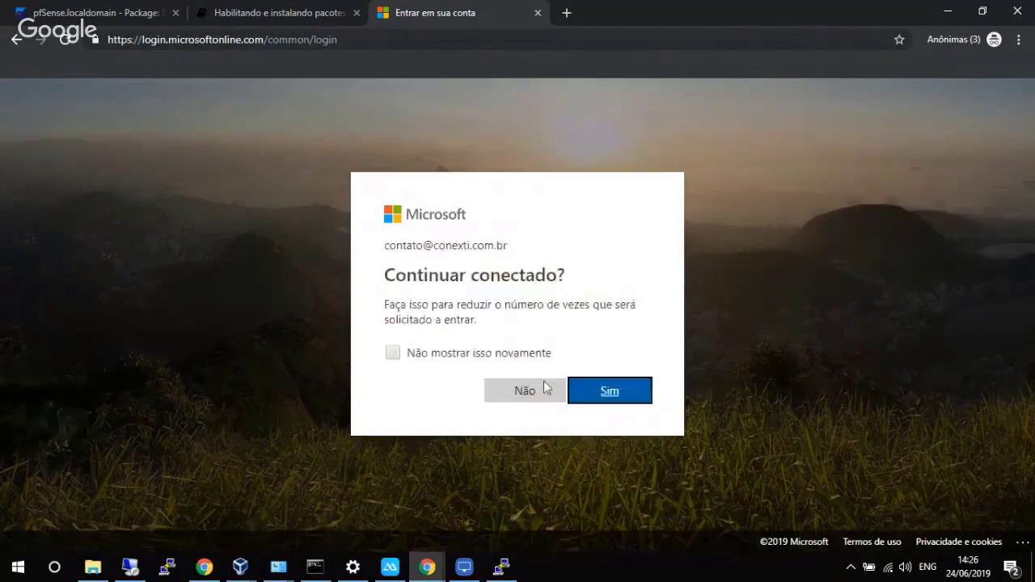
left_click(596, 391)
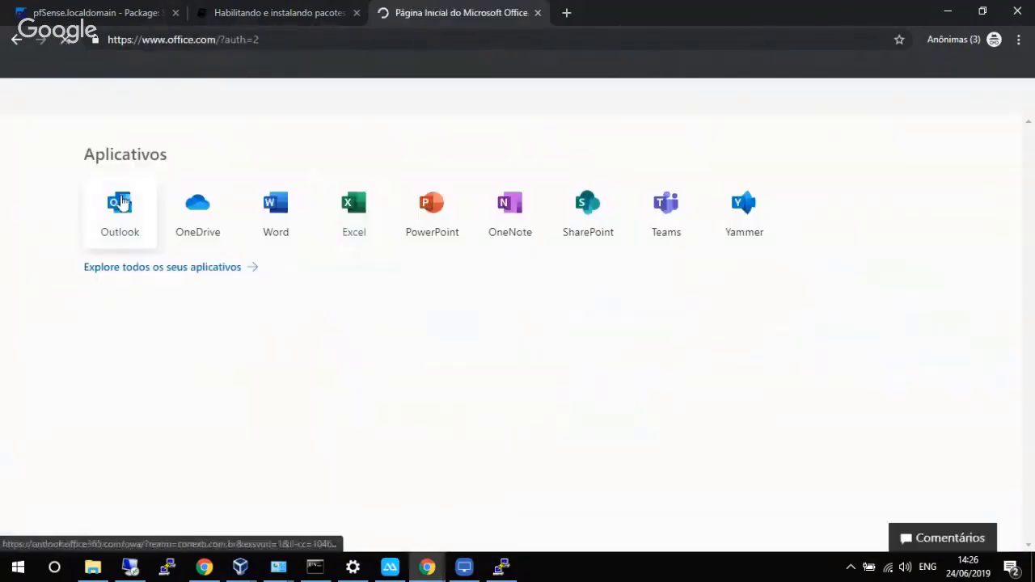
left_click(121, 202)
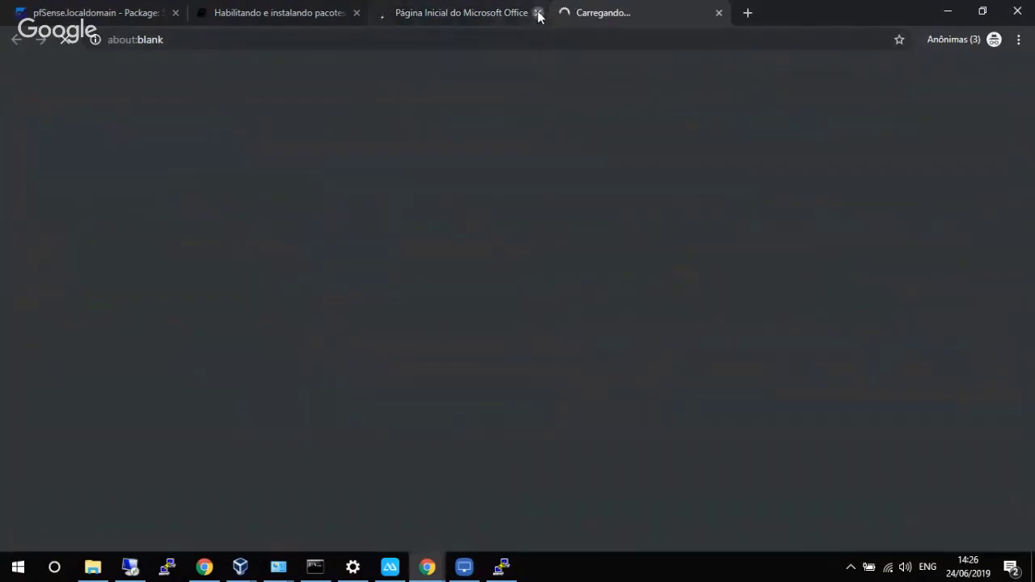
Close the Office home tab, open the UserAuth trial e-mail and copy its trial.php confirmation link.
left_click(538, 12)
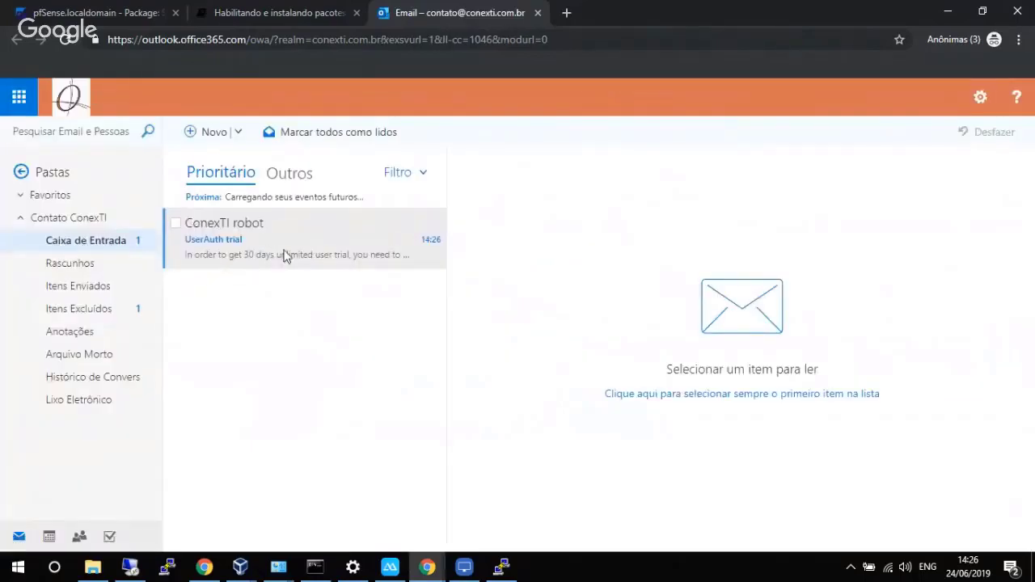
left_click(274, 245)
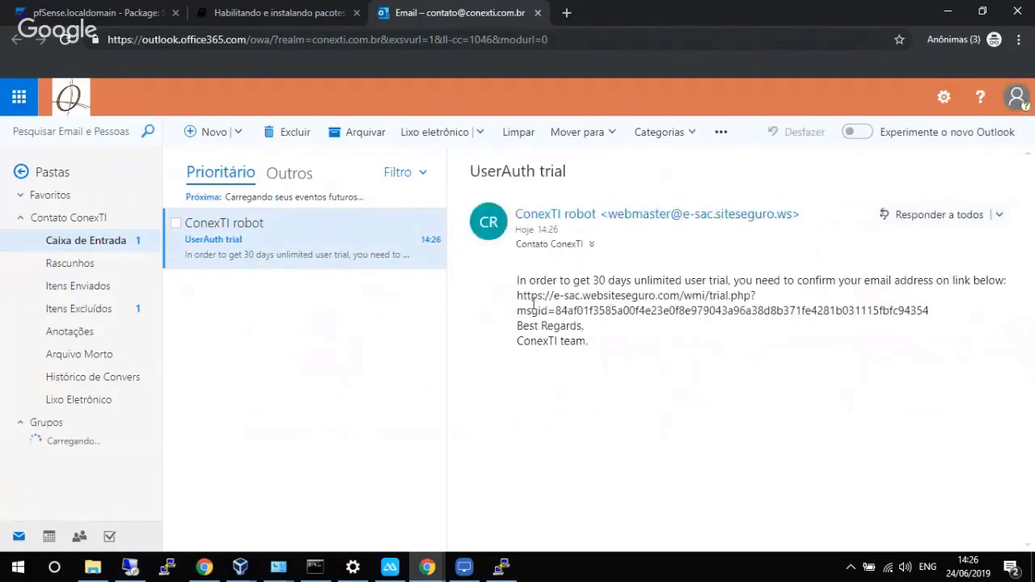
left_click_drag(520, 296, 930, 312)
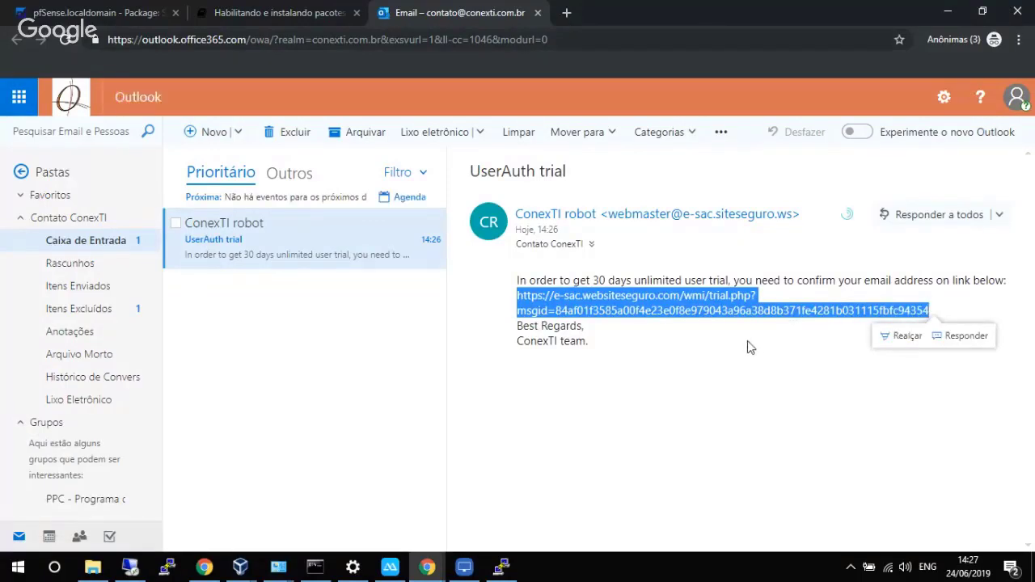
left_click(566, 19)
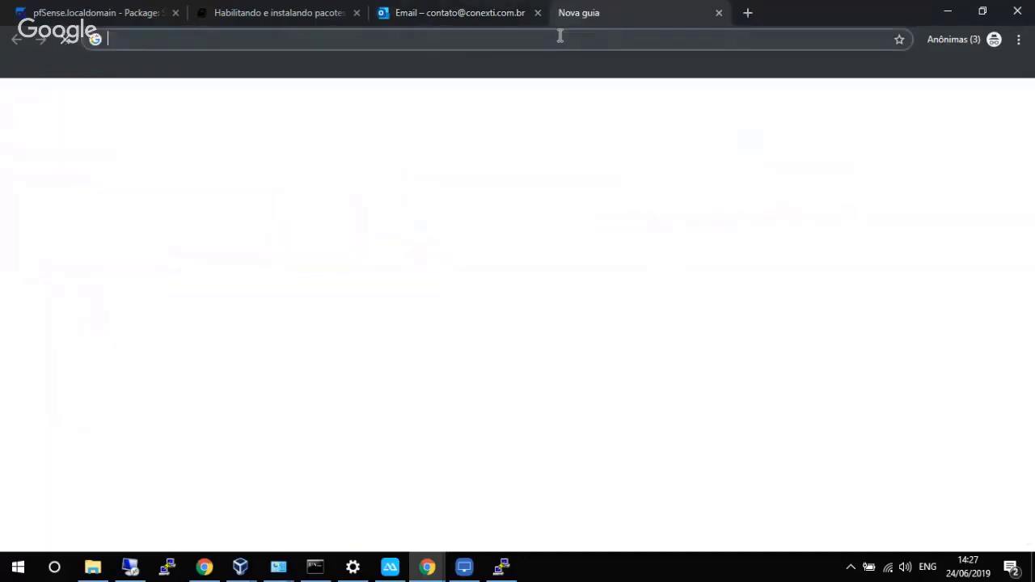
Load the pasted trial confirmation link to get 'Email successfully validated!', then return to pfSense.
key("Return")
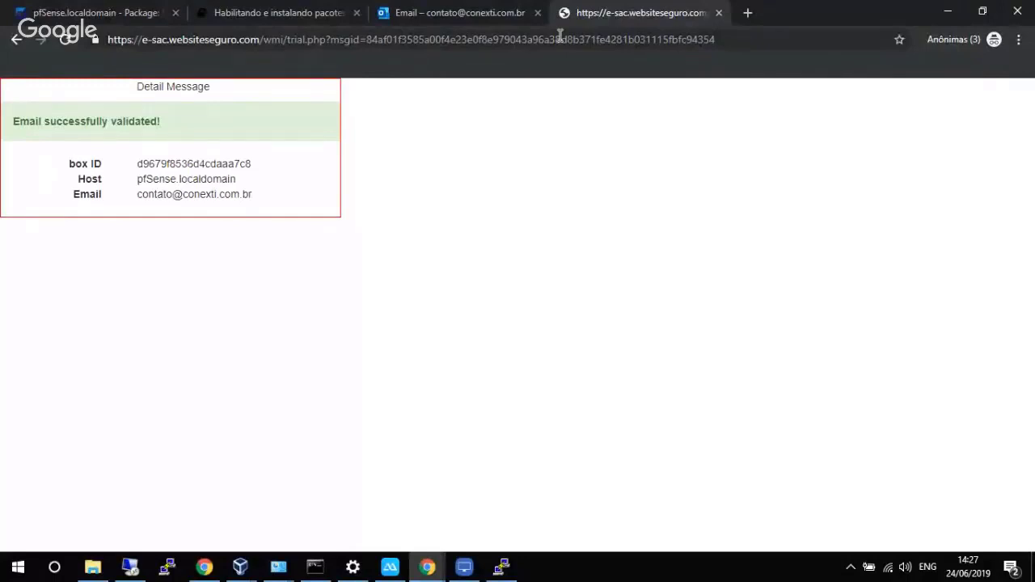
left_click(129, 10)
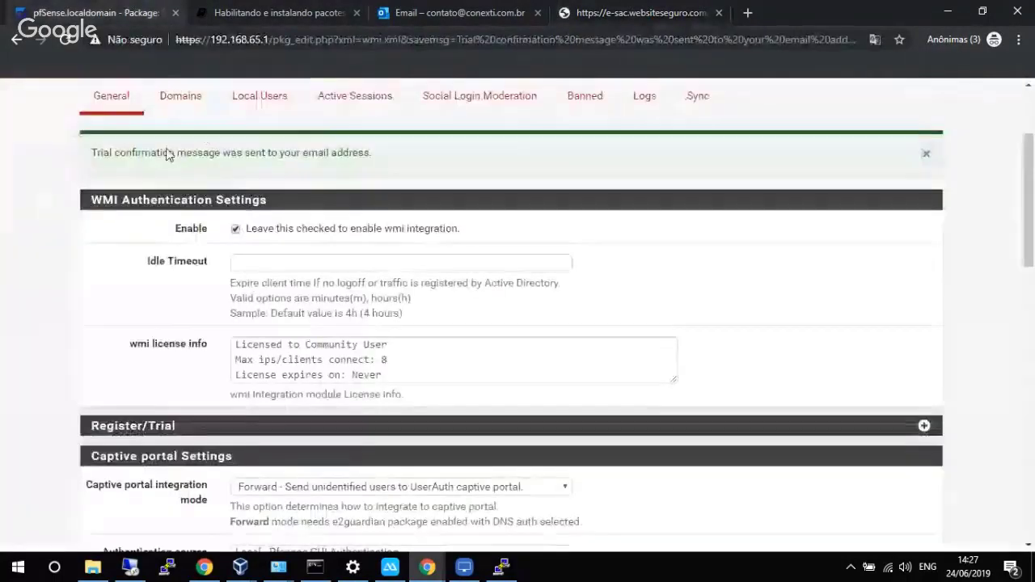
Reload the UserAuth General settings and save them.
scroll(131, 143, "up", 2)
left_click(105, 248)
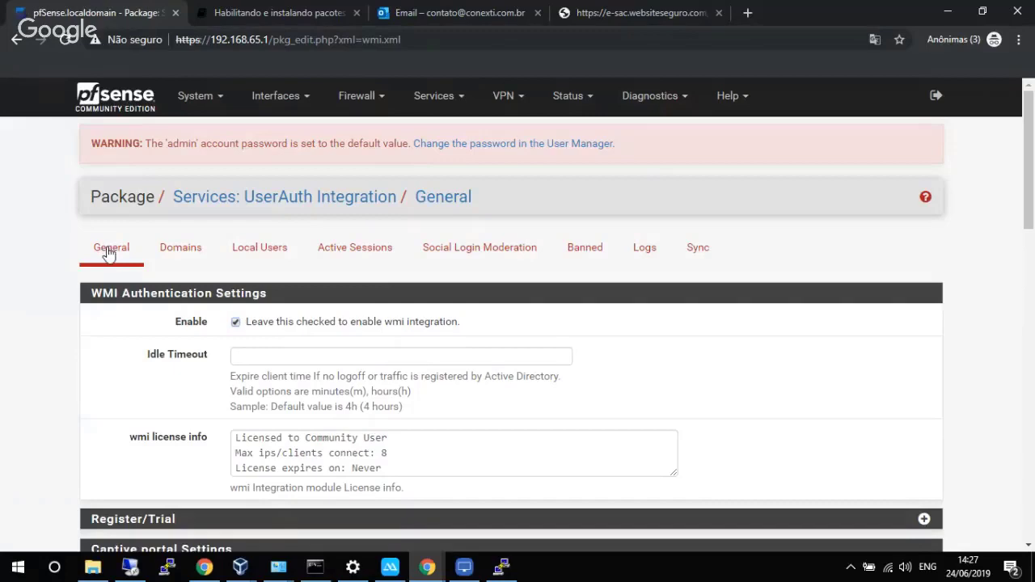
left_click(109, 251)
left_click(109, 251)
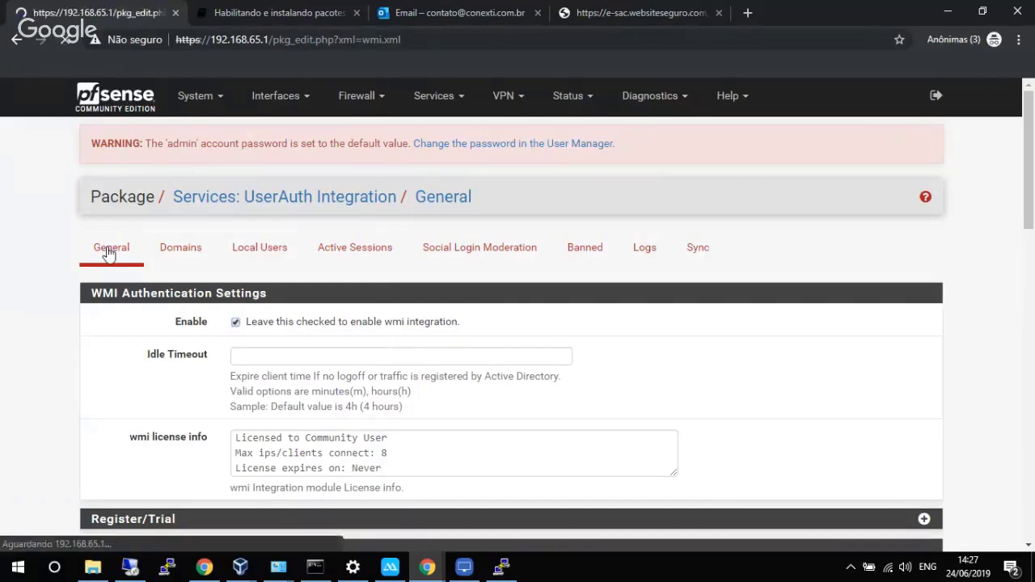
scroll(109, 252, "down", 12)
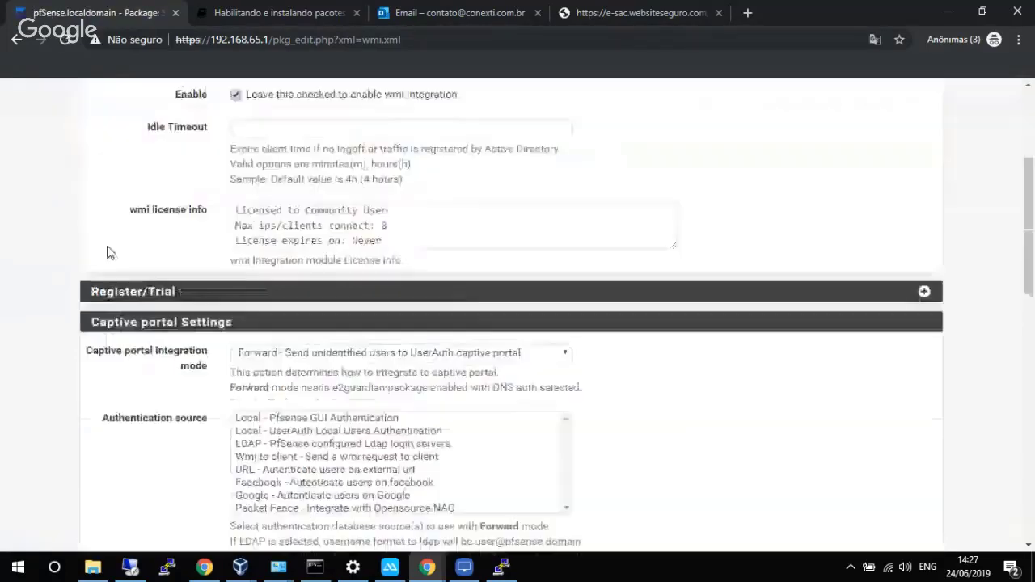
left_click(257, 471)
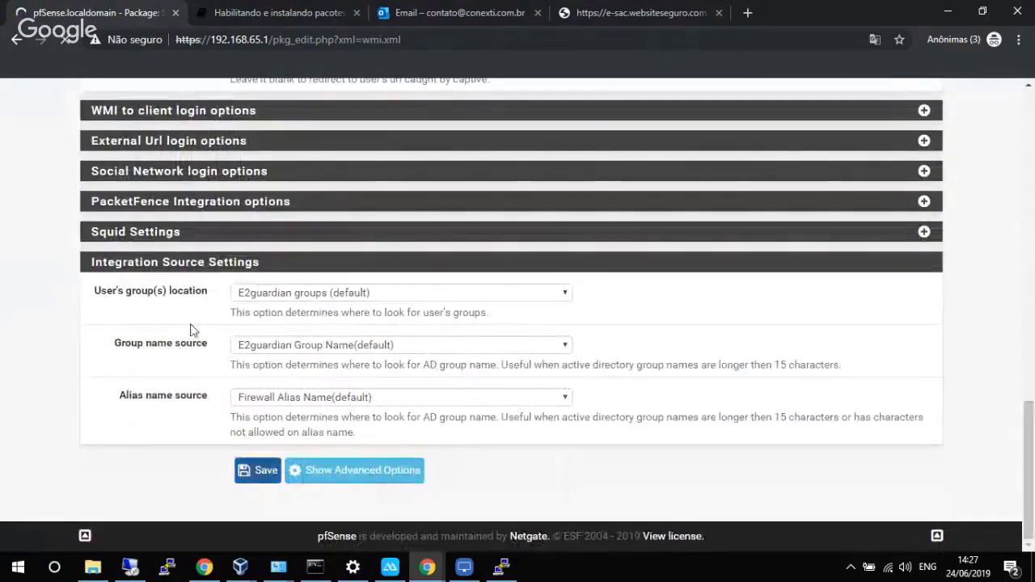
Reload General and review the license info: Licensed to ConexTI, 8 clients, expired 2019-06-20.
left_click(102, 251)
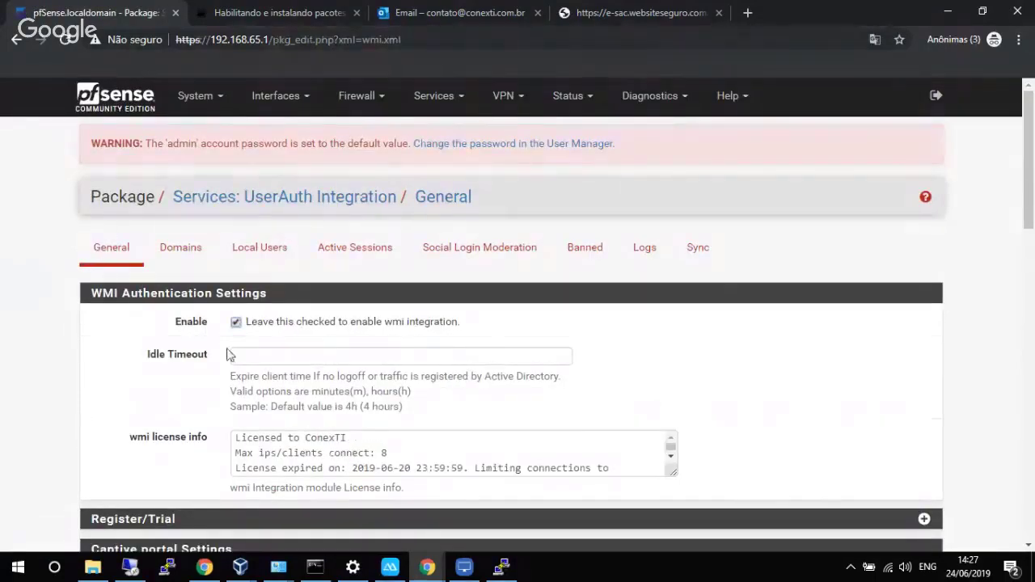
scroll(423, 353, "down", 2)
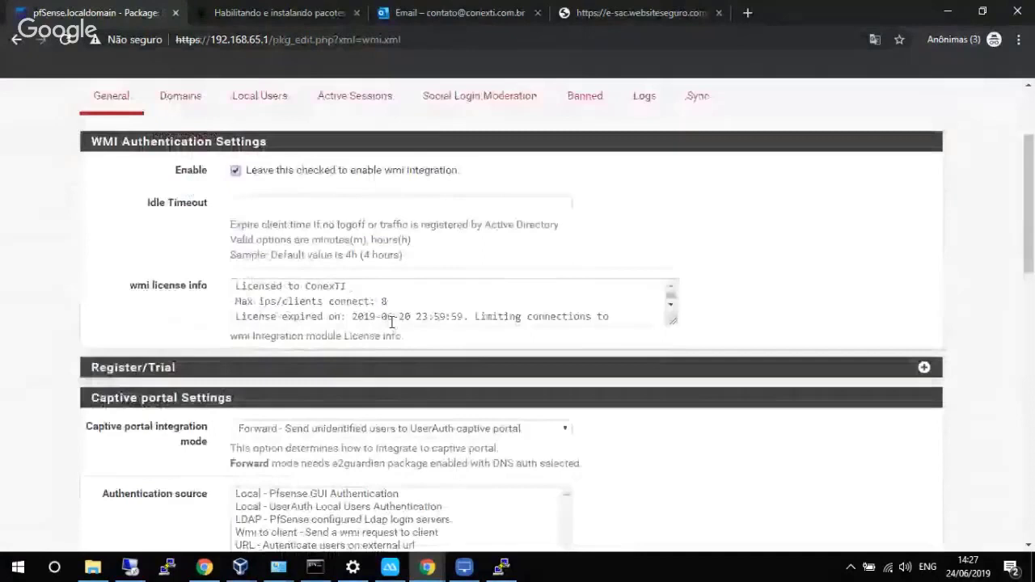
left_click(670, 307)
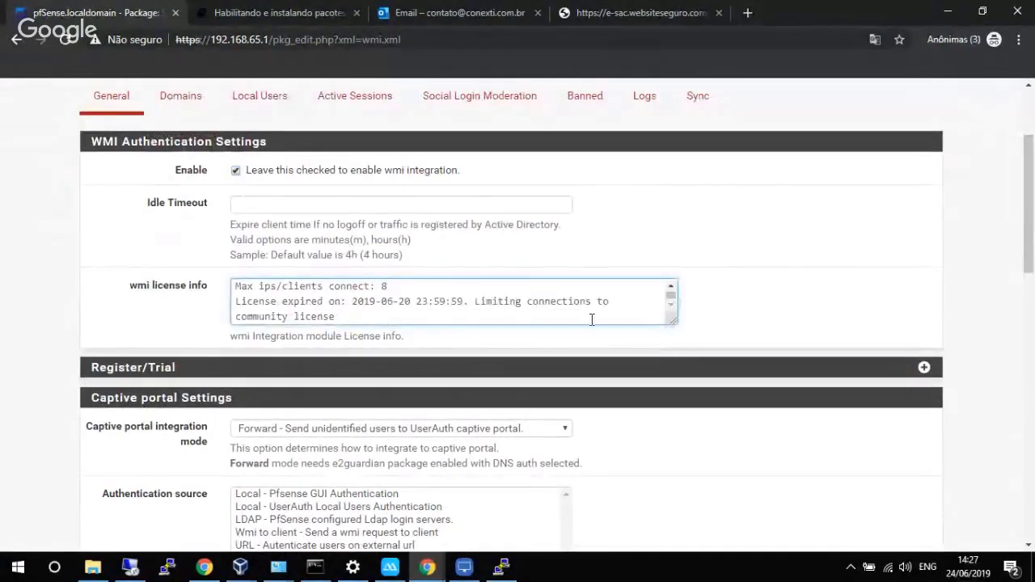
left_click_drag(469, 300, 535, 320)
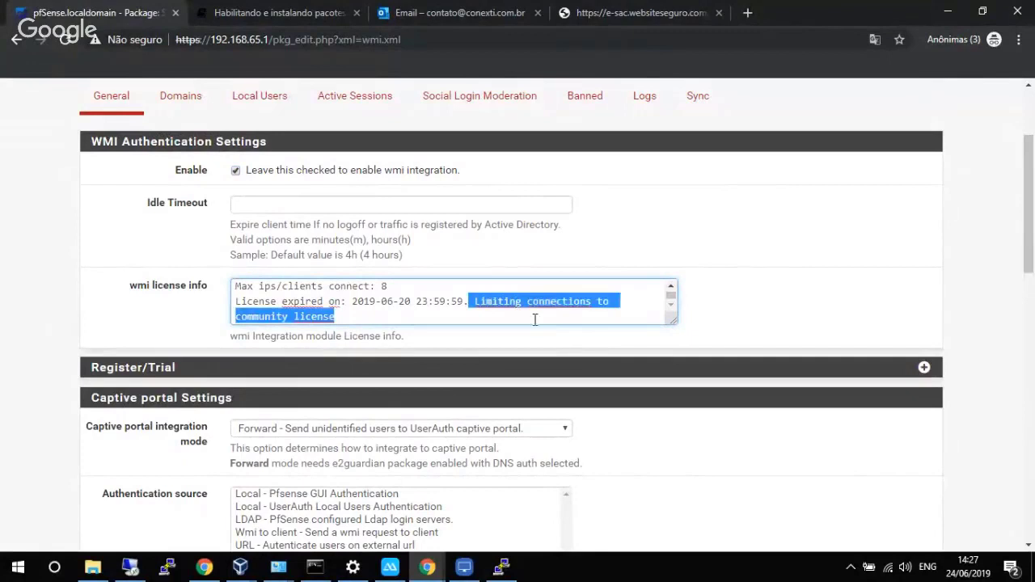
left_click_drag(277, 301, 441, 303)
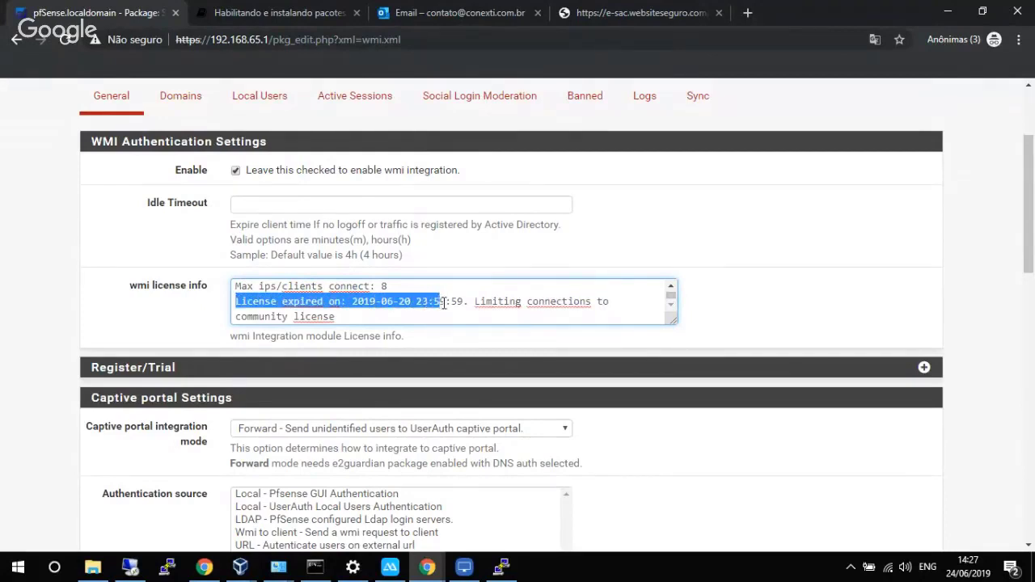
left_click(442, 302)
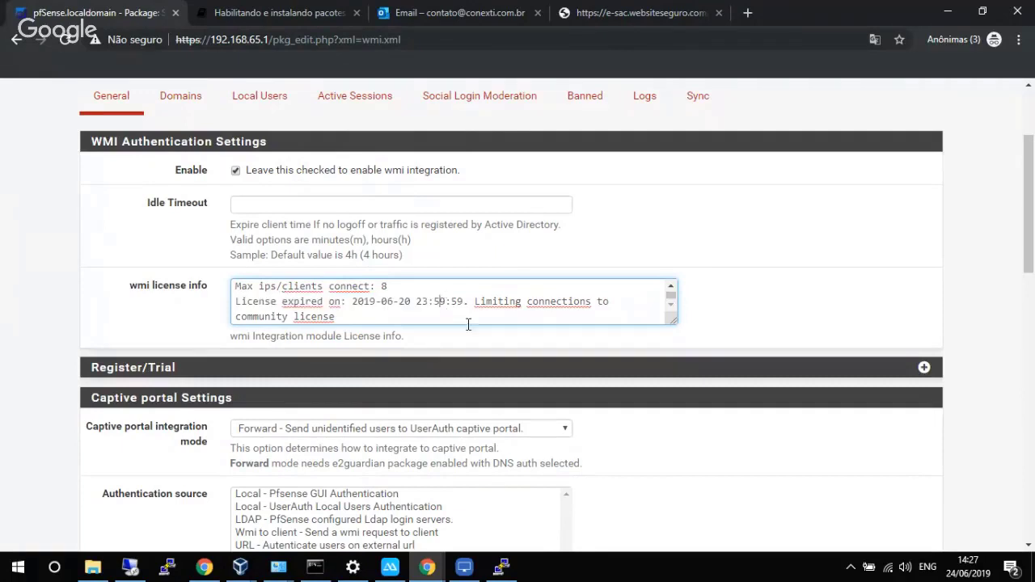
left_click(671, 288)
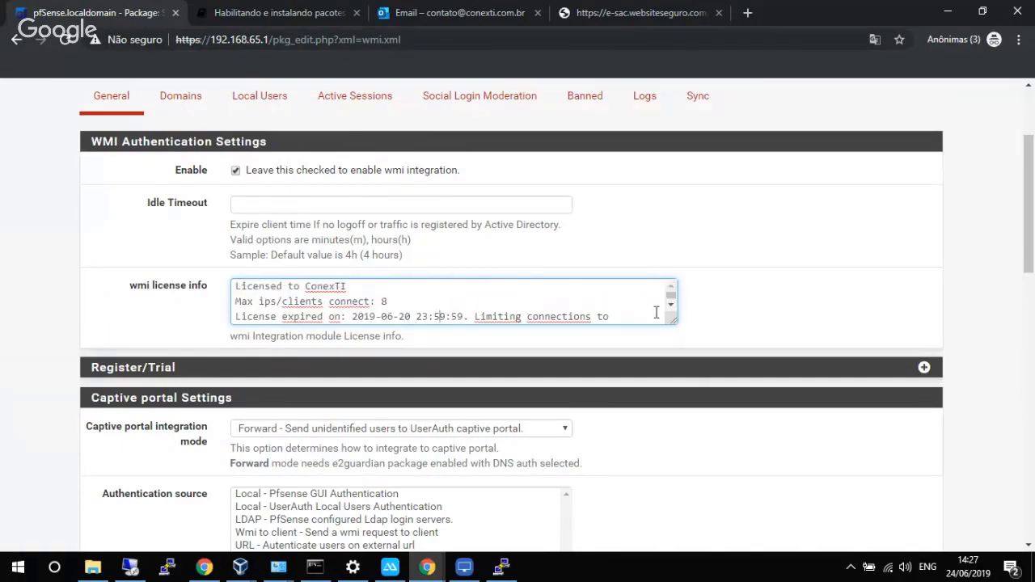
left_click(671, 305)
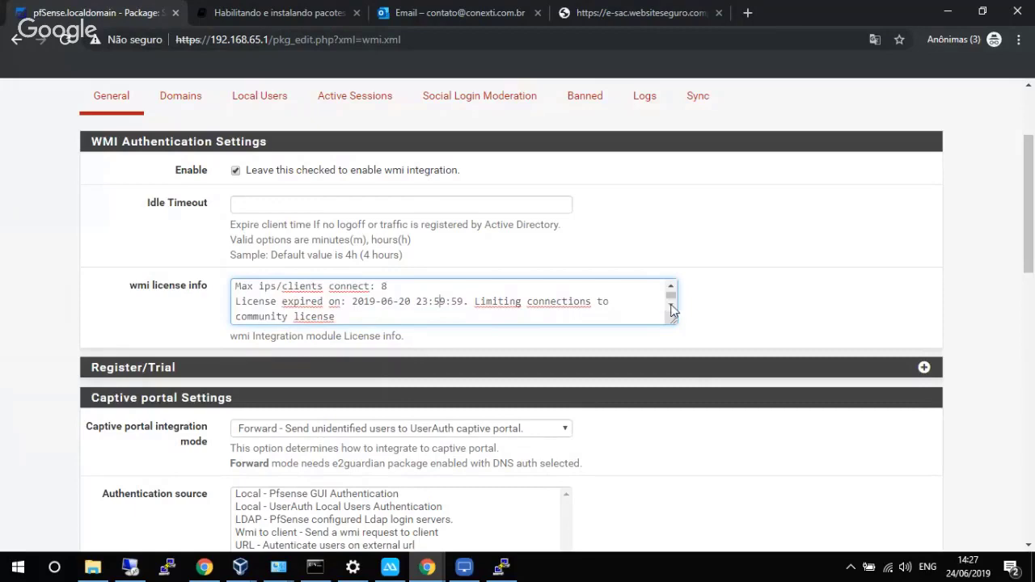
scroll(491, 338, "down", 1)
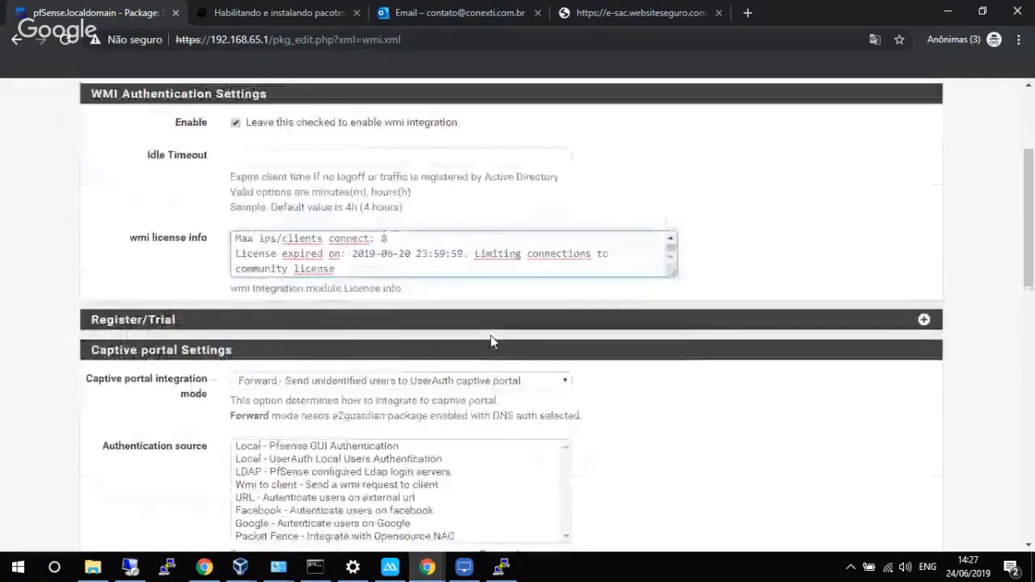
scroll(491, 338, "up", 1)
scroll(1031, 222, "up", 2)
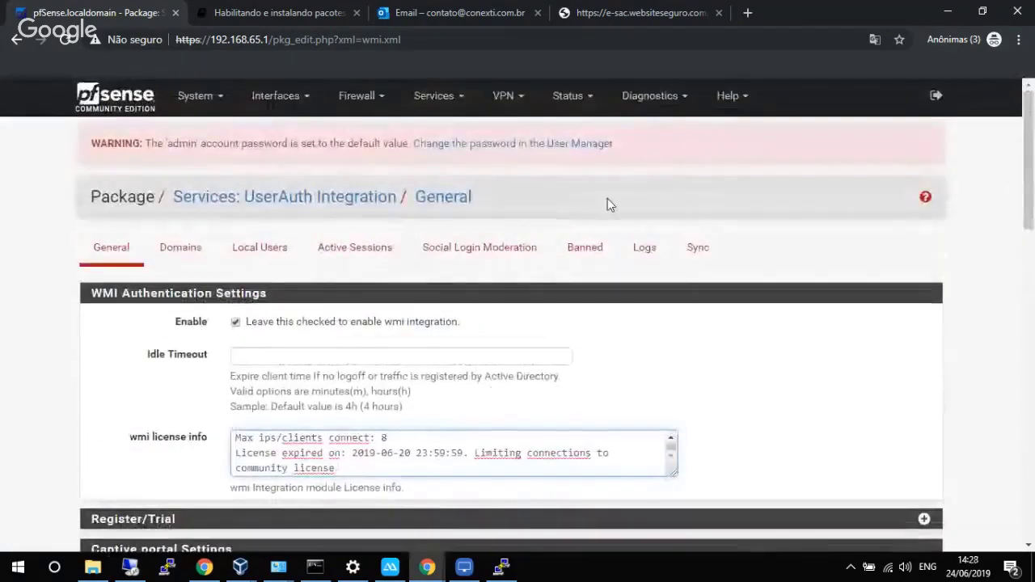
left_click(120, 98)
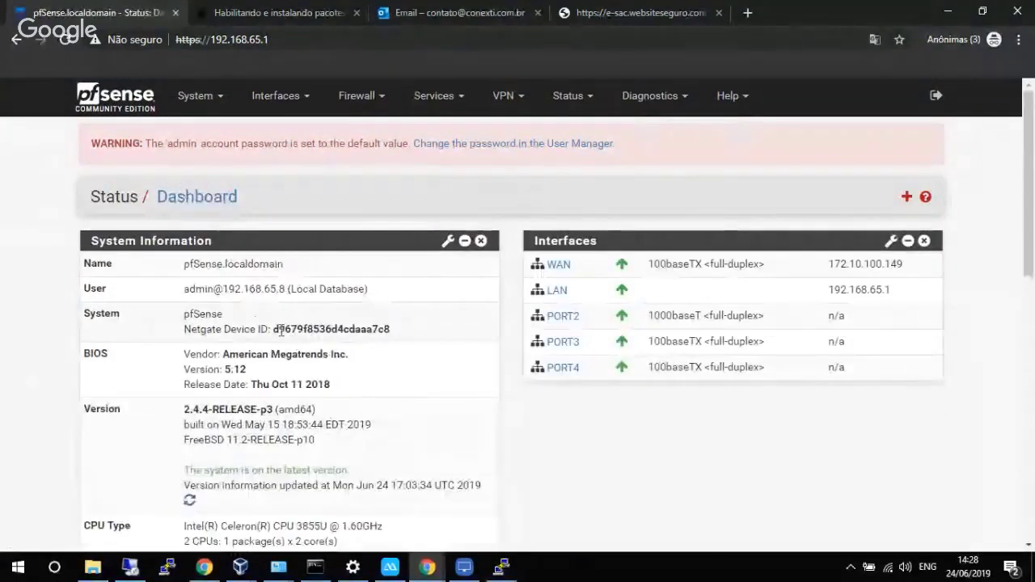
left_click_drag(275, 328, 391, 324)
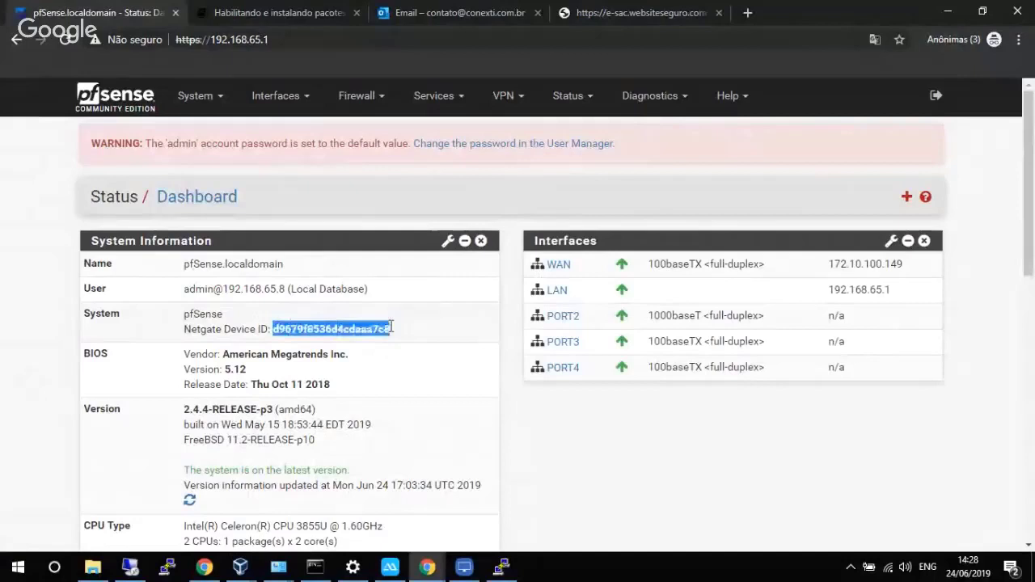
left_click(434, 96)
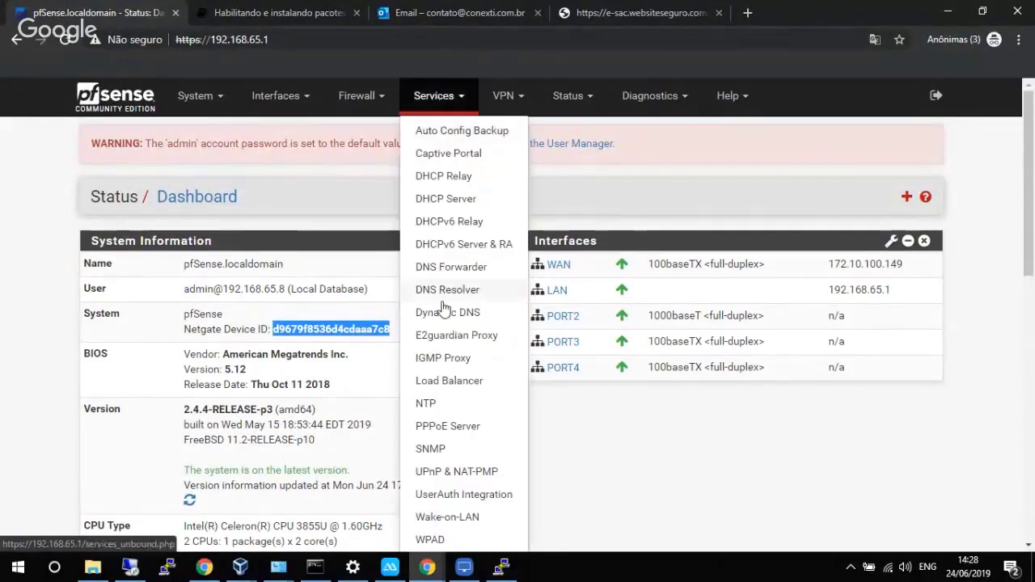
left_click(479, 499)
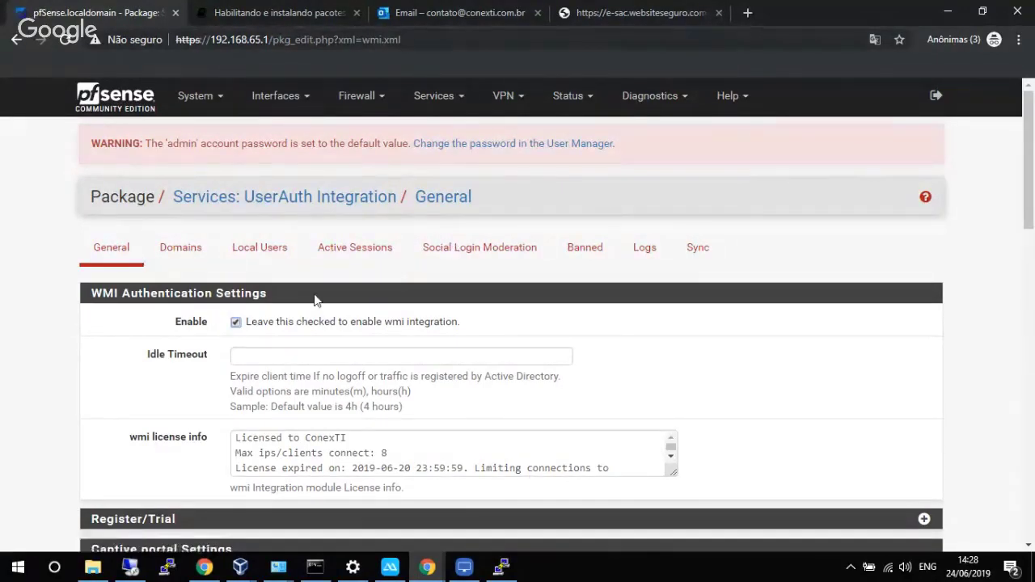
scroll(1030, 205, "down", 2)
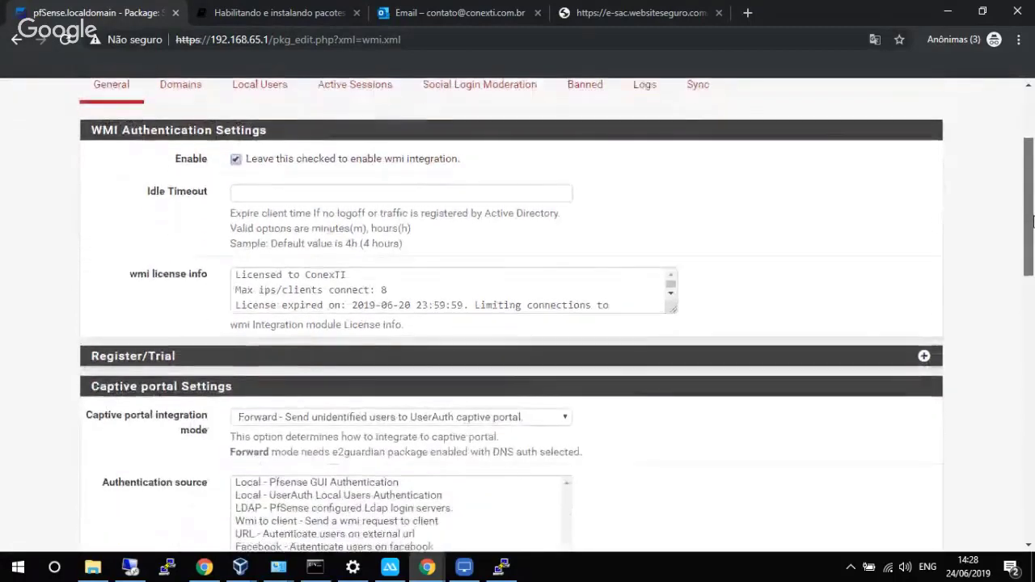
left_click_drag(1030, 205, 1030, 173)
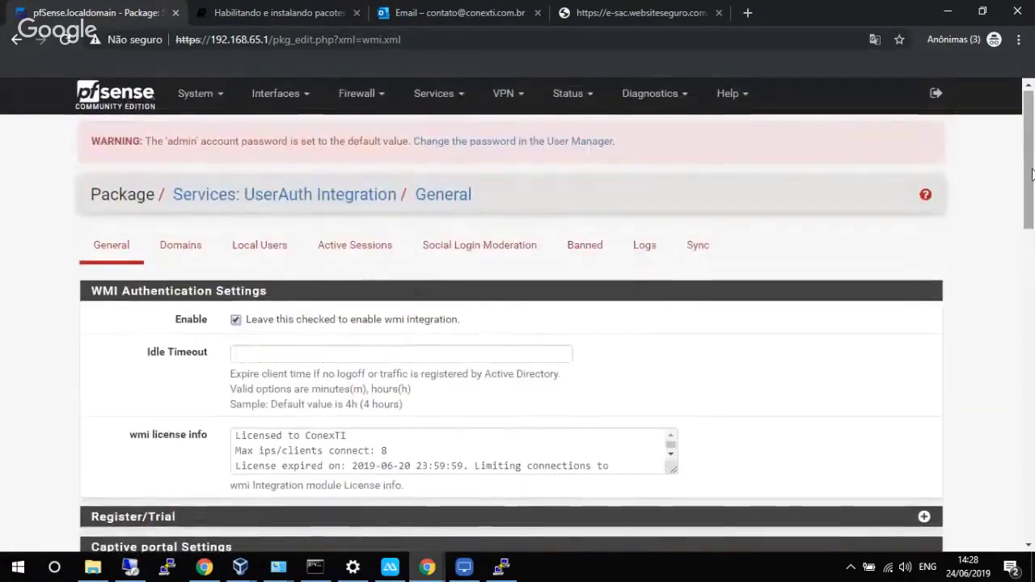
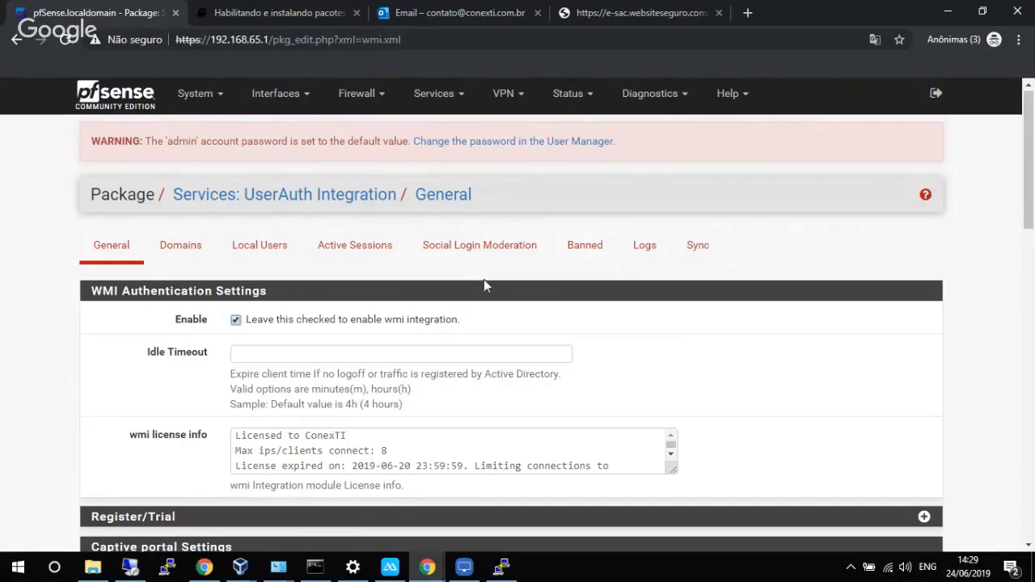
Select pfSense GUI, UserAuth local users and LDAP as the Captive portal authentication sources.
left_click_drag(1028, 182, 1029, 304)
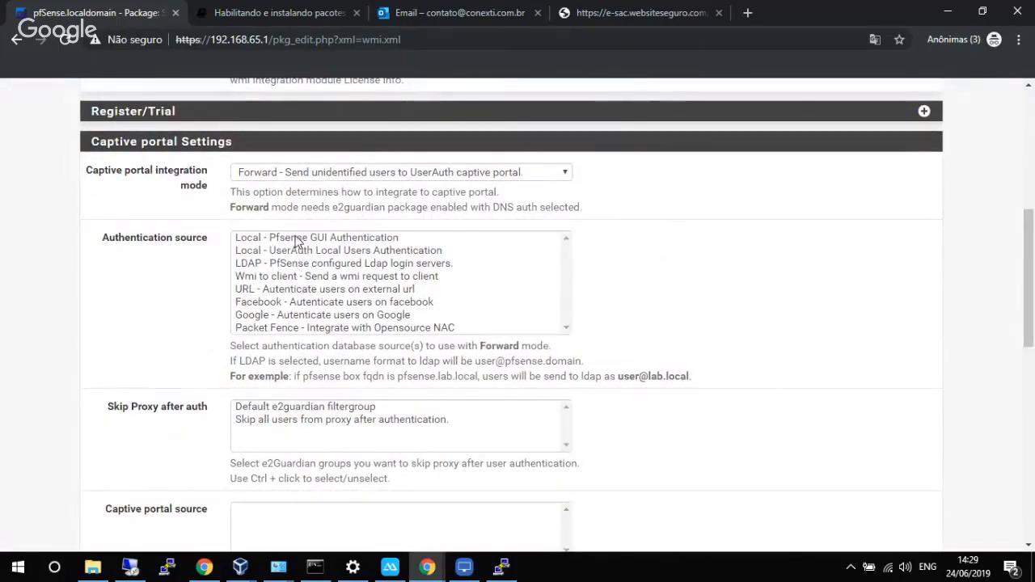
left_click_drag(298, 241, 296, 271)
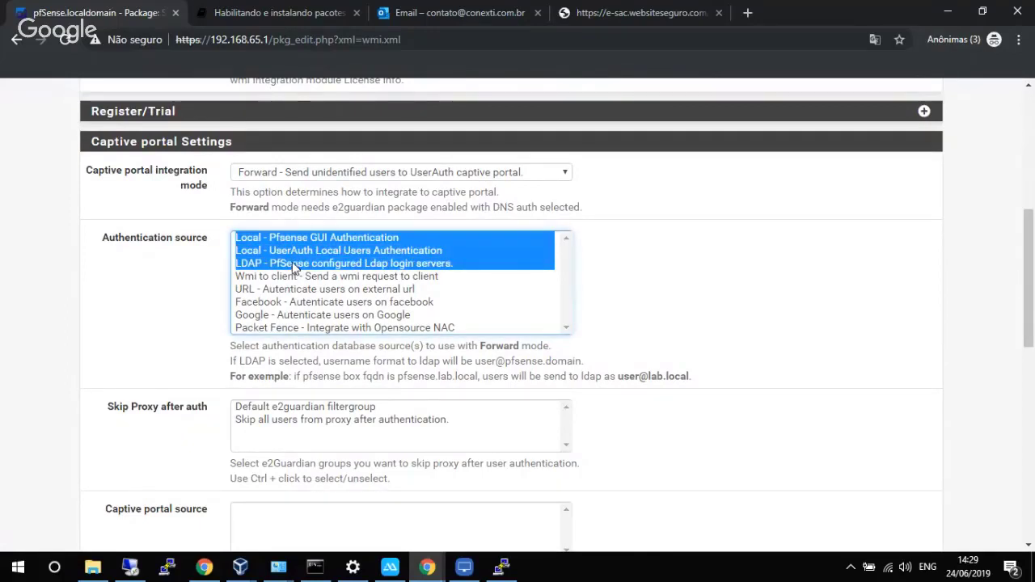
left_click(299, 249)
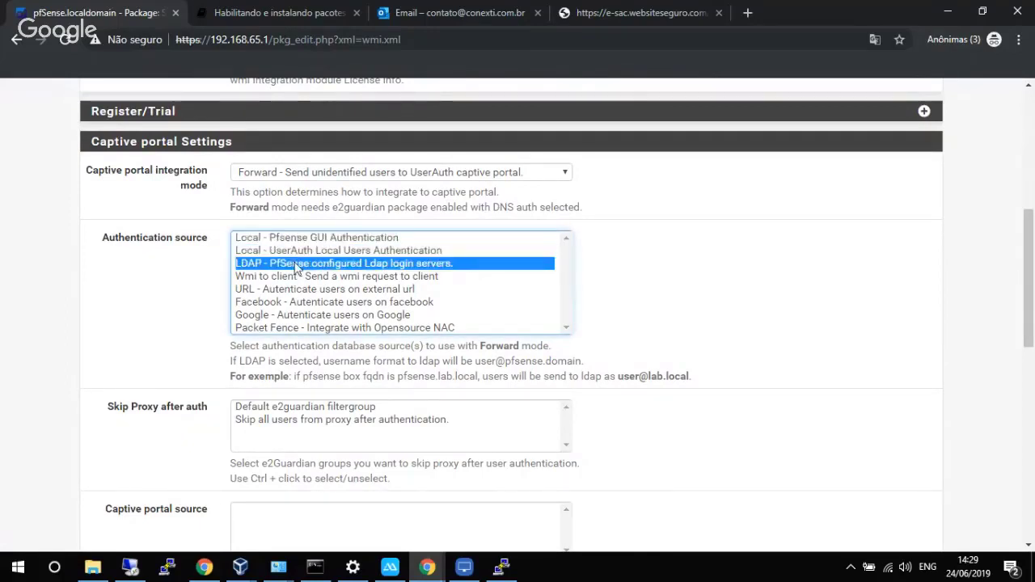
left_click(295, 264)
left_click(294, 251, "ctrl")
left_click(293, 240, "ctrl")
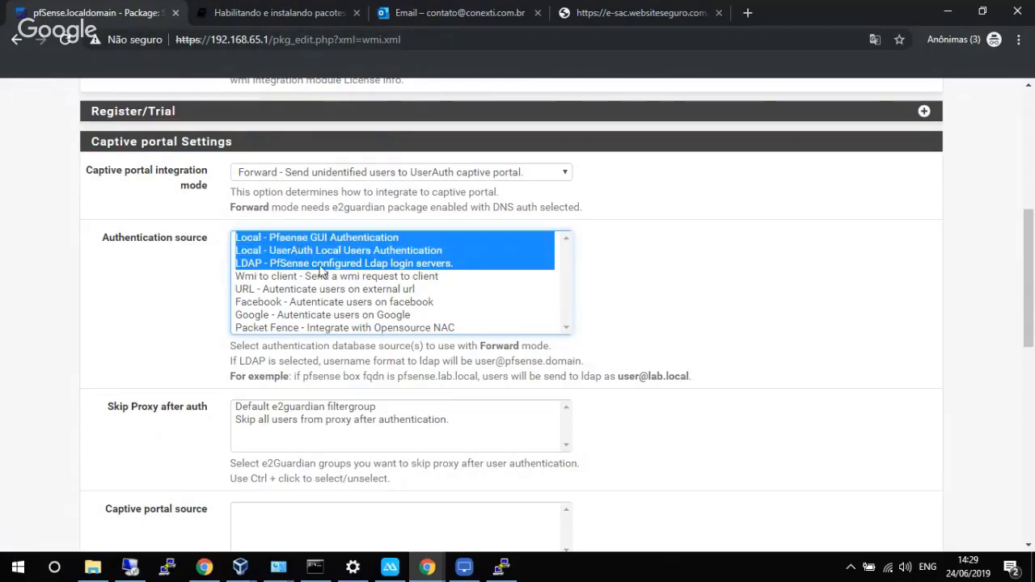
Set the Idle Timeout to 4h.
scroll(654, 267, "up", 1)
scroll(654, 268, "up", 2)
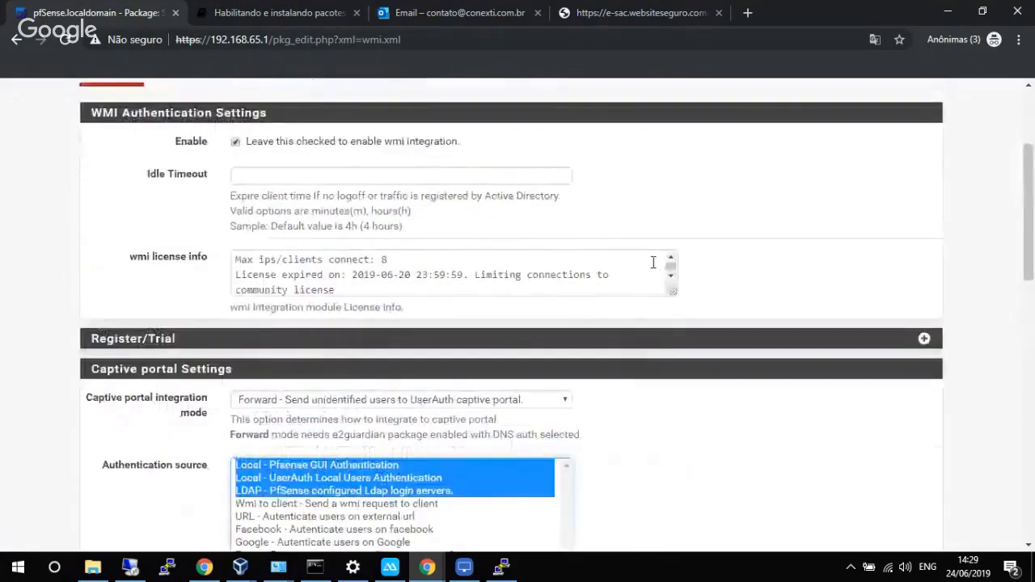
left_click(399, 176)
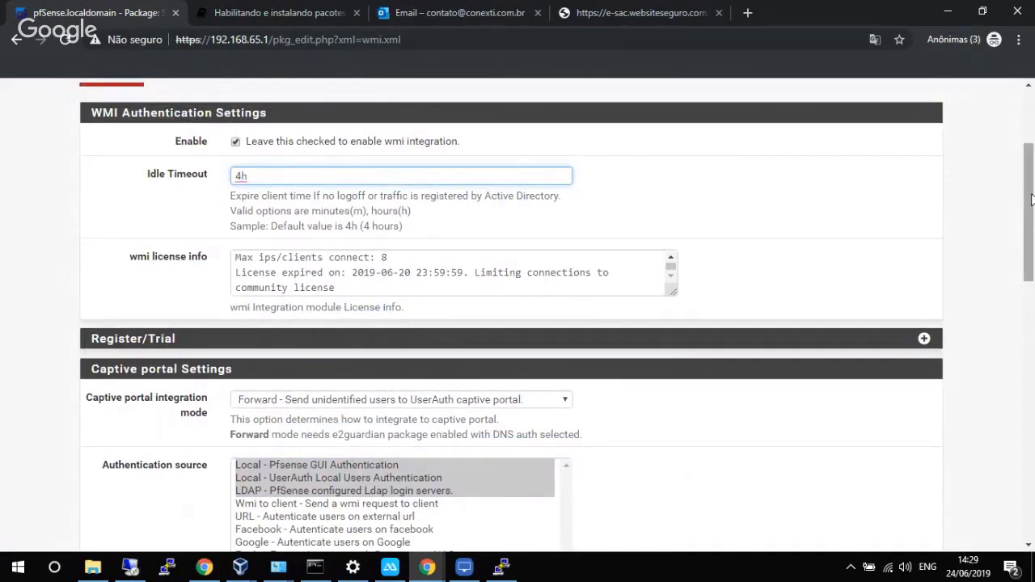
left_click_drag(1031, 200, 1019, 381)
left_click(367, 241)
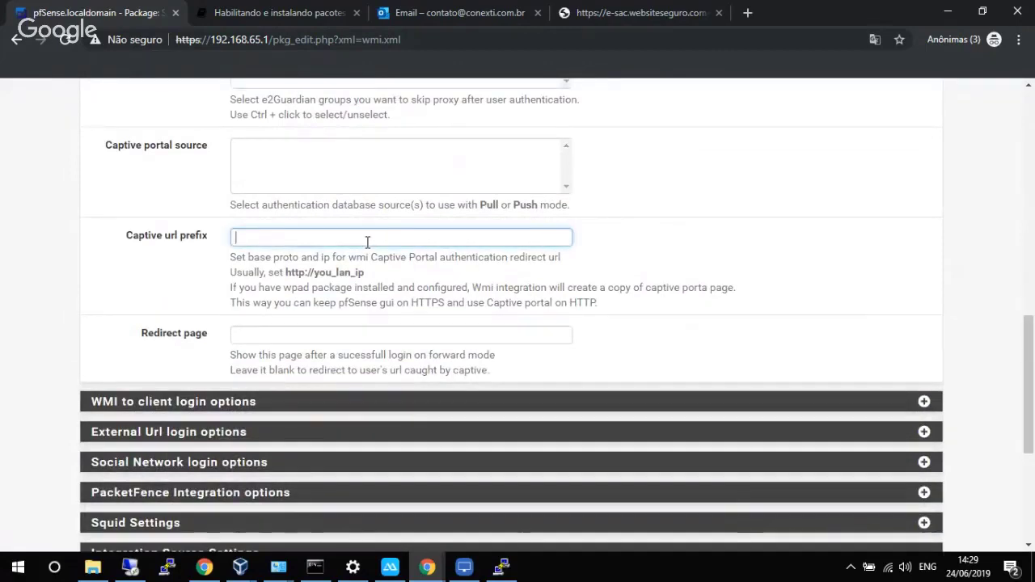
type("h")
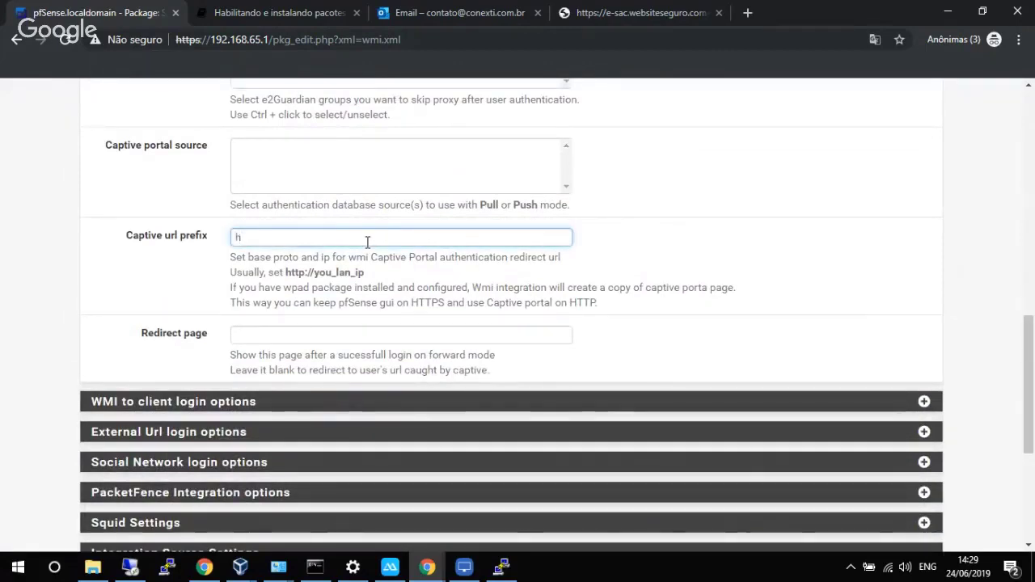
type("ttp")
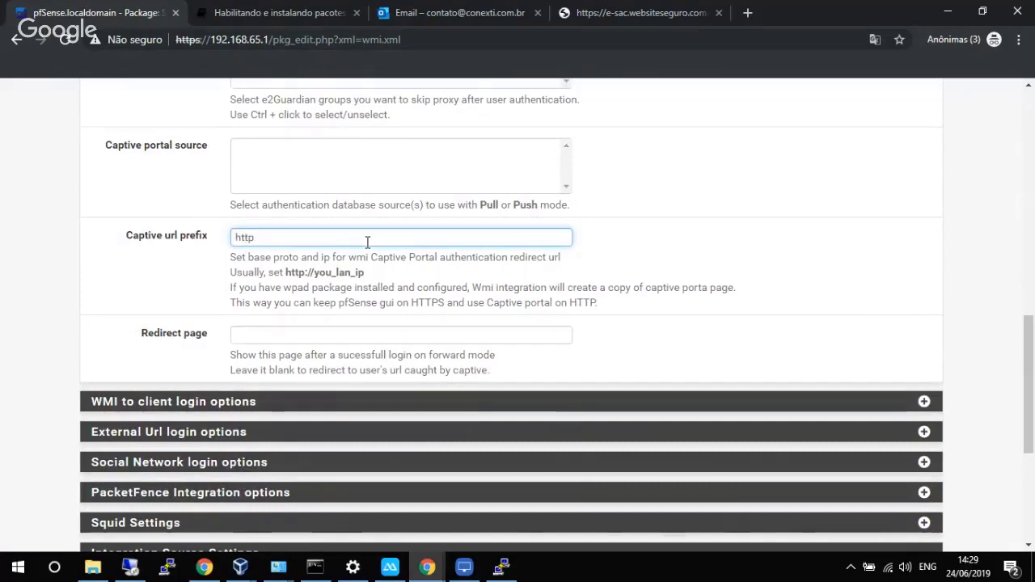
type("://")
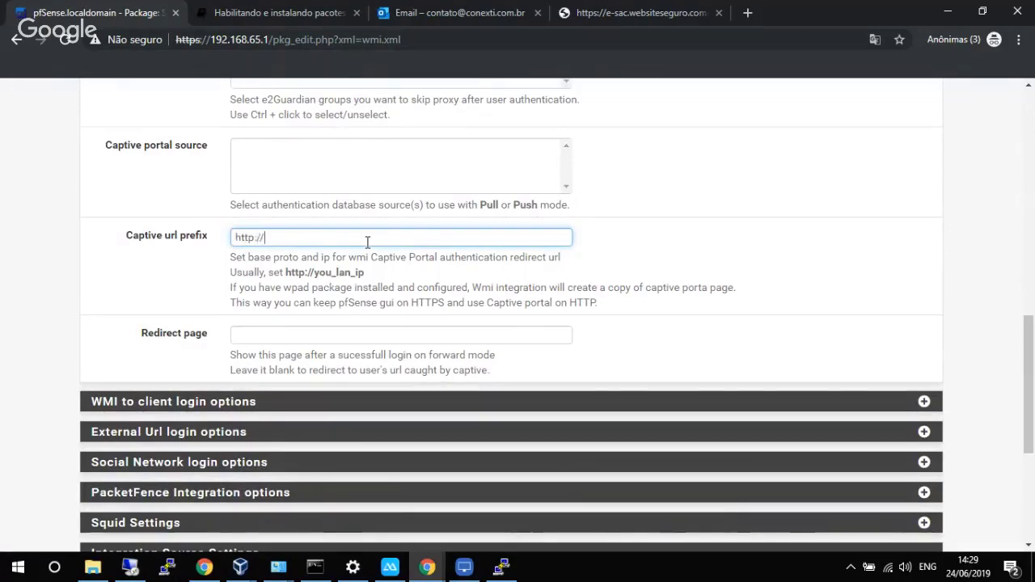
type("192")
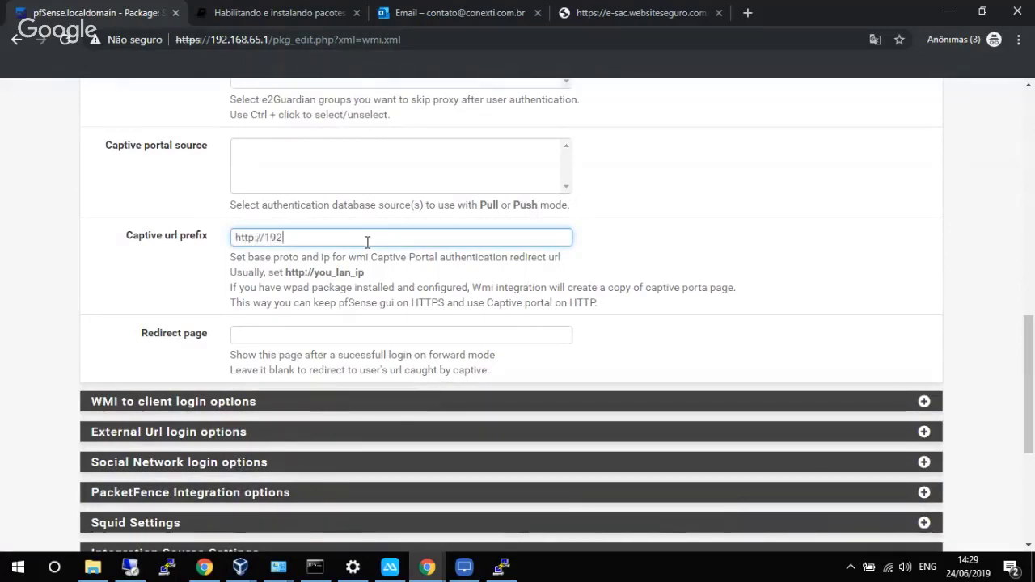
type(".168.")
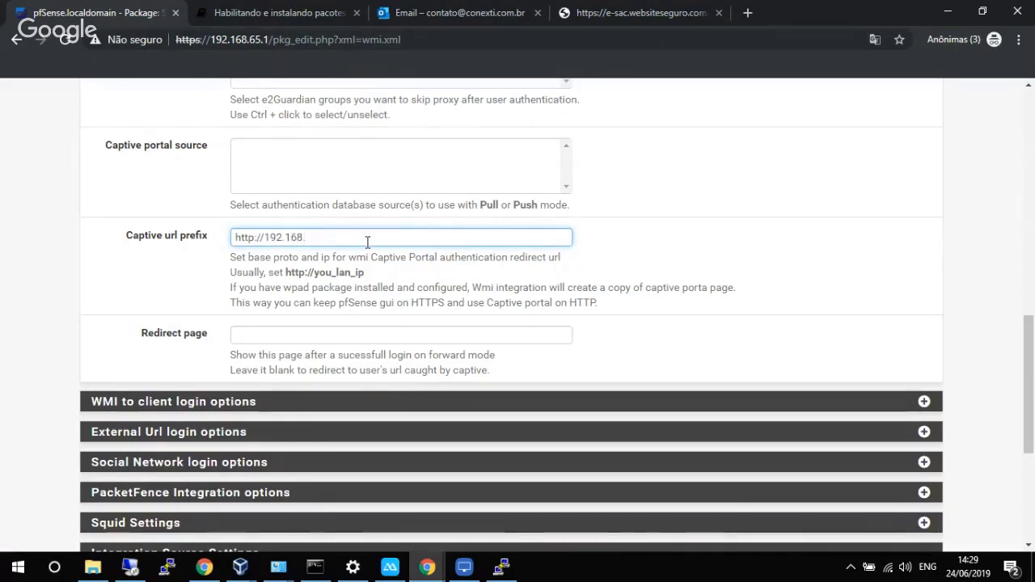
type("65.1")
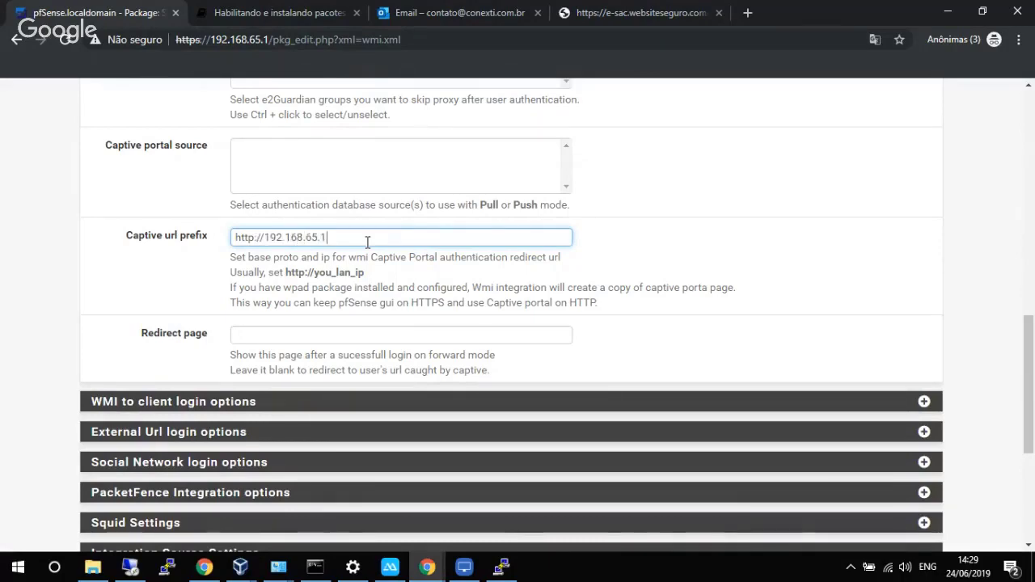
scroll(552, 238, "down", 3)
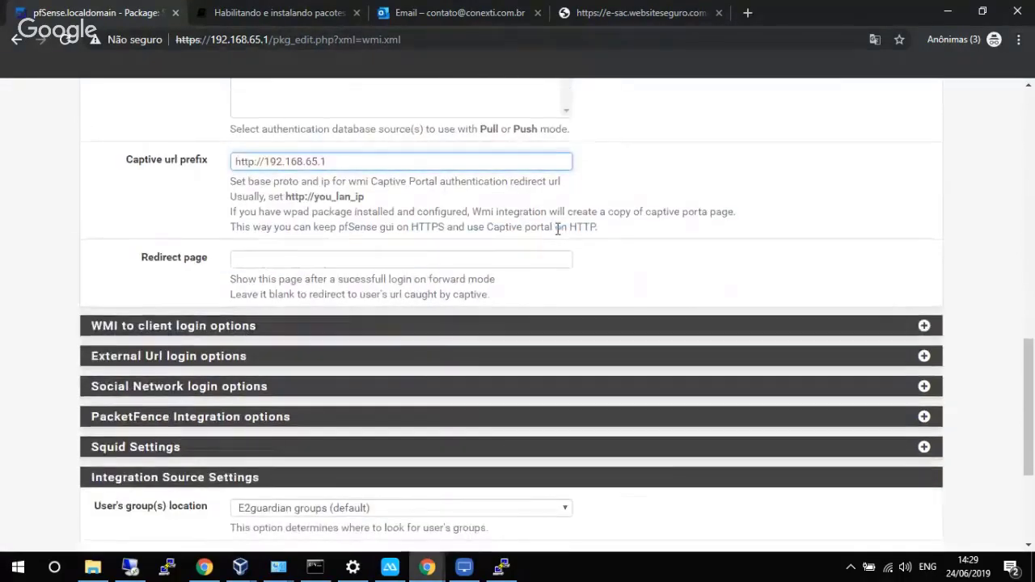
scroll(552, 237, "down", 1)
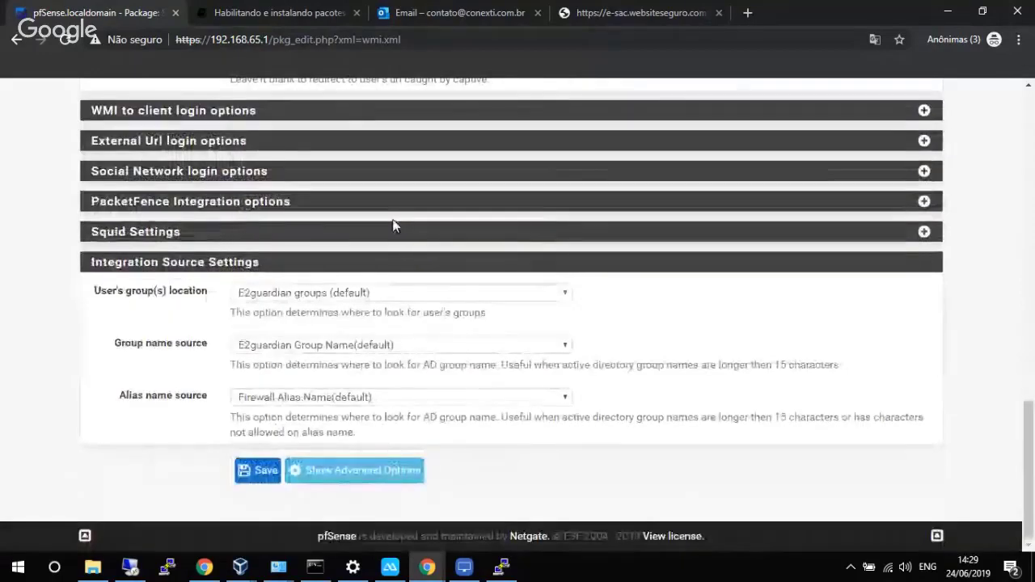
left_click(253, 477)
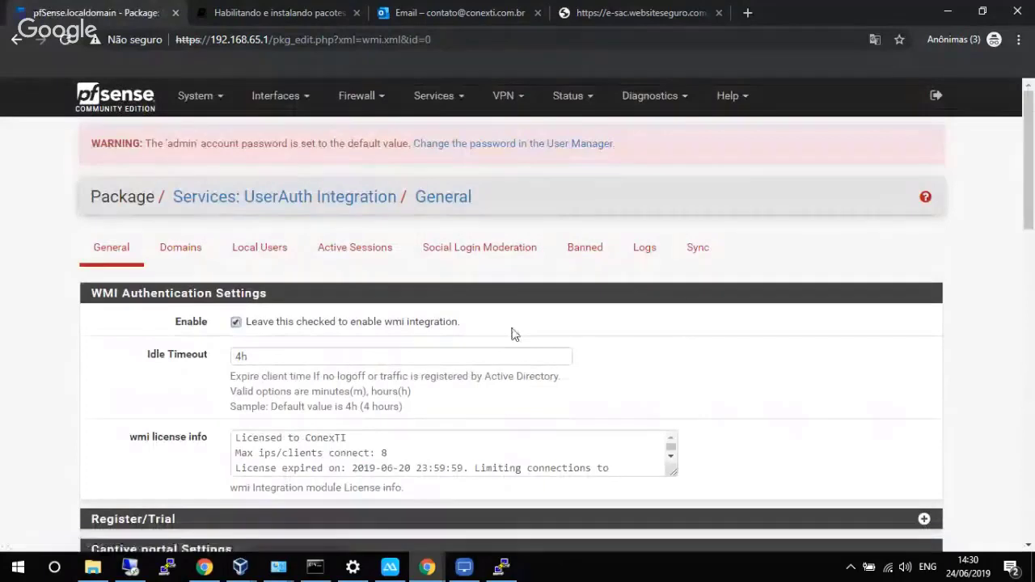
Add a new enabled WMI domain named LAB.
left_click(192, 251)
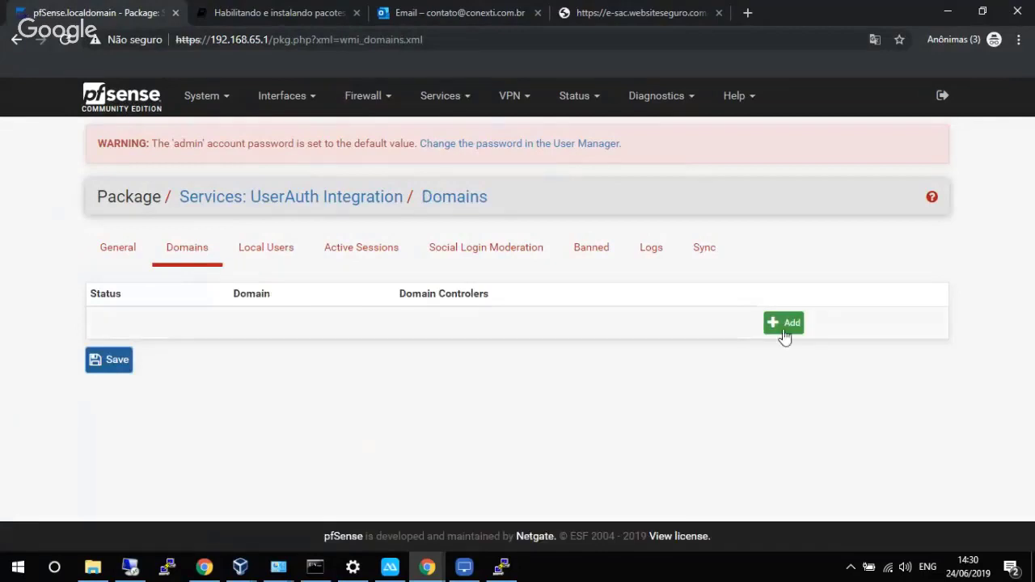
left_click(784, 324)
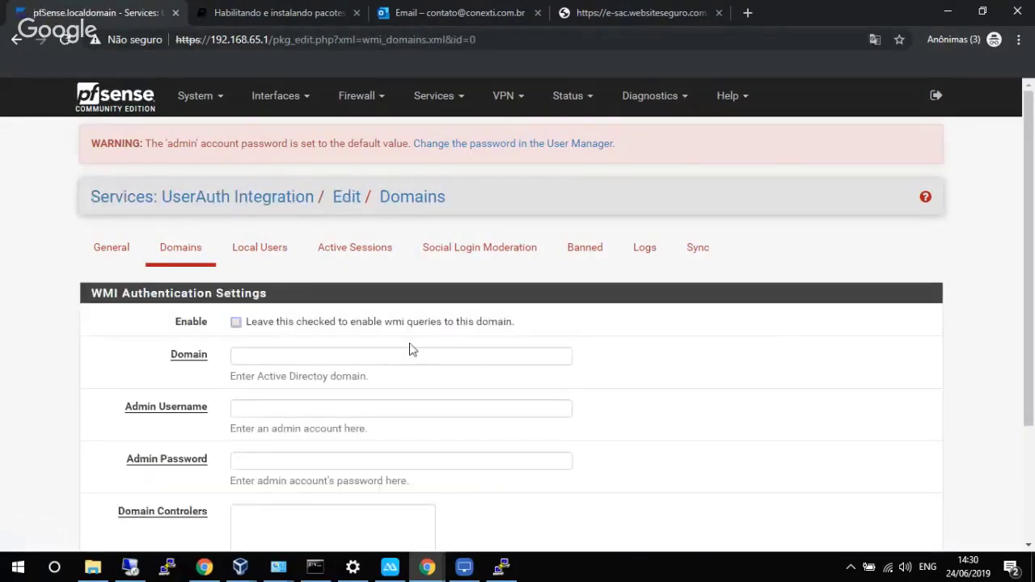
left_click(379, 324)
scroll(443, 345, "down", 2)
left_click(387, 205)
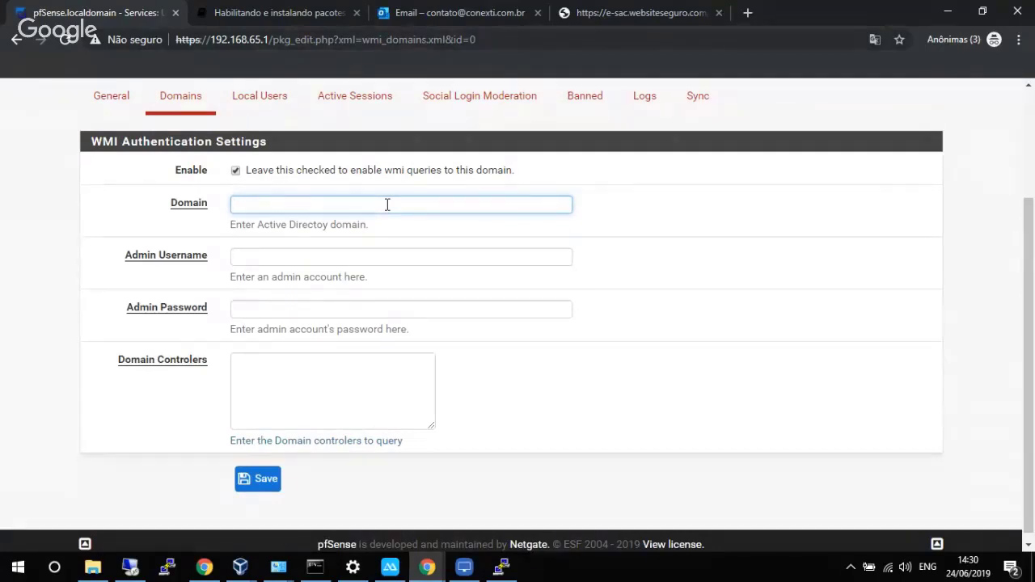
type("LAB")
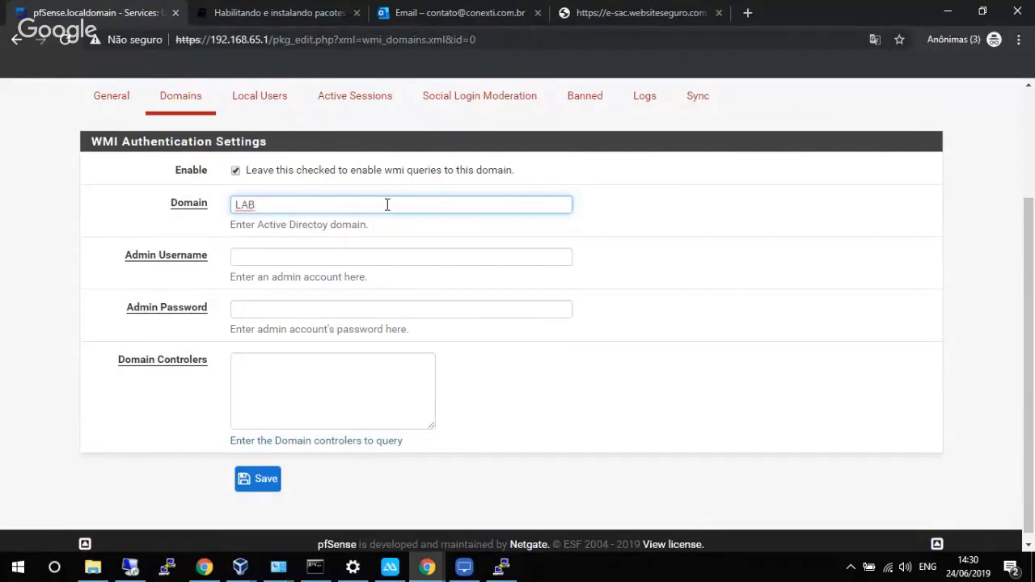
Fill in the domain admin username and password.
key("Tab")
type("administ")
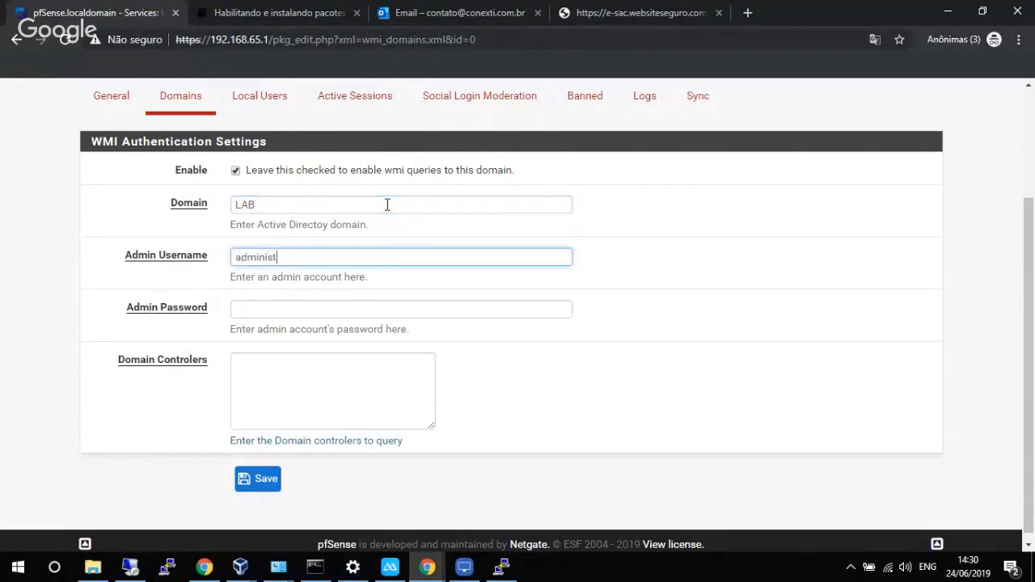
type("rador")
key("Tab")
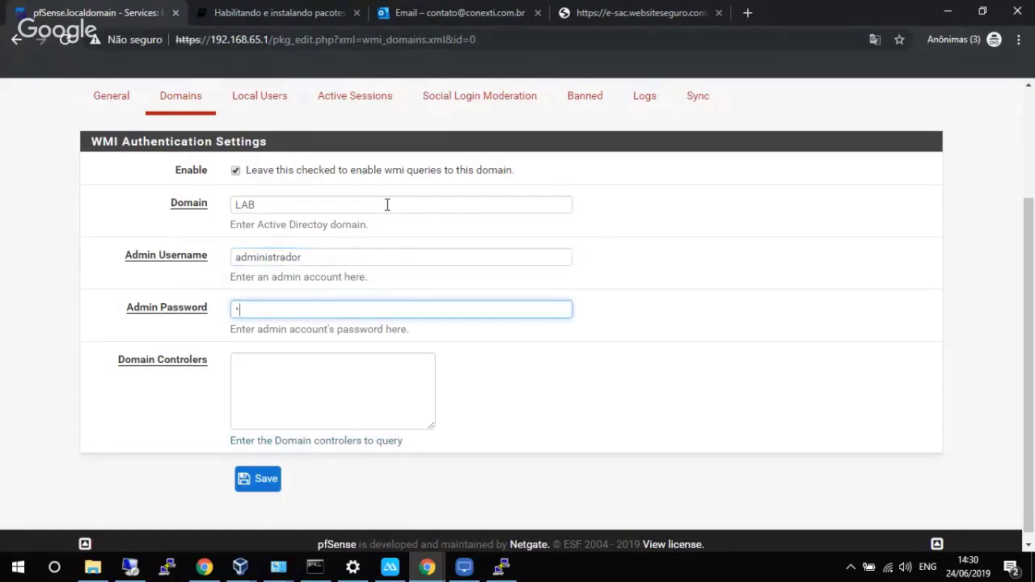
Set 192.168.65.1 as the only domain controller and save the LAB domain.
key("Tab")
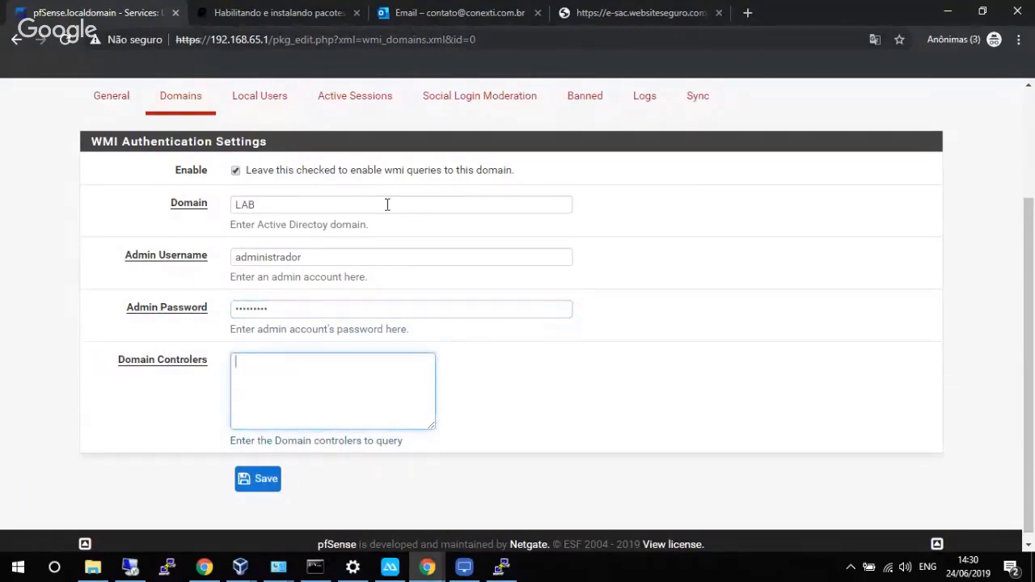
type("192.168.65.1")
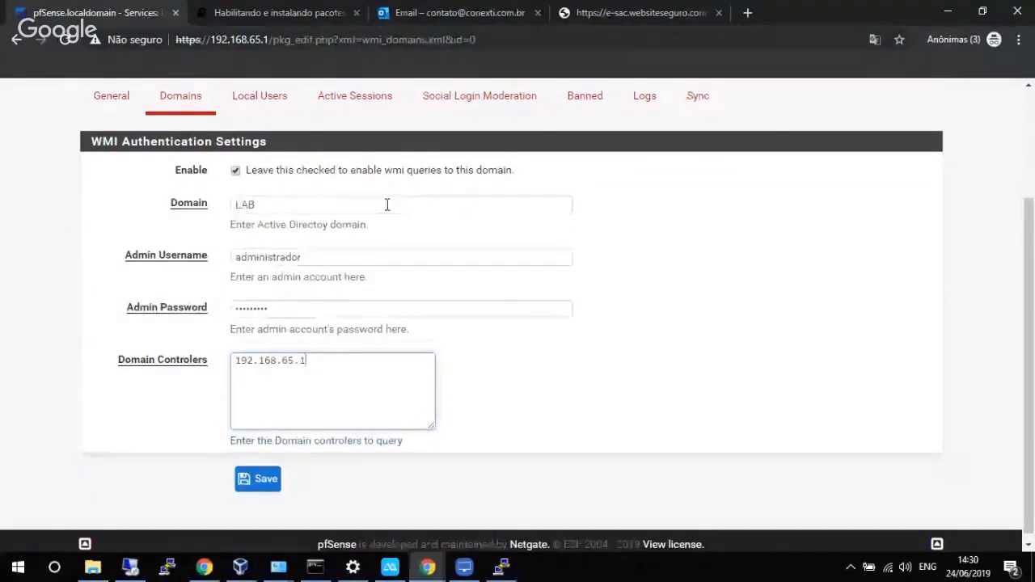
key("Return")
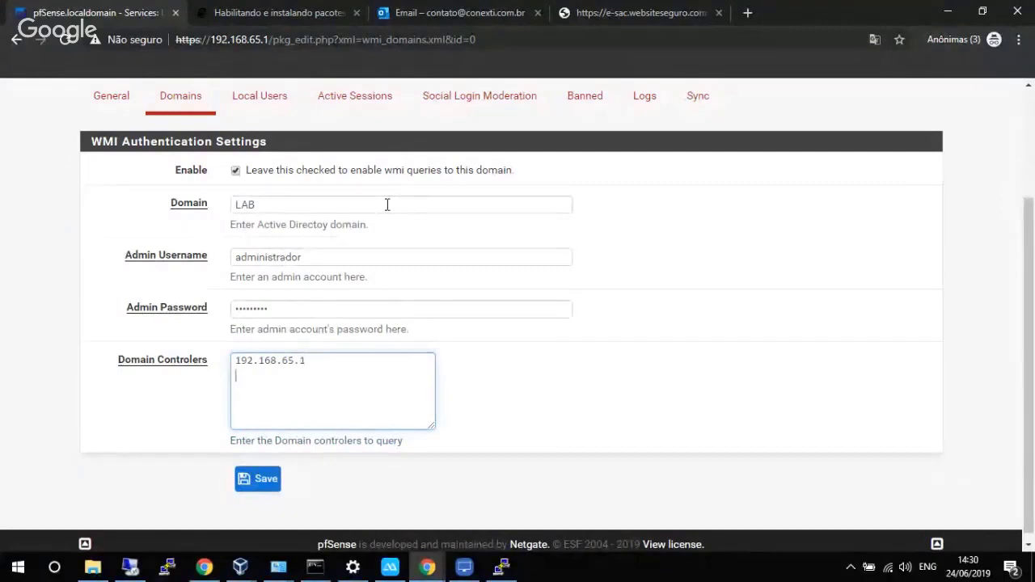
type("192.168.65.2")
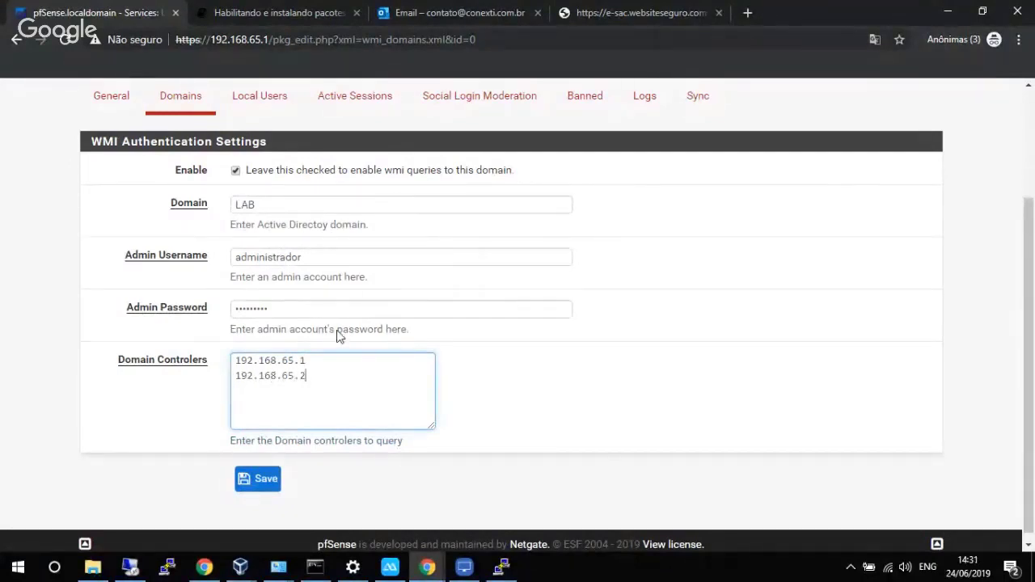
left_click_drag(316, 380, 235, 383)
key("BackSpace")
key("BackSpace")
left_click(264, 481)
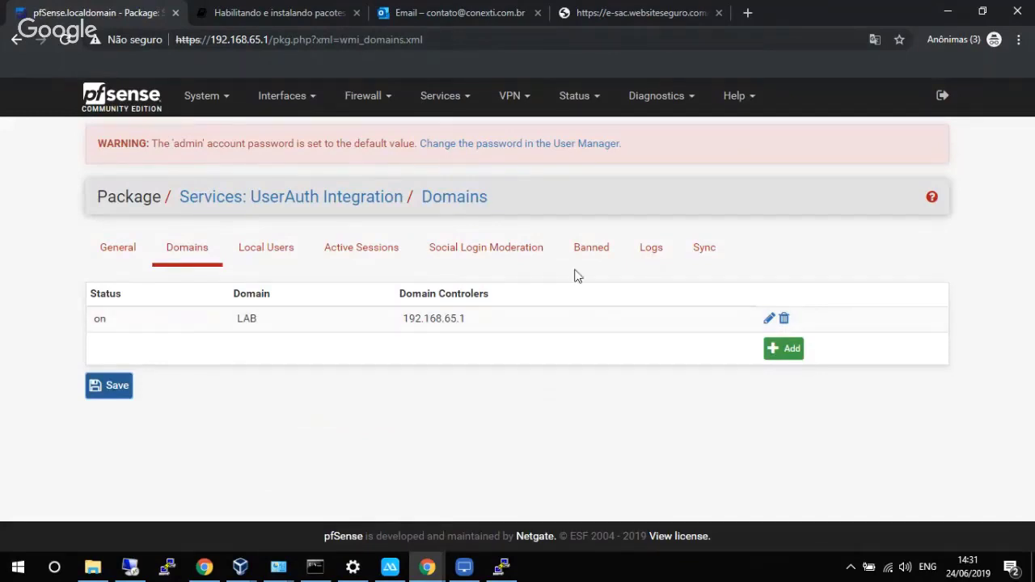
Open the UserAuth WMI logs and scroll through the entries.
left_click(659, 253)
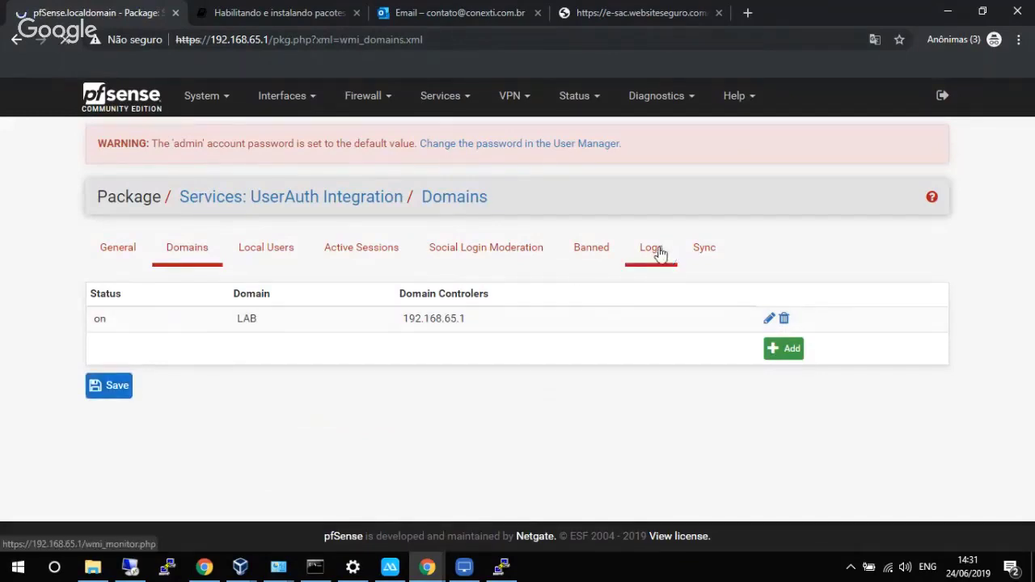
scroll(666, 316, "down", 1)
scroll(666, 316, "down", 3)
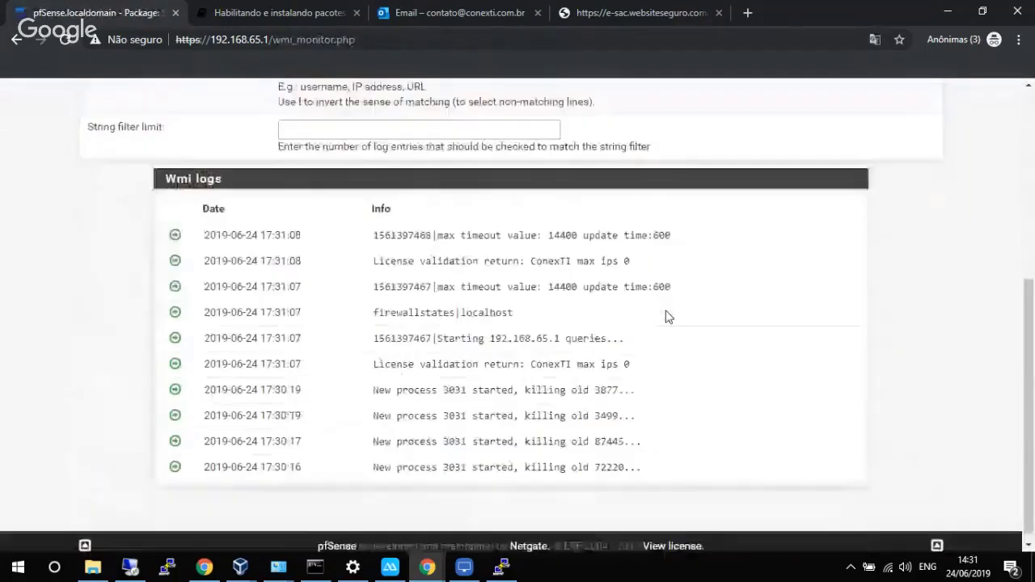
scroll(666, 316, "up", 1)
scroll(666, 316, "up", 3)
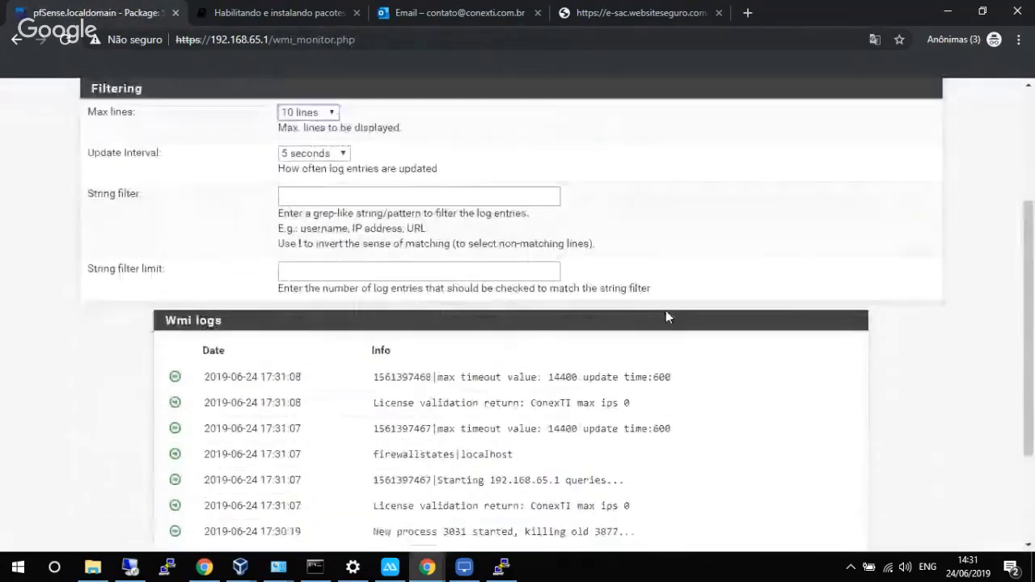
scroll(666, 316, "down", 4)
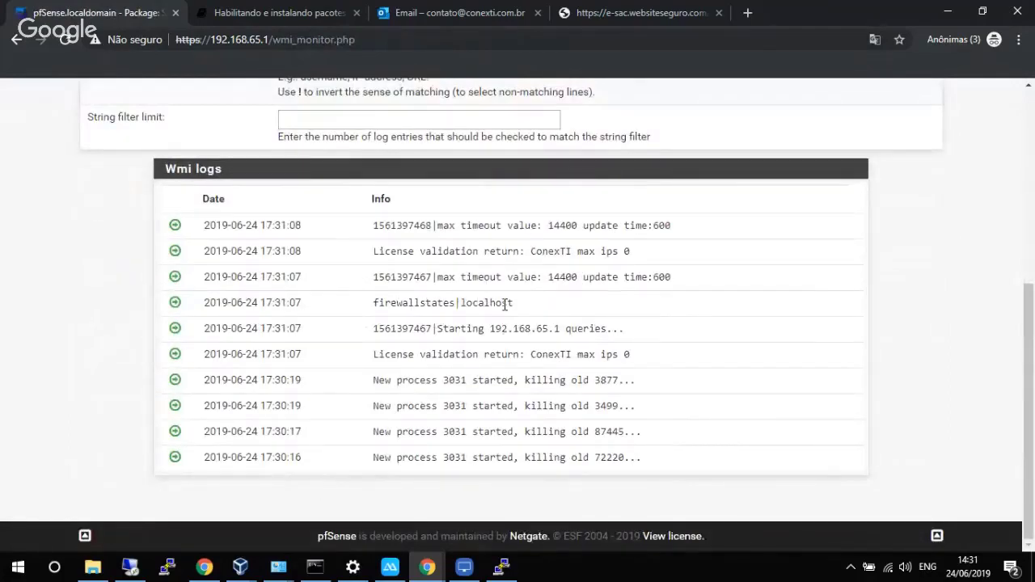
scroll(505, 304, "up", 1)
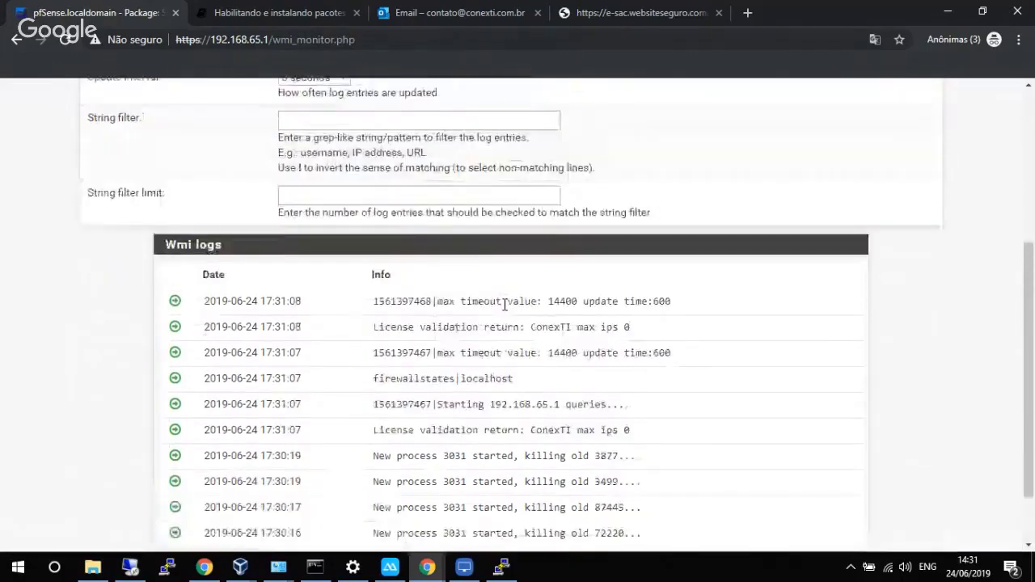
scroll(446, 240, "up", 1)
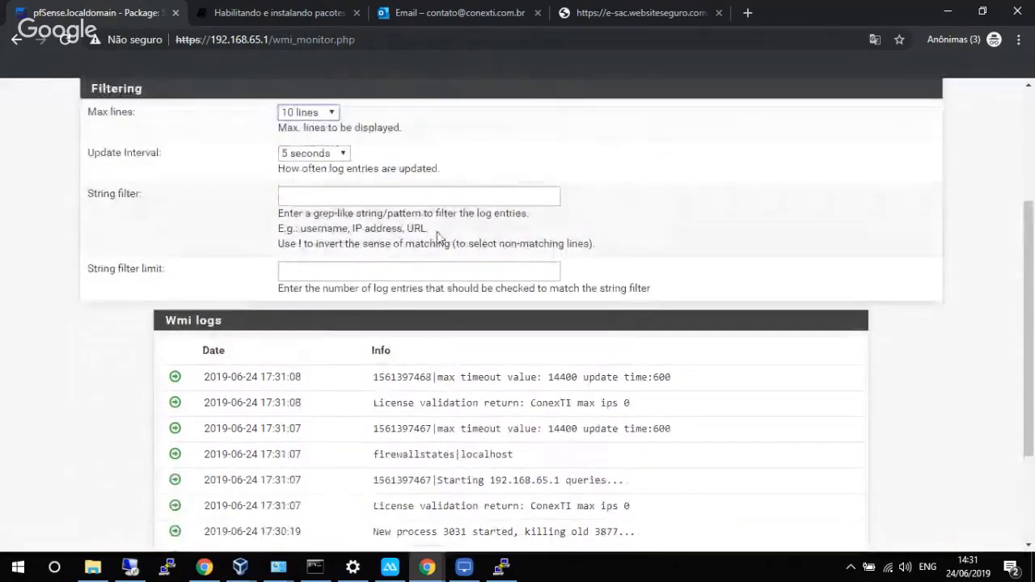
Set the log Update Interval to 1 second and Max lines to 20.
left_click(336, 154)
left_click(327, 169)
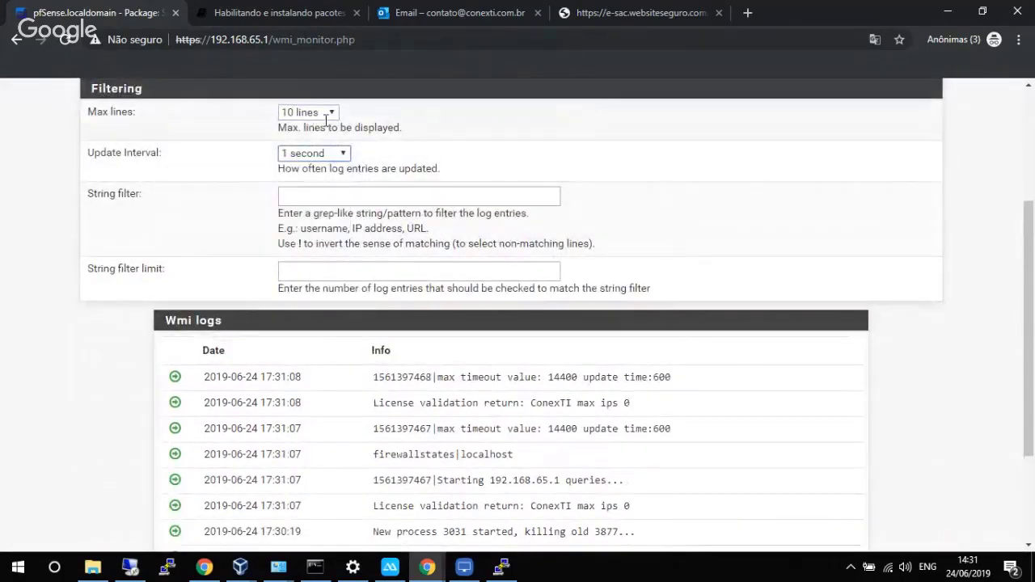
left_click(318, 169)
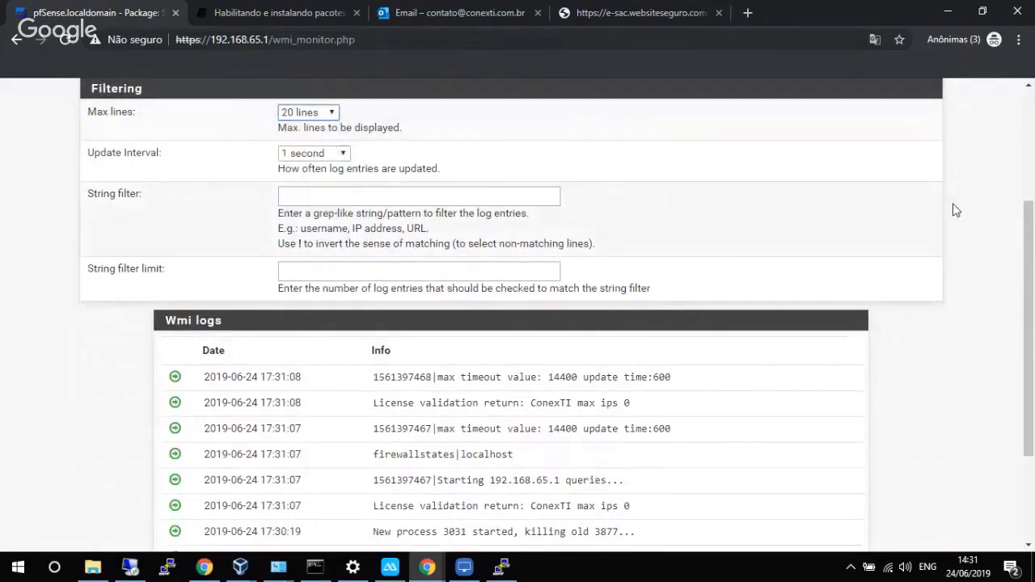
mouse_move(1029, 267)
left_mouse_down()
mouse_move(1028, 485)
mouse_move(1029, 251)
mouse_move(1032, 355)
mouse_move(1030, 270)
left_mouse_up()
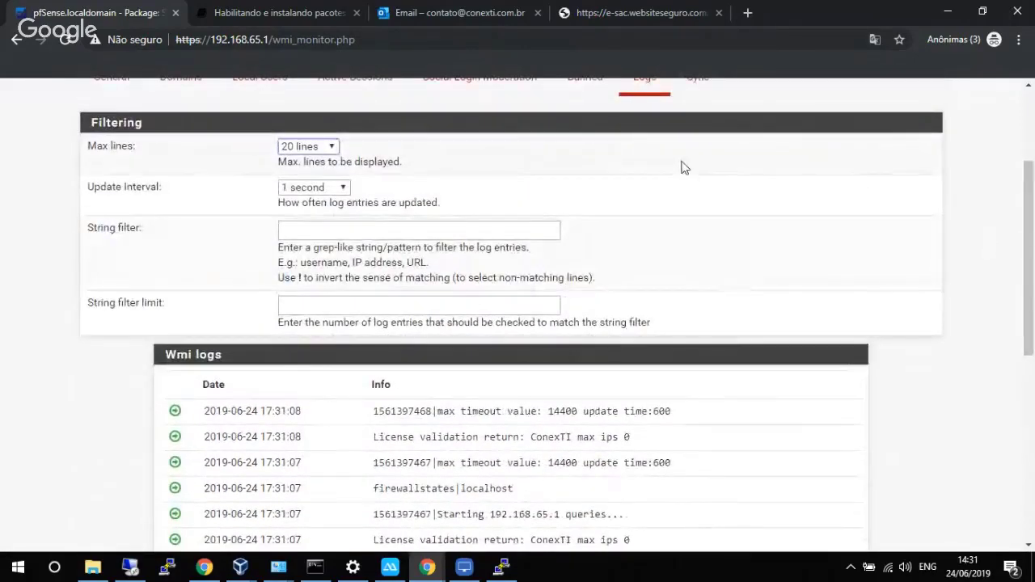
left_click(112, 78)
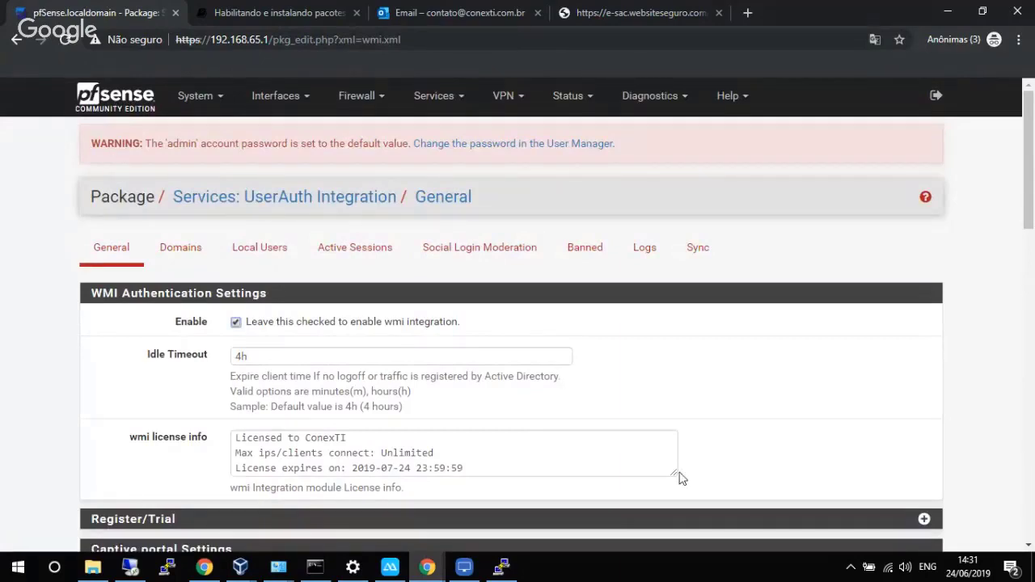
Highlight the WMI license expiry date 2019-07-24 and the unlimited clients line.
left_click_drag(1028, 216, 1028, 285)
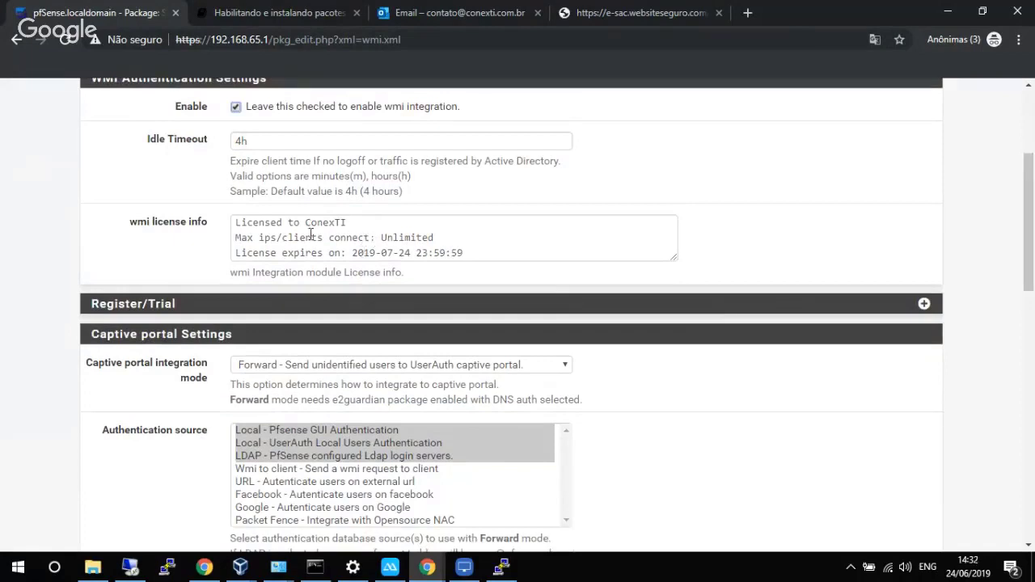
left_click(232, 224)
mouse_move(357, 253)
left_mouse_down()
mouse_move(466, 254)
mouse_move(350, 259)
left_mouse_up()
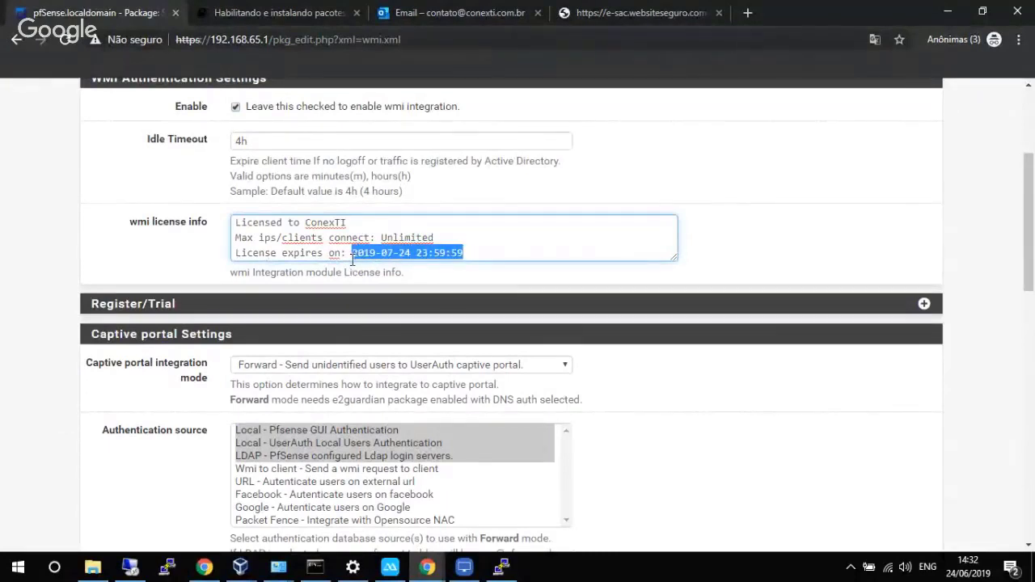
left_click(450, 234)
left_click_drag(450, 234, 236, 237)
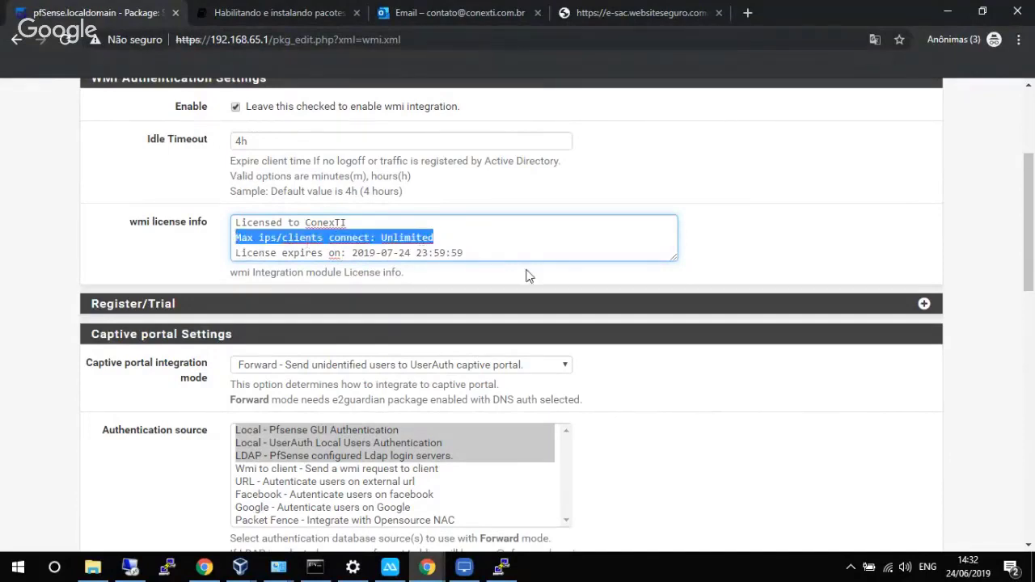
left_click_drag(1030, 267, 1030, 89)
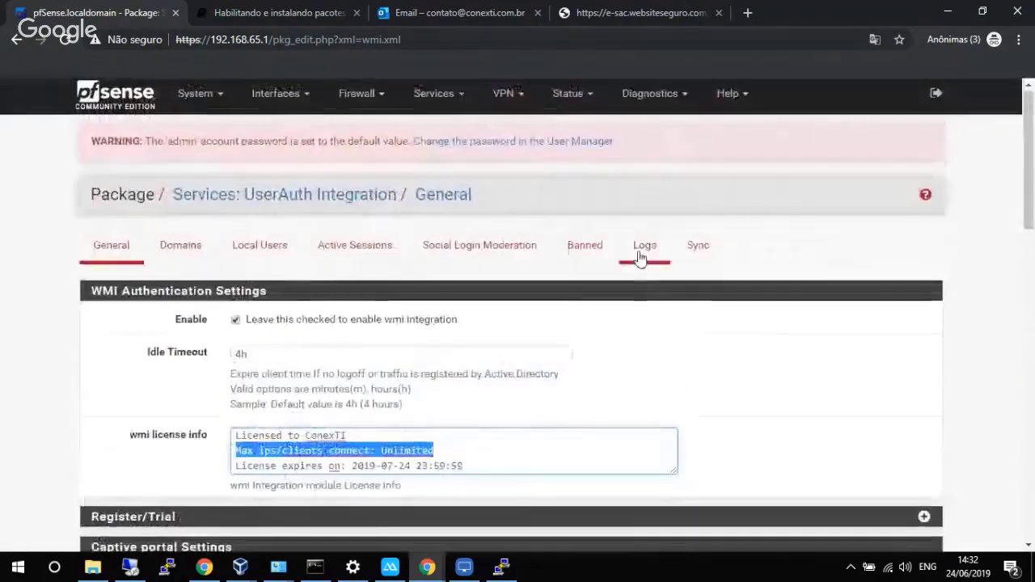
left_click(644, 248)
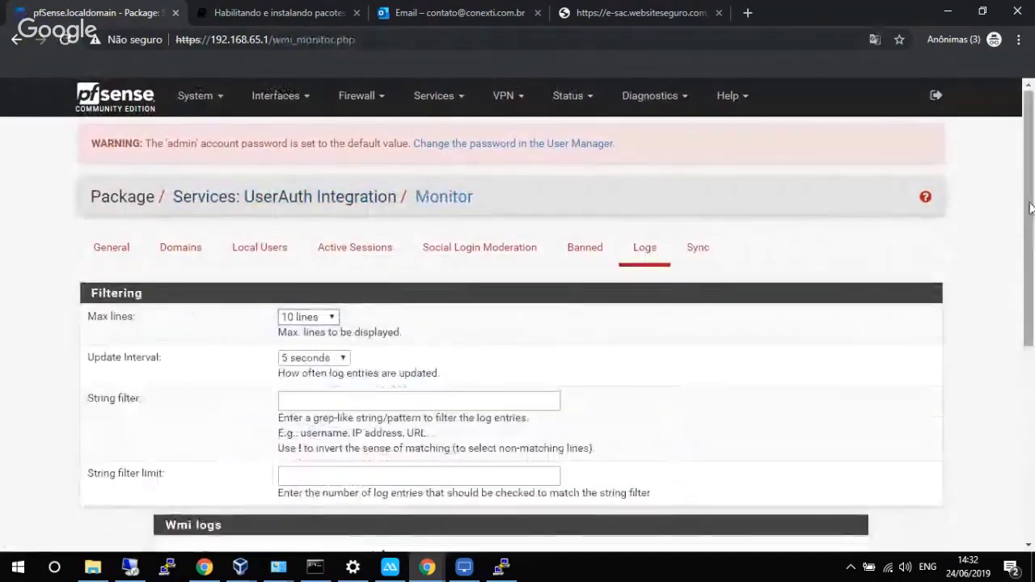
Scroll through the latest WMI log entries in the log monitor.
left_click_drag(1032, 212, 1033, 381)
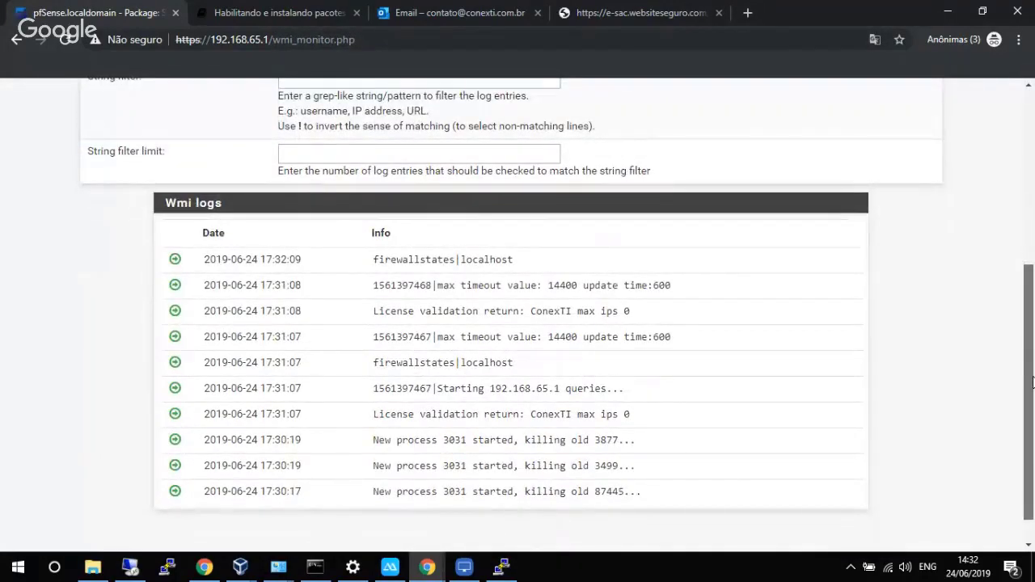
left_click_drag(1032, 382, 965, 215)
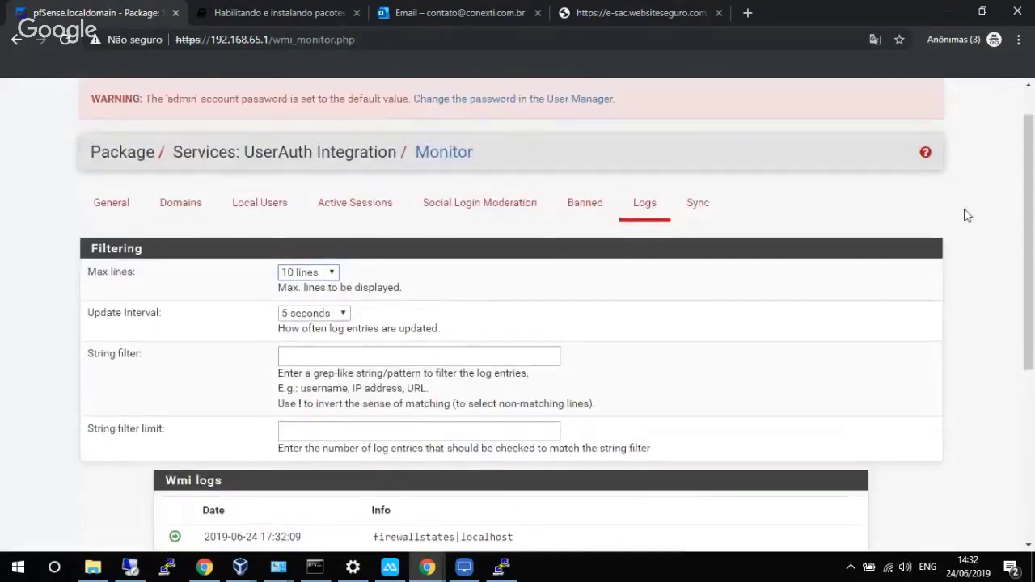
left_click_drag(1032, 204, 1033, 172)
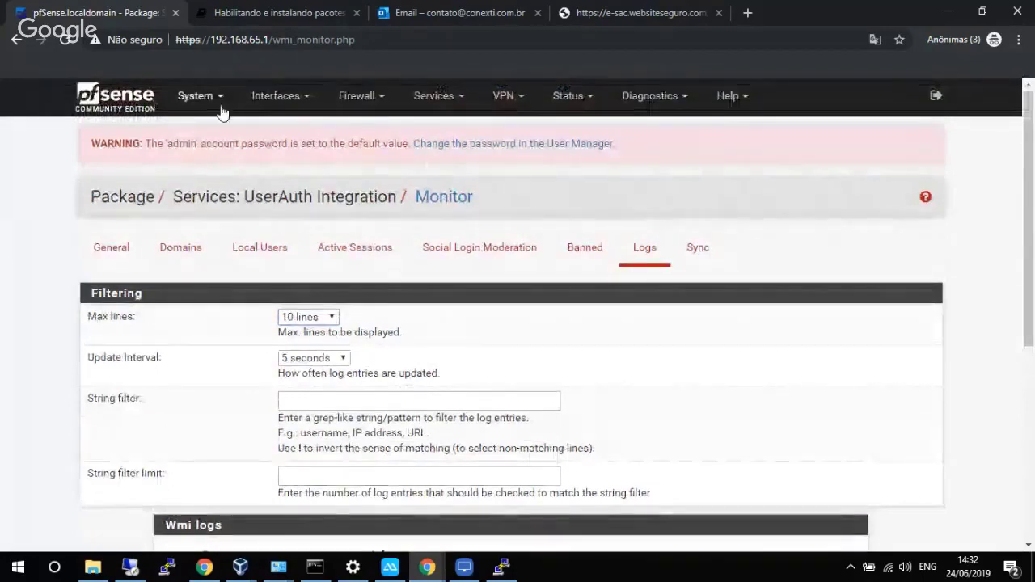
left_click(194, 97)
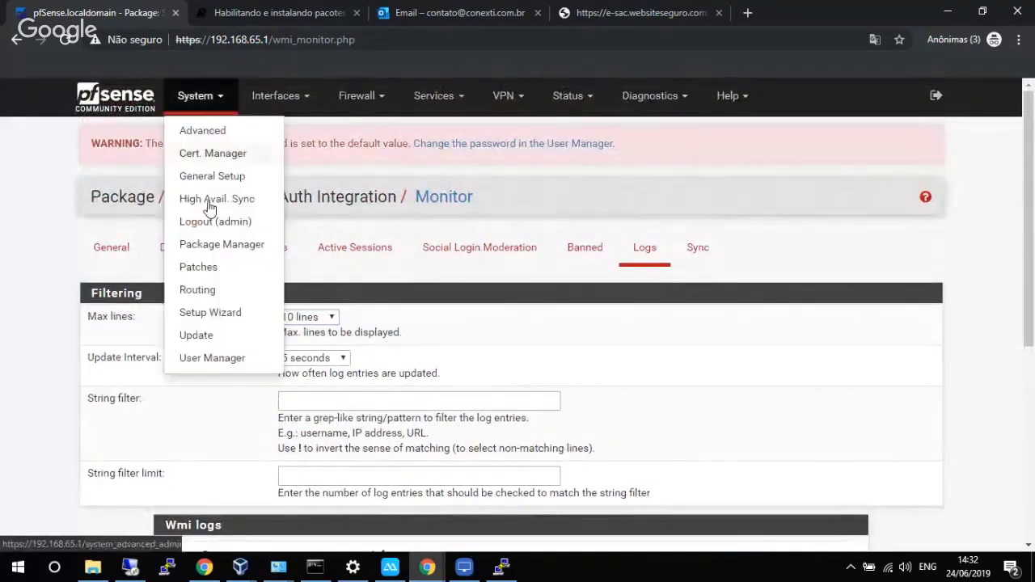
Go to System > User Manager and view the Authentication Servers list.
left_click(212, 358)
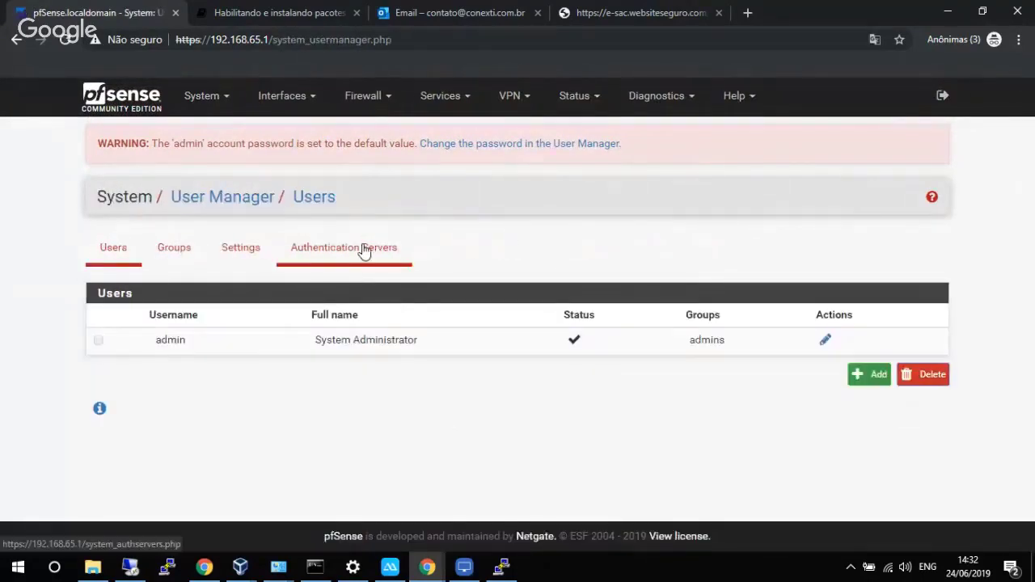
left_click(364, 251)
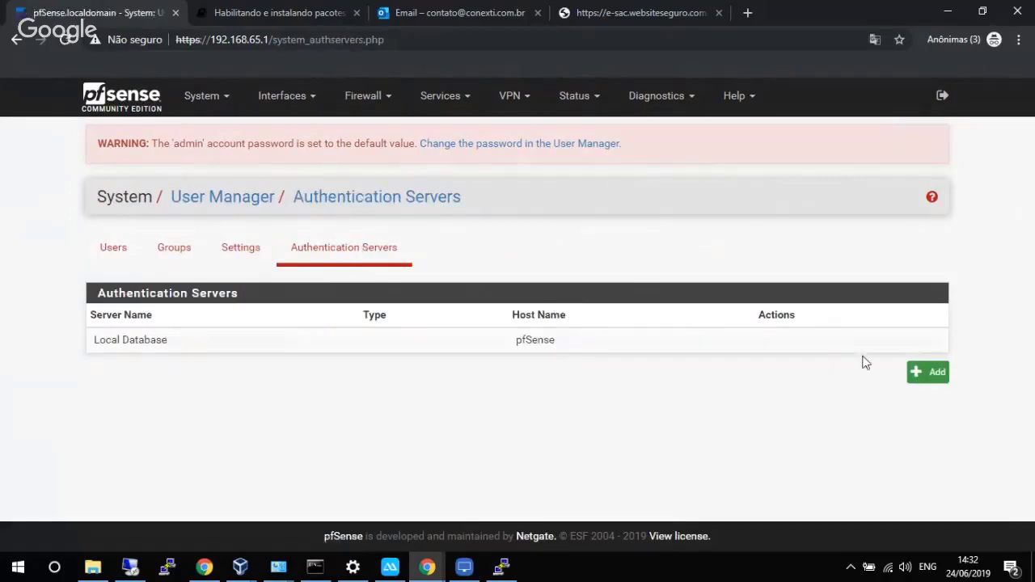
Add an authentication server named AD at 192.168.65.251 with Entire Subtree search scope.
left_click(935, 378)
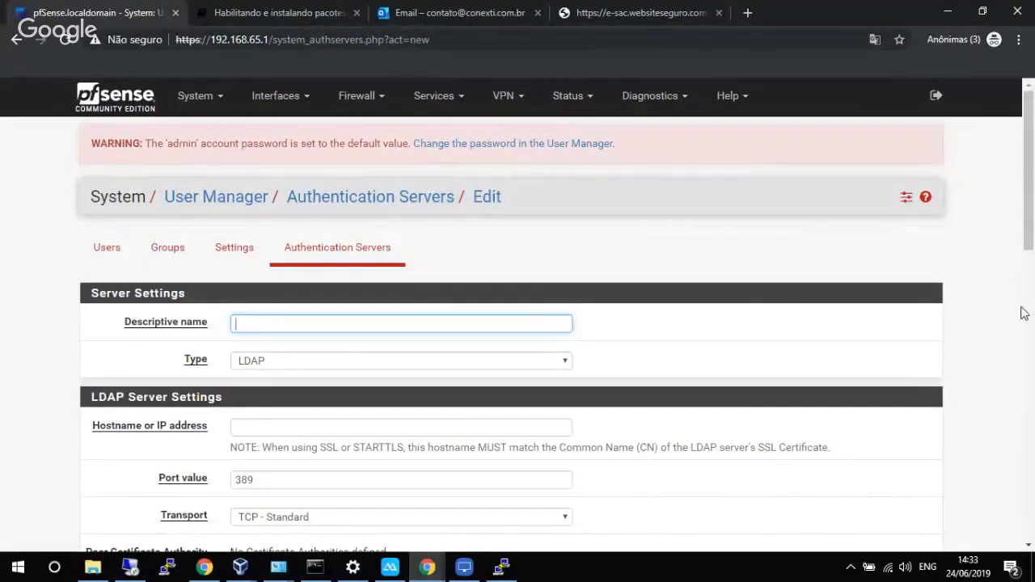
left_click_drag(1030, 228, 1033, 271)
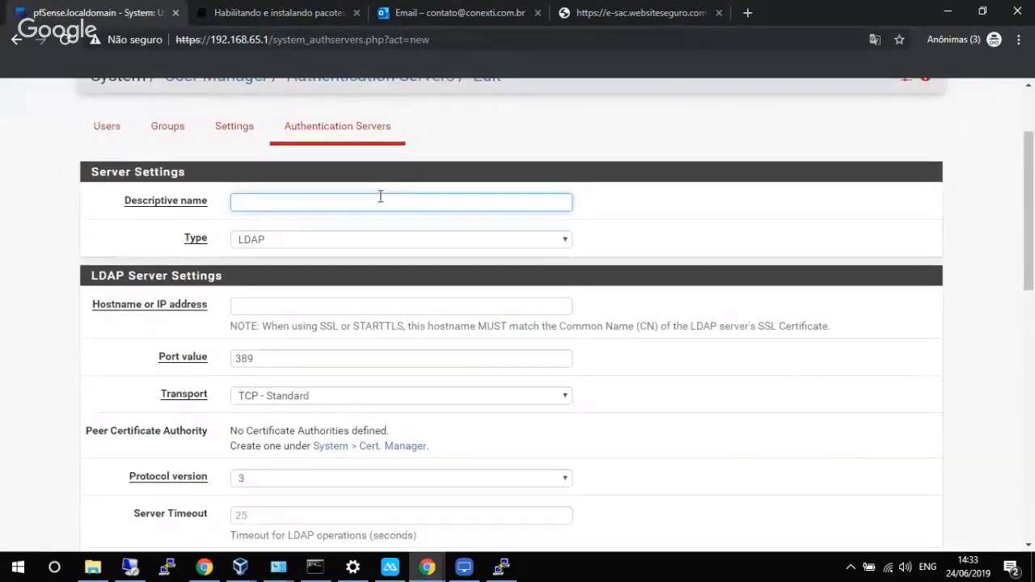
type("AD")
left_click(328, 304)
type("192.168.65.251")
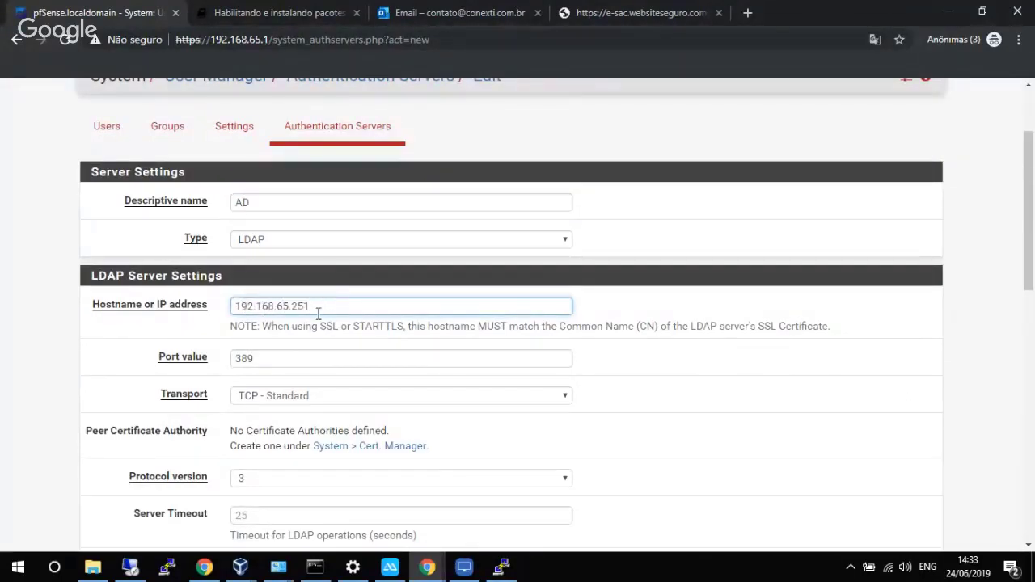
scroll(329, 323, "down", 3)
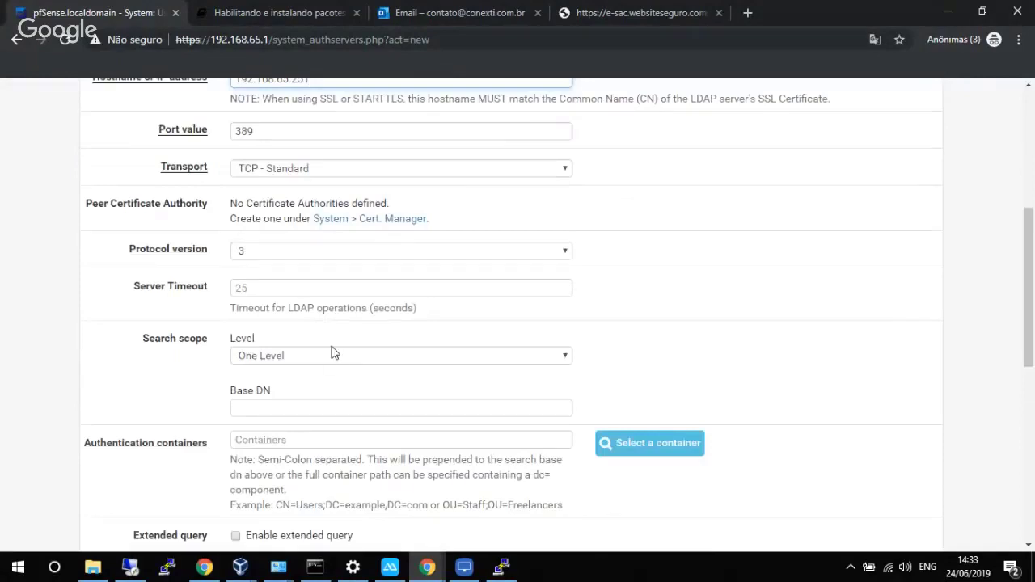
scroll(329, 355, "down", 2)
left_click(318, 202)
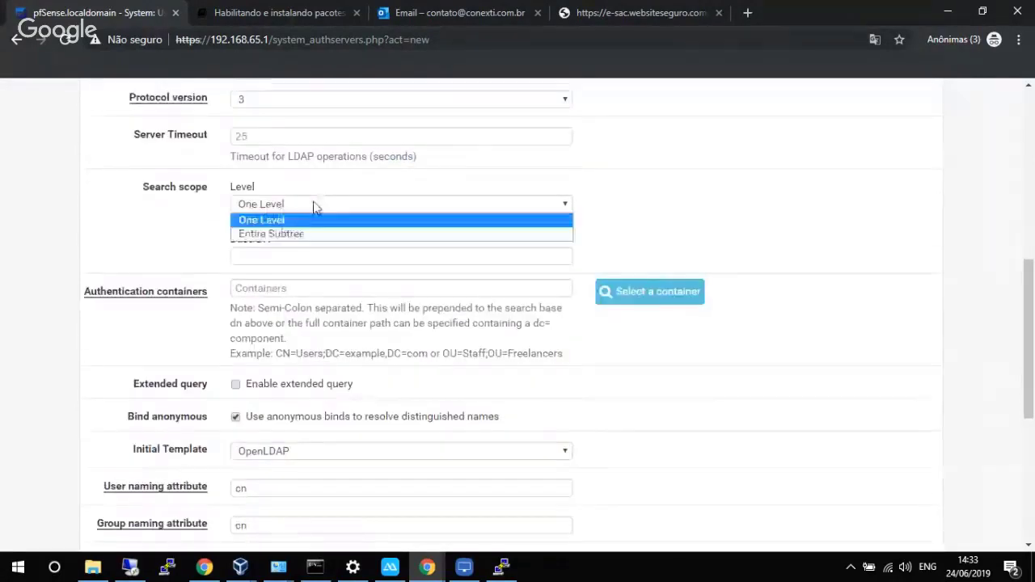
left_click(305, 234)
Paste the example container path into both Base DN and Authentication containers.
left_click(294, 257)
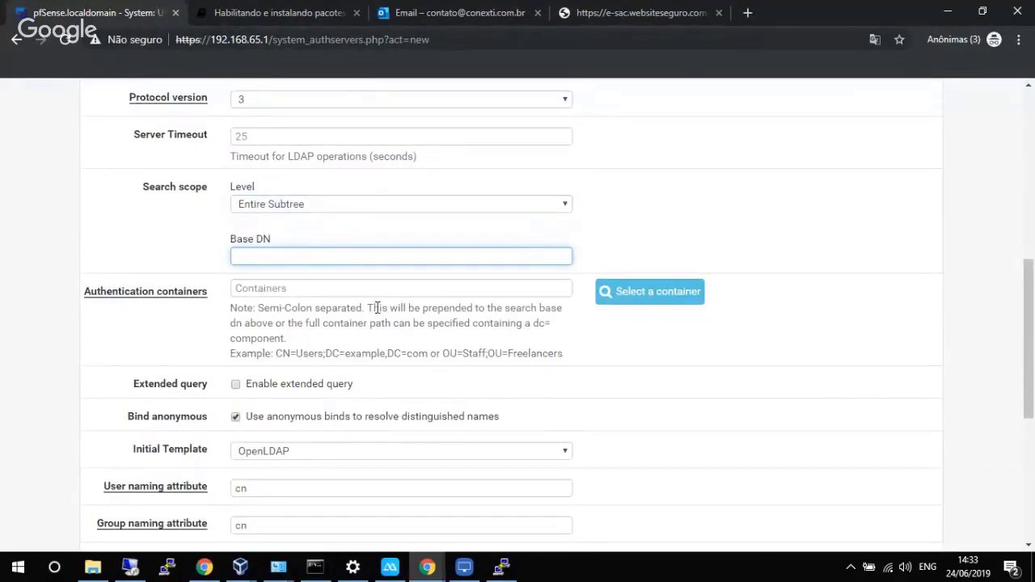
type("D")
left_click_drag(275, 353, 313, 353)
left_click_drag(413, 357, 427, 356)
key("ctrl+c")
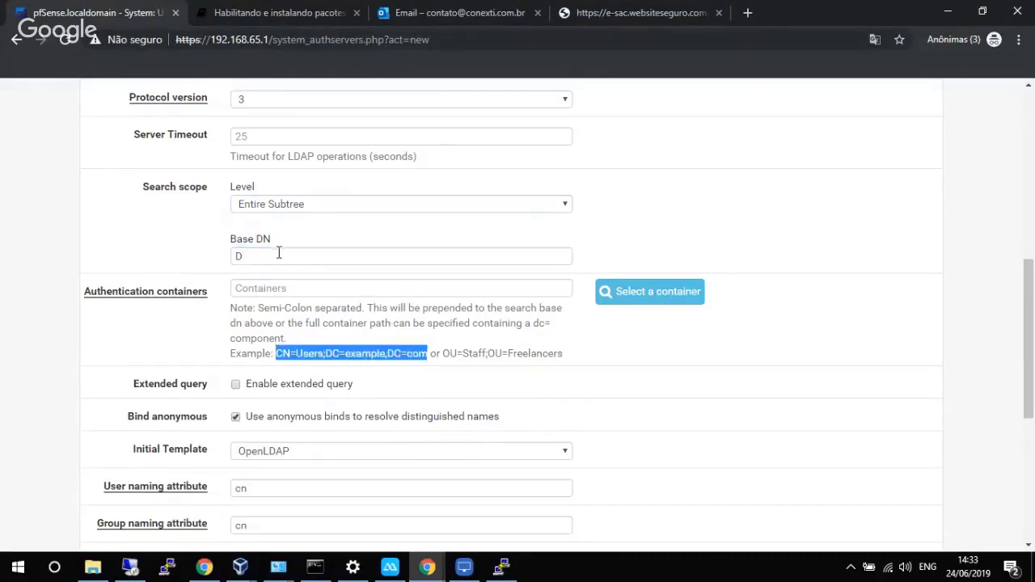
left_click(282, 255)
double_click(243, 254)
key("ctrl+v")
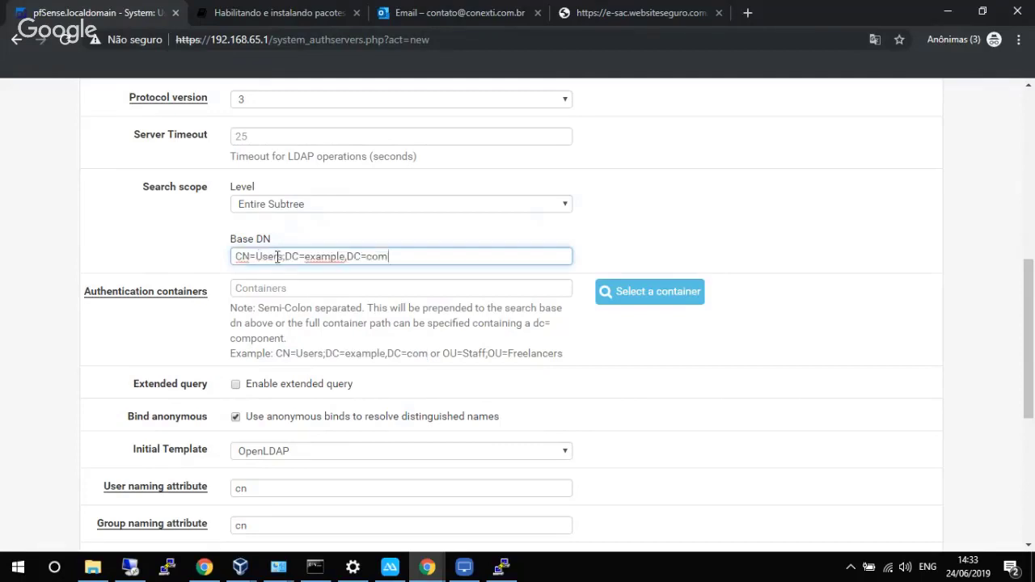
left_click(288, 287)
key("ctrl+v")
Edit the Base DN to DC=lab,DC=local.
left_click_drag(288, 256, 194, 249)
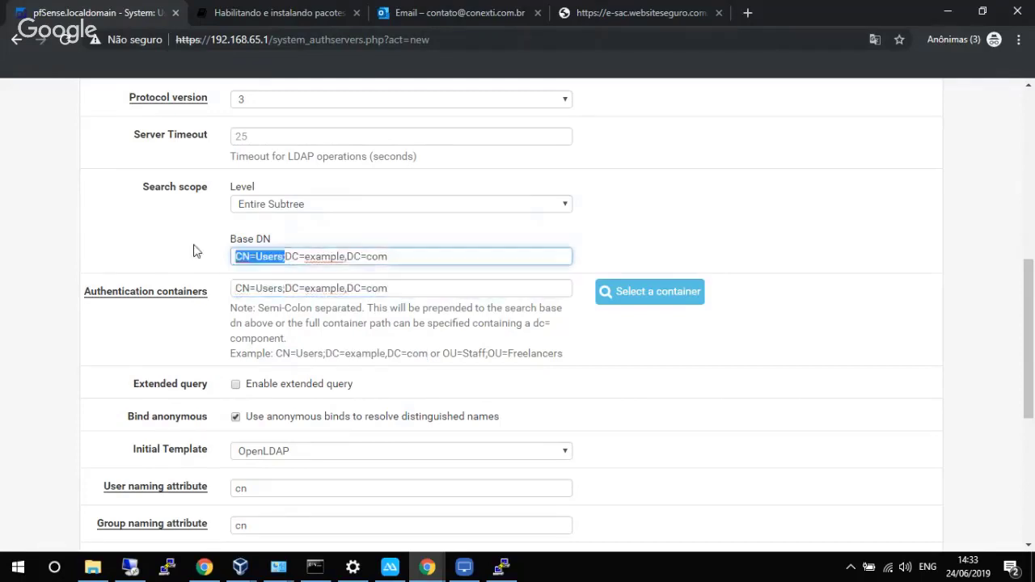
key("BackSpace")
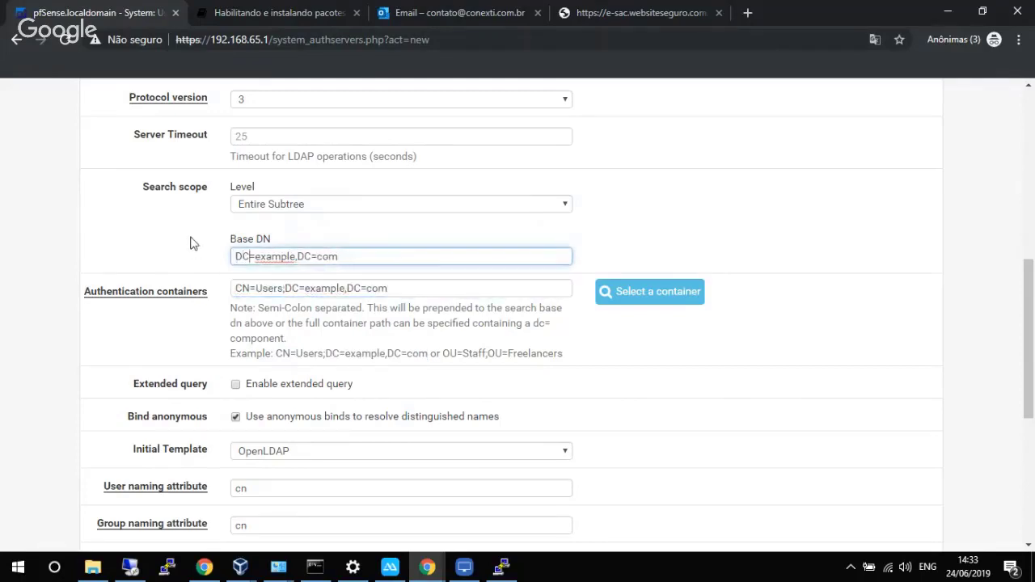
key("Right")
key("Right")
key("Right")
key("Right")
key("Delete")
key("BackSpace")
key("BackSpace")
key("BackSpace")
key("BackSpace")
key("BackSpace")
key("BackSpace")
key("BackSpace")
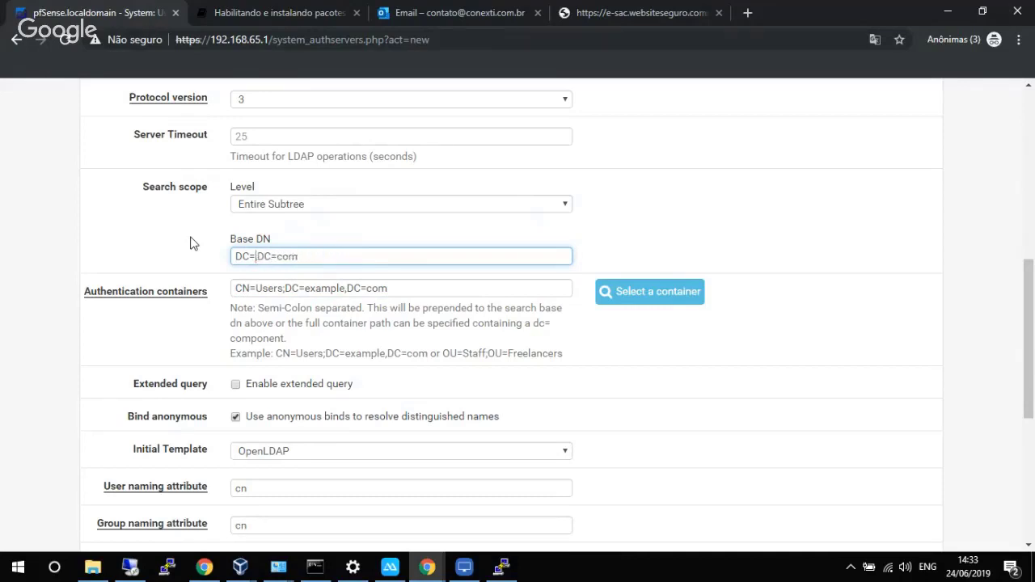
type("lab")
key("BackSpace")
key("BackSpace")
key("BackSpace")
type("loccal")
key("BackSpace")
key("BackSpace")
key("BackSpace")
type("al")
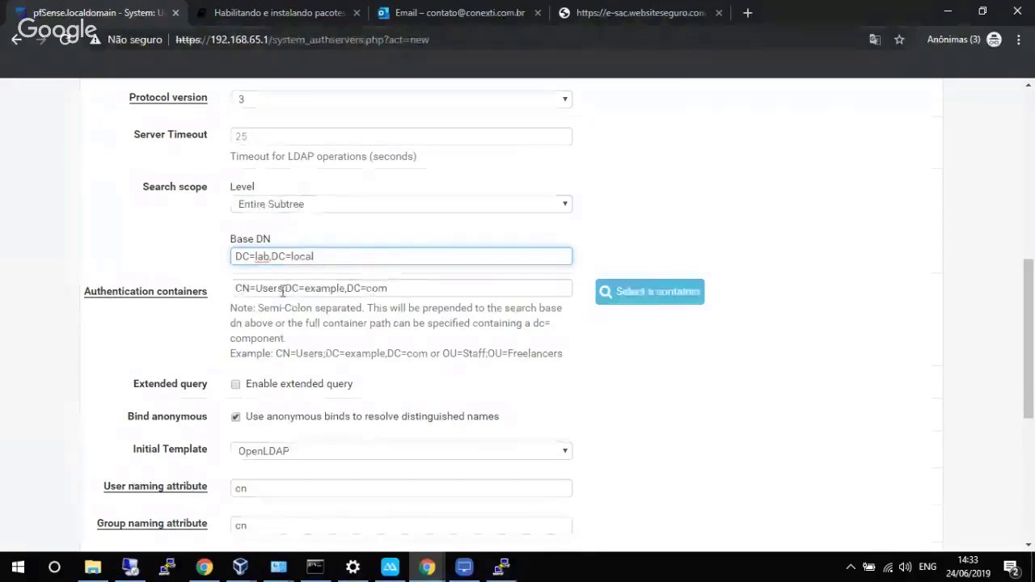
Change the containers path's domain to lab, removing com.
left_click_drag(305, 289, 347, 289)
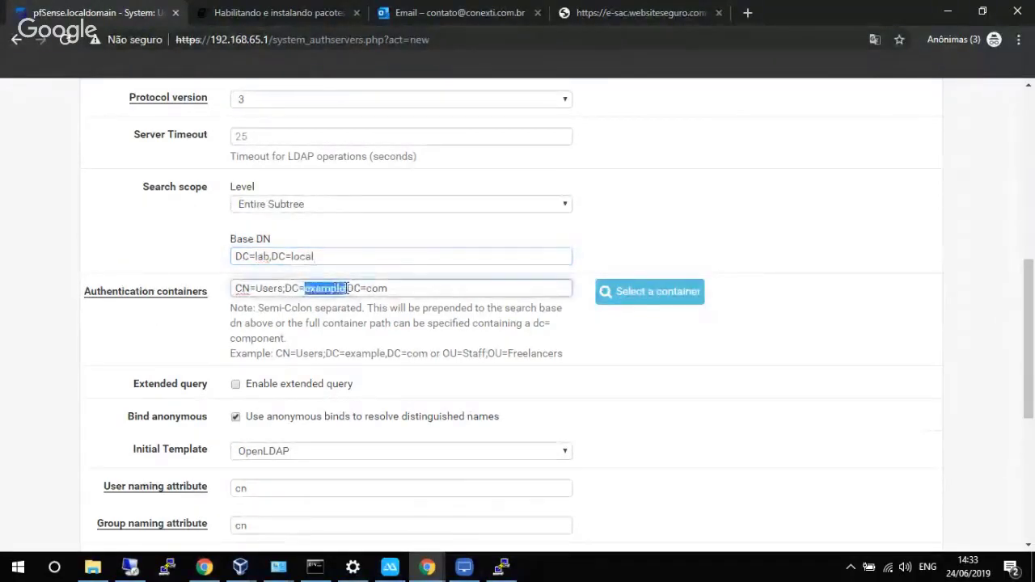
key("BackSpace")
type("lab")
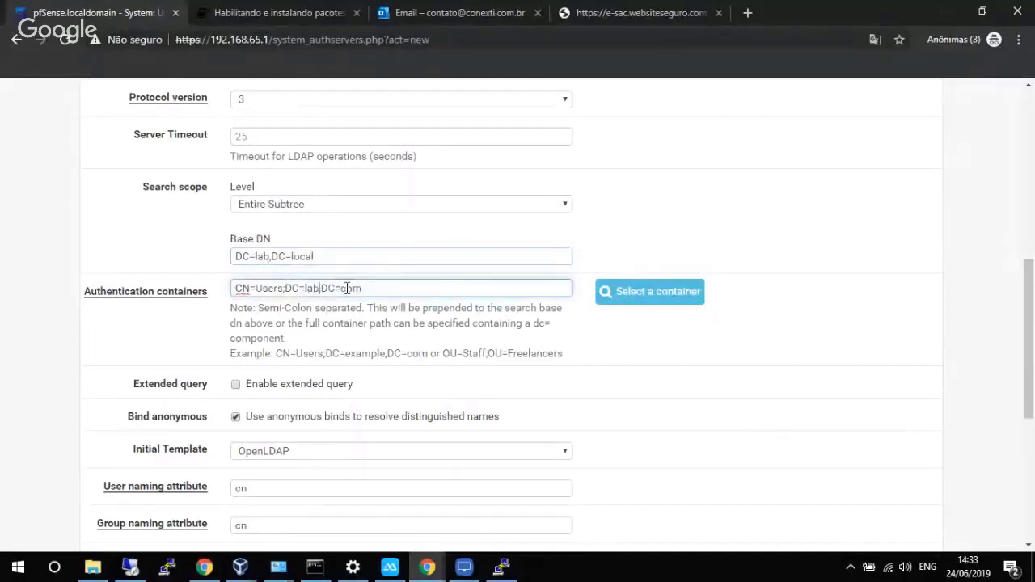
key("Right")
key("Right")
key("Right")
key("BackSpace")
key("BackSpace")
key("BackSpace")
Finish the containers path as CN=Users;DC=lab,DC=local, disable anonymous binds, apply Microsoft AD template.
type("local")
scroll(355, 299, "down", 3)
scroll(361, 305, "up", 1)
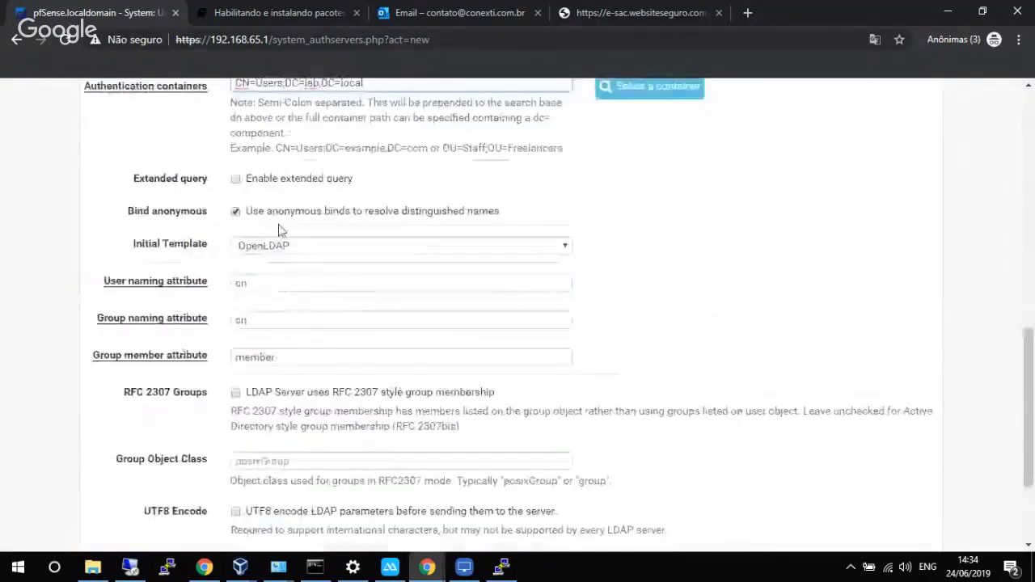
left_click(243, 213)
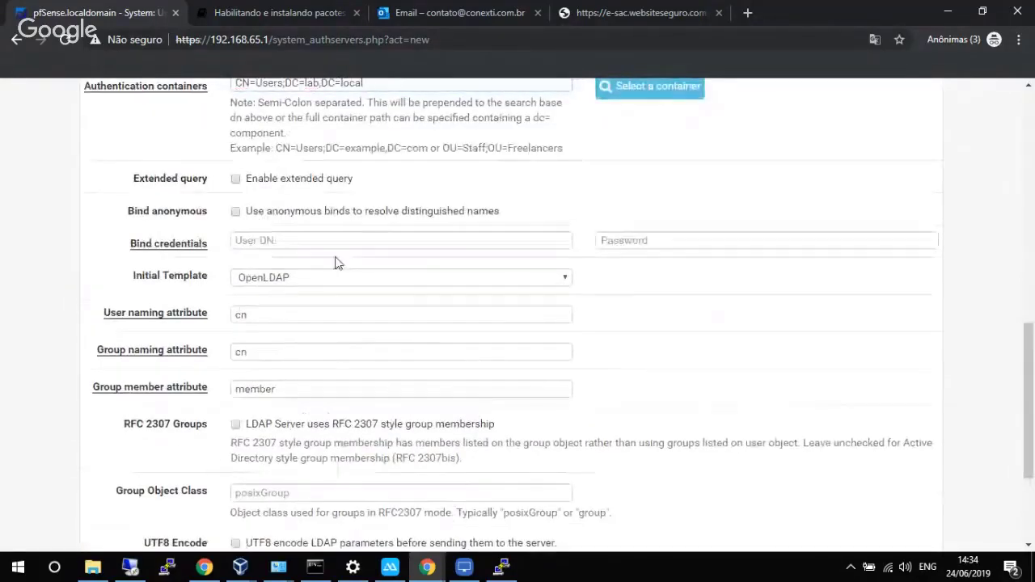
left_click(300, 279)
left_click(291, 300)
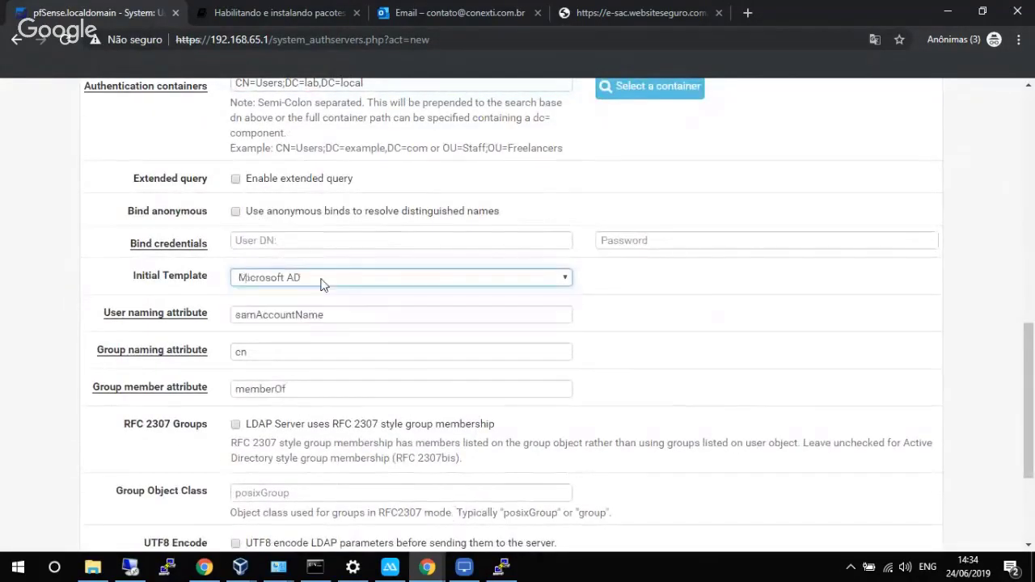
Enter the domain administrator bind DN and password, then save the AD server.
left_click(306, 236)
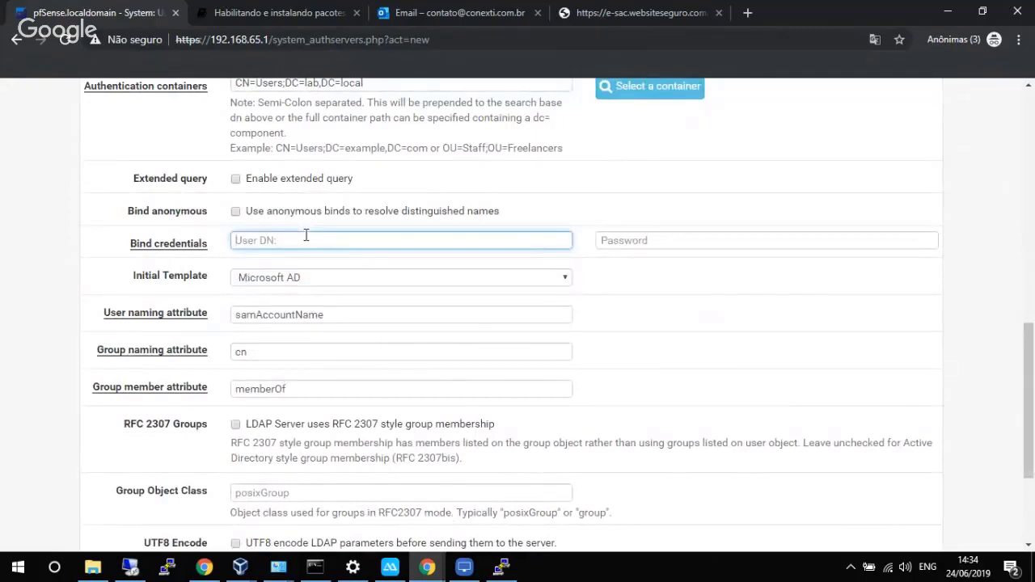
type("lab\\administrator")
key("Tab")
type("•••••••••")
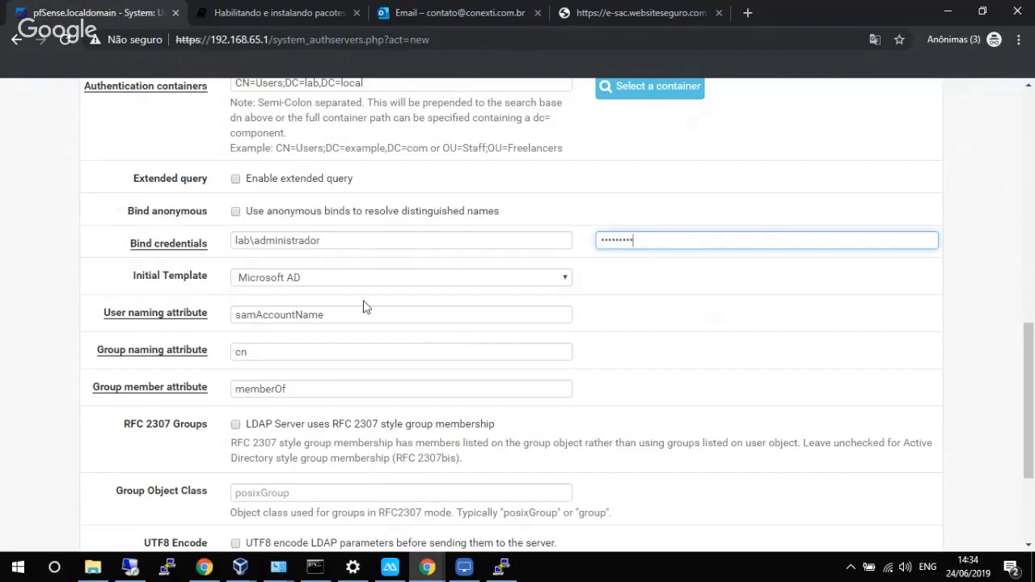
scroll(363, 304, "down", 3)
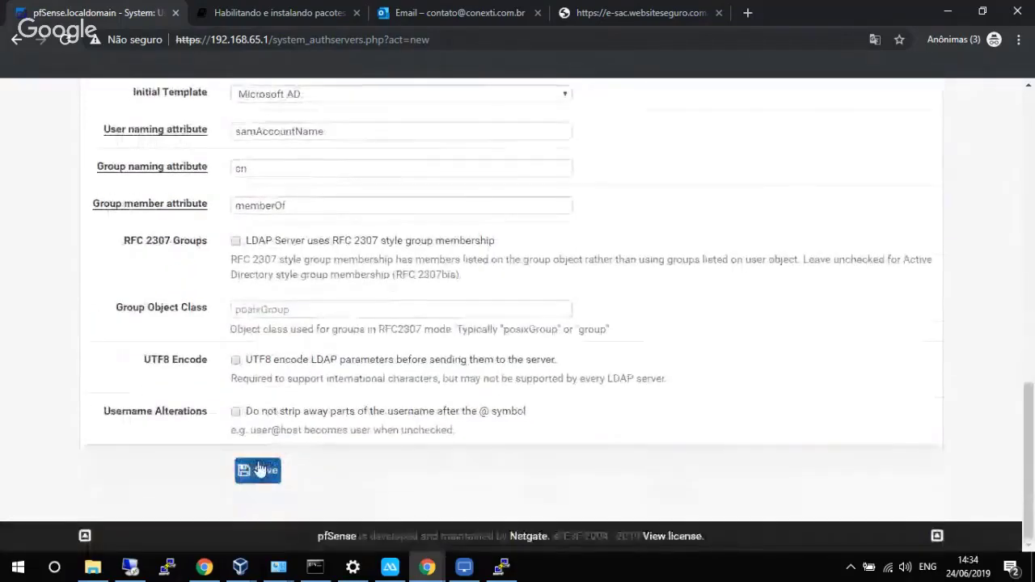
left_click(255, 469)
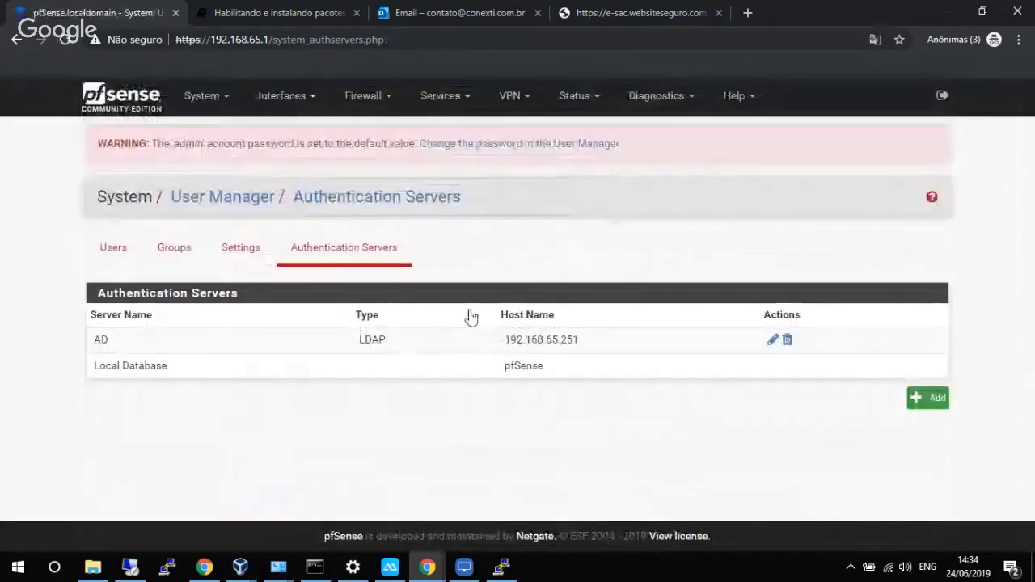
Set AD as the User Manager authentication server, Save & Test, and review the results.
left_click(234, 253)
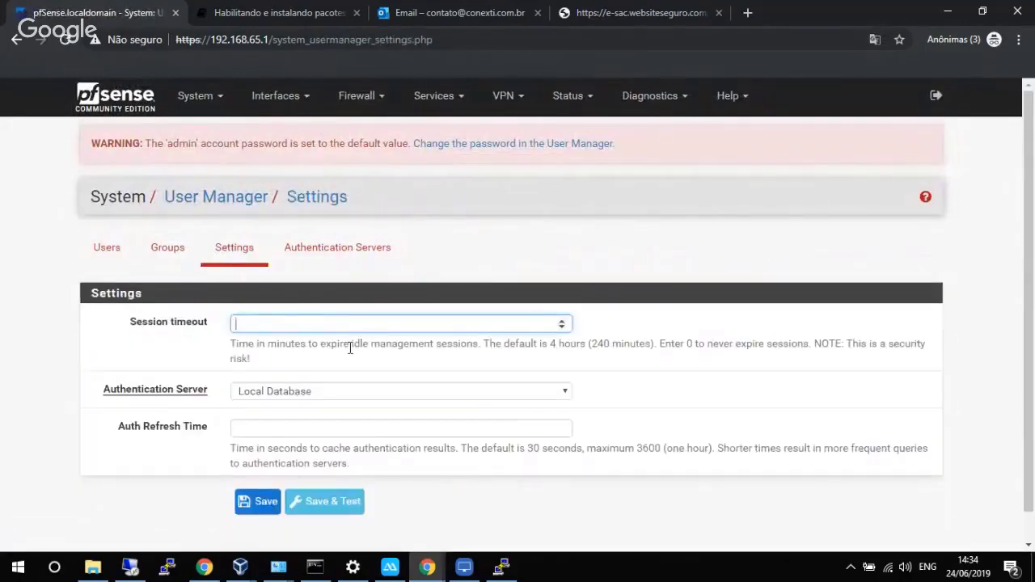
scroll(349, 348, "down", 1)
left_click(325, 362)
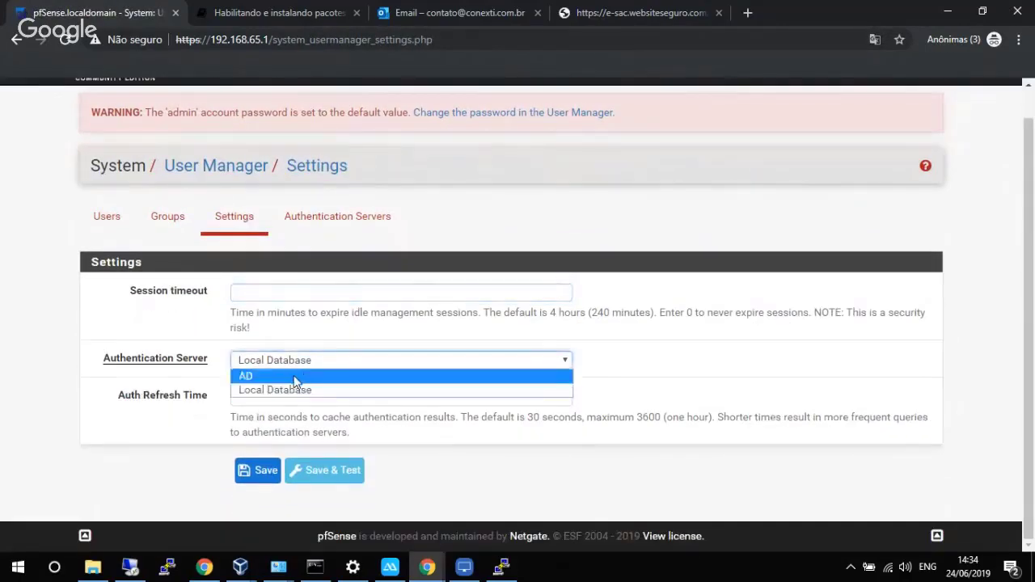
left_click(287, 376)
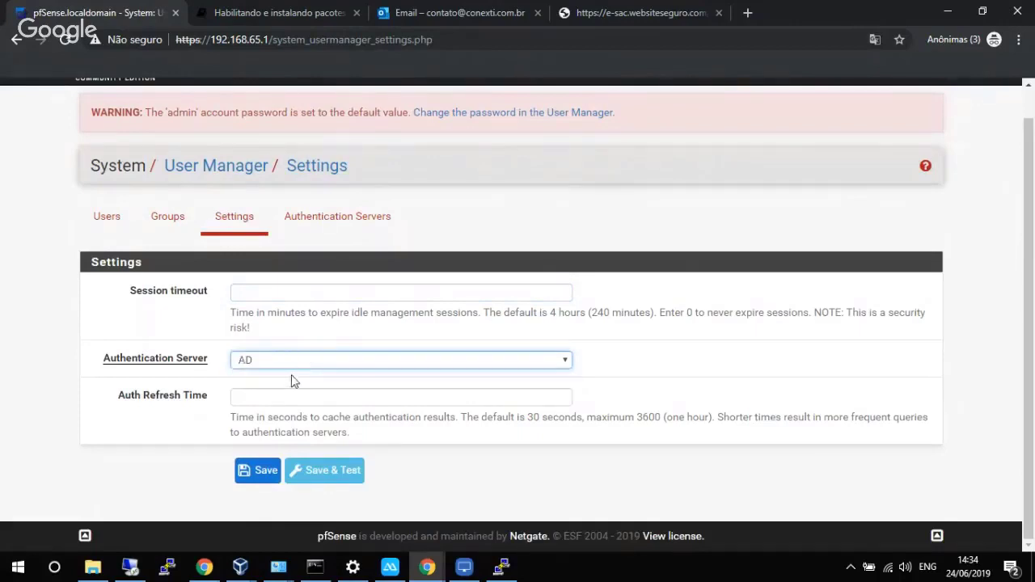
left_click(318, 476)
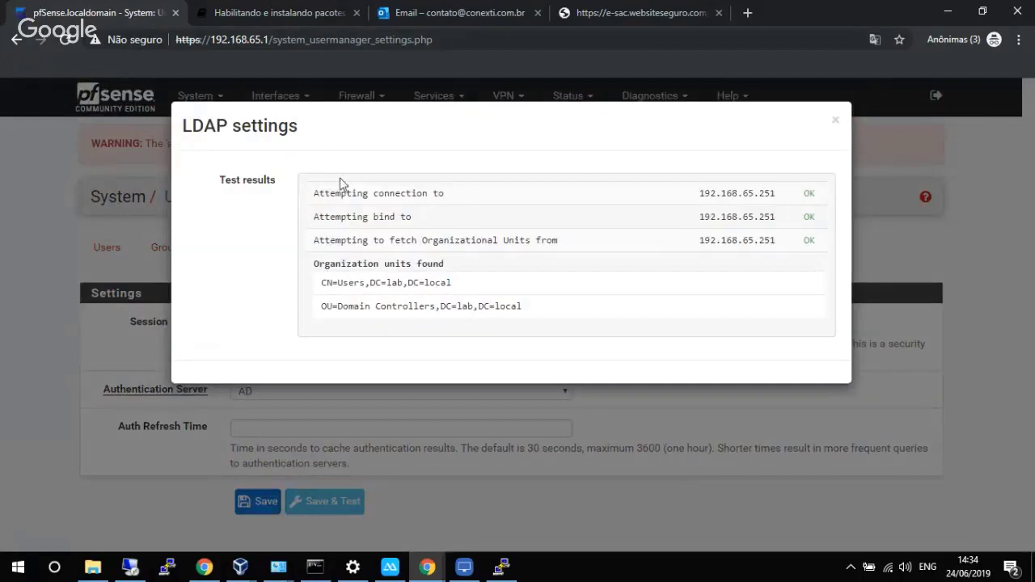
left_click_drag(314, 196, 819, 243)
left_click_drag(319, 283, 463, 295)
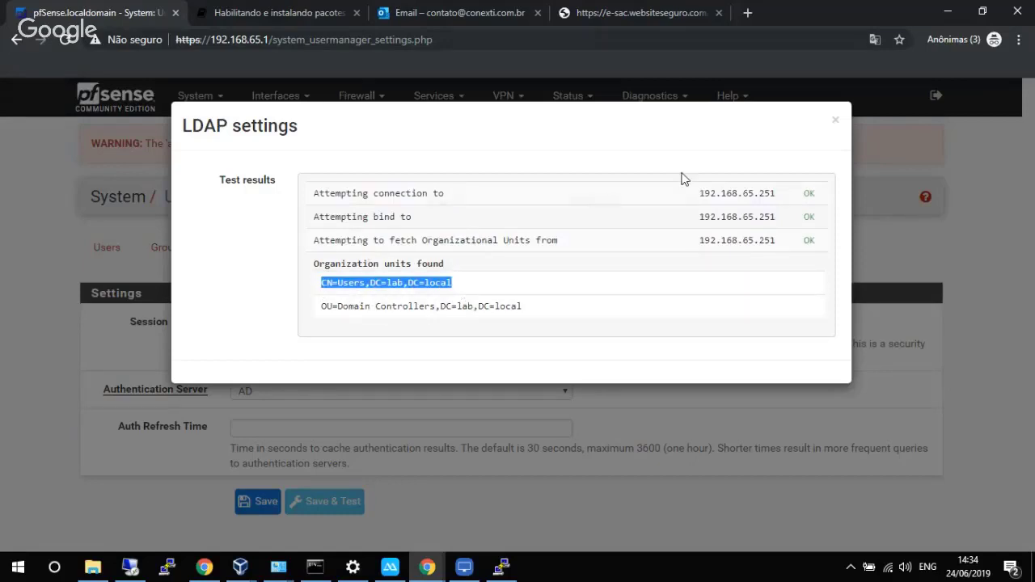
left_click(838, 121)
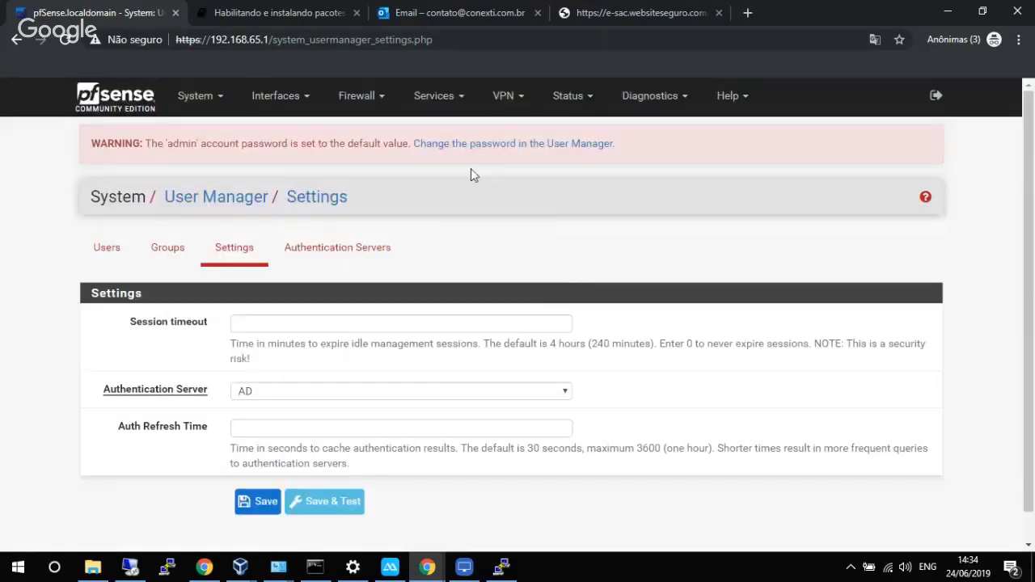
Scroll through the WMI entries on the UserAuth Integration Logs tab, then go to Services > WPAD.
left_click(434, 99)
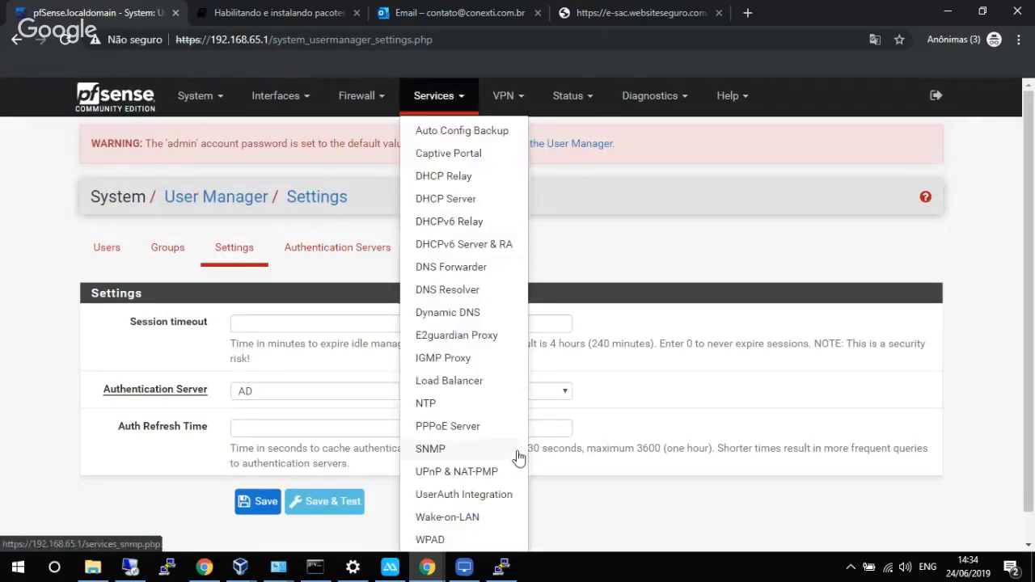
left_click(509, 455)
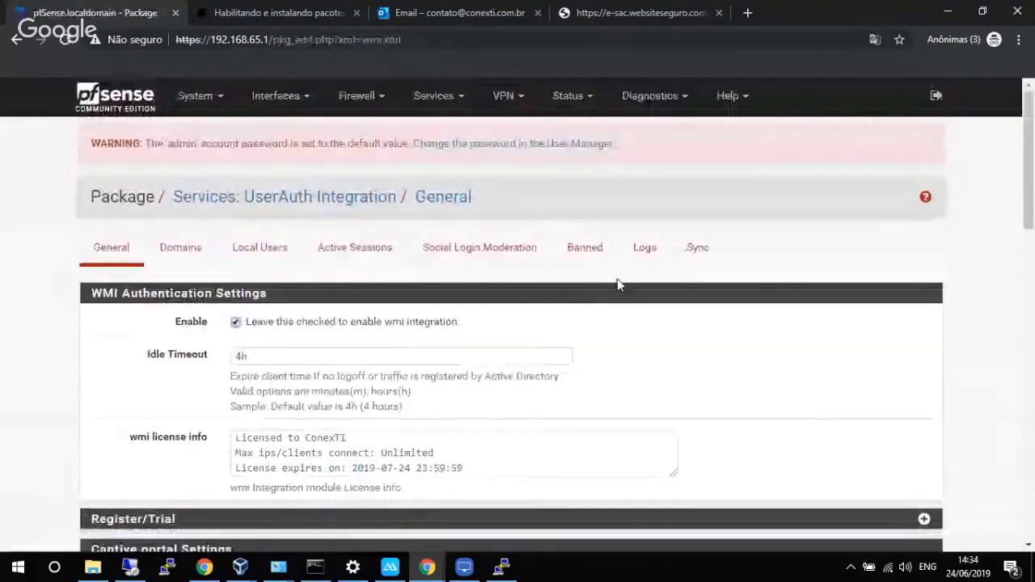
left_click(644, 249)
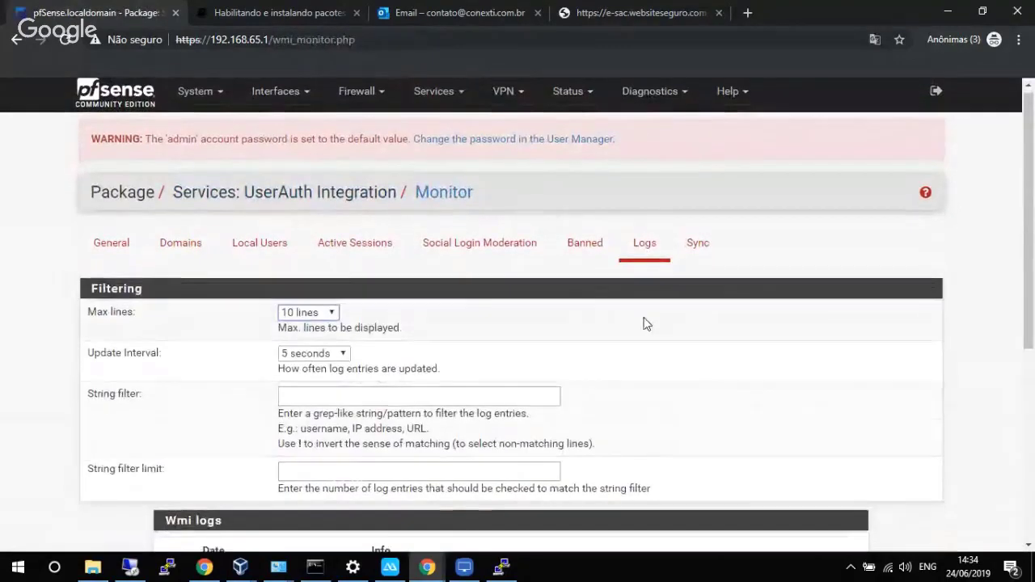
scroll(645, 323, "down", 3)
scroll(644, 325, "down", 1)
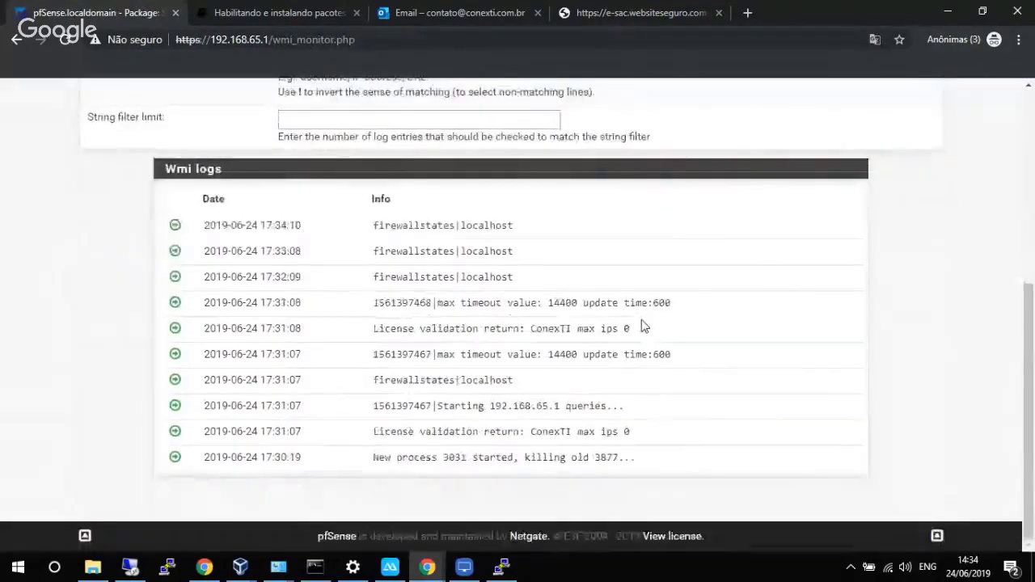
scroll(644, 326, "up", 1)
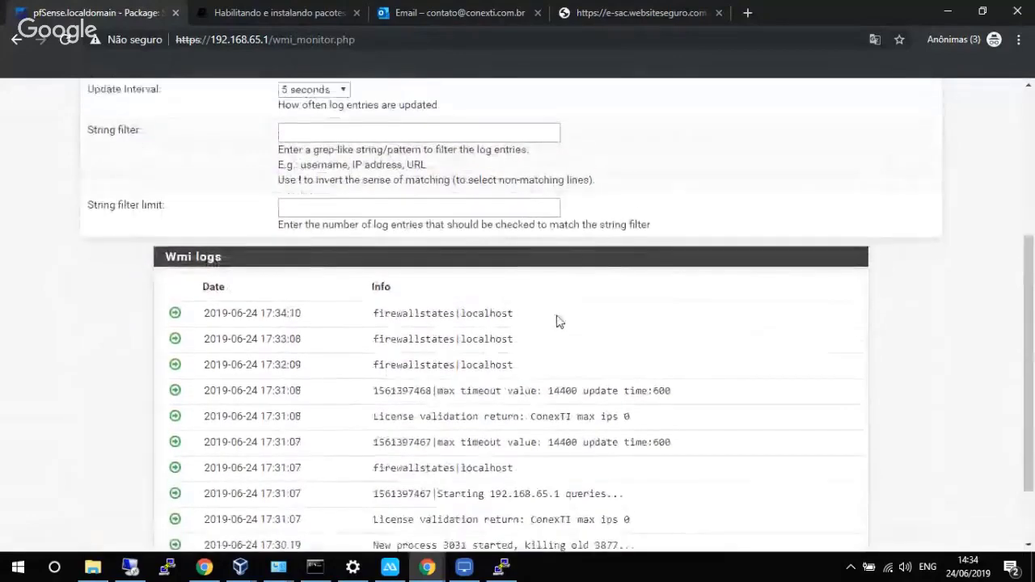
scroll(994, 226, "up", 3)
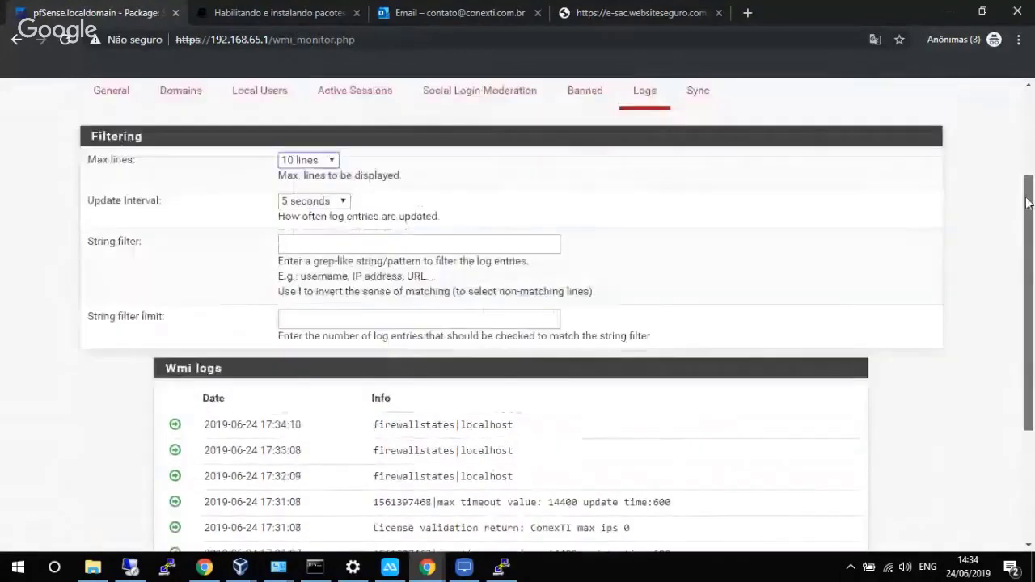
scroll(722, 162, "up", 1)
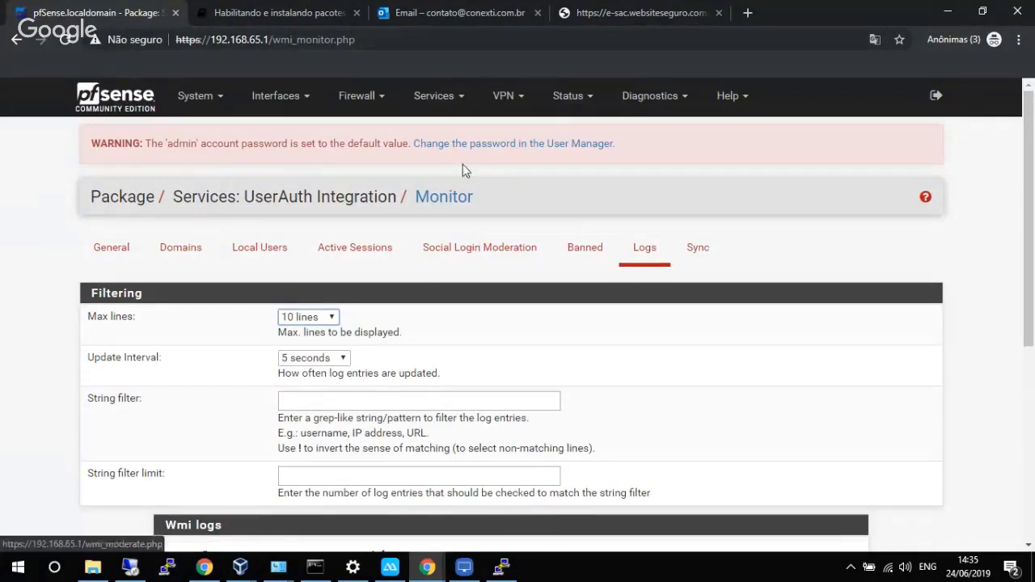
left_click(445, 99)
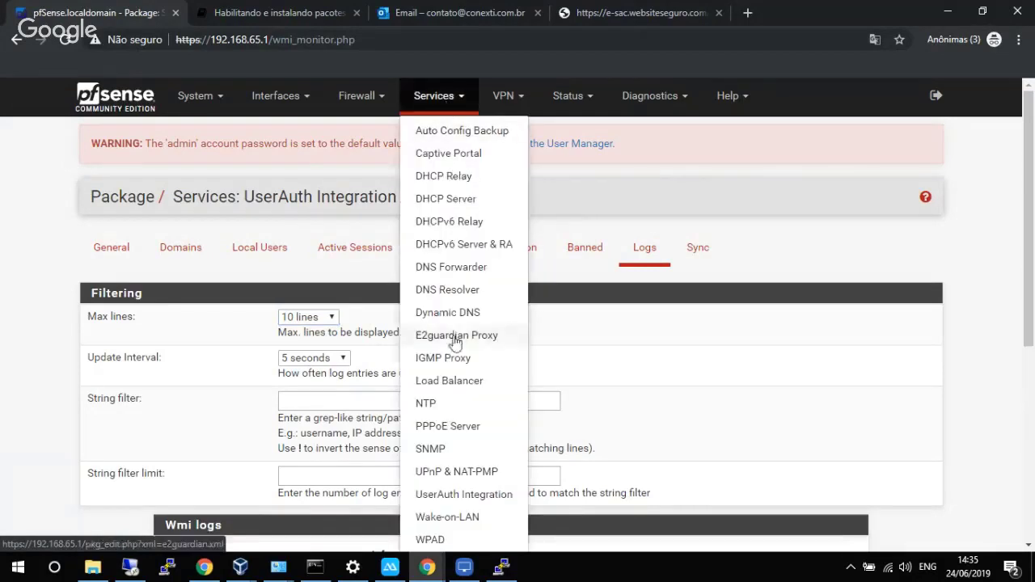
left_click(430, 537)
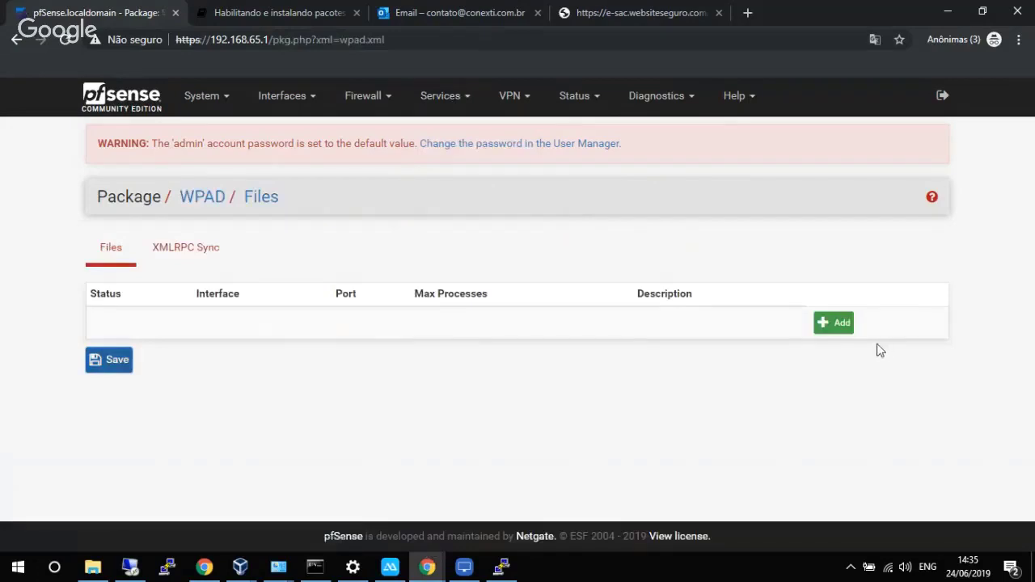
Add a new WPAD file, enable it, and set its listen port to 80.
left_click(833, 322)
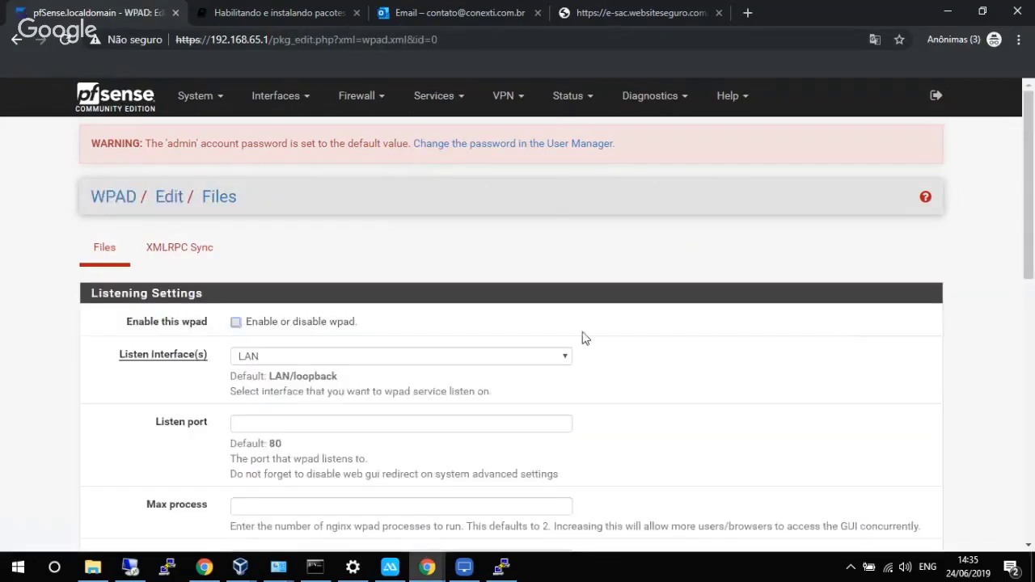
left_click(330, 326)
scroll(461, 323, "down", 2)
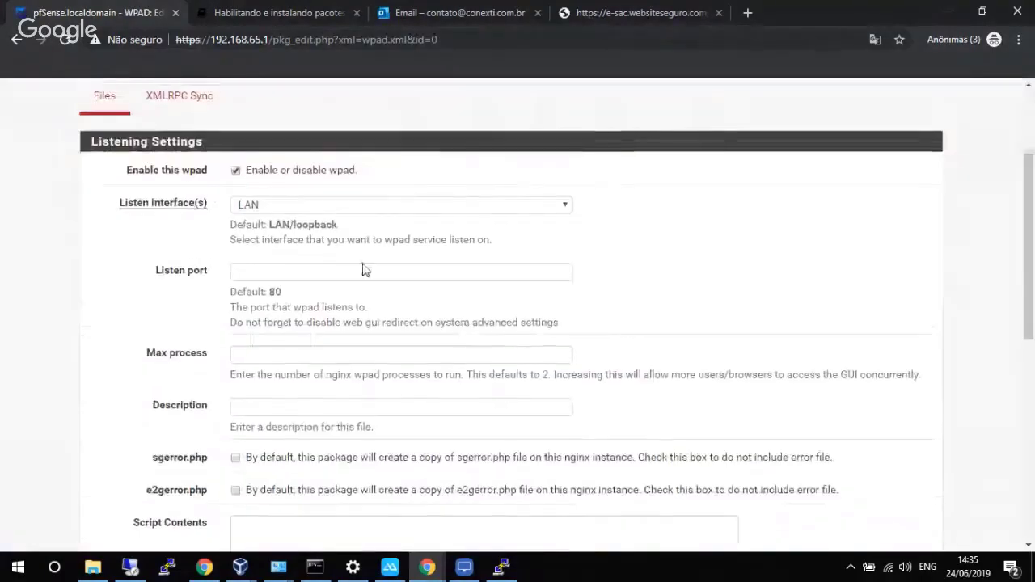
left_click(349, 274)
type("80")
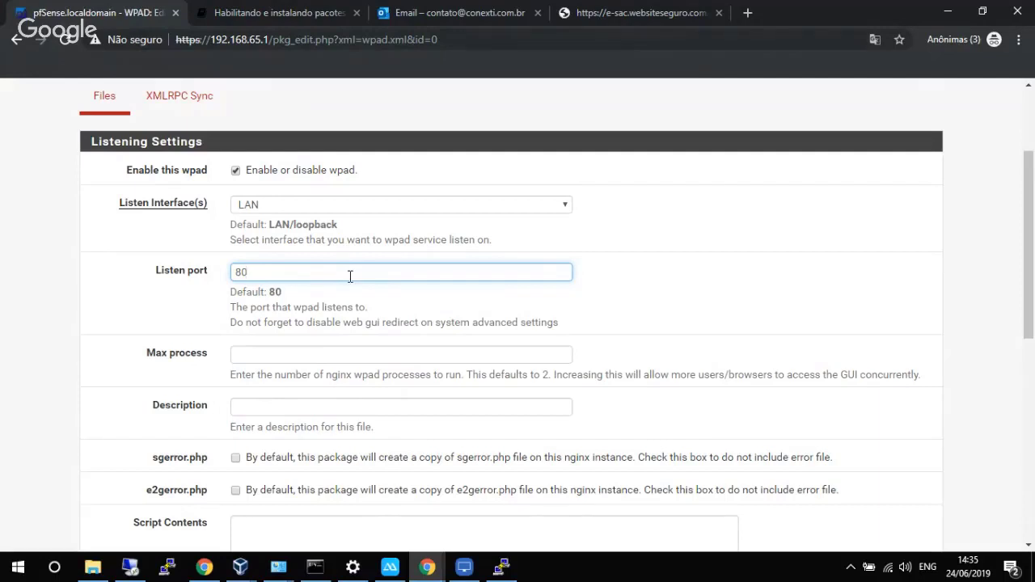
Set the WPAD file's max processes to 10 and save it.
scroll(350, 276, "down", 1)
left_click(309, 281)
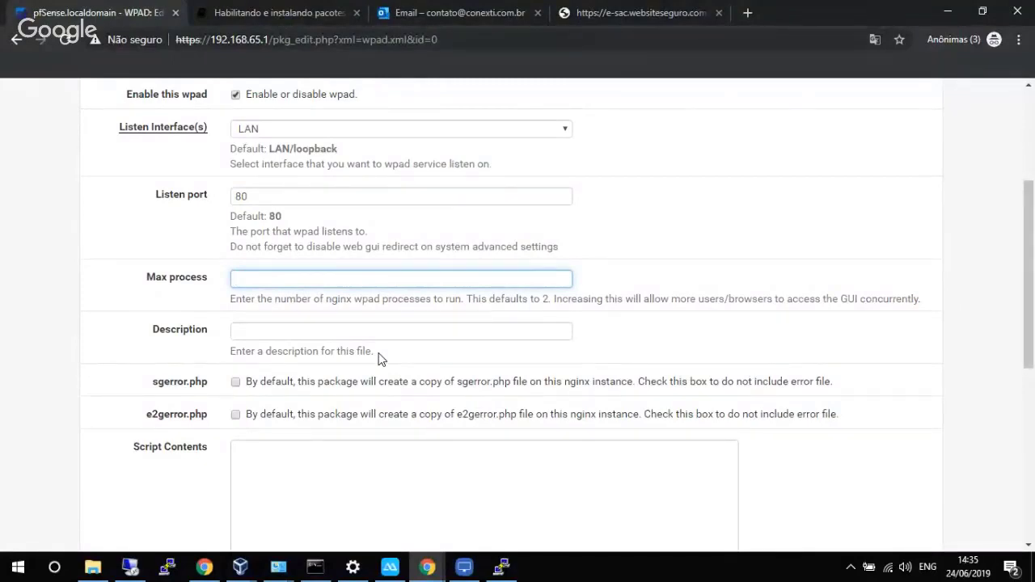
type("0")
scroll(385, 337, "down", 4)
scroll(386, 337, "up", 1)
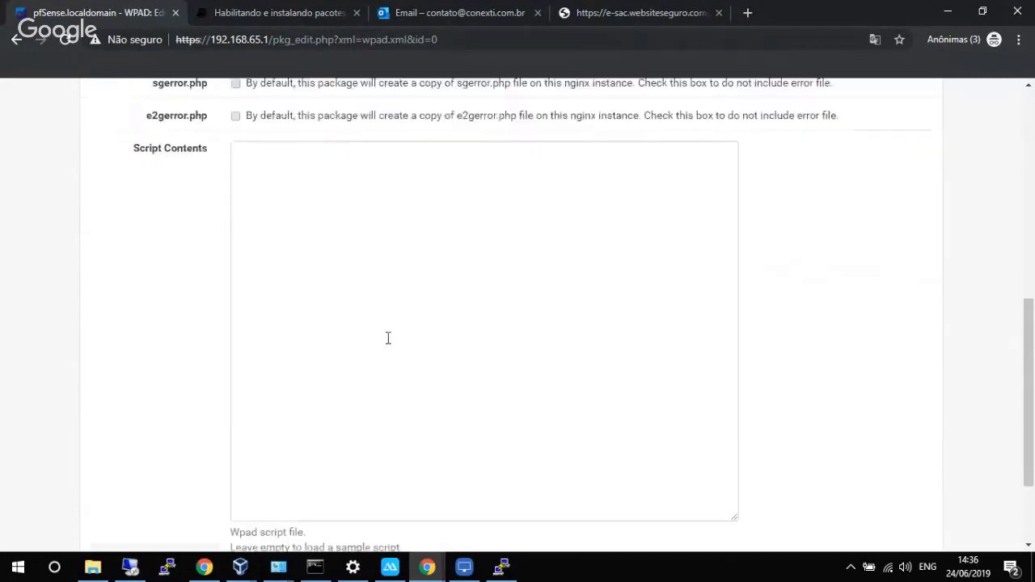
scroll(388, 337, "up", 3)
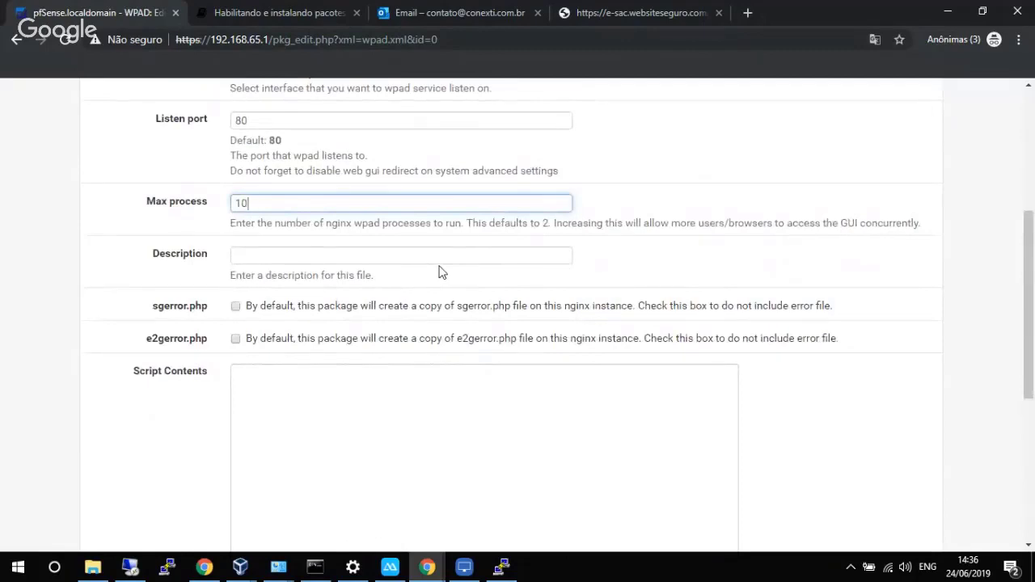
scroll(425, 293, "down", 5)
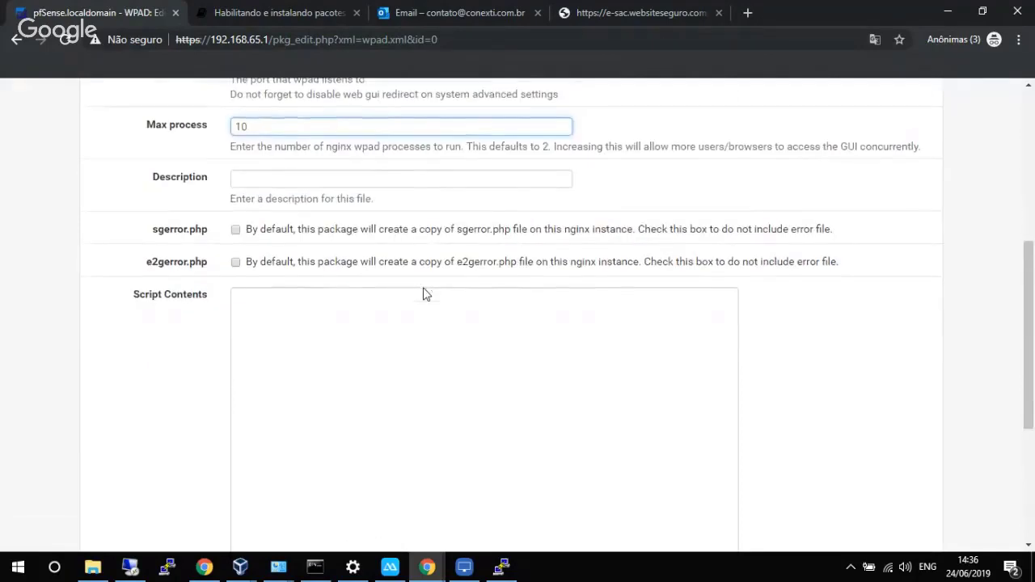
scroll(393, 308, "up", 1)
scroll(393, 310, "down", 1)
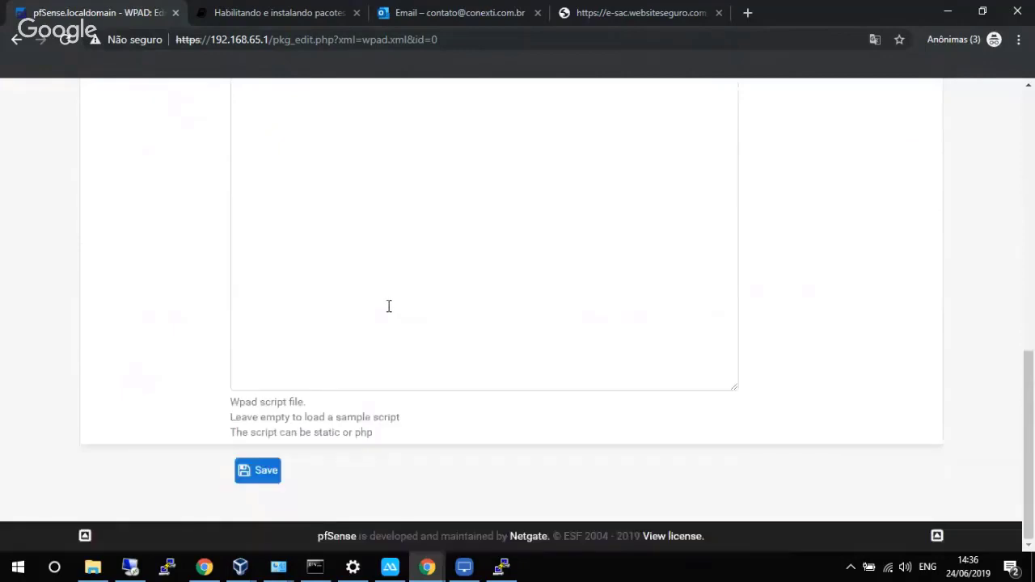
scroll(388, 306, "up", 2)
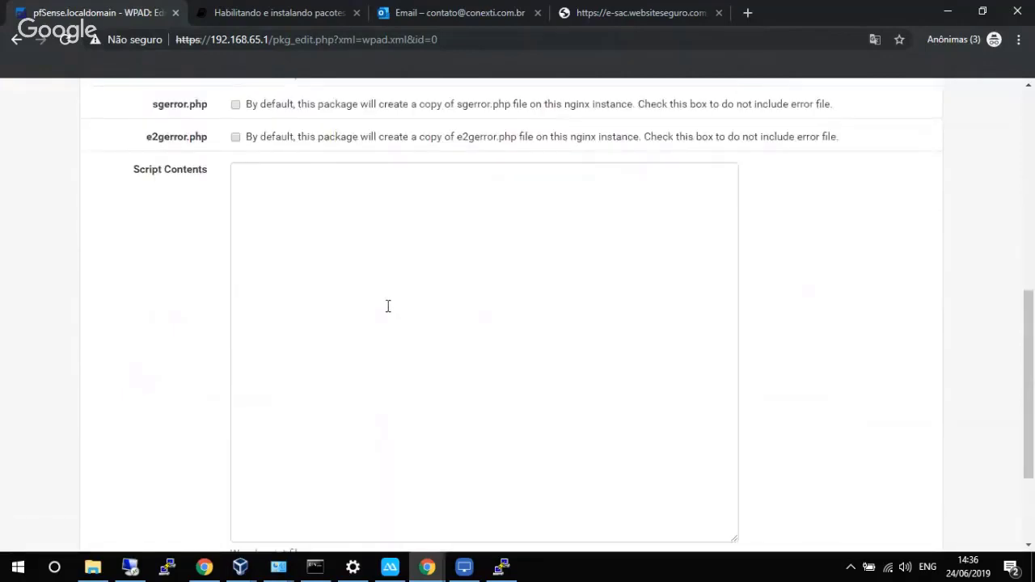
scroll(388, 305, "down", 1)
scroll(386, 305, "down", 1)
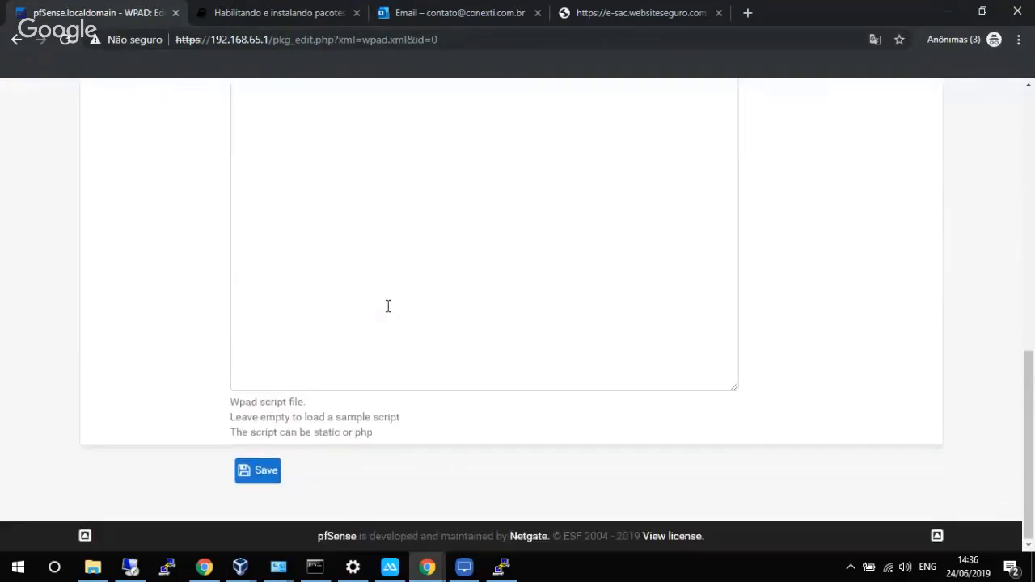
left_click(264, 477)
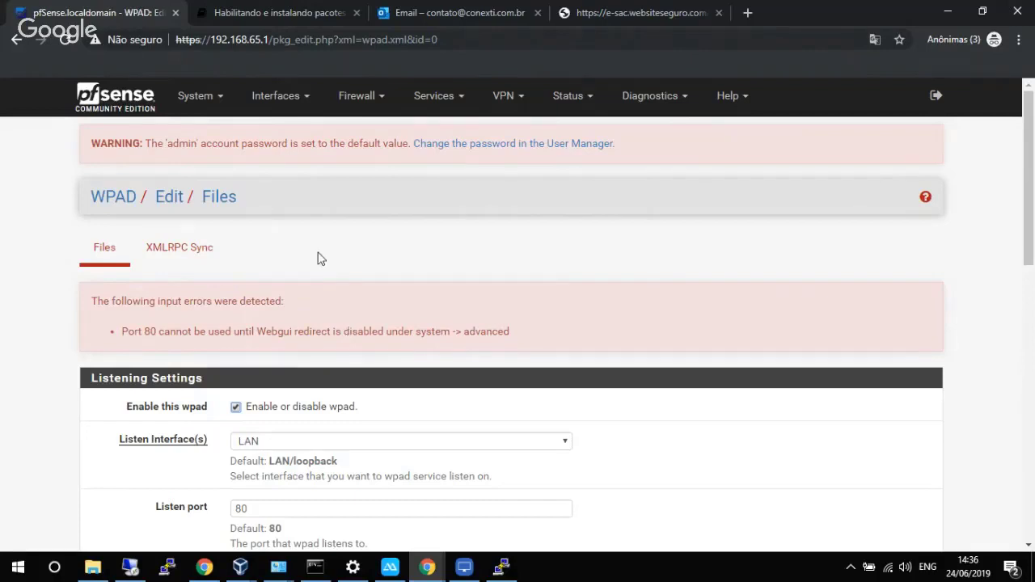
In System > Advanced Admin Access, check 'Disable webConfigurator redirect rule' and save.
left_click(207, 101)
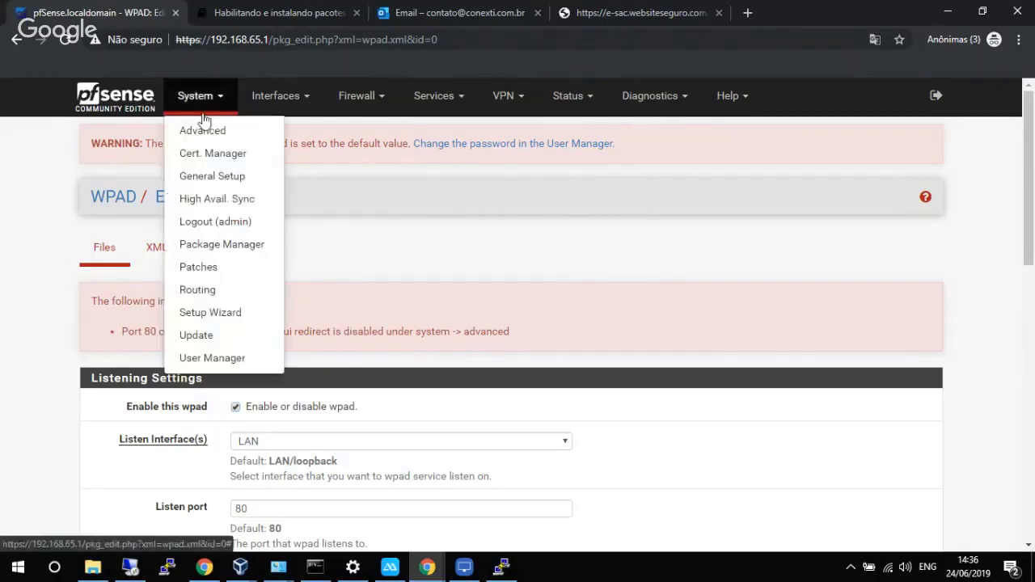
middle_click(200, 131)
left_click(226, 12)
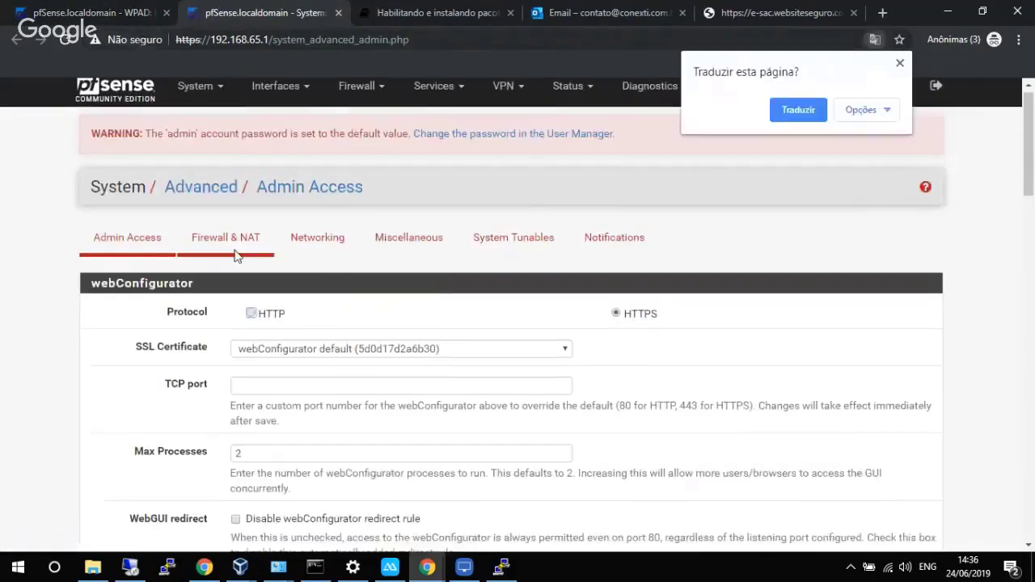
scroll(246, 305, "down", 3)
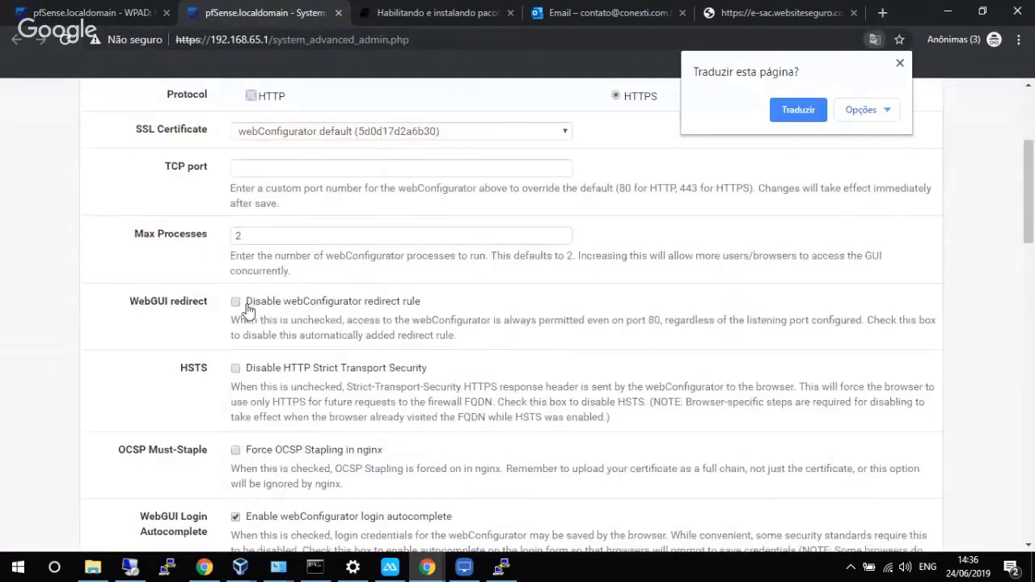
left_click(243, 307)
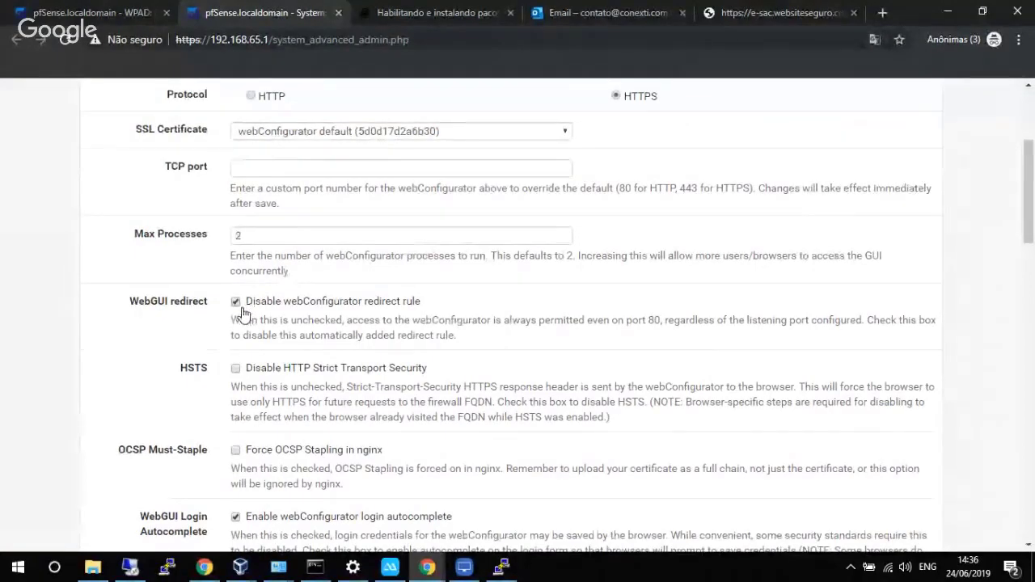
scroll(248, 293, "up", 2)
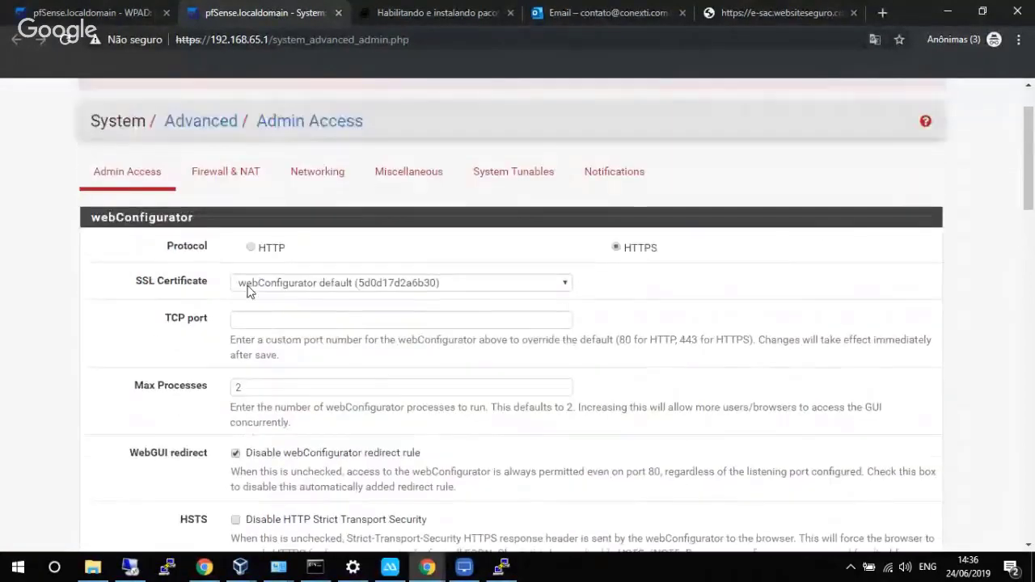
scroll(248, 292, "up", 1)
left_click(195, 95)
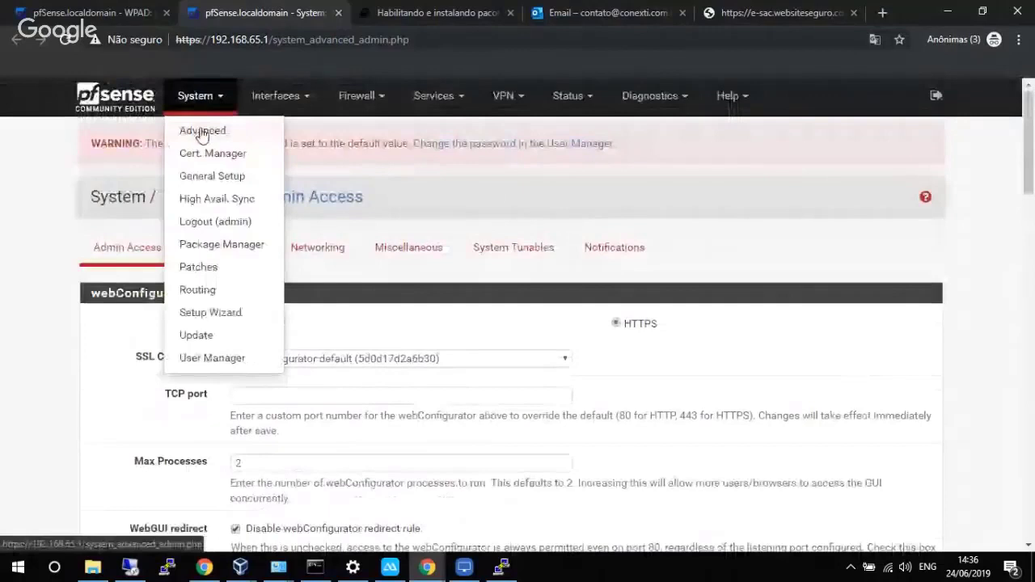
left_click(38, 270)
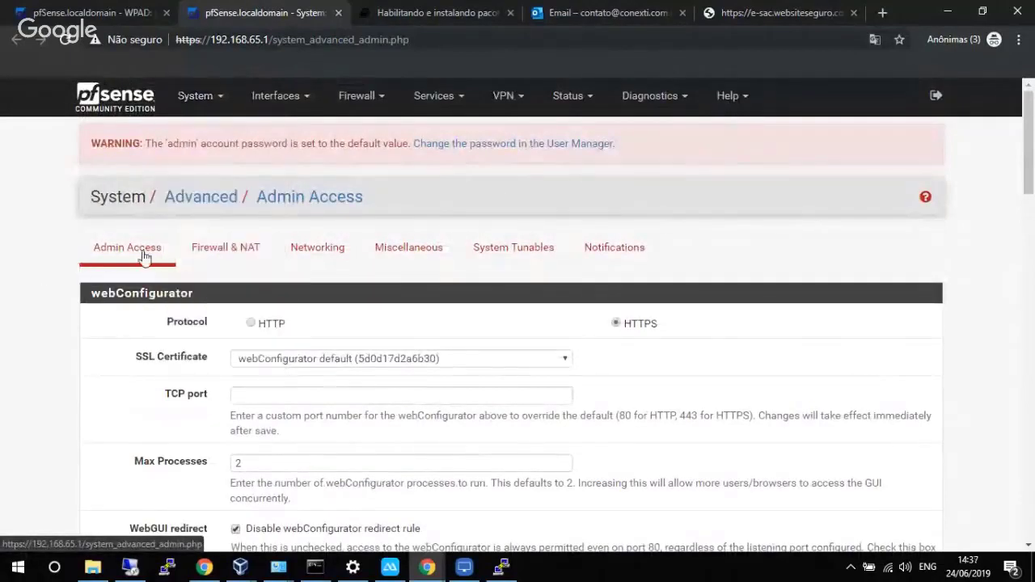
scroll(143, 256, "down", 1)
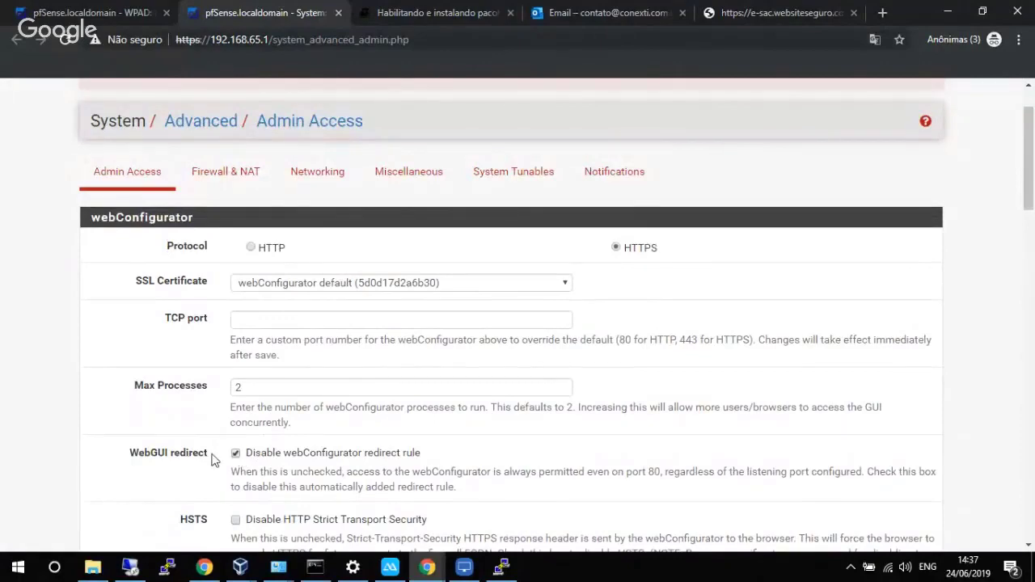
scroll(184, 455, "down", 1)
scroll(185, 461, "down", 15)
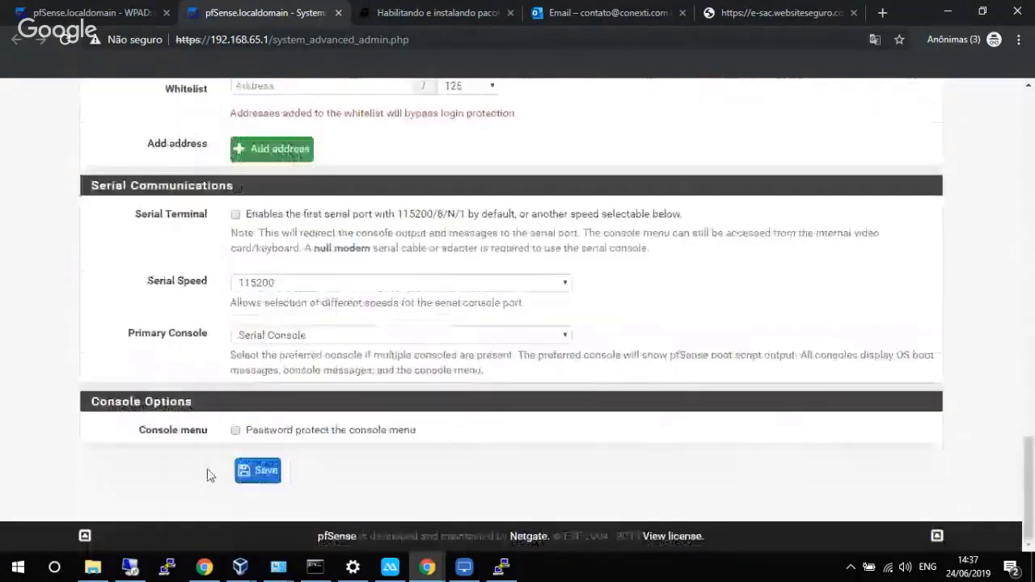
left_click(261, 483)
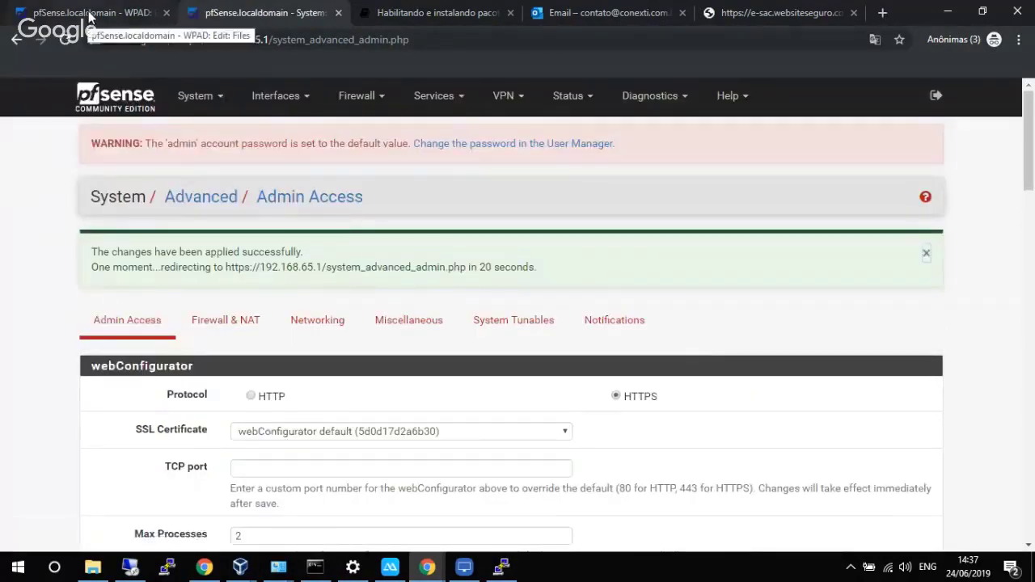
Change the WPAD script's proxy address to 192.168.65.1:8080 and save the WPAD file.
left_click(94, 17)
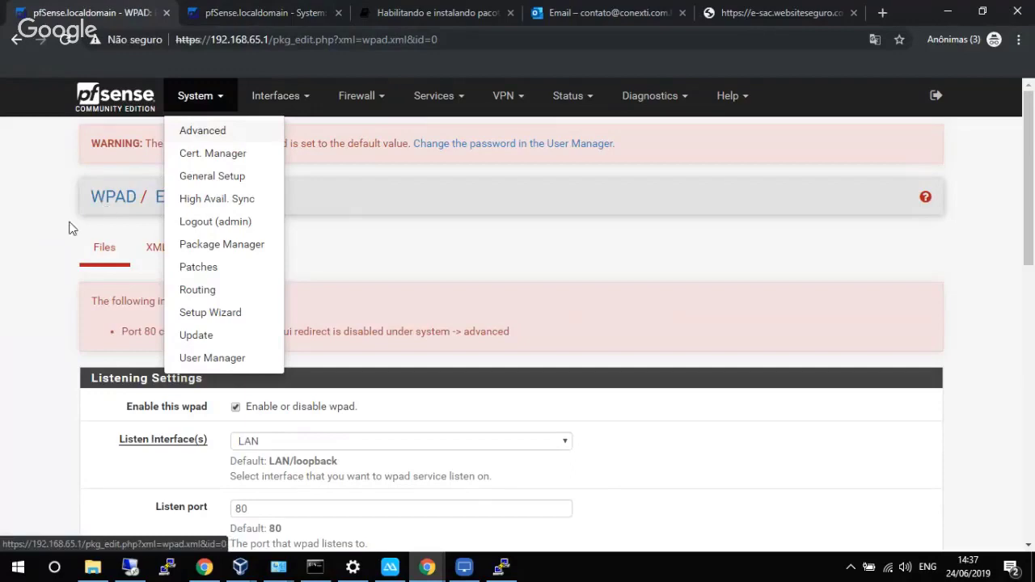
scroll(70, 227, "down", 10)
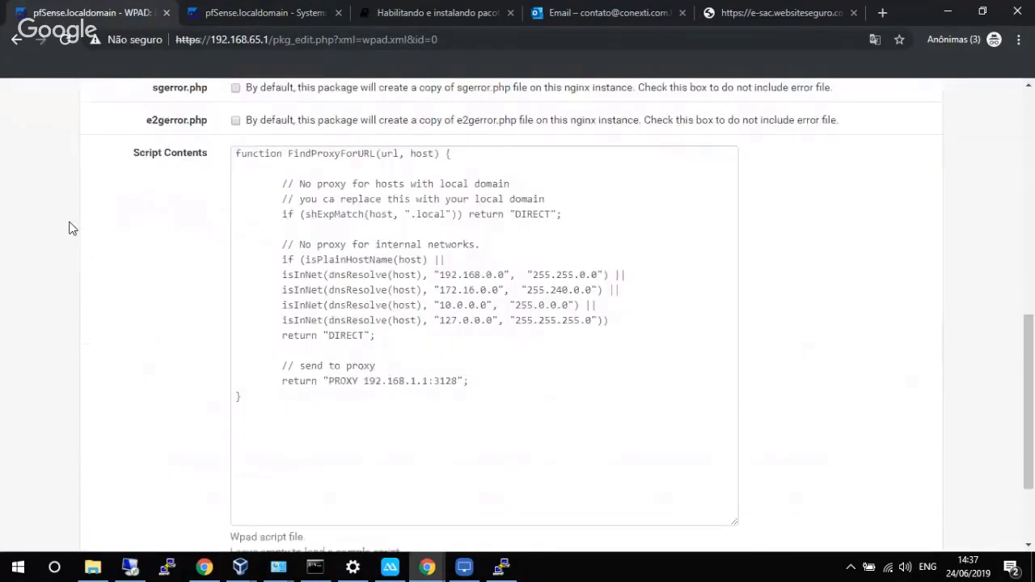
left_click(252, 471)
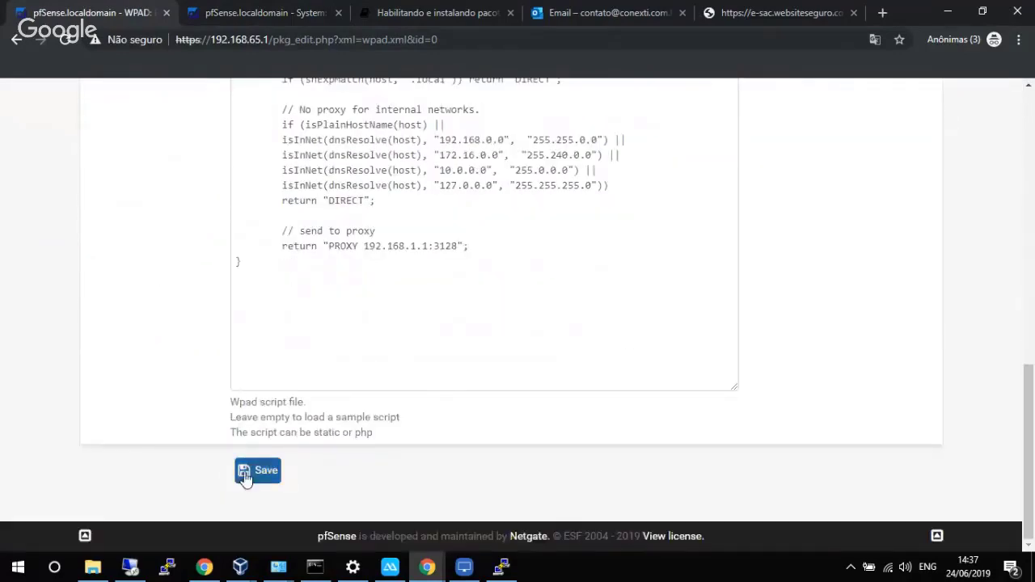
scroll(310, 346, "up", 2)
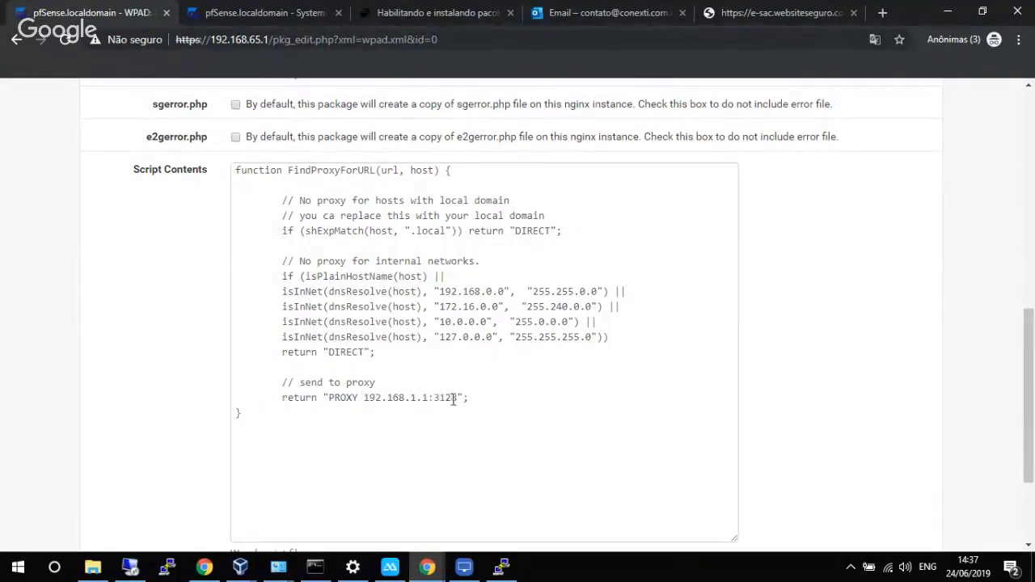
left_click(417, 399)
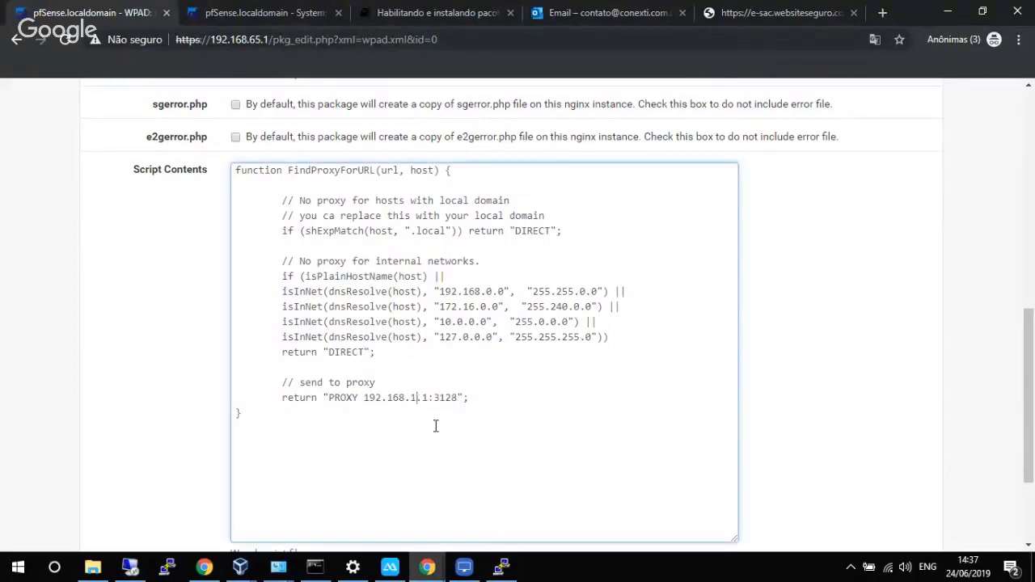
key("BackSpace")
type("65")
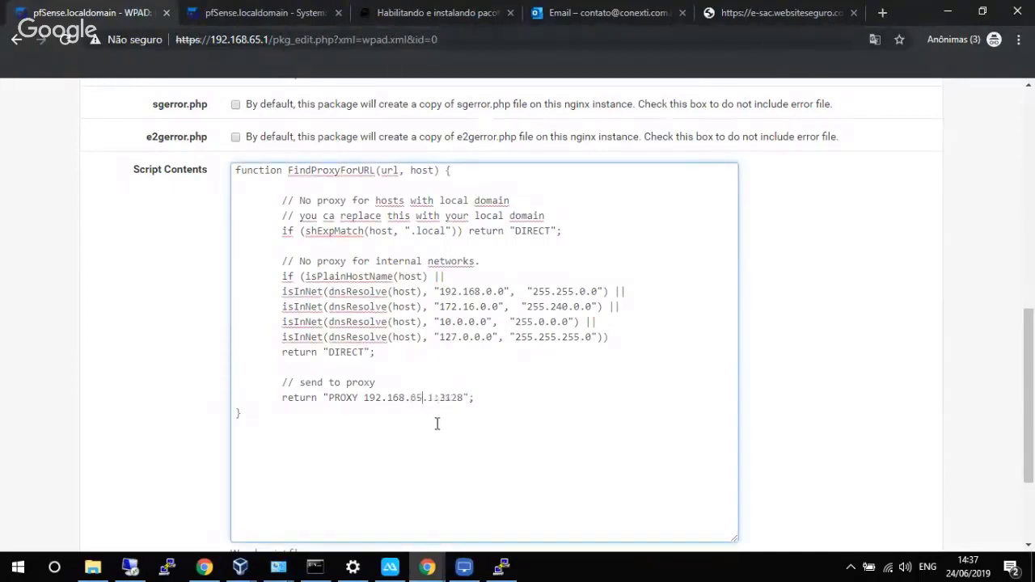
key("Right")
key("Right")
key("Right")
scroll(566, 333, "down", 3)
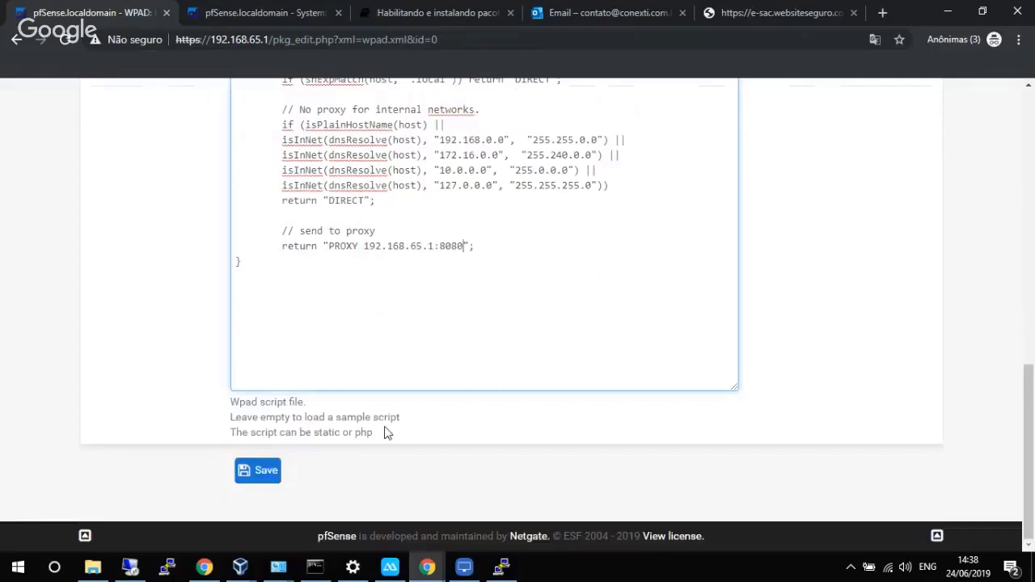
left_click(257, 471)
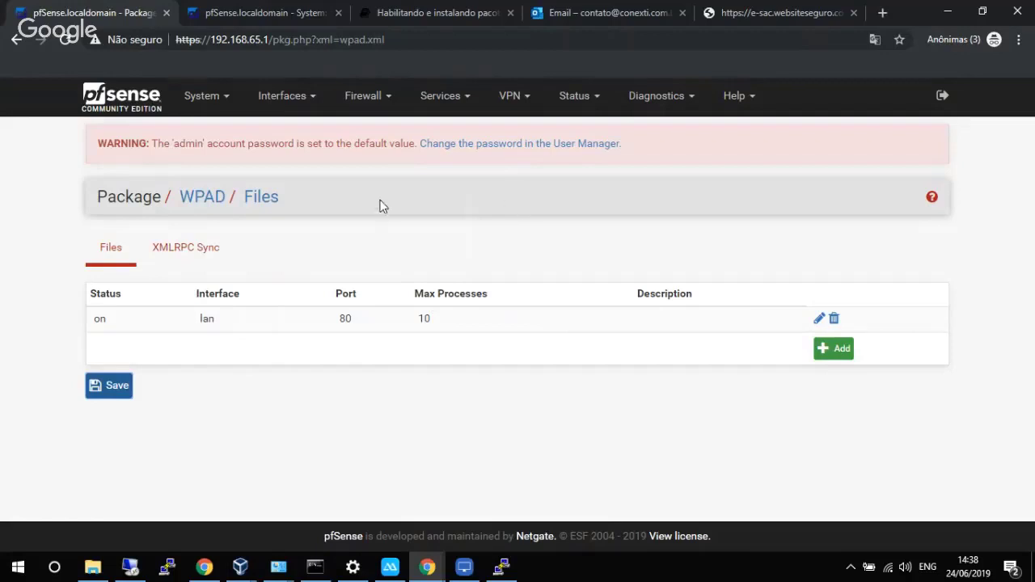
left_click(731, 13)
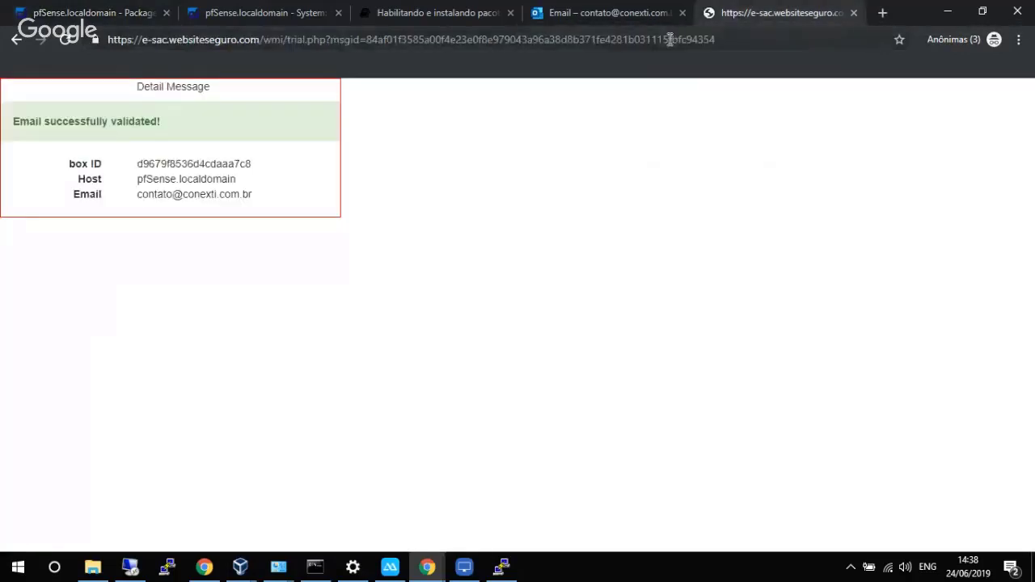
left_click(668, 39)
type("http")
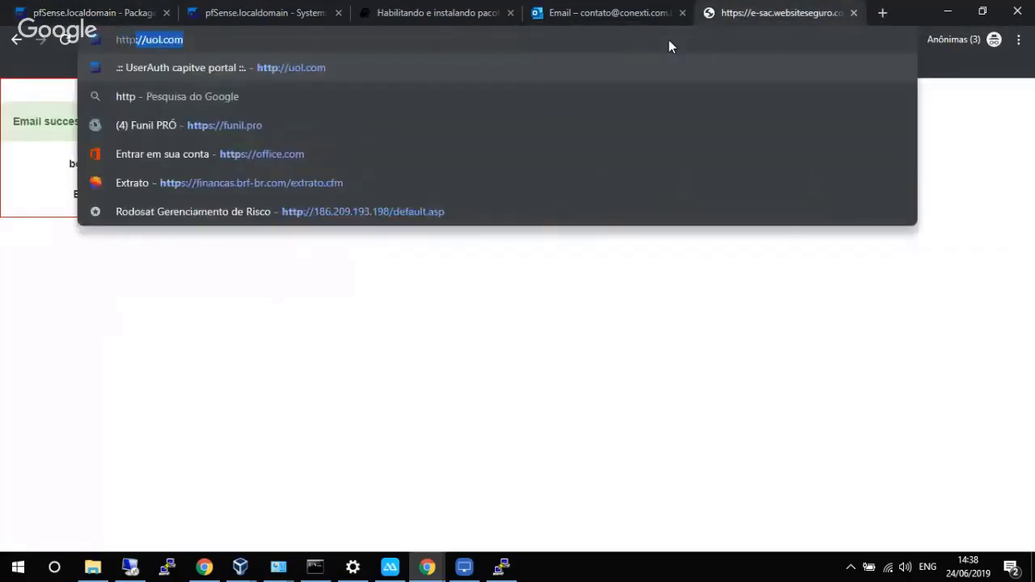
type("://192")
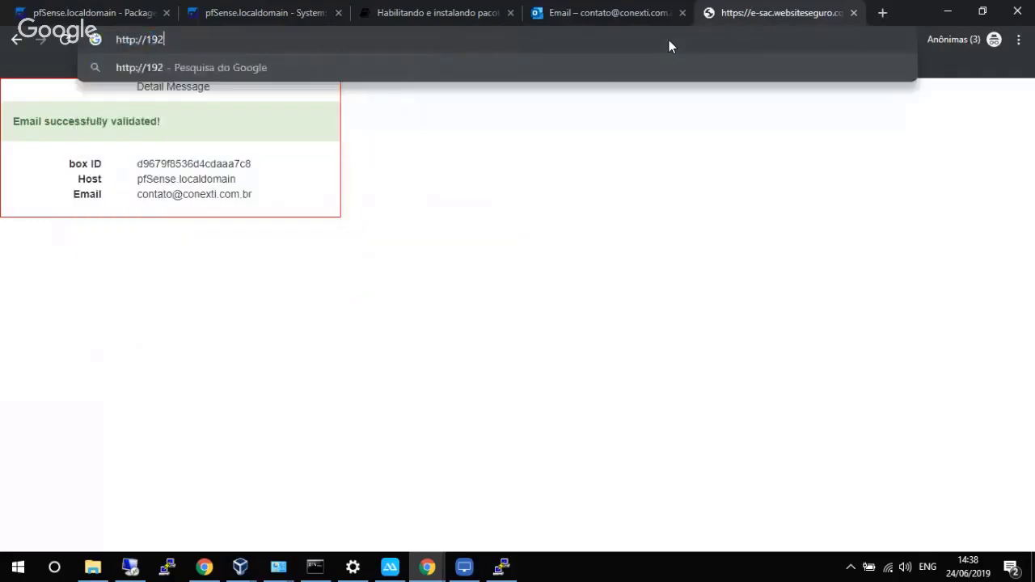
type(".168.65.1.")
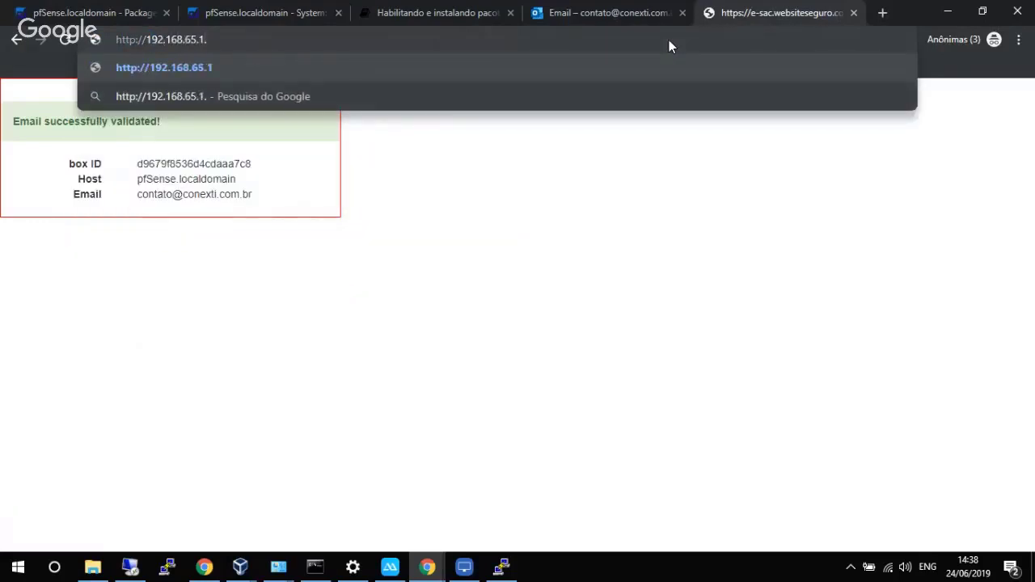
key("BackSpace")
type("/")
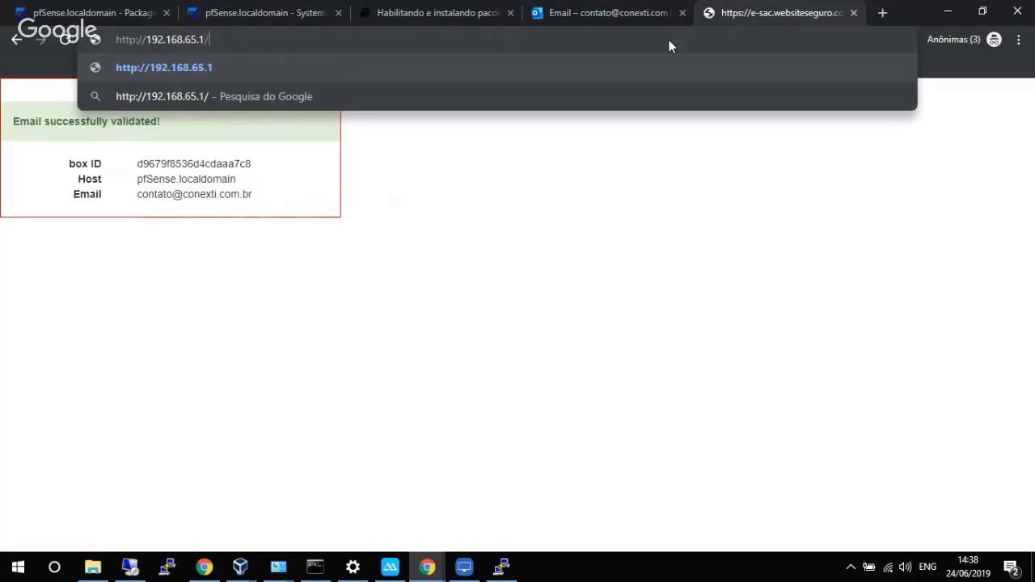
type("cp/i")
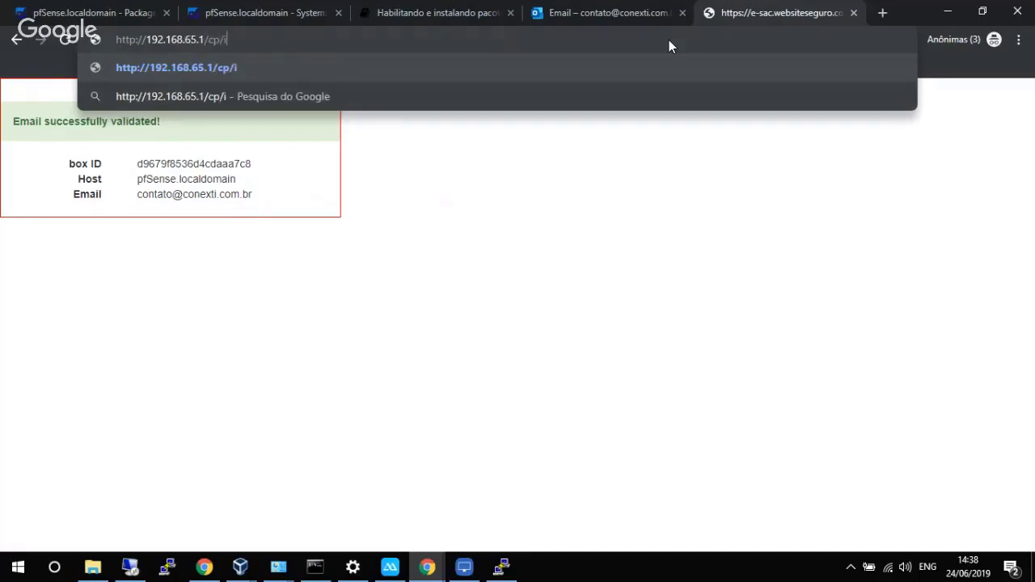
type("nde")
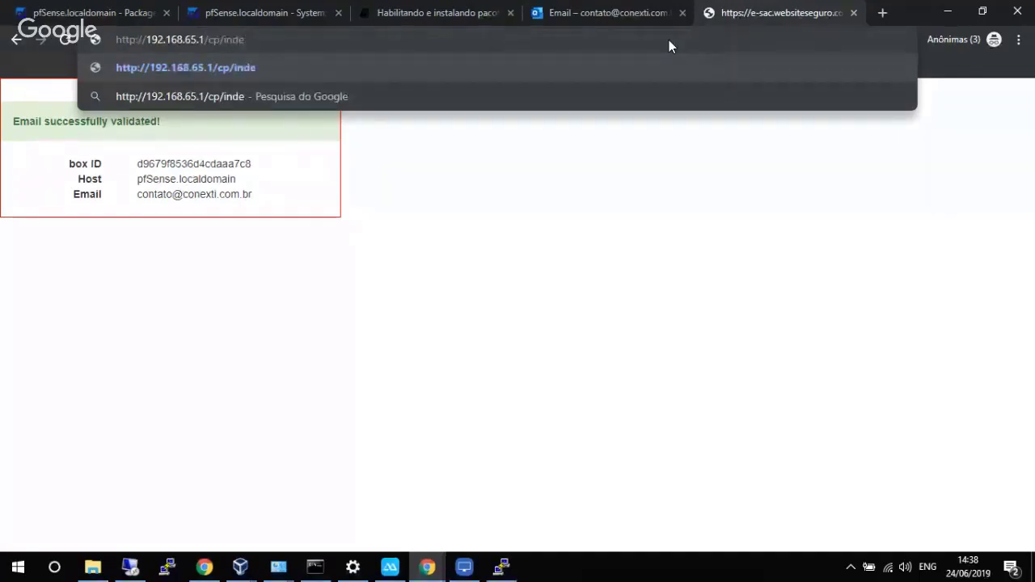
type("x.php")
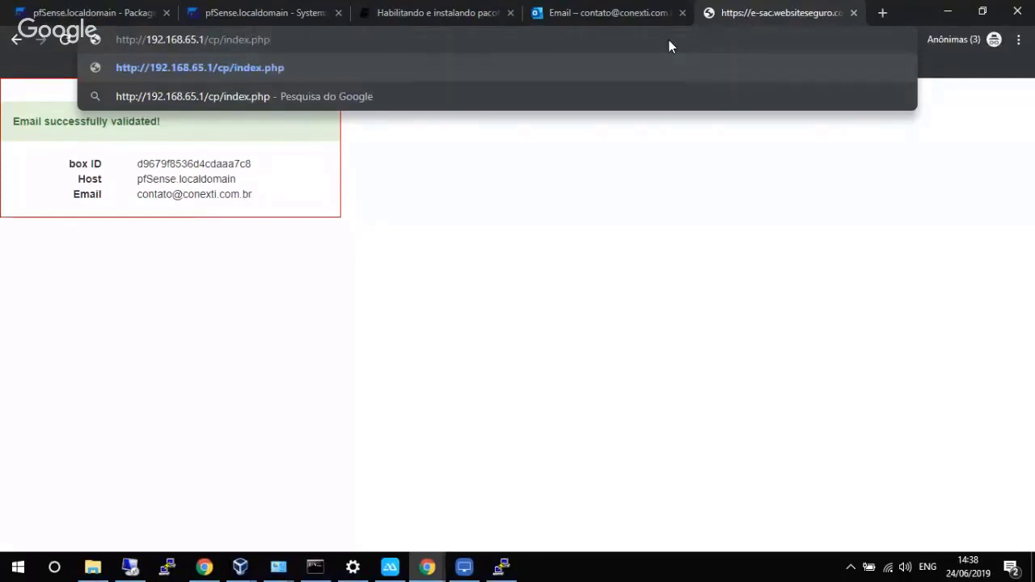
key("Return")
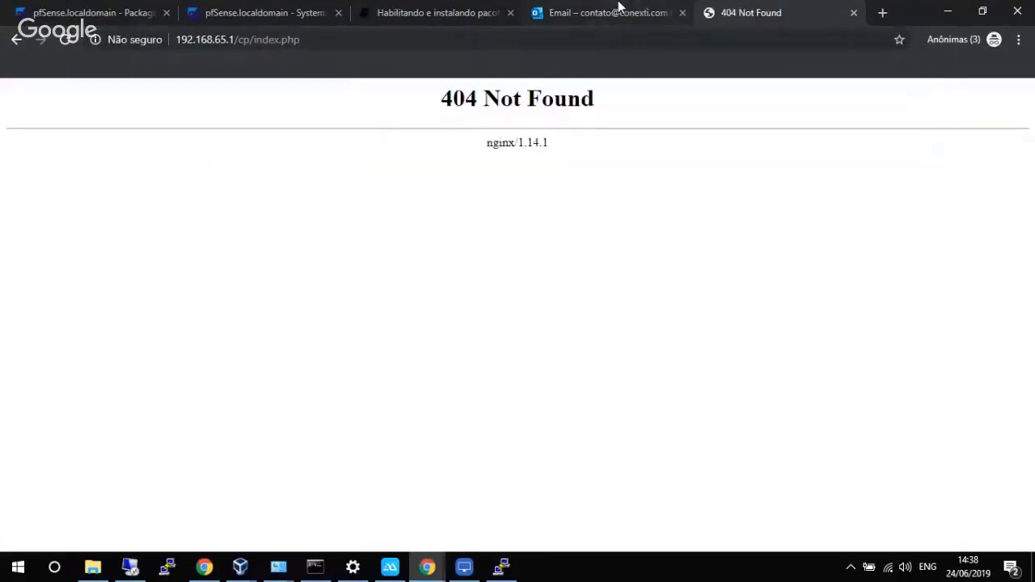
Re-save the WPAD entry in pfSense, then reload the captive portal page.
left_click(606, 8)
left_click(97, 12)
left_click(820, 319)
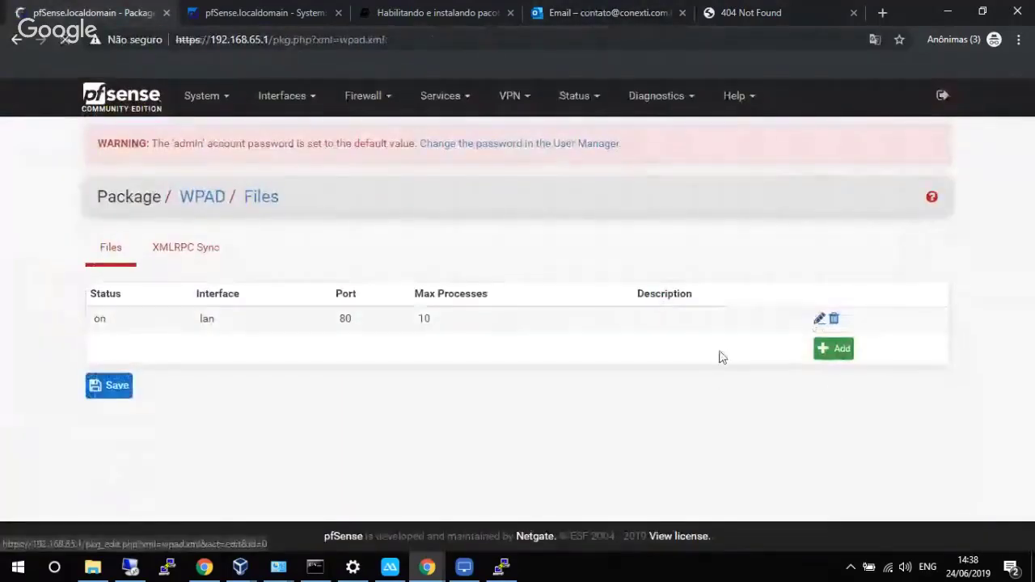
scroll(554, 399, "down", 10)
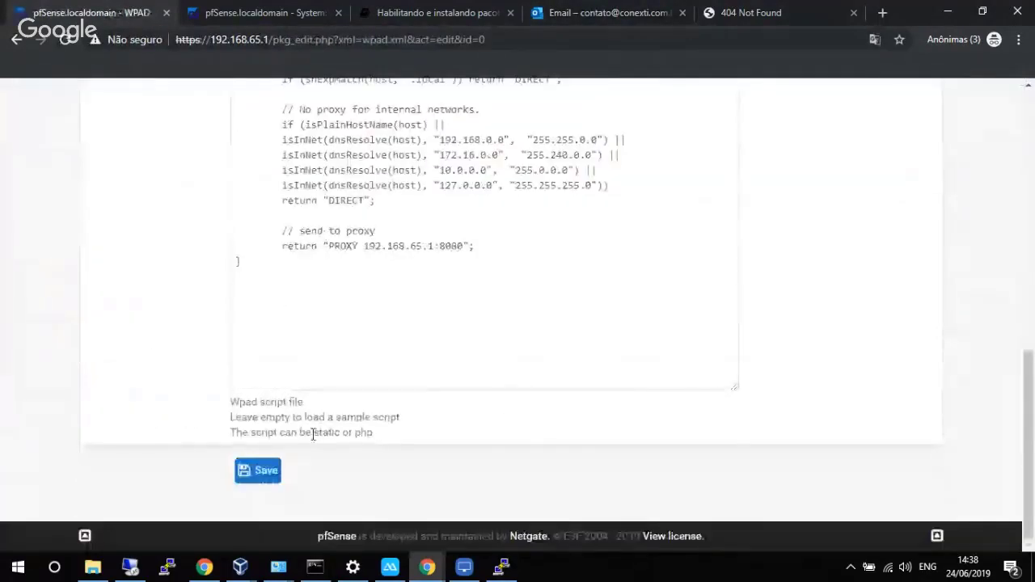
left_click(259, 470)
left_click(719, 15)
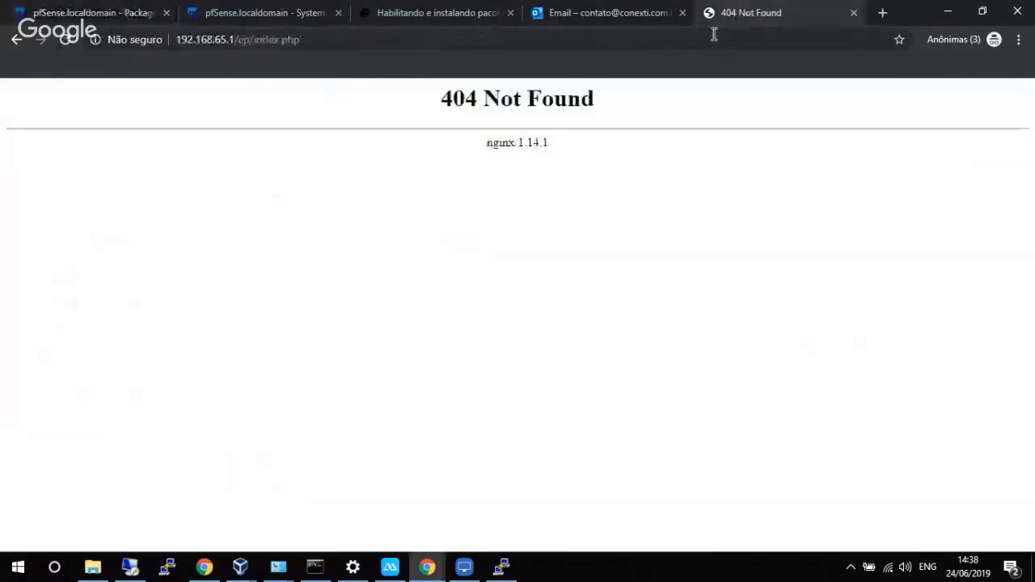
left_click(713, 36)
key("Return")
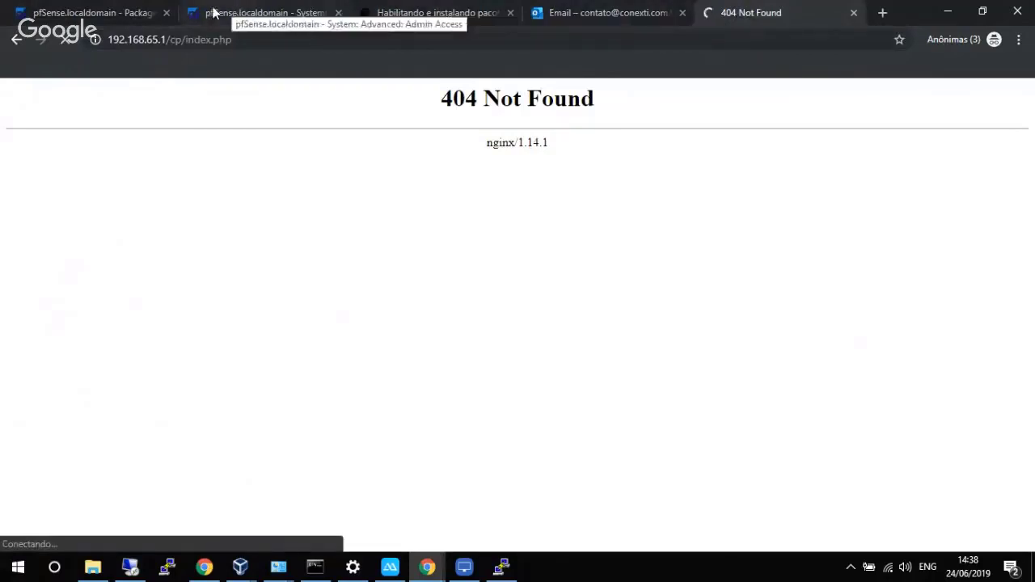
left_click(132, 7)
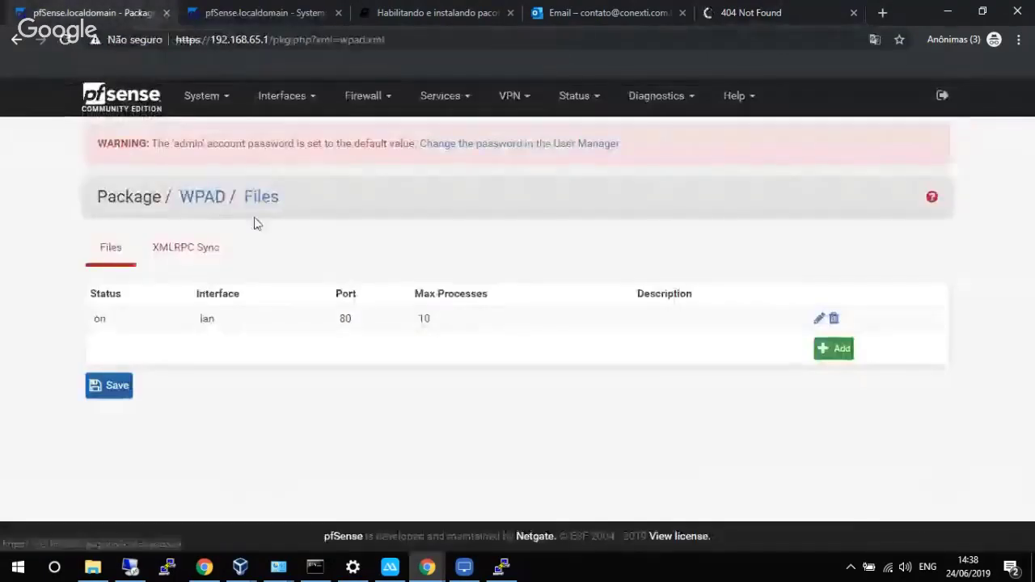
left_click(434, 96)
left_click(422, 494)
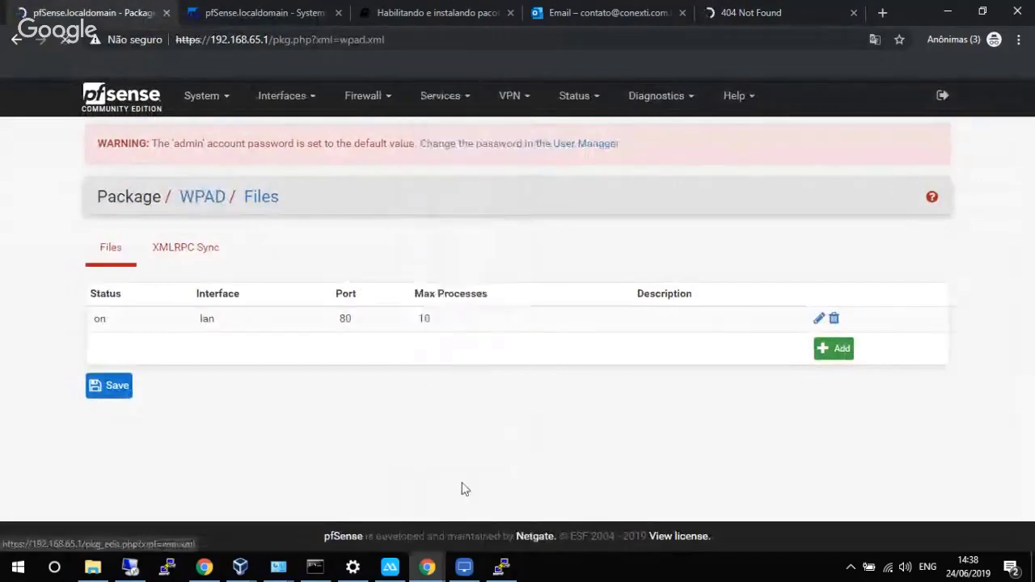
scroll(311, 325, "down", 15)
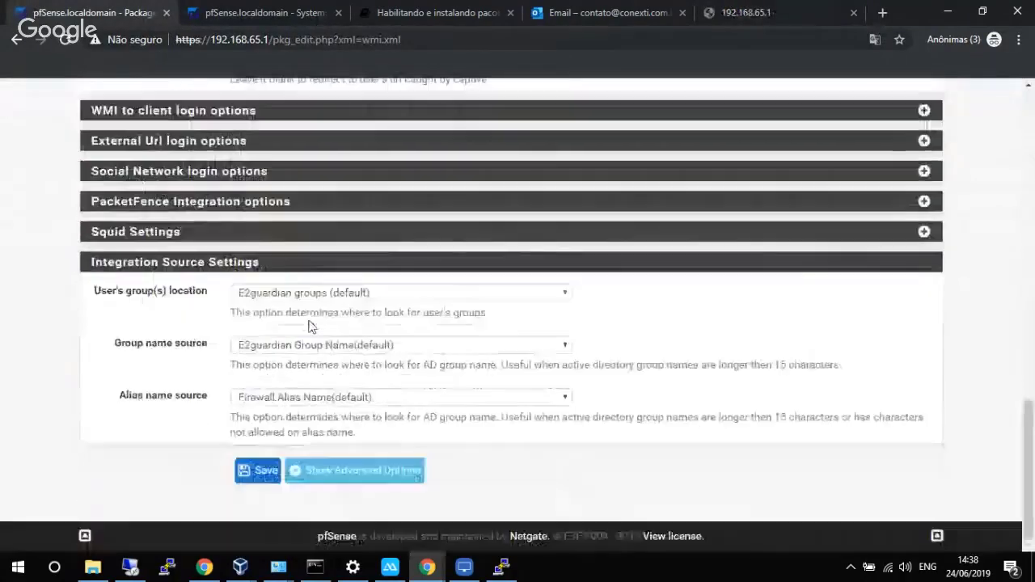
scroll(290, 325, "up", 2)
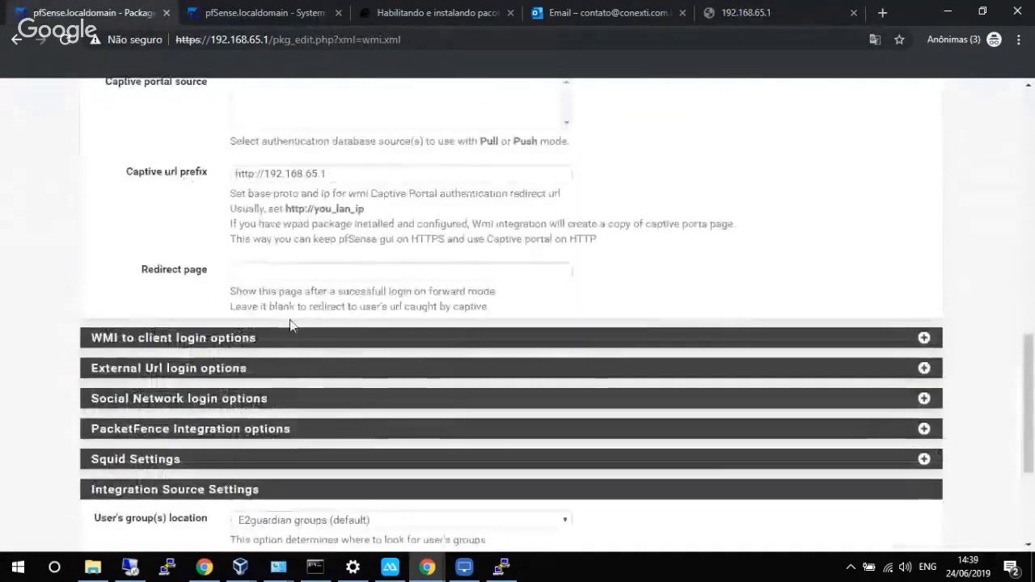
scroll(295, 320, "down", 3)
scroll(275, 380, "up", 2)
scroll(254, 451, "down", 2)
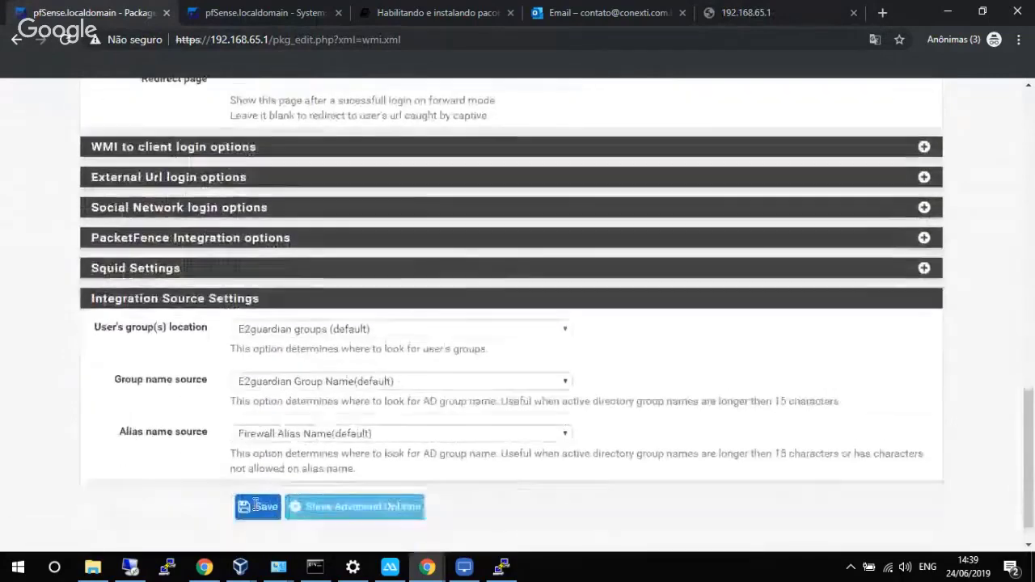
left_click(260, 472)
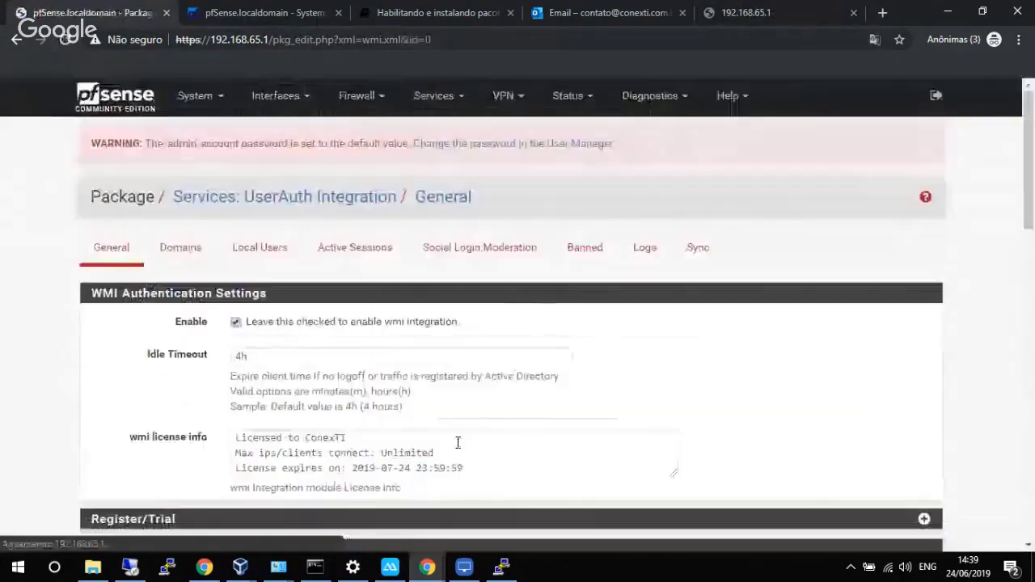
left_click(740, 8)
left_click(717, 39)
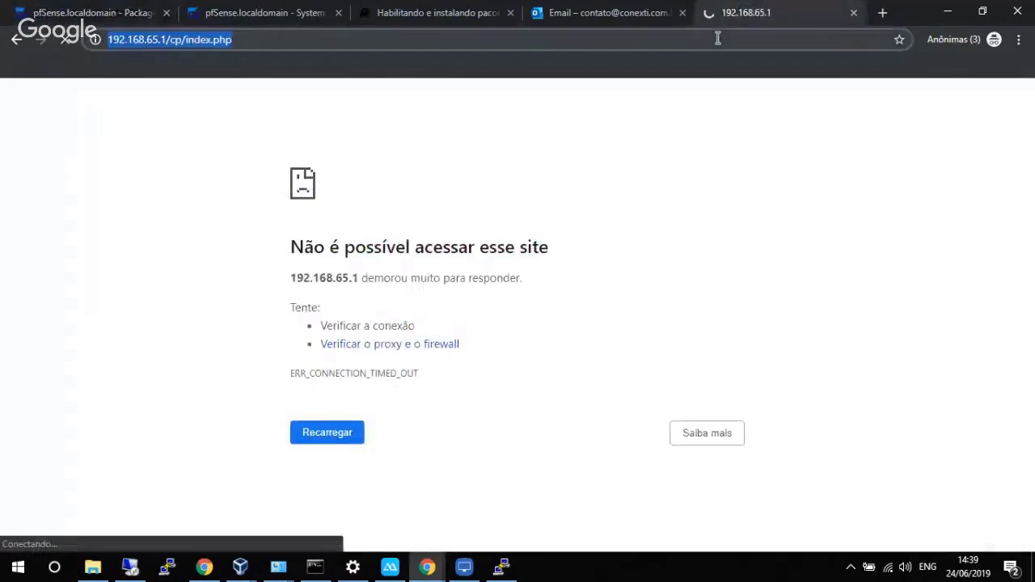
key("Return")
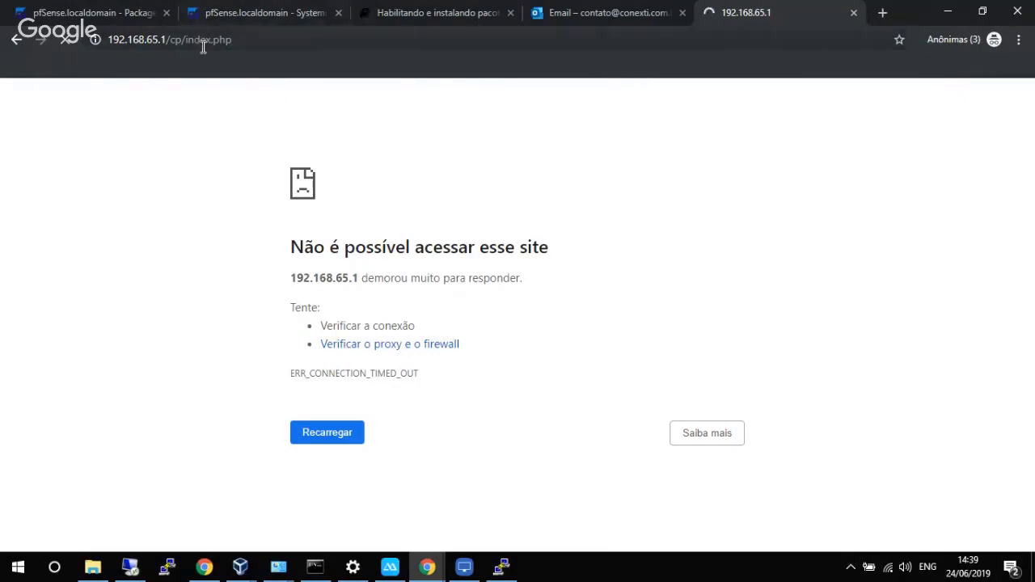
double_click(109, 39)
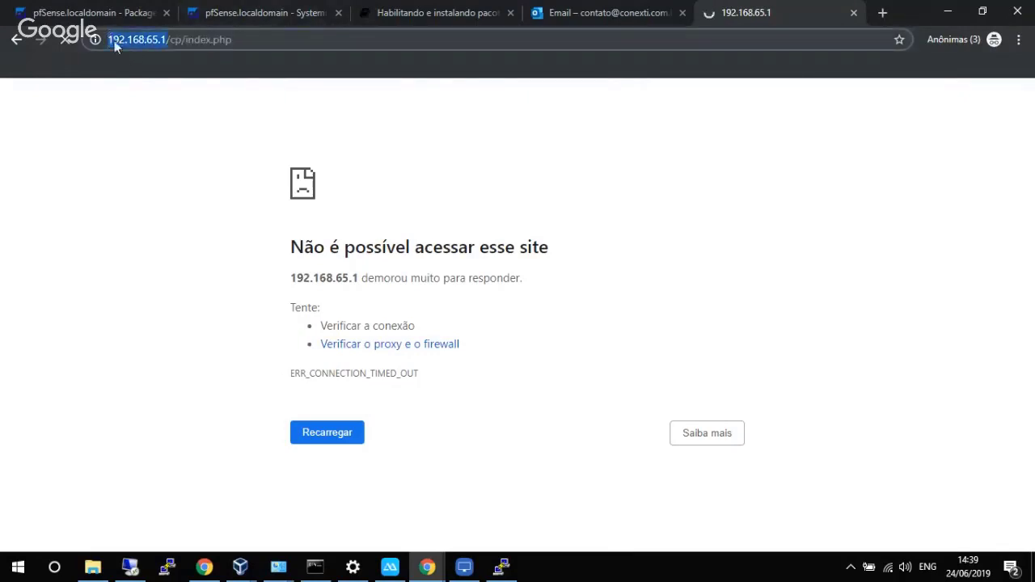
left_click(112, 39)
type("ht")
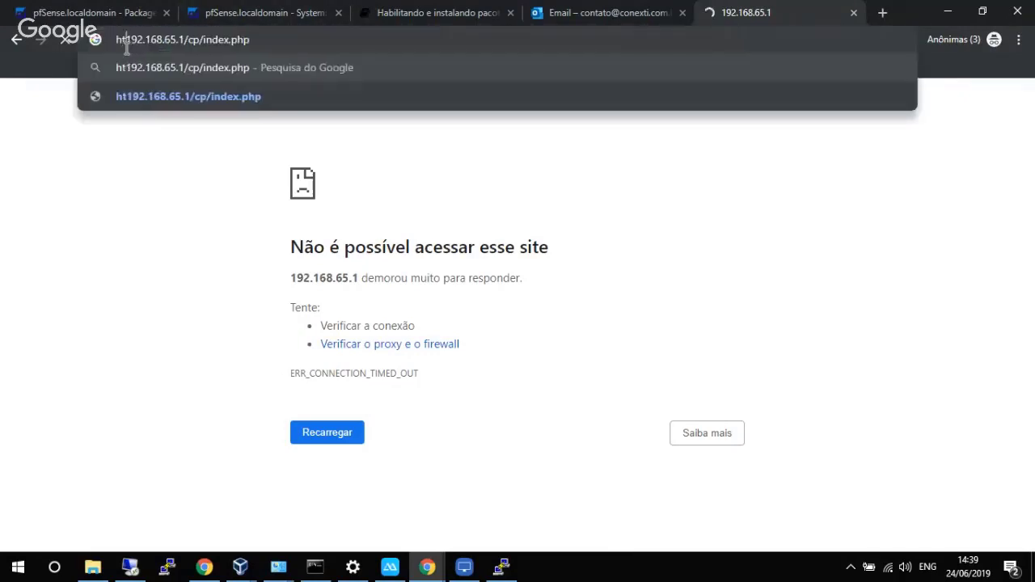
type("tp://")
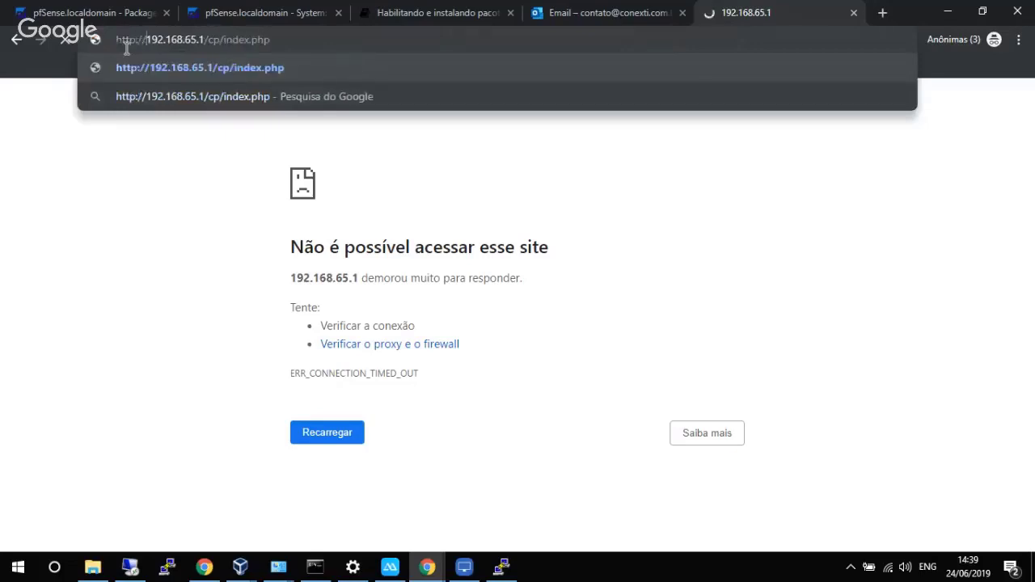
key("Return")
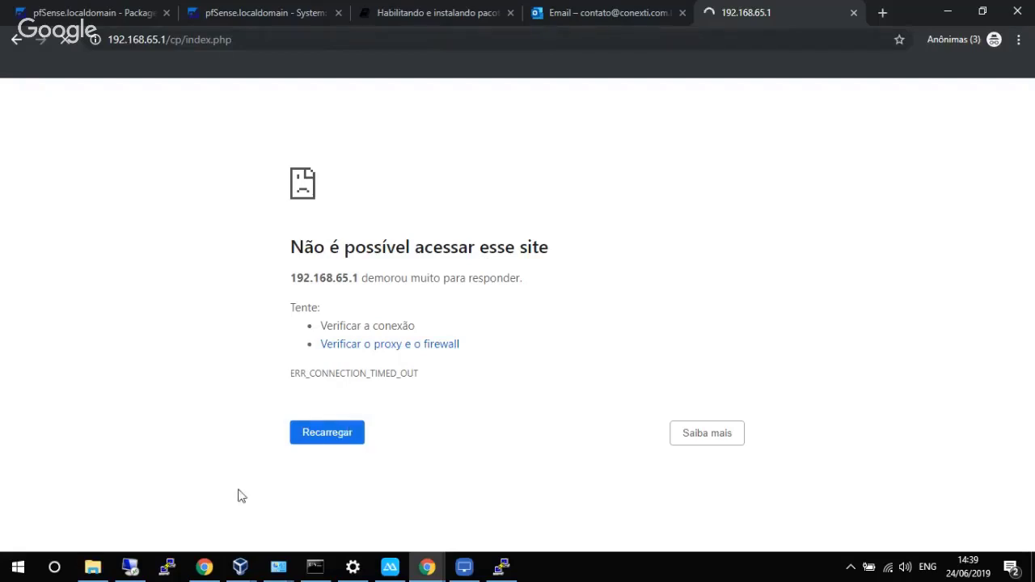
Reload the captive portal page once more, which now times out.
right_click(205, 567)
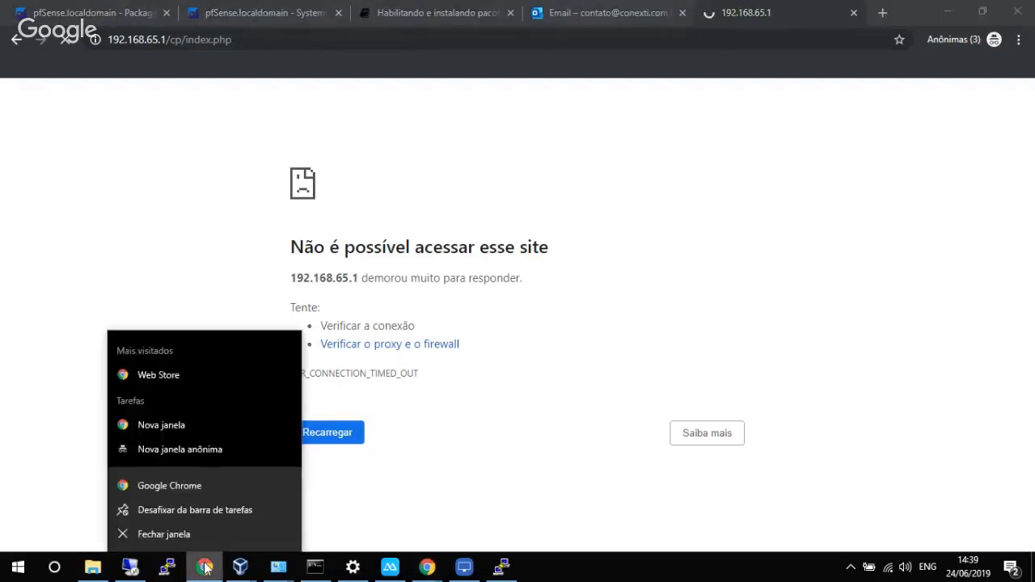
left_click(489, 416)
left_click(389, 43)
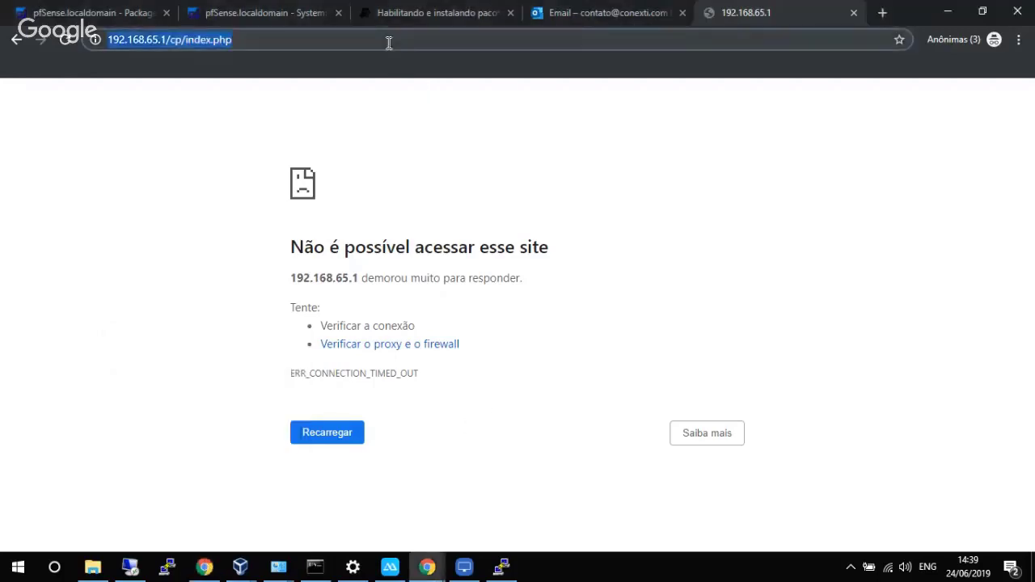
key("Return")
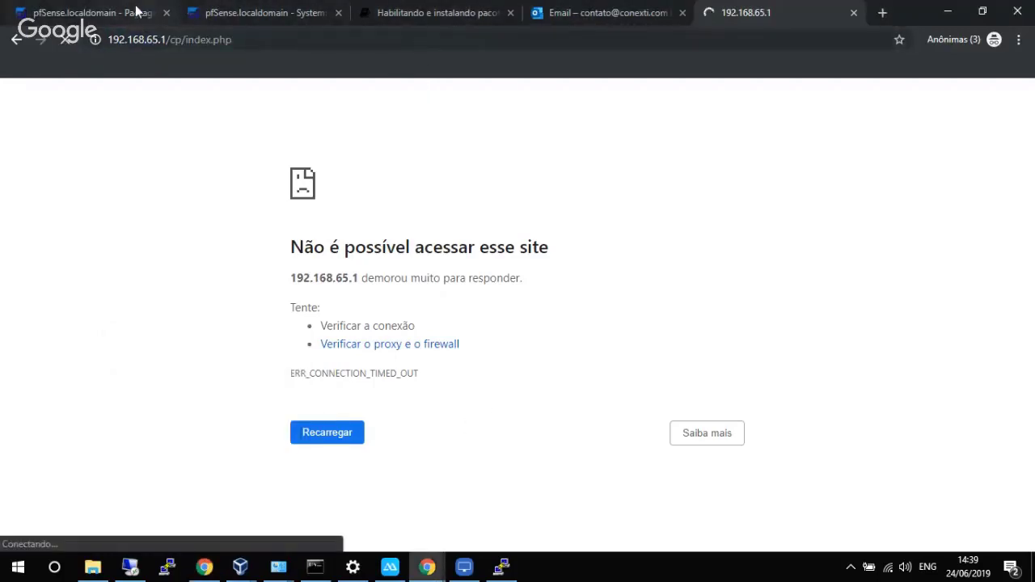
Open the UserAuth Integration Logs tab and set Max lines to 20.
scroll(324, 222, "down", 10)
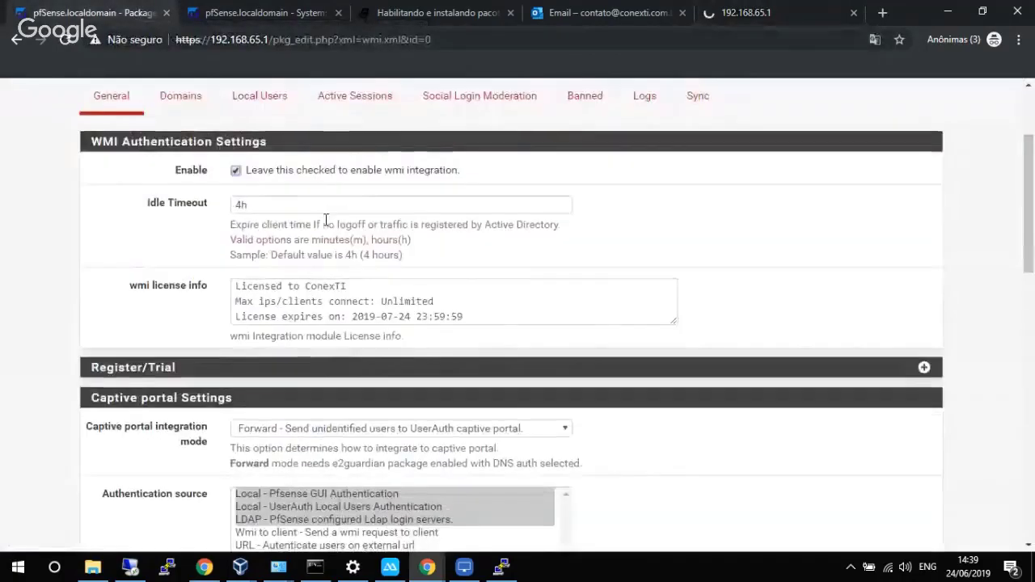
scroll(325, 225, "up", 2)
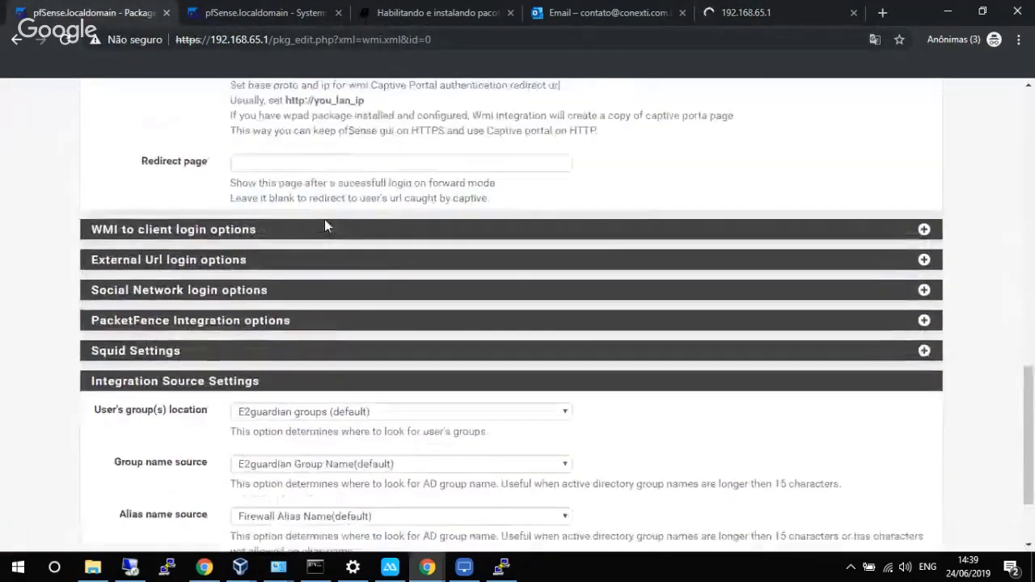
scroll(849, 175, "down", 1)
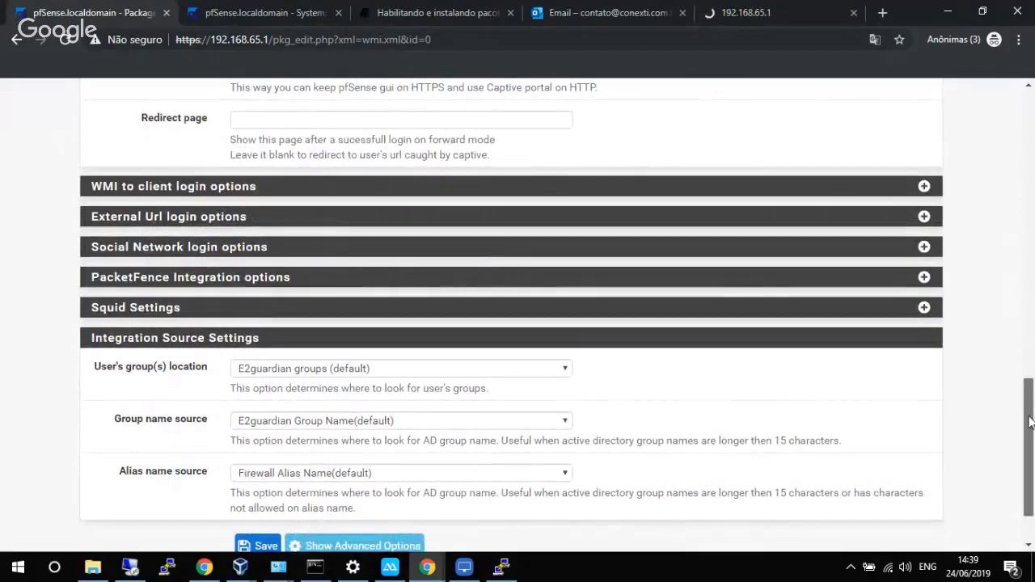
left_click_drag(1029, 419, 1033, 153)
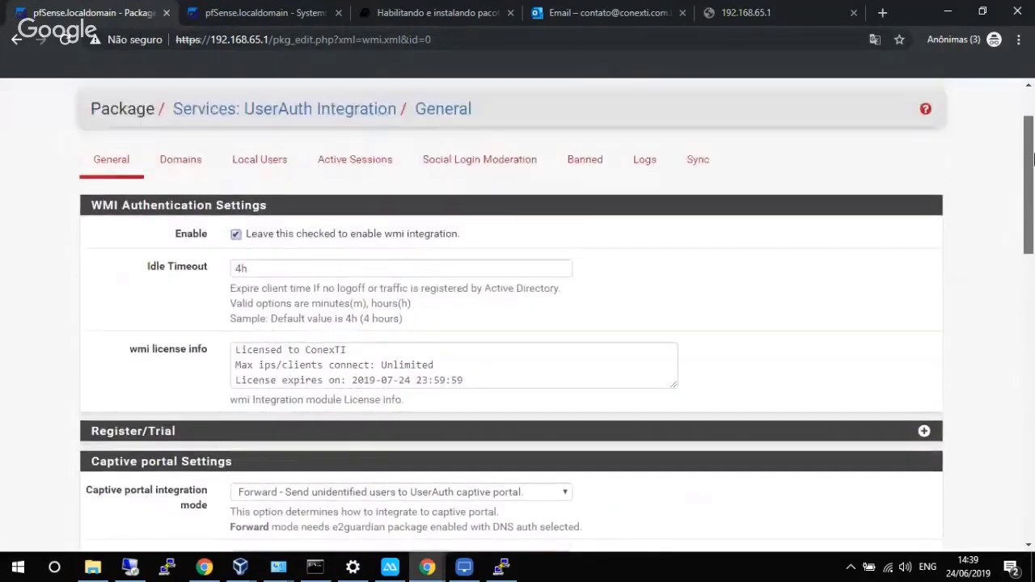
left_click(636, 165)
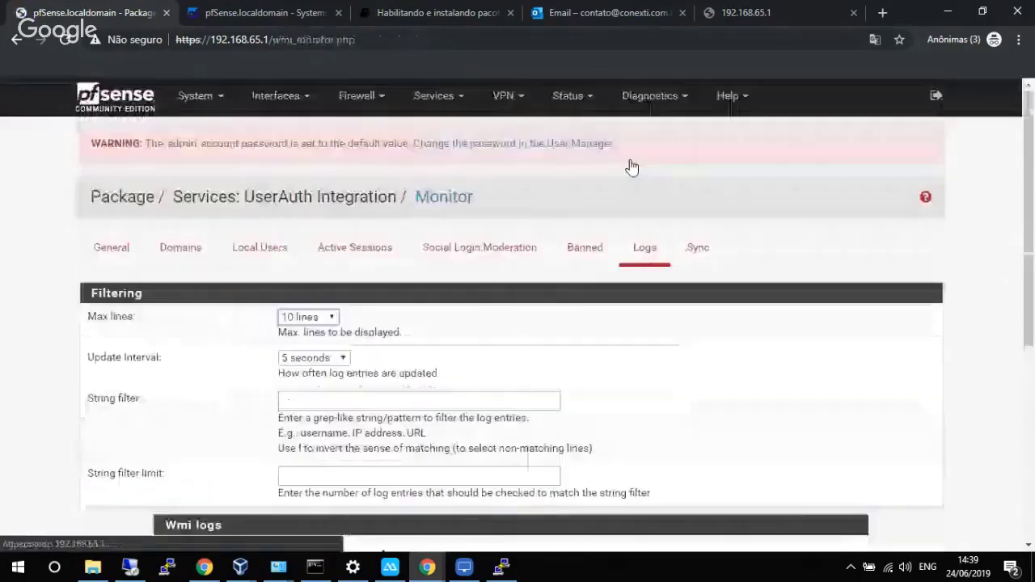
left_click_drag(1030, 174, 1032, 250)
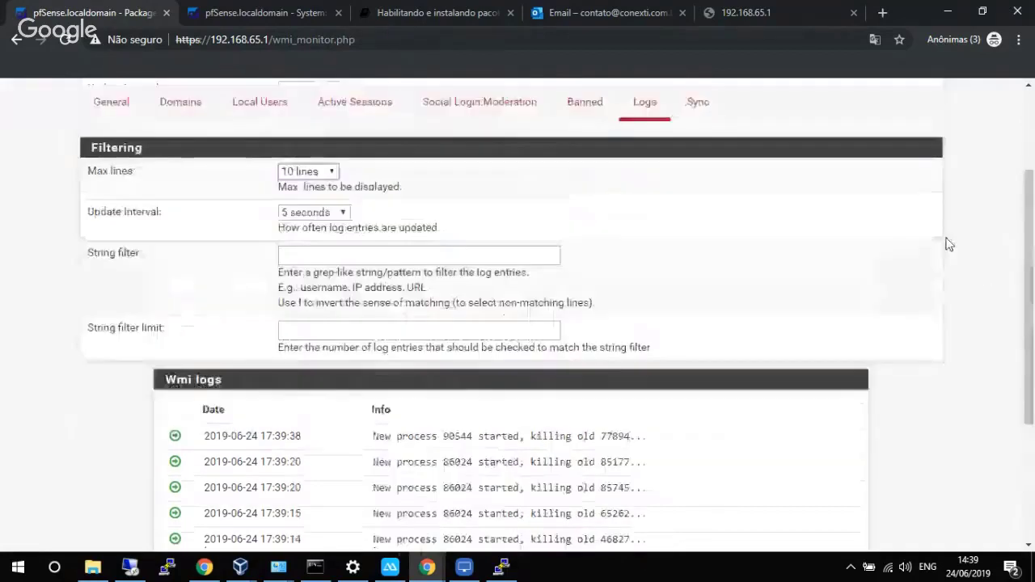
left_click(308, 171)
left_click(300, 227)
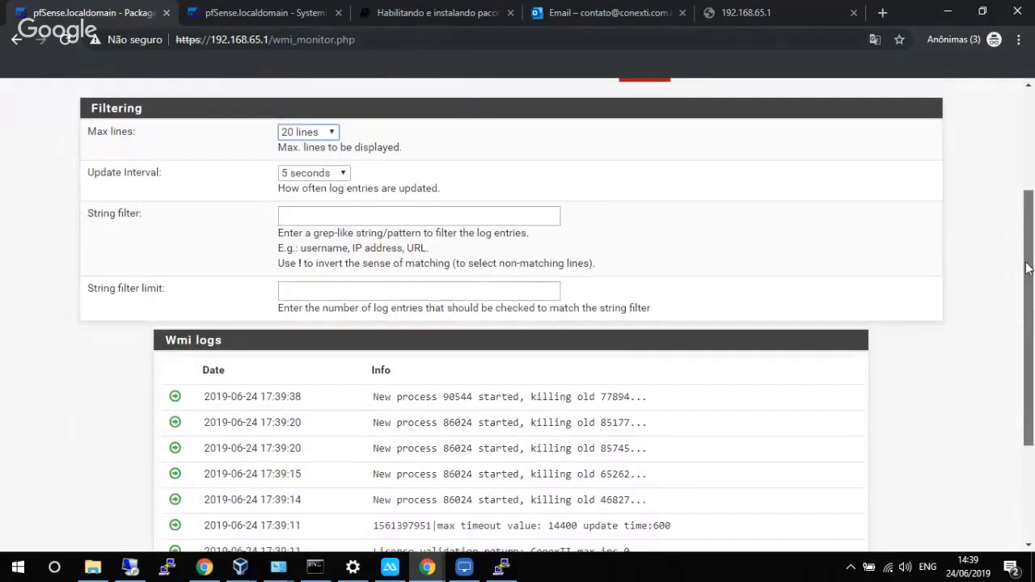
left_click_drag(1024, 243, 1027, 203)
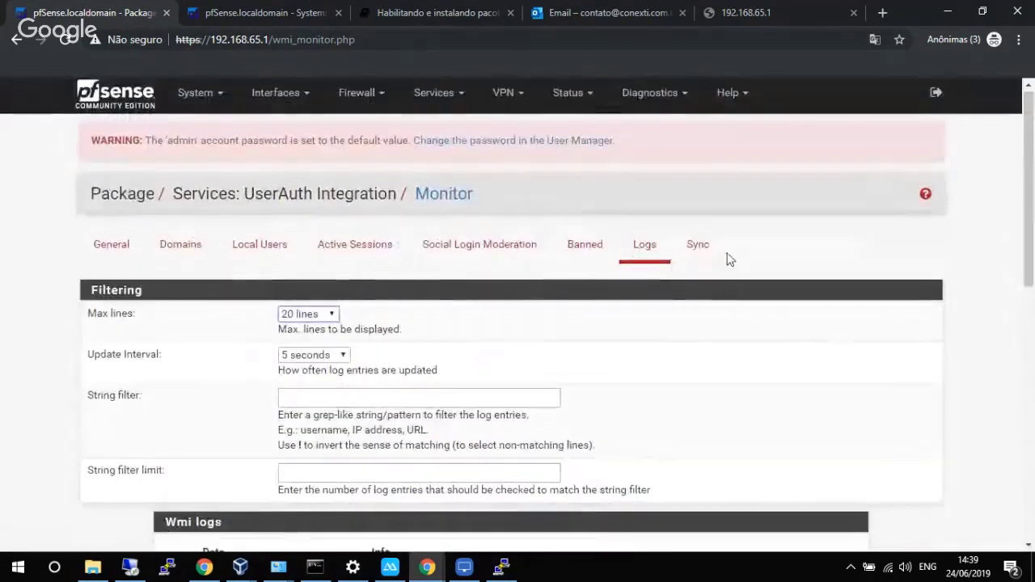
Confirm Active Sessions lists no users, then scroll through the UserAuth Integration General page.
left_click(339, 248)
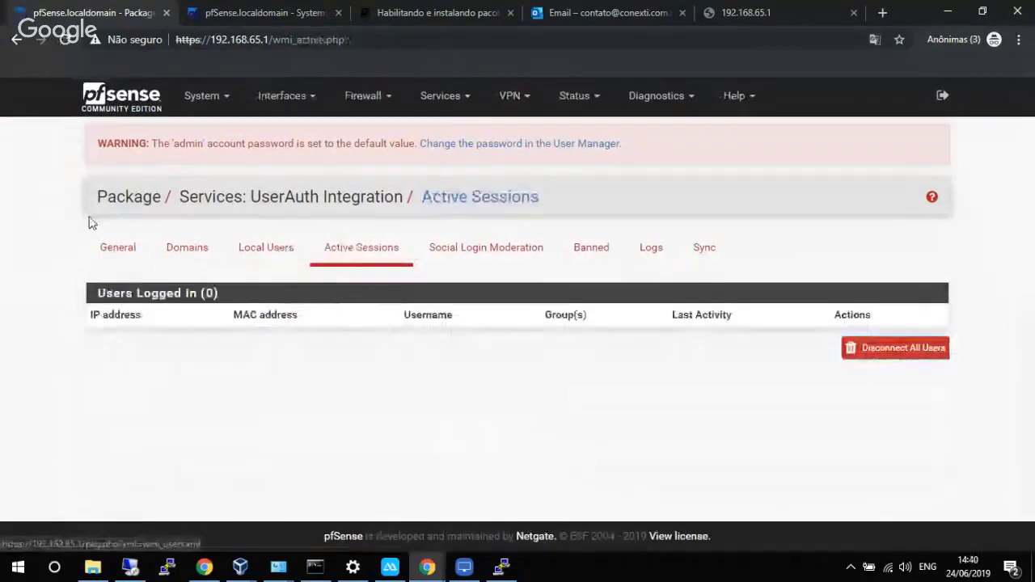
left_click(110, 247)
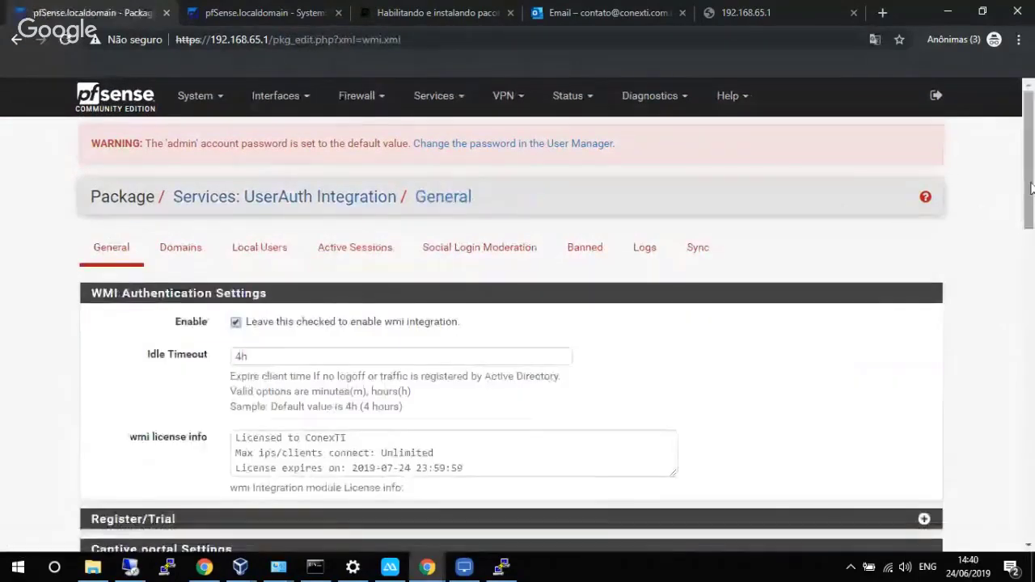
left_click_drag(1025, 209, 1018, 373)
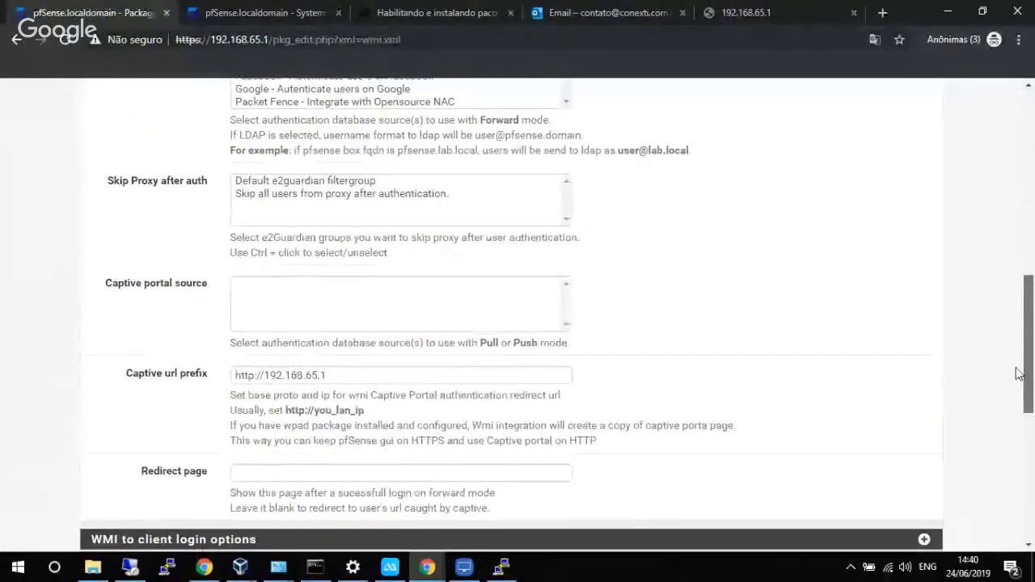
left_click_drag(1019, 374, 965, 173)
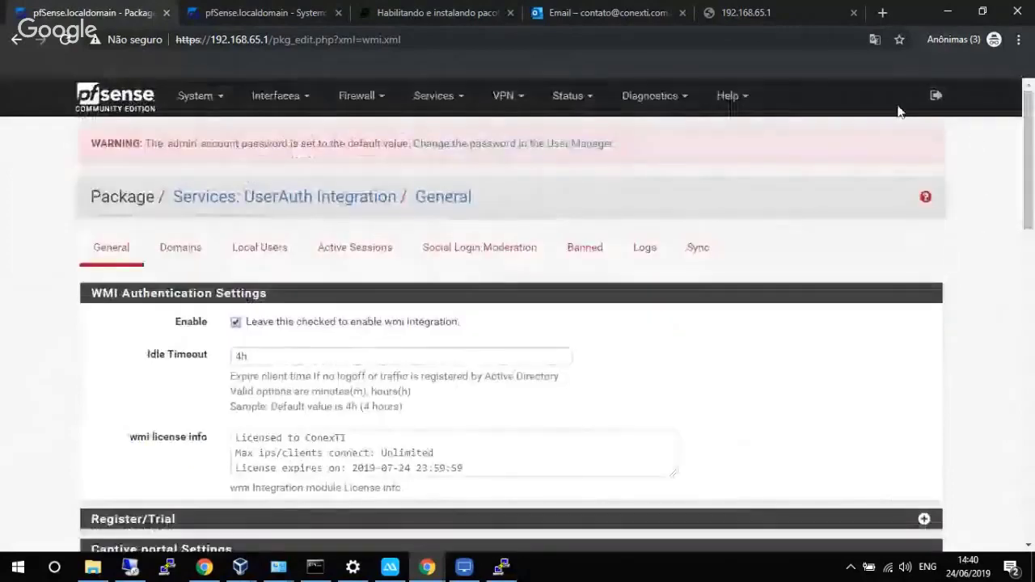
Reload the still-failing captive portal page and return to the pfSense tab.
left_click(752, 10)
left_click(535, 35)
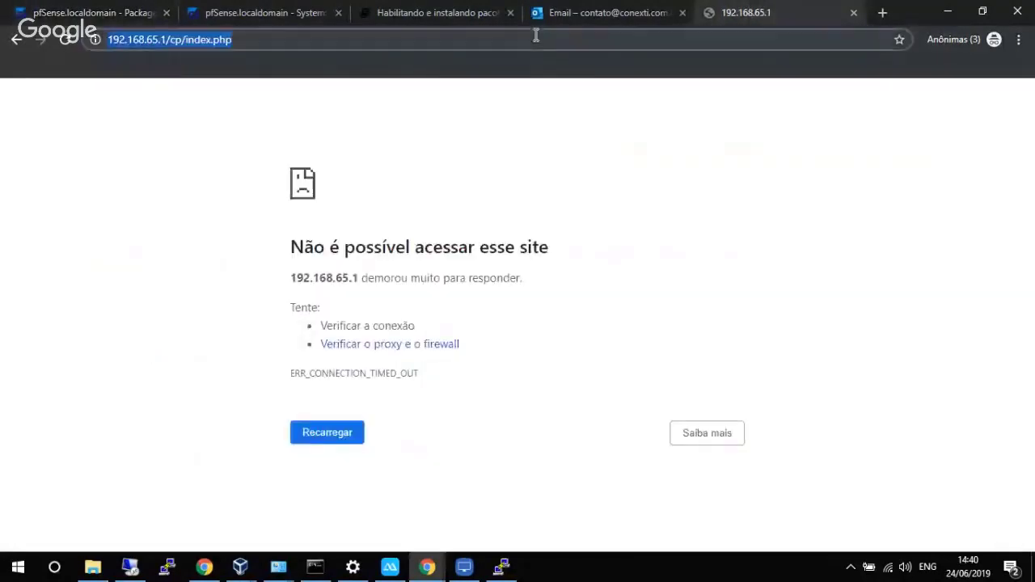
key("Return")
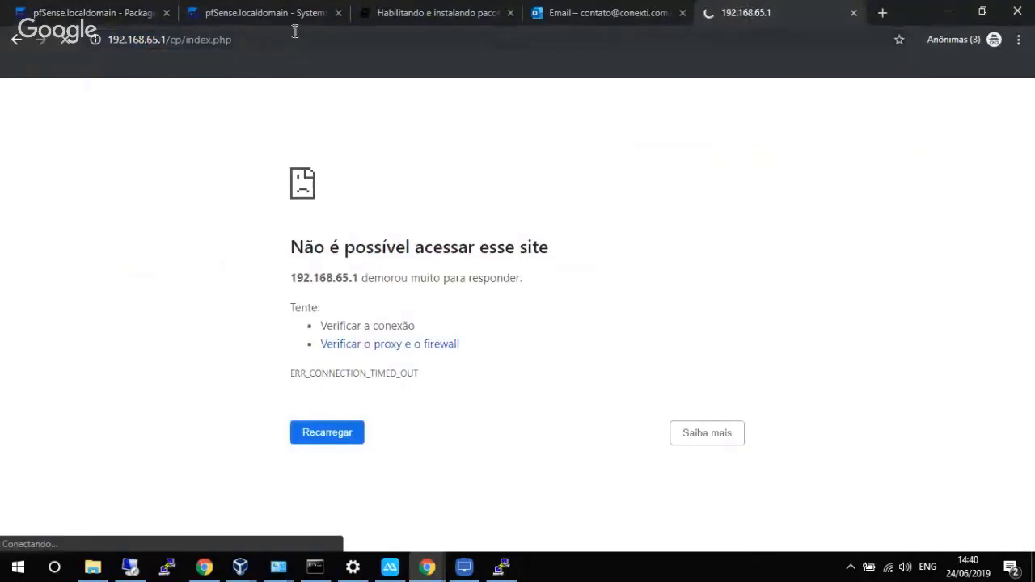
left_click(115, 9)
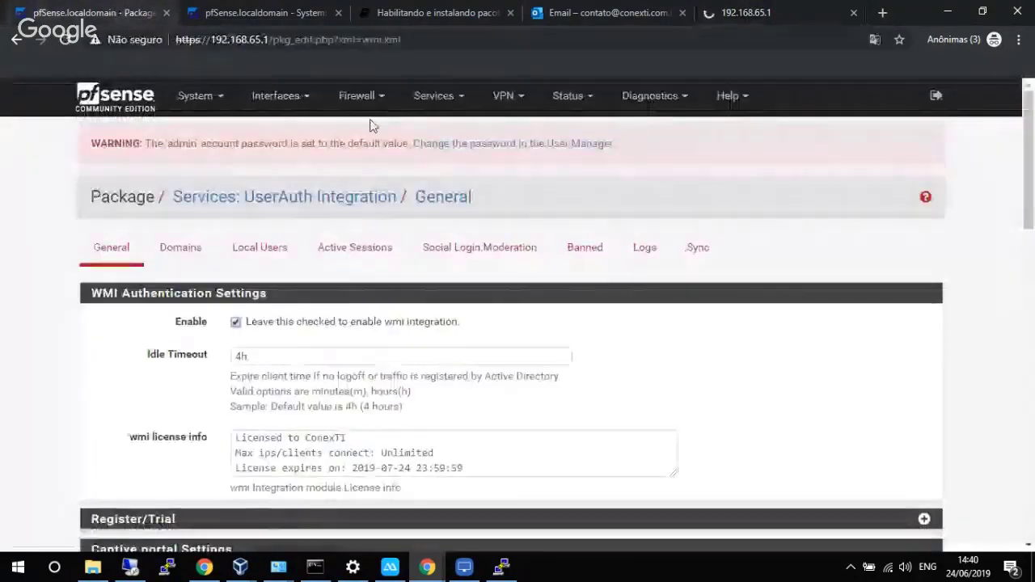
Go to Services > E2guardian Proxy to show its Daemon page (service disabled, port 8080).
left_click(457, 100)
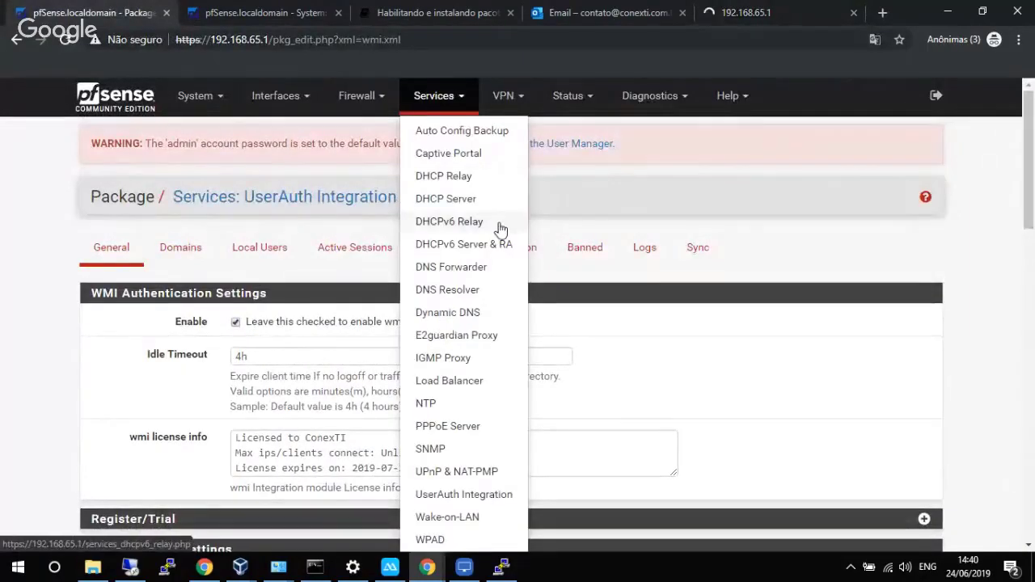
scroll(488, 350, "down", 2)
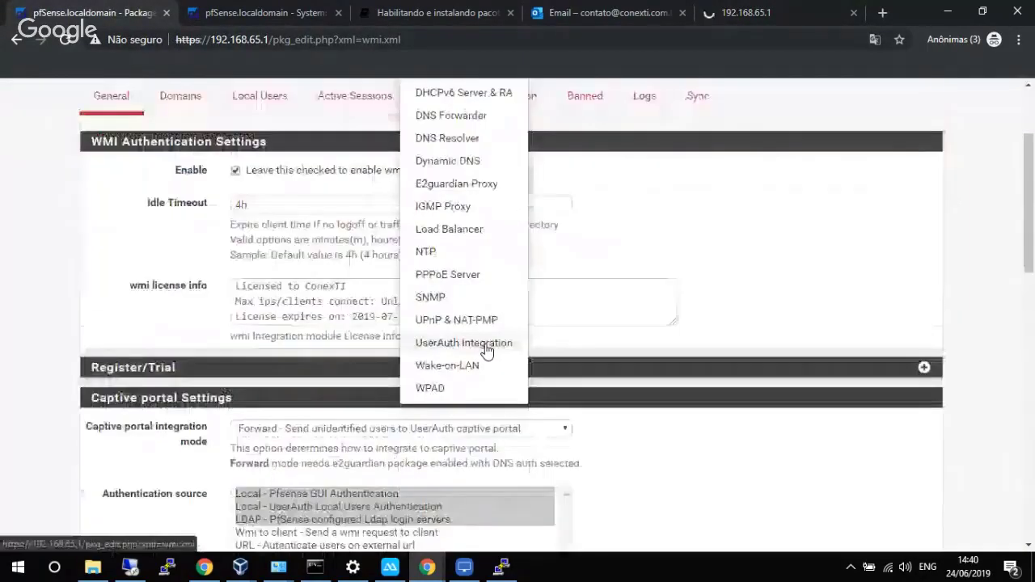
scroll(462, 355, "up", 1)
scroll(461, 351, "down", 1)
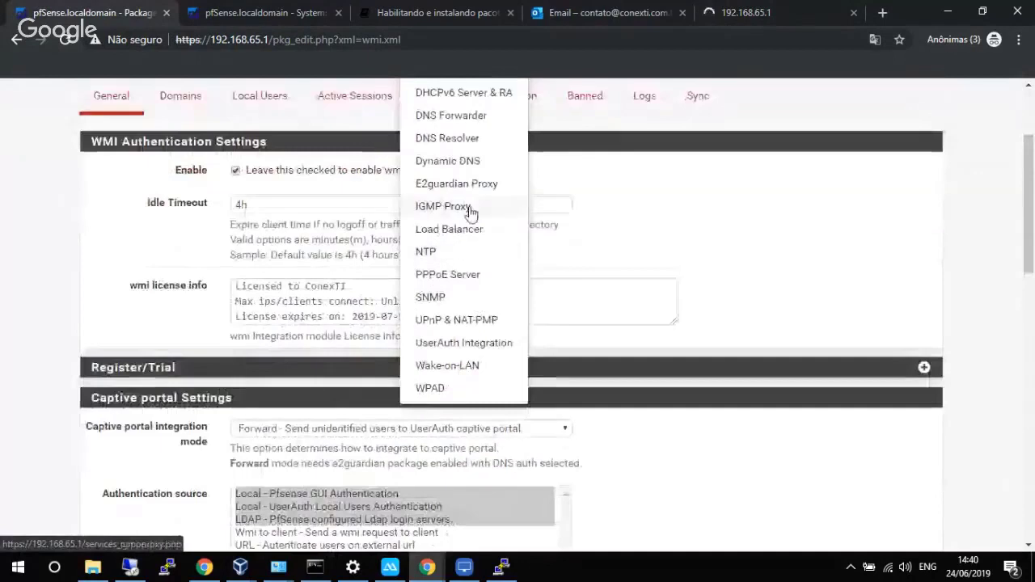
left_click(472, 185)
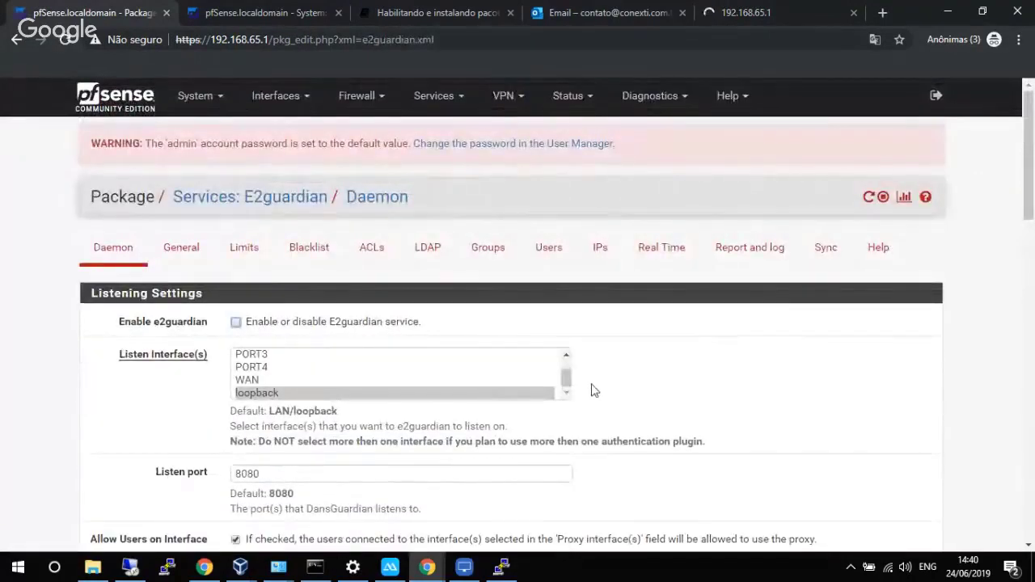
Enable E2guardian and set its listen interface to LAN.
left_click(315, 327)
left_click_drag(569, 381, 568, 370)
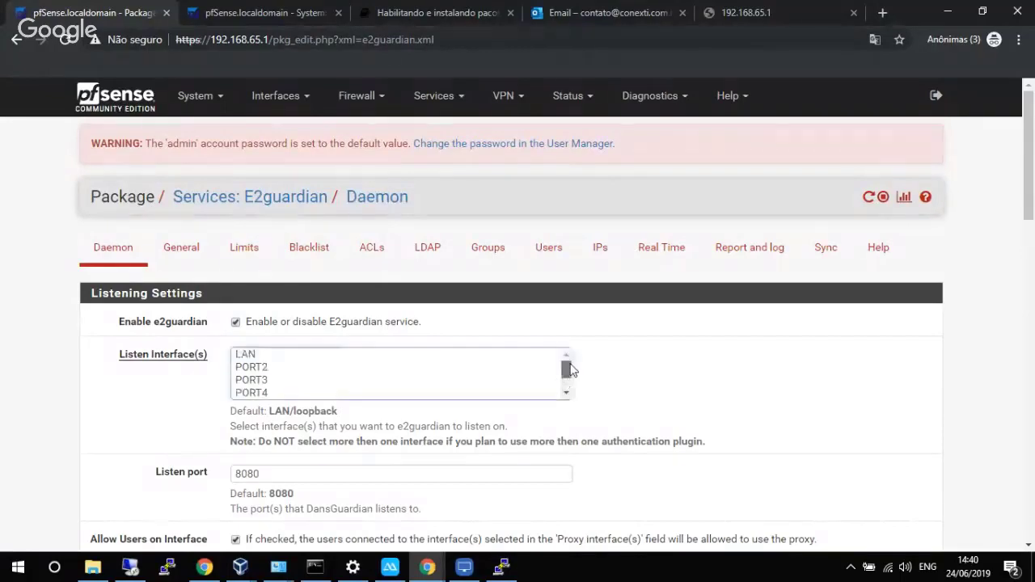
left_click(252, 355, "ctrl")
left_click_drag(569, 369, 571, 385)
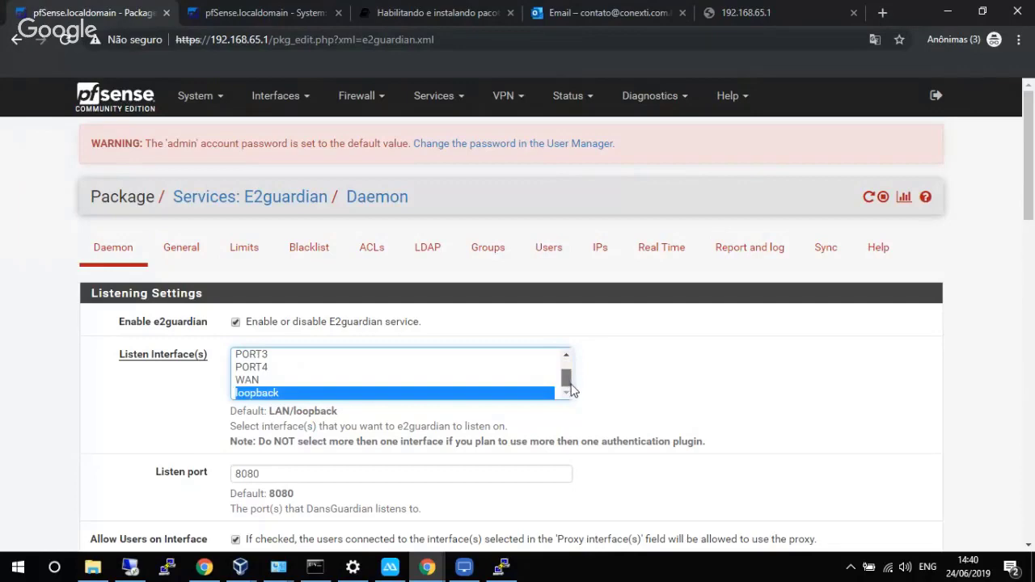
left_click_drag(1033, 213, 1029, 292)
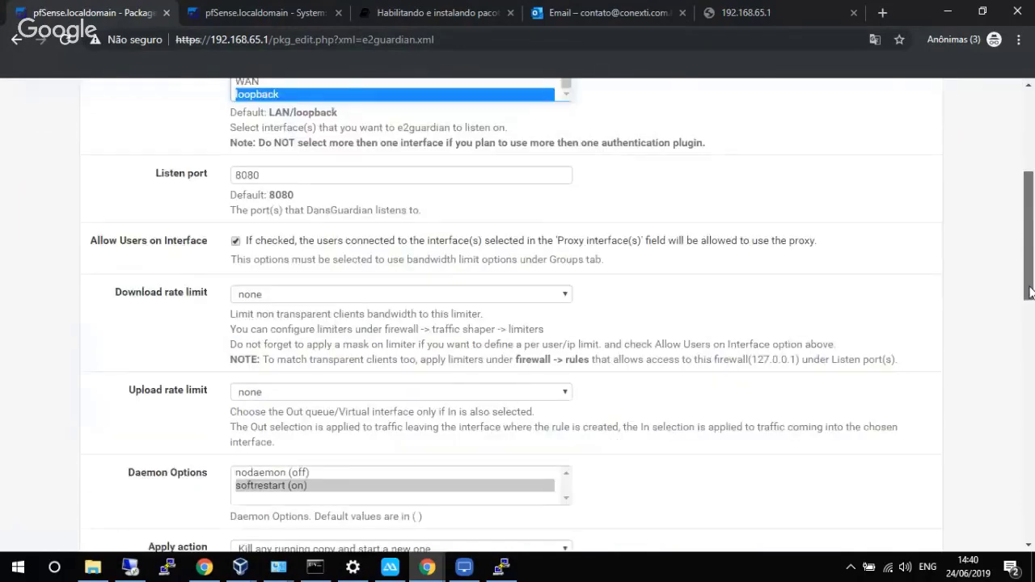
left_click_drag(1029, 292, 1029, 393)
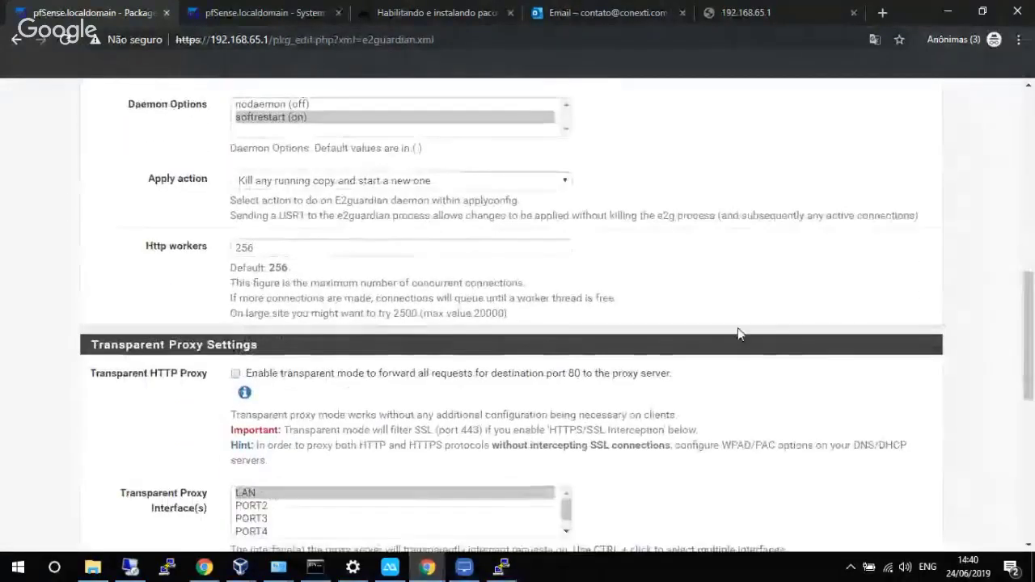
left_click_drag(1031, 337, 1032, 262)
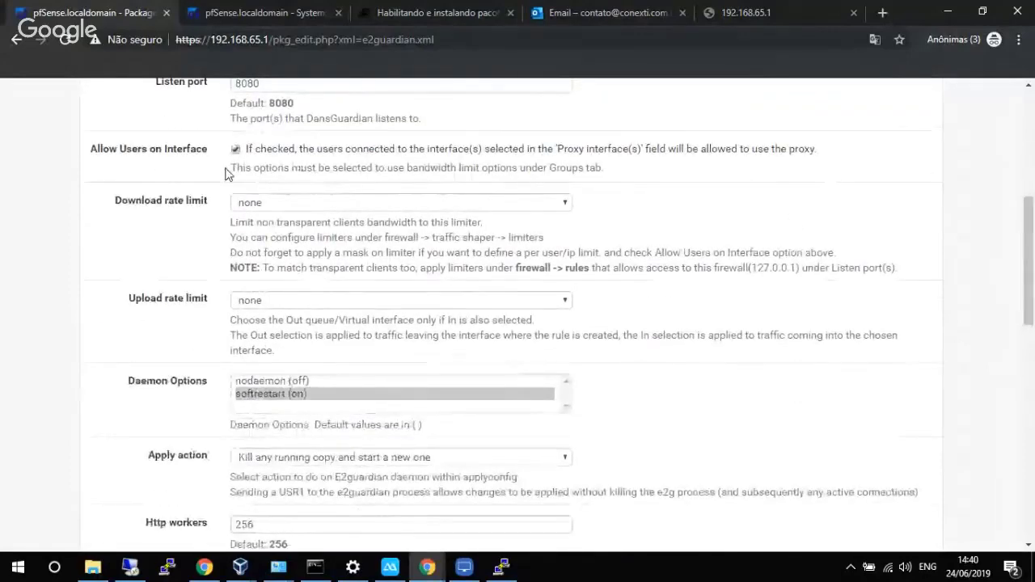
Raise Http workers from 256 to 1000 and turn on transparent HTTP proxy mode.
left_click(278, 302)
left_click(287, 302)
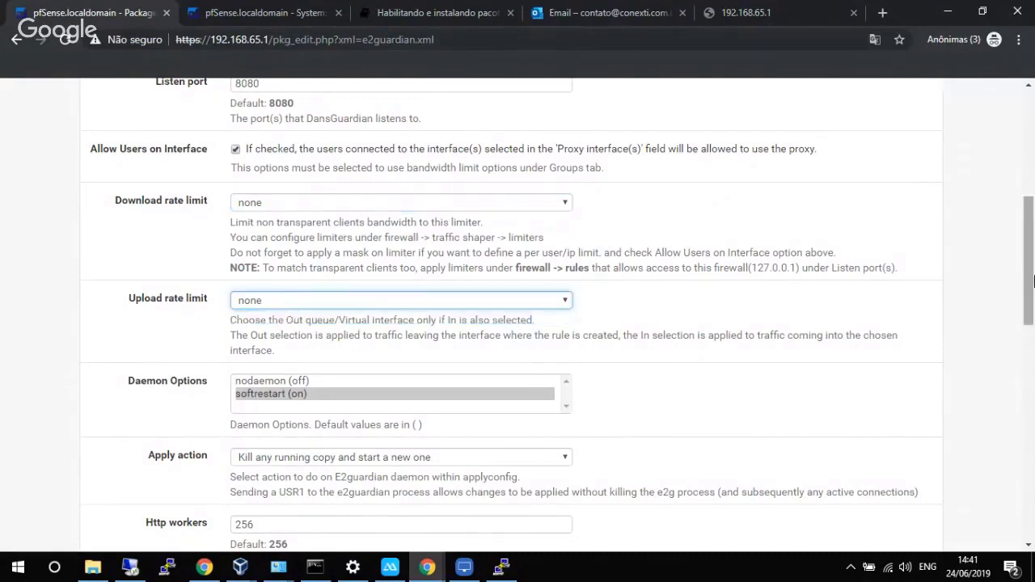
left_click_drag(1033, 279, 1033, 291)
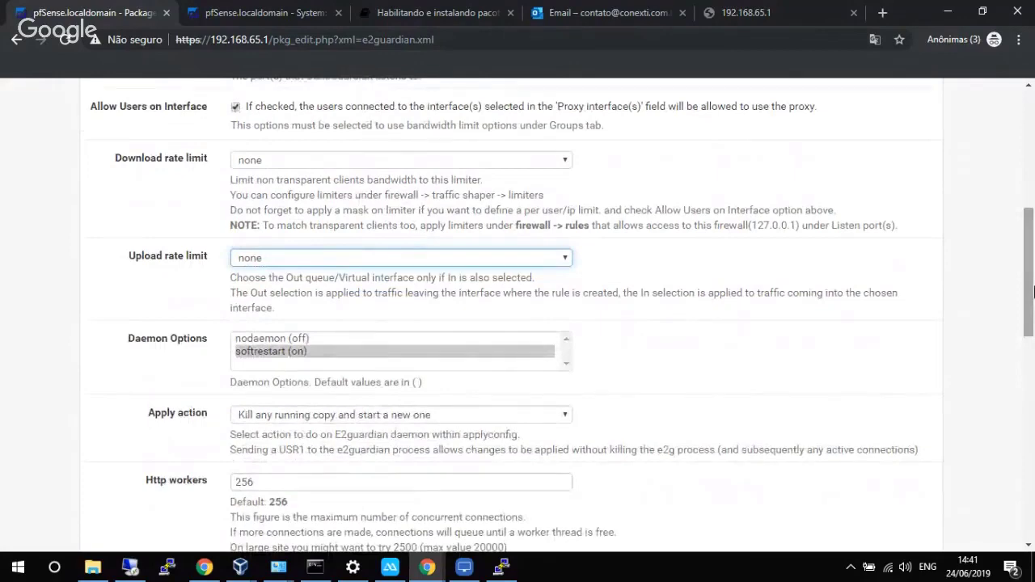
scroll(893, 294, "down", 3)
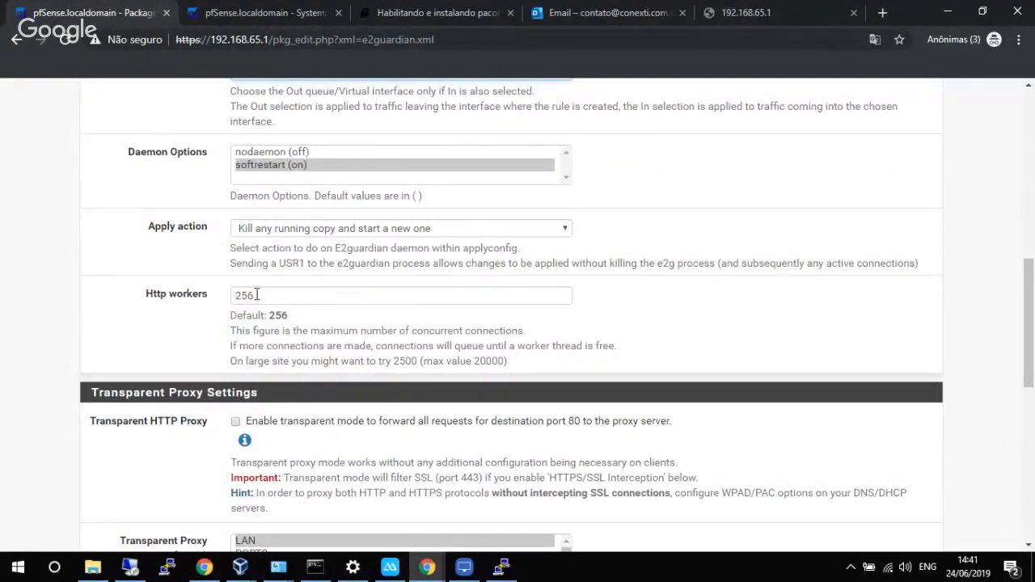
left_click_drag(255, 294, 237, 295)
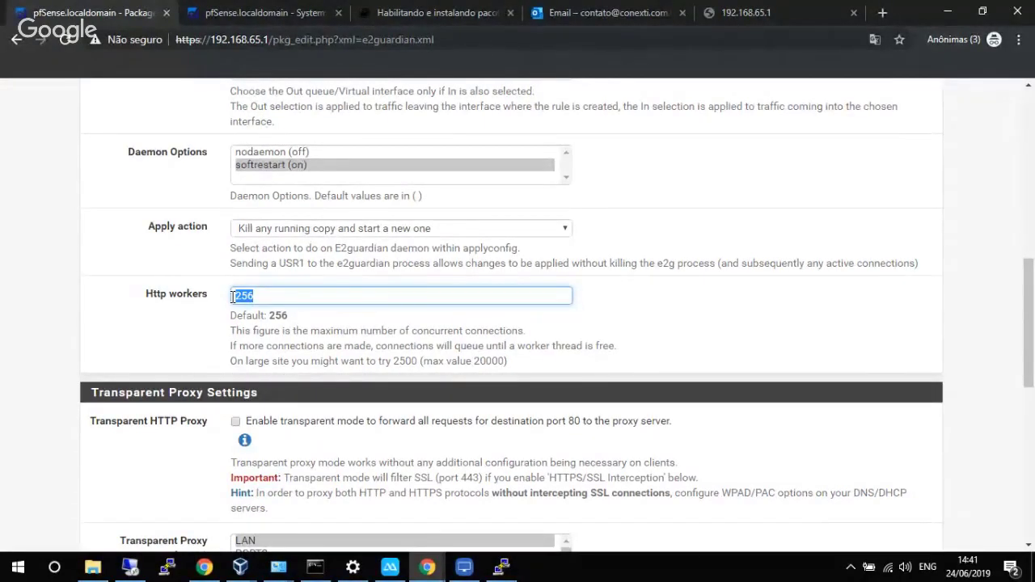
type("1000")
left_click_drag(1031, 274, 1030, 321)
left_click(307, 257)
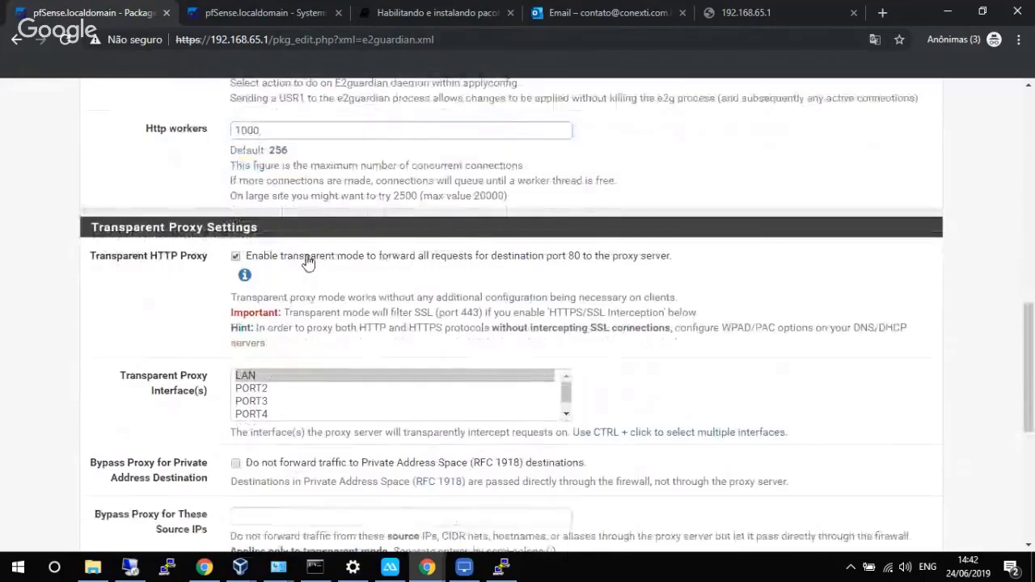
left_click_drag(1029, 337, 1029, 402)
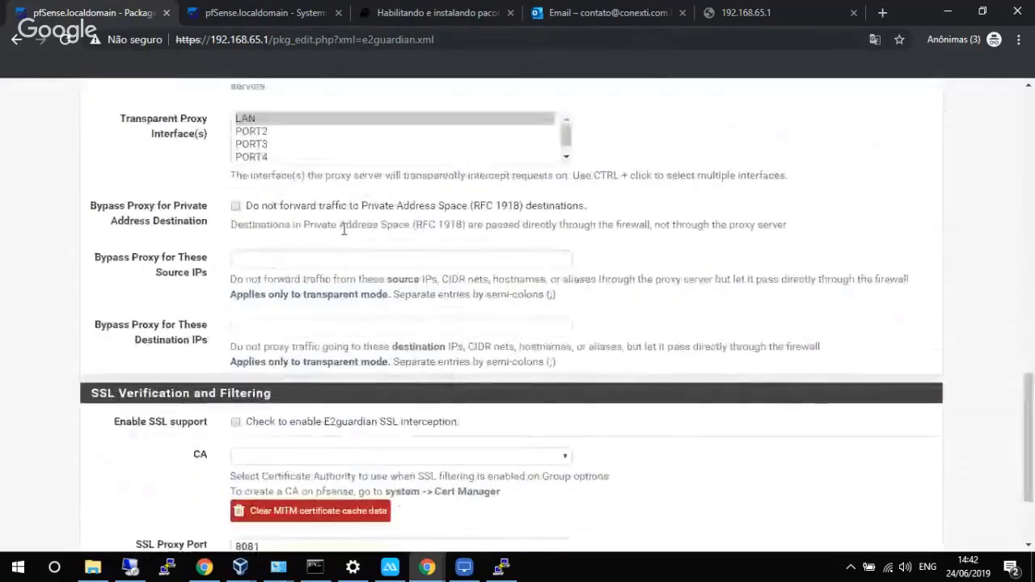
Bypass the proxy for private destinations and for 127.0.0.1;192.168.65.1, then save the daemon settings.
left_click(239, 207)
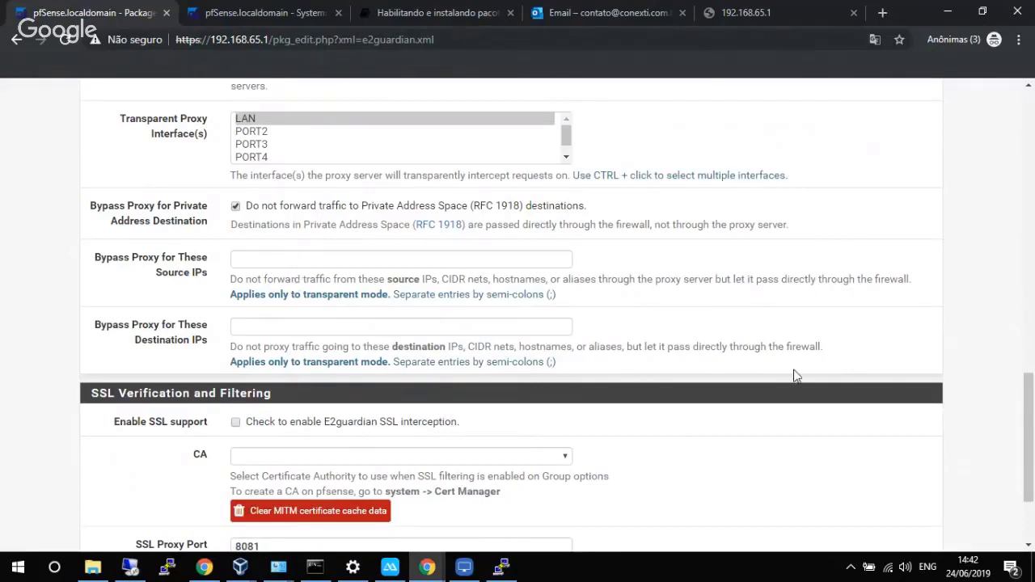
mouse_move(1032, 390)
left_mouse_down()
mouse_move(1033, 412)
mouse_move(1030, 372)
left_mouse_up()
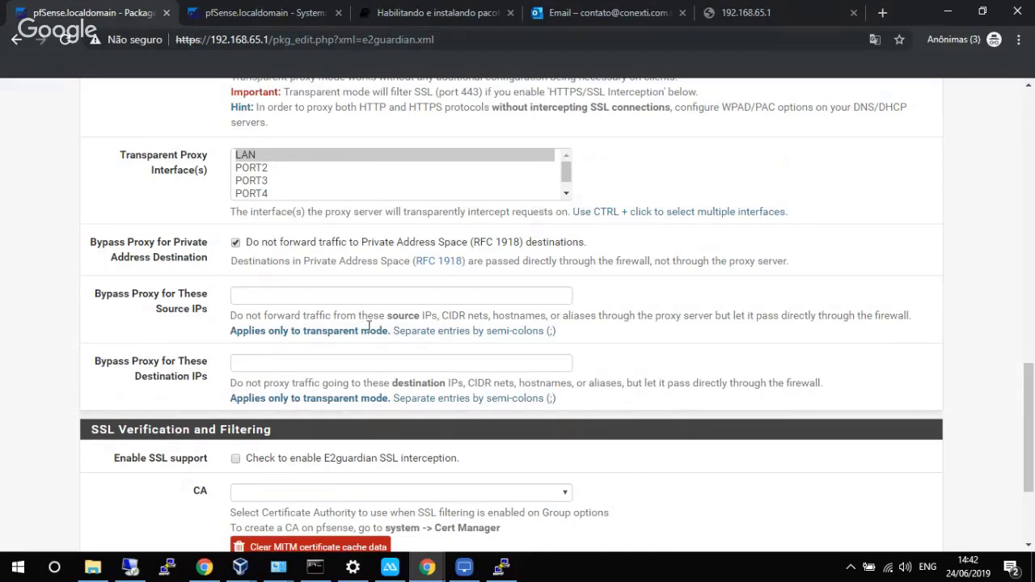
left_click(309, 363)
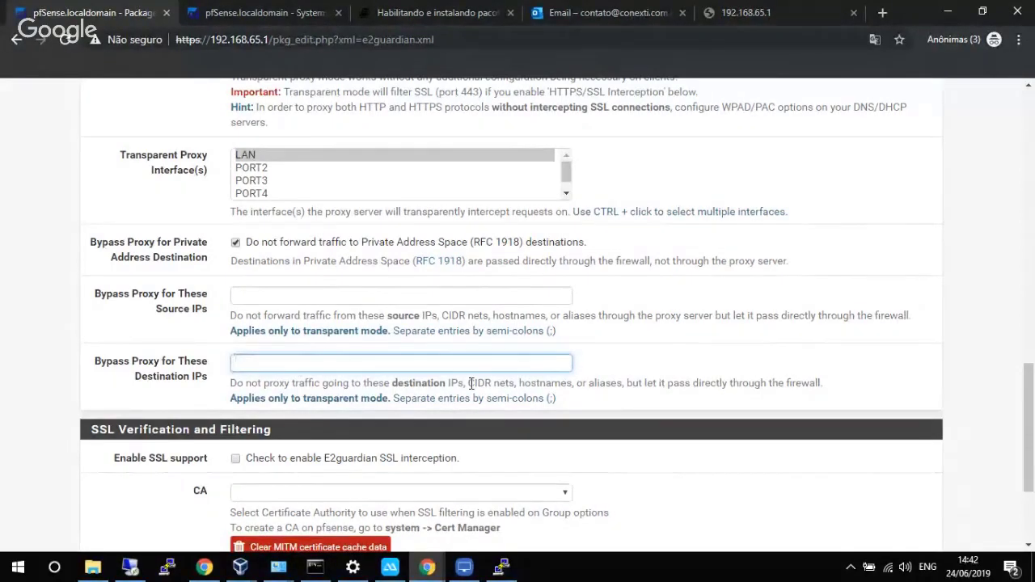
type("127.0.0.1;192.168.65.1")
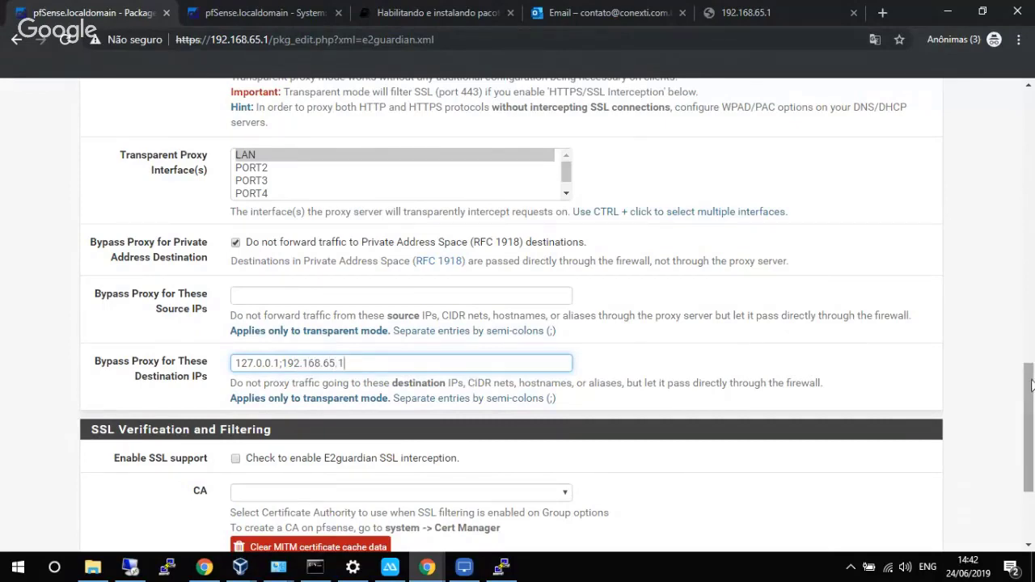
left_click_drag(1030, 385, 1030, 436)
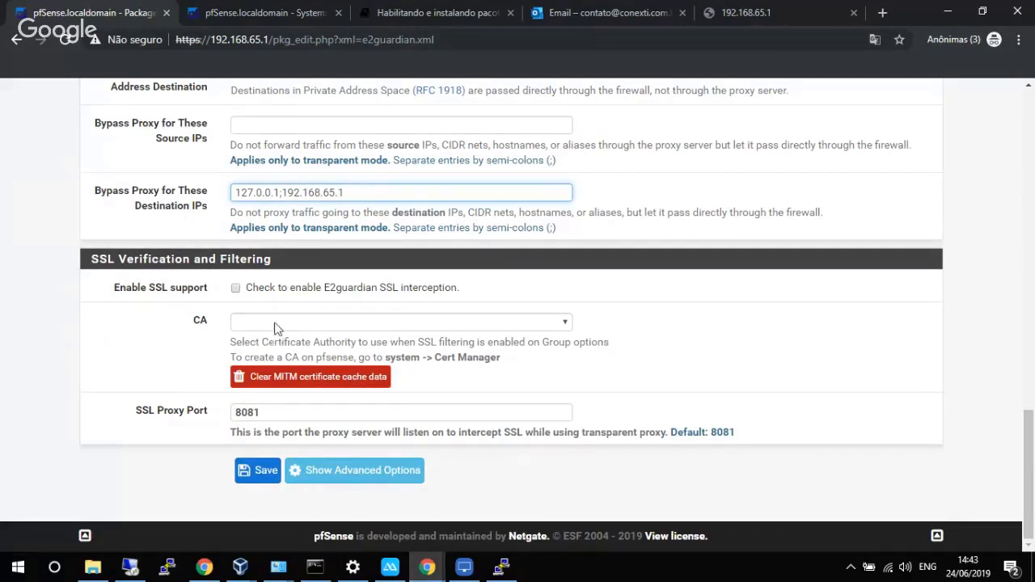
left_click(256, 471)
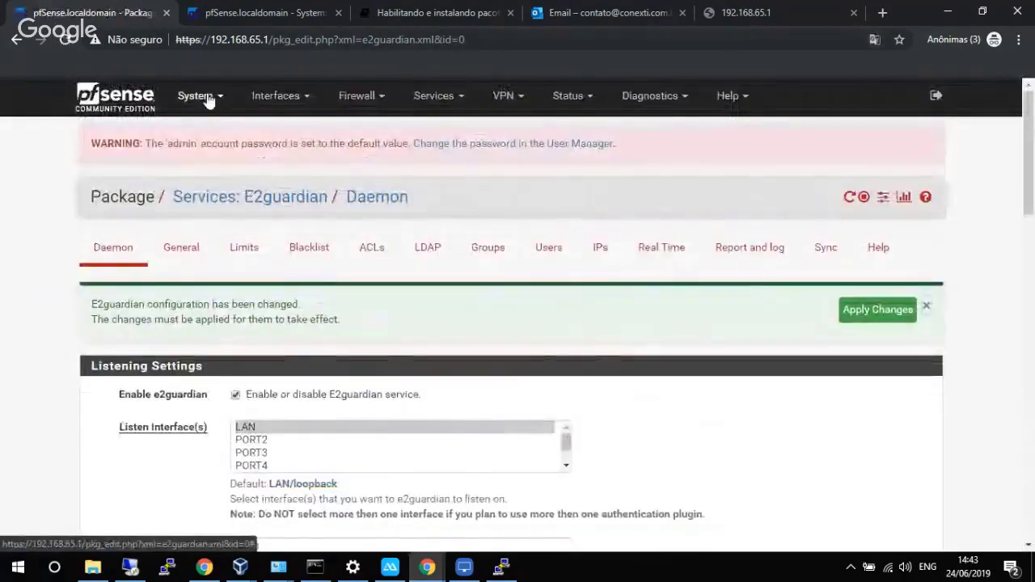
Add an internal certificate authority named 'e2guadian' in the Certificate Manager, keeping the defaults.
left_click(199, 96)
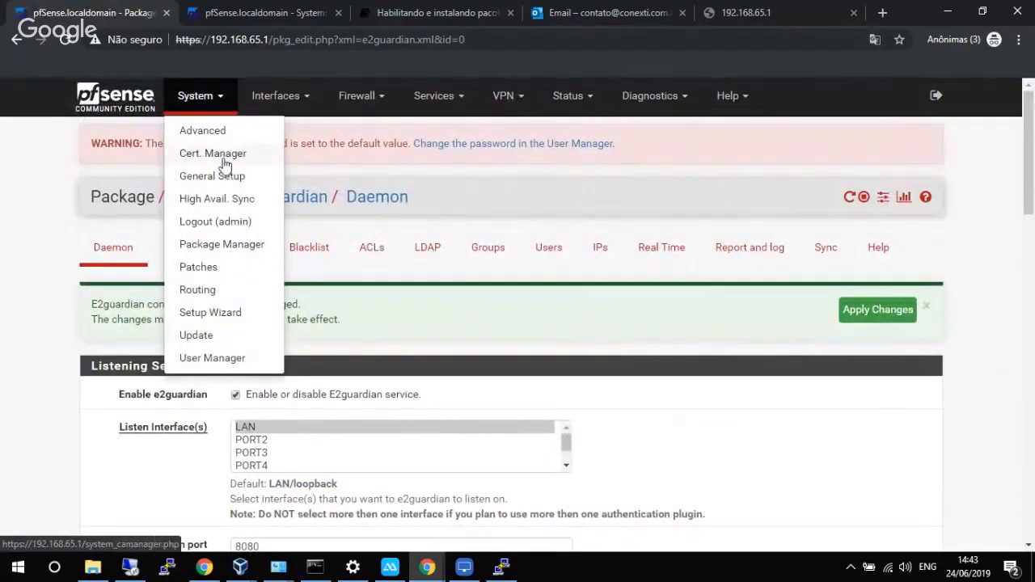
left_click(214, 154)
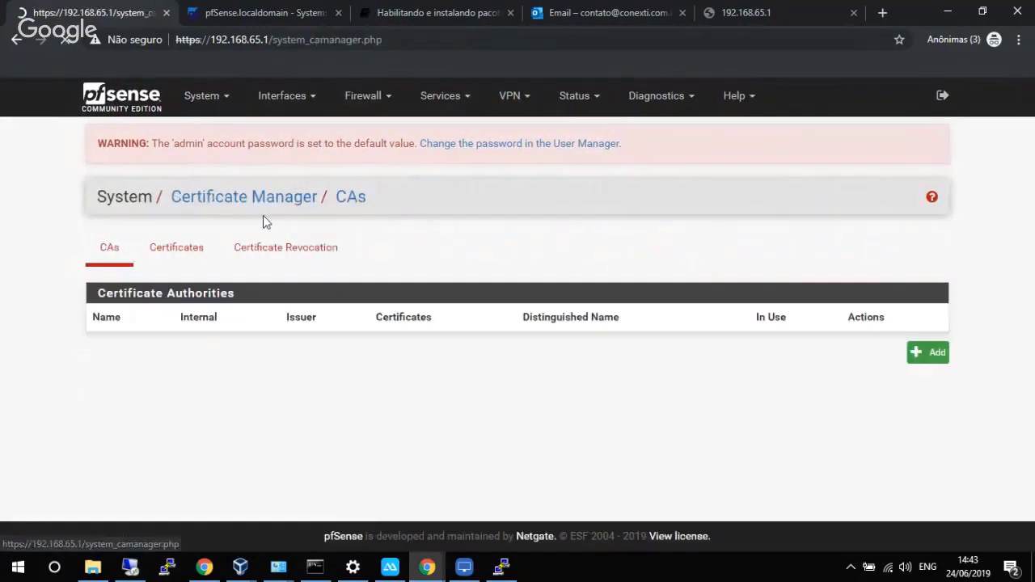
left_click(930, 354)
scroll(542, 379, "down", 4)
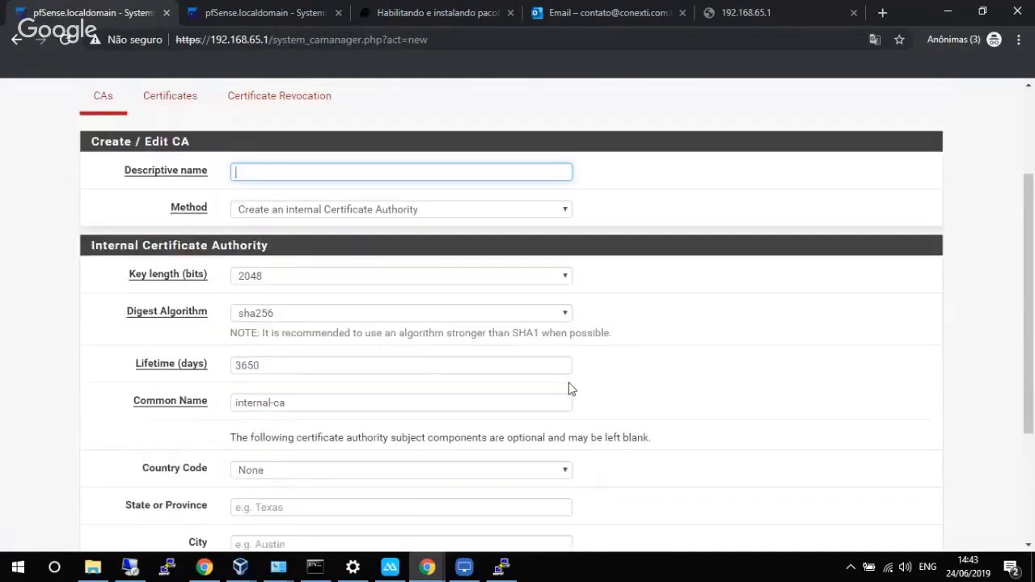
scroll(416, 228, "up", 2)
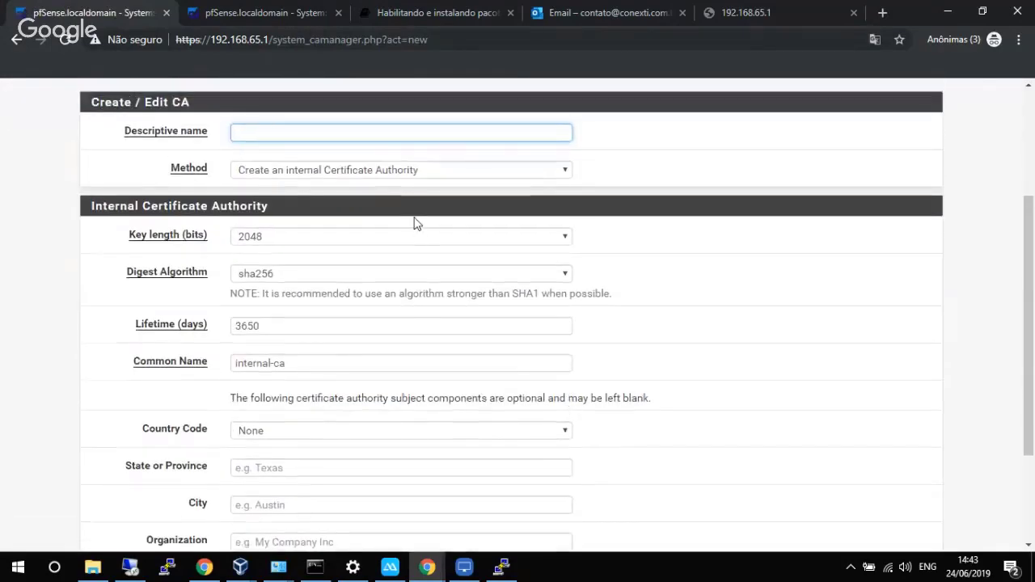
type("e2gua")
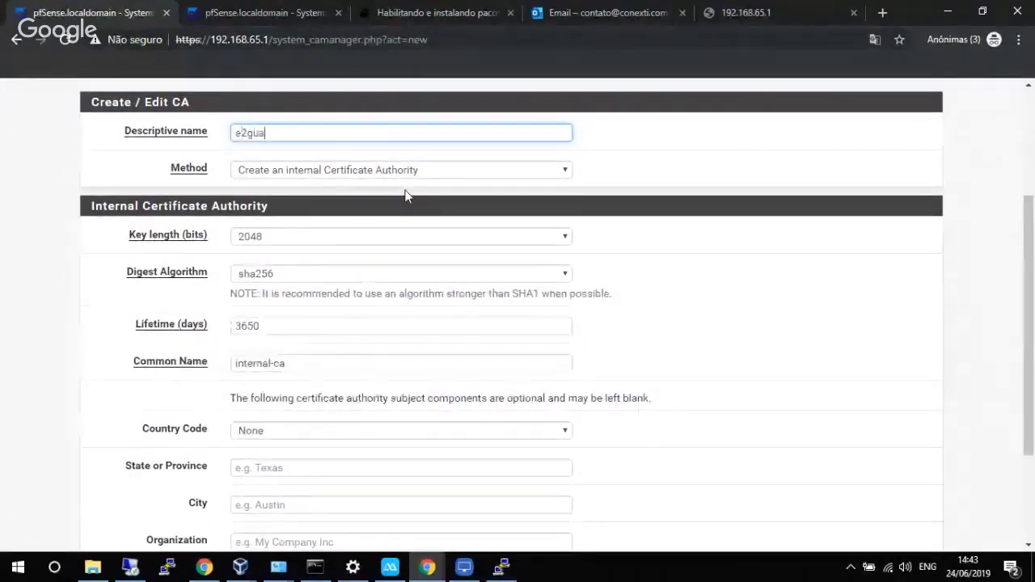
type("dian")
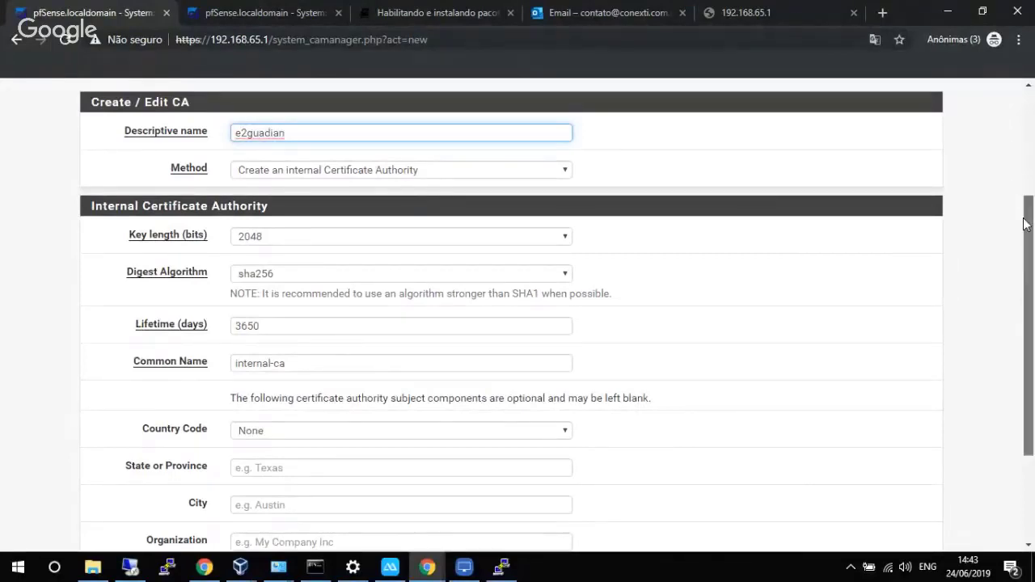
left_click_drag(1026, 224, 1019, 317)
left_click(266, 474)
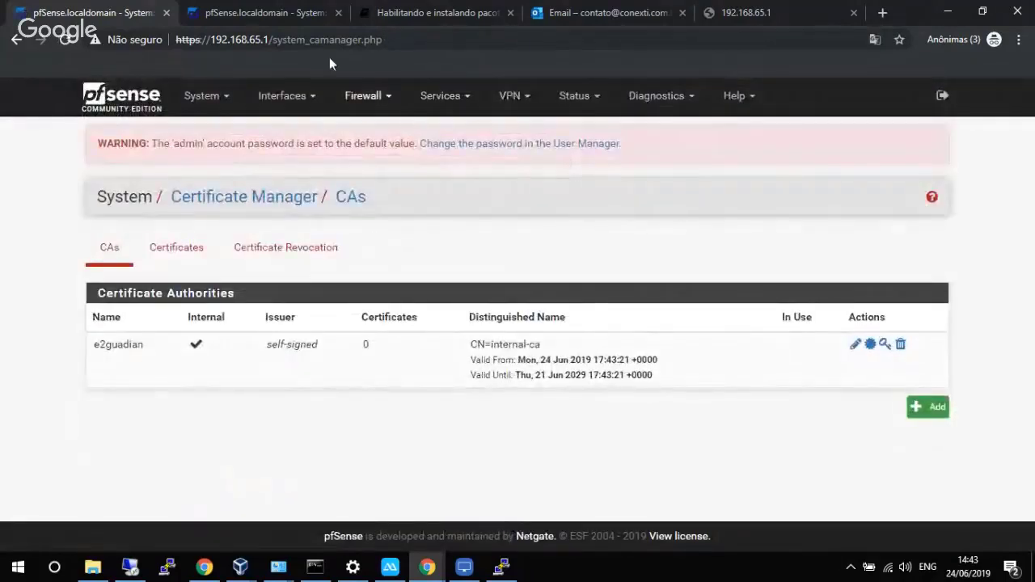
left_click(443, 95)
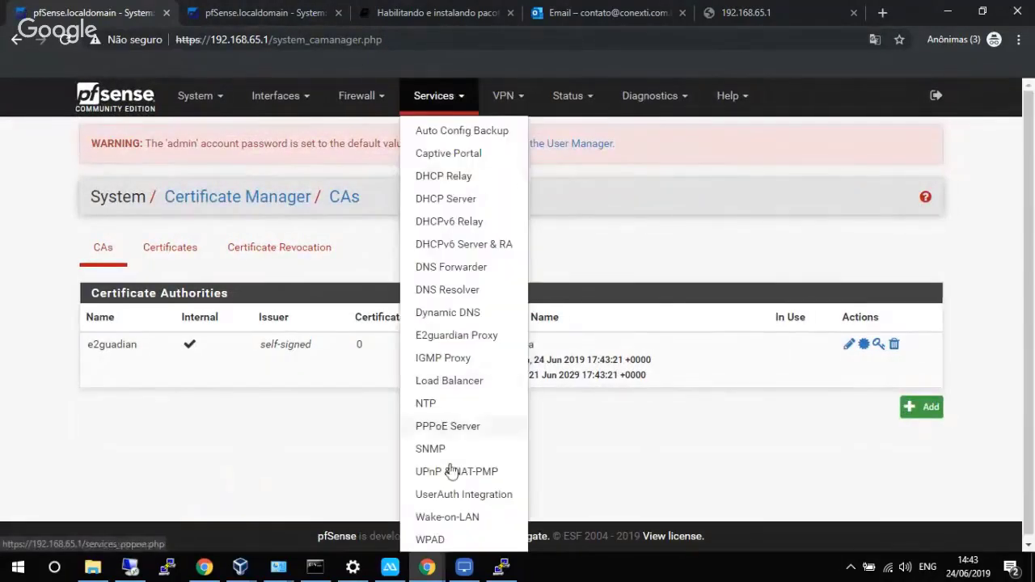
Select the e2guadian CA for SSL filtering on the E2guardian Daemon tab and save.
left_click(441, 344)
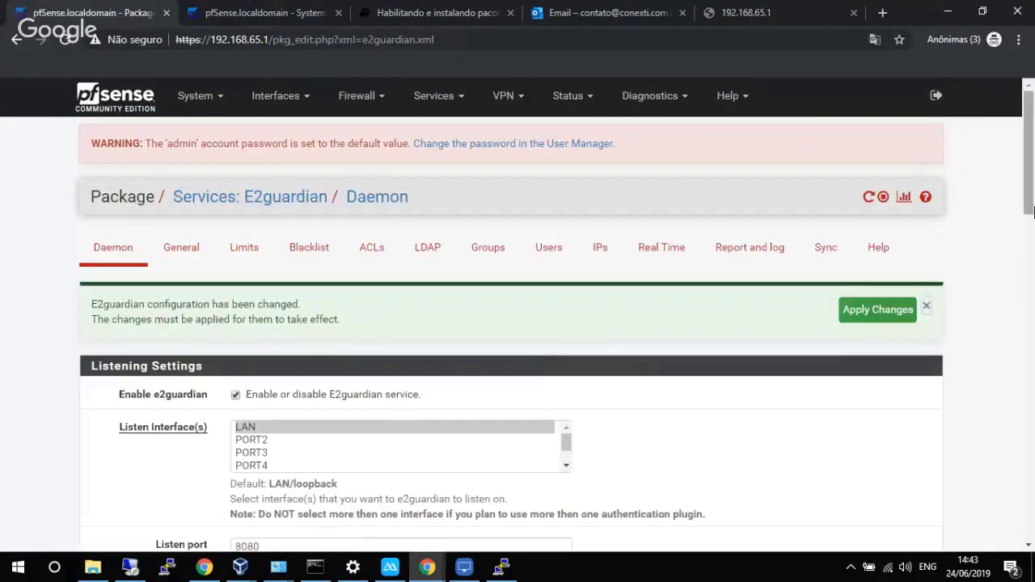
left_click_drag(1029, 203, 1029, 488)
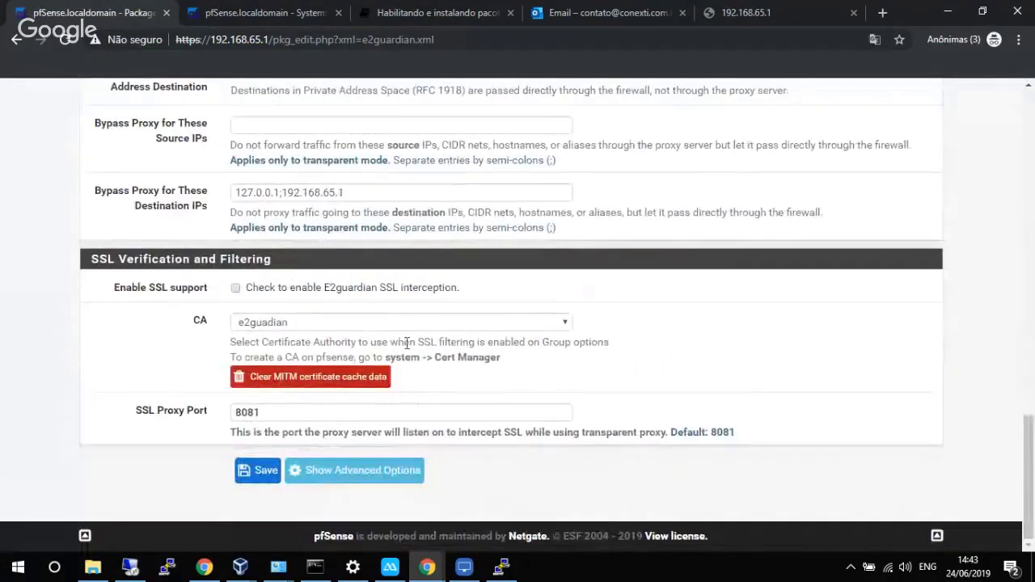
left_click(355, 324)
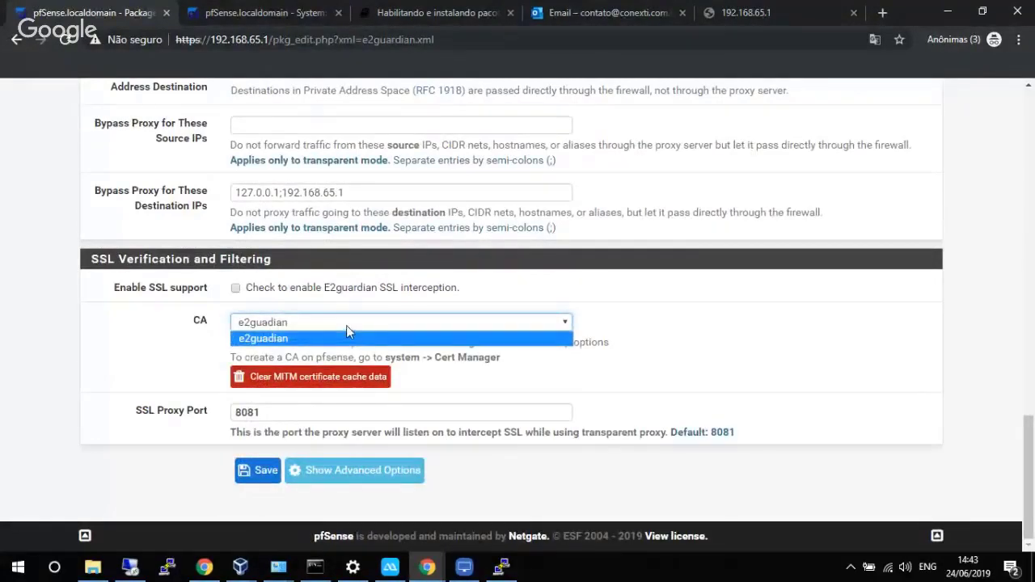
left_click(346, 325)
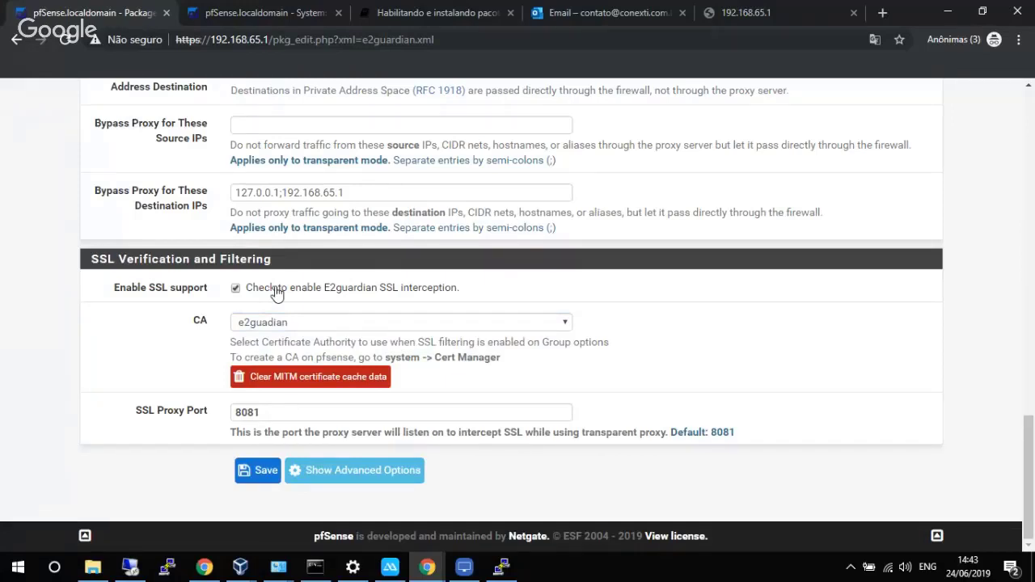
left_click_drag(1030, 445, 1033, 188)
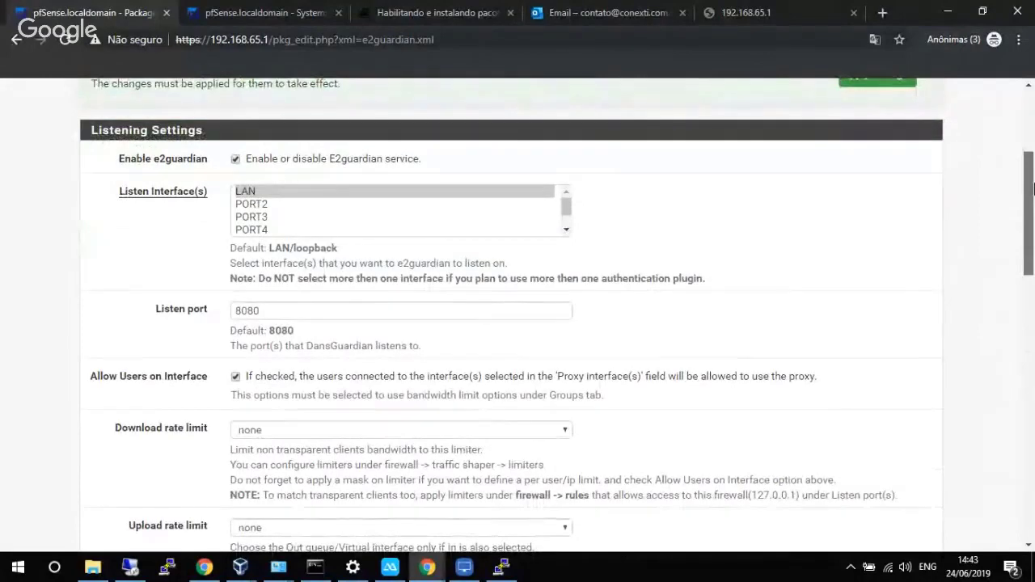
left_click_drag(1033, 189, 1024, 477)
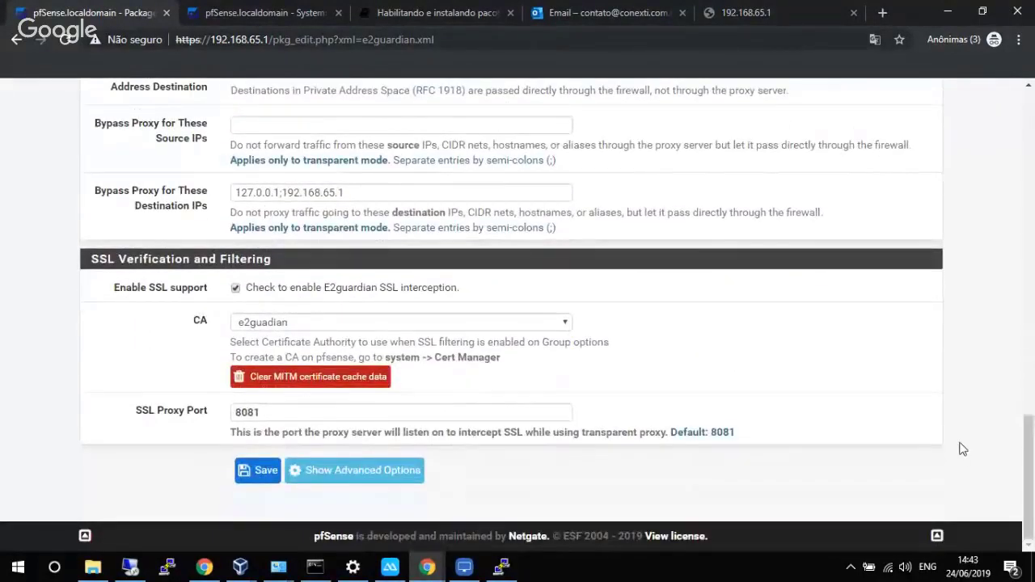
left_click(247, 470)
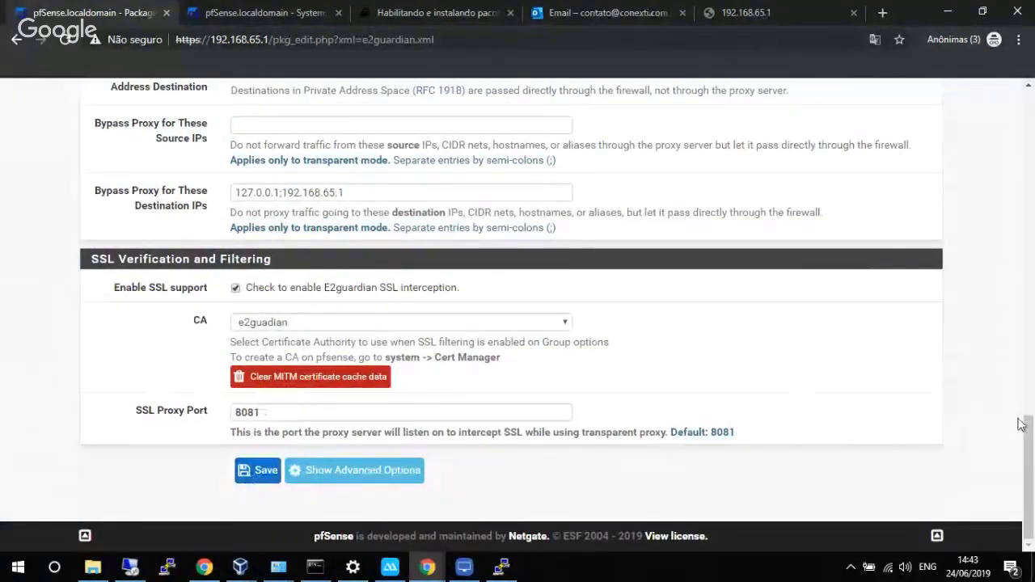
left_click_drag(1025, 417, 1015, 456)
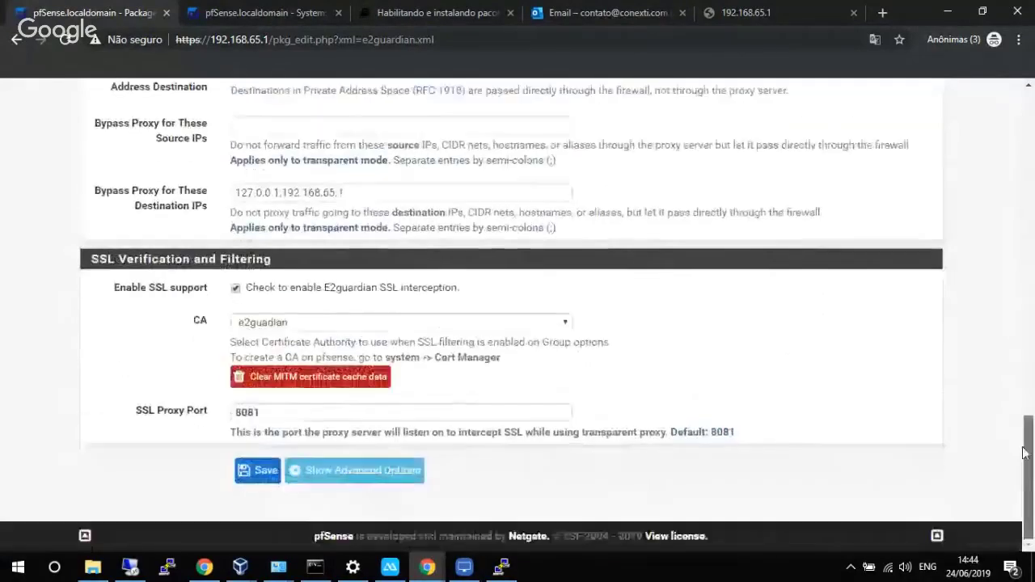
left_click(255, 471)
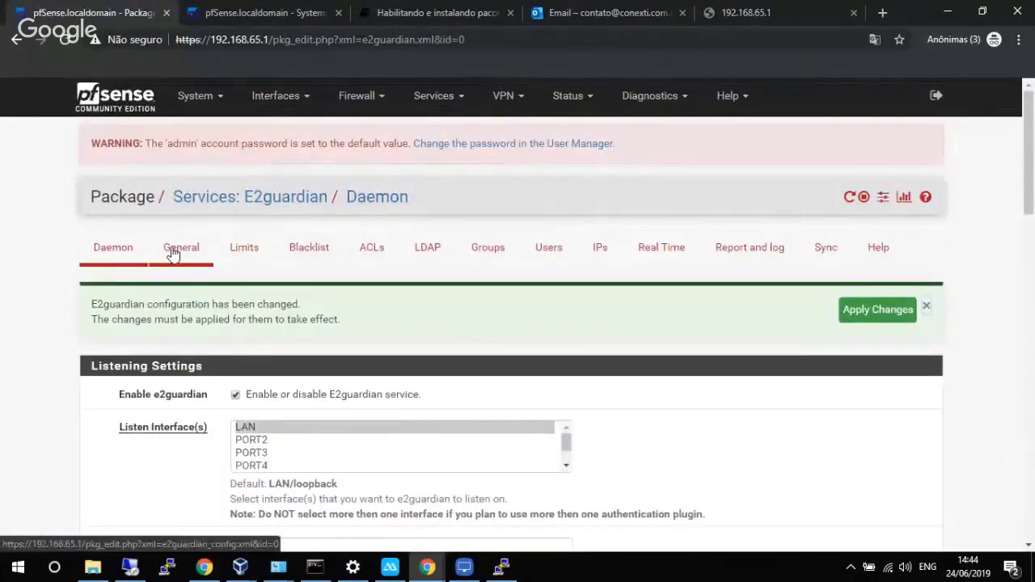
Choose DNS as the auth plugin on the E2guardian General tab and save.
left_click(173, 253)
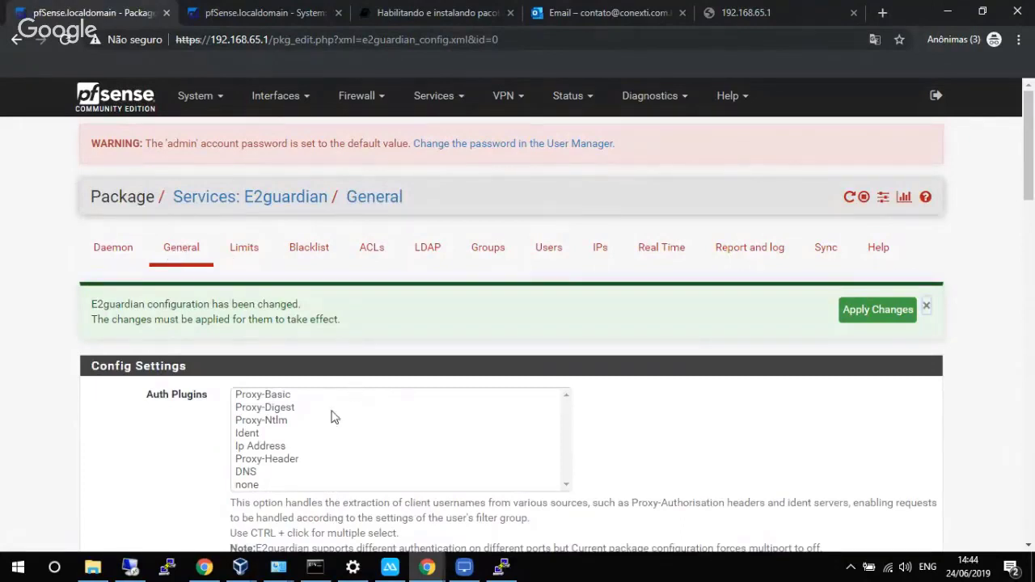
left_click(253, 473)
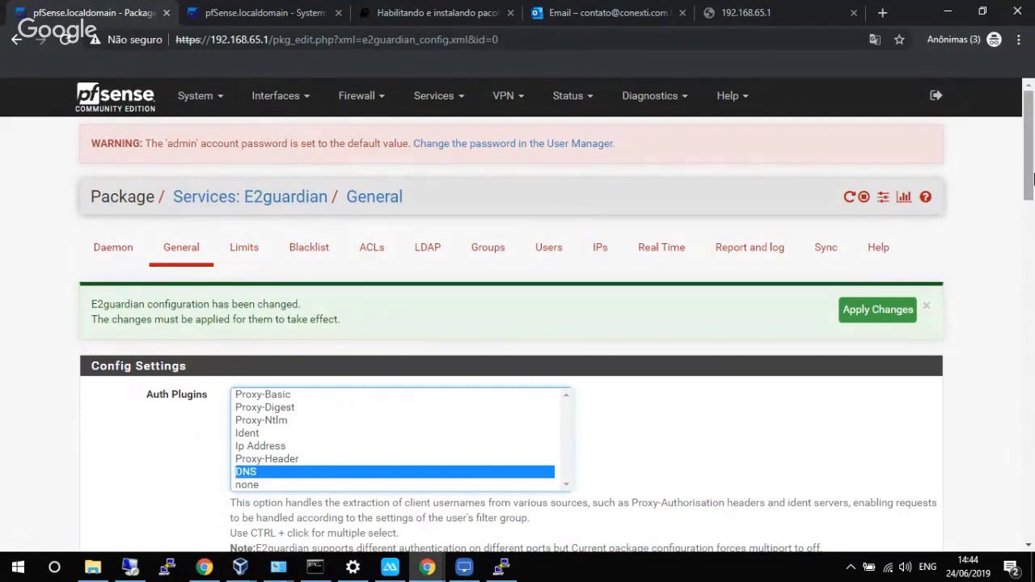
left_click_drag(1031, 180, 961, 526)
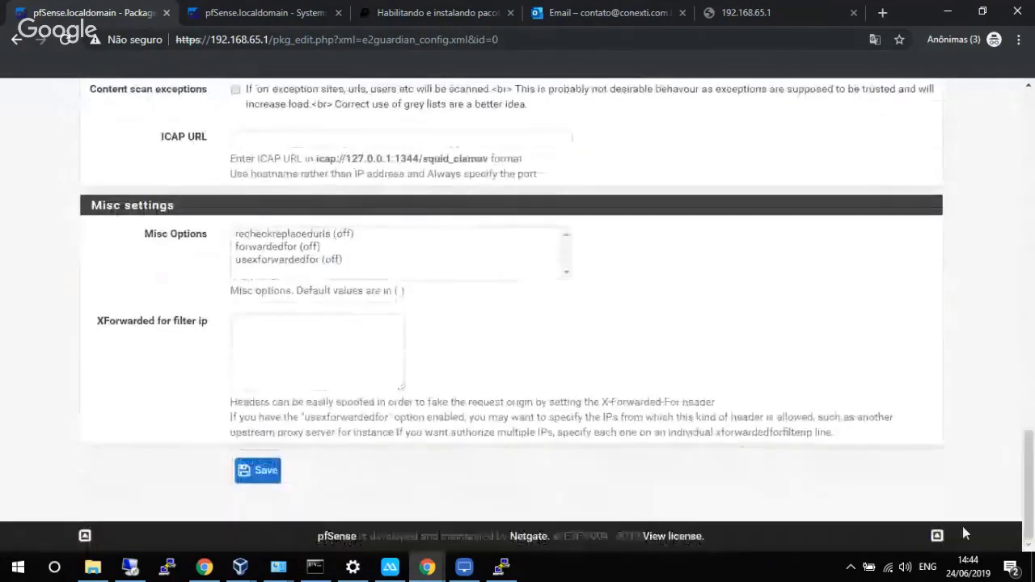
left_click(246, 473)
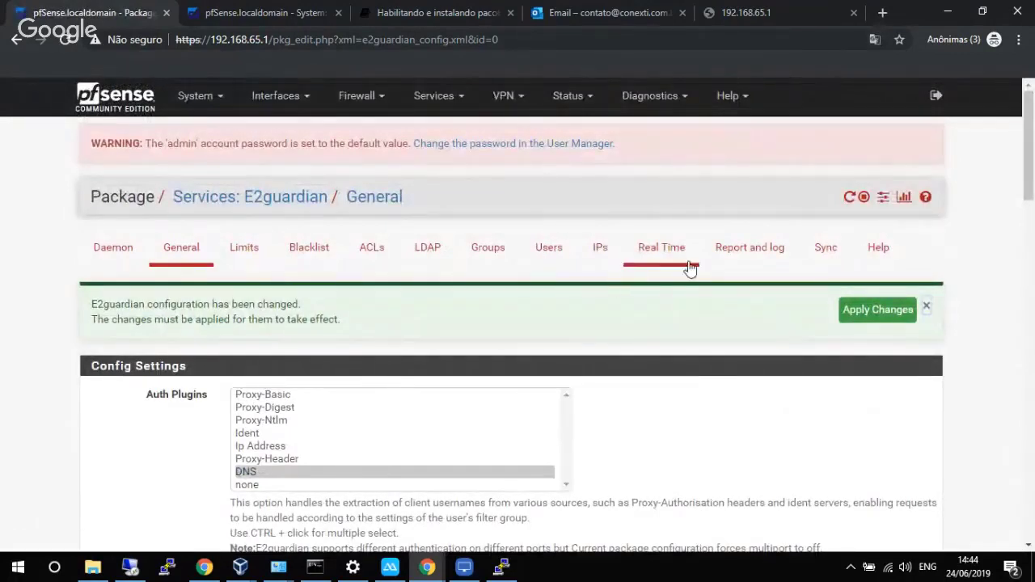
Set reporting to Report fully and point the Access Denied page to the 192.168.65.1 e2gerror.php URL.
left_click(751, 252)
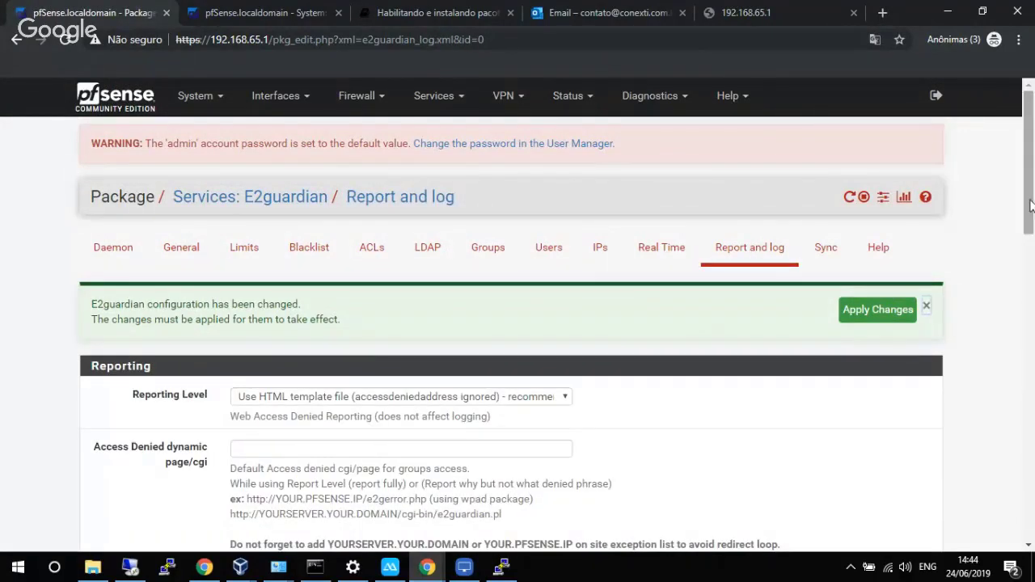
left_click_drag(1029, 206, 1029, 280)
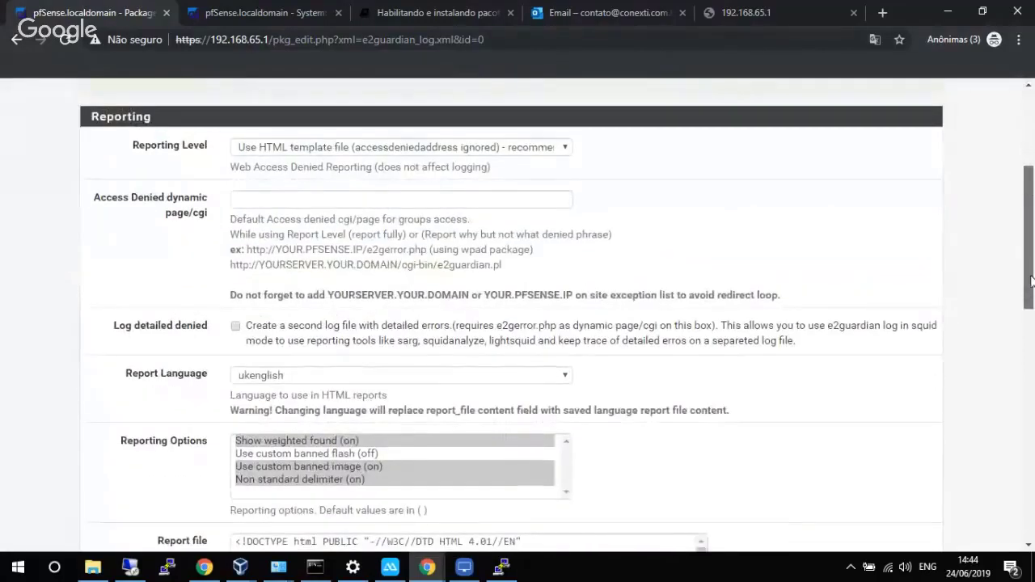
left_click(508, 151)
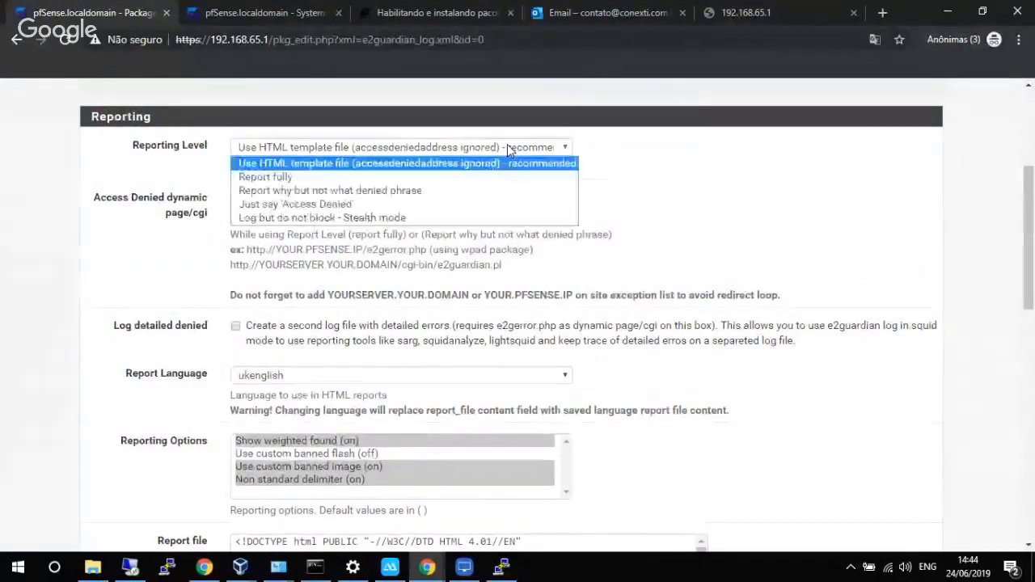
left_click(338, 182)
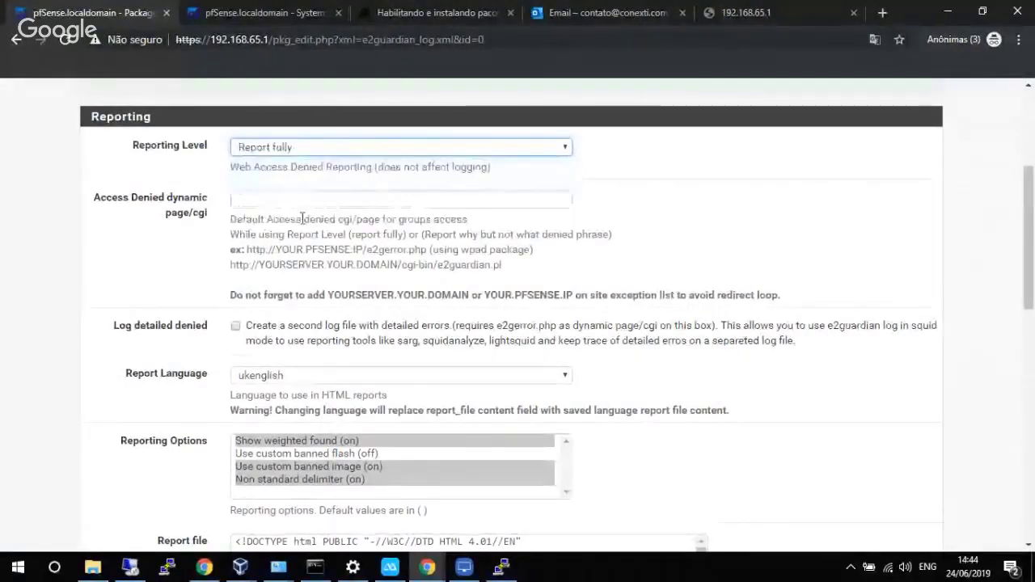
left_click_drag(246, 249, 428, 255)
key("ctrl+c")
left_click(352, 199)
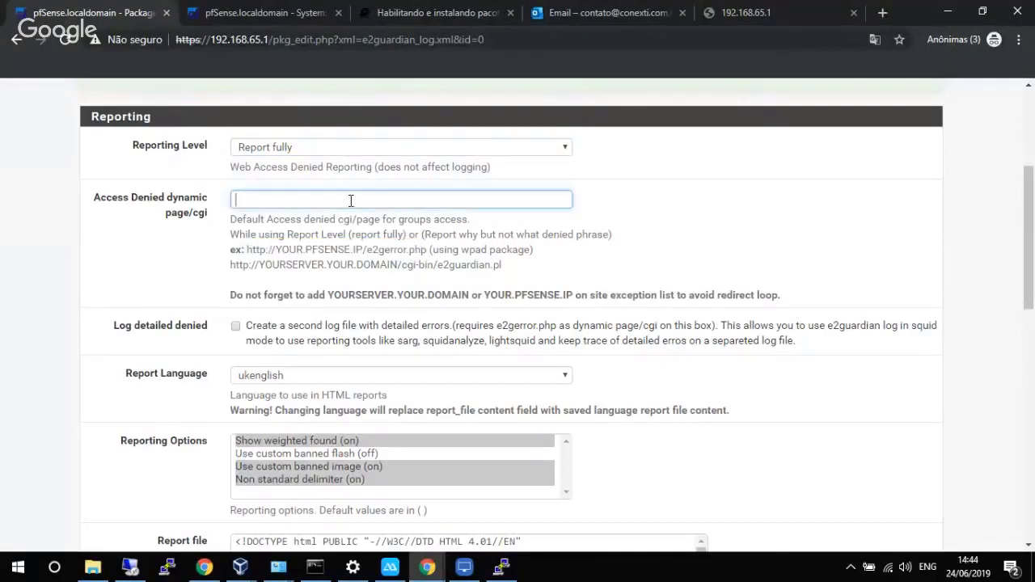
key("ctrl+v")
left_click_drag(272, 199, 344, 199)
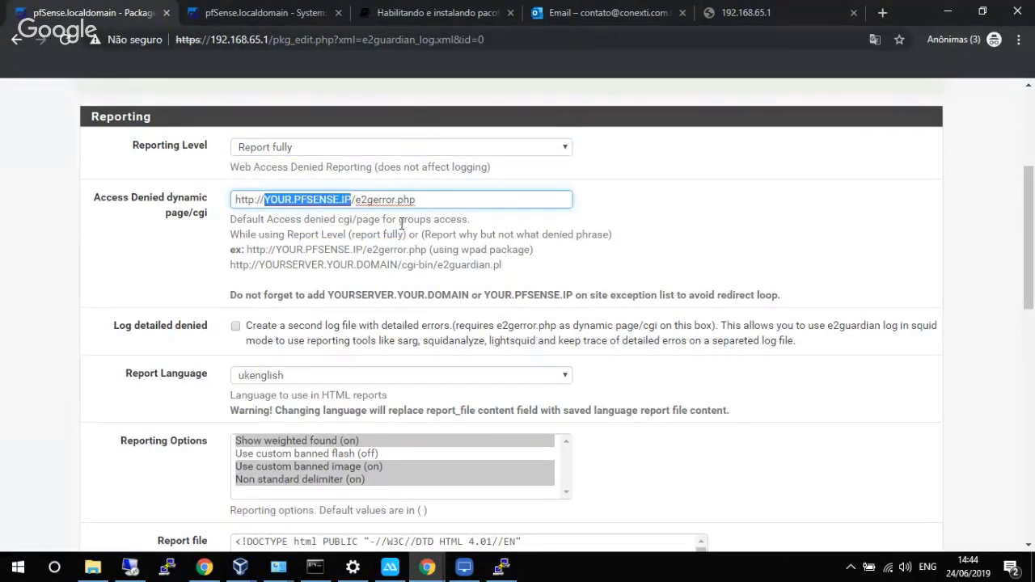
type("192")
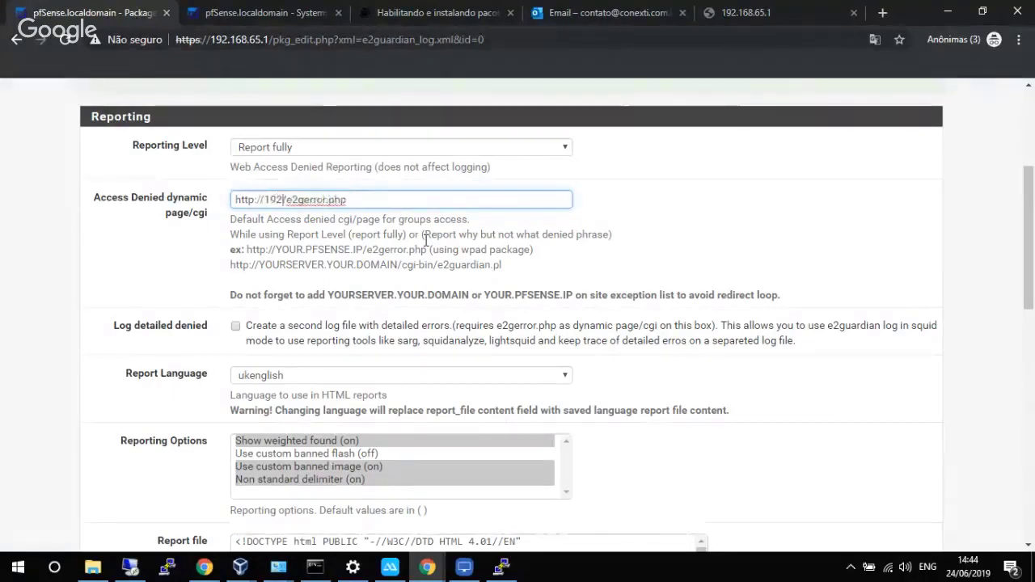
type(".168.65.1")
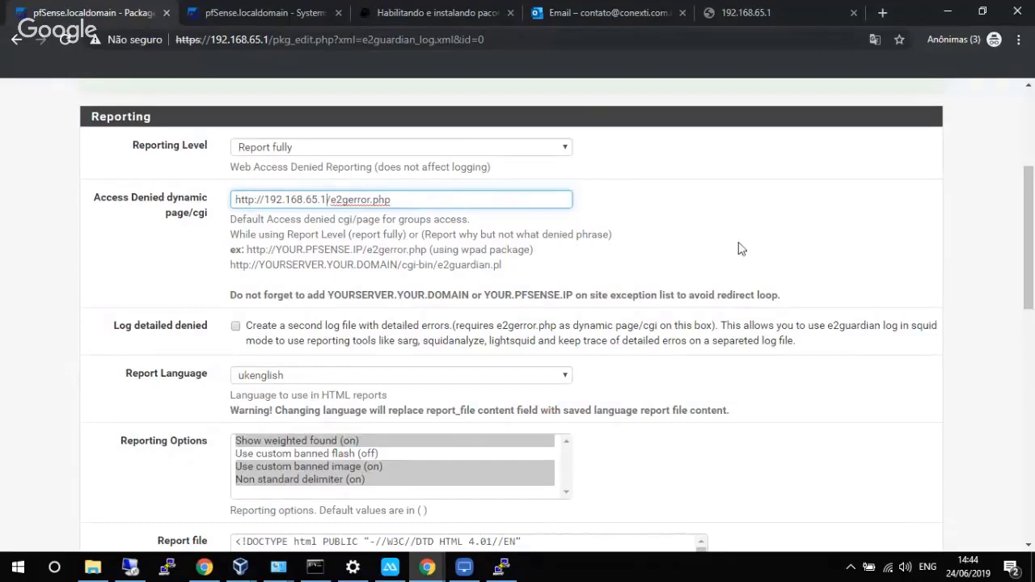
Enable detailed denial logging and set the report language to ptbrazilian.
scroll(1031, 251, "down", 1)
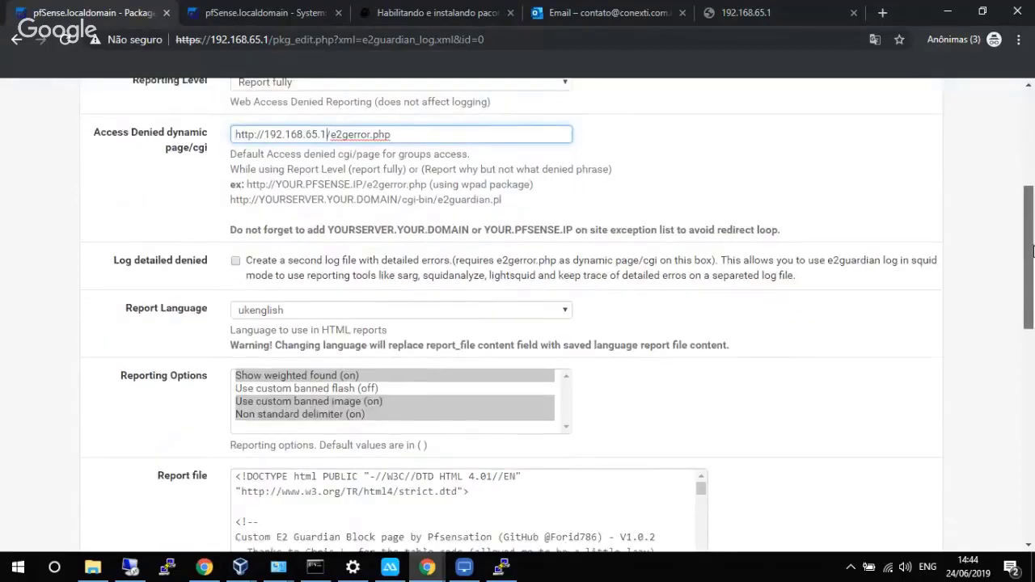
scroll(1032, 251, "down", 1)
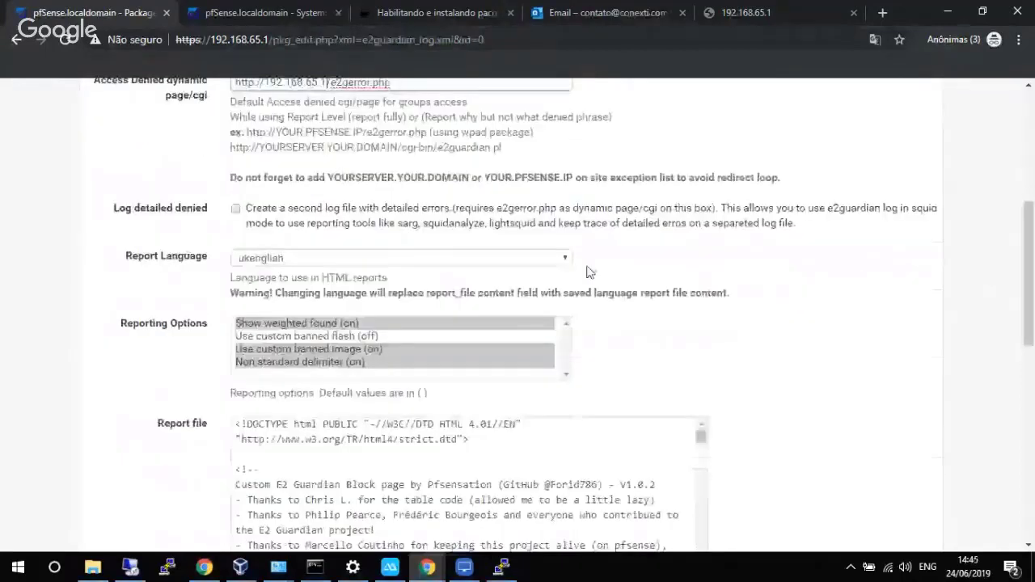
left_click(236, 210)
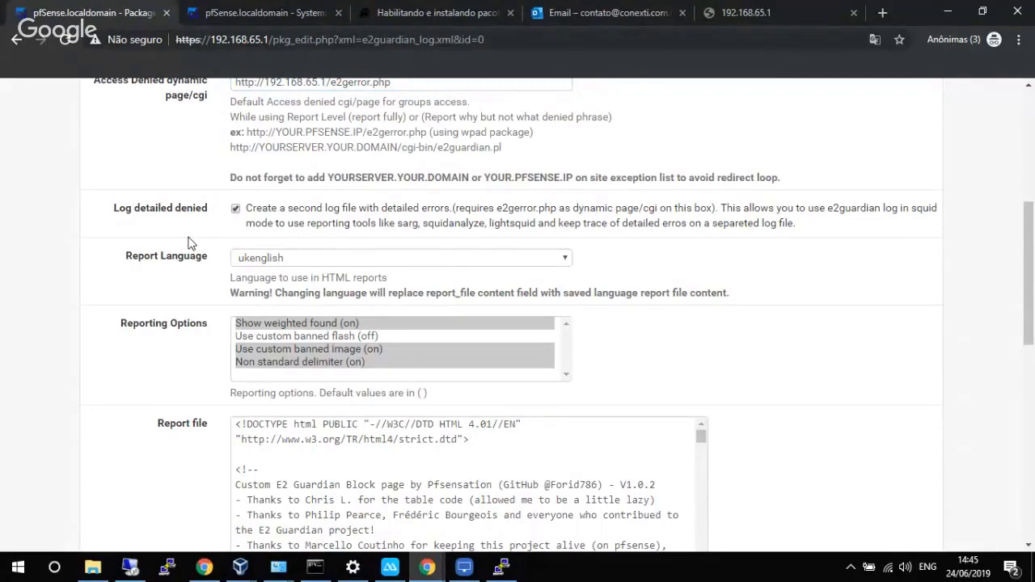
left_click(317, 260)
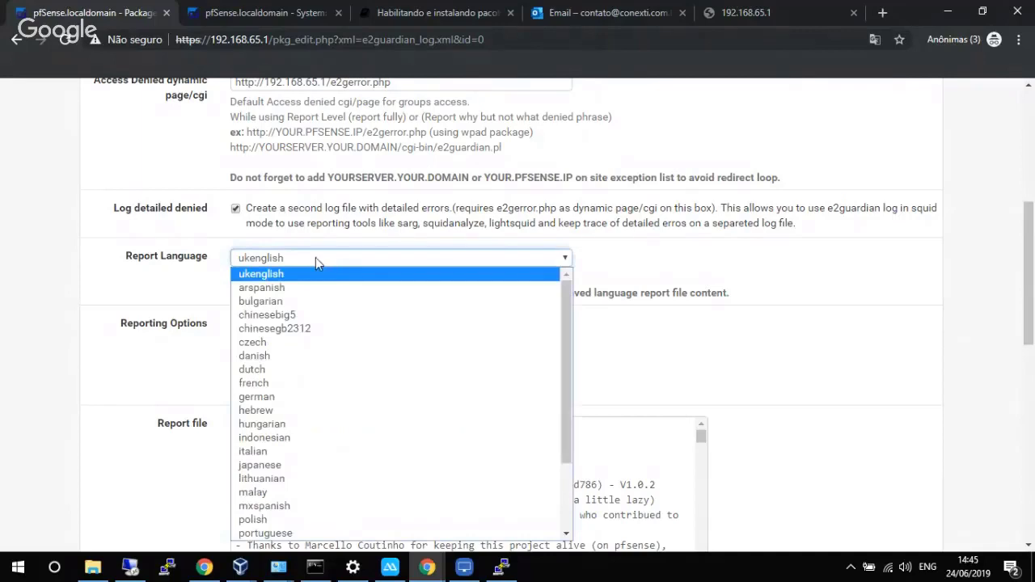
type("ptbrazilian")
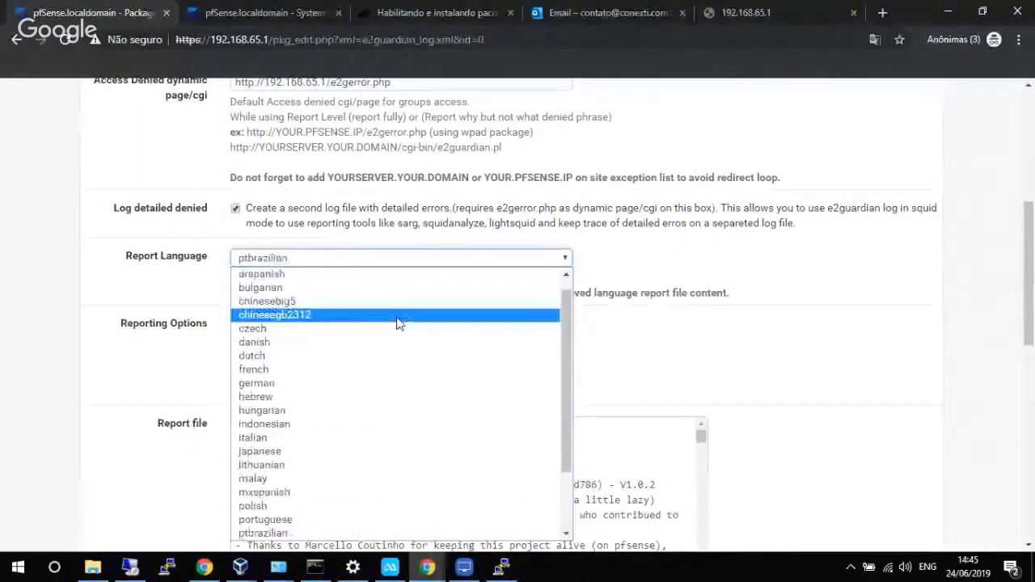
left_click(274, 534)
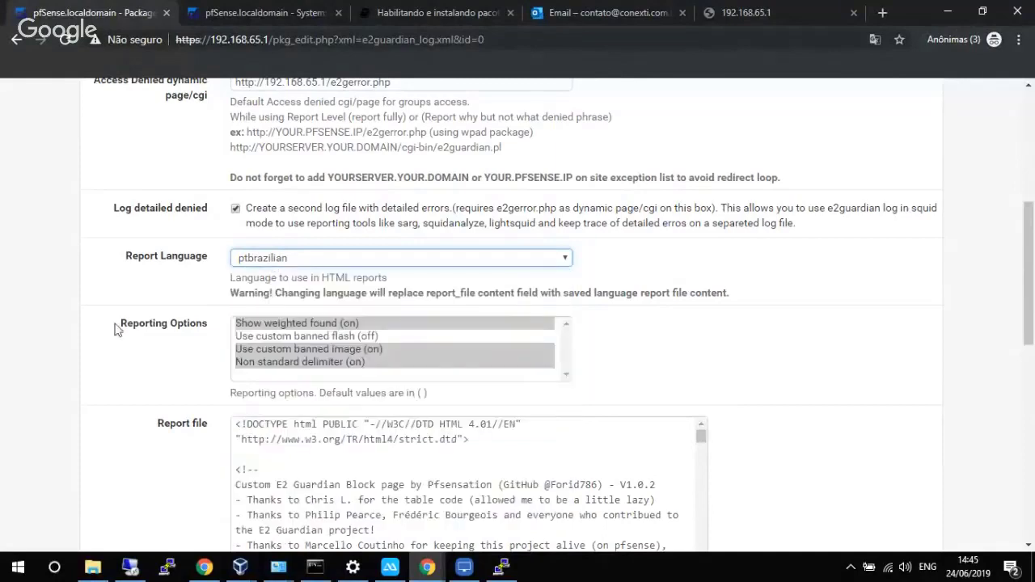
Use Squid Log File Format, save the report settings and apply the pending changes.
scroll(111, 326, "down", 9)
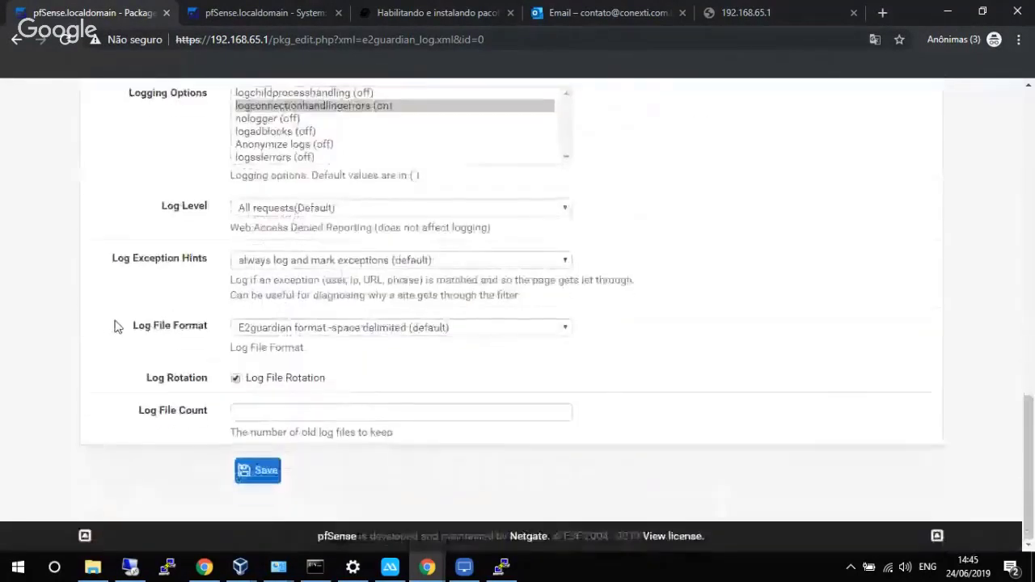
left_click(247, 330)
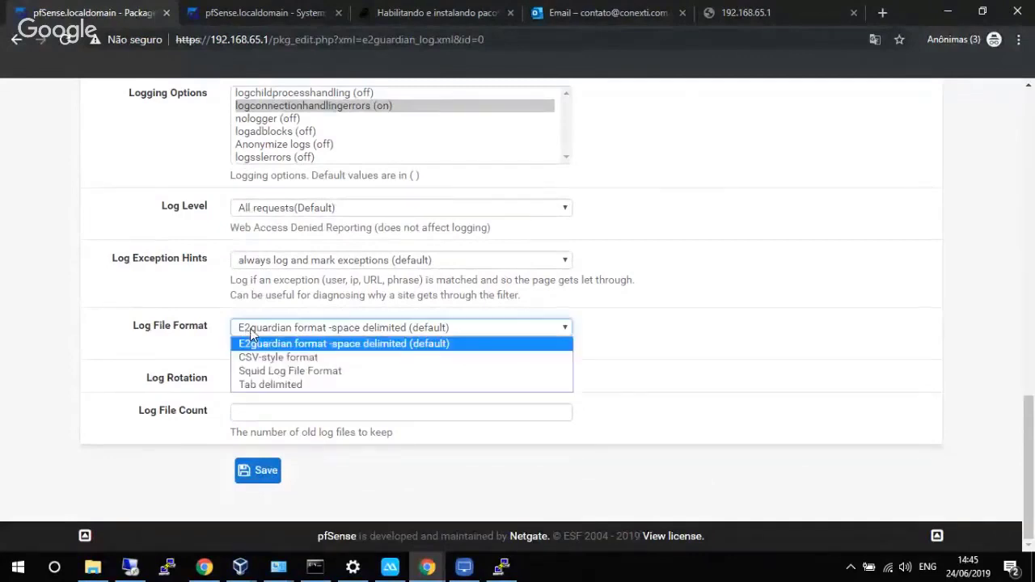
left_click(252, 375)
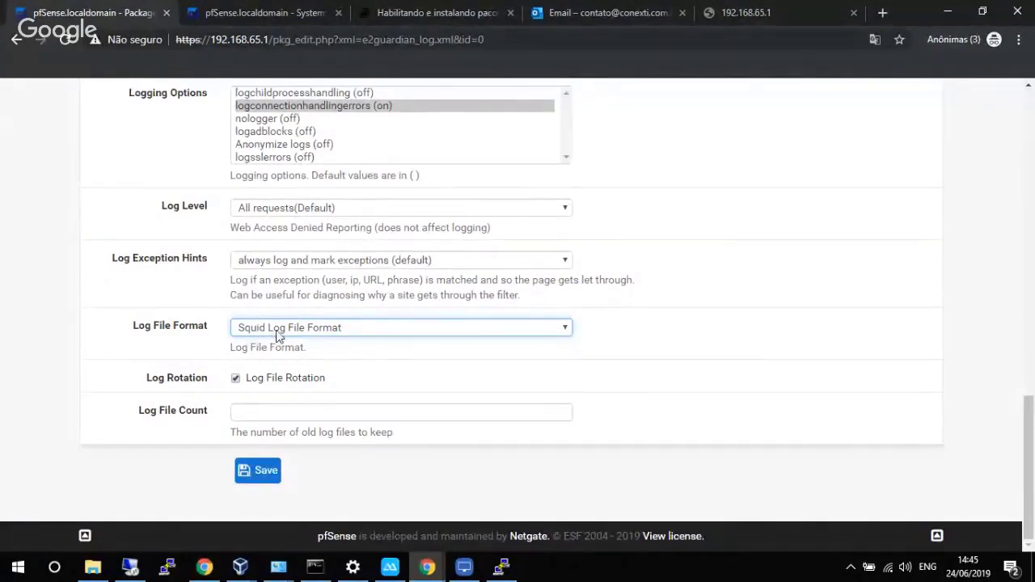
left_click(266, 411)
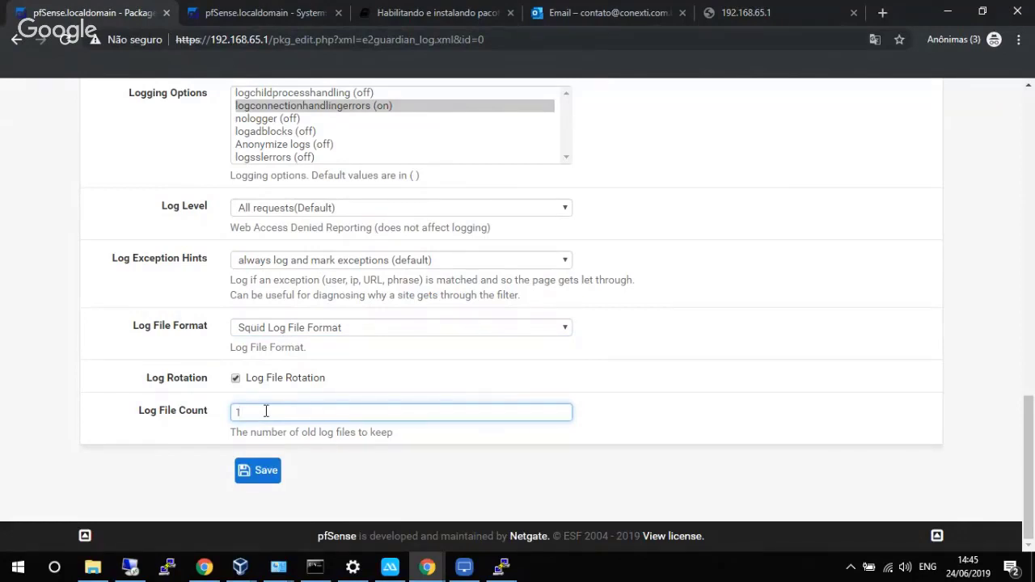
left_click(264, 473)
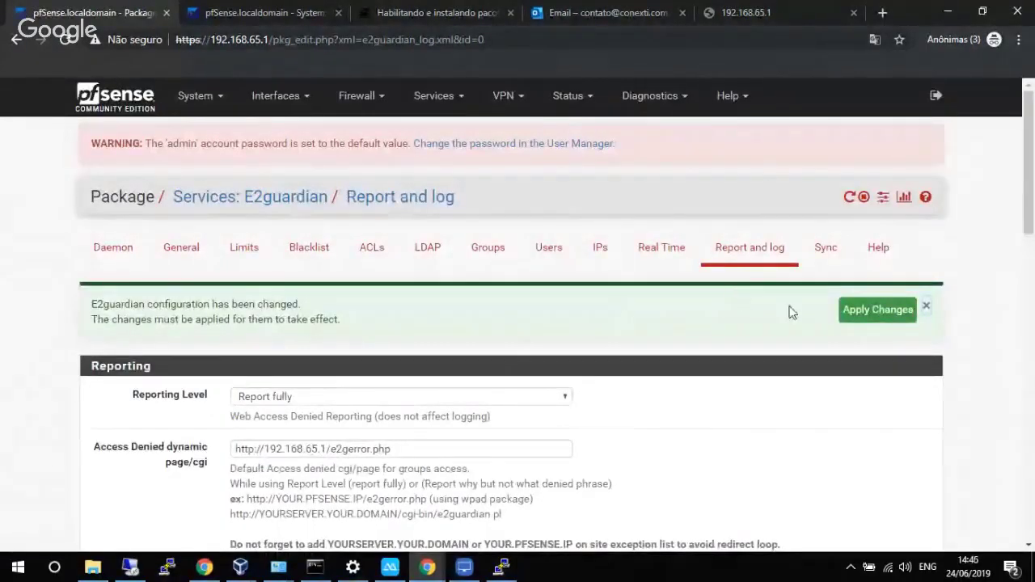
left_click(857, 315)
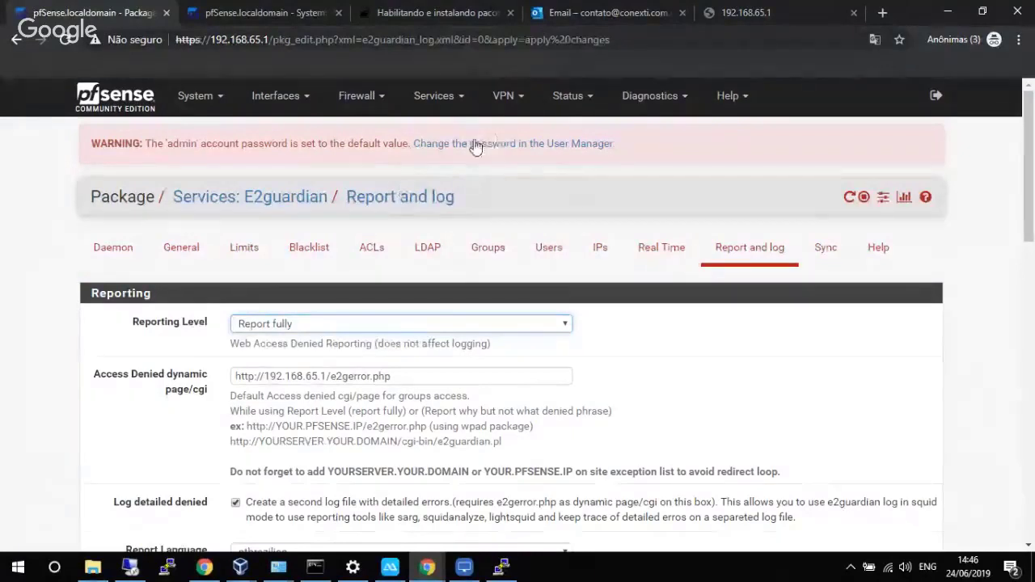
Start a new rule at the top of the LAN firewall rules, matching any protocol.
left_click(359, 97)
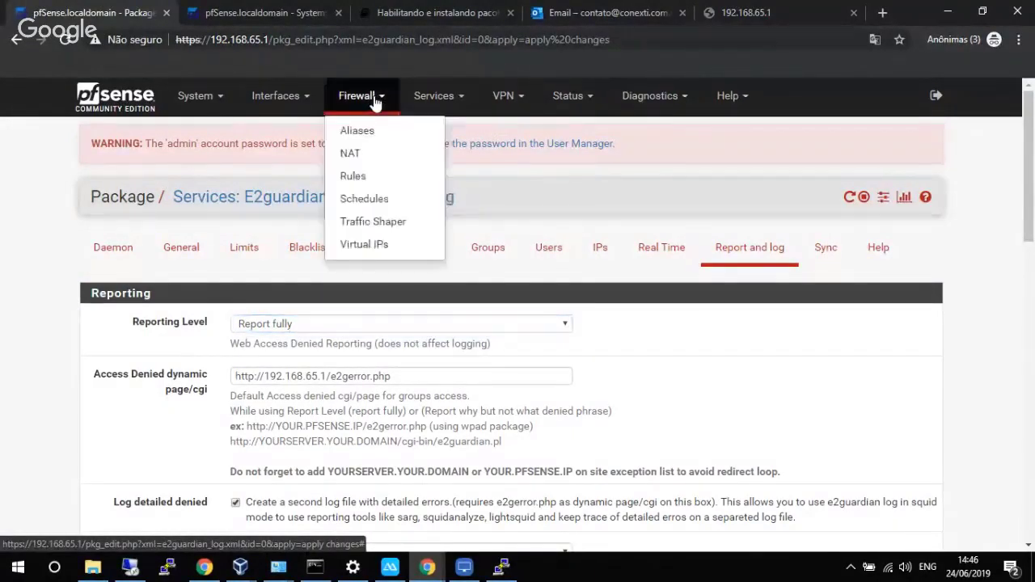
left_click(360, 130)
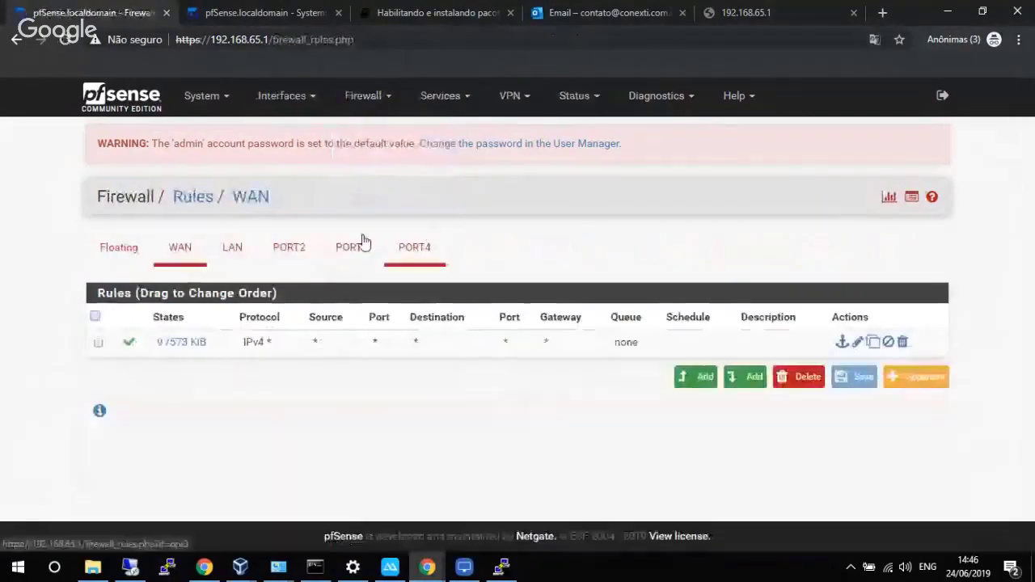
left_click(234, 248)
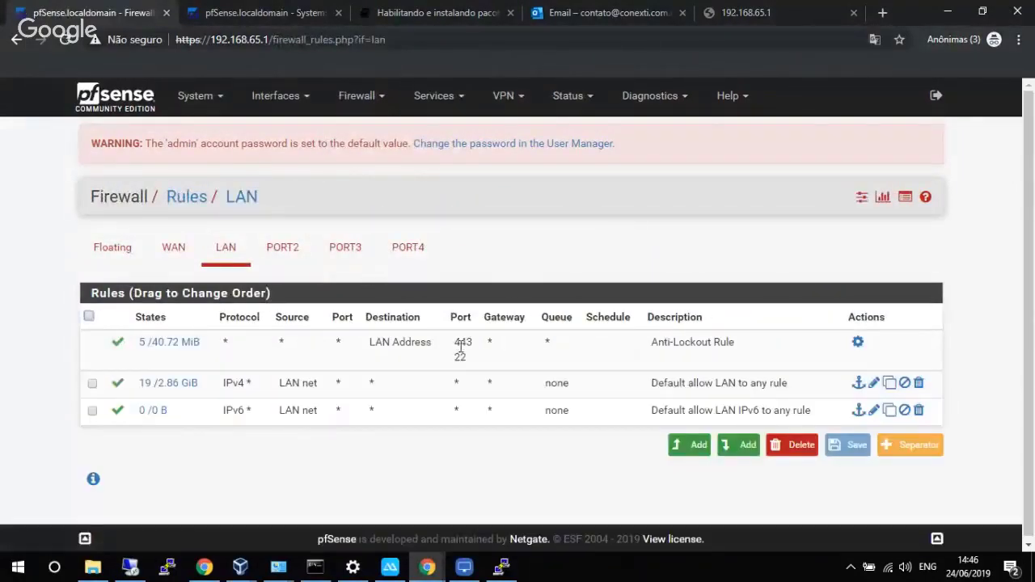
left_click(693, 446)
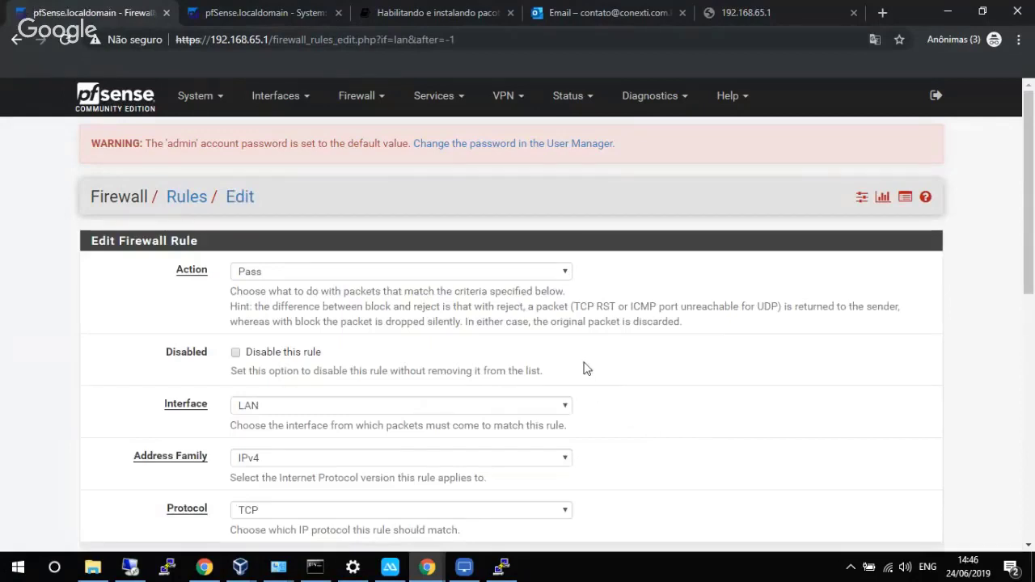
scroll(587, 377, "down", 3)
scroll(499, 353, "up", 1)
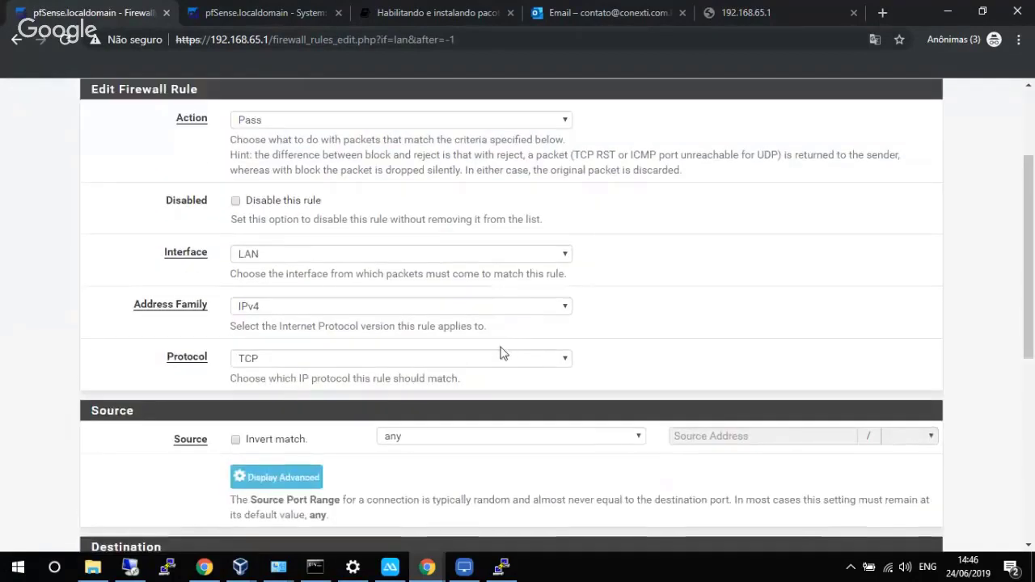
left_click(426, 366)
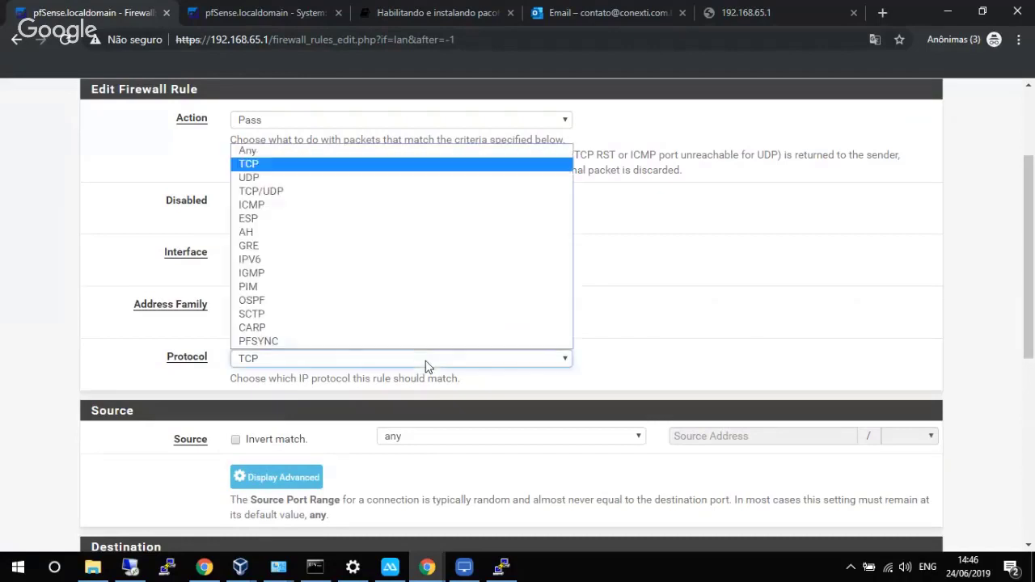
left_click(383, 153)
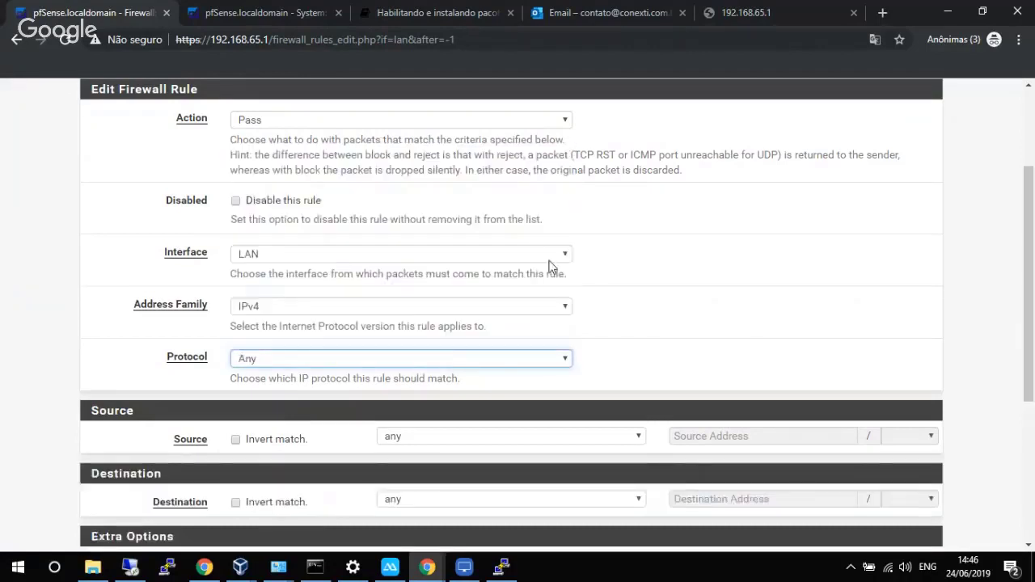
Set source to LAN net and destination to This firewall (self), then save and apply the rule.
scroll(553, 266, "down", 3)
left_click(551, 214)
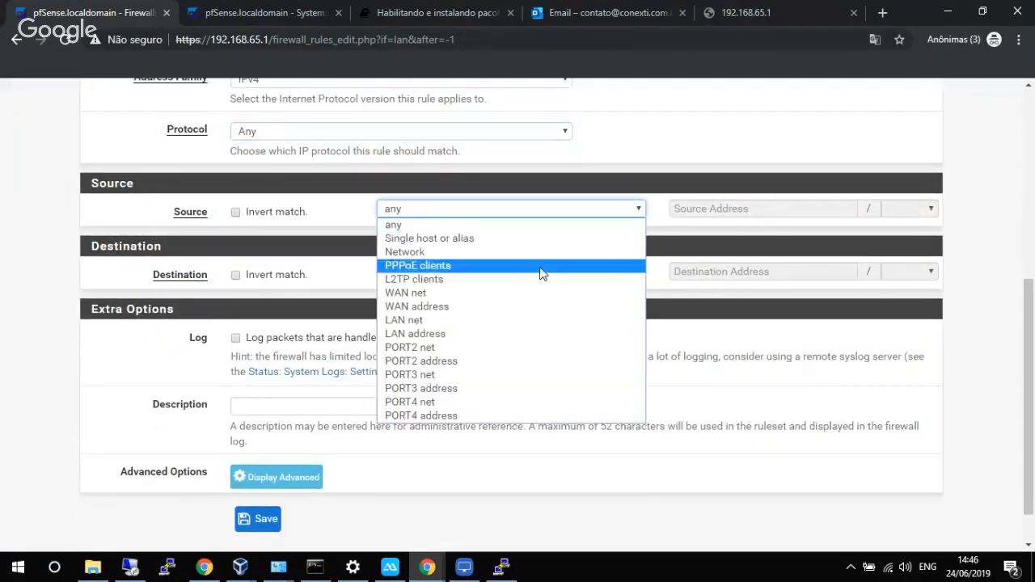
left_click(517, 321)
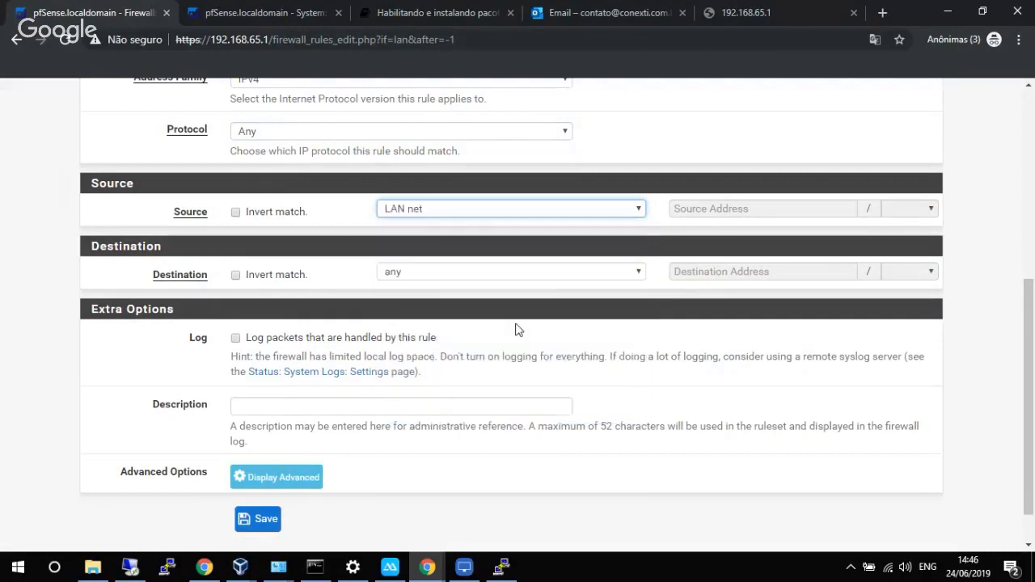
left_click(546, 275)
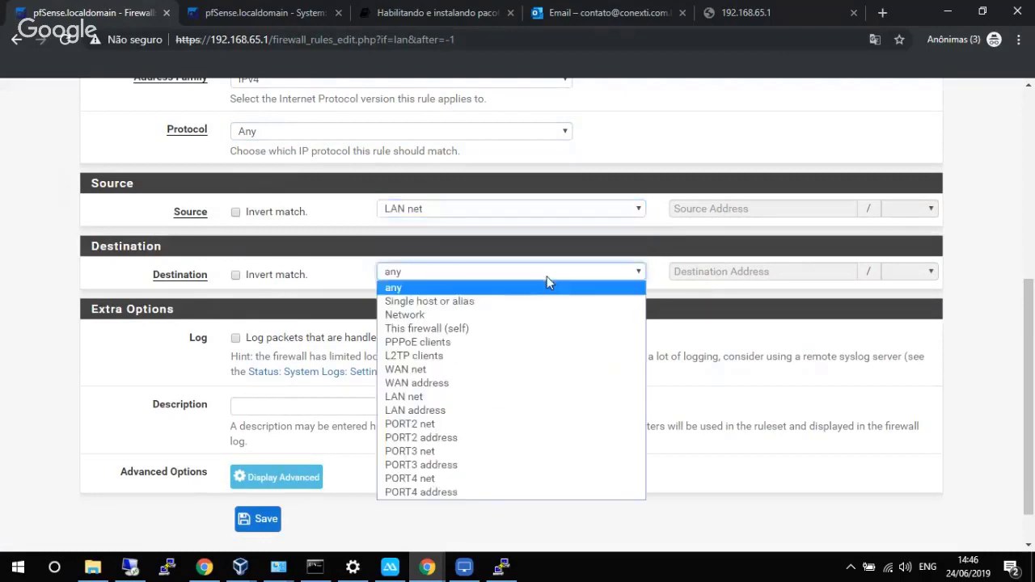
left_click(479, 329)
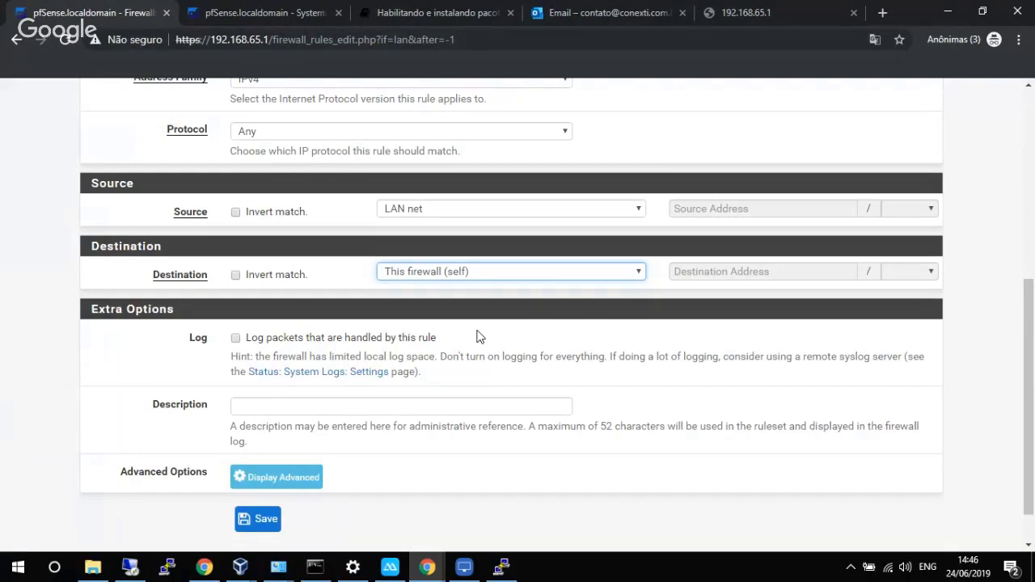
scroll(457, 360, "down", 2)
left_click(274, 475)
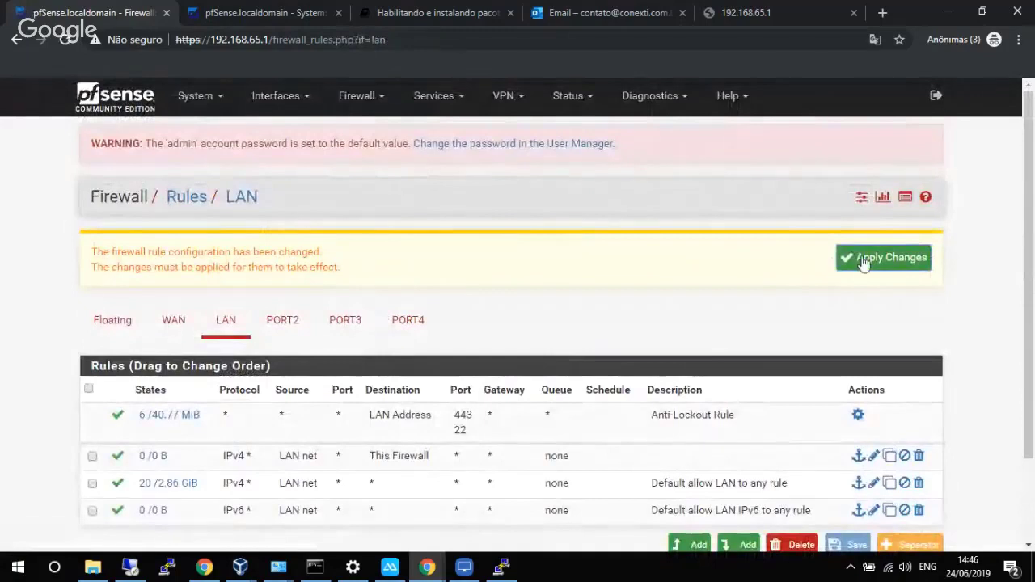
left_click(864, 263)
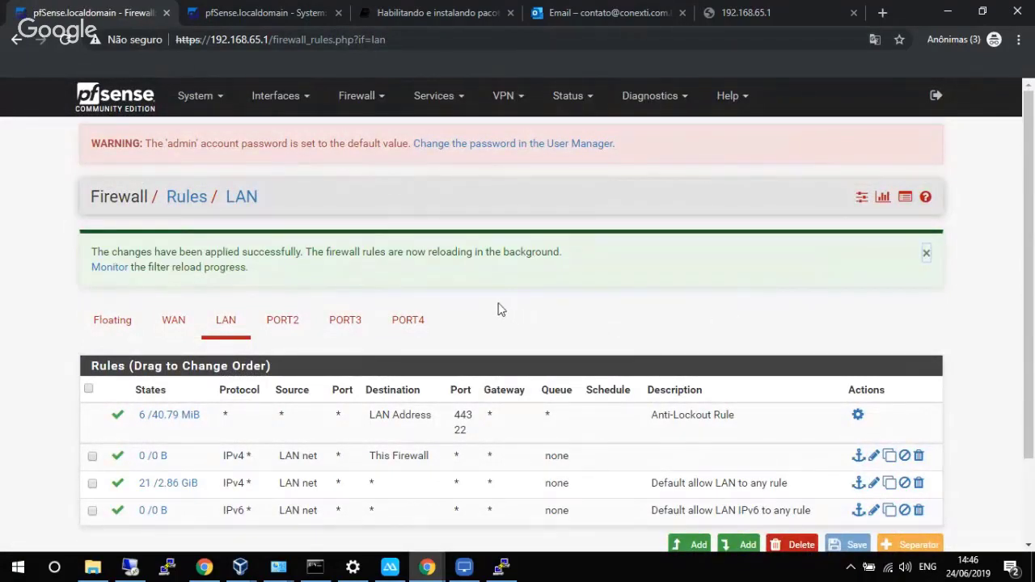
Review the UserAuth Integration settings and retry the captive portal login page.
left_click(444, 101)
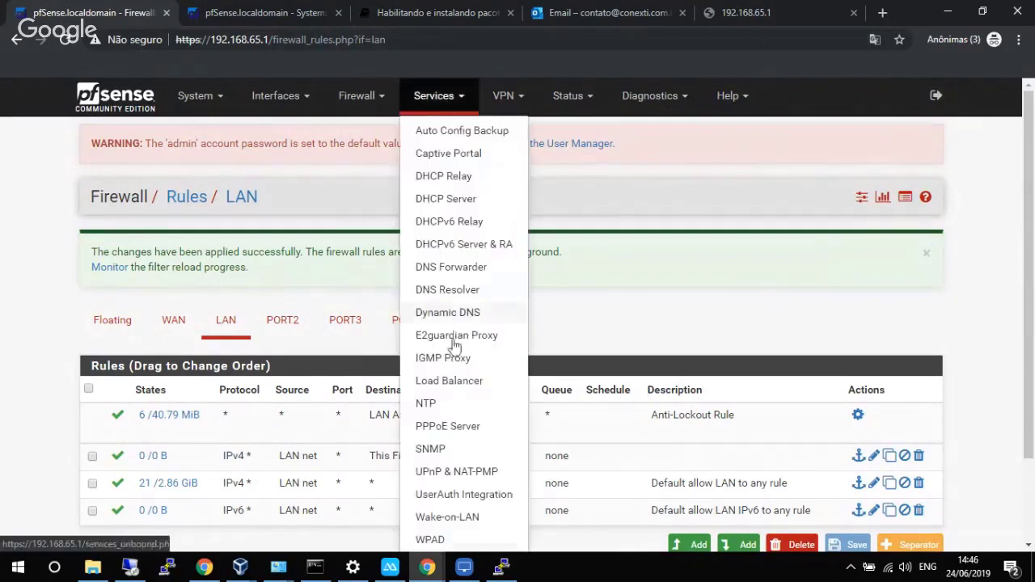
left_click(467, 497)
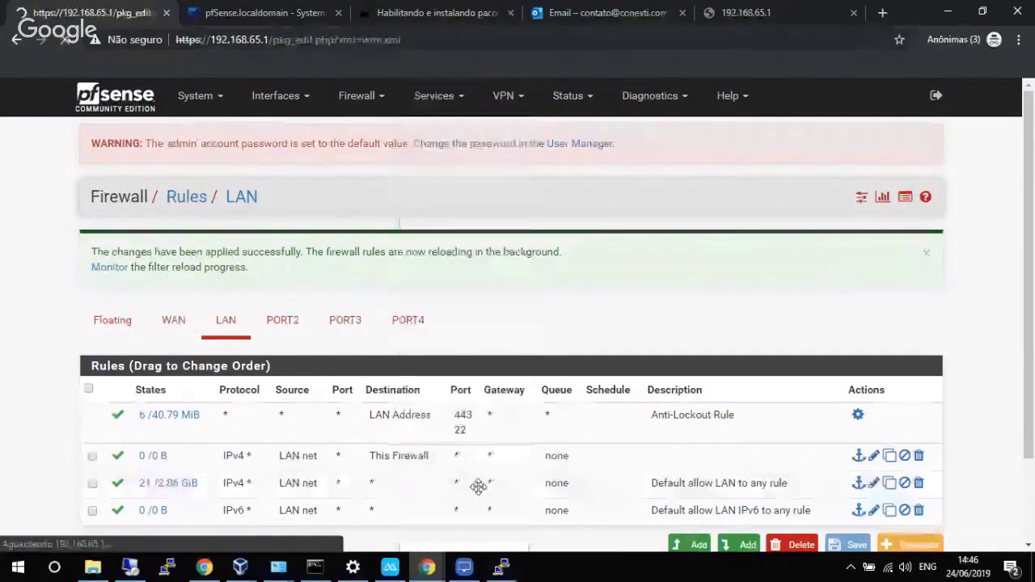
left_click(732, 13)
left_click(720, 39)
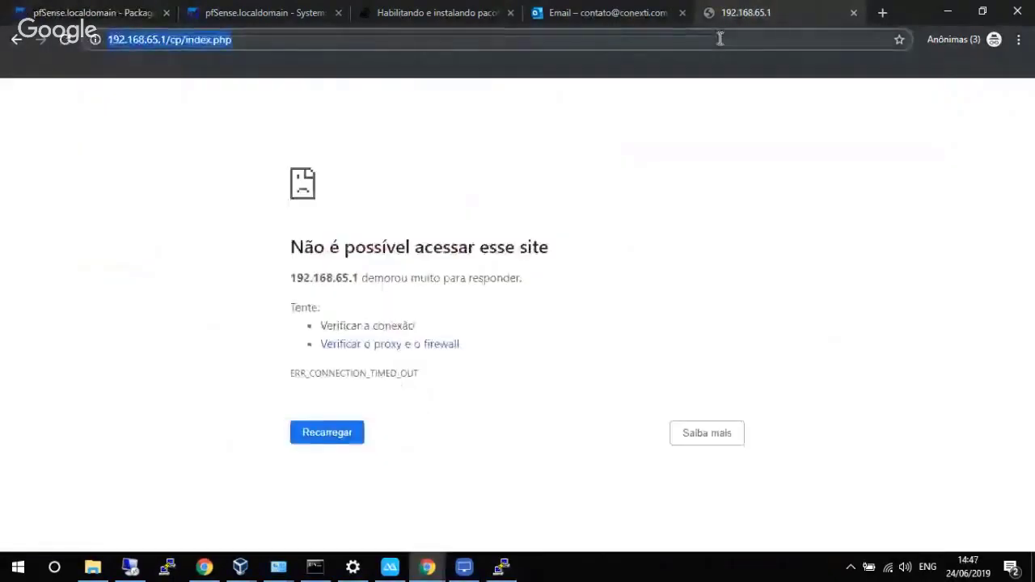
key("Return")
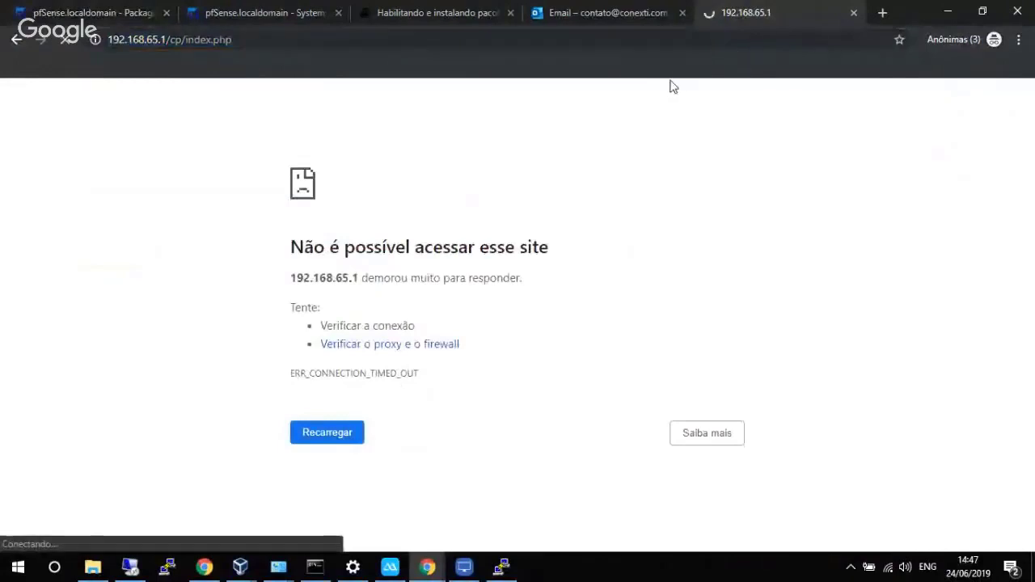
left_click(125, 10)
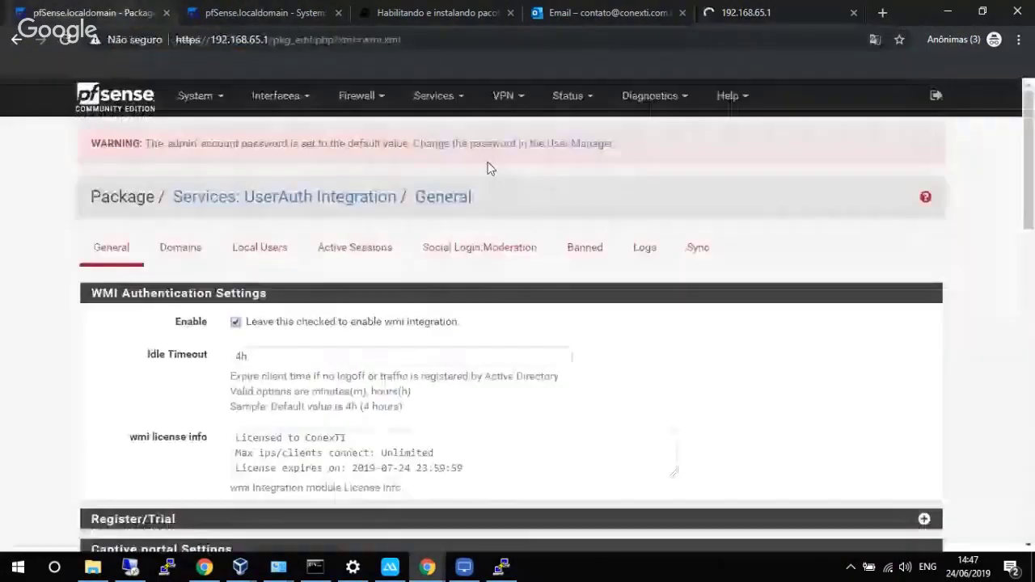
Re-save the LAN WPAD entry on port 80, then go back to the captive portal tab.
left_click(433, 96)
scroll(449, 463, "down", 2)
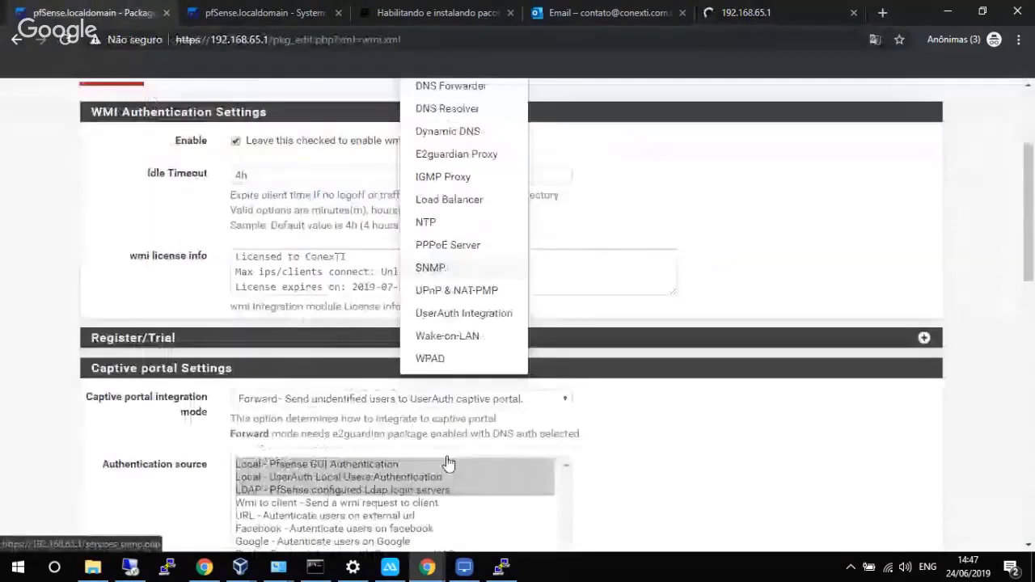
scroll(448, 462, "down", 8)
scroll(457, 307, "up", 3)
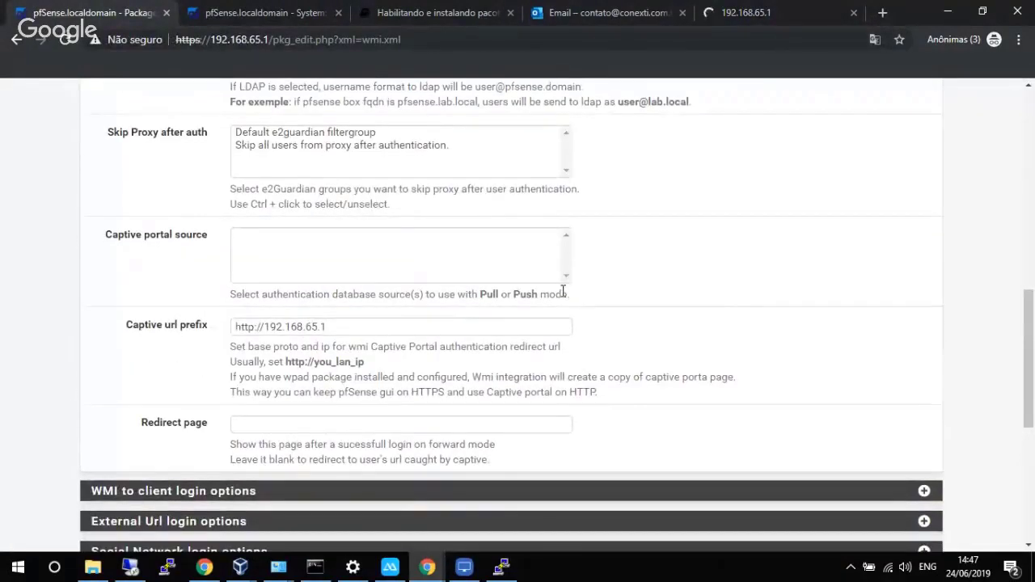
left_click_drag(1028, 340, 1012, 239)
left_click(447, 204)
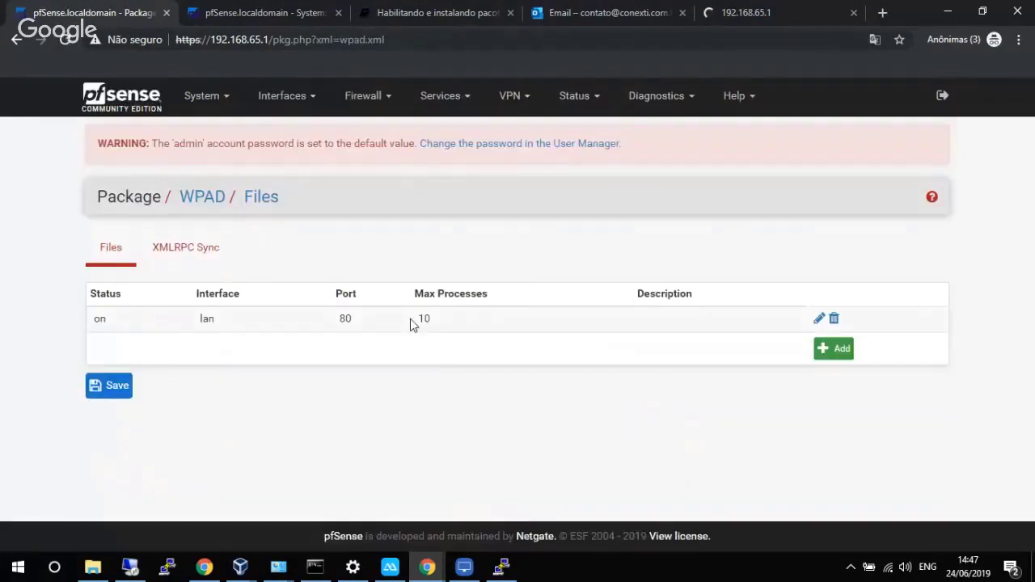
double_click(409, 319)
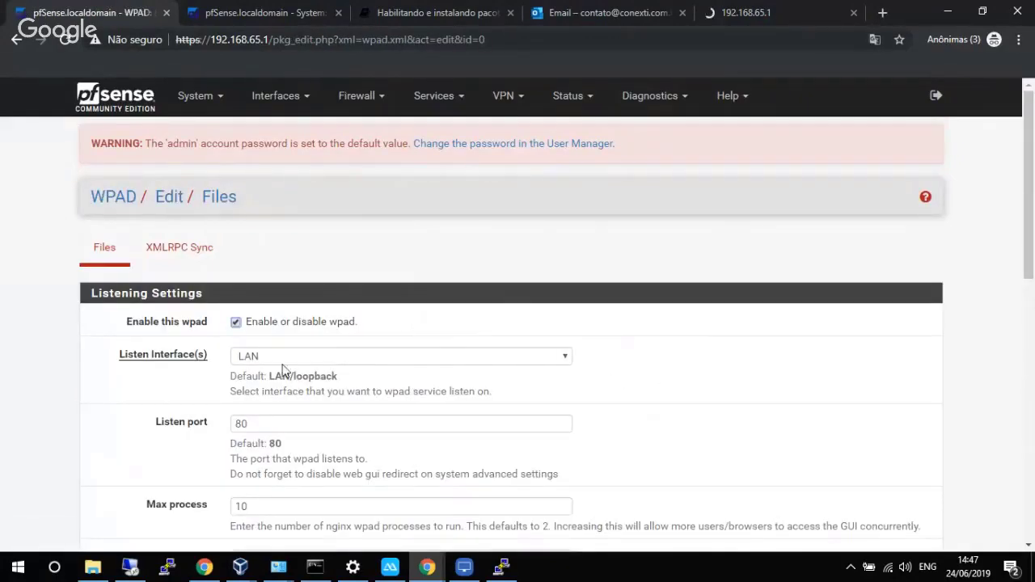
left_click_drag(1032, 234, 566, 480)
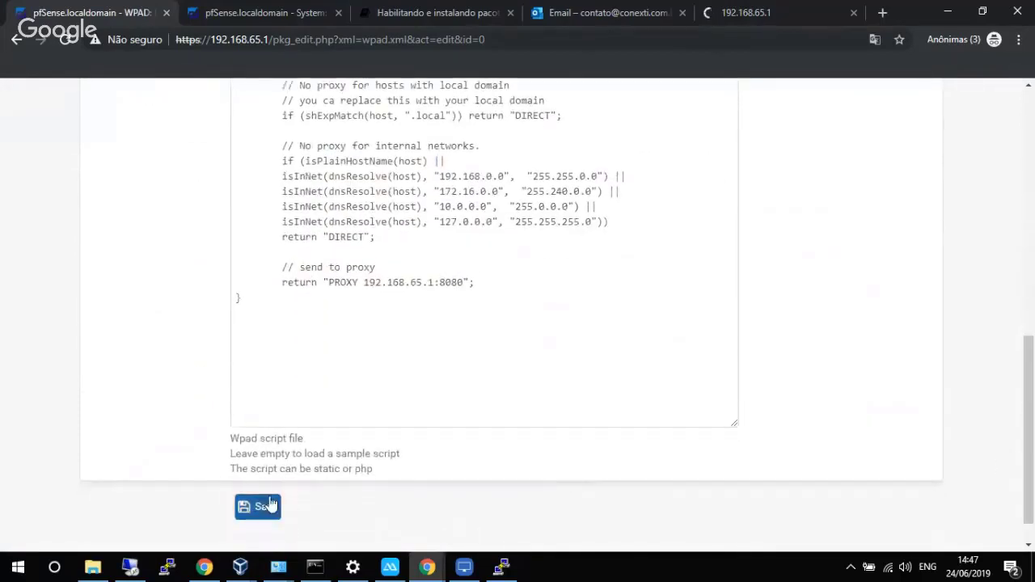
left_click(246, 508)
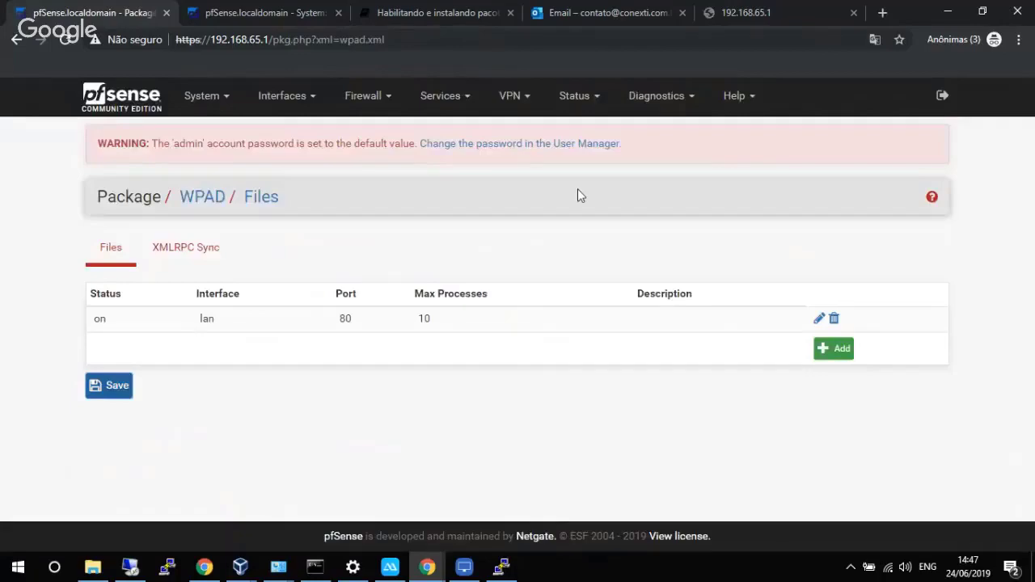
left_click(716, 10)
left_click(702, 40)
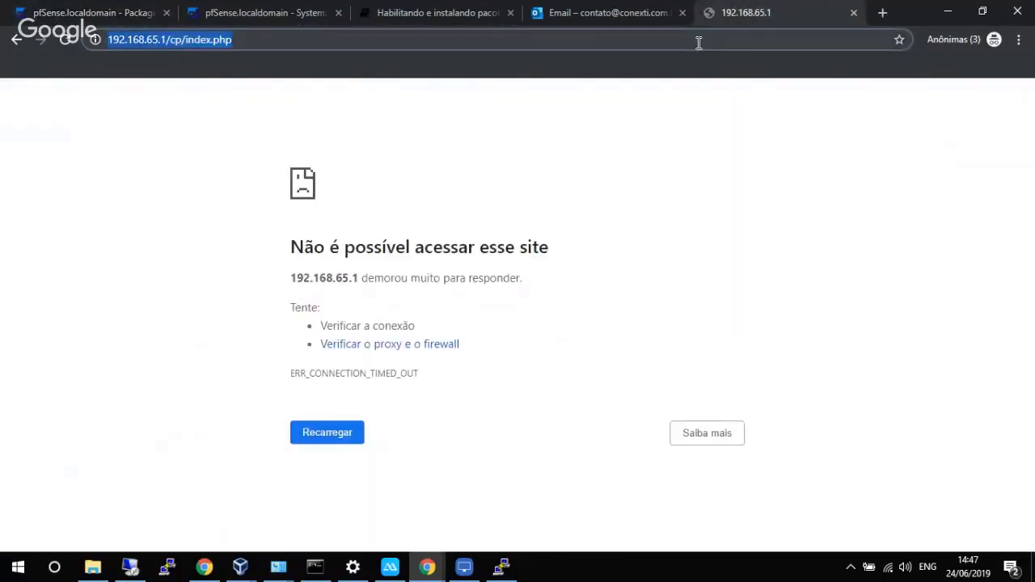
Reload 192.168.65.1/cp/index.php until the captive portal login page loads, then return to pfSense.
key("Return")
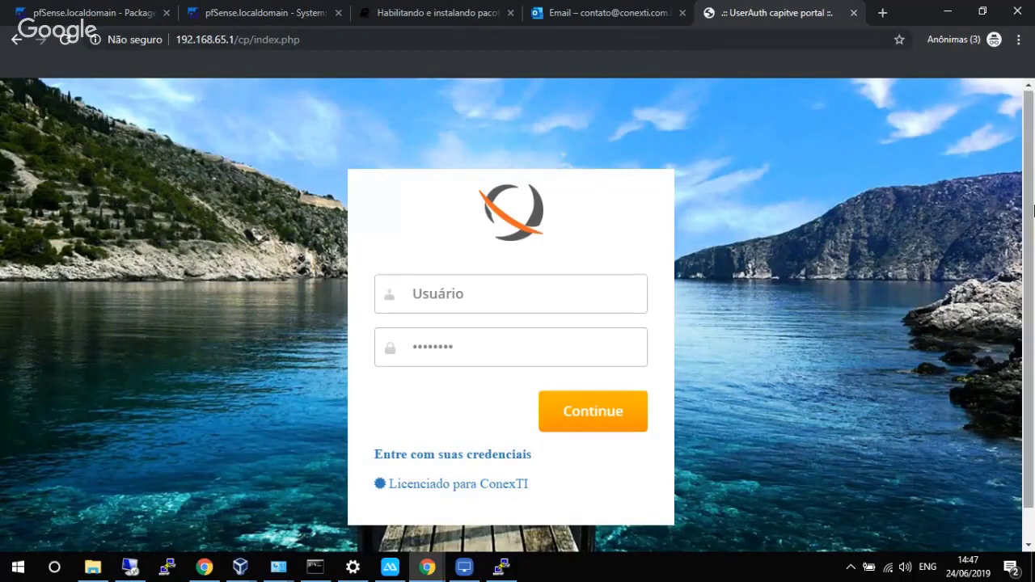
mouse_move(1031, 201)
left_mouse_down()
mouse_move(1032, 238)
mouse_move(1032, 183)
left_mouse_up()
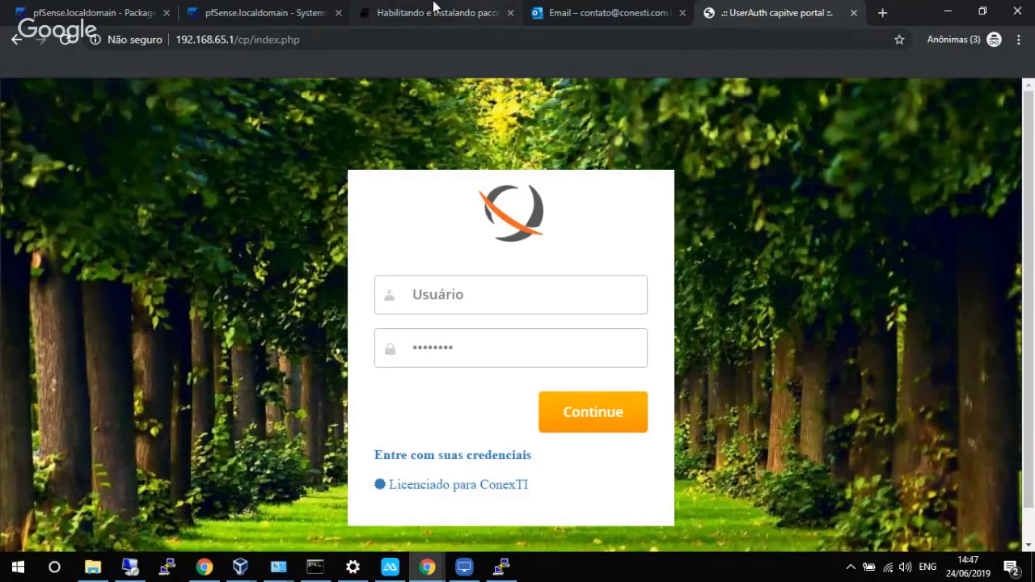
left_click(114, 8)
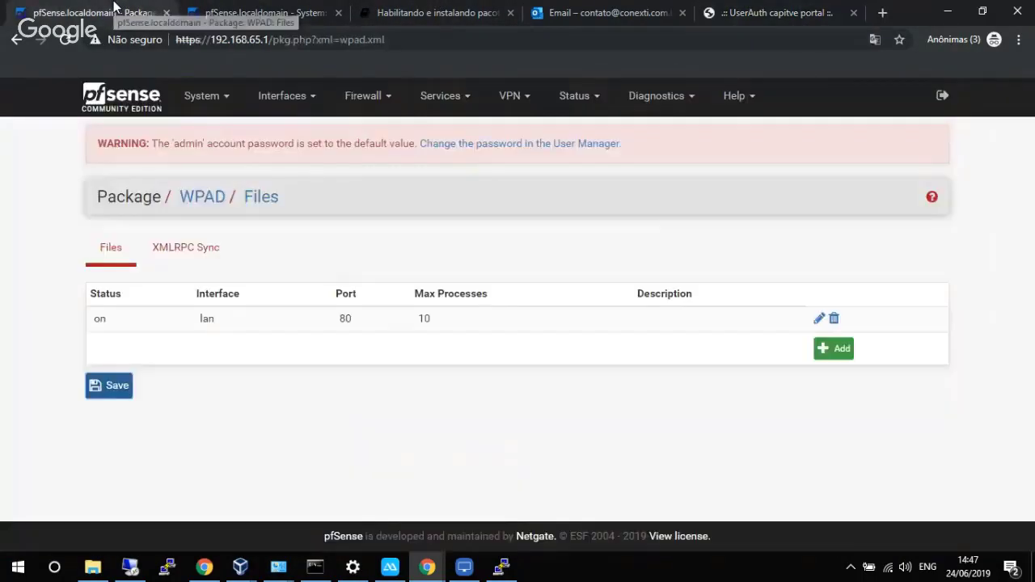
left_click(241, 565)
Bring up the Windows 10 VM sign-in screen, then switch to the Active Directory remote desktop session.
left_click(290, 514)
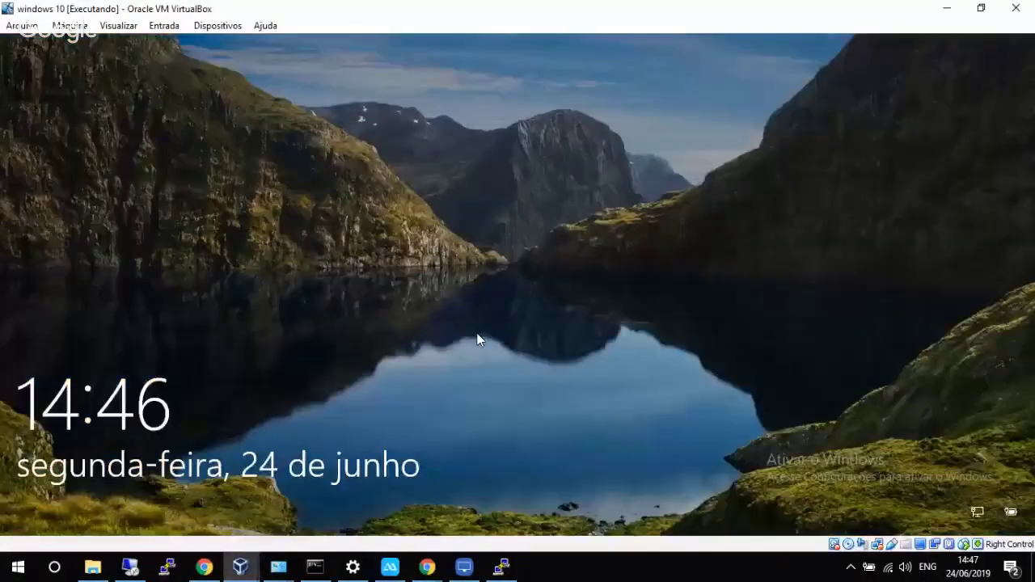
left_click(477, 340)
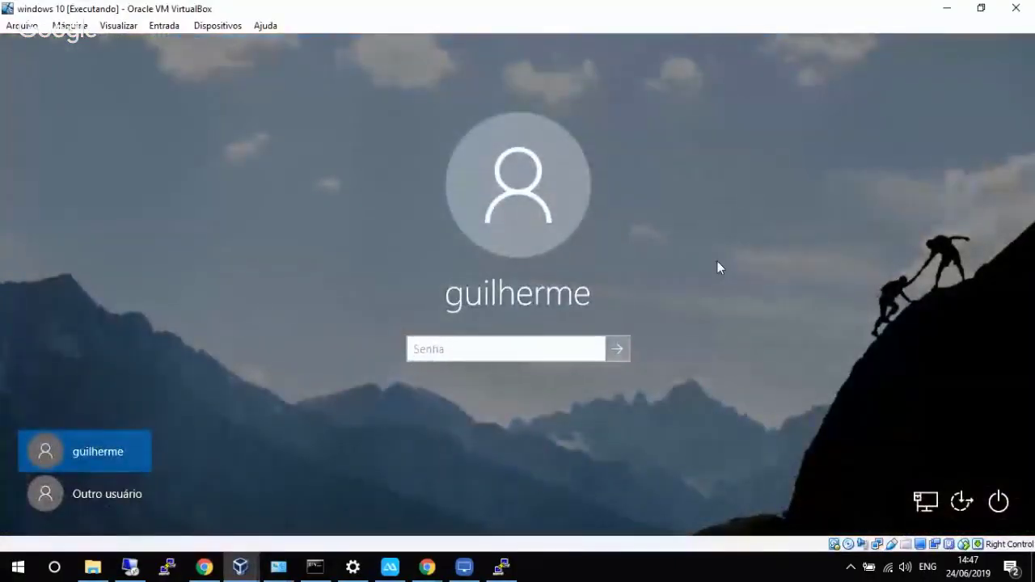
left_click(167, 569)
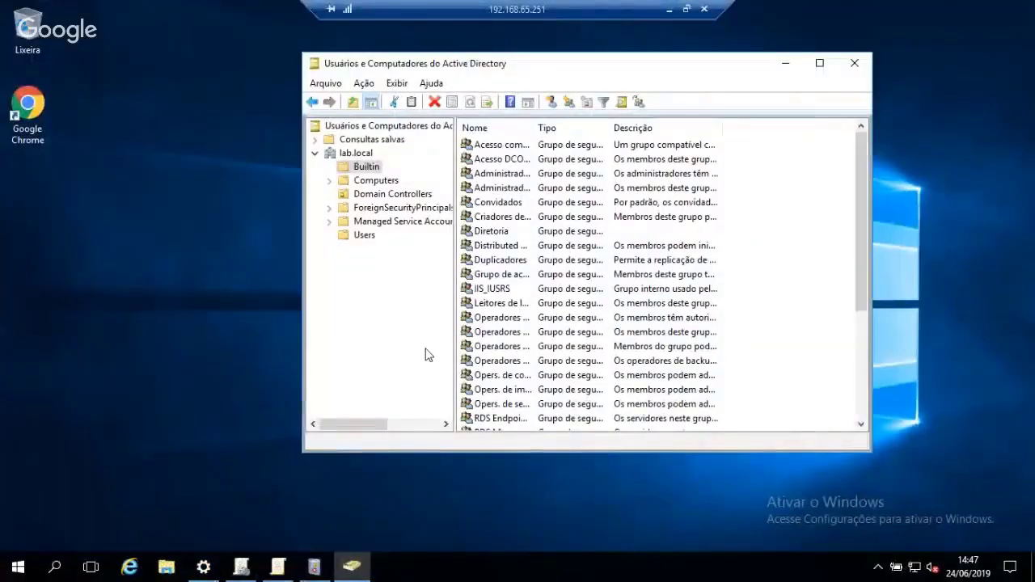
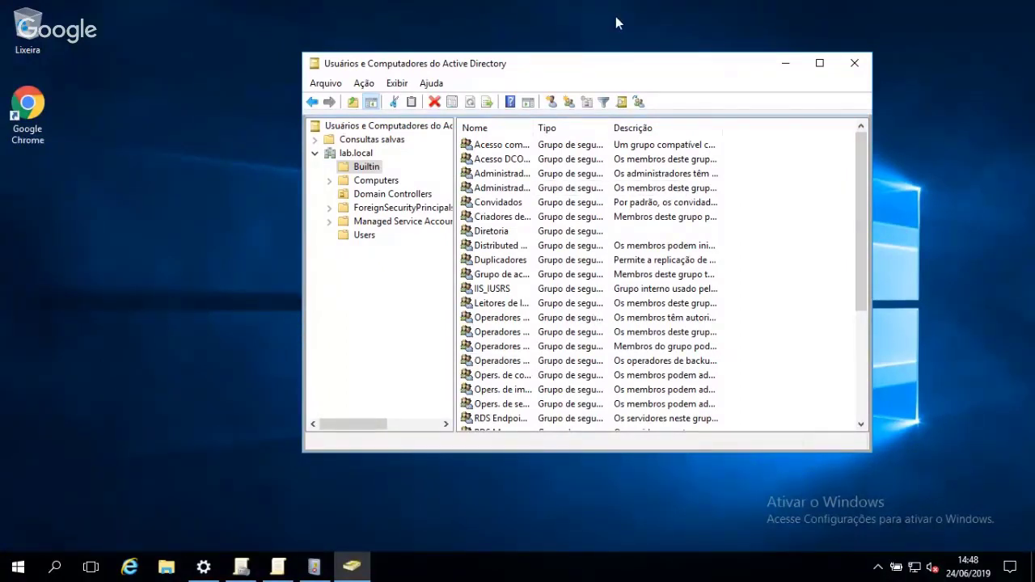
Move the ADUC window aside and minimize the RDP session and VirtualBox to reach pfSense's WPAD page.
left_click_drag(606, 72, 739, 160)
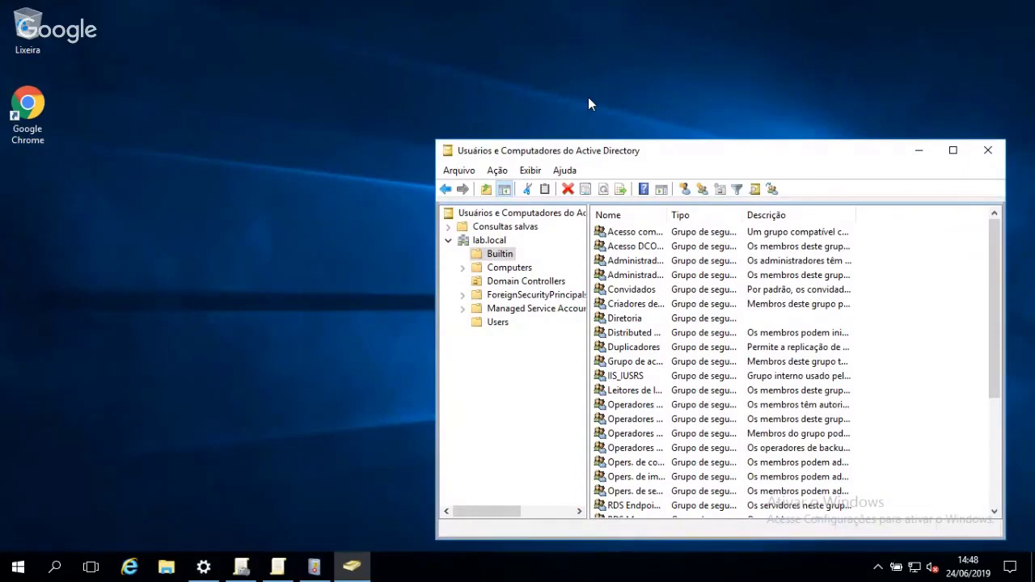
mouse_move(582, 7)
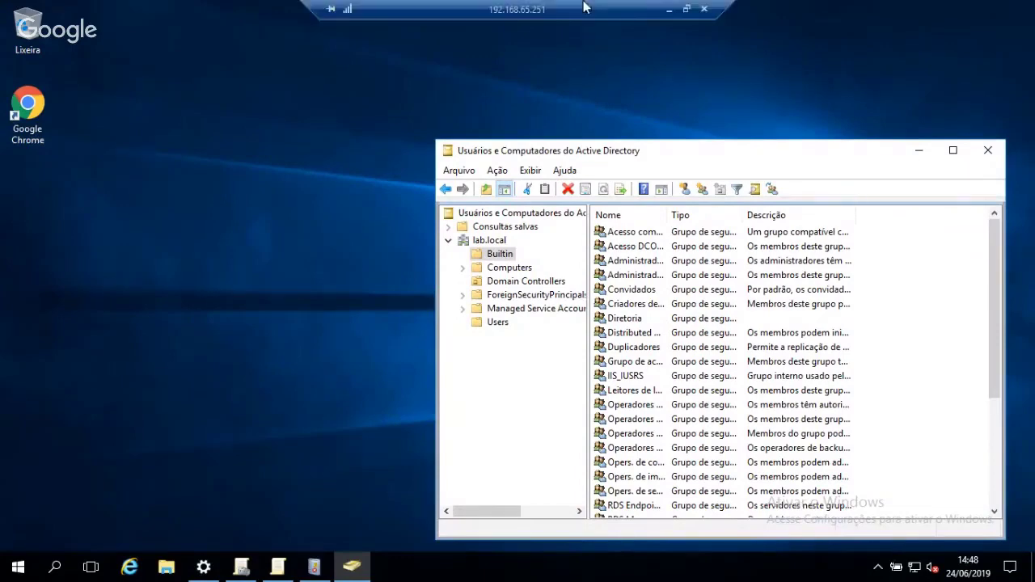
left_click(668, 9)
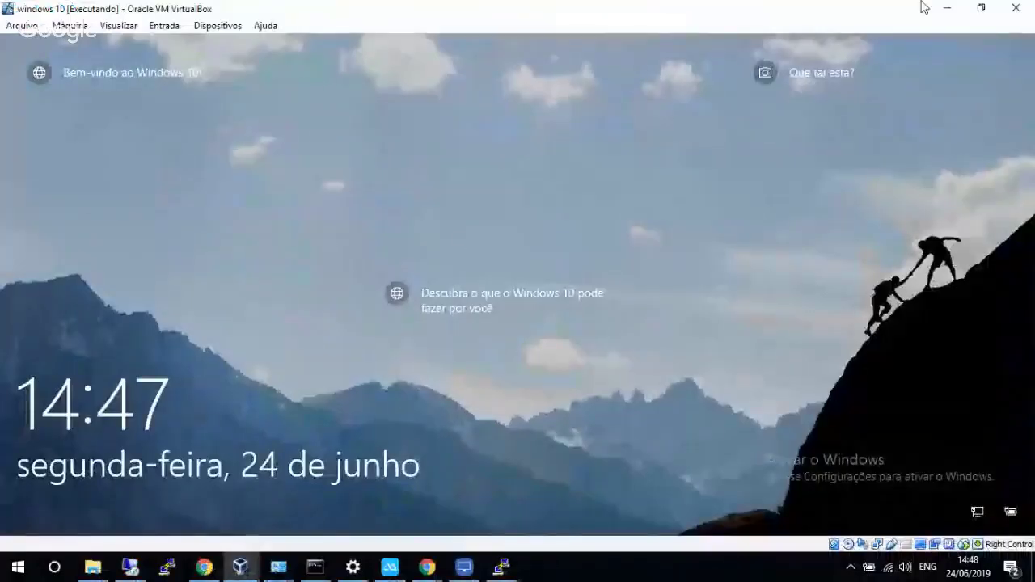
left_click(947, 7)
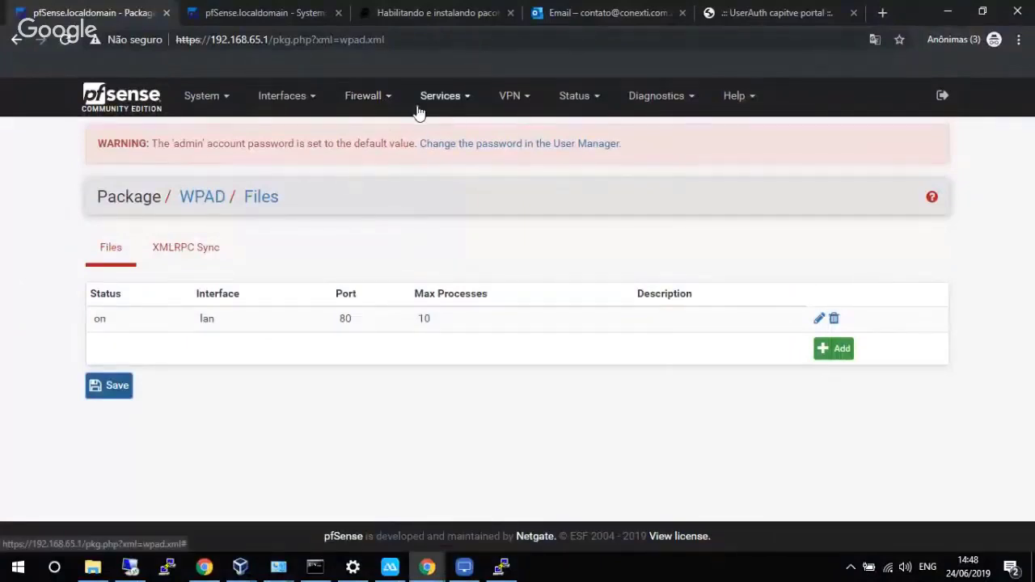
Start a new firewall alias named Suporte under Firewall > Aliases.
left_click(365, 95)
left_click(383, 132)
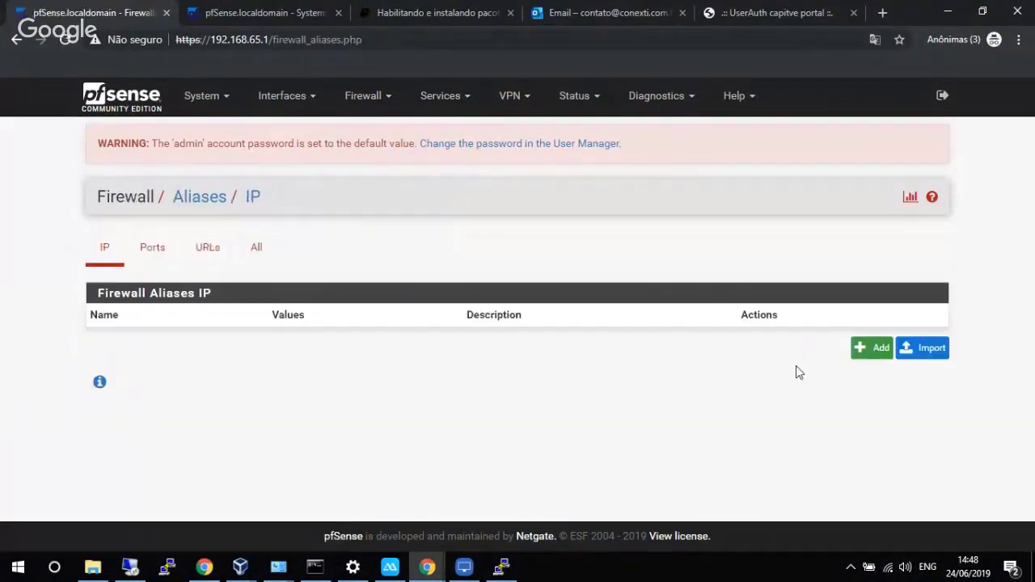
left_click(857, 348)
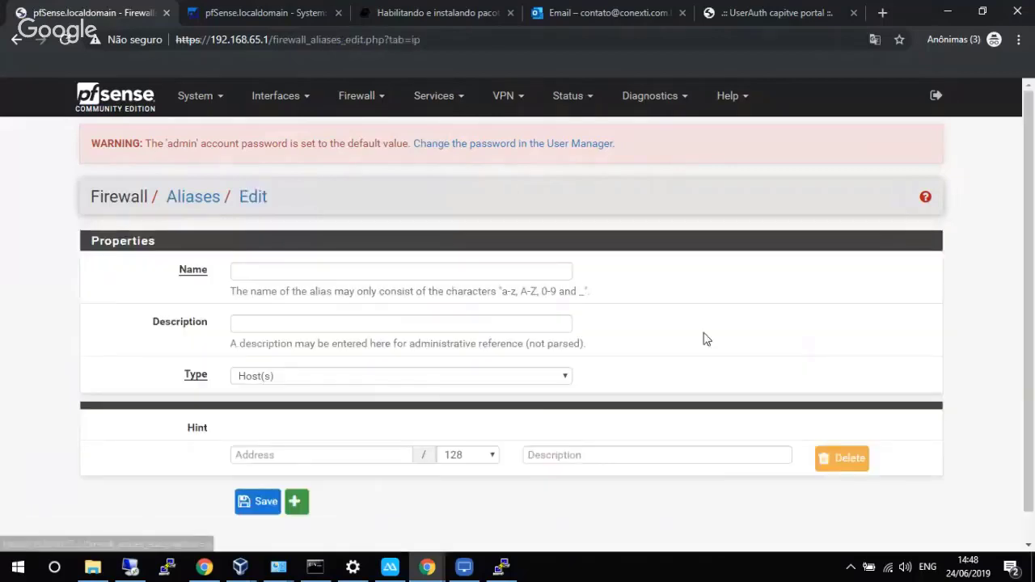
type("Suporte")
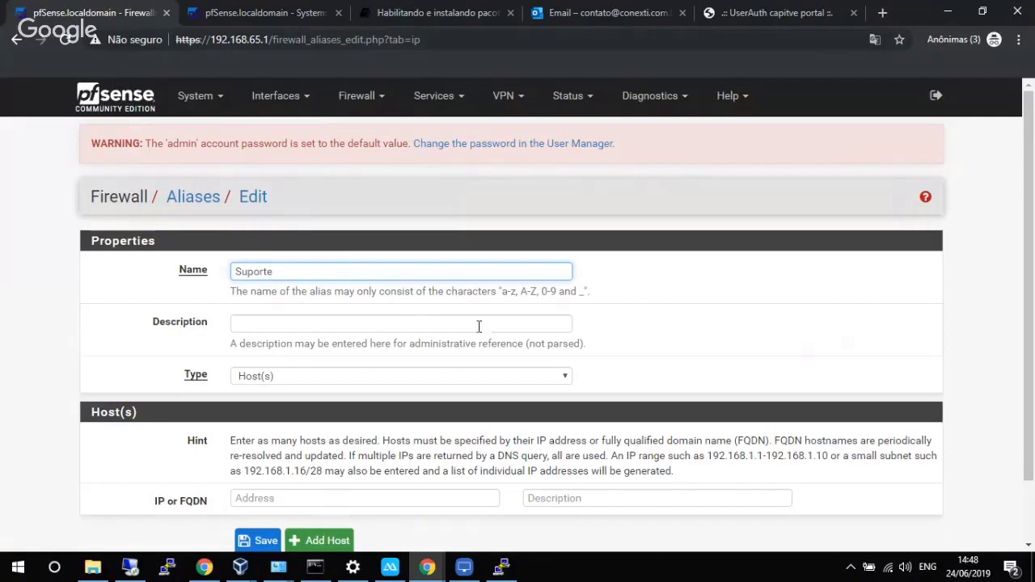
Briefly bring up the remote desktop session, then minimize it back to the pfSense alias form.
left_click(240, 567)
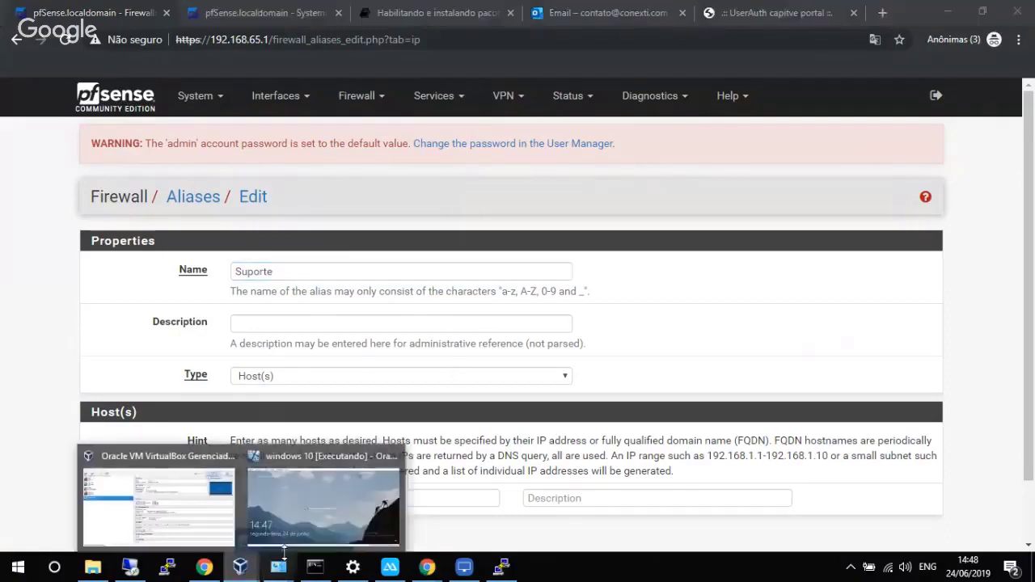
left_click(143, 573)
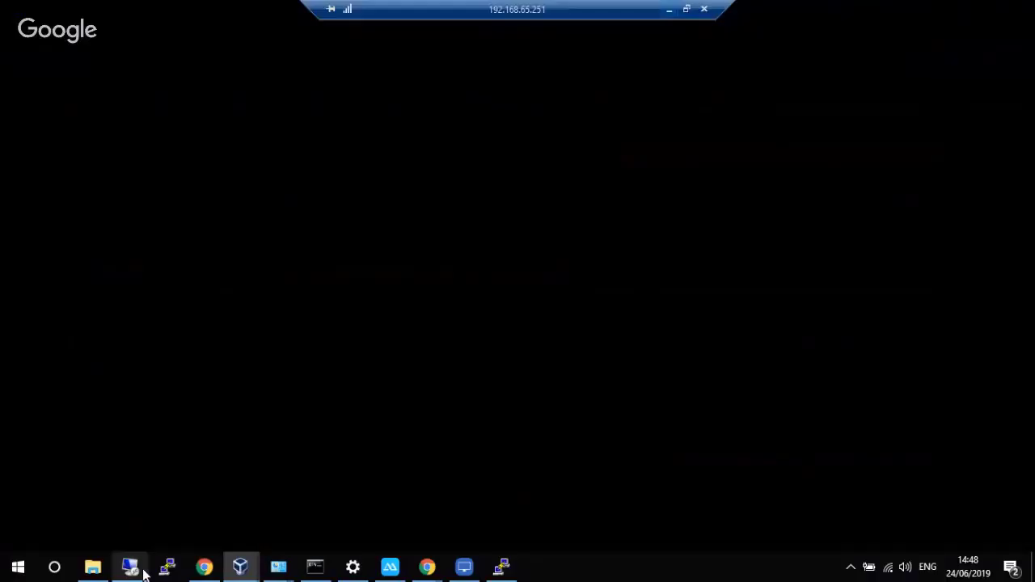
scroll(686, 364, "down", 2)
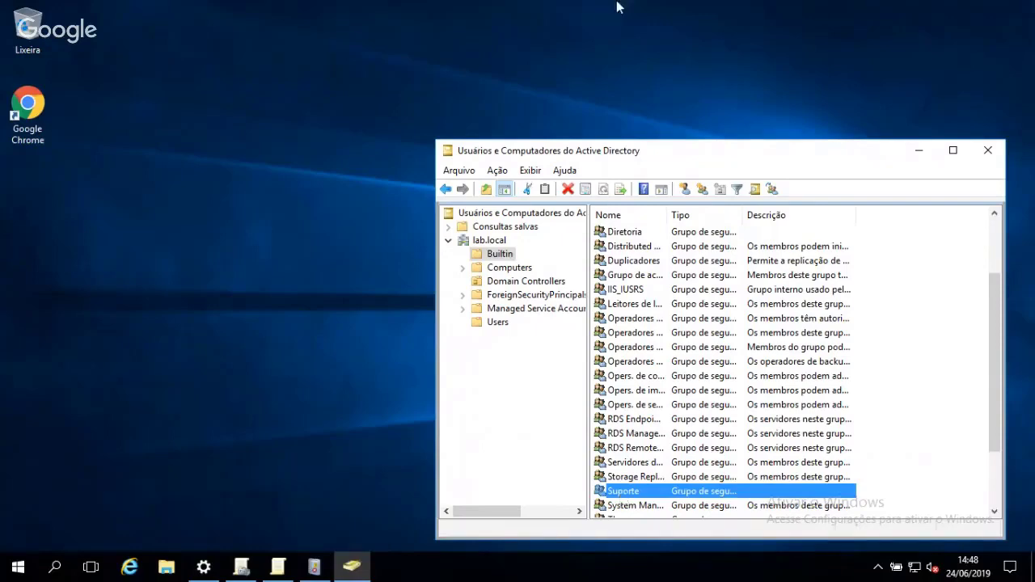
mouse_move(616, 7)
left_click(668, 8)
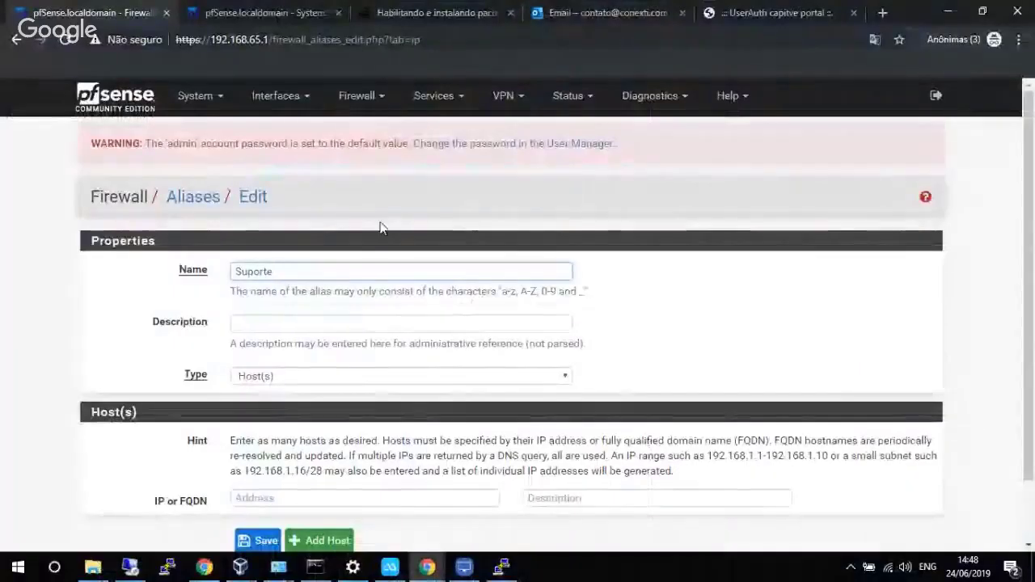
scroll(295, 338, "down", 1)
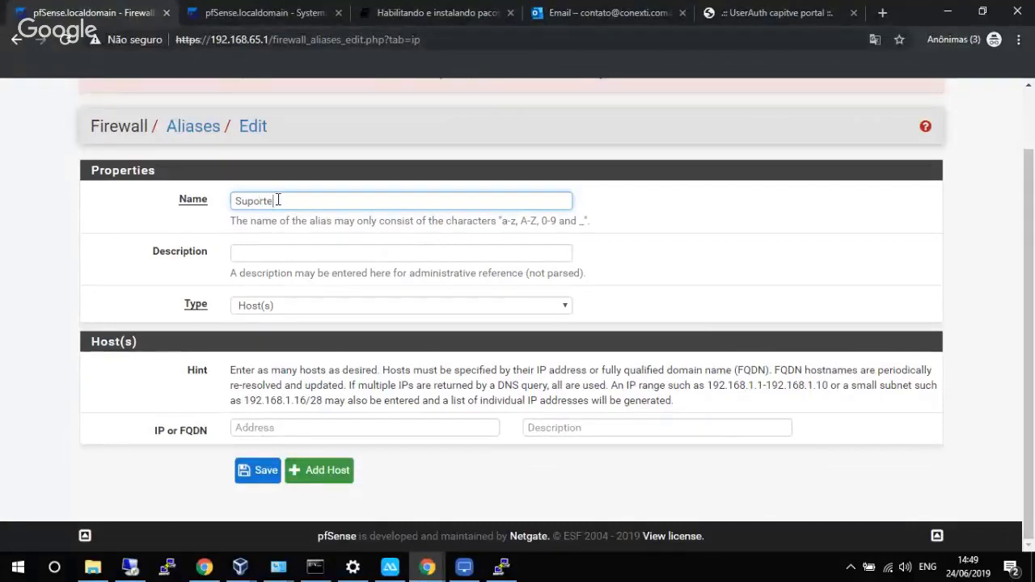
Use Suporte as the alias description, save it and apply the alias changes.
left_click_drag(286, 205, 227, 206)
key("ctrl+c")
left_click(280, 254)
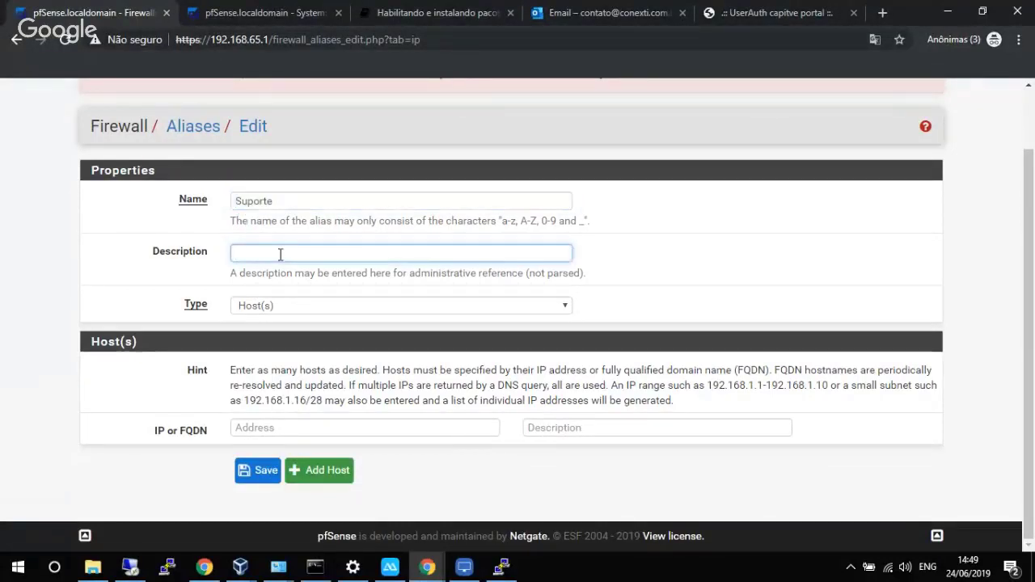
key("ctrl+v")
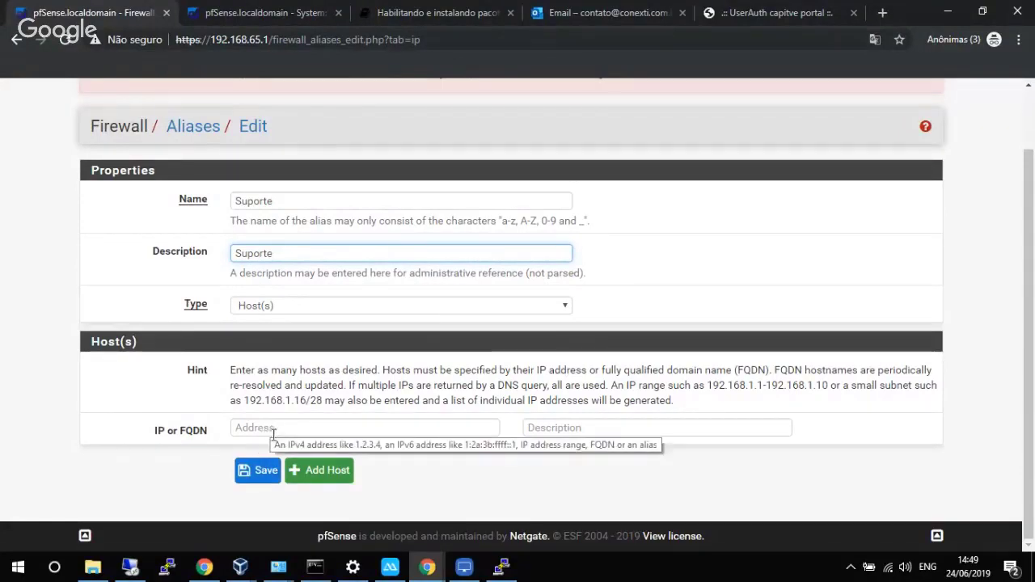
left_click(260, 474)
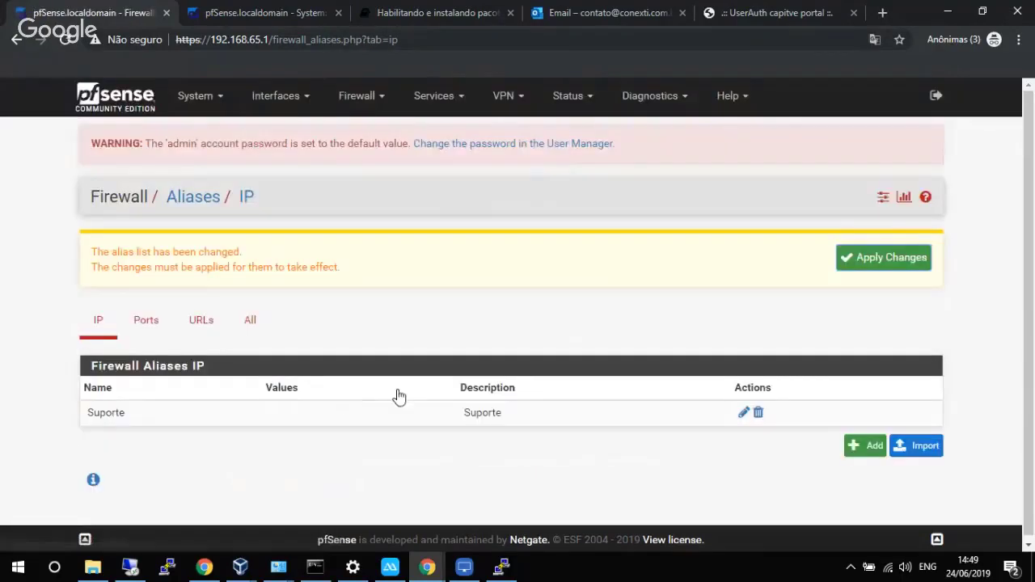
left_click(879, 258)
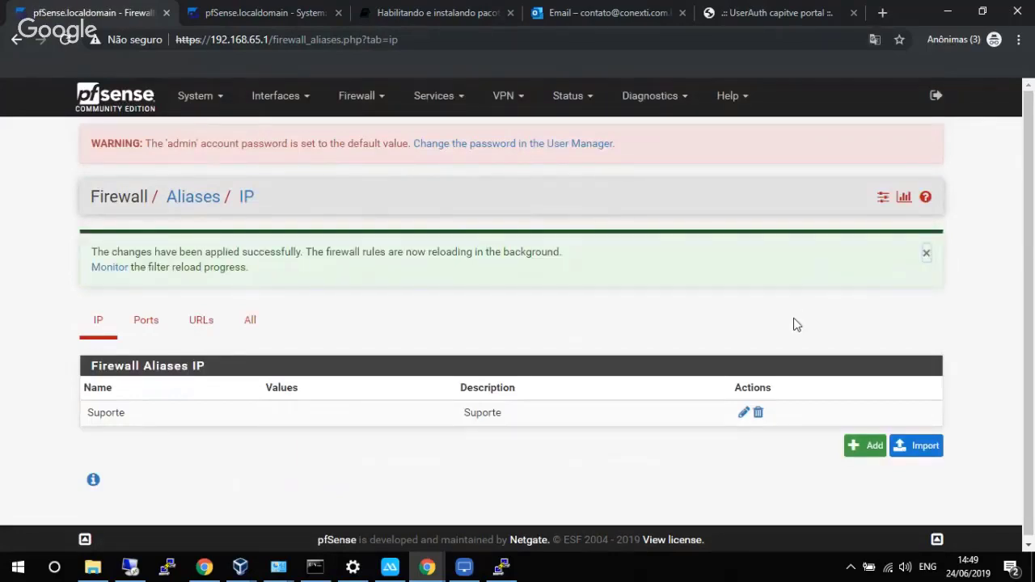
Create a second alias named and described Diretoria, then apply the alias changes.
left_click(863, 450)
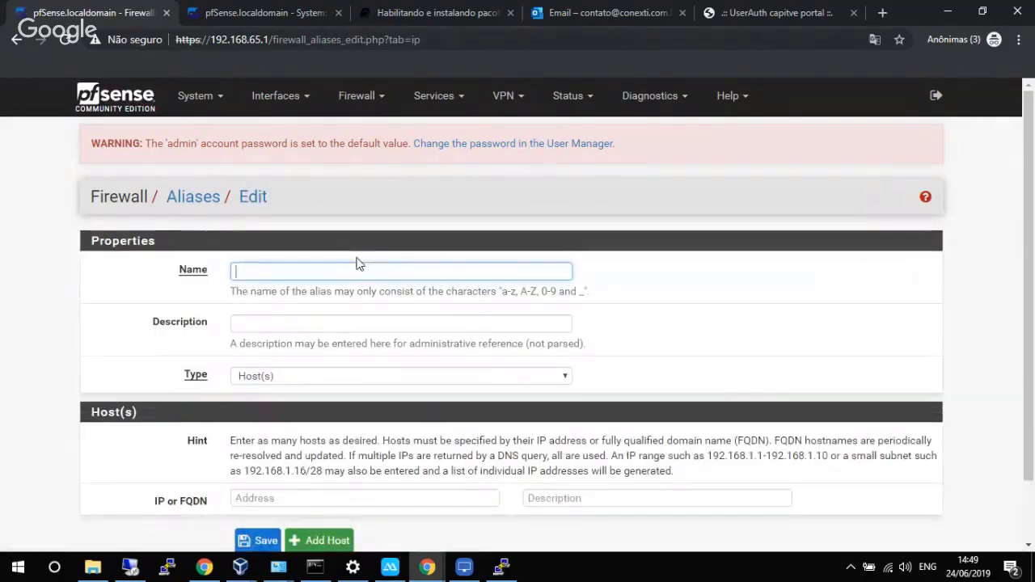
type("Direit")
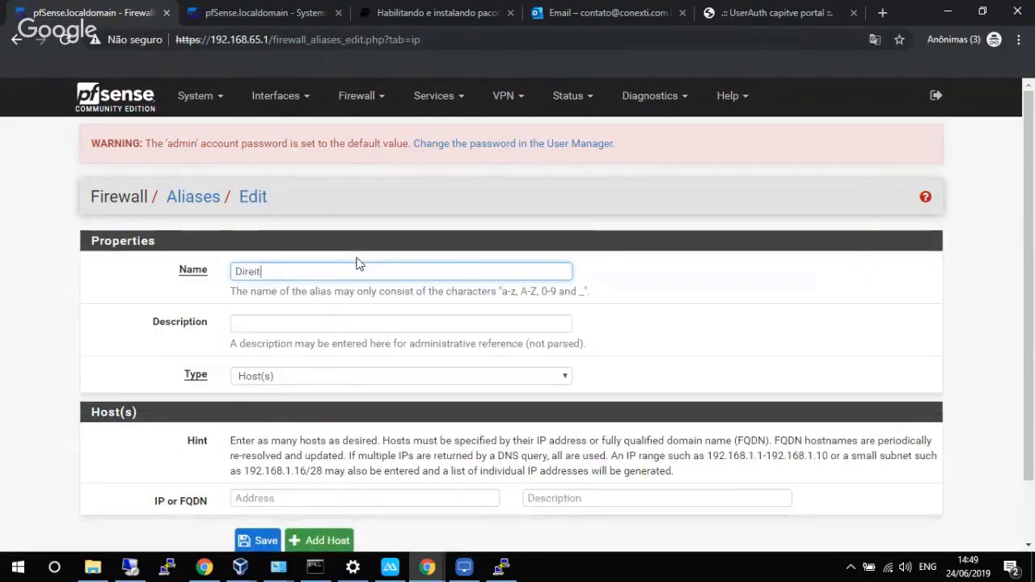
key("BackSpace")
key("BackSpace")
type("toria")
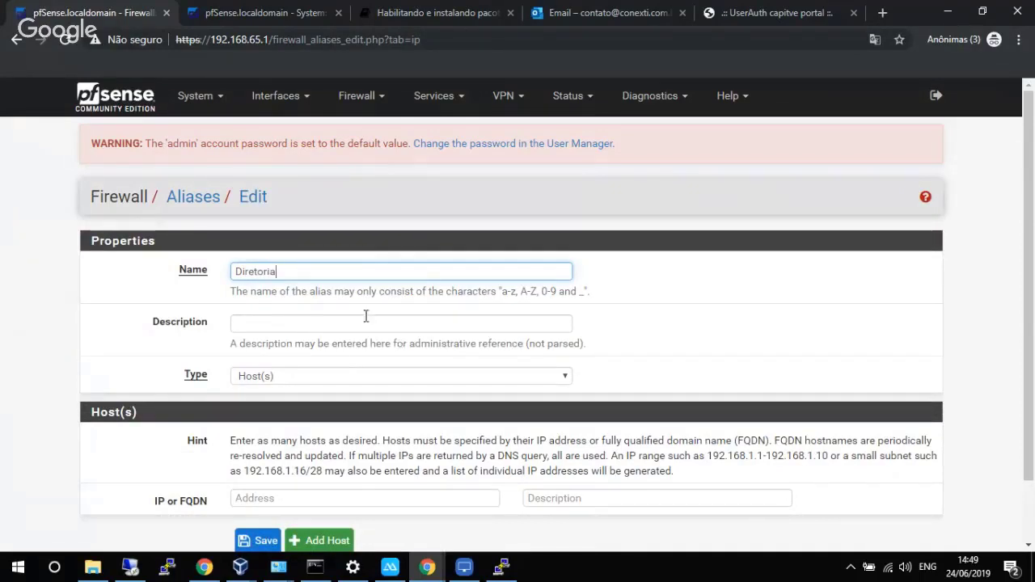
key("alt+Tab")
left_click_drag(283, 271, 236, 287)
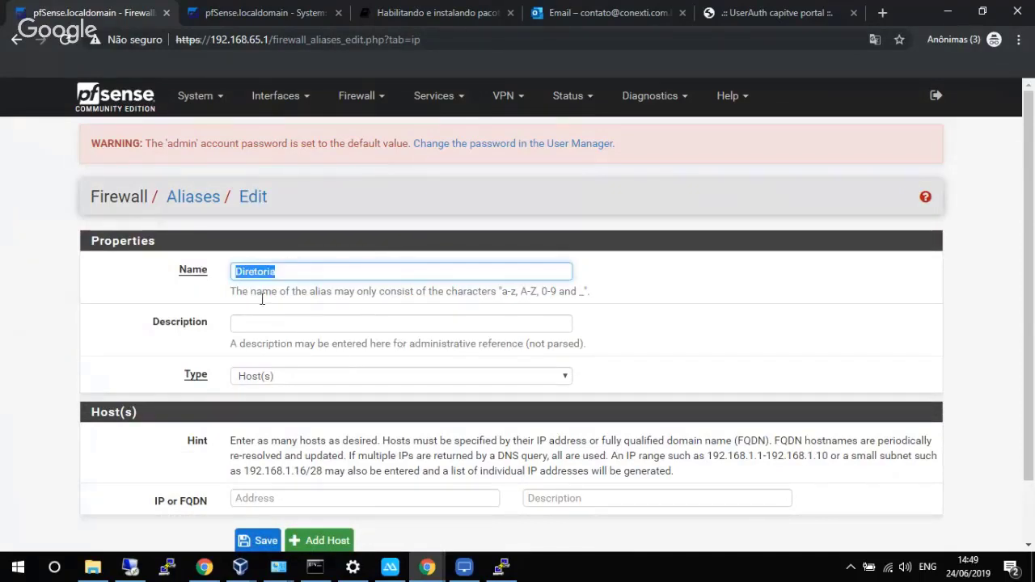
key("ctrl+c")
key("Tab")
key("ctrl+v")
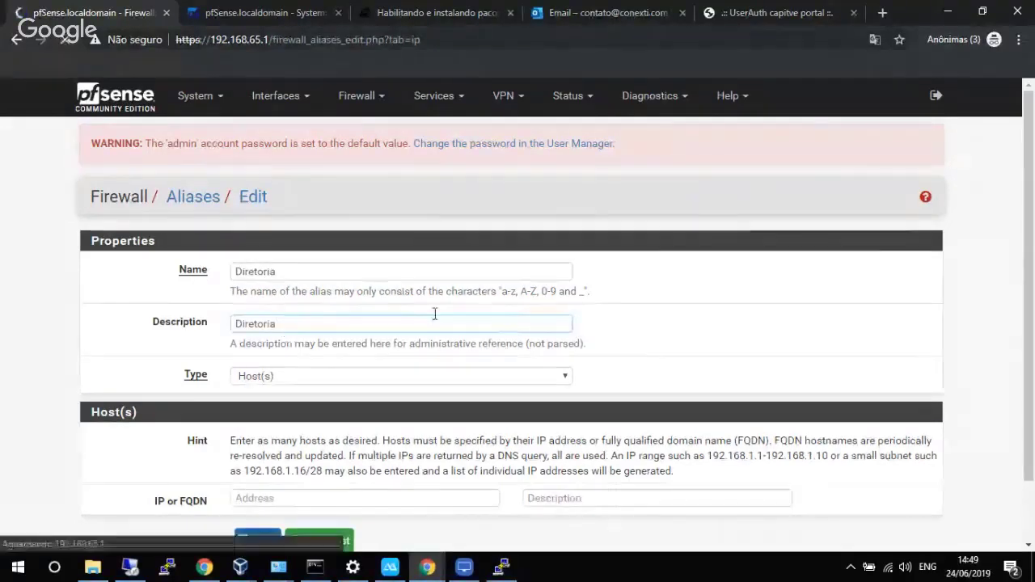
key("Return")
left_click(884, 258)
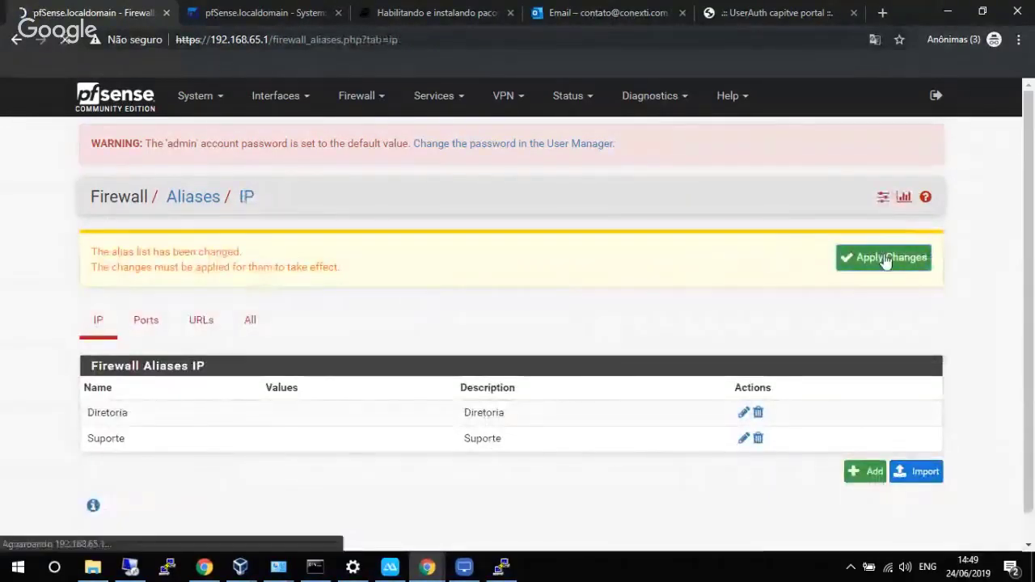
Edit the E2guardian Default filter group and set its group type to Exception Sites Only.
left_click(434, 96)
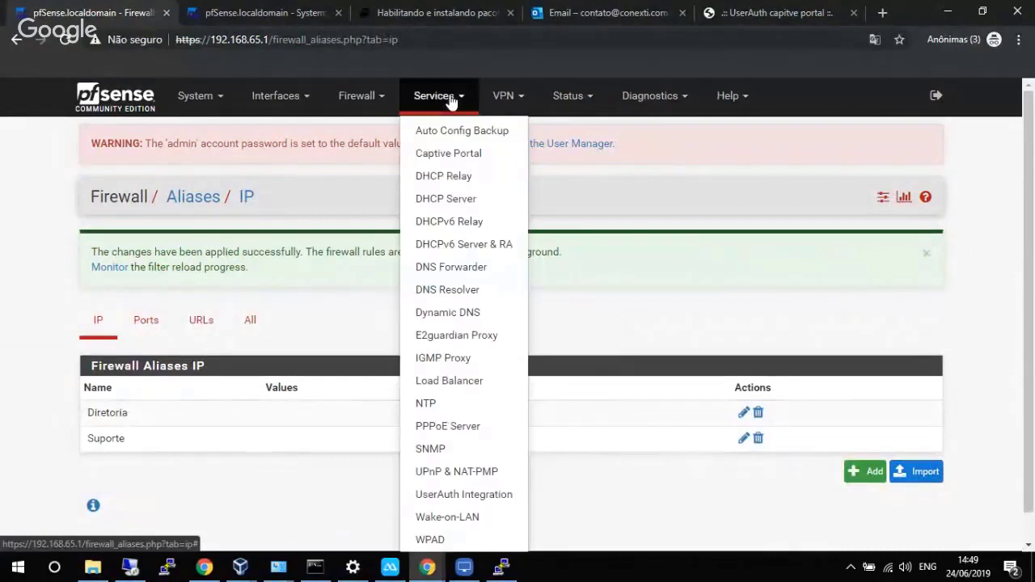
left_click(438, 340)
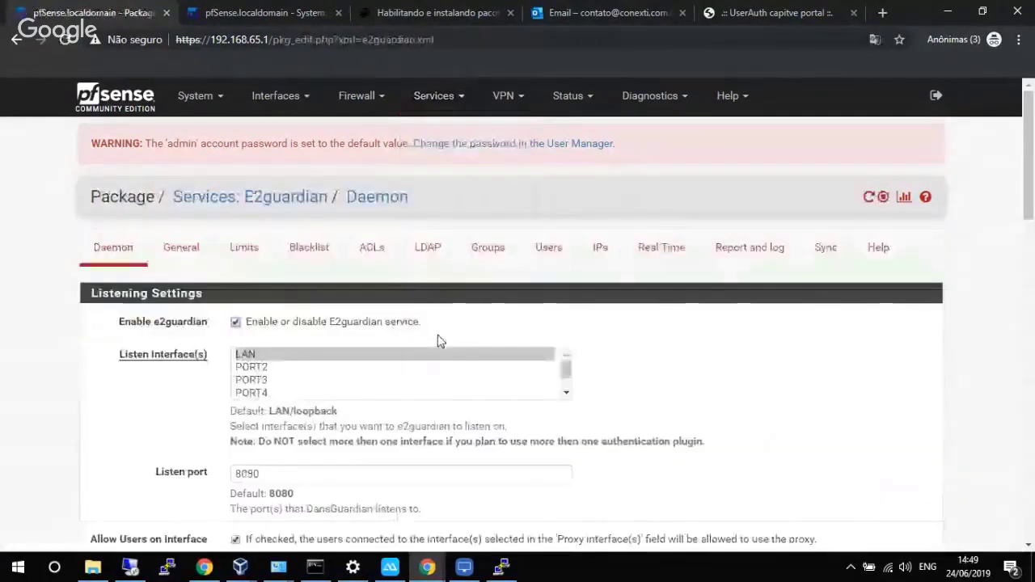
left_click(501, 255)
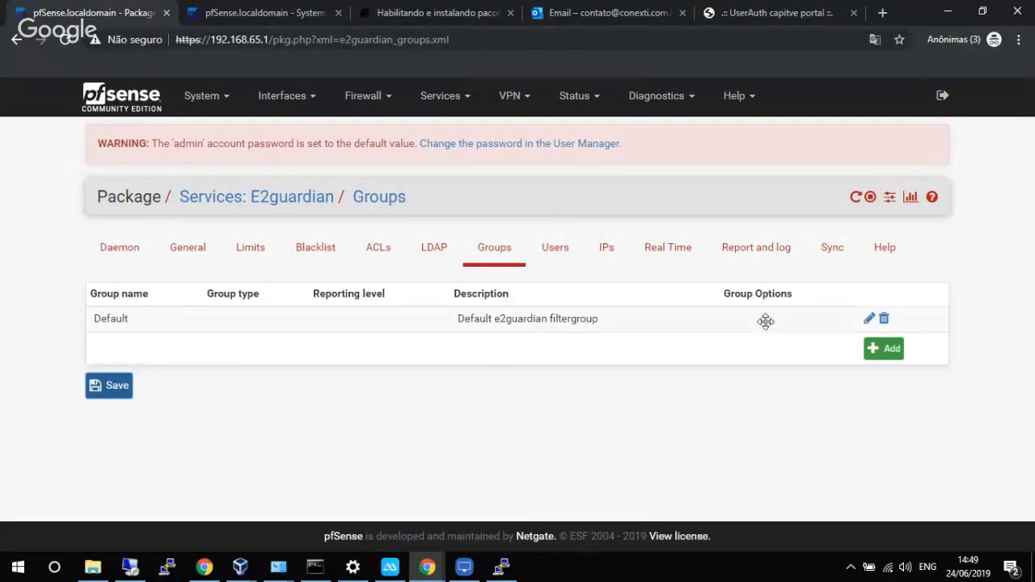
left_click(865, 319)
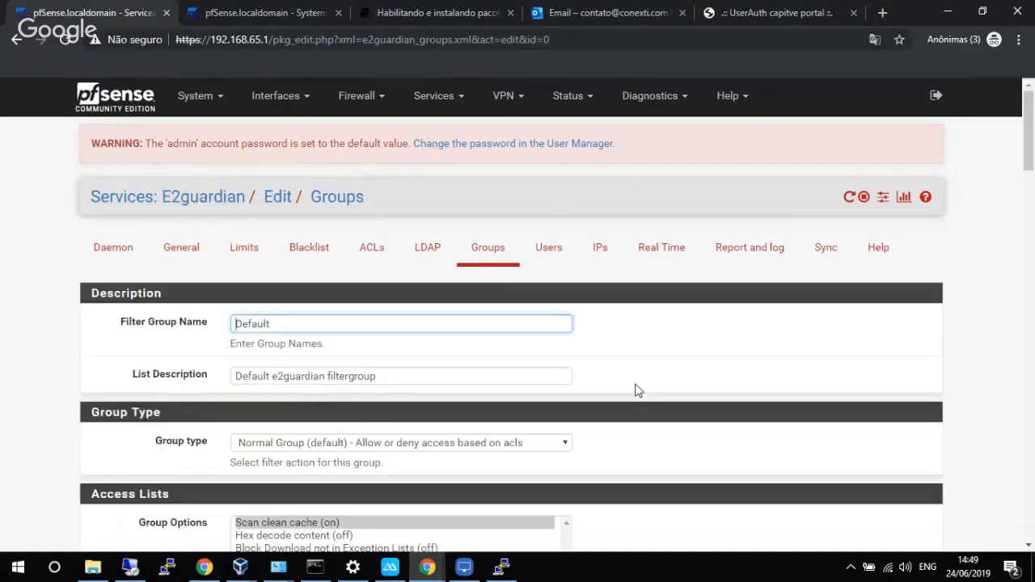
scroll(608, 347, "down", 2)
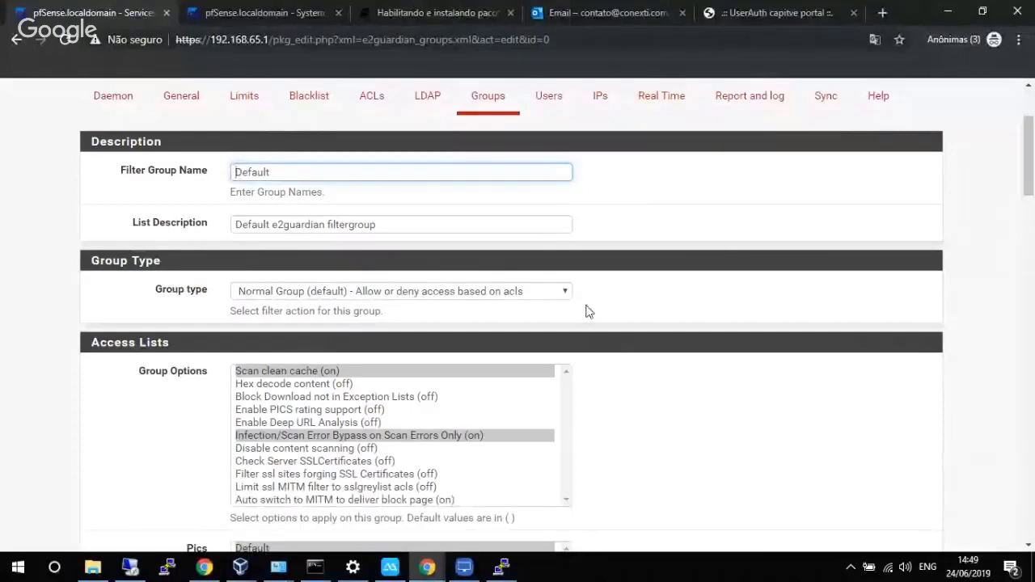
left_click(543, 298)
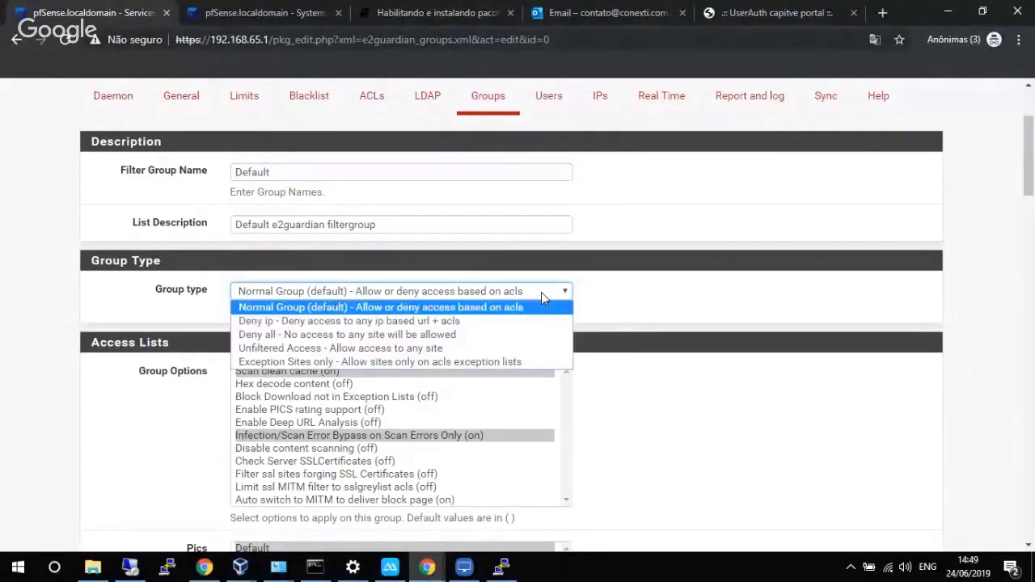
left_click(421, 364)
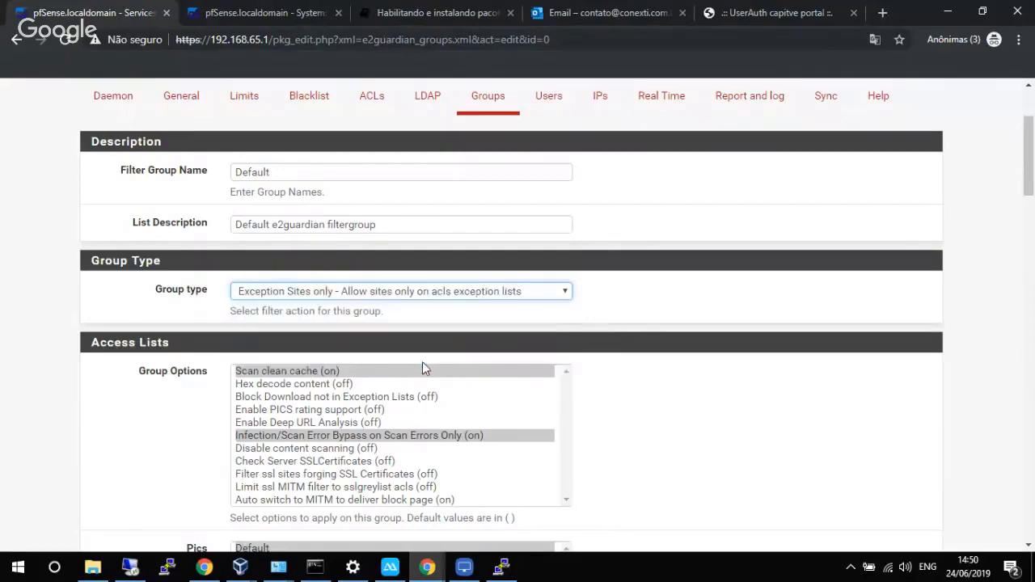
Set the Default group's Reporting Level to 'Use Global log option' and save.
scroll(658, 315, "down", 4)
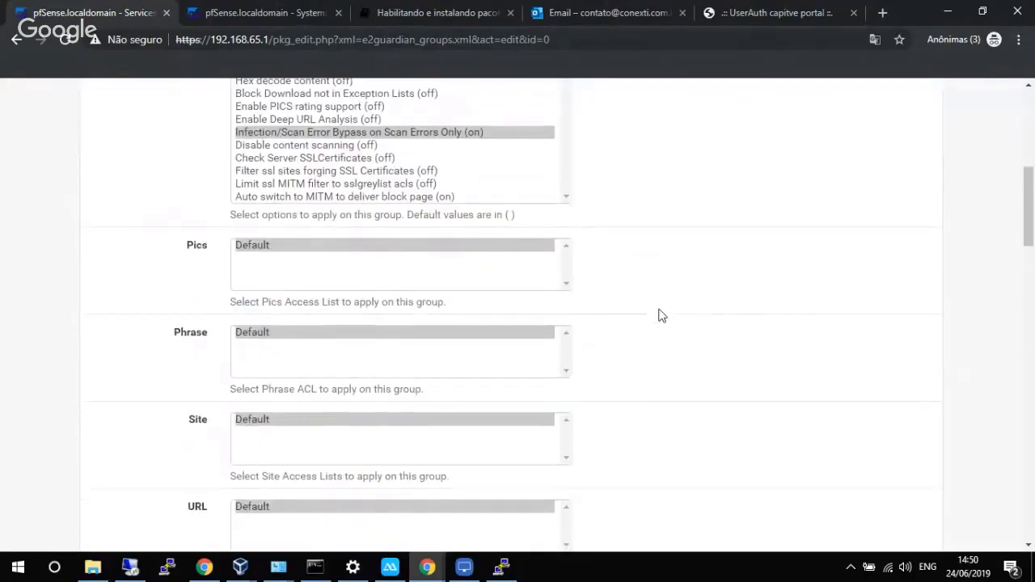
scroll(659, 315, "up", 4)
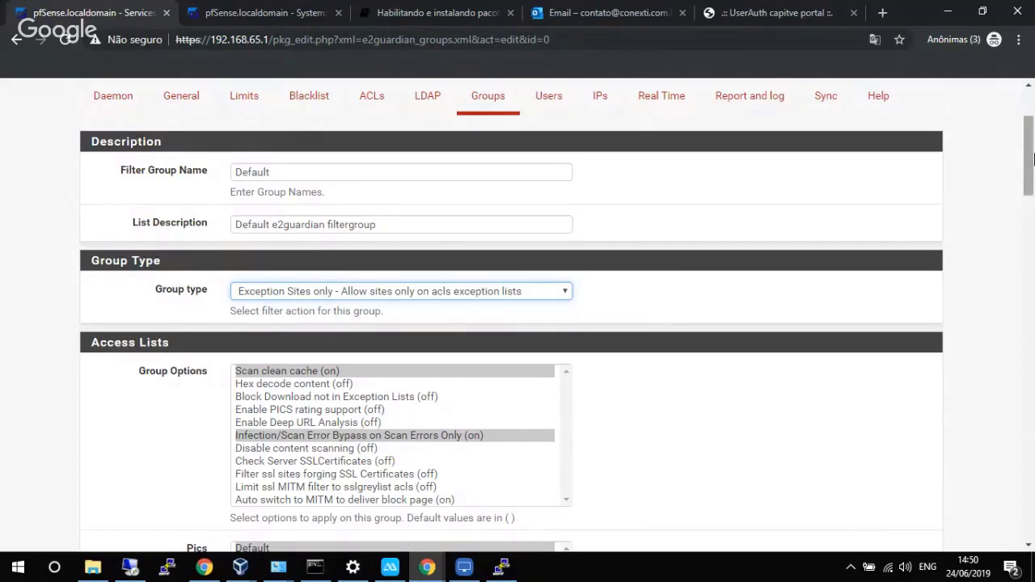
left_click_drag(1033, 159, 1020, 343)
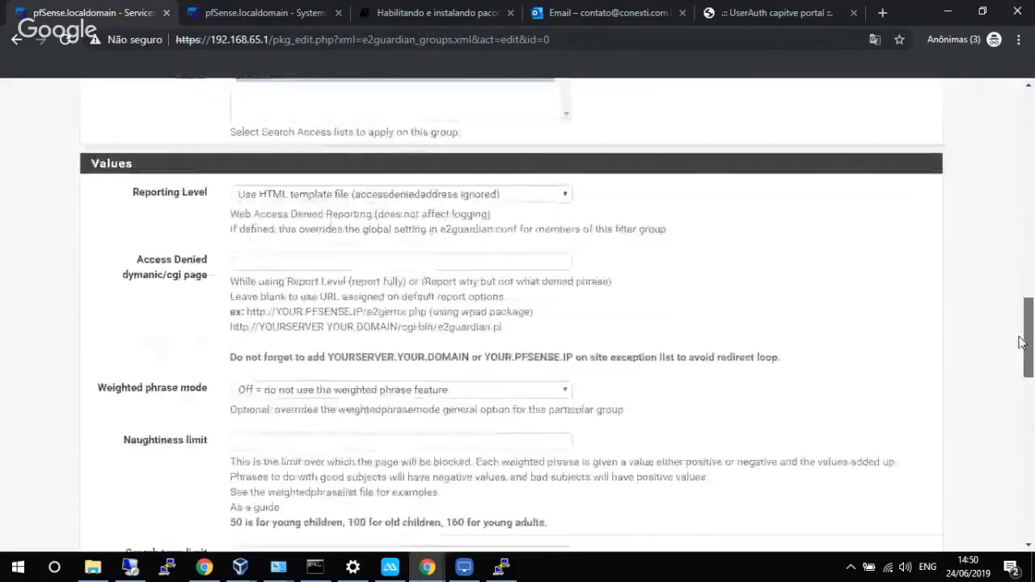
left_click(477, 195)
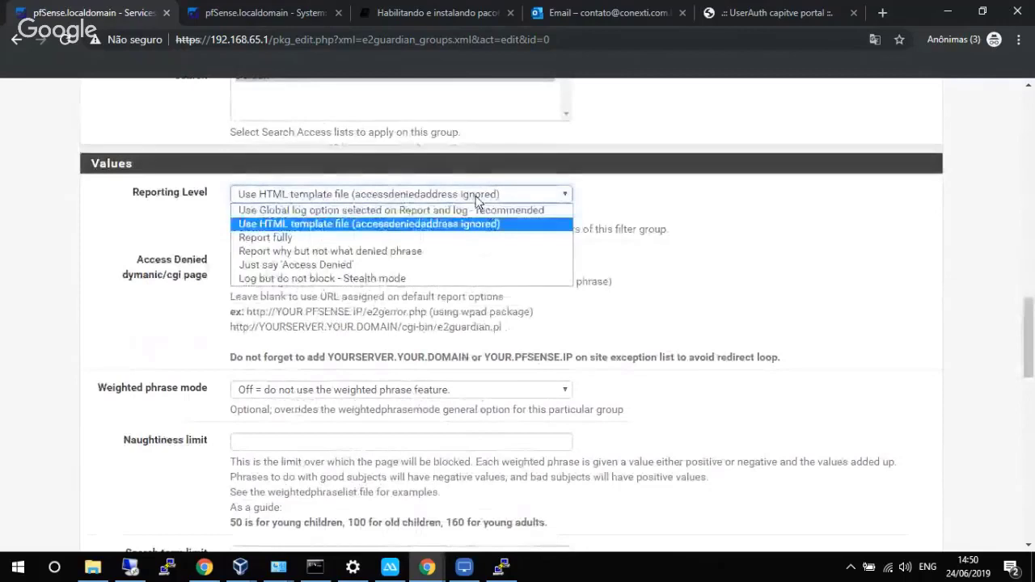
left_click(396, 210)
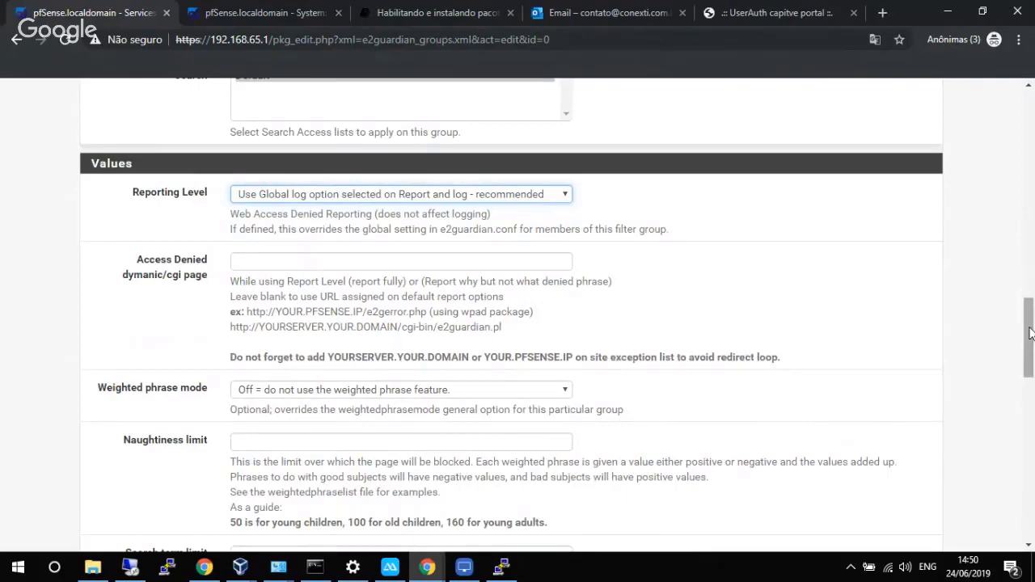
left_click_drag(1030, 333, 1024, 500)
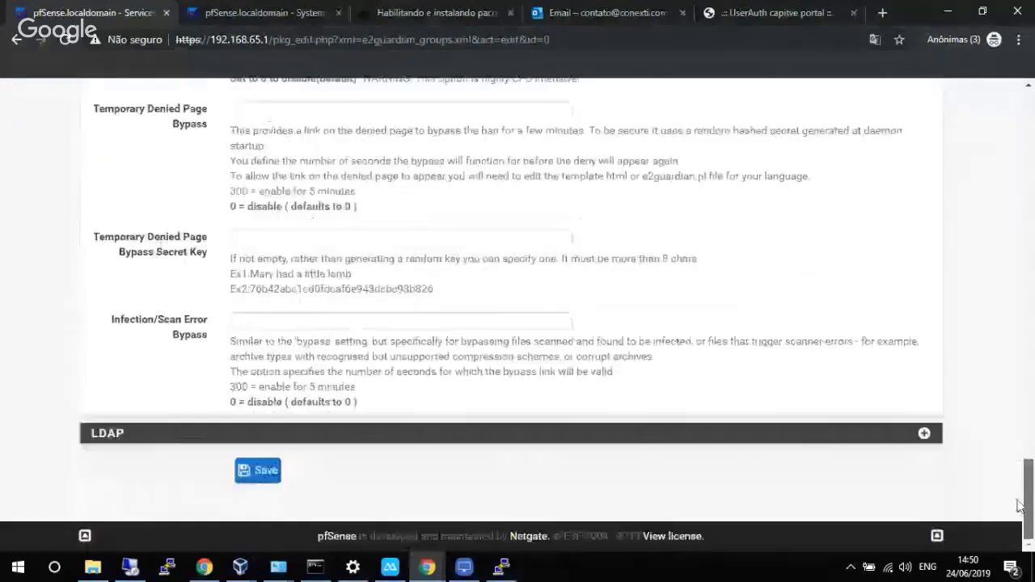
left_click(268, 474)
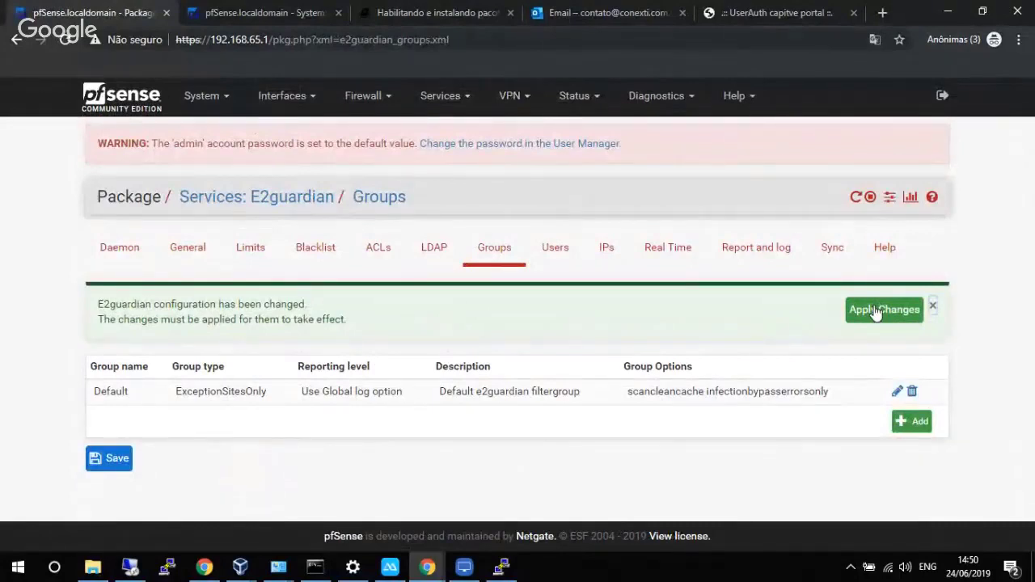
Add a new E2guardian filter group named Diretoria with description Diretoria.
left_click(912, 422)
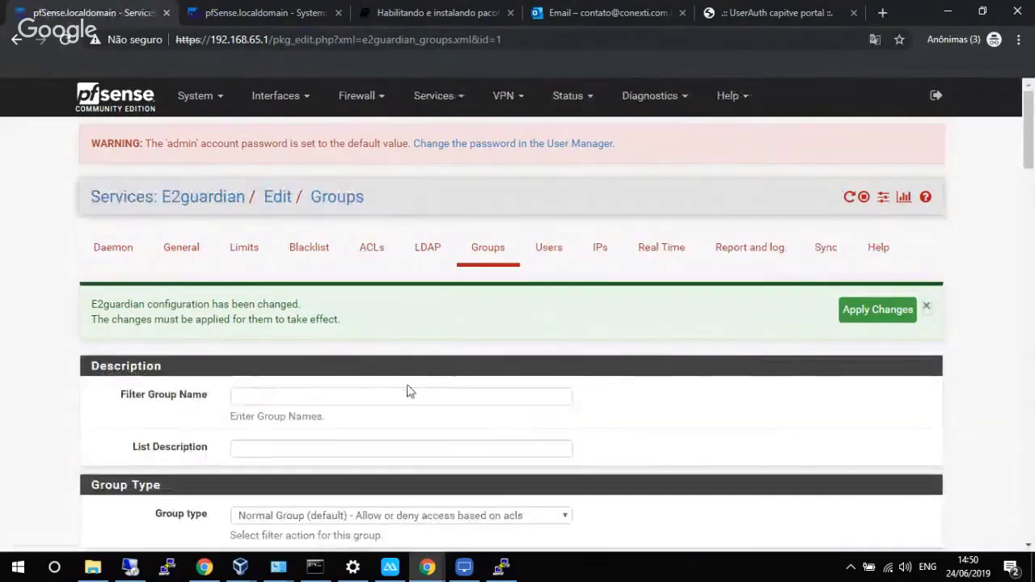
left_click(408, 393)
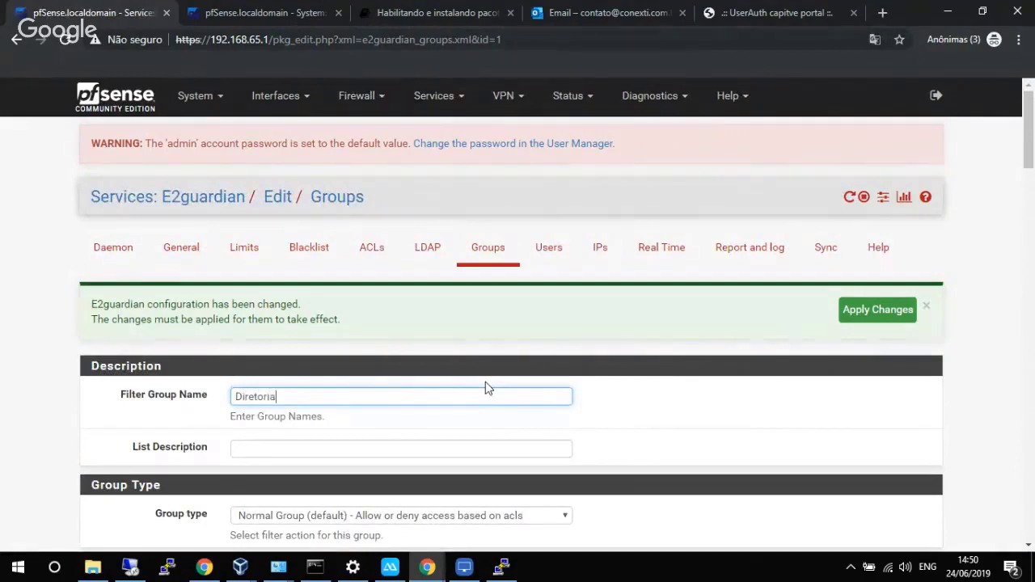
scroll(275, 246, "down", 2)
left_click_drag(284, 244, 203, 247)
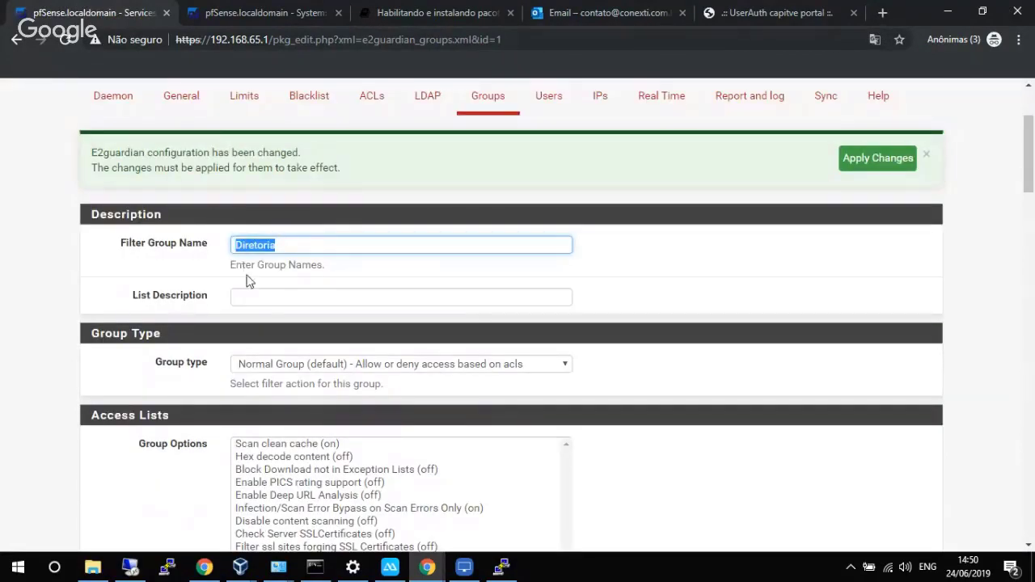
left_click(273, 295)
key("ctrl+v")
scroll(415, 291, "down", 2)
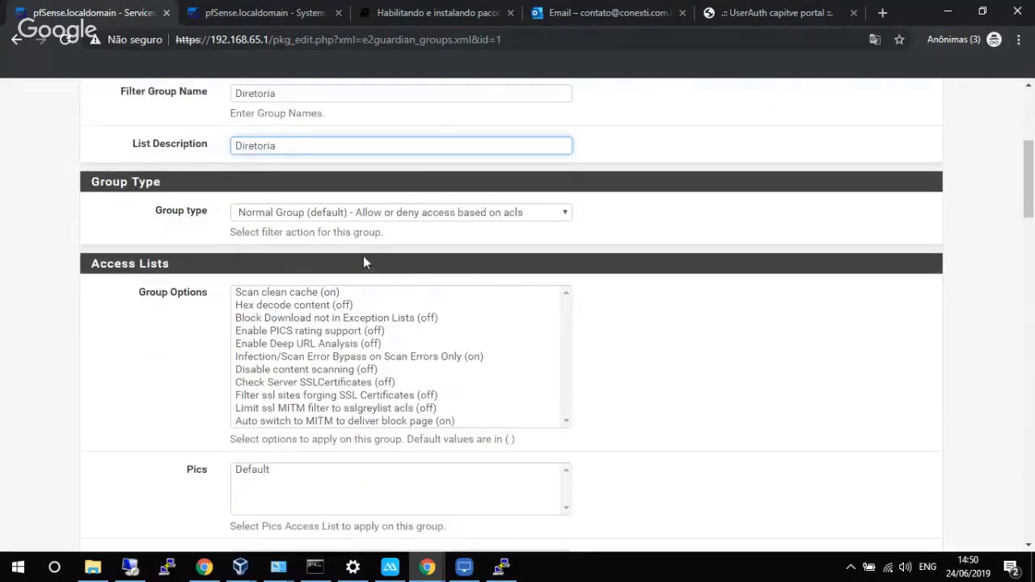
Set the group type to Unfiltered Access and enable Infection/Scan Error Bypass and Scan clean cache.
left_click(349, 212)
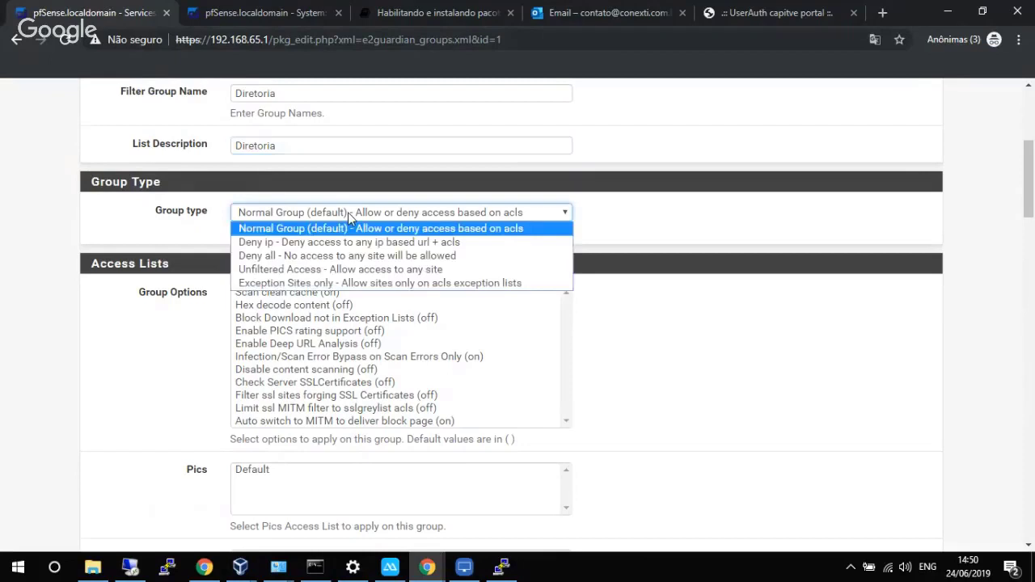
left_click(332, 271)
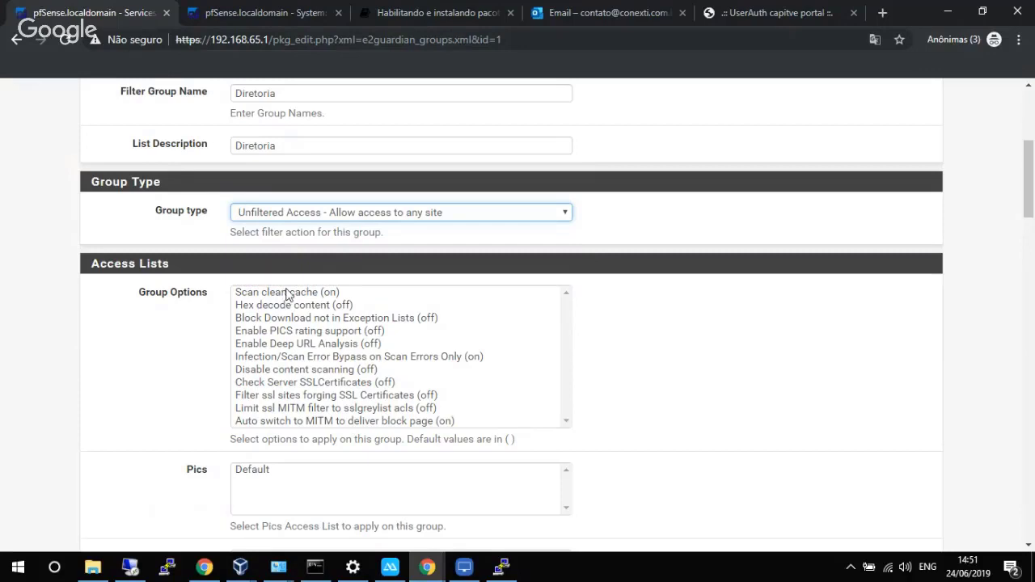
left_click(294, 358)
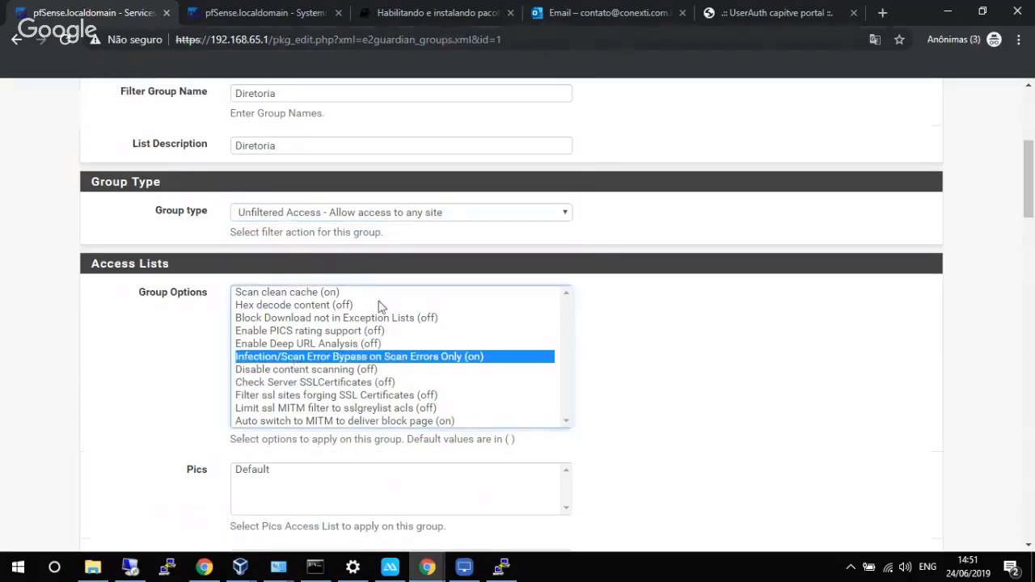
left_click(277, 294, "ctrl")
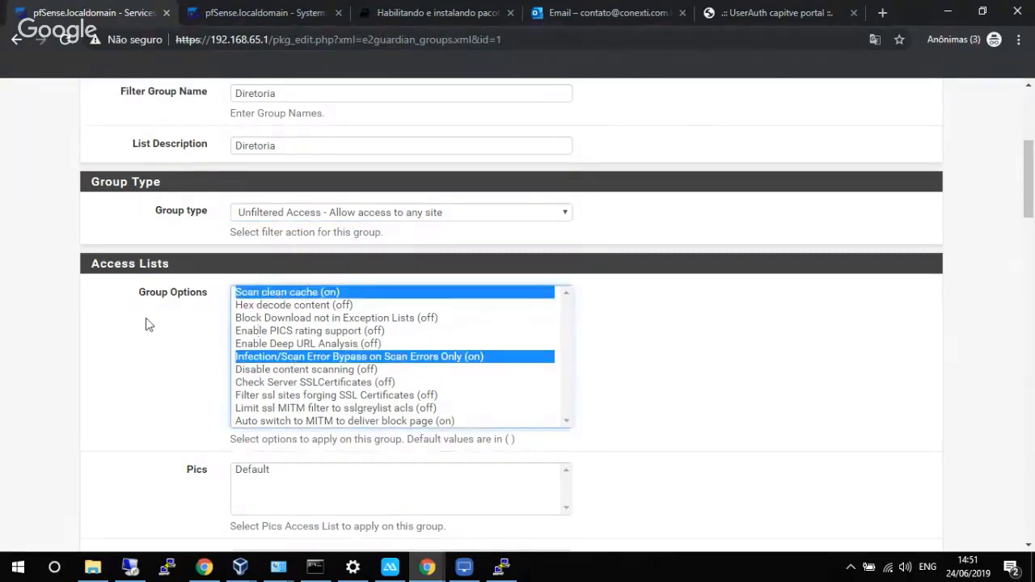
Assign Default for the Pics, Phrase, Site, URL, Extension, Header, Content and Search lists.
scroll(146, 325, "down", 7)
scroll(229, 296, "up", 2)
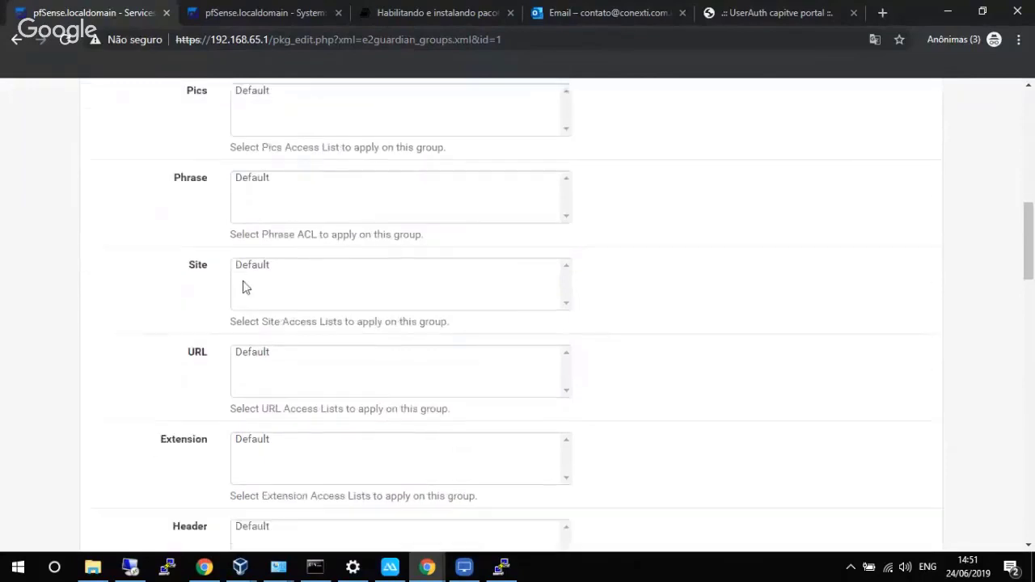
scroll(246, 288, "up", 2)
left_click(251, 270)
left_click(258, 333)
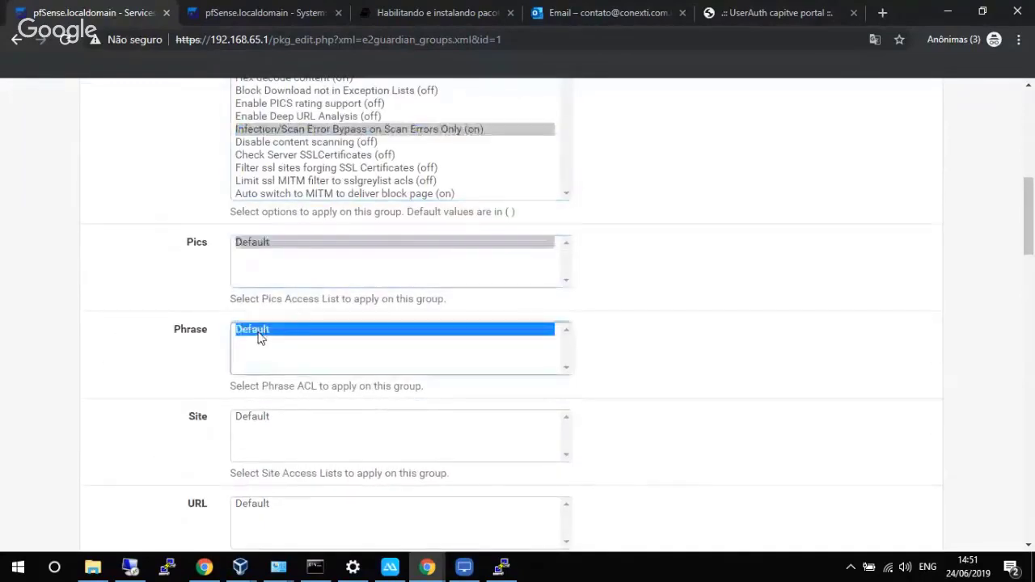
left_click(263, 415)
scroll(268, 388, "down", 1)
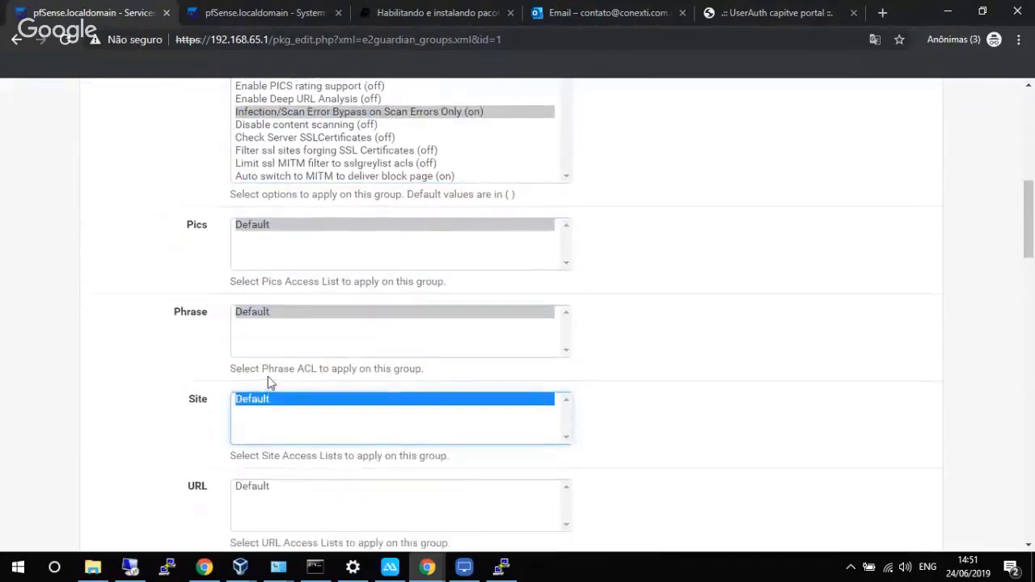
scroll(268, 376, "down", 3)
left_click(253, 284)
left_click(257, 363)
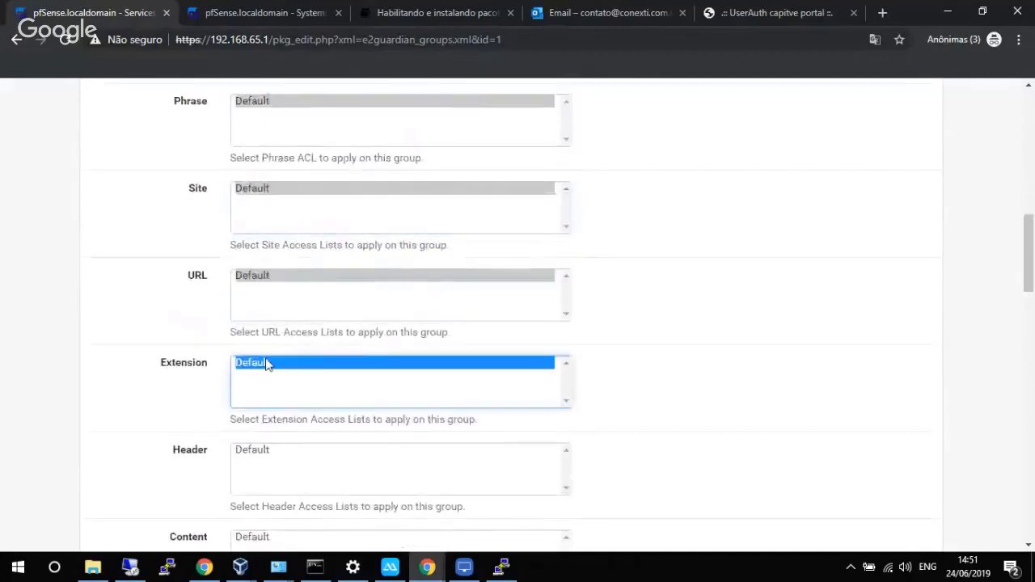
scroll(267, 364, "down", 2)
left_click(261, 300)
left_click(256, 390)
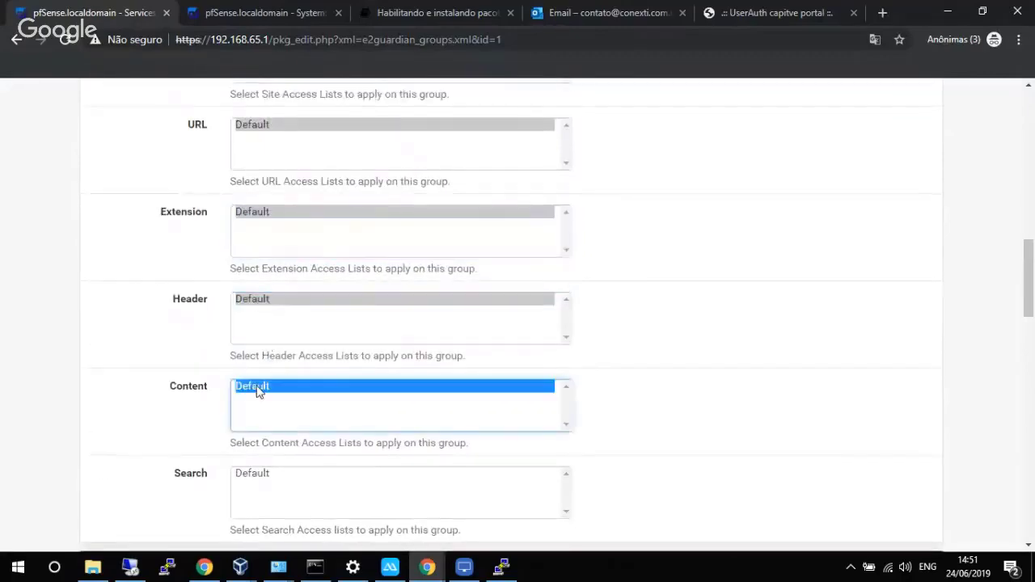
scroll(263, 364, "down", 8)
scroll(267, 331, "up", 5)
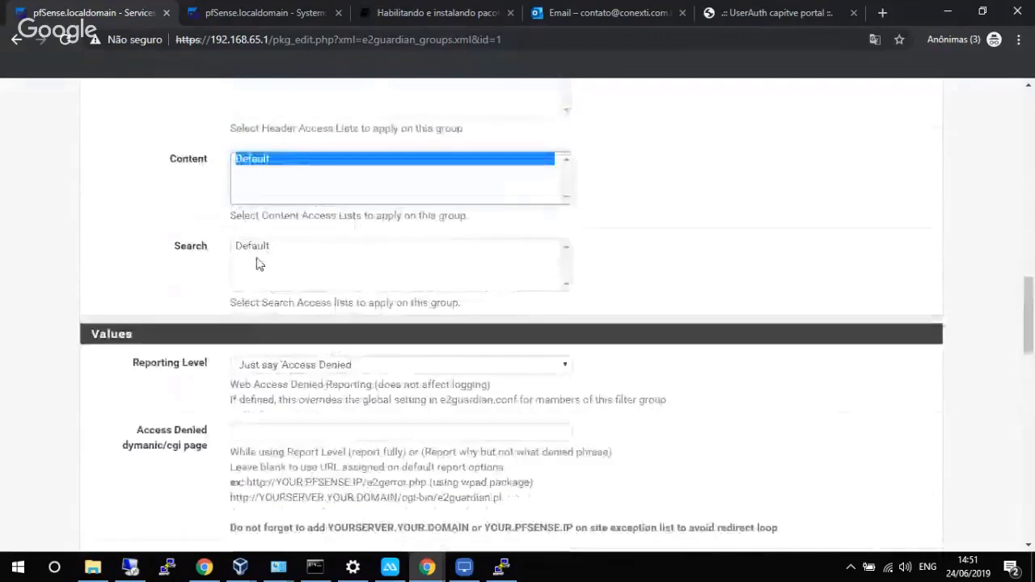
left_click(260, 246)
scroll(279, 260, "up", 3)
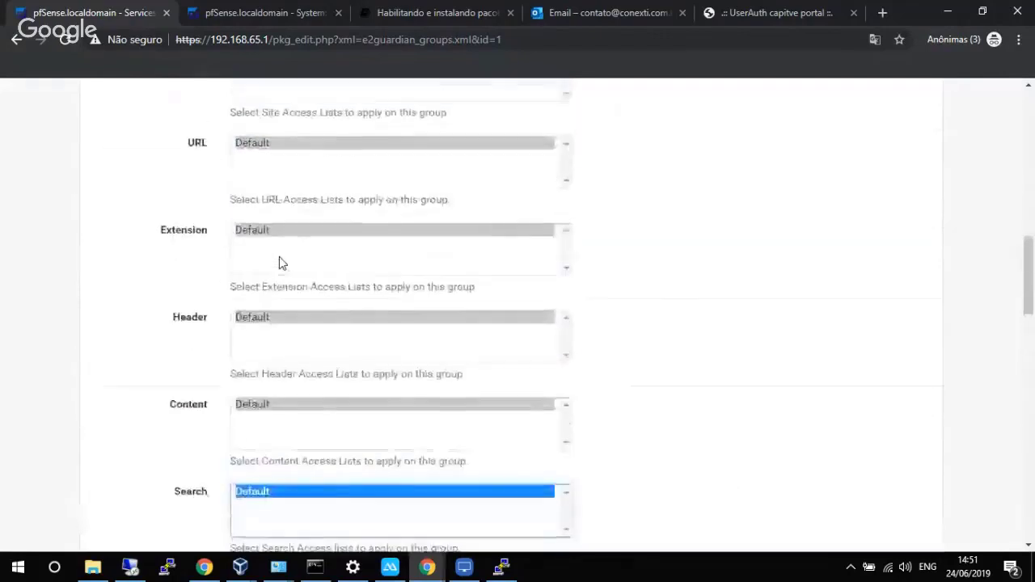
scroll(279, 260, "up", 3)
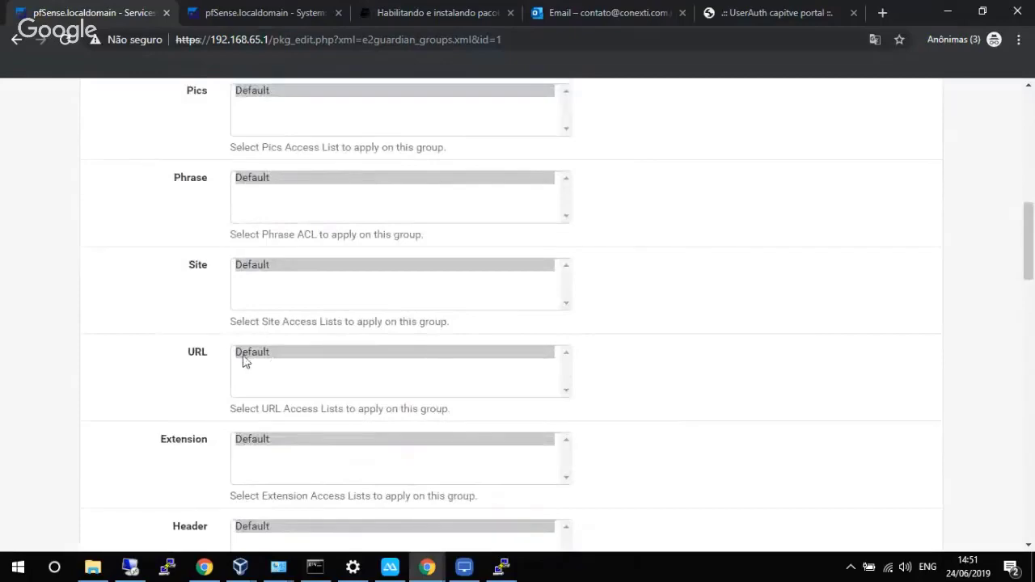
Set Reporting Level to 'Use Global log option' and save the Diretoria group.
scroll(184, 346, "down", 12)
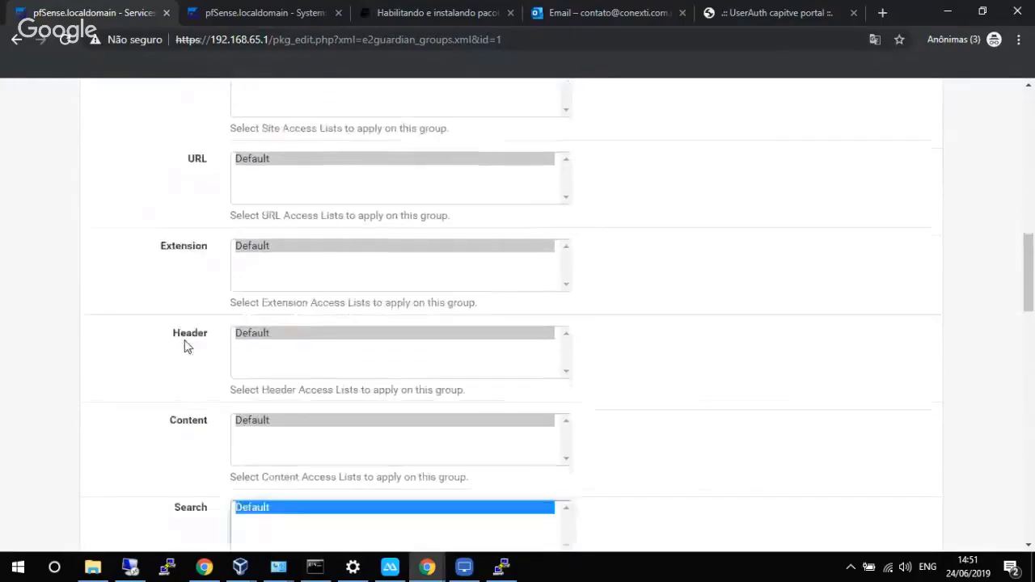
scroll(202, 330, "up", 4)
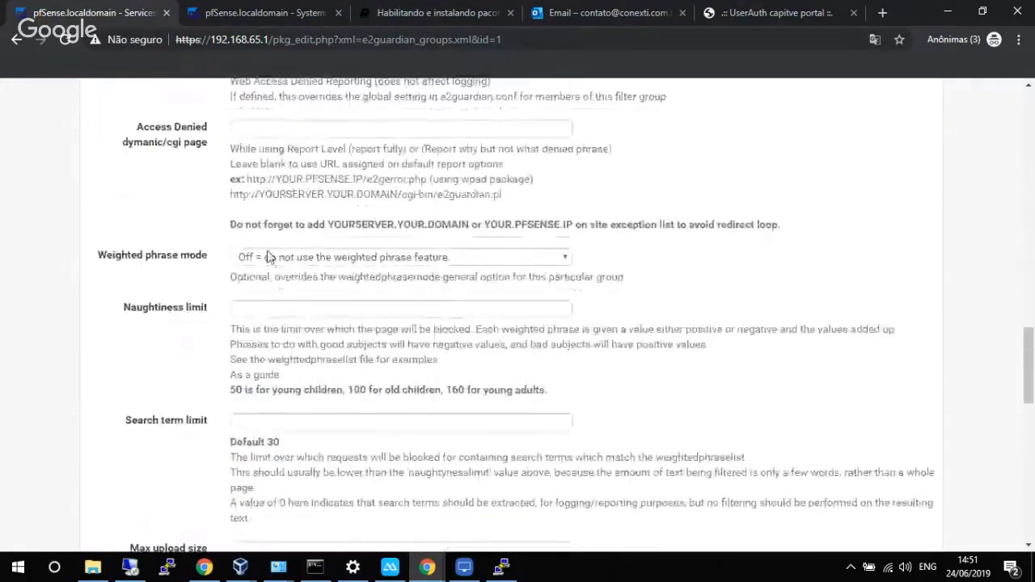
left_click(308, 217)
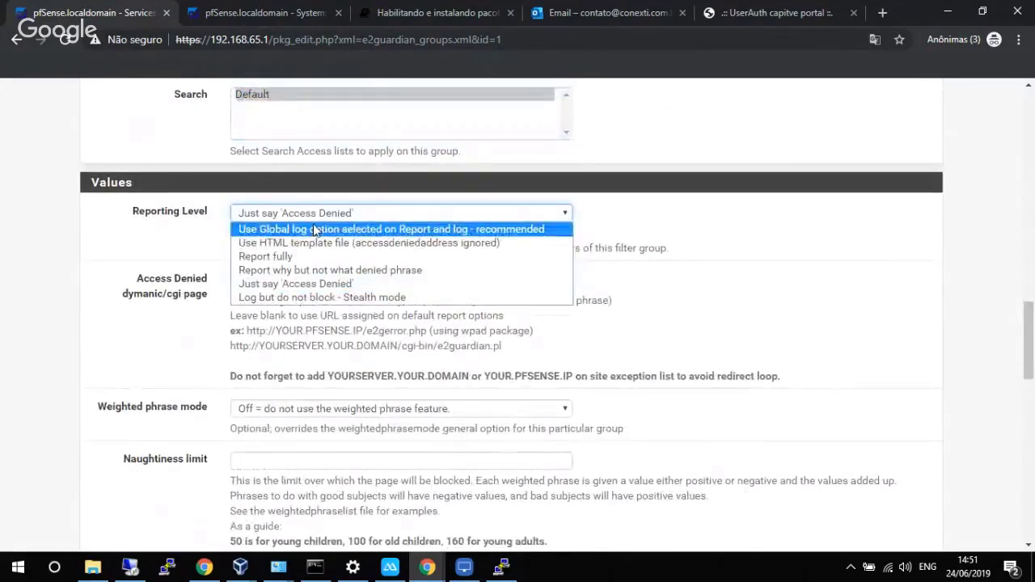
left_click(312, 230)
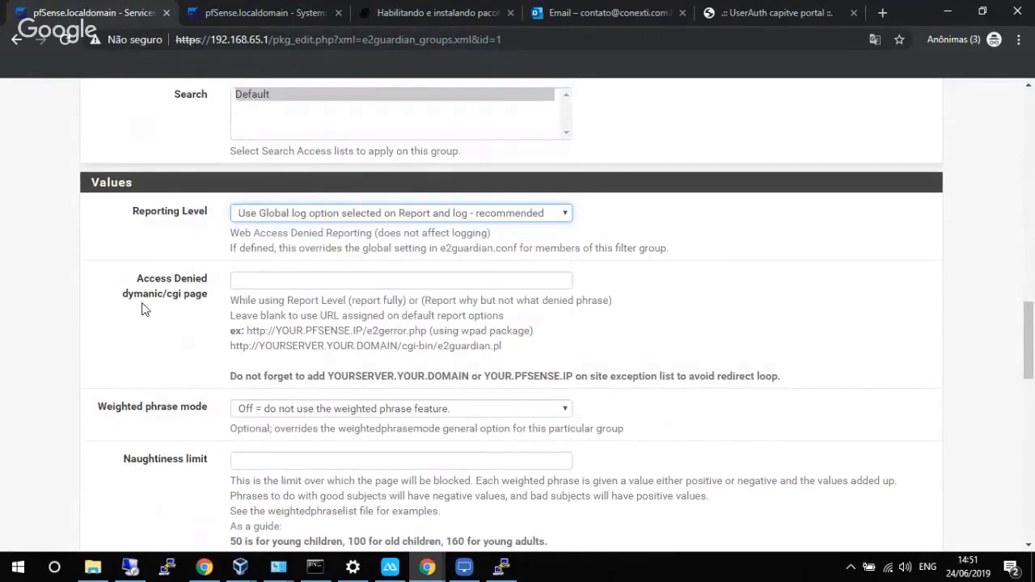
scroll(141, 309, "down", 15)
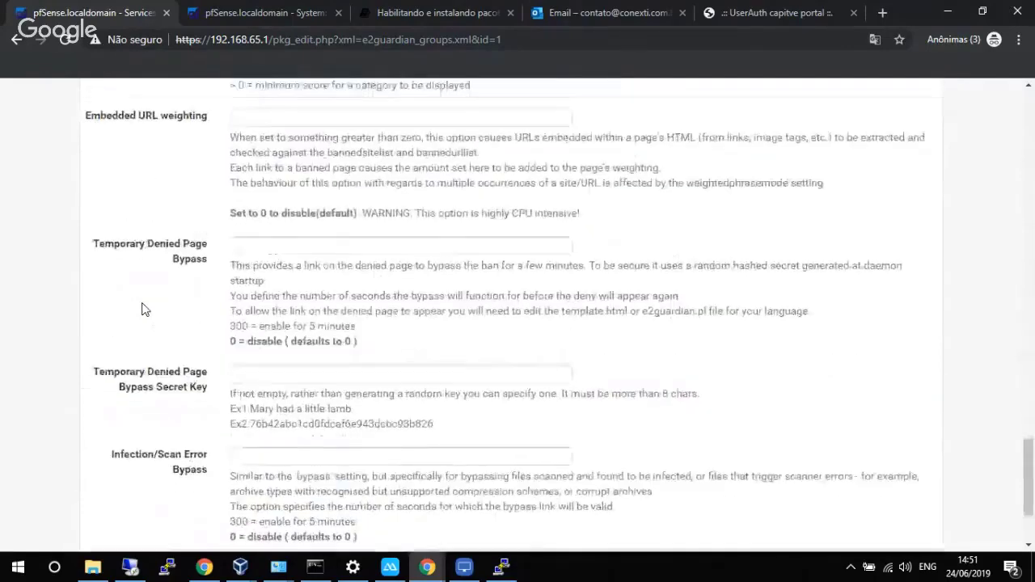
scroll(141, 310, "down", 4)
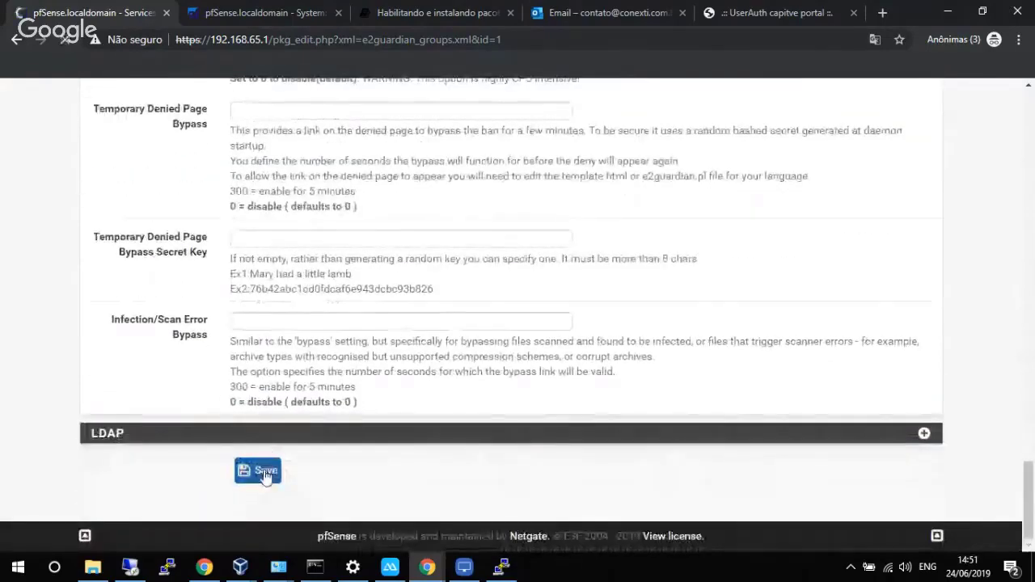
left_click(265, 474)
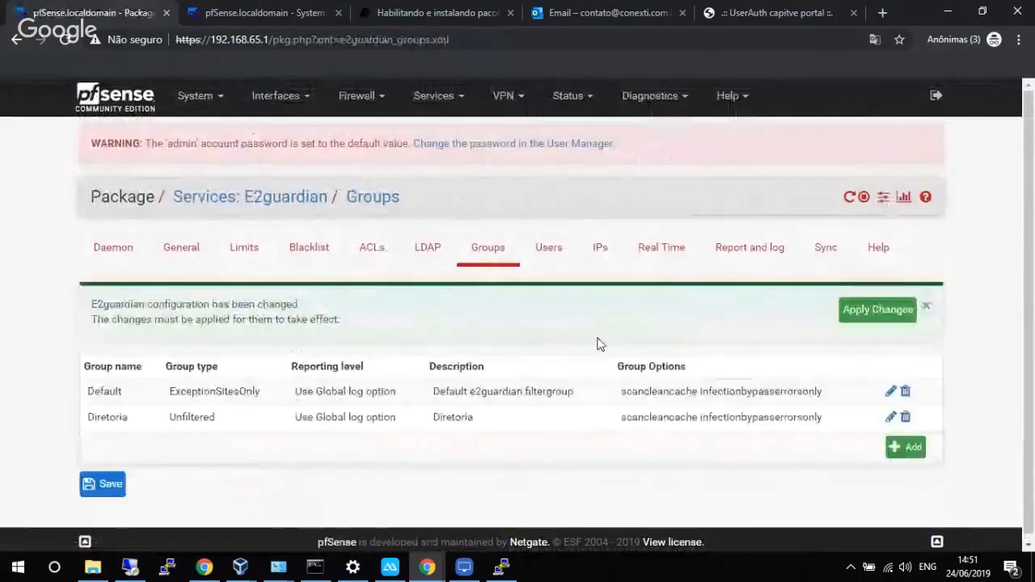
Add a new E2guardian filter group named Suporte with description Suporte.
left_click(903, 445)
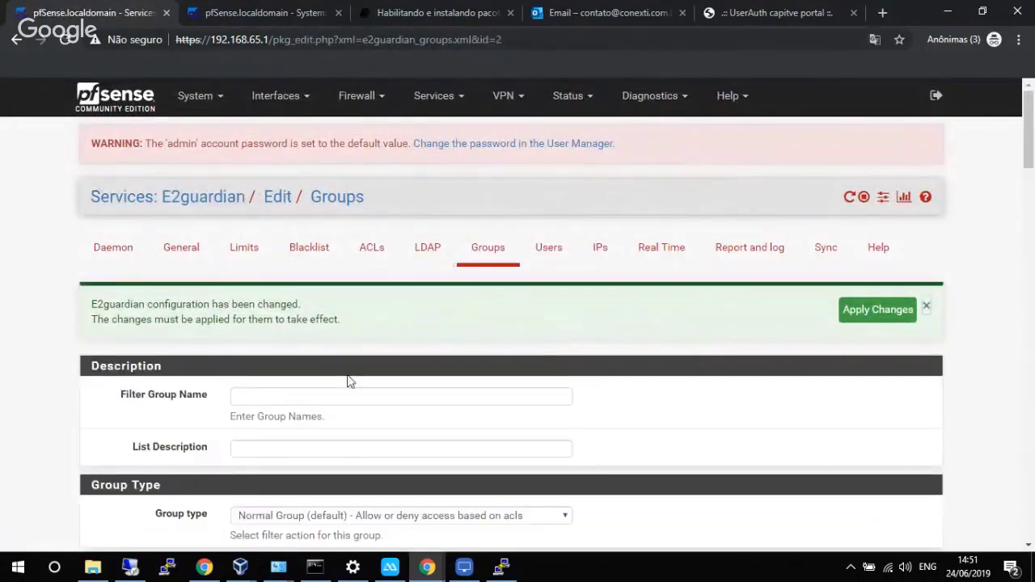
left_click(316, 394)
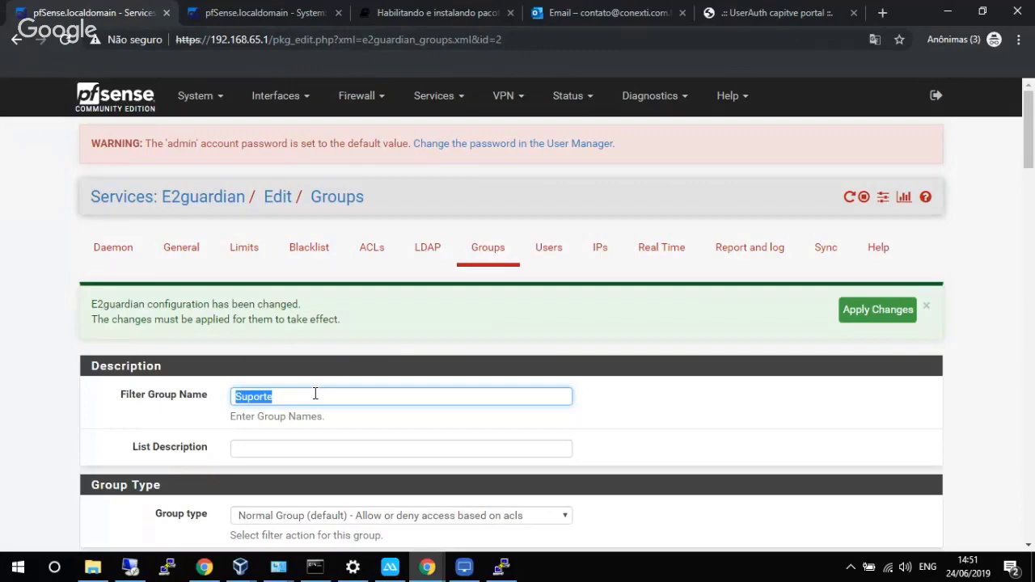
left_click(279, 446)
type("Suporte")
scroll(341, 391, "down", 3)
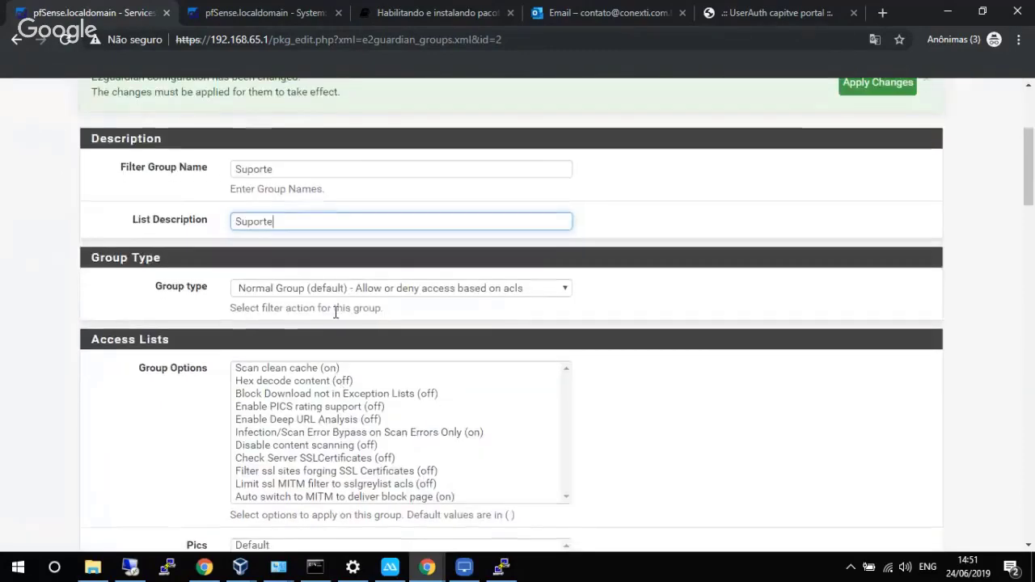
scroll(277, 356, "down", 1)
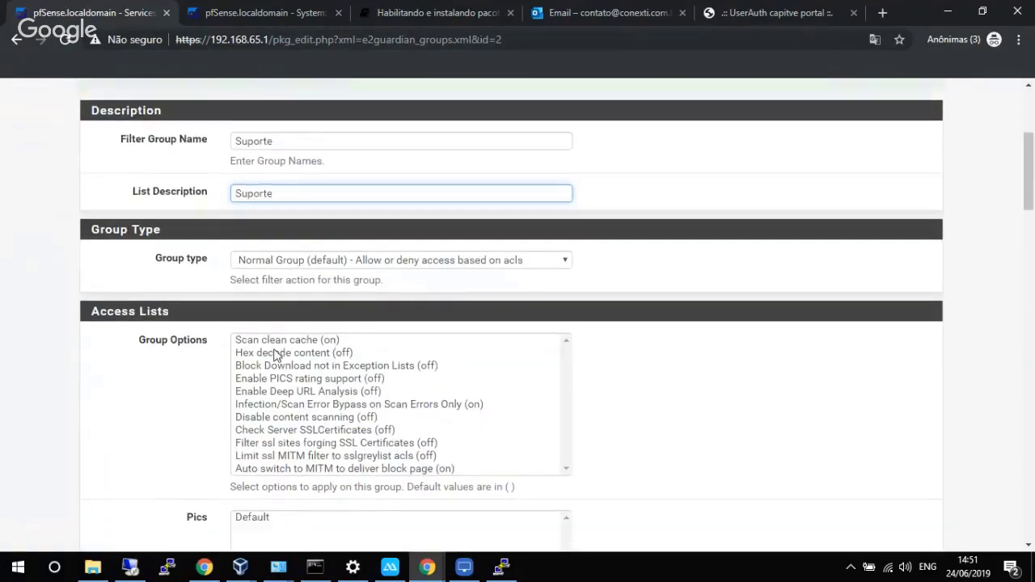
scroll(275, 355, "down", 2)
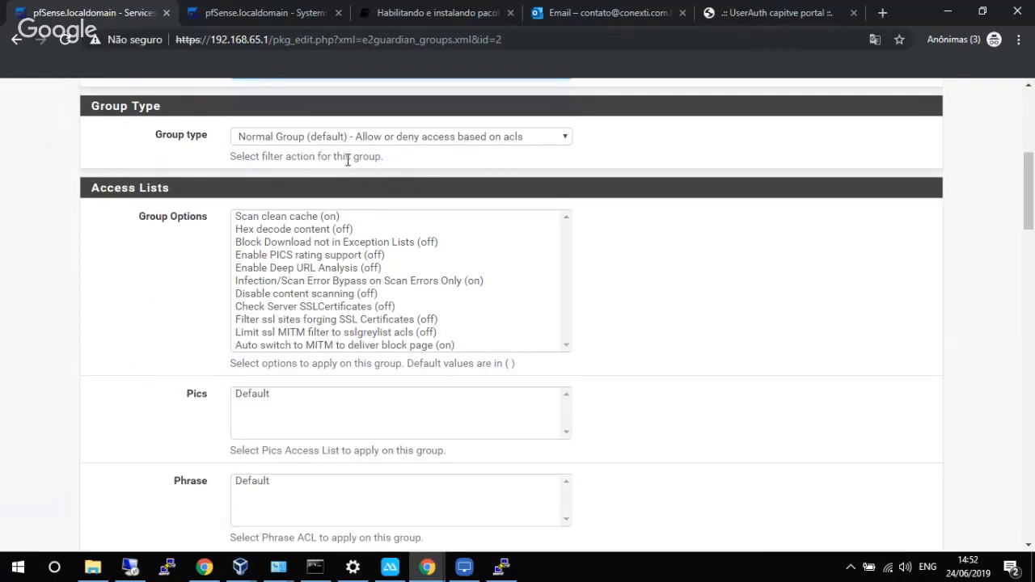
Enable Scan clean cache and Infection/Scan Error Bypass; assign Default Site, URL, Extension, Header, Content, Search lists.
left_click(307, 215)
left_click(299, 281, "ctrl")
scroll(176, 318, "down", 5)
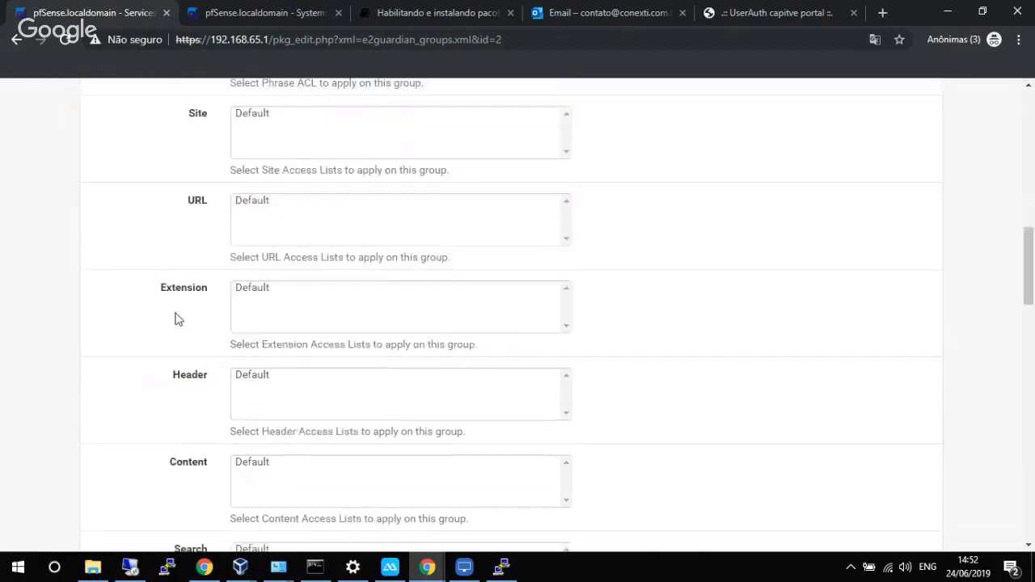
left_click(262, 114)
left_click(257, 202)
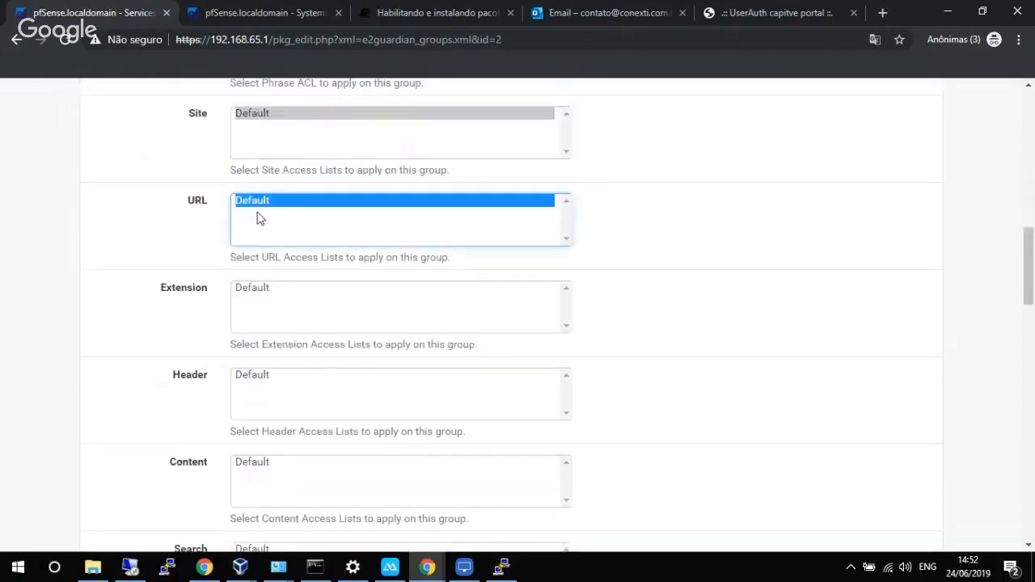
left_click(257, 288)
left_click(267, 376)
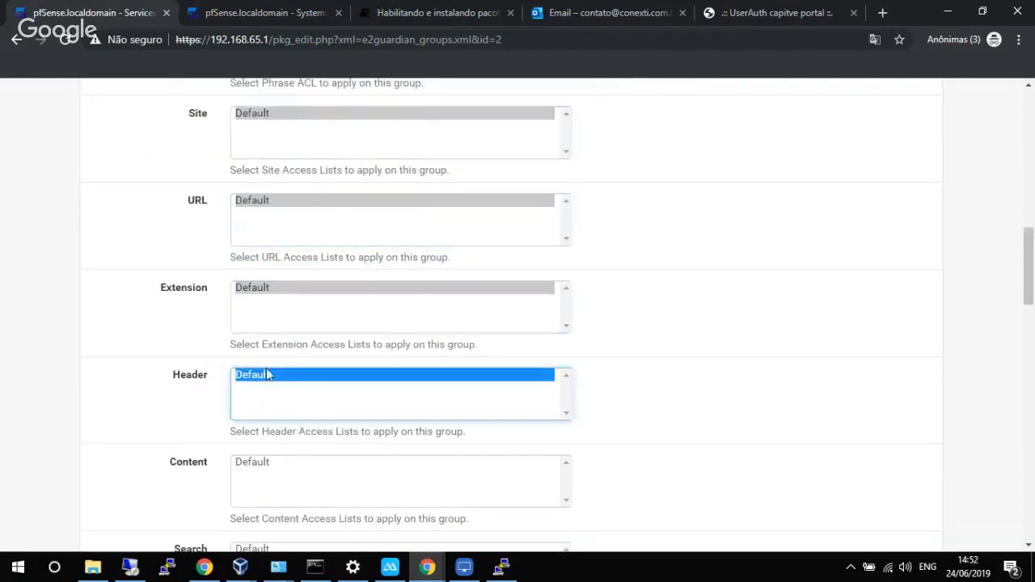
left_click(263, 469)
scroll(261, 461, "down", 2)
left_click(260, 425)
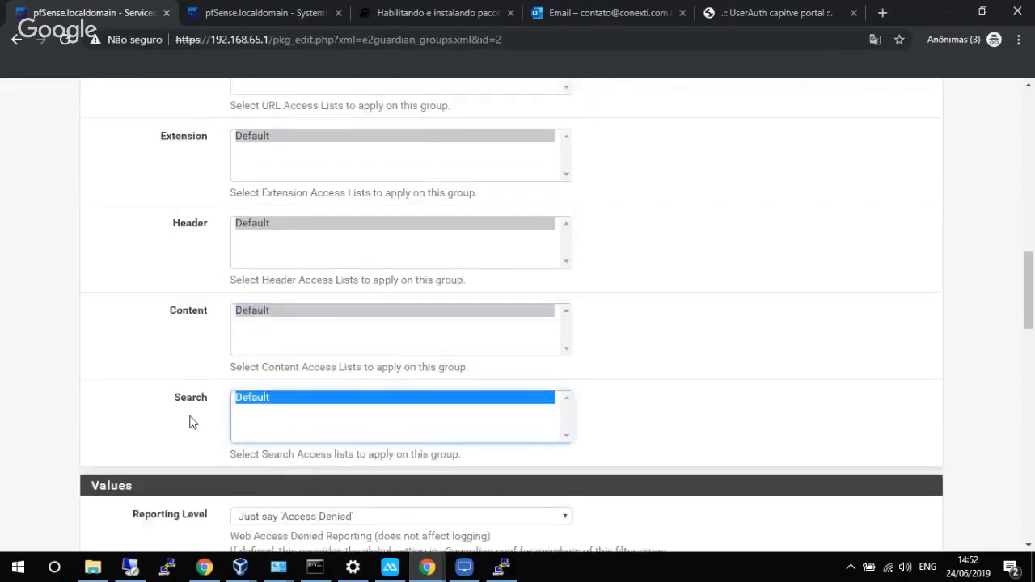
Set Reporting Level to 'Use Global log option' and try saving, which fails for missing Pics/Phrase lists.
scroll(192, 422, "down", 5)
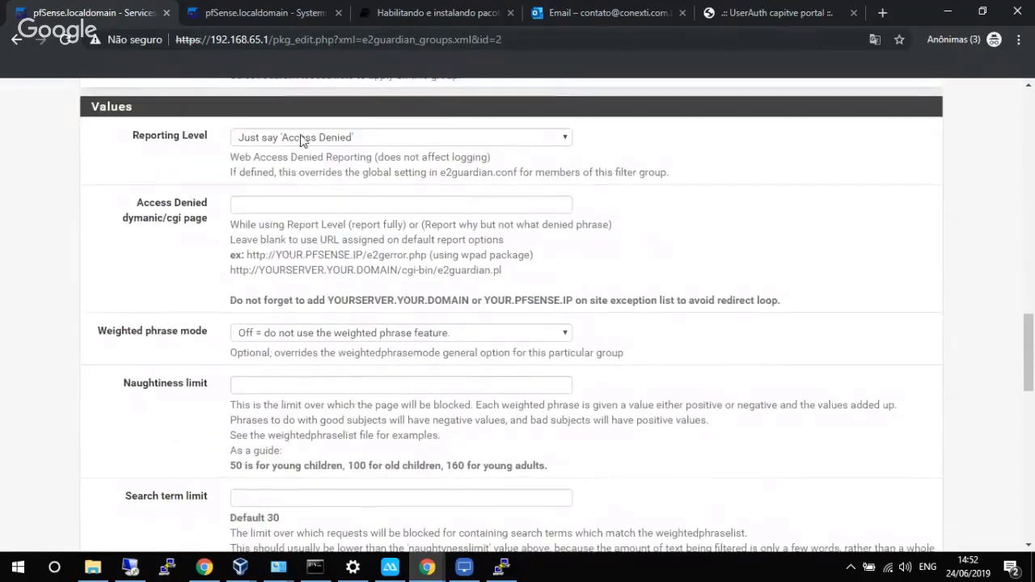
left_click(302, 139)
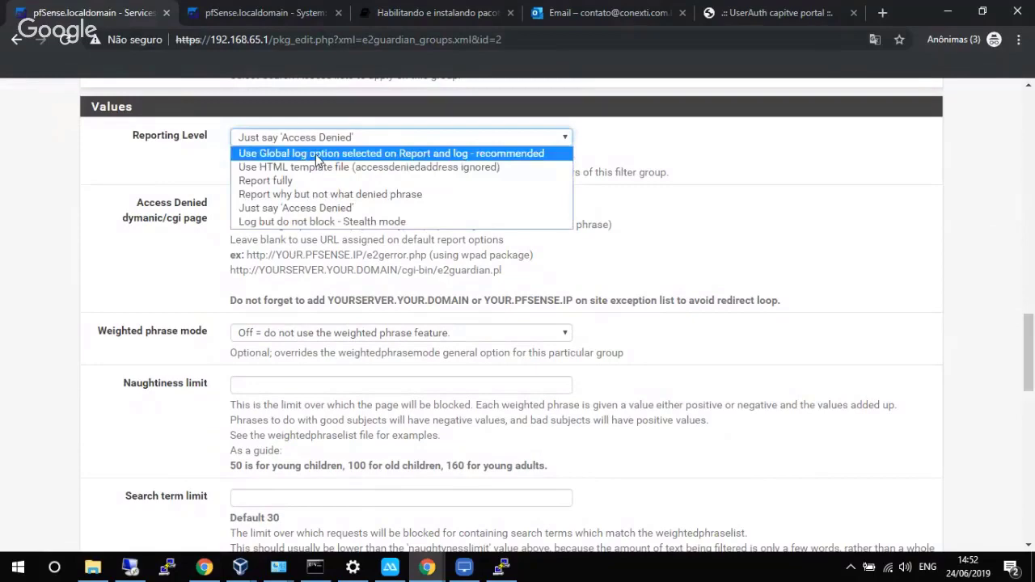
left_click(315, 157)
scroll(166, 325, "down", 1)
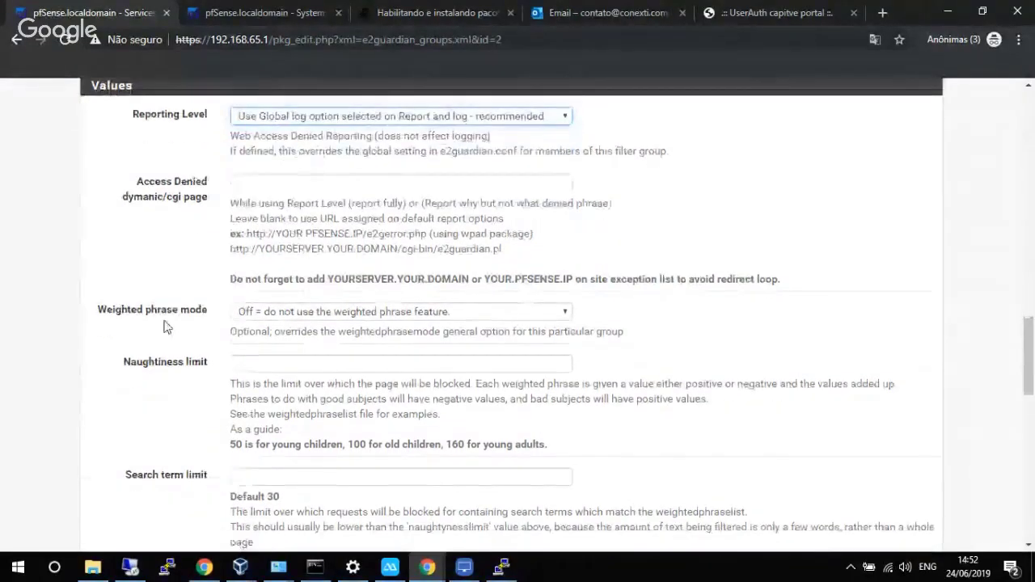
scroll(170, 339, "down", 15)
left_click(255, 469)
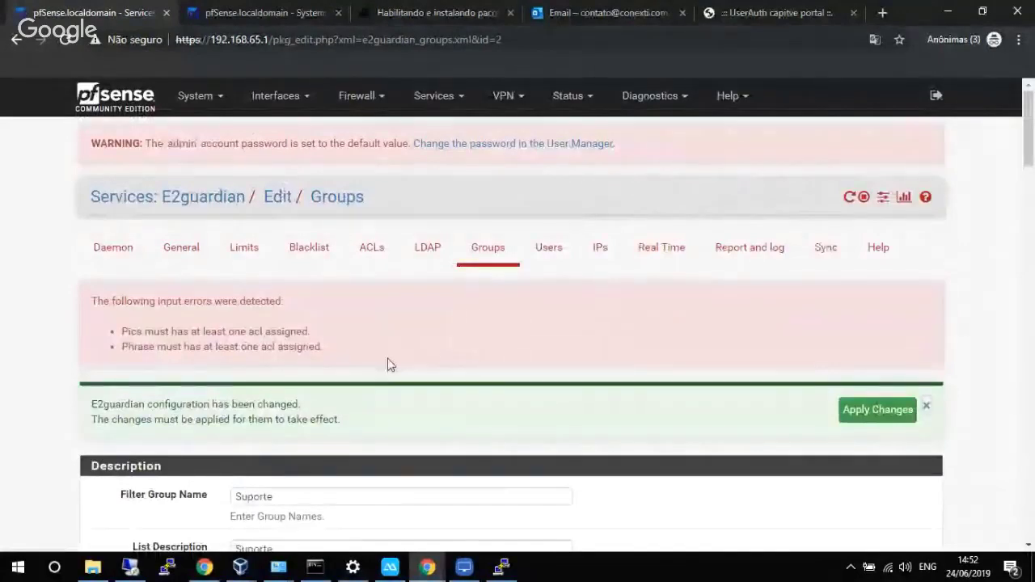
Assign the Default Phrase and Pics lists to Suporte and save the group successfully.
scroll(387, 365, "down", 1)
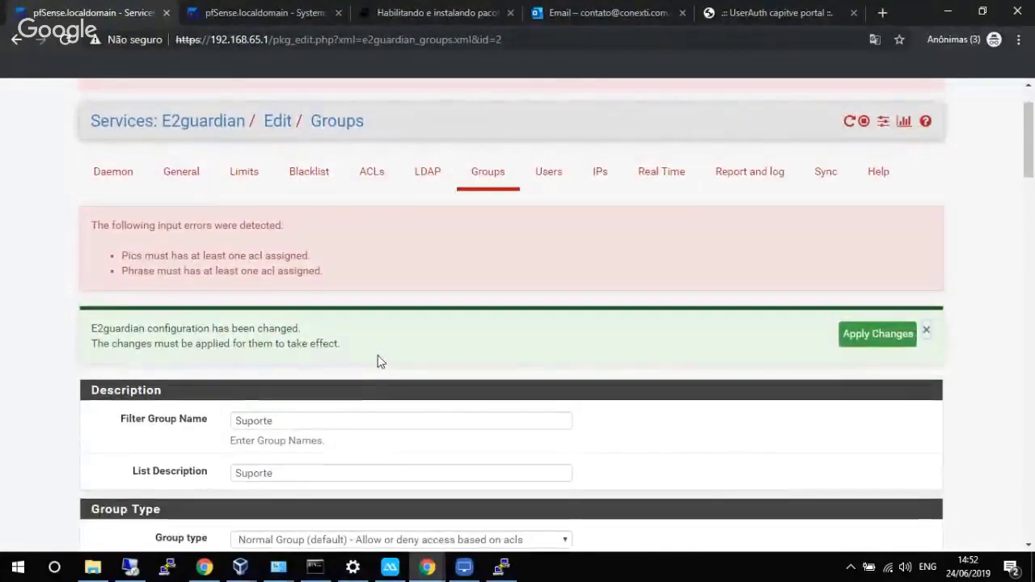
scroll(380, 361, "down", 15)
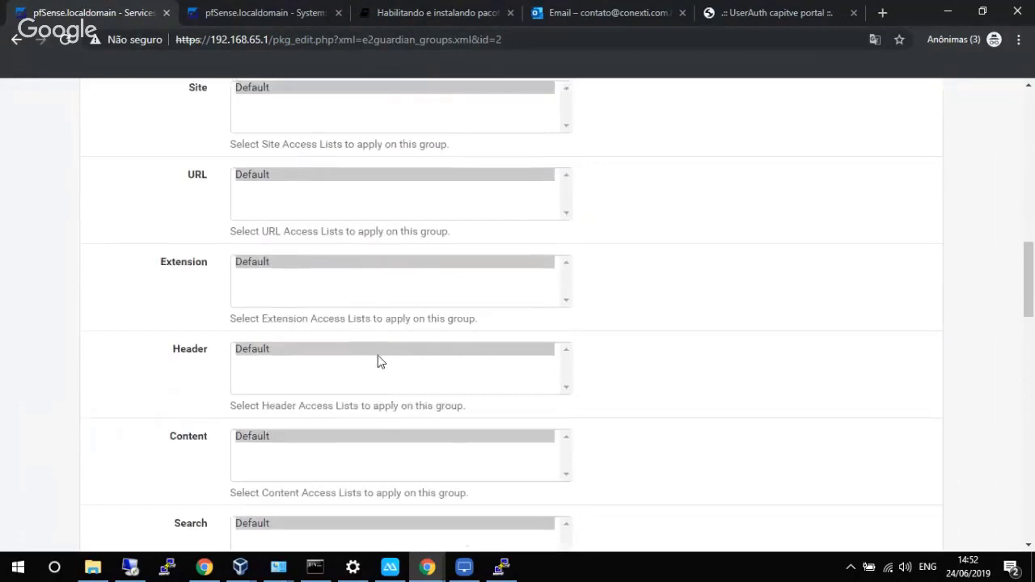
scroll(377, 355, "down", 1)
scroll(378, 361, "up", 4)
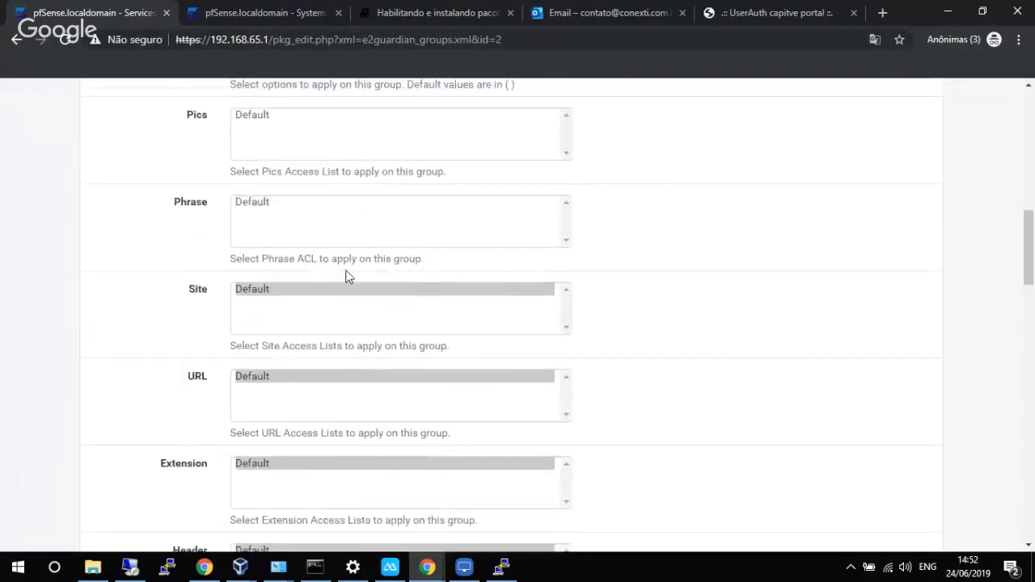
left_click(288, 203)
left_click(272, 116)
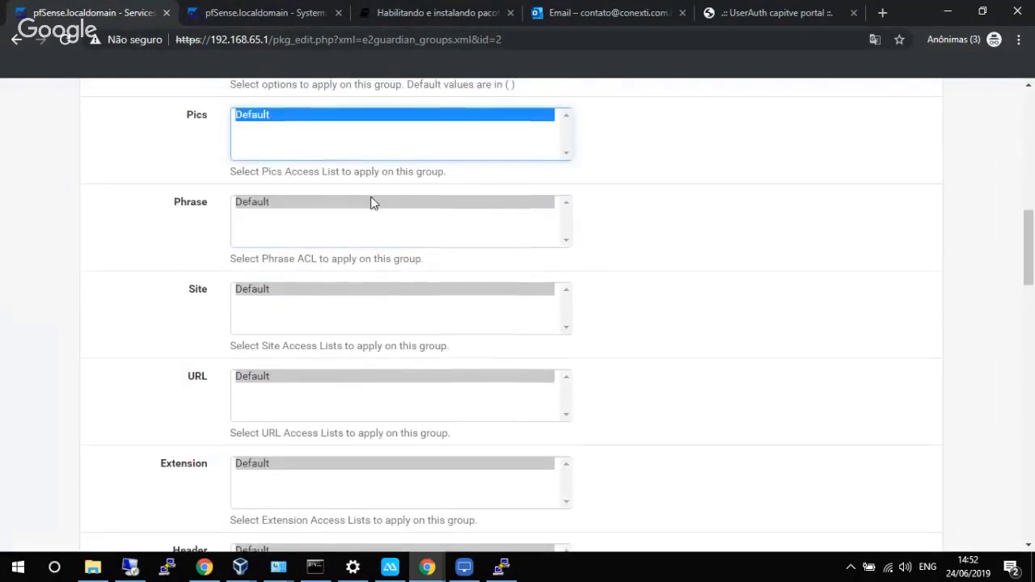
scroll(370, 203, "up", 2)
scroll(373, 203, "up", 1)
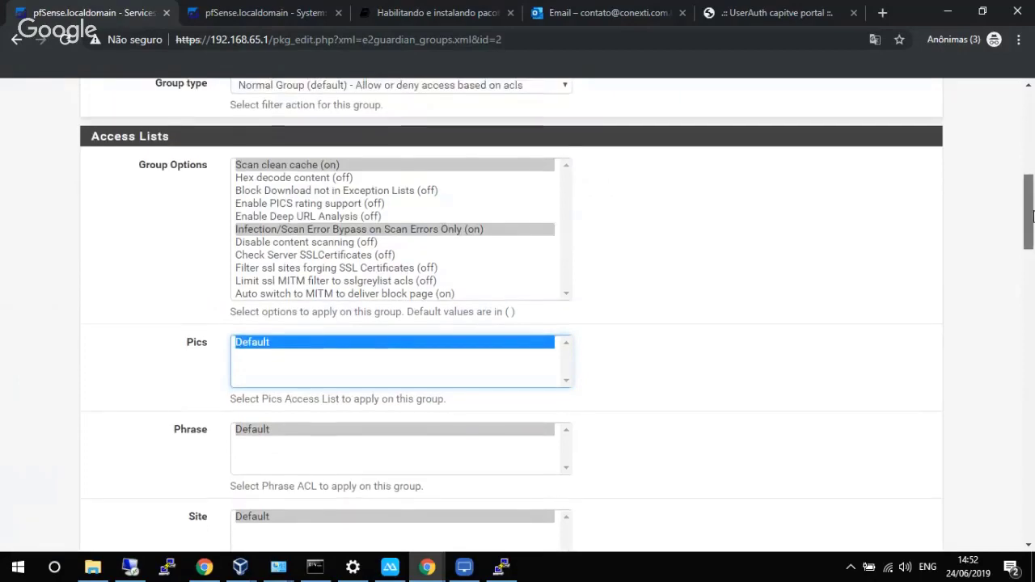
left_click_drag(1030, 214, 1025, 502)
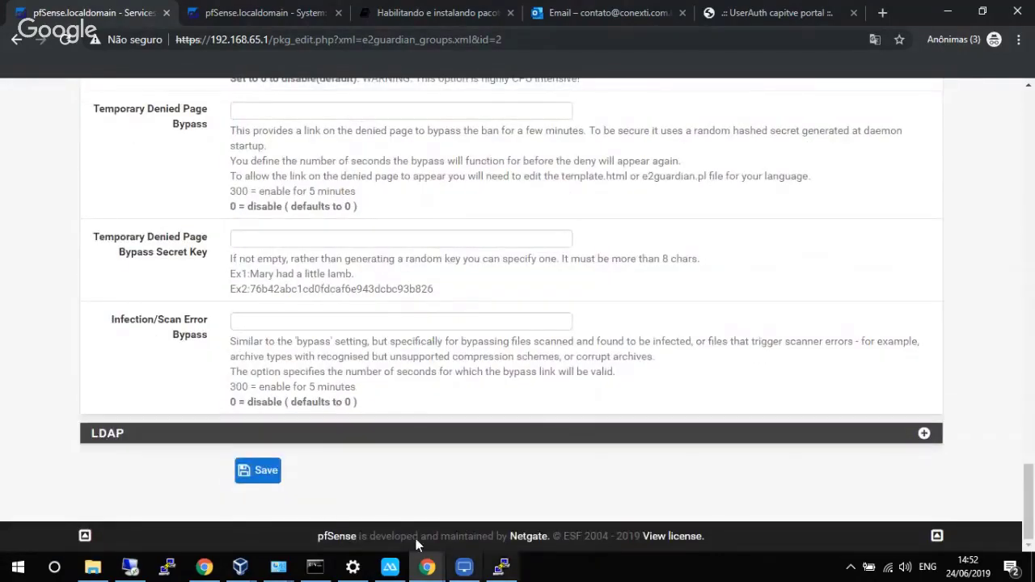
left_click(257, 470)
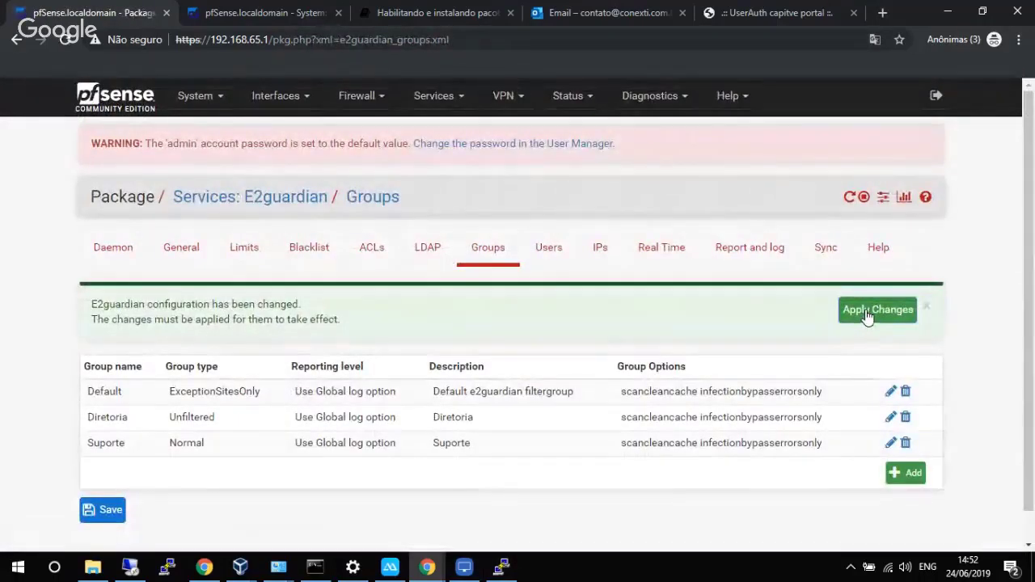
Apply the pending E2guardian group changes and open the Daemon settings showing port 8080.
left_click(867, 315)
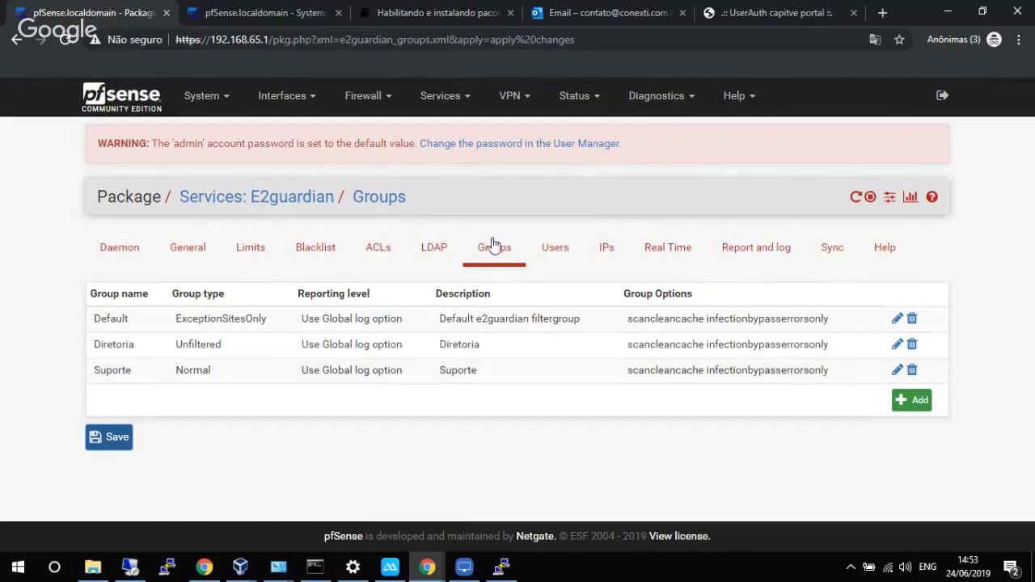
left_click(122, 257)
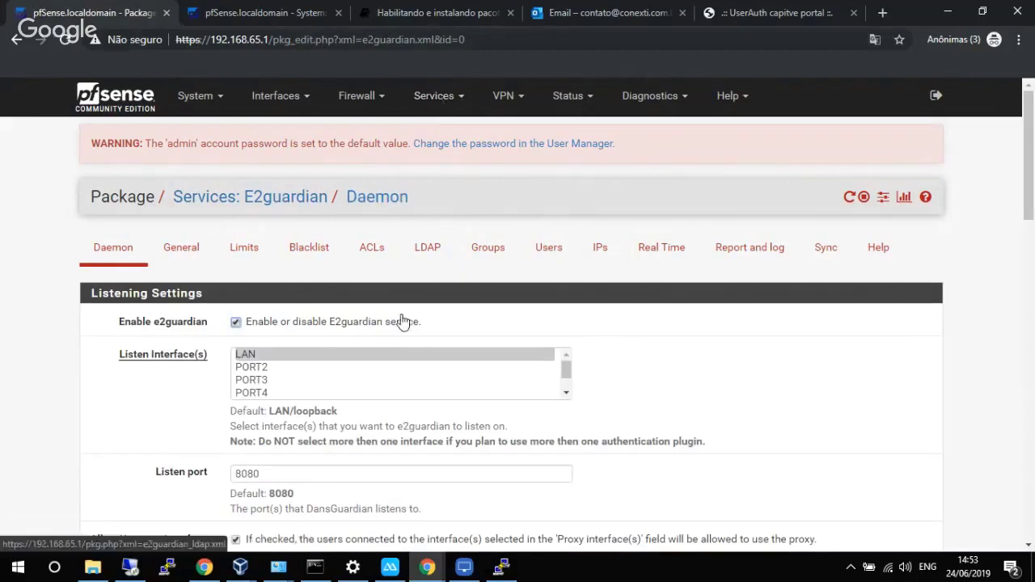
Confirm UserAuth Integration Active Sessions shows zero users, then switch to the Windows 10 VM.
left_click(441, 97)
left_click(465, 494)
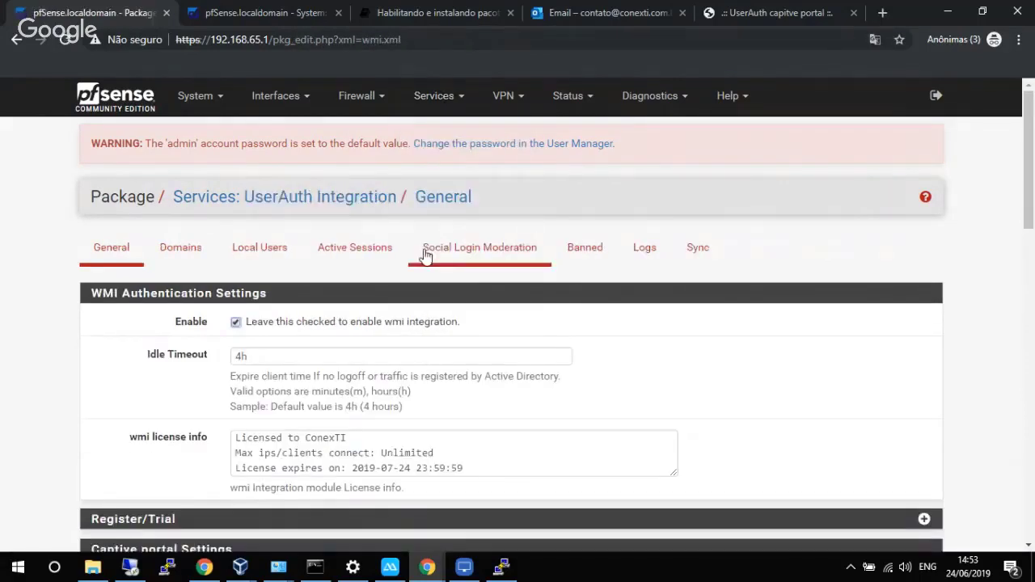
left_click(380, 256)
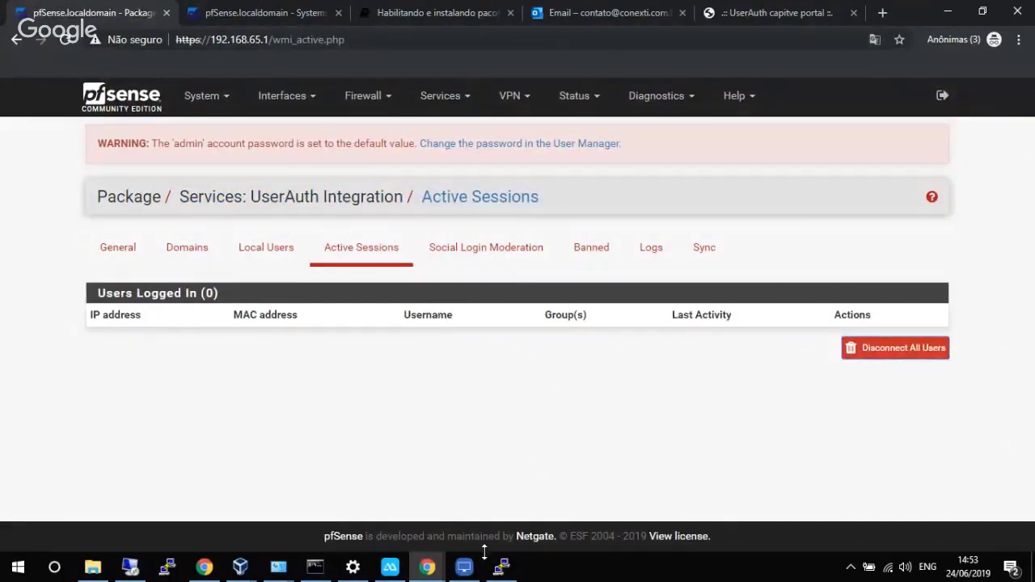
left_click(240, 566)
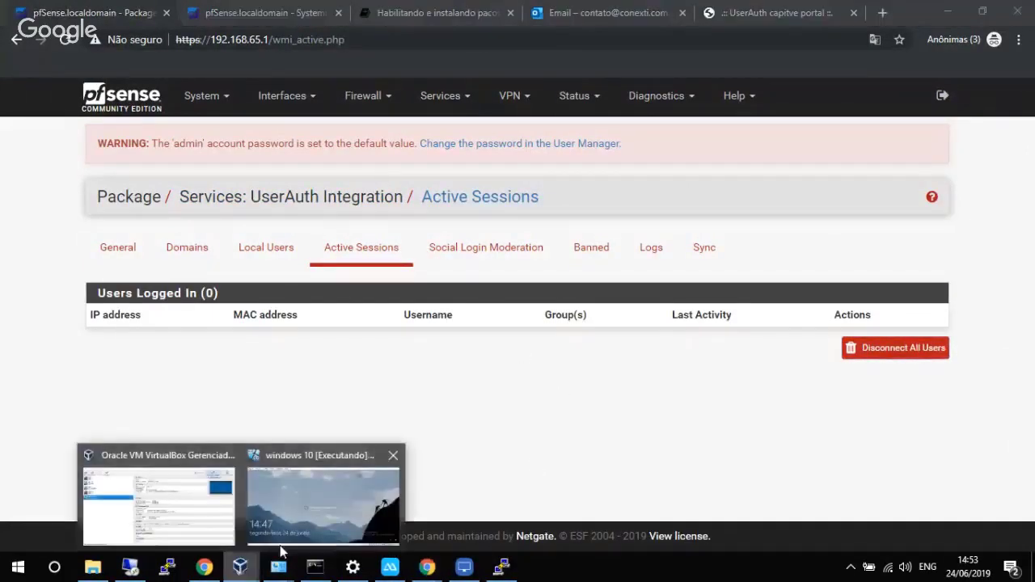
left_click(318, 510)
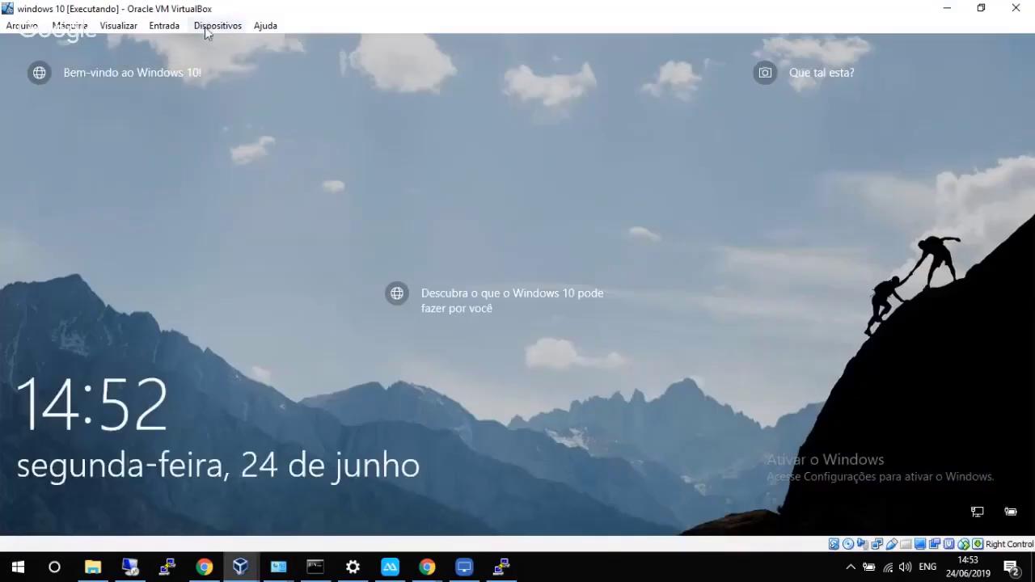
Send Ctrl-Alt-Del to the guest via Entrada > Teclado and choose Outro usuário.
left_click(206, 28)
mouse_move(166, 27)
mouse_move(226, 48)
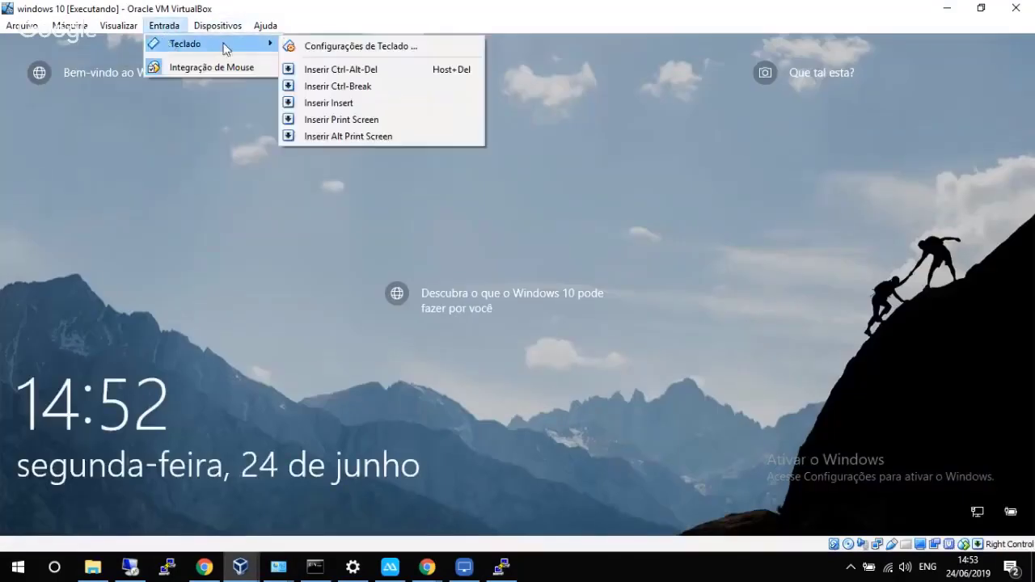
left_click(335, 69)
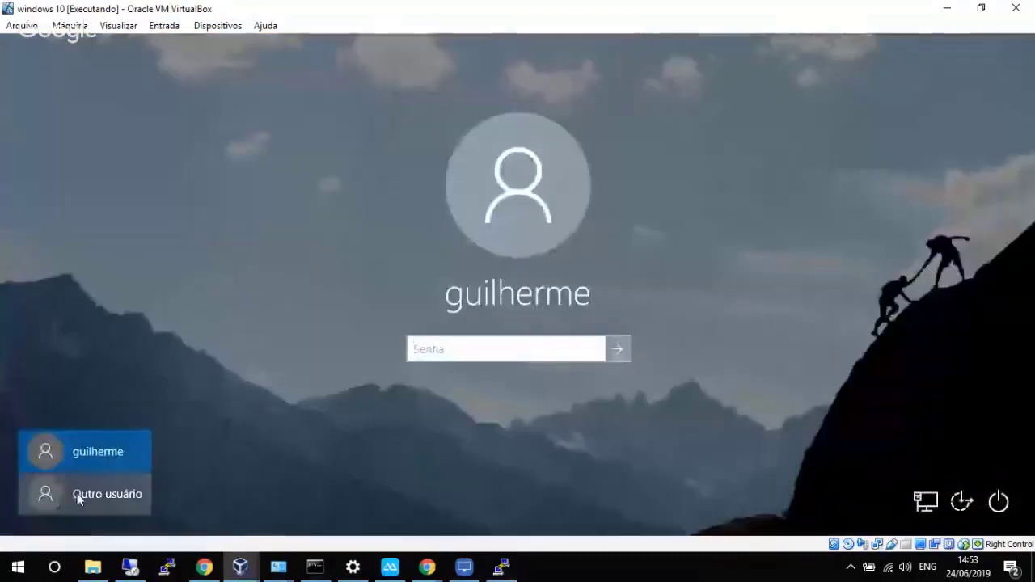
left_click(77, 493)
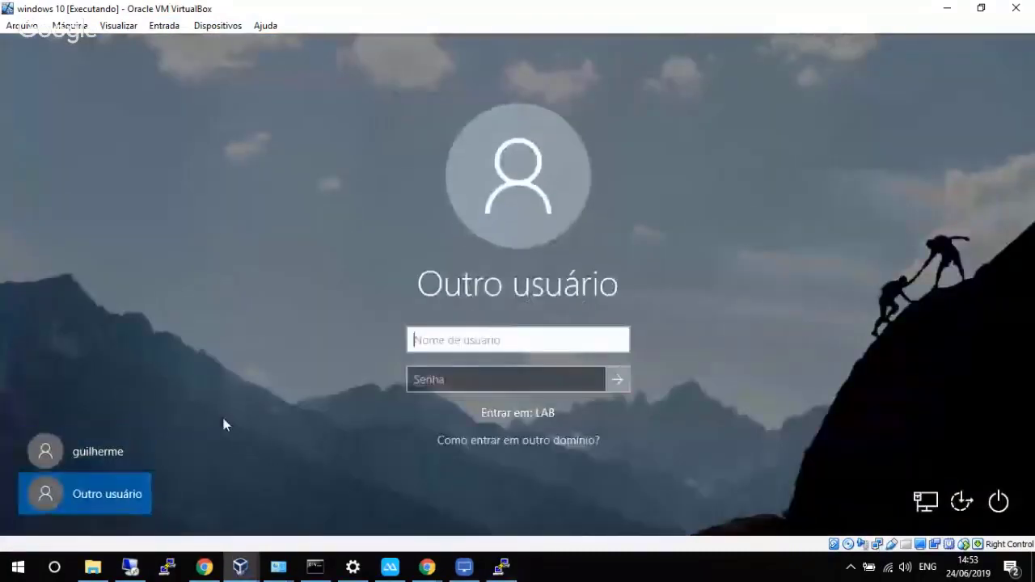
Sign in with the domain user's username and password.
left_click(451, 345)
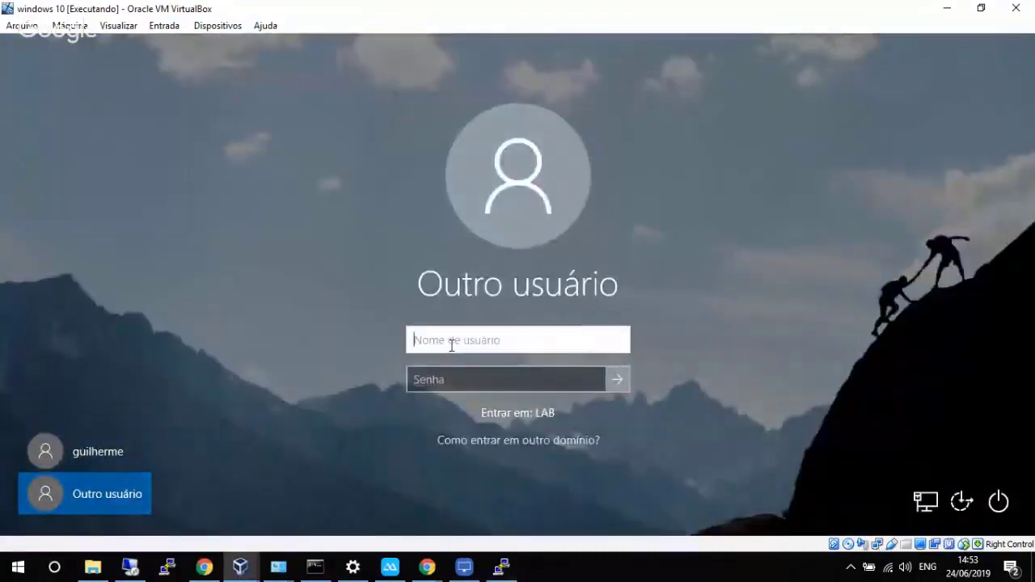
type("felipe")
key("Tab")
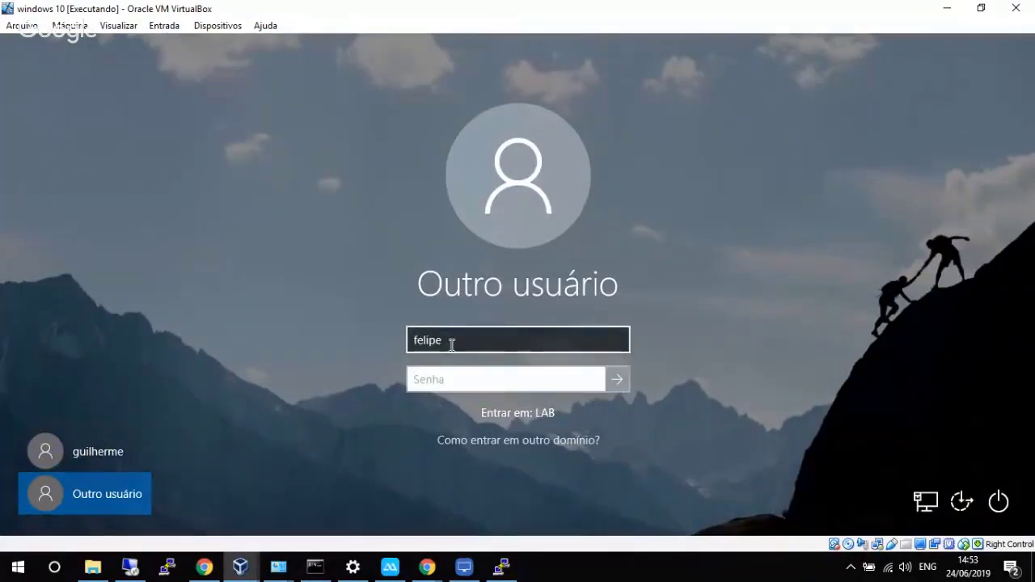
type("•••")
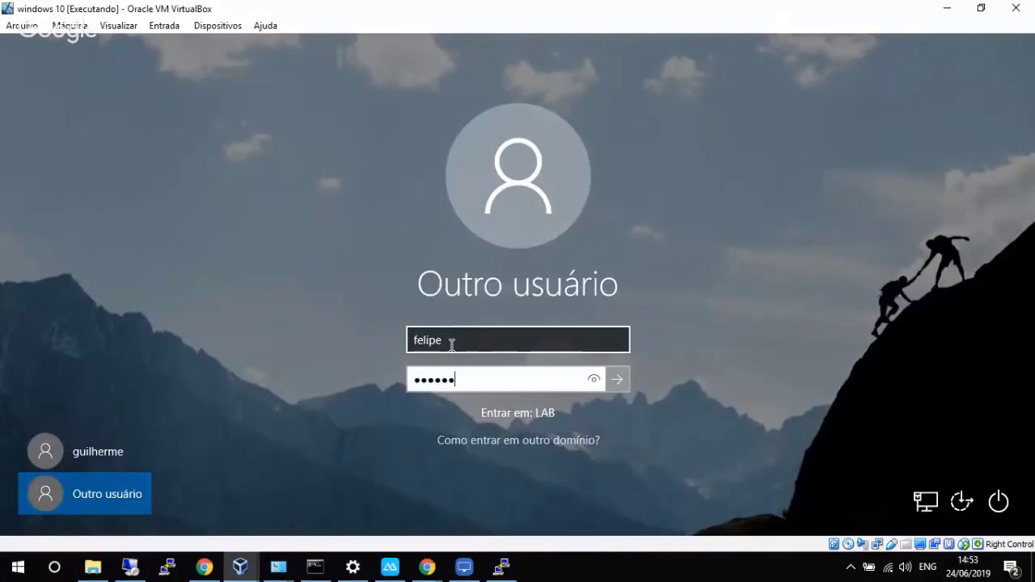
key("Return")
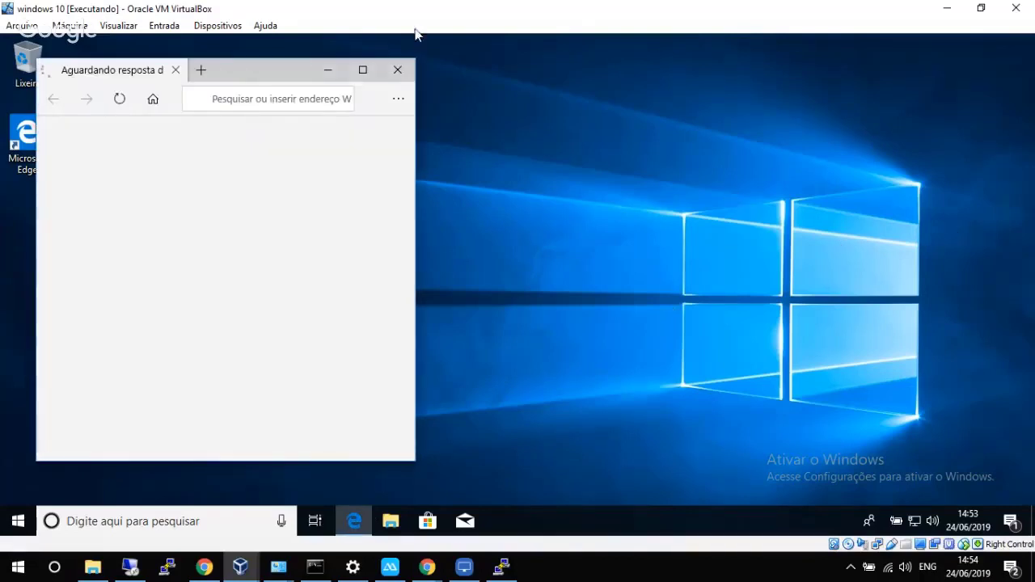
Maximize Edge, enter the conexti.br address, then minimize the VM to return to pfSense.
left_click(362, 70)
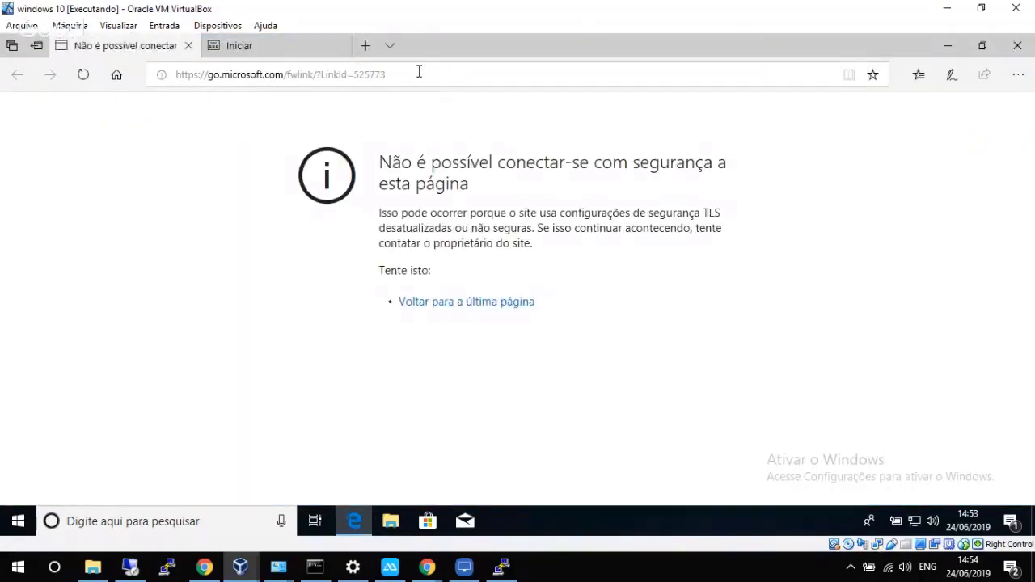
left_click(418, 73)
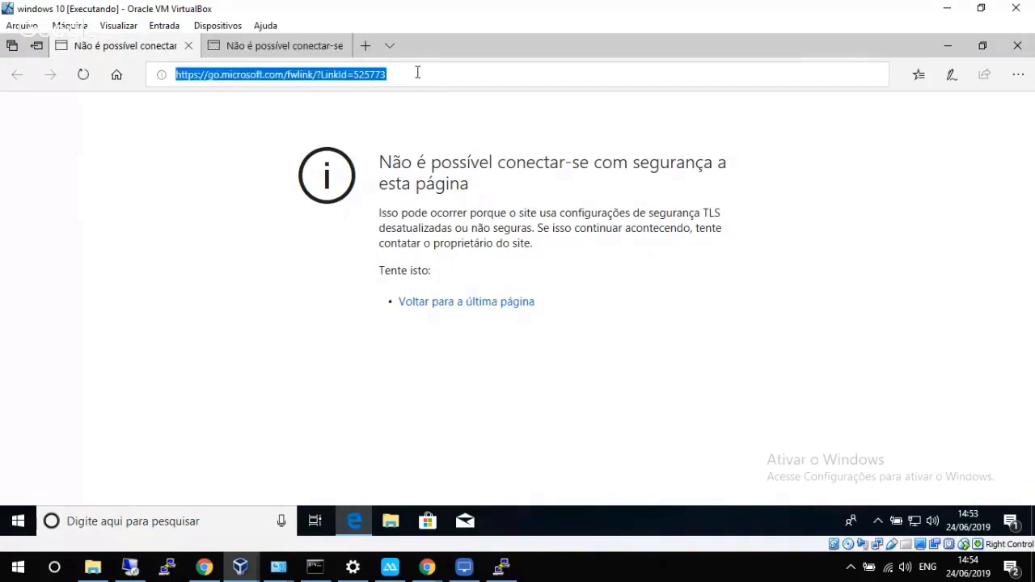
type("conexti")
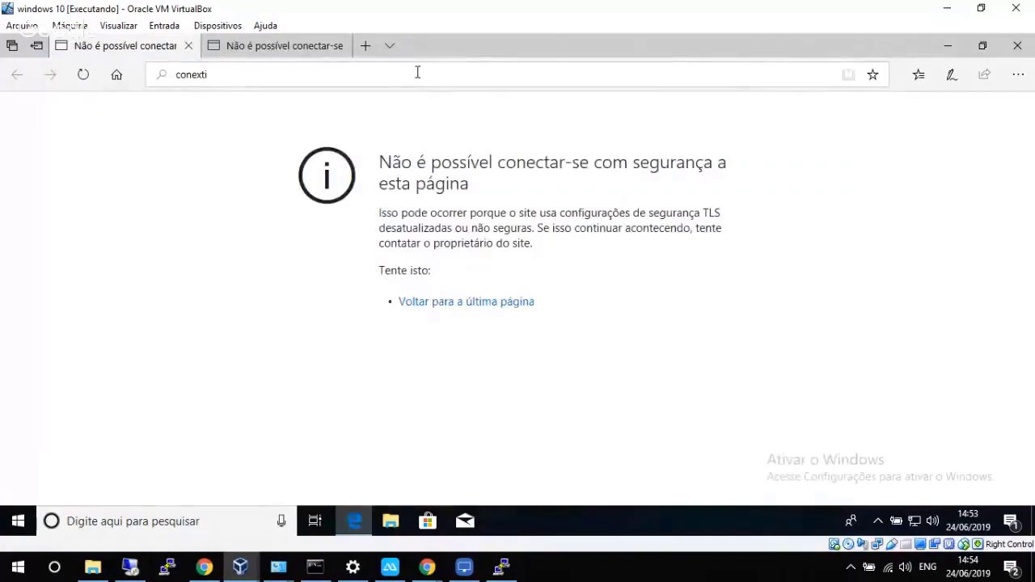
type(".br")
key("BackSpace")
key("BackSpace")
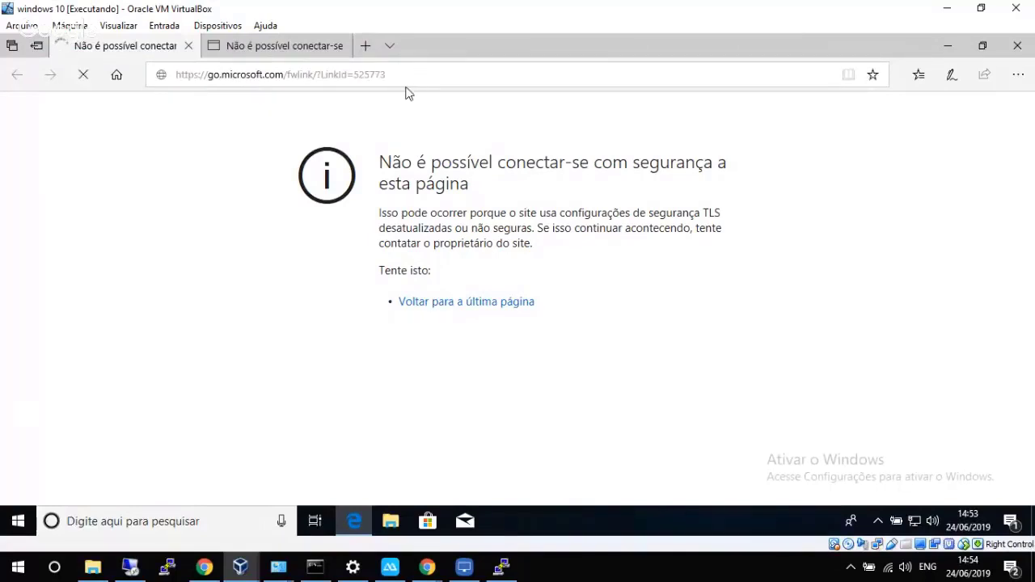
left_click(945, 8)
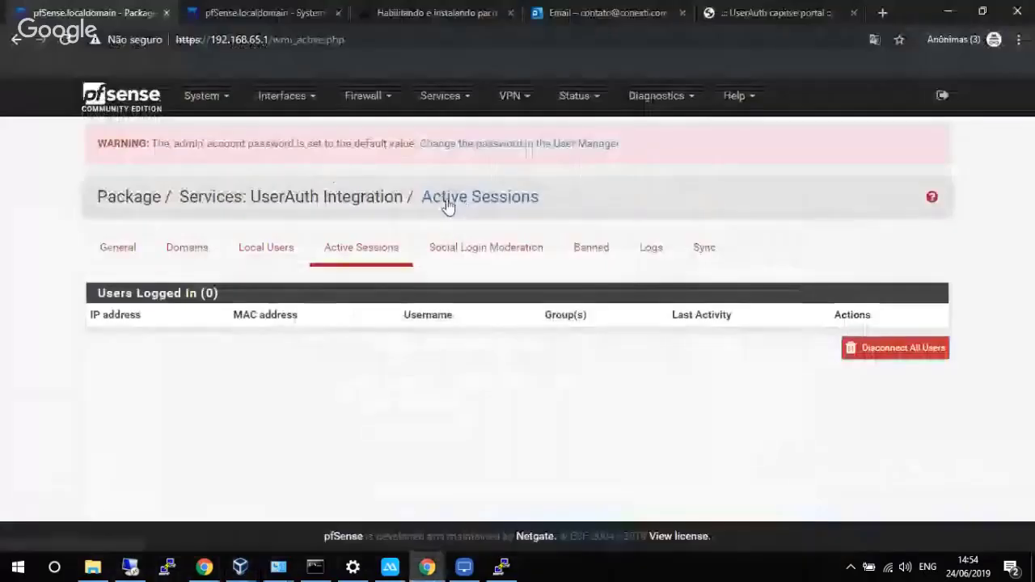
Refresh the active sessions list twice and look through the UserAuth log monitor.
left_click(367, 250)
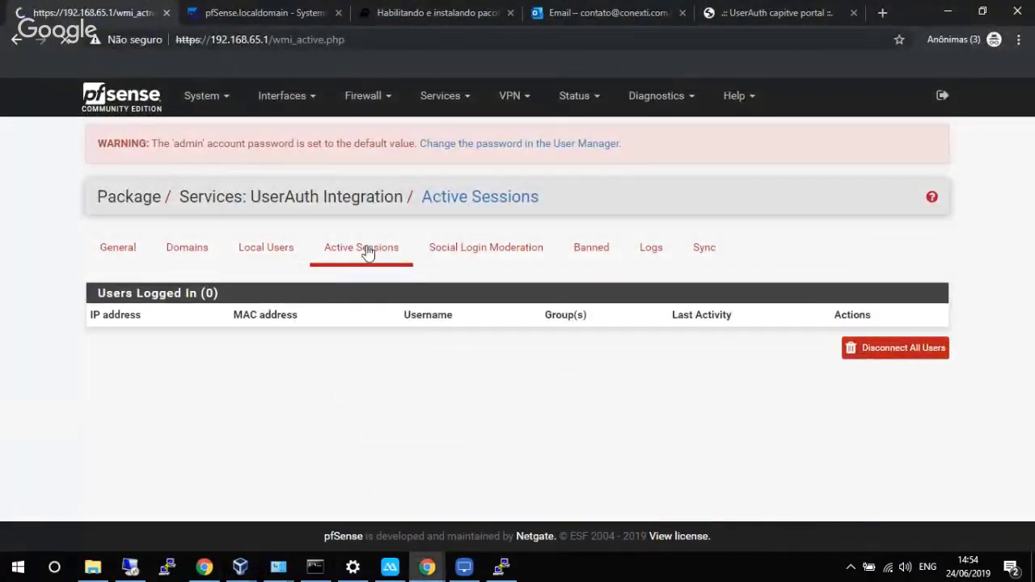
left_click(367, 252)
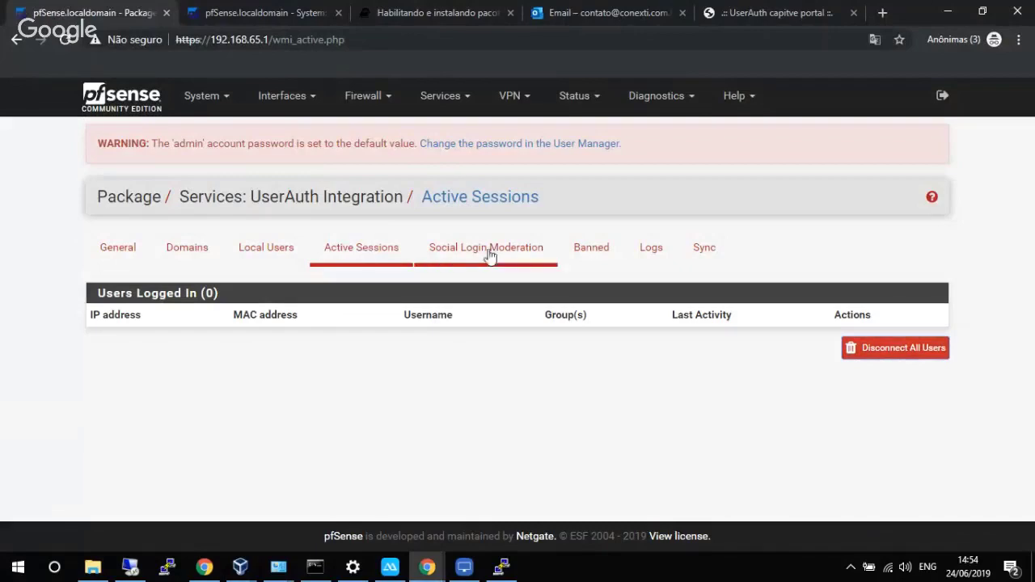
left_click(635, 250)
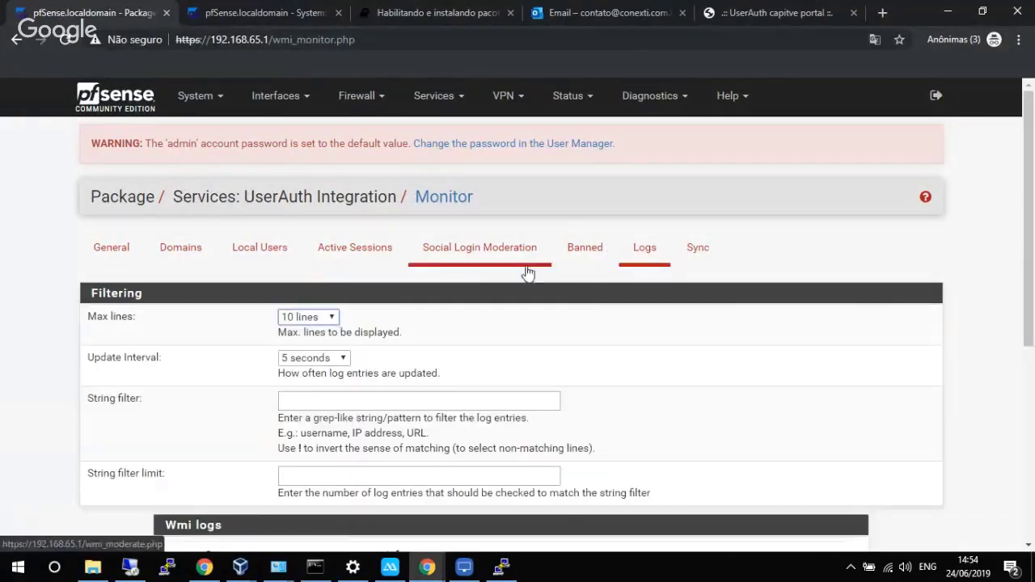
scroll(523, 274, "down", 1)
scroll(521, 277, "down", 4)
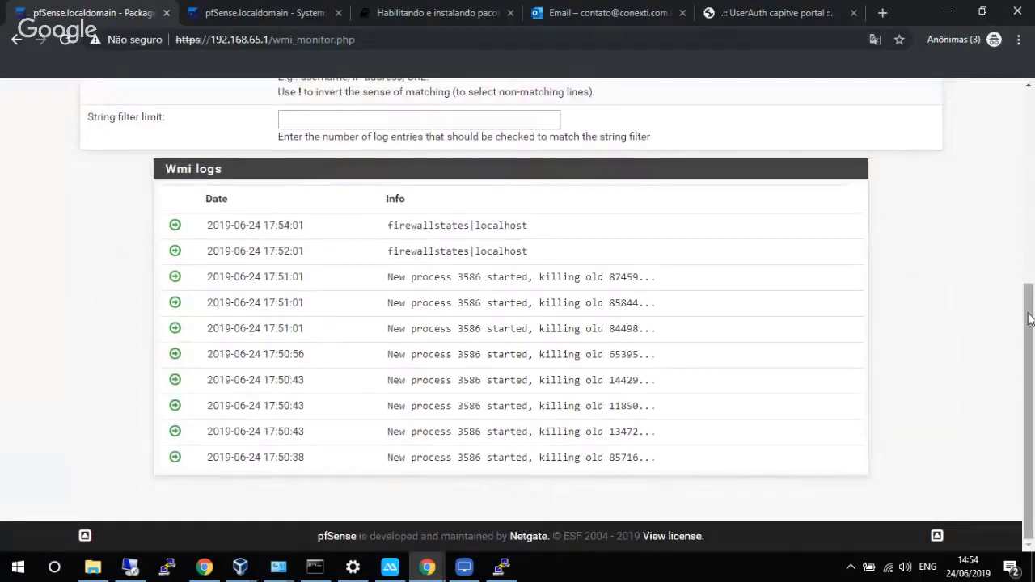
scroll(1020, 318, "up", 4)
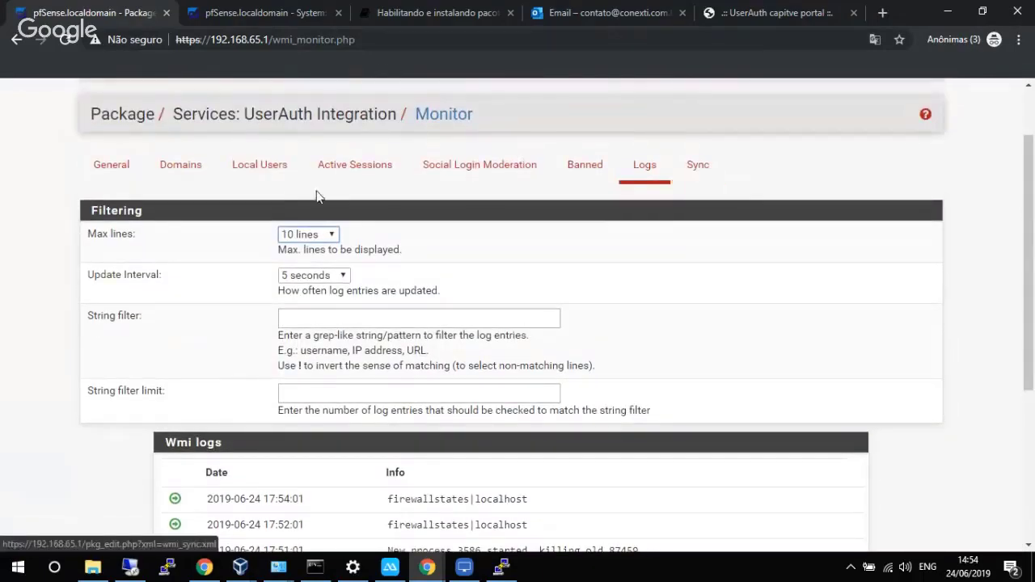
Change the LAB domain's controller to 192.168.65.251, save it, and return to the logs.
left_click(184, 166)
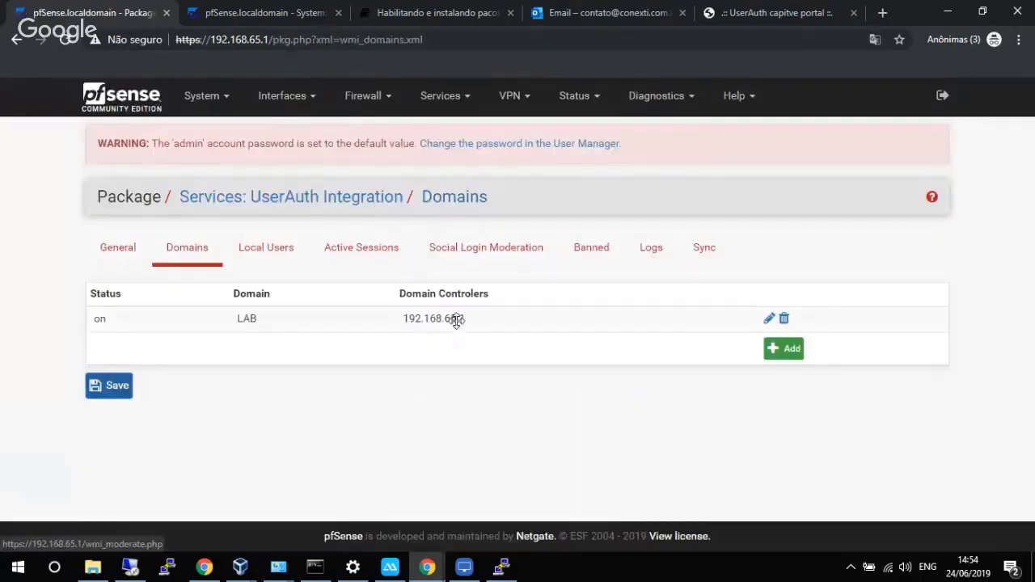
left_click(769, 321)
scroll(403, 405, "down", 1)
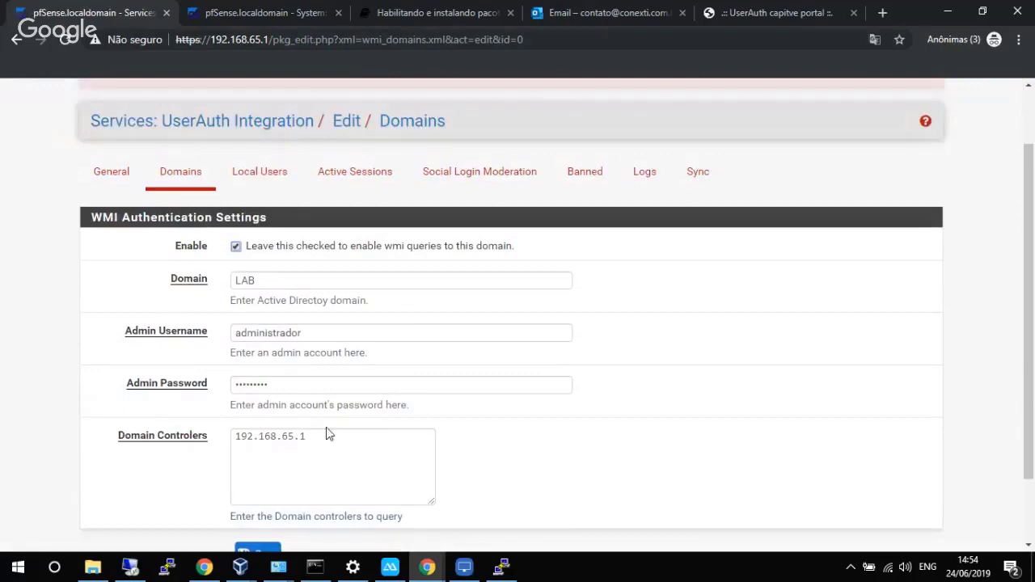
left_click_drag(300, 436, 330, 438)
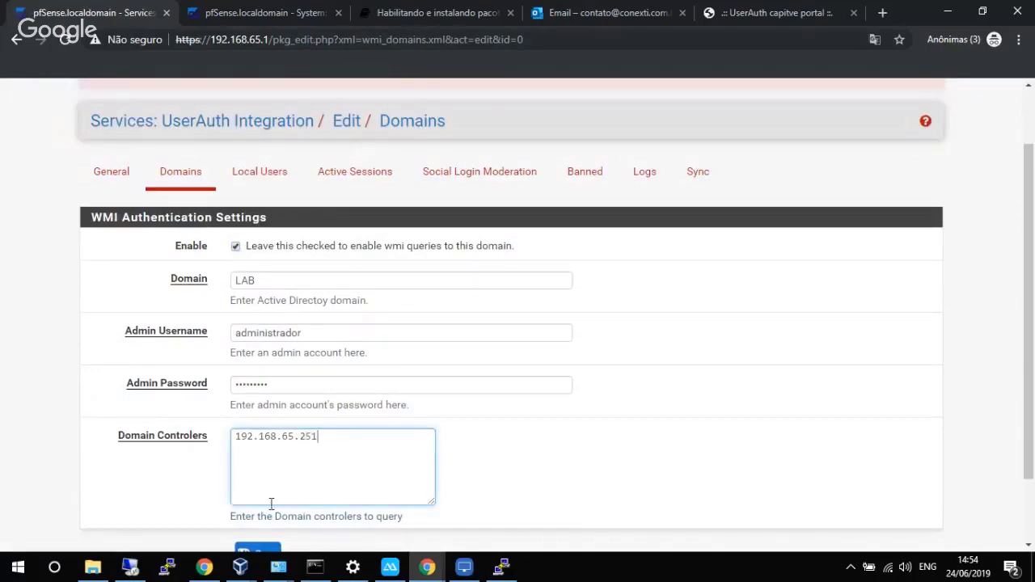
scroll(485, 441, "down", 1)
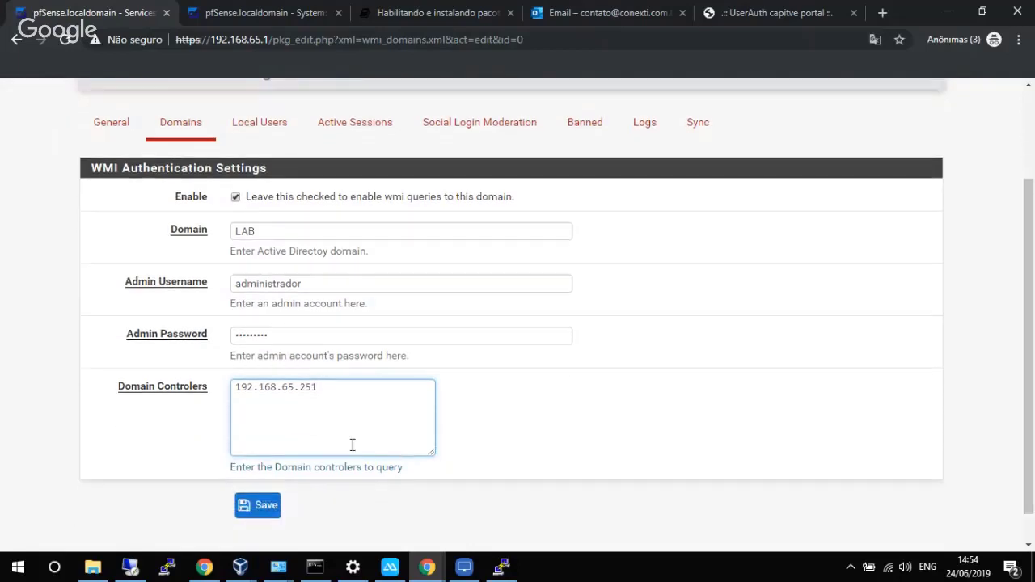
left_click(263, 508)
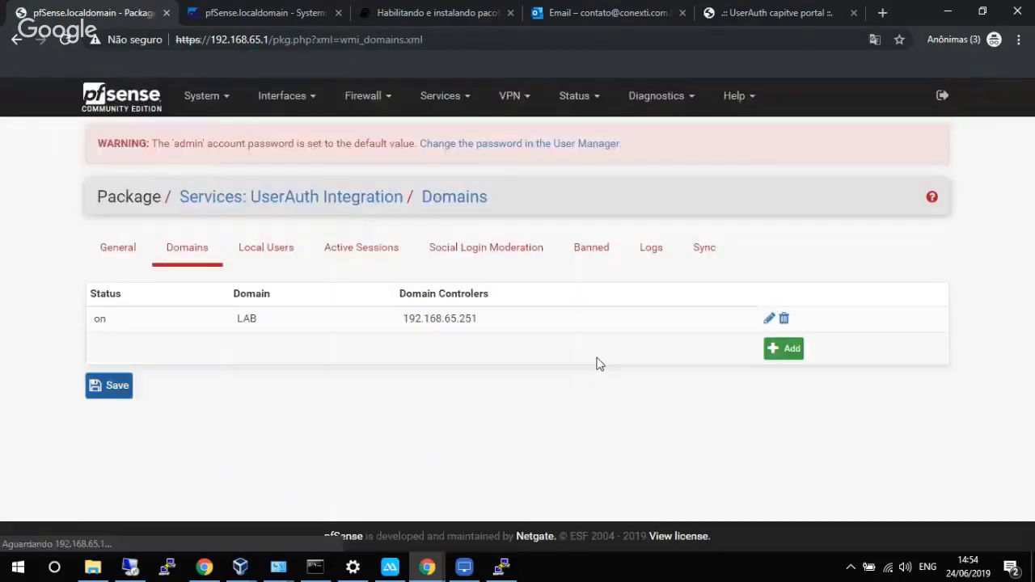
left_click(655, 267)
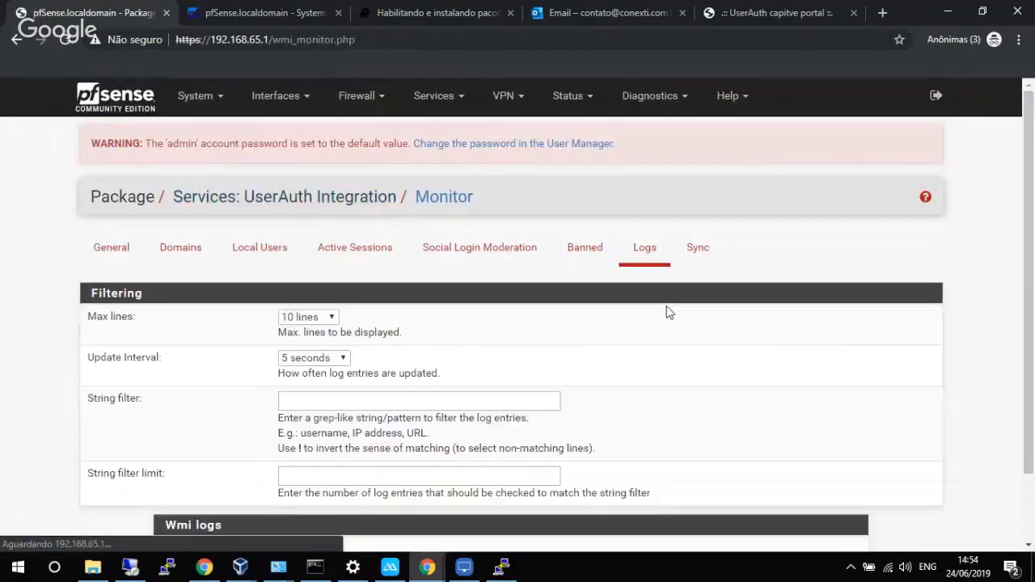
Review the domain user's new logon entries in the Wmi log, then check the active sessions list.
left_click_drag(1032, 232, 1009, 405)
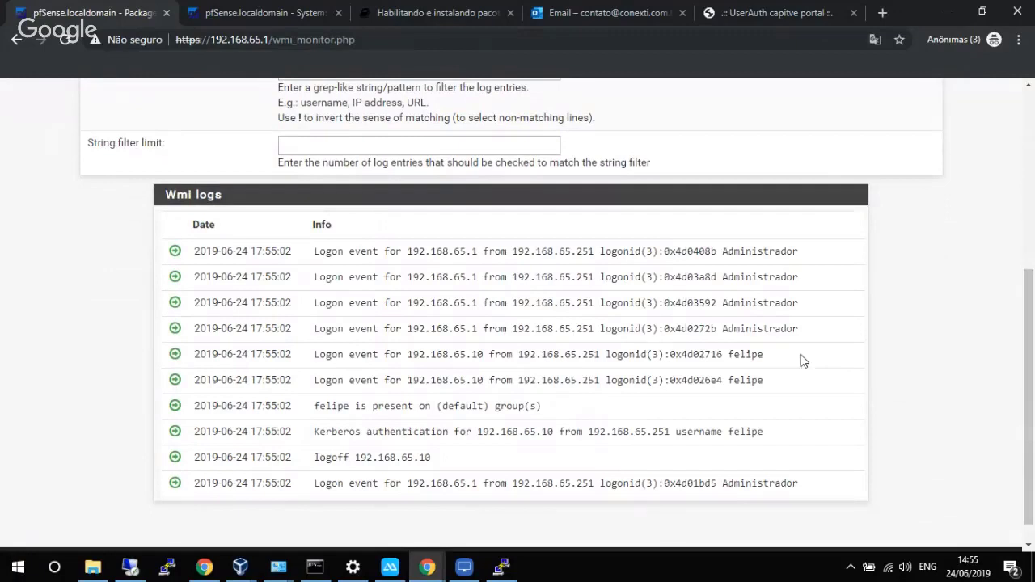
left_click_drag(419, 250, 760, 393)
left_click(768, 391)
left_click_drag(763, 355, 308, 360)
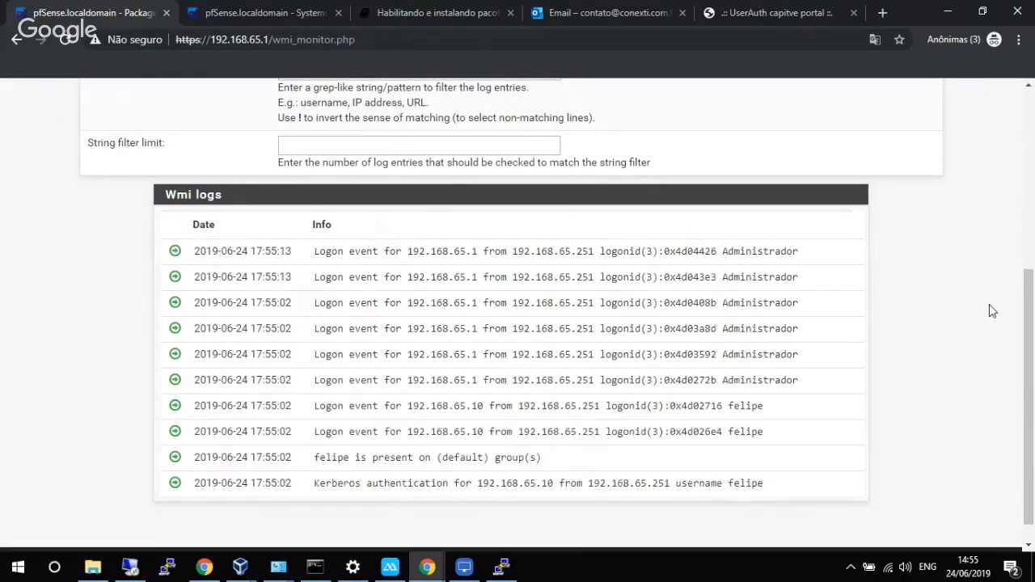
left_click_drag(1028, 316, 1009, 129)
left_click(368, 251)
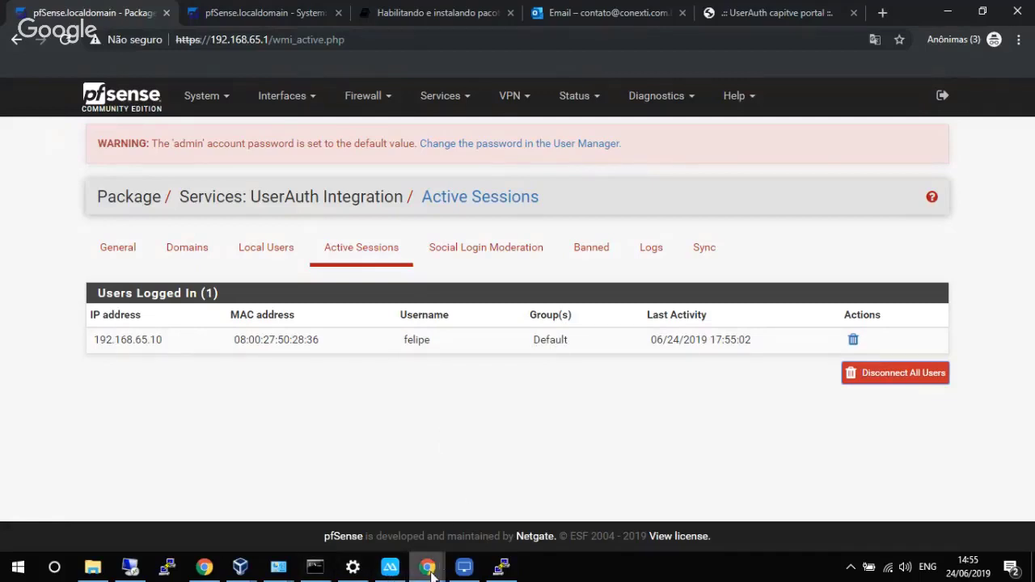
View the Diretoria group's members in Active Directory, then minimize the remote session.
left_click(131, 568)
left_click(645, 306)
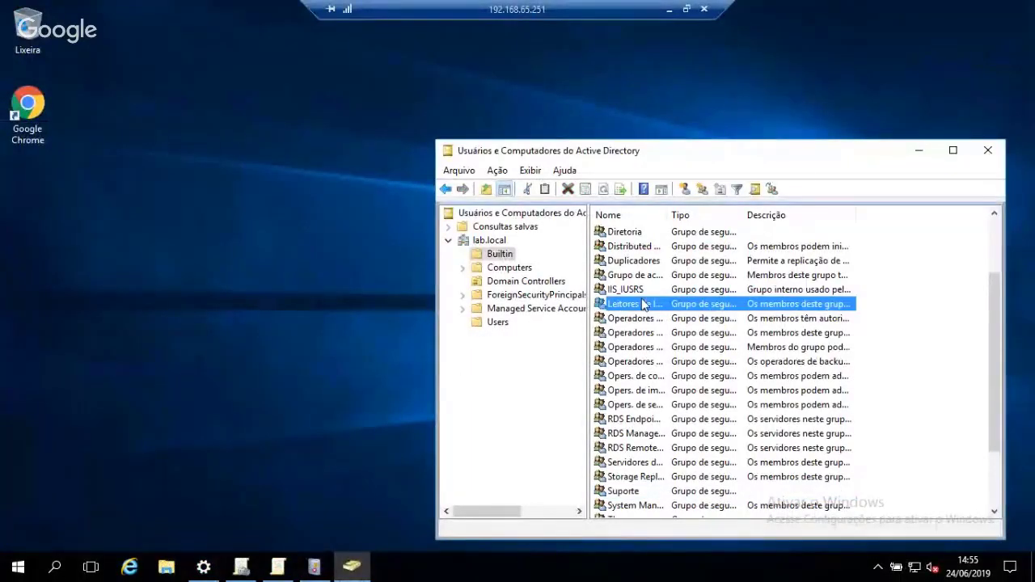
key("d")
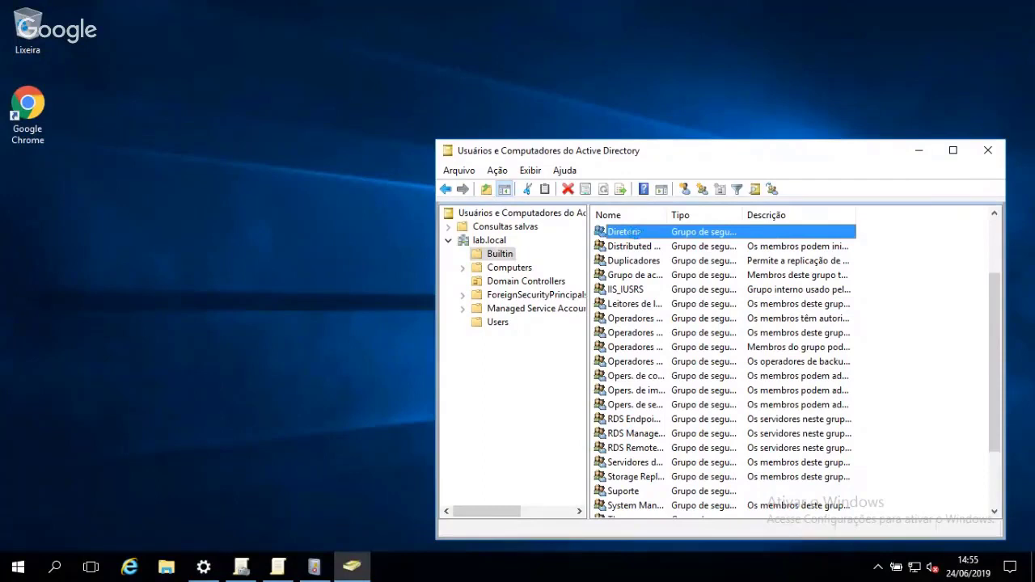
double_click(631, 232)
left_click(617, 131)
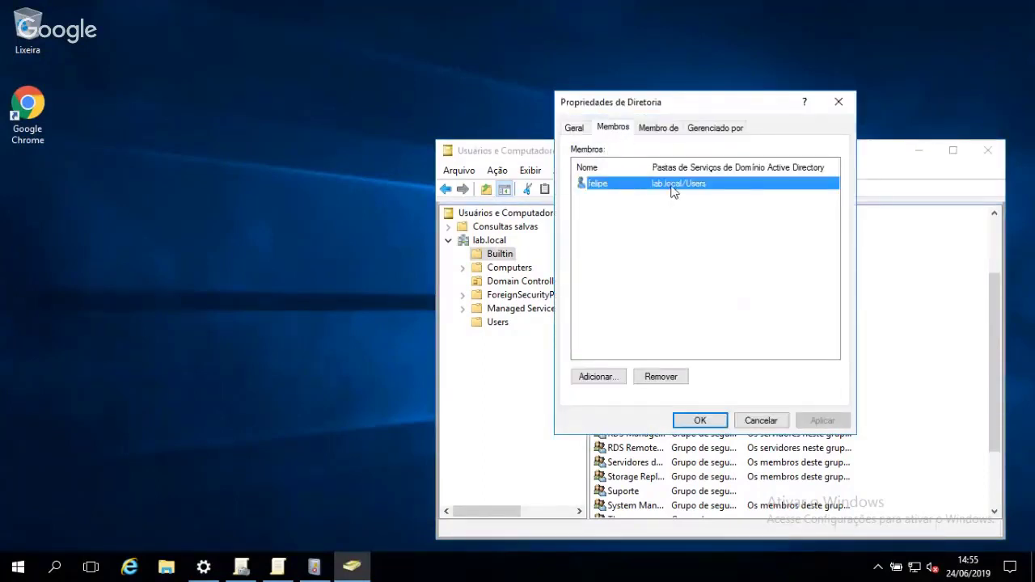
left_click(838, 103)
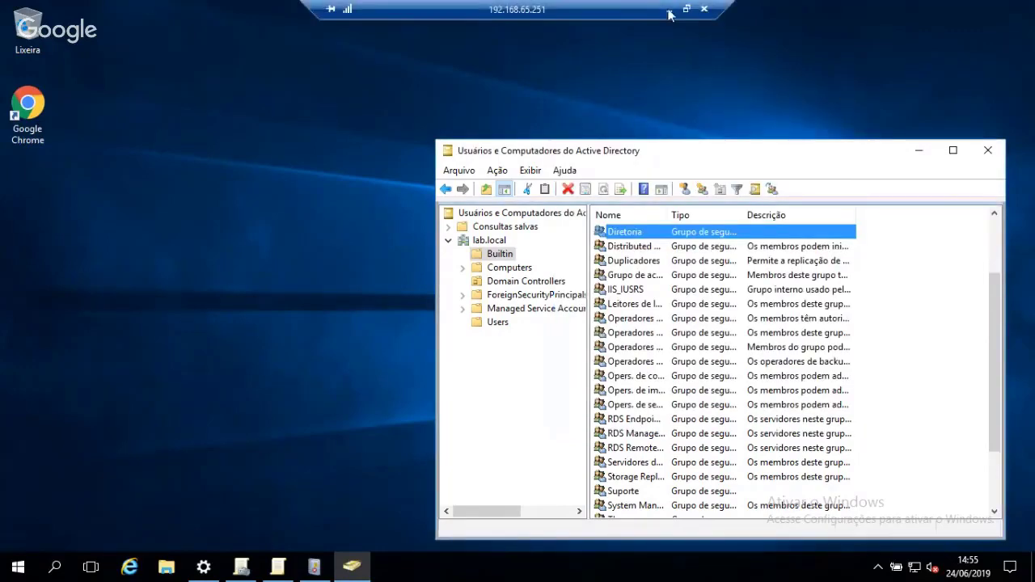
left_click(675, 12)
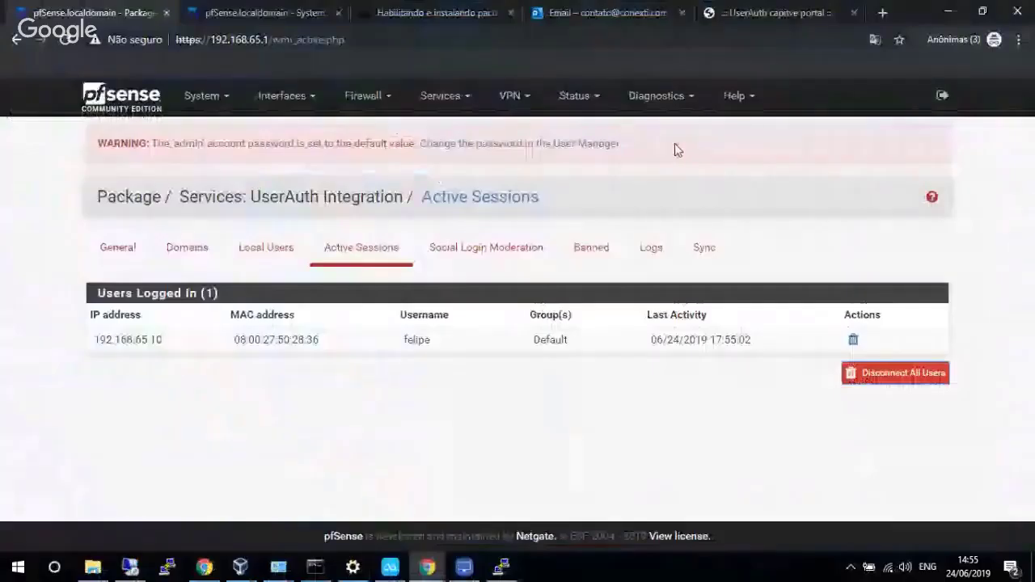
Disconnect the user's session, then clear UserAuth cache data under the General advanced options.
left_click(853, 339)
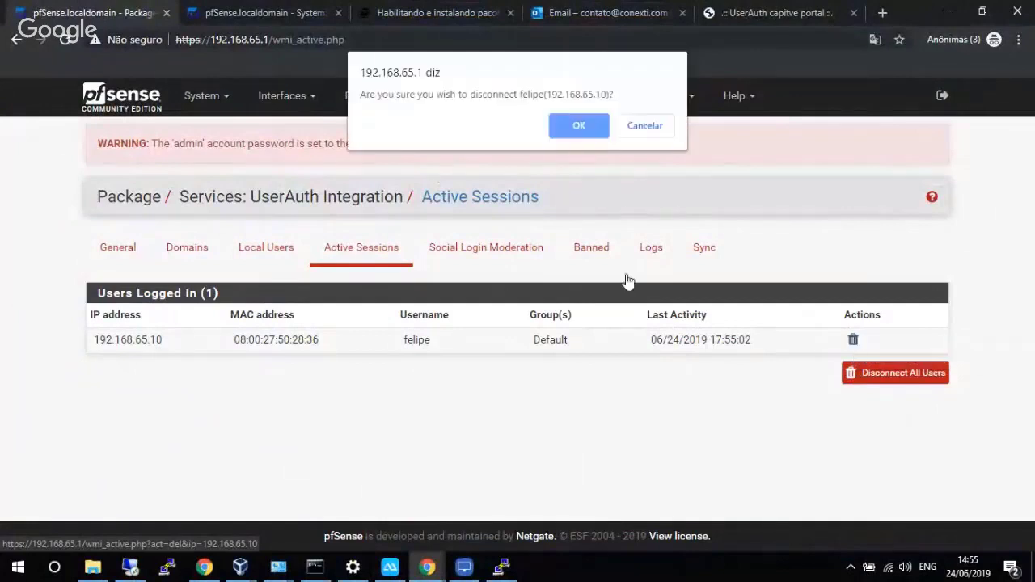
left_click(579, 127)
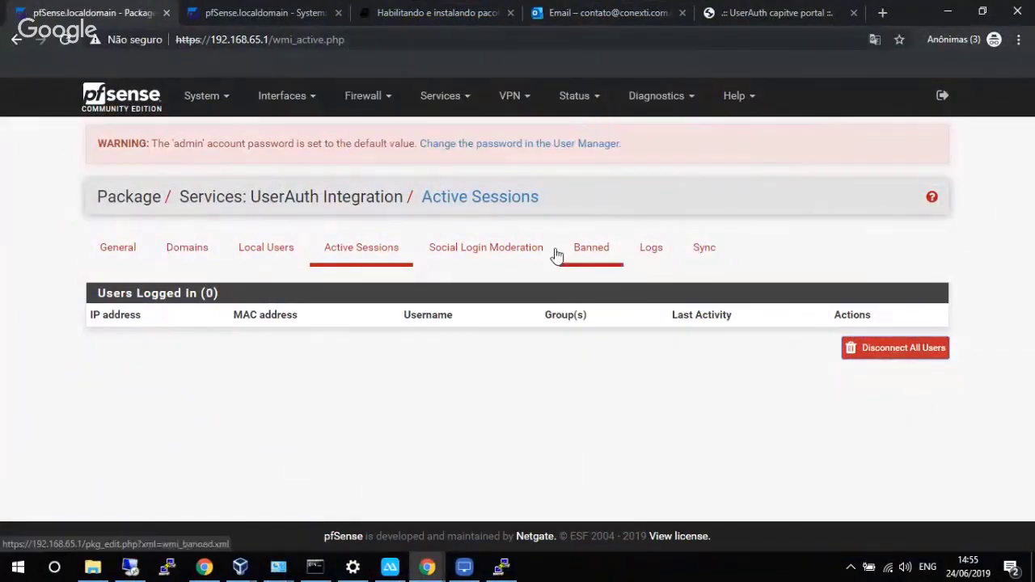
left_click(121, 258)
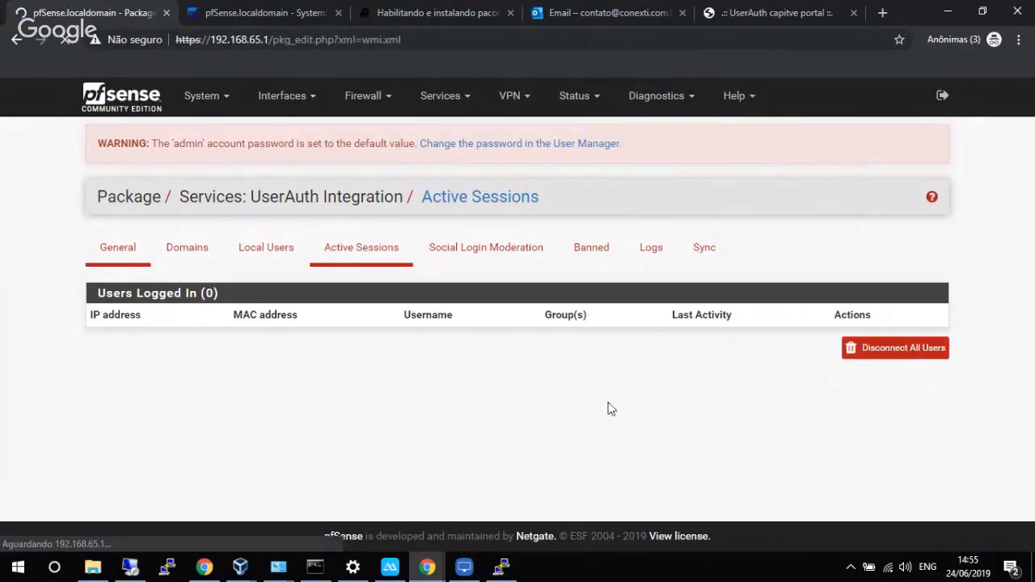
left_click_drag(1029, 214, 1002, 531)
left_click(356, 479)
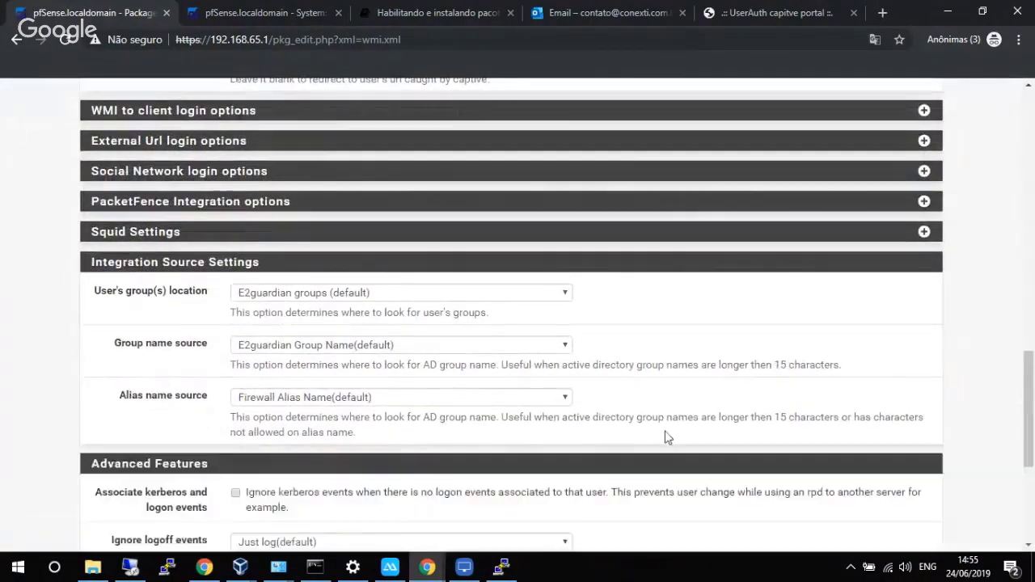
left_click(1029, 348)
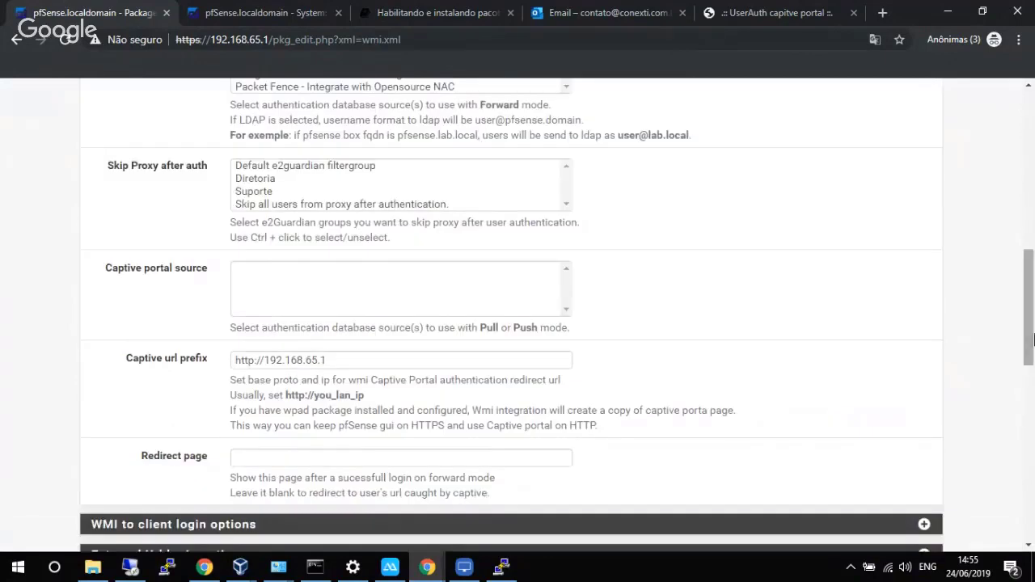
left_click_drag(1030, 335, 1015, 522)
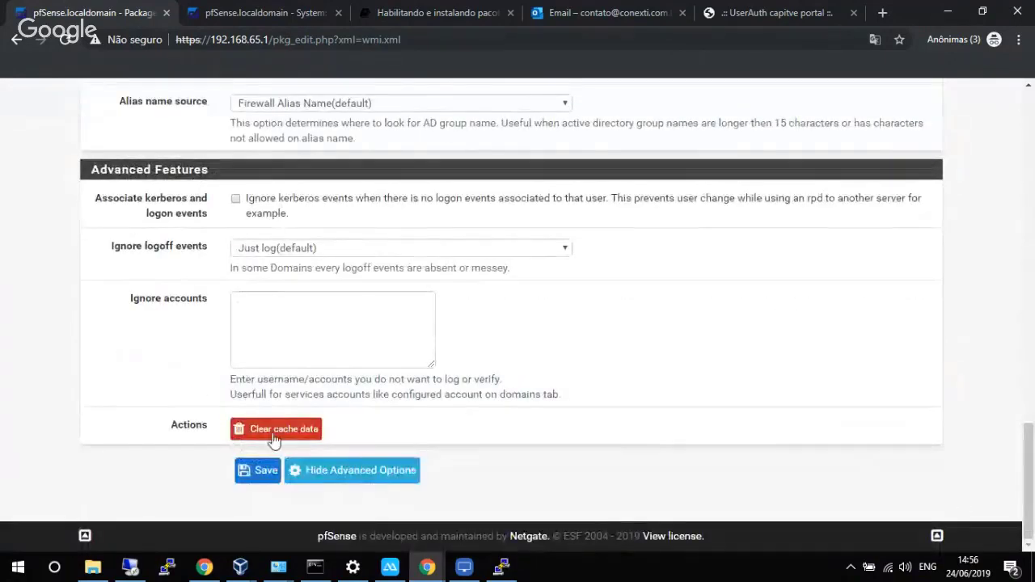
left_click(272, 437)
left_click(577, 126)
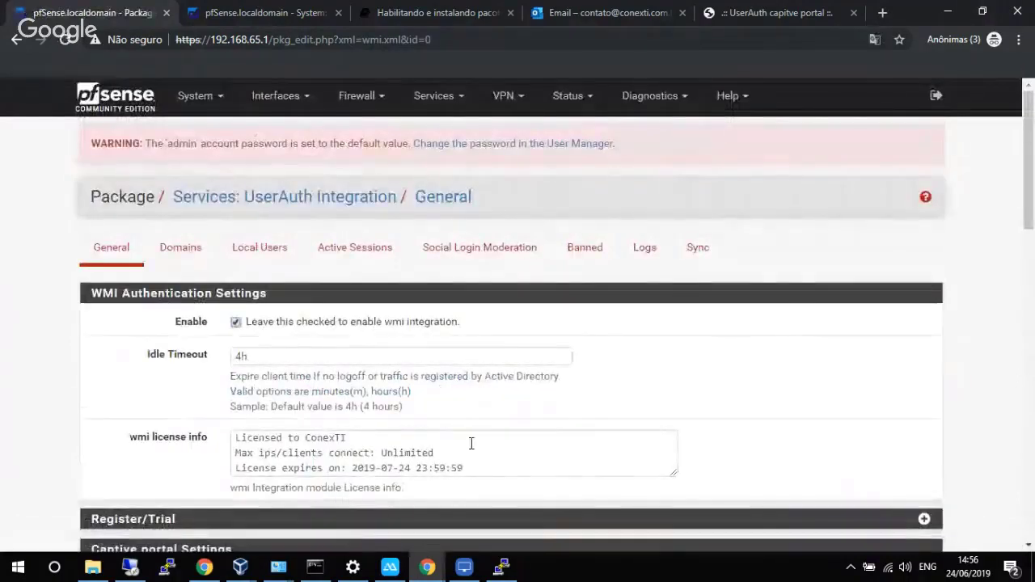
Return to the active sessions list and bring the Windows 10 VM forward.
left_click(335, 256)
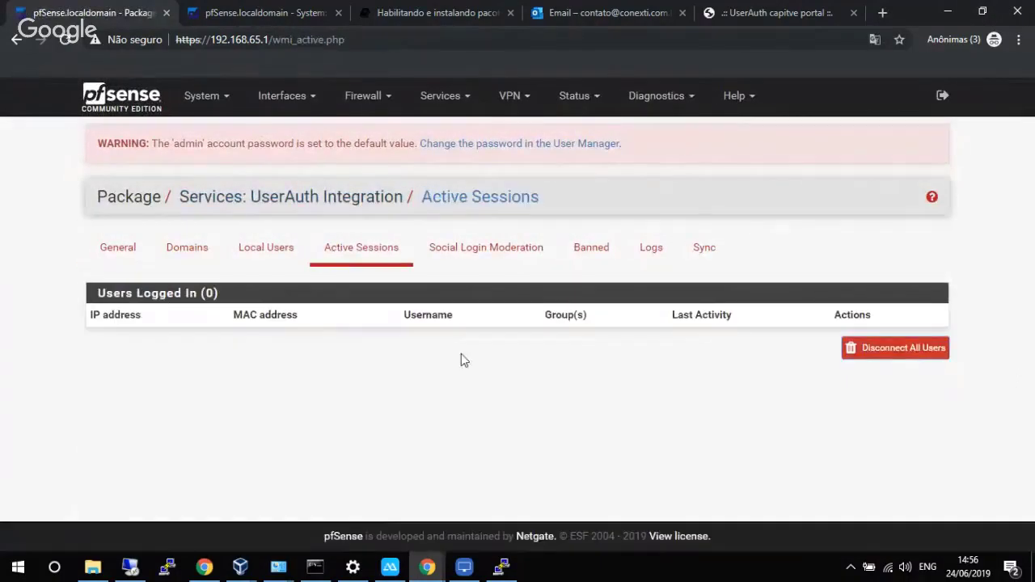
mouse_move(242, 566)
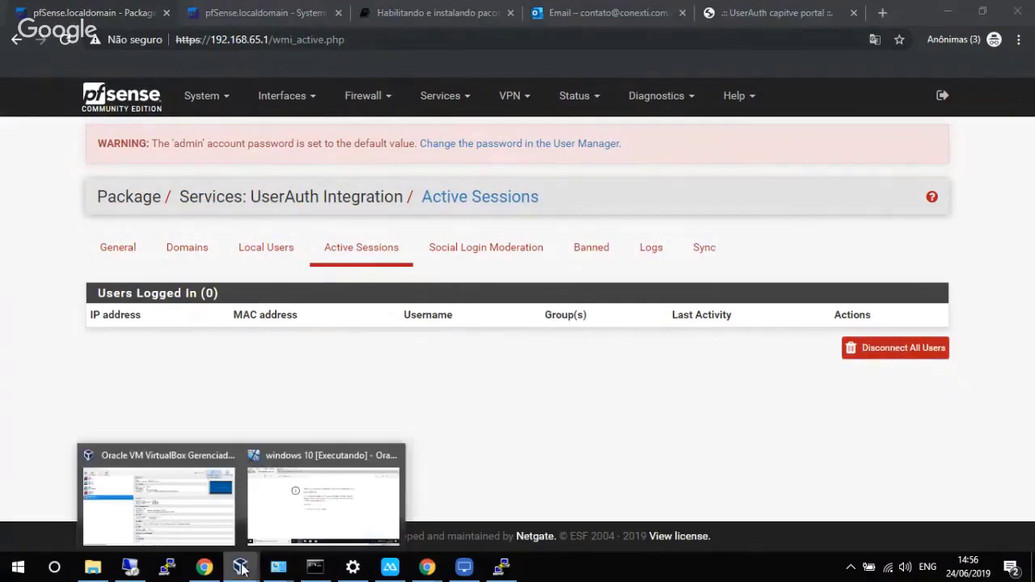
left_click(331, 510)
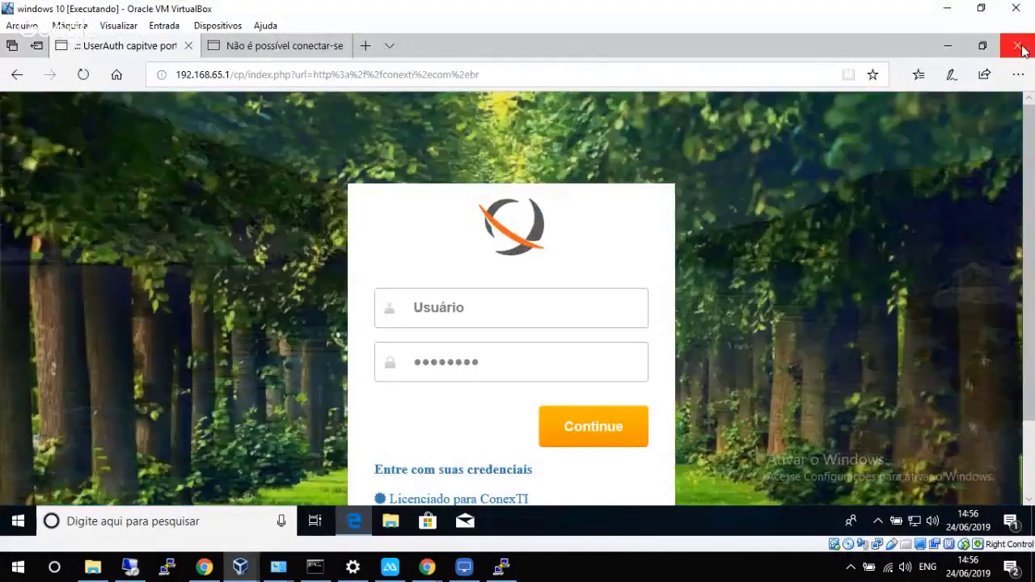
Close Edge with all its tabs in the guest and lock the Windows session.
left_click(1017, 48)
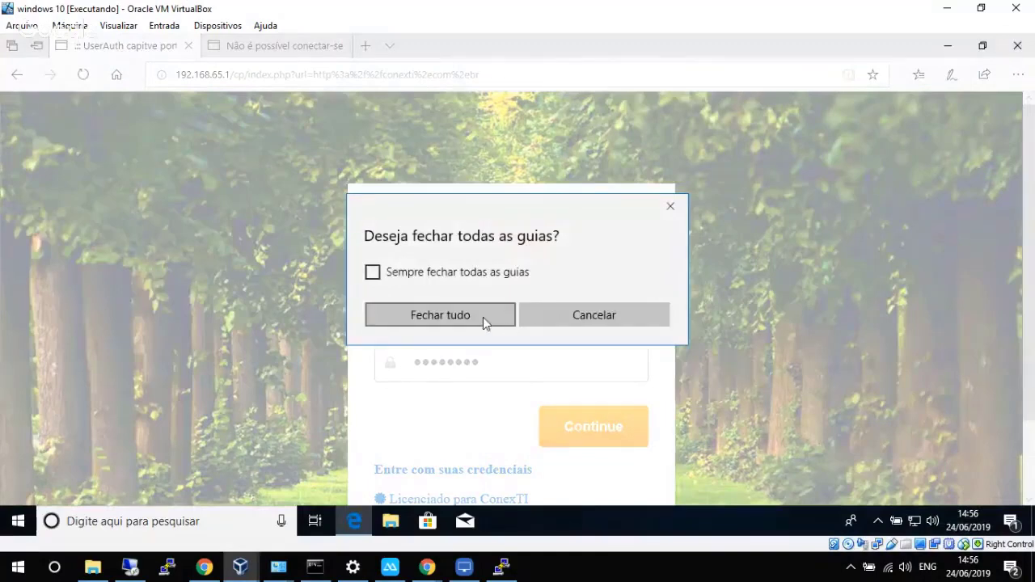
left_click(483, 317)
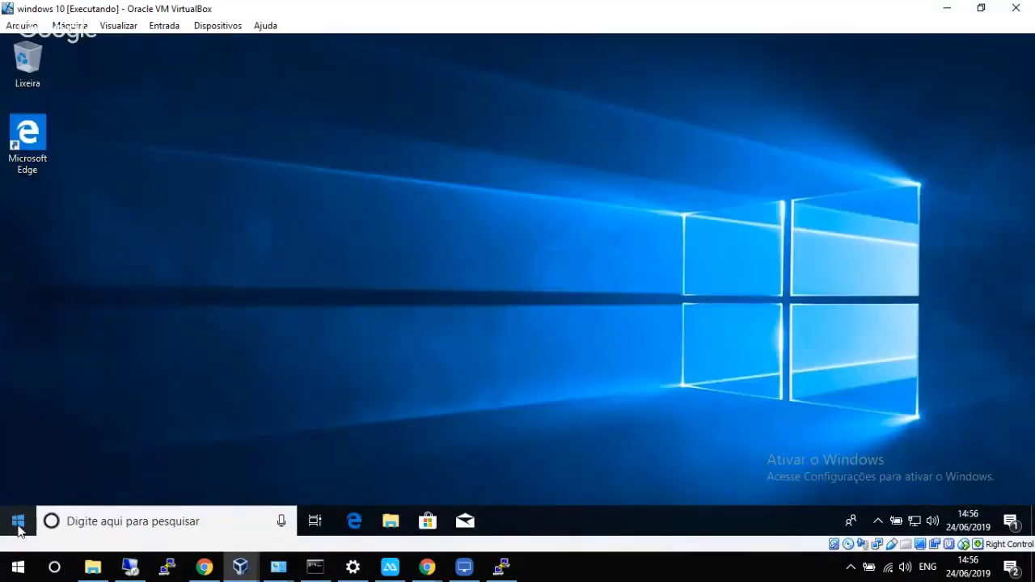
left_click(18, 524)
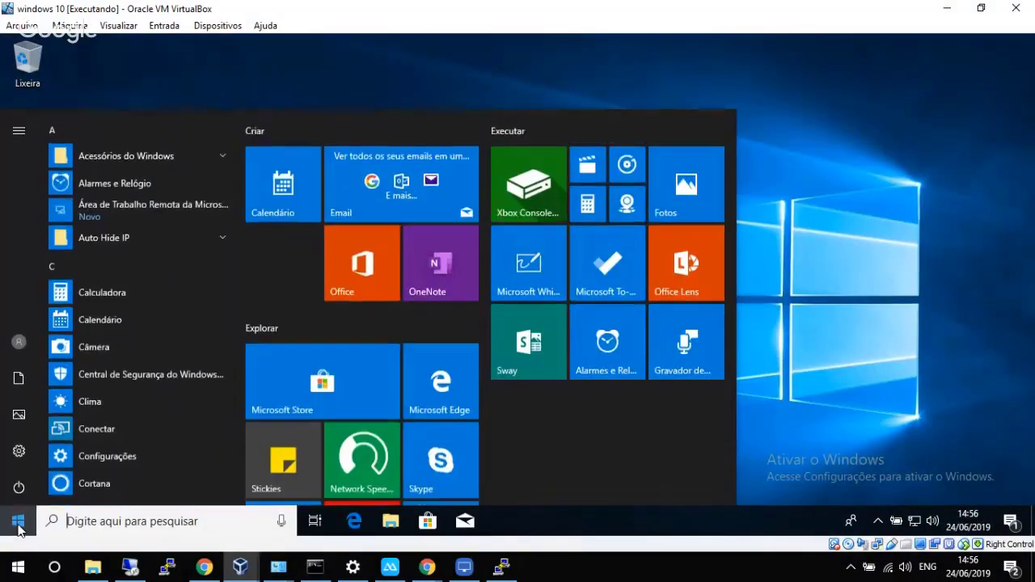
left_click(19, 343)
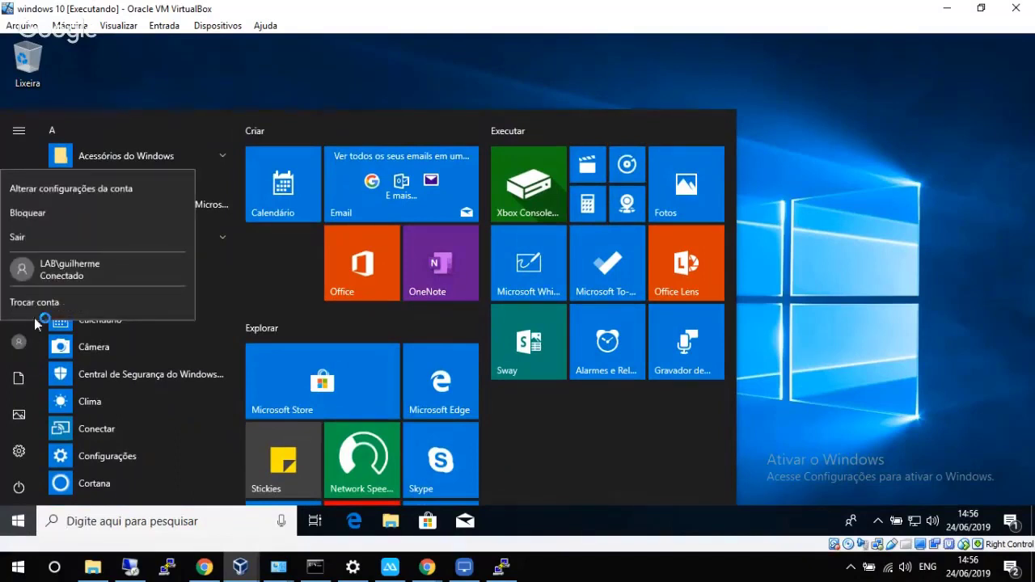
left_click(37, 214)
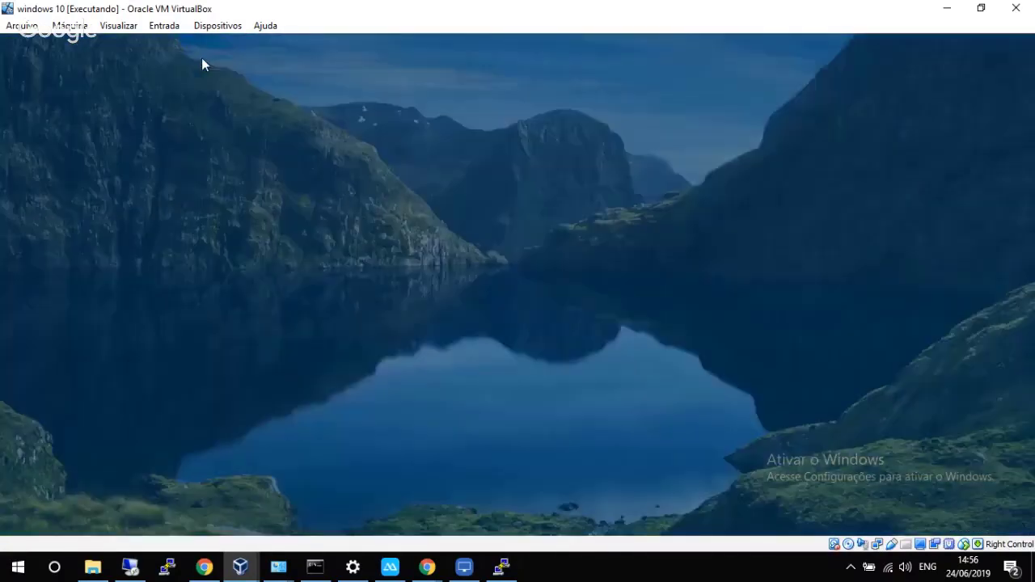
Send Ctrl-Alt-Del through Entrada > Teclado and sign in with the other domain user's password.
left_click(165, 25)
mouse_move(245, 46)
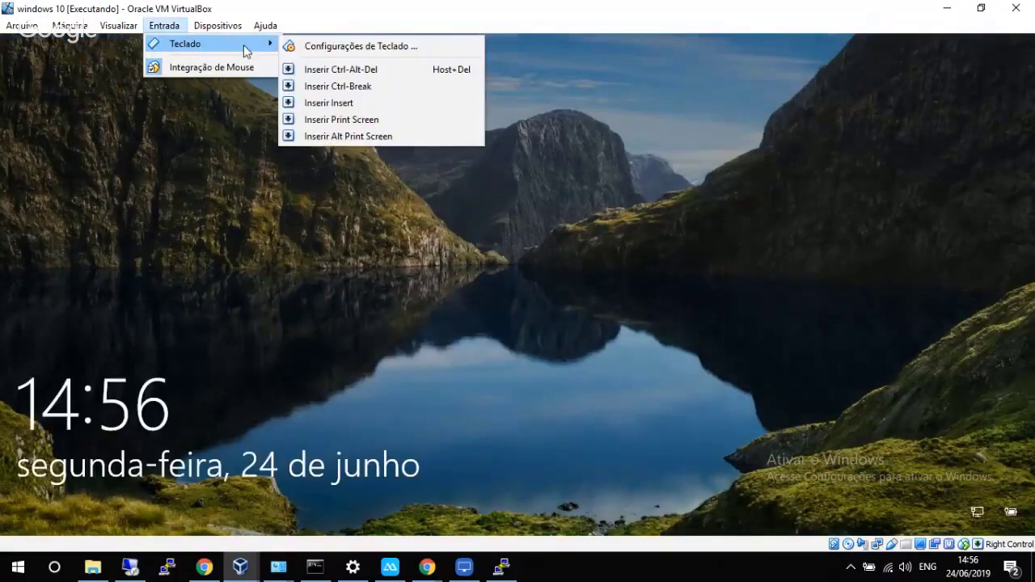
left_click(335, 70)
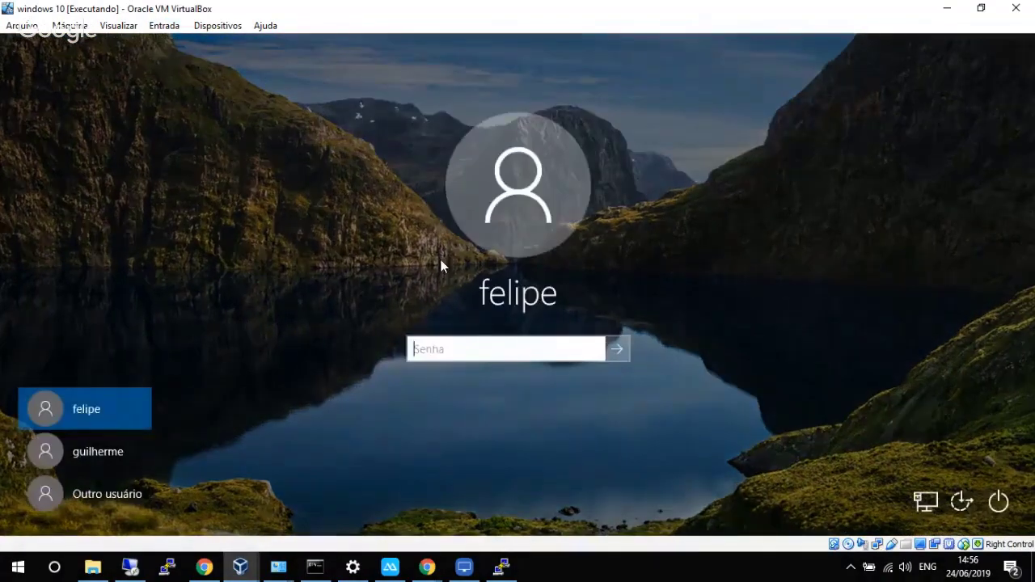
type("***")
key("Return")
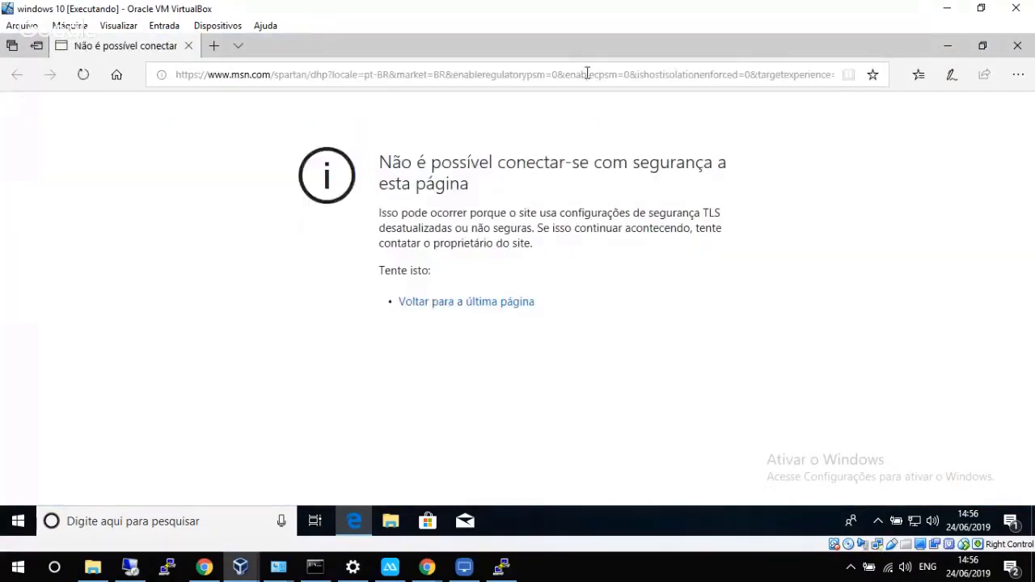
Browse to conexti.com.br and find group Default named on the E2Guardian block page.
left_click(586, 74)
type("conexti.com.br/")
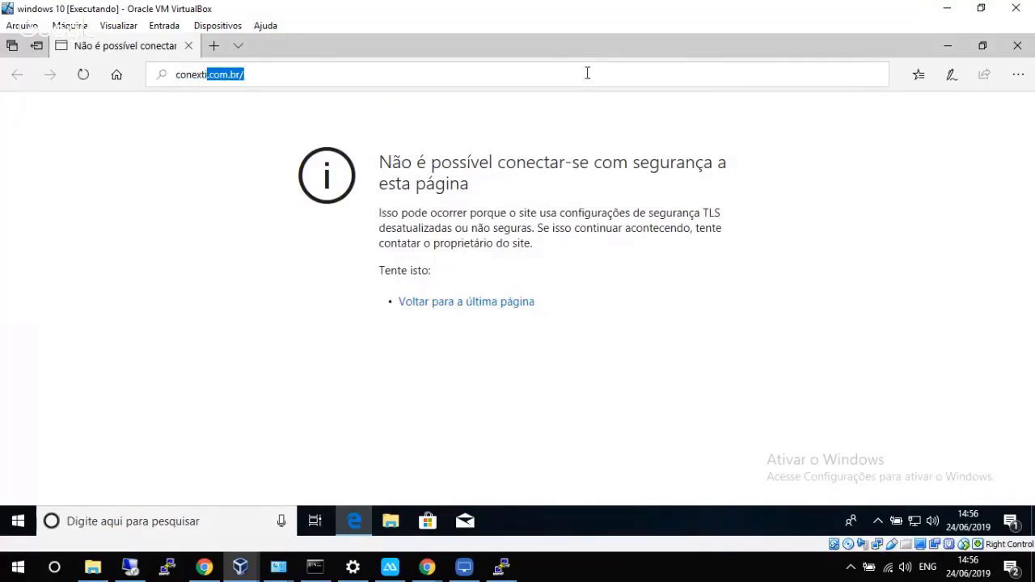
key("Return")
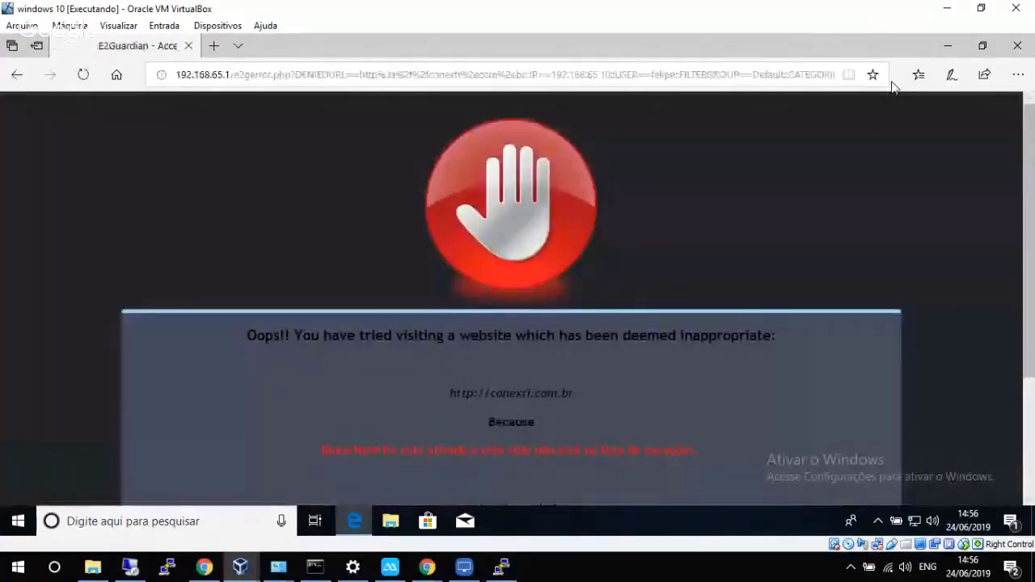
scroll(1024, 249, "down", 2)
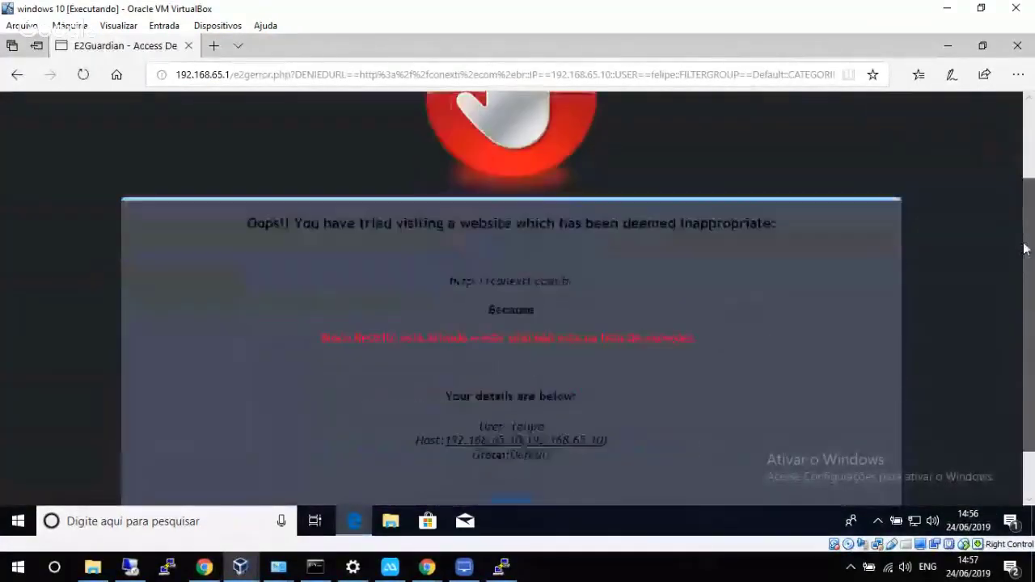
scroll(1024, 249, "down", 1)
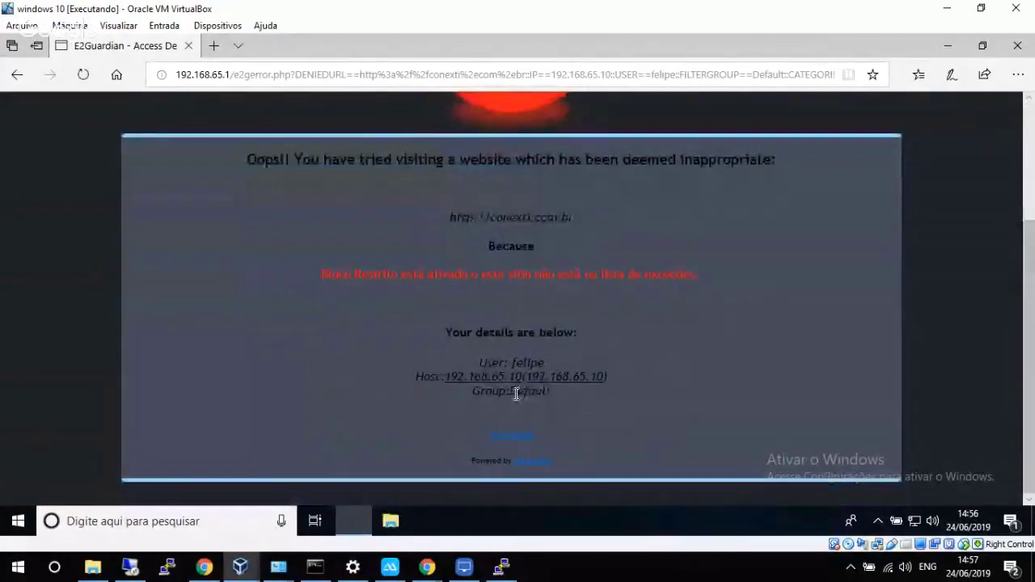
double_click(529, 394)
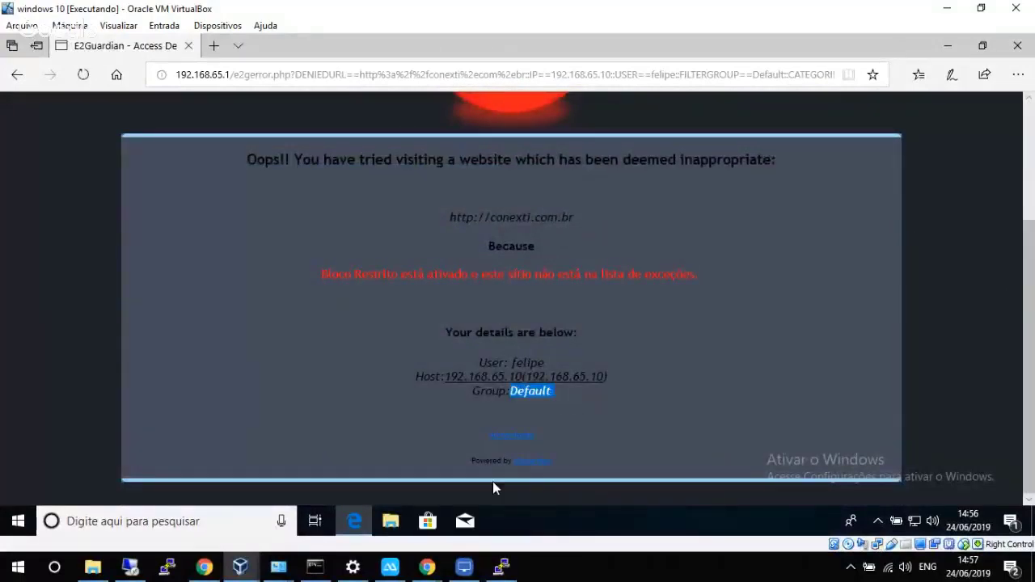
Open Windows settings in the guest, then return to the host's pfSense session list.
left_click(18, 521)
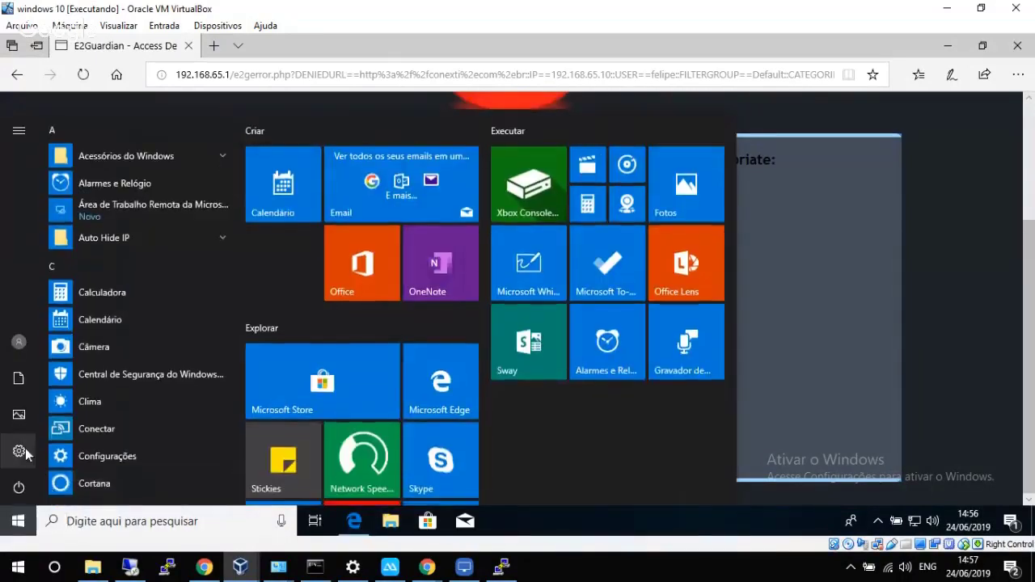
left_click(20, 451)
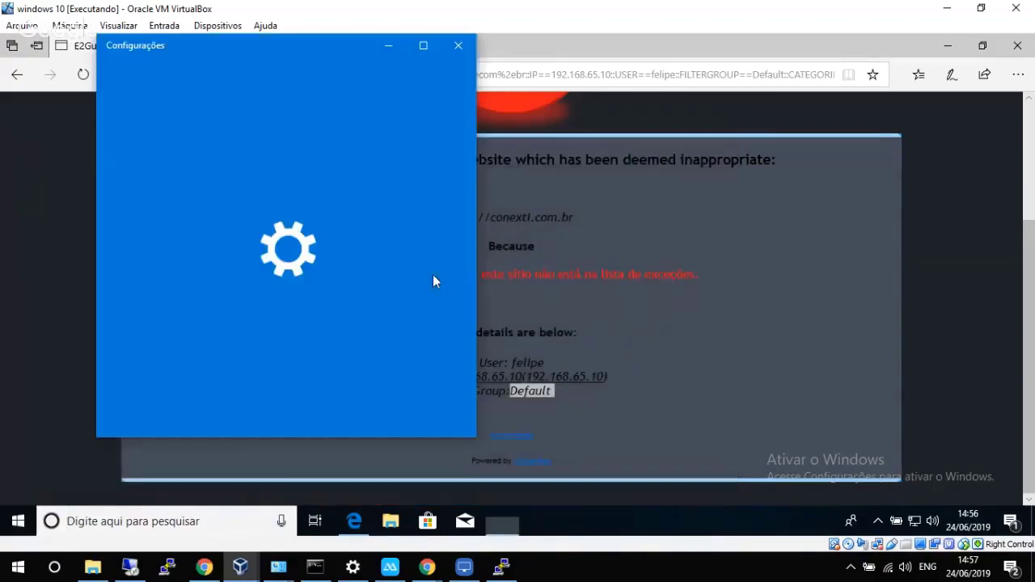
left_click(750, 122)
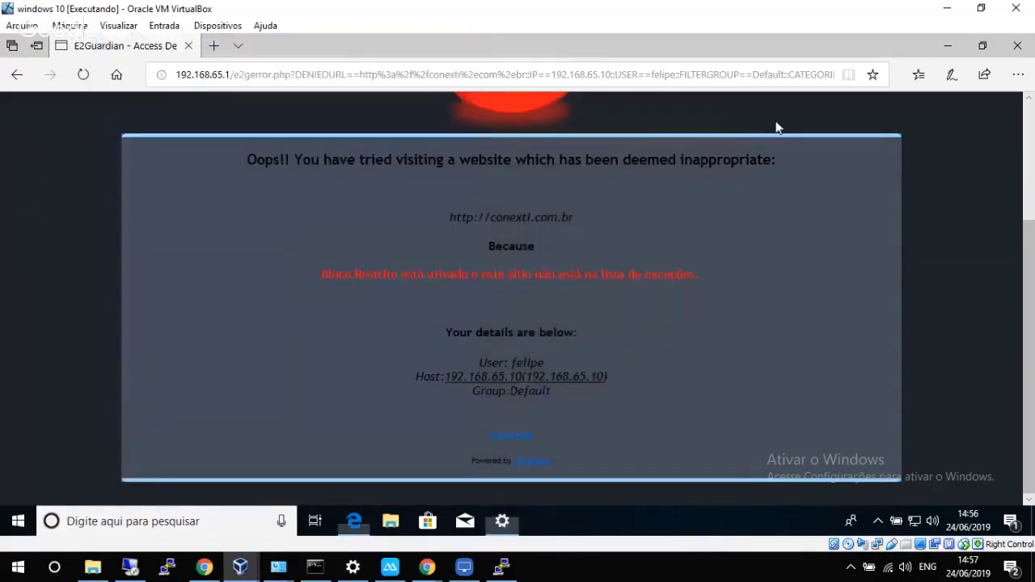
left_click(940, 6)
Reload the active sessions list to show the Default-group user, then go to General settings.
left_click(364, 250)
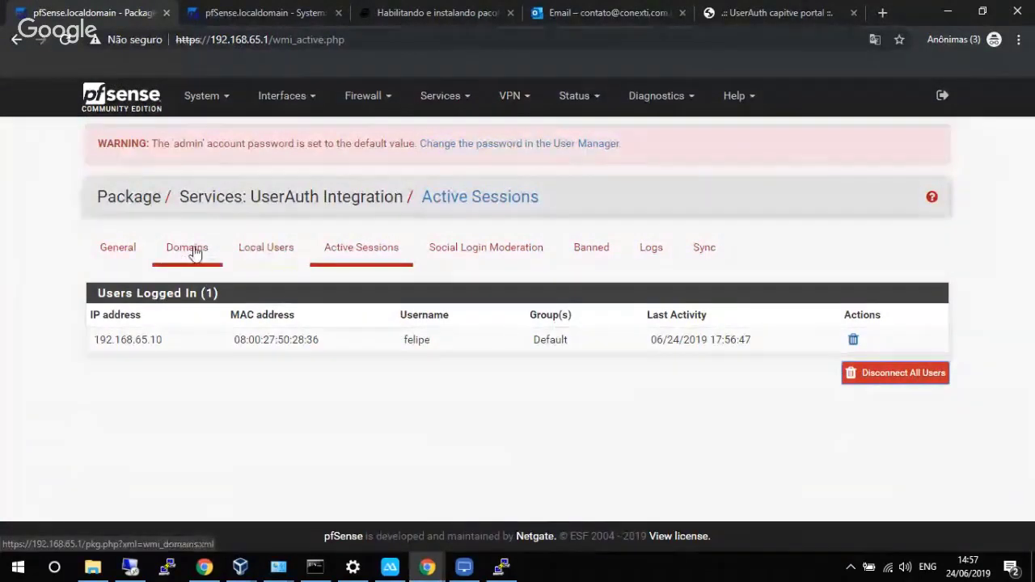
left_click(121, 252)
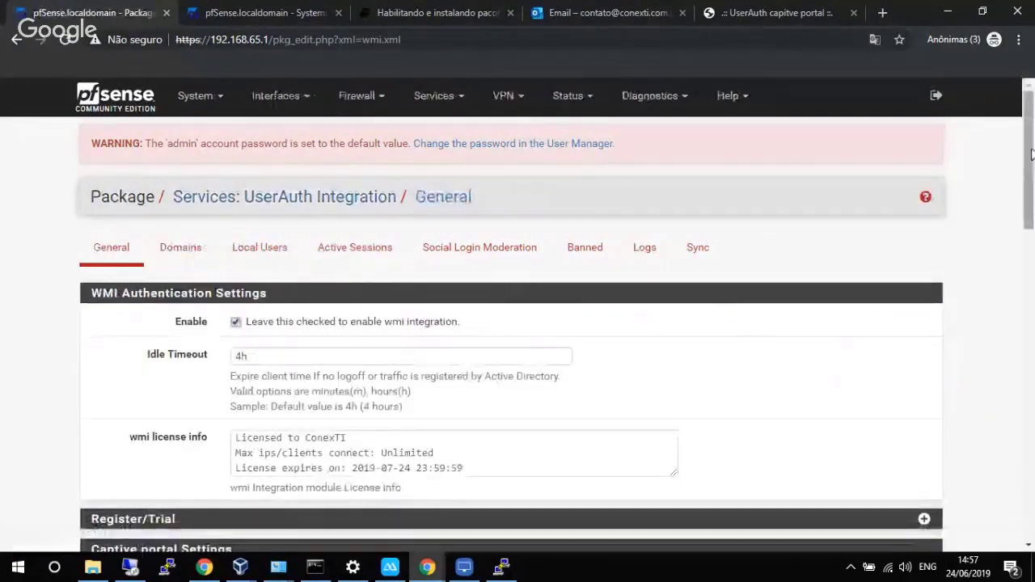
Set User's group(s) location to Active Directory groups and save the UserAuth settings.
left_click_drag(1030, 153, 1029, 456)
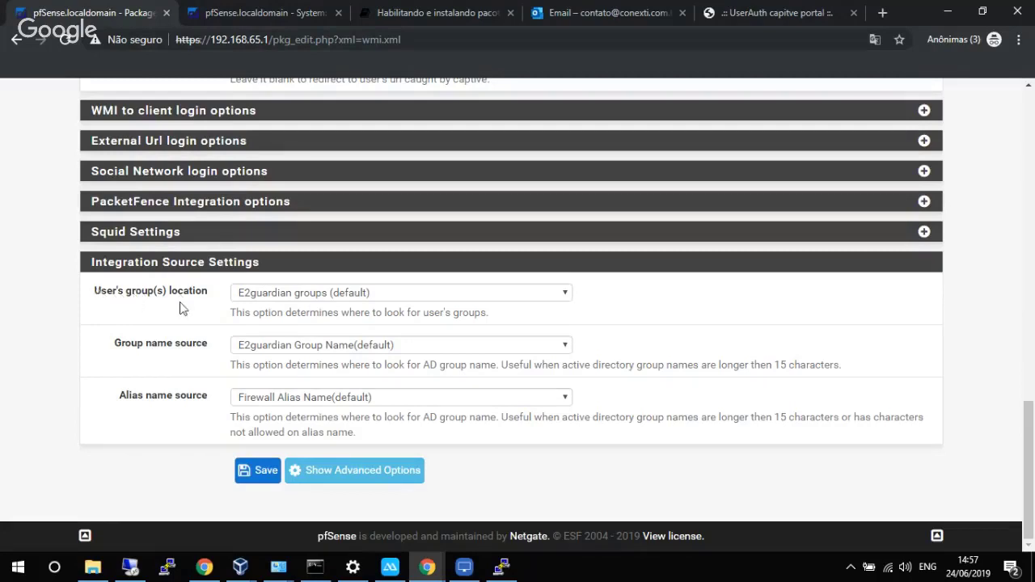
left_click(260, 299)
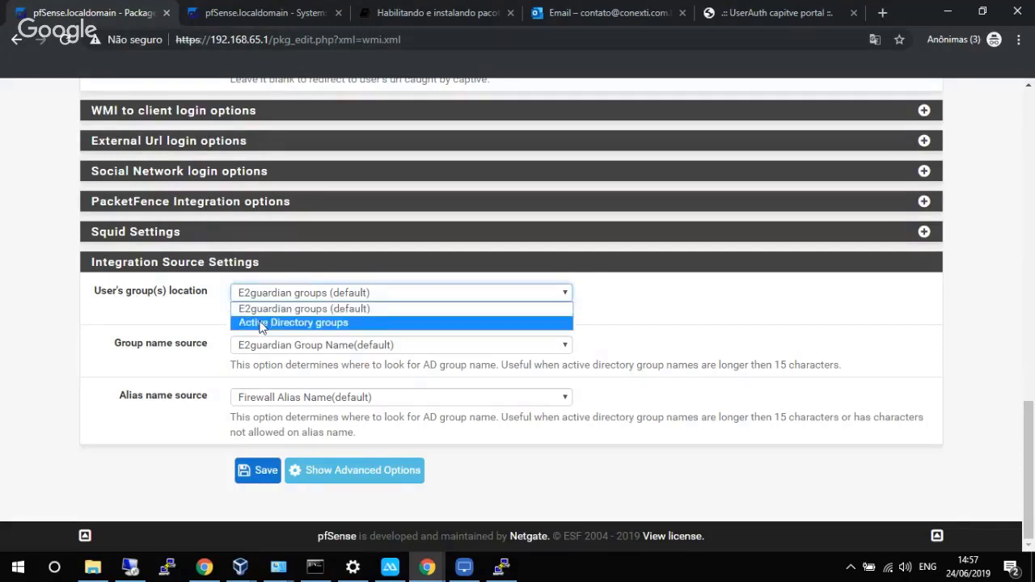
left_click(260, 323)
left_click(260, 468)
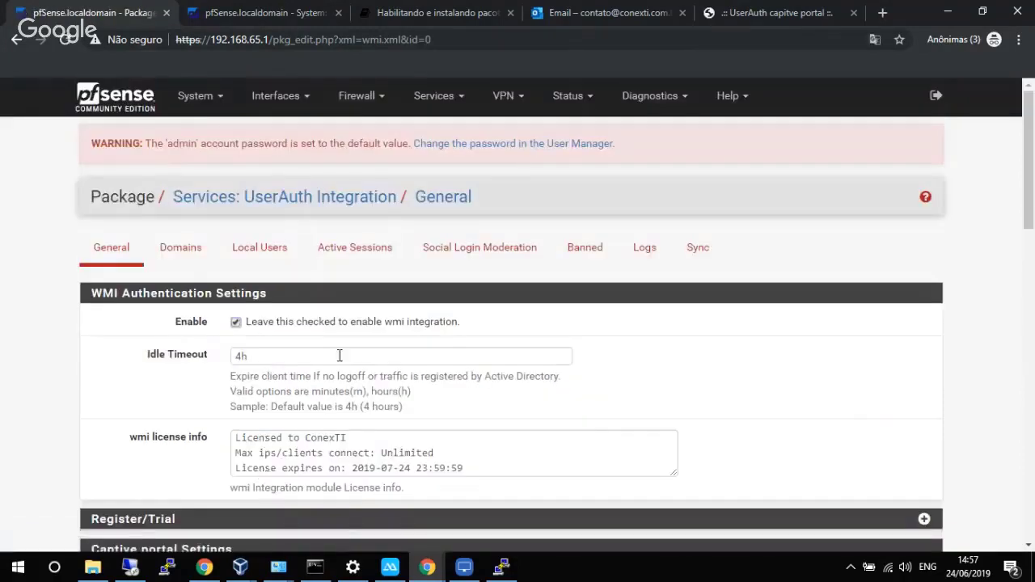
Disconnect the 192.168.65.10 session twice until Users Logged In shows 0.
left_click(363, 249)
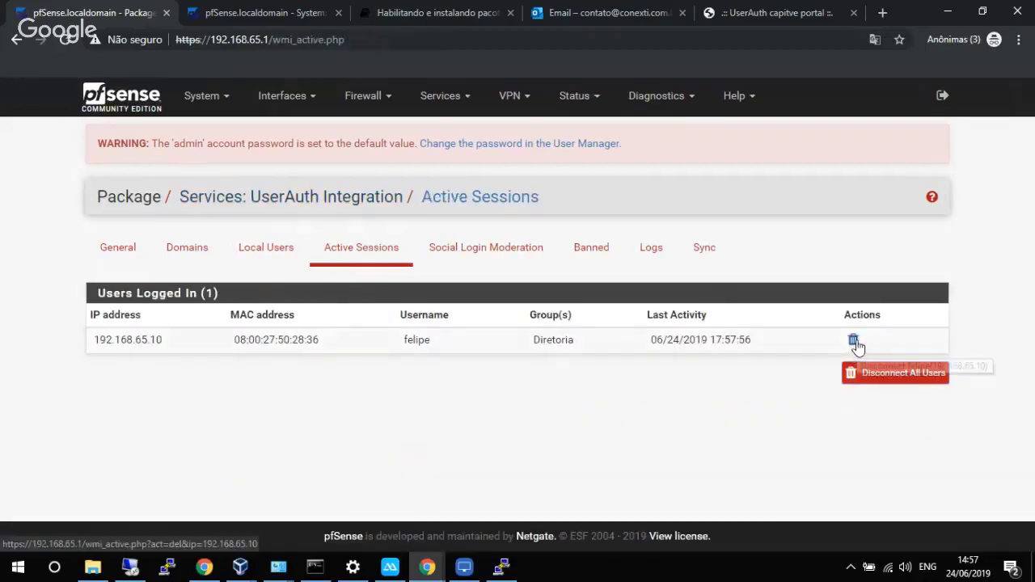
left_click(854, 341)
left_click(578, 123)
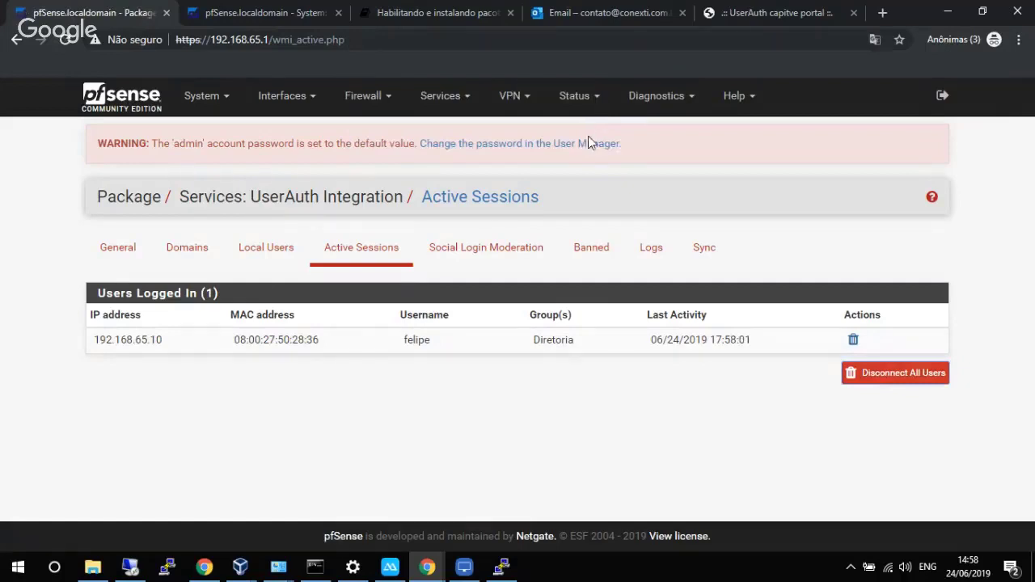
left_click(394, 257)
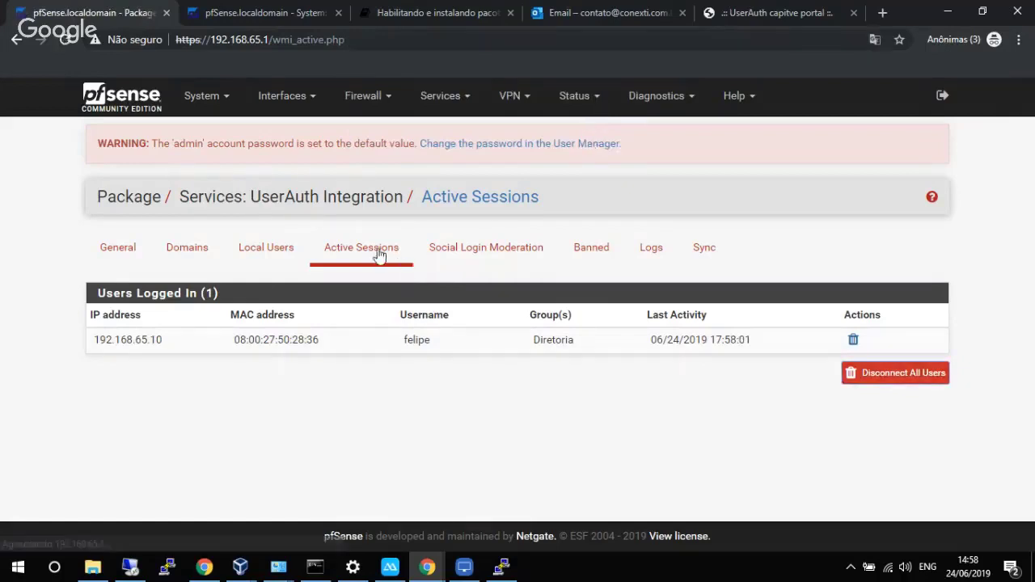
left_click(852, 339)
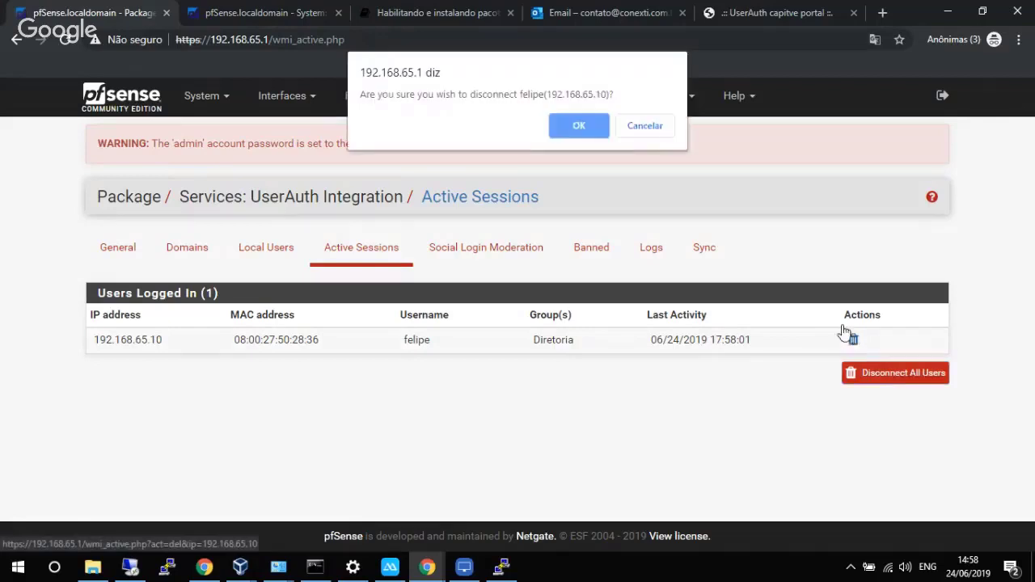
left_click(574, 121)
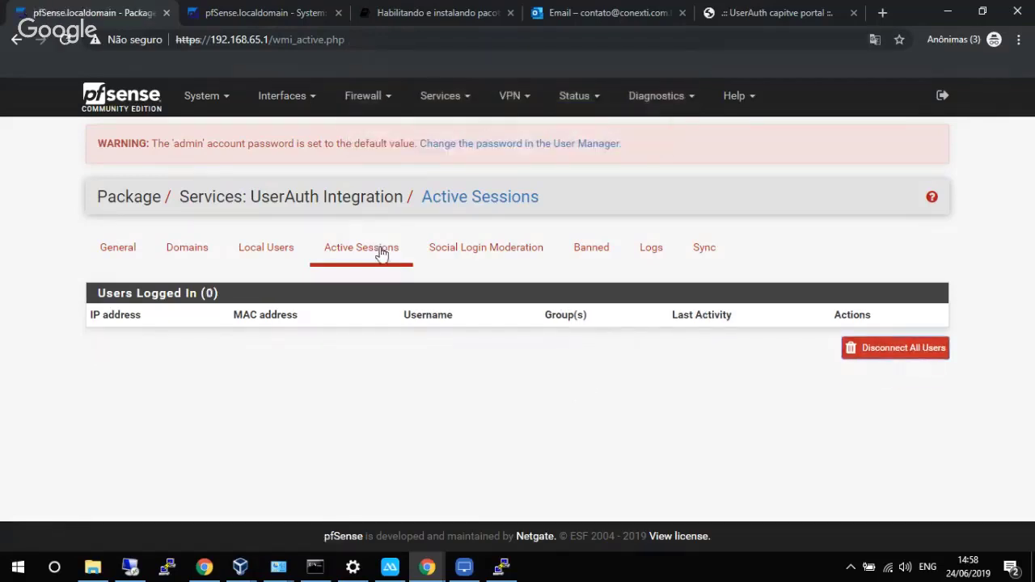
left_click(237, 574)
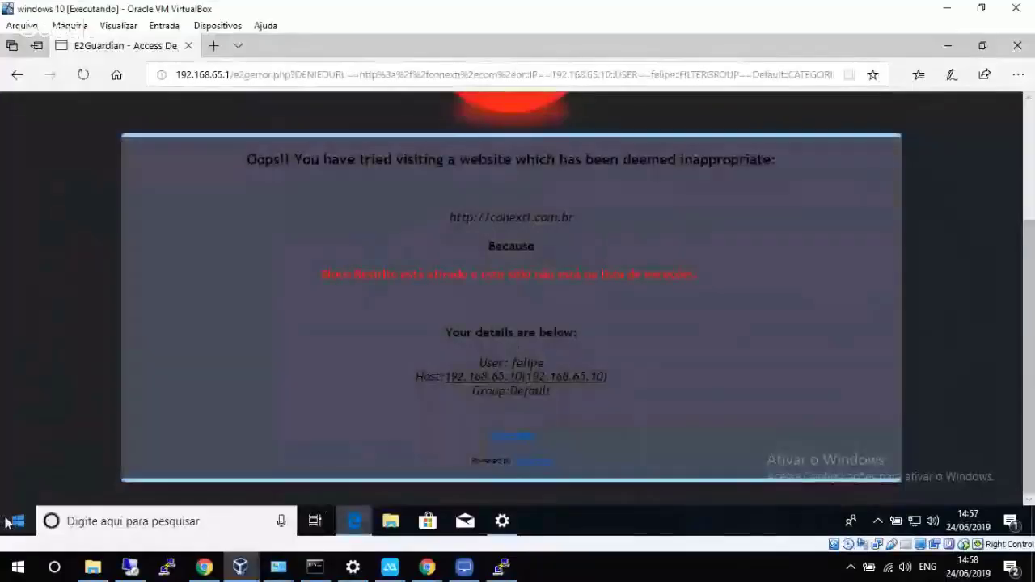
Lock the guest Windows session and sign back in with the user's password.
left_click(18, 521)
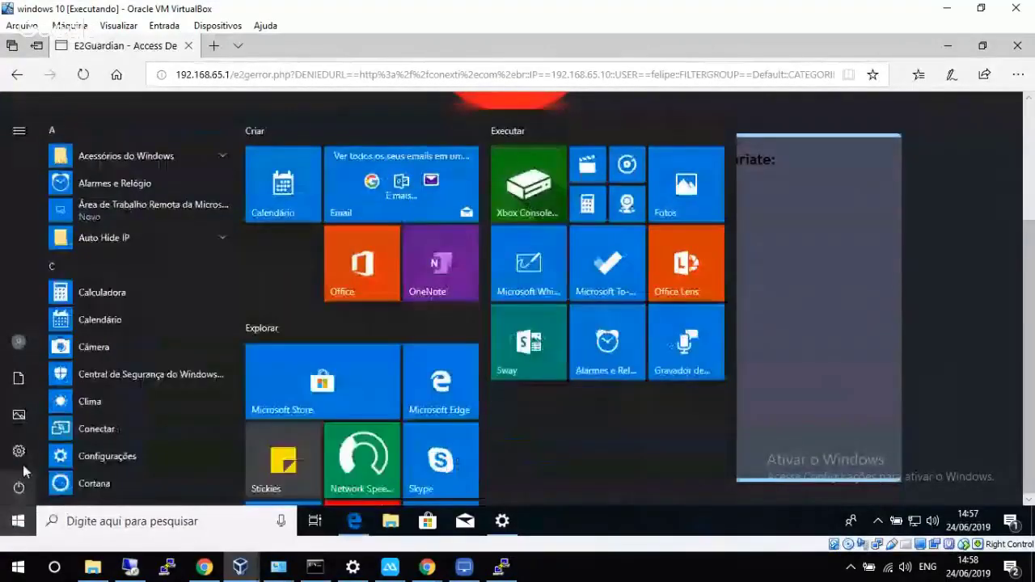
left_click(20, 348)
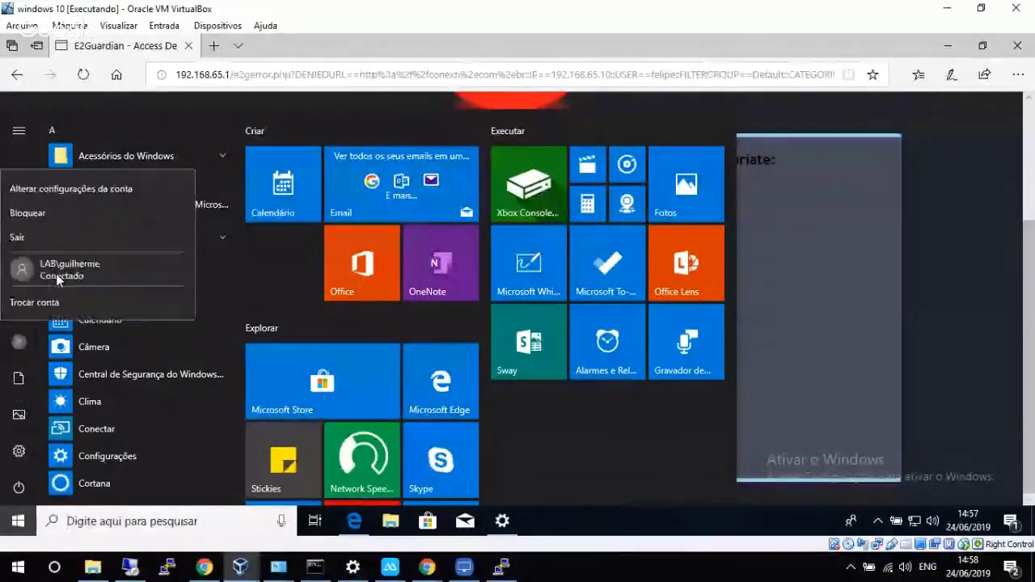
left_click(52, 218)
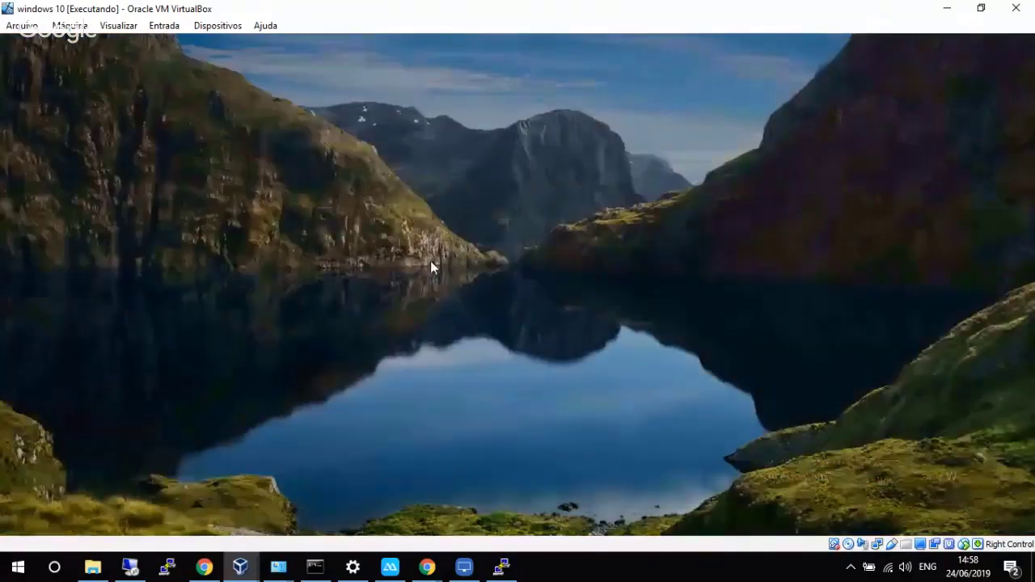
type("••")
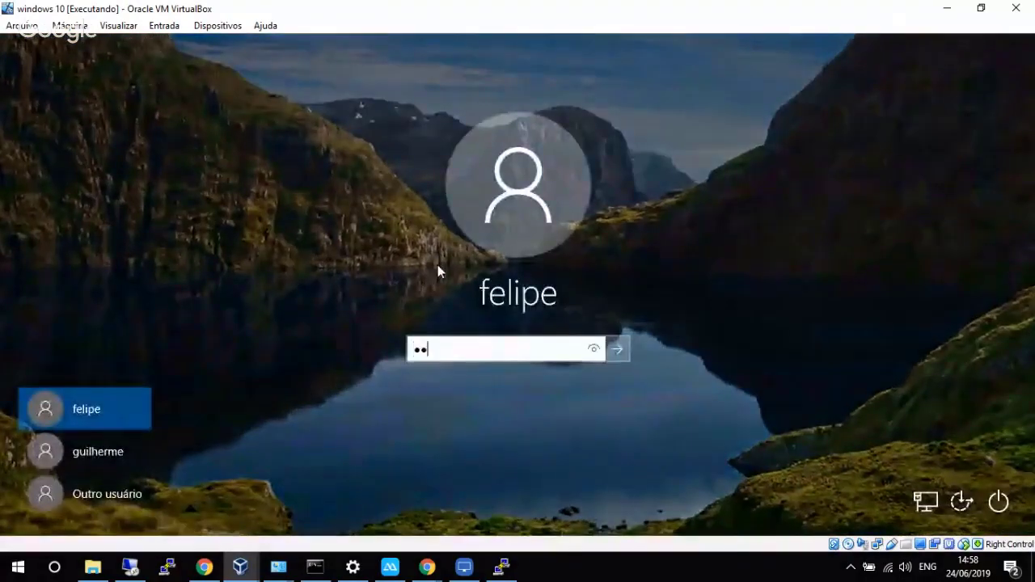
type("•••••••")
key("Return")
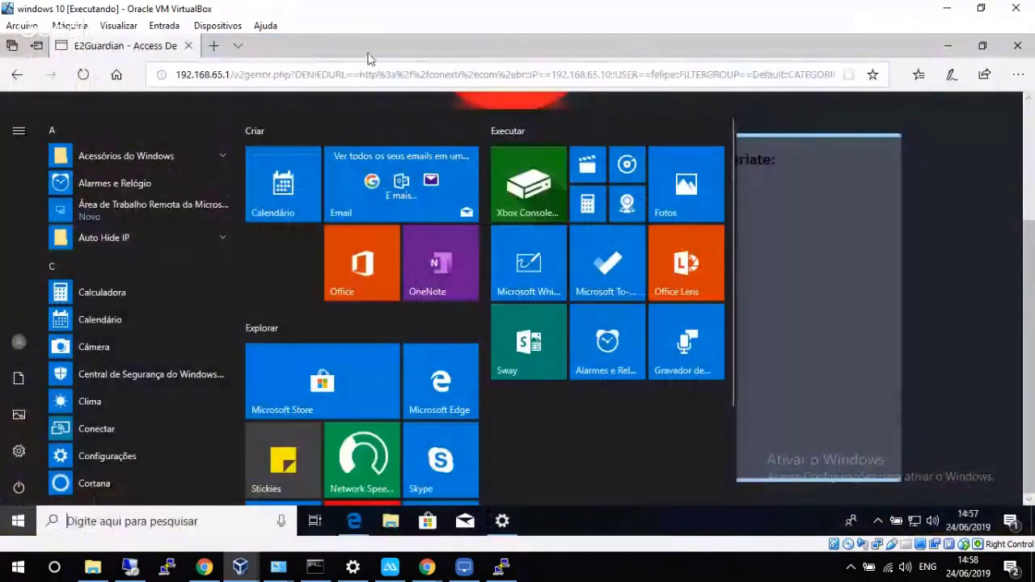
Navigate Edge to conexti.com.br, retrying from the captive portal page.
left_click(374, 73)
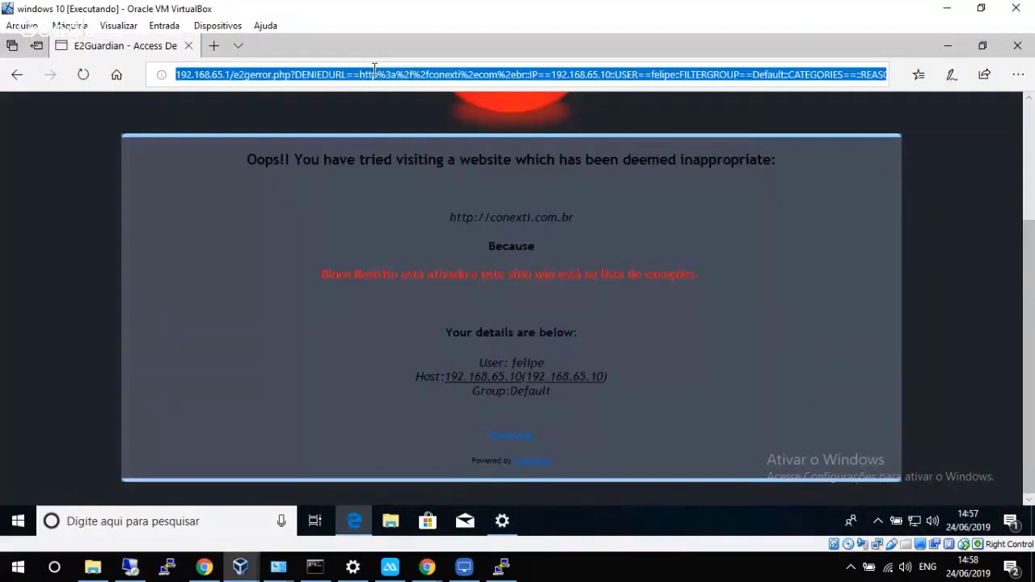
type("conexti%2ecom%2ebr")
key("Return")
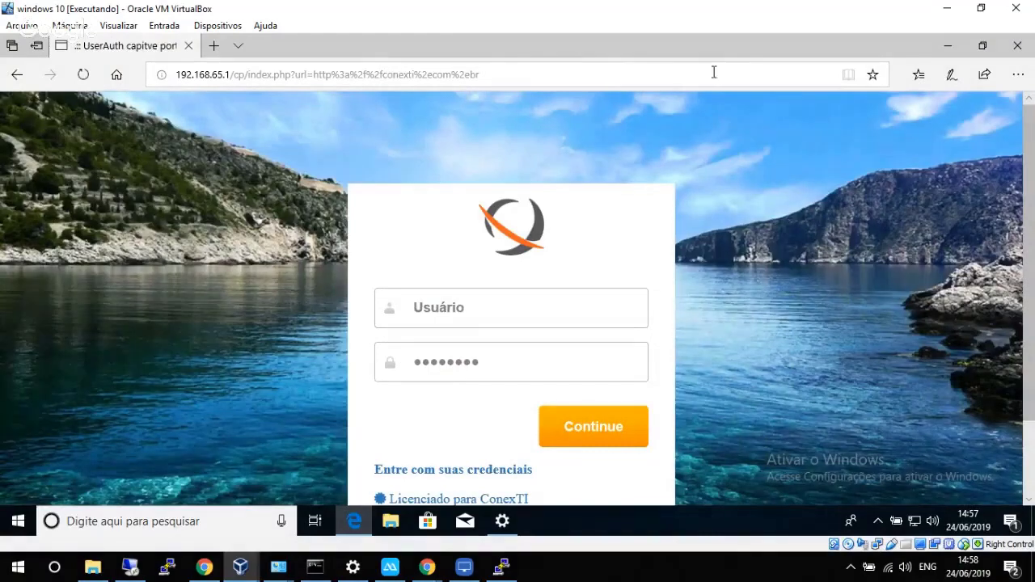
left_click(662, 82)
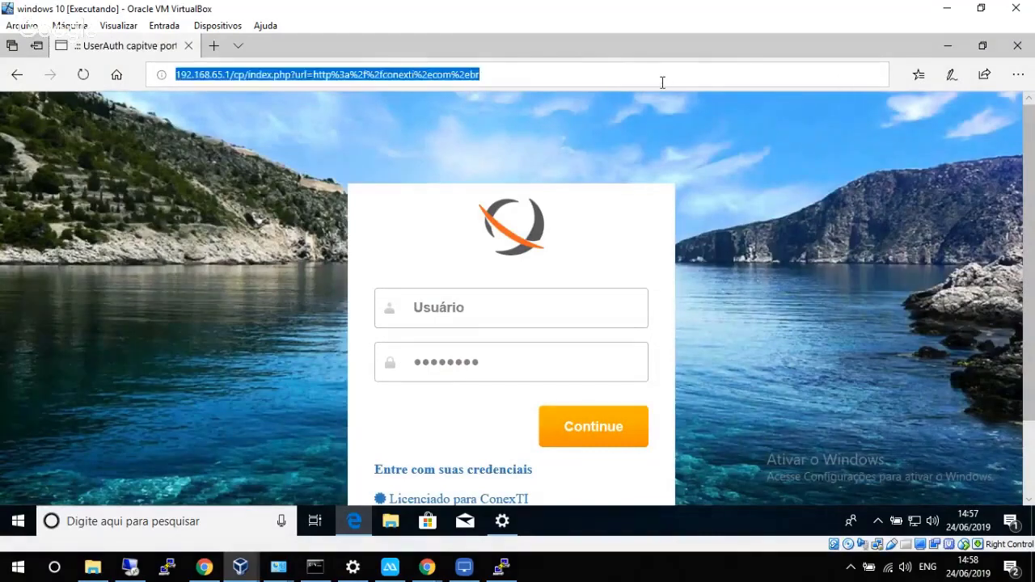
type("conex")
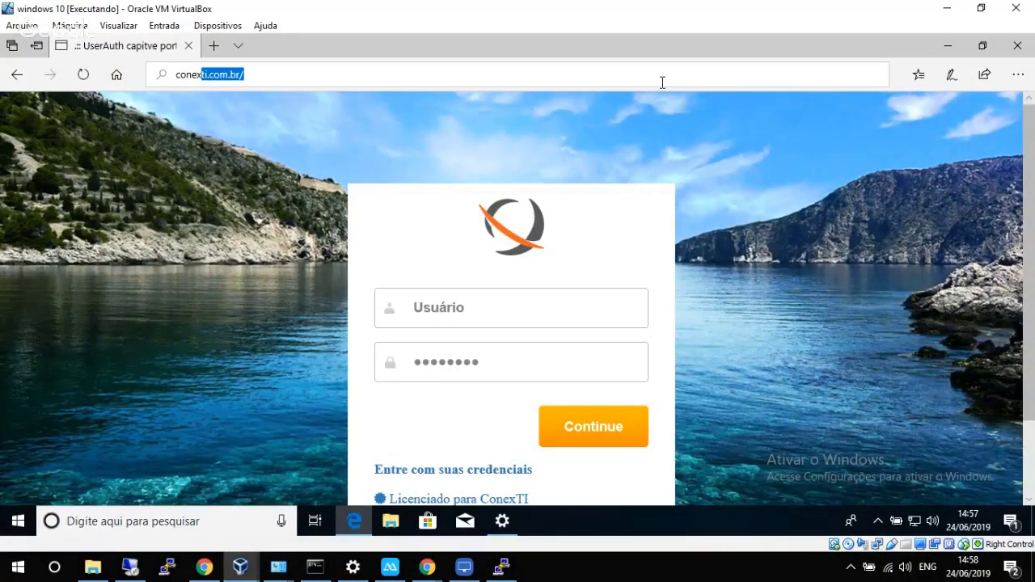
key("Return")
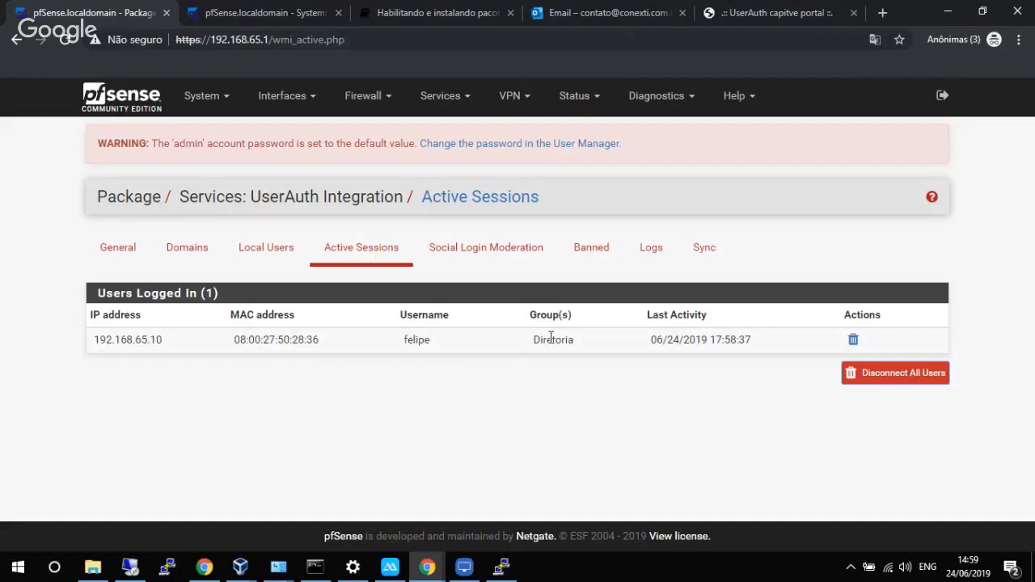
Show the Diretoria table under Diagnostics > Tables, listing its single address 192.168.65.10.
left_click(652, 96)
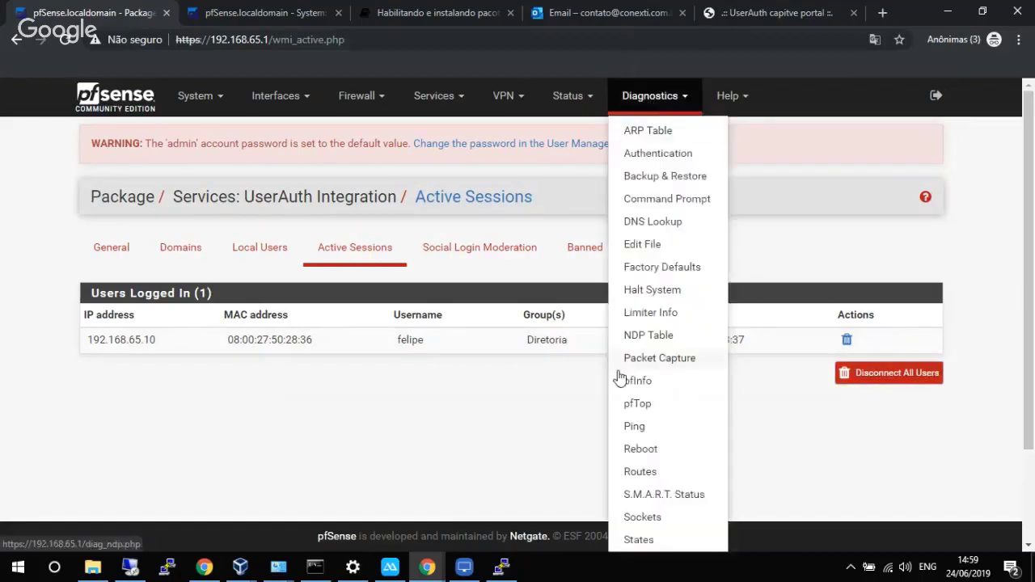
scroll(634, 461, "down", 1)
scroll(638, 472, "down", 2)
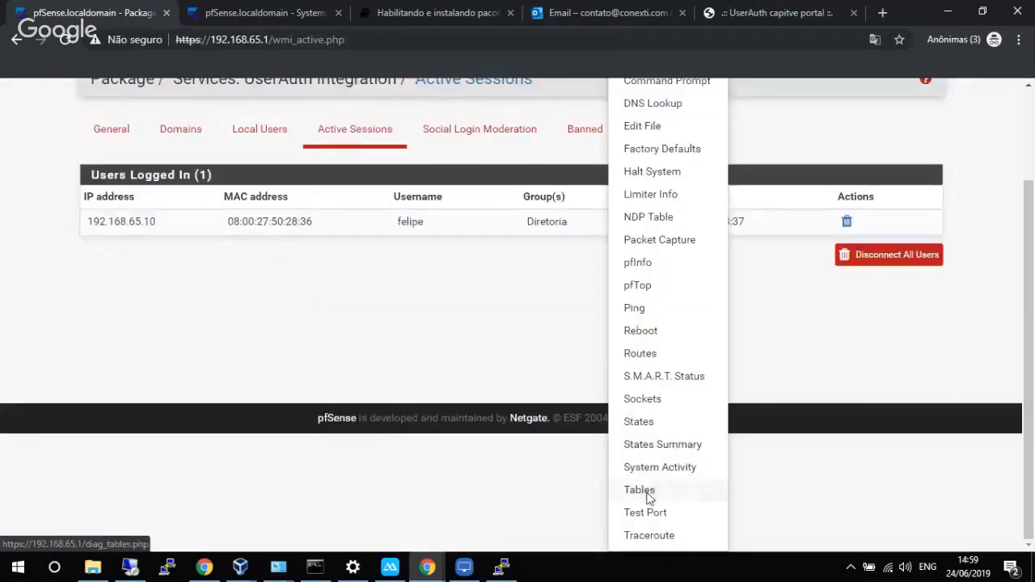
left_click(649, 490)
left_click(347, 273)
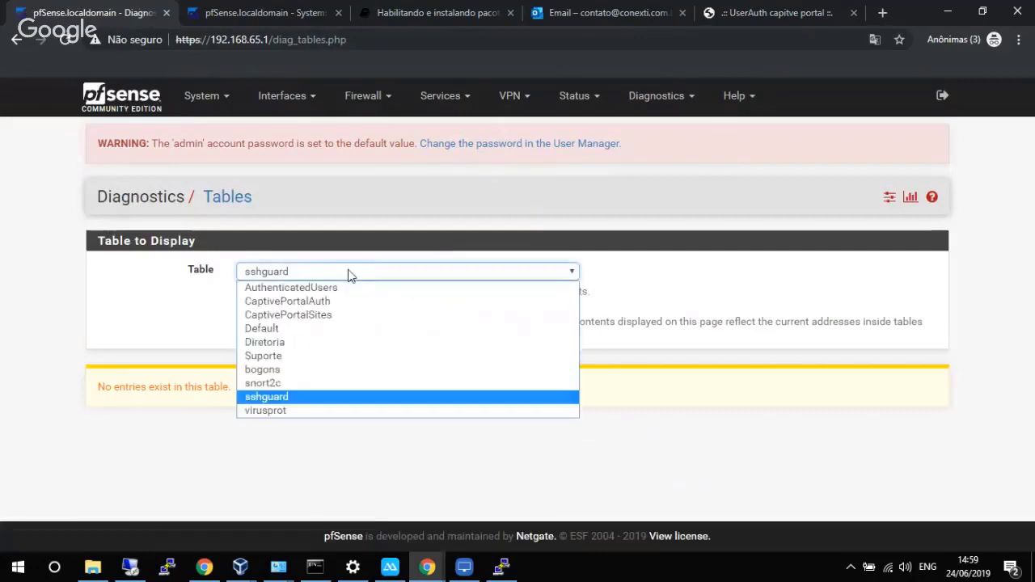
left_click(296, 349)
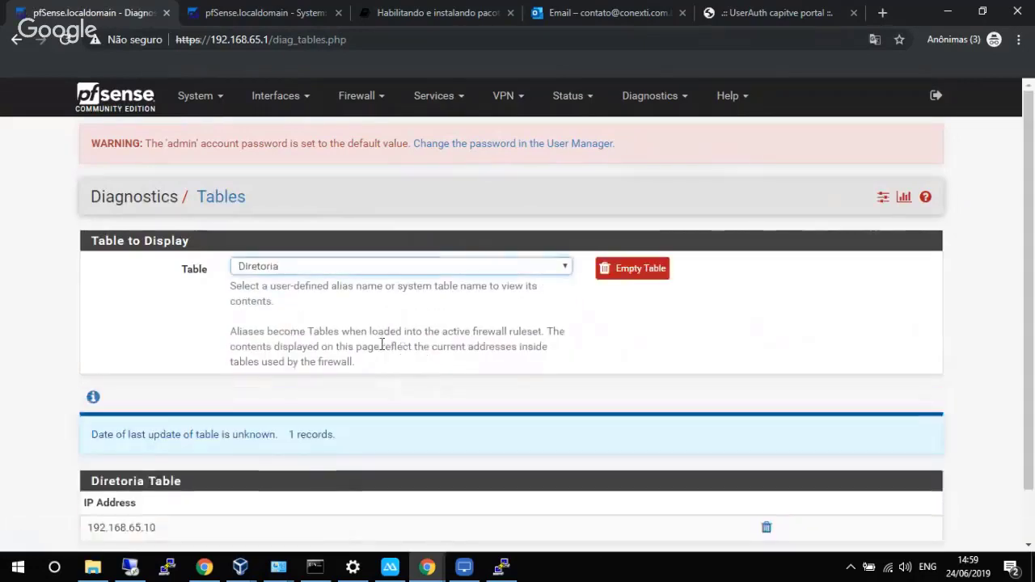
scroll(240, 392, "down", 1)
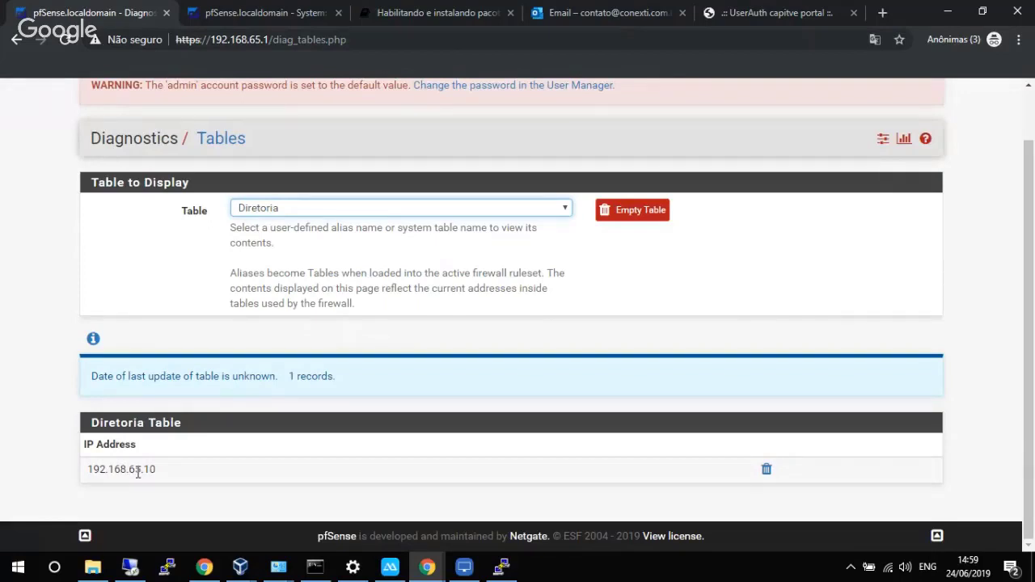
scroll(236, 433, "up", 1)
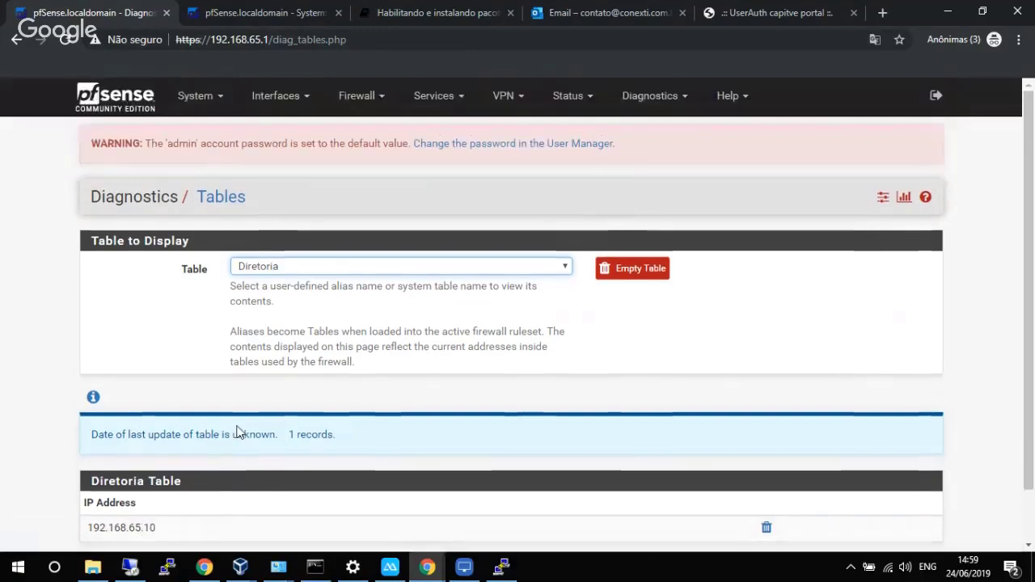
left_click(360, 96)
Start a new LAN firewall rule with source set to the Diretoria alias.
left_click(354, 176)
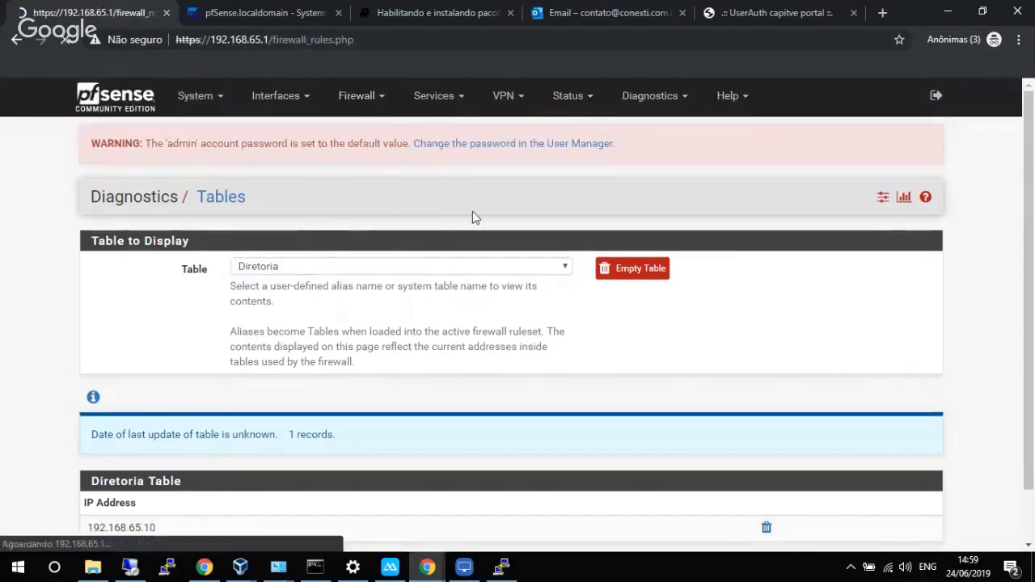
left_click(228, 248)
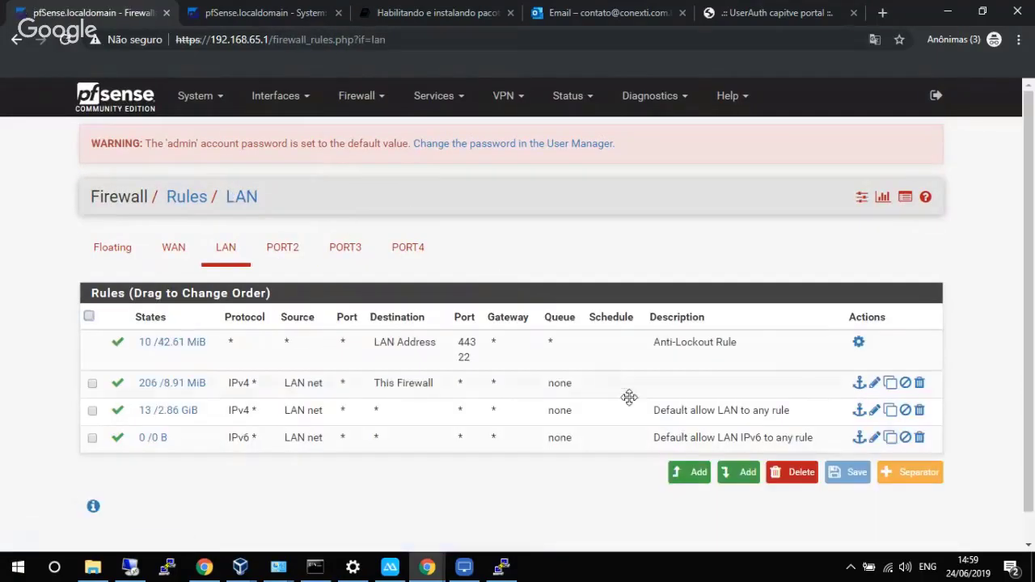
left_click(720, 475)
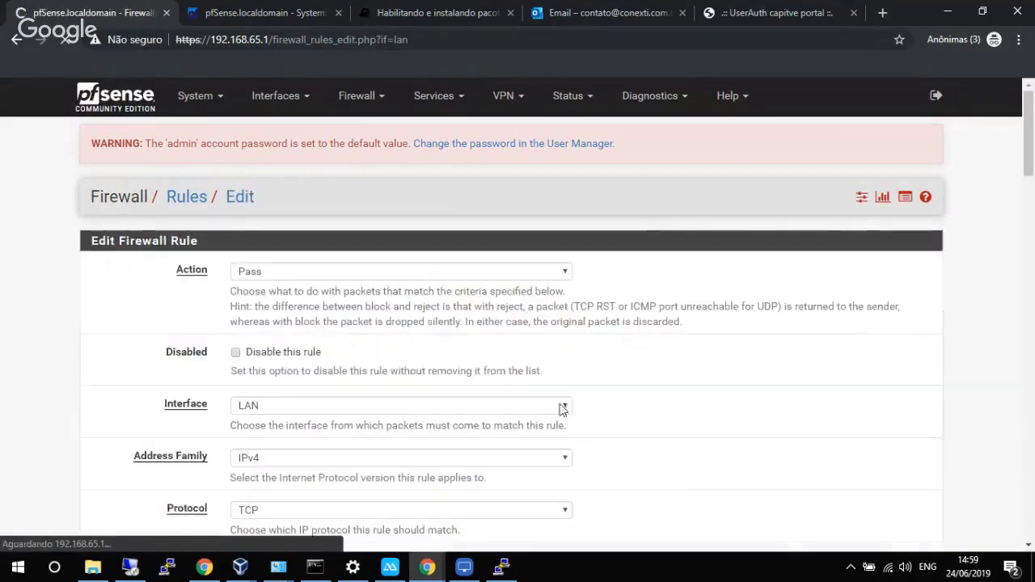
scroll(416, 298, "down", 6)
scroll(436, 289, "up", 2)
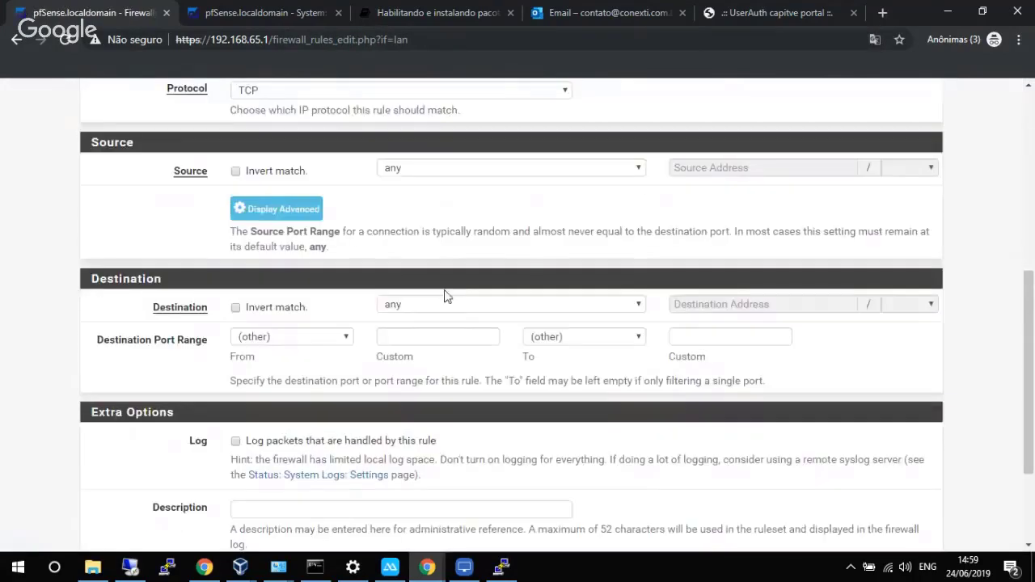
left_click(474, 172)
left_click(454, 198)
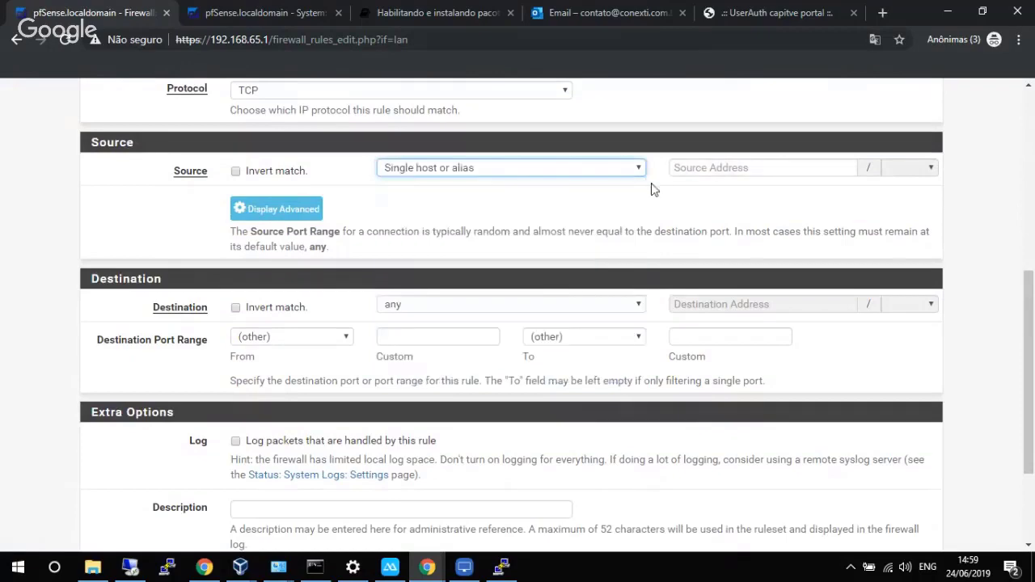
left_click(717, 166)
type("d")
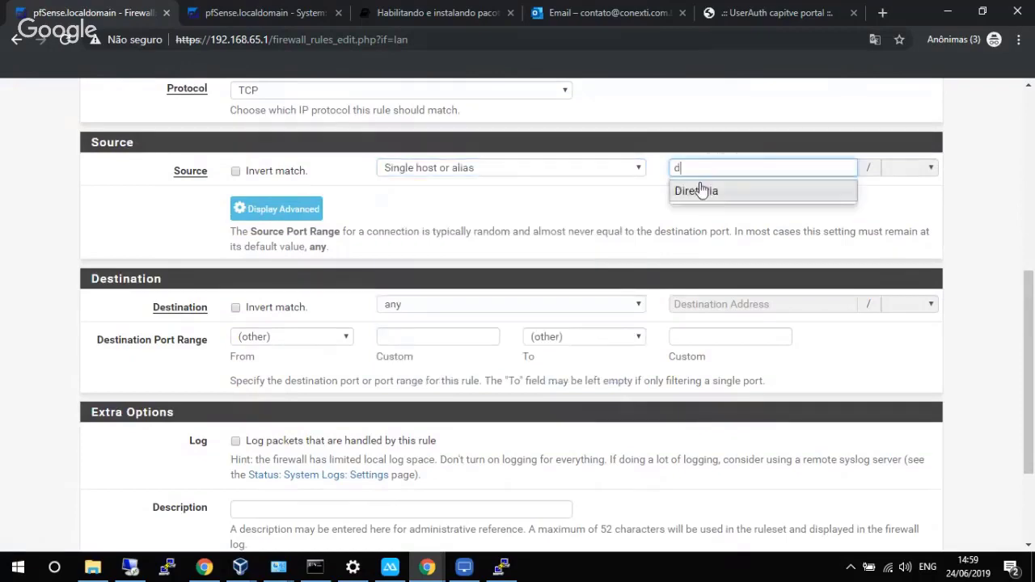
left_click(693, 189)
Set the rule's protocol to Any, save it and apply the changes.
scroll(540, 254, "down", 1)
scroll(541, 254, "down", 3)
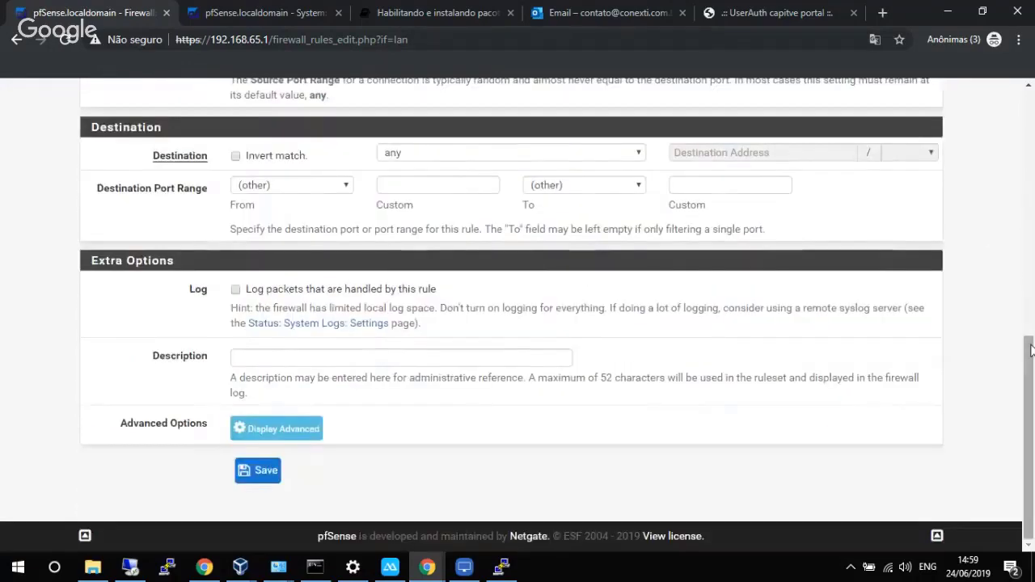
left_click_drag(1030, 351, 1033, 218)
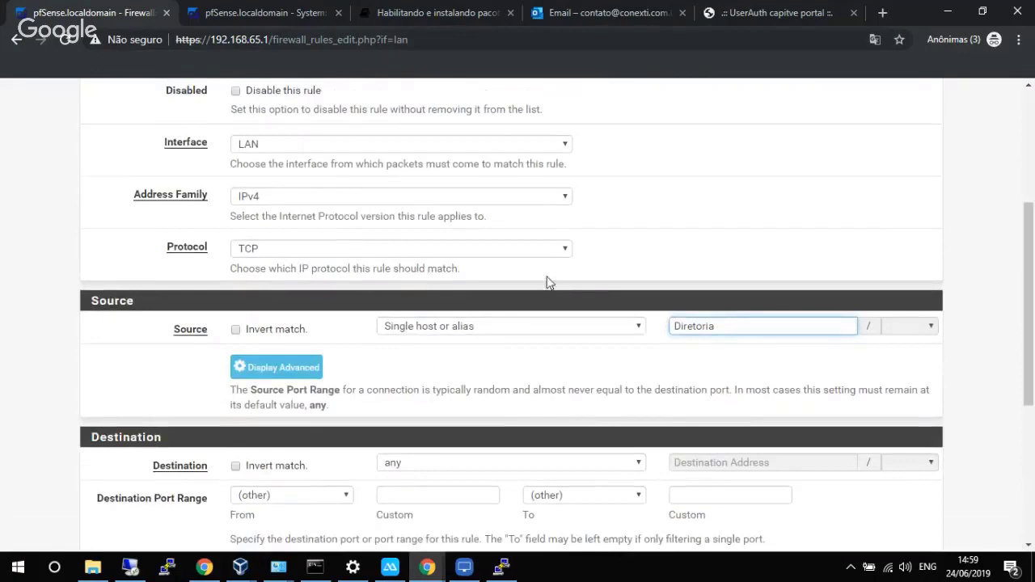
left_click(513, 252)
left_click(455, 265)
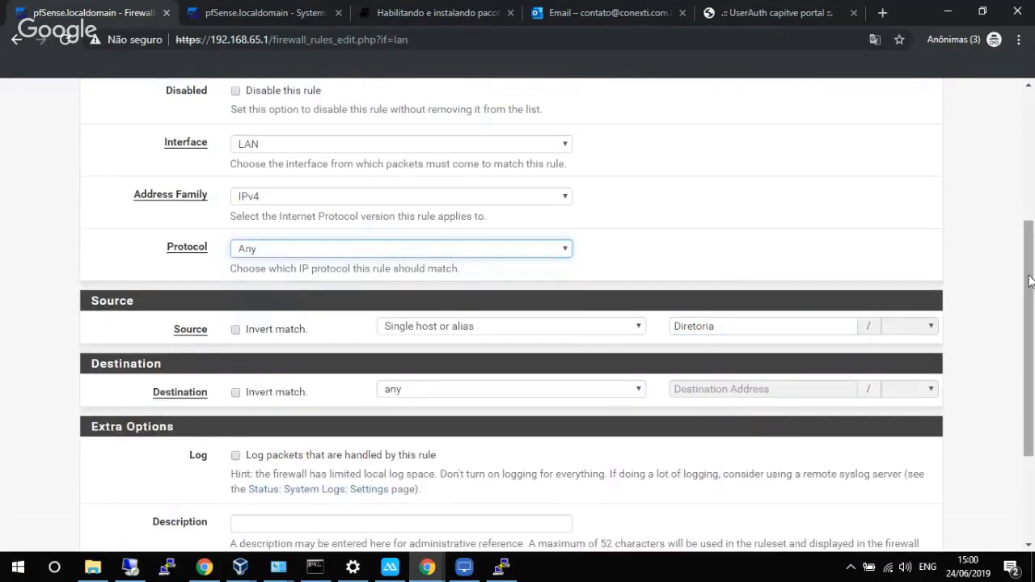
left_click_drag(1029, 280, 1028, 380)
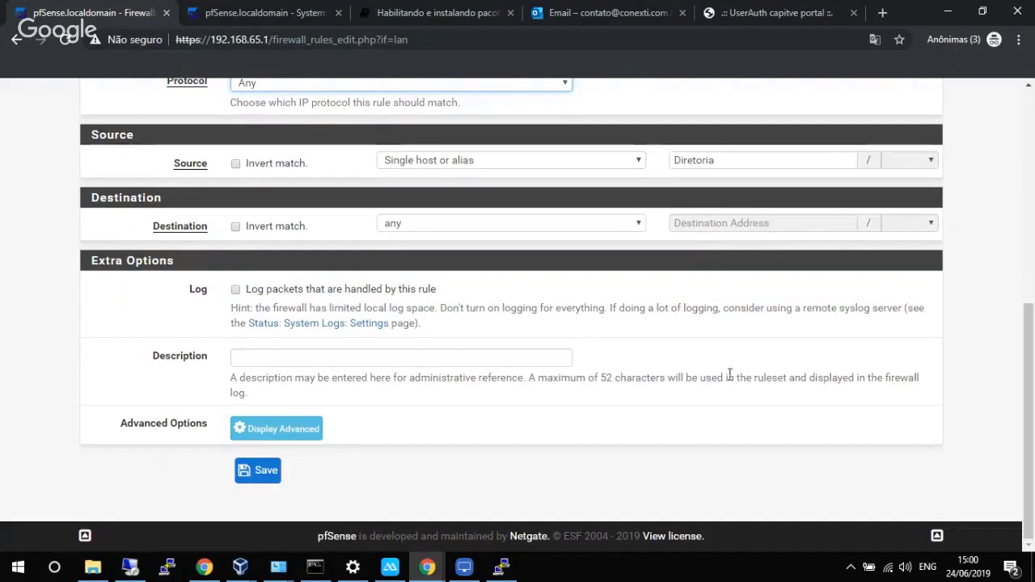
left_click(267, 470)
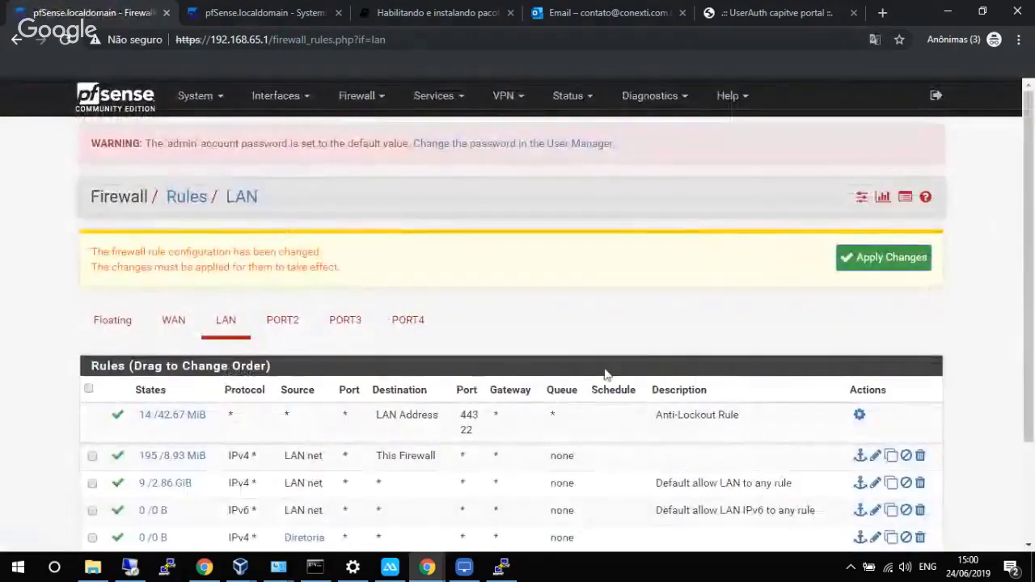
left_click(893, 259)
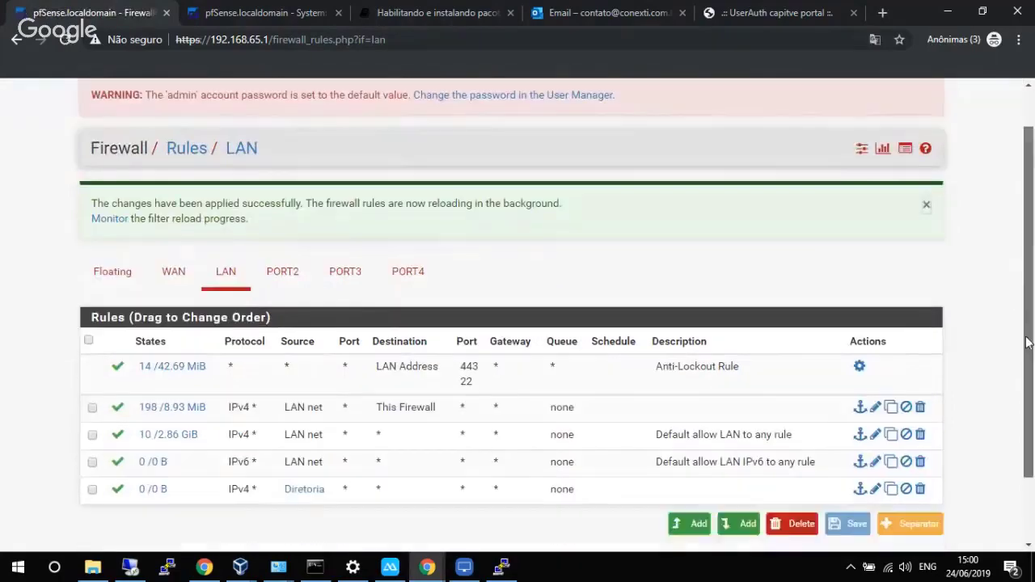
Move the Diretoria rule above the default allow-LAN rules, save the order and apply.
scroll(1011, 300, "down", 2)
left_click_drag(136, 412, 138, 352)
left_click(849, 441)
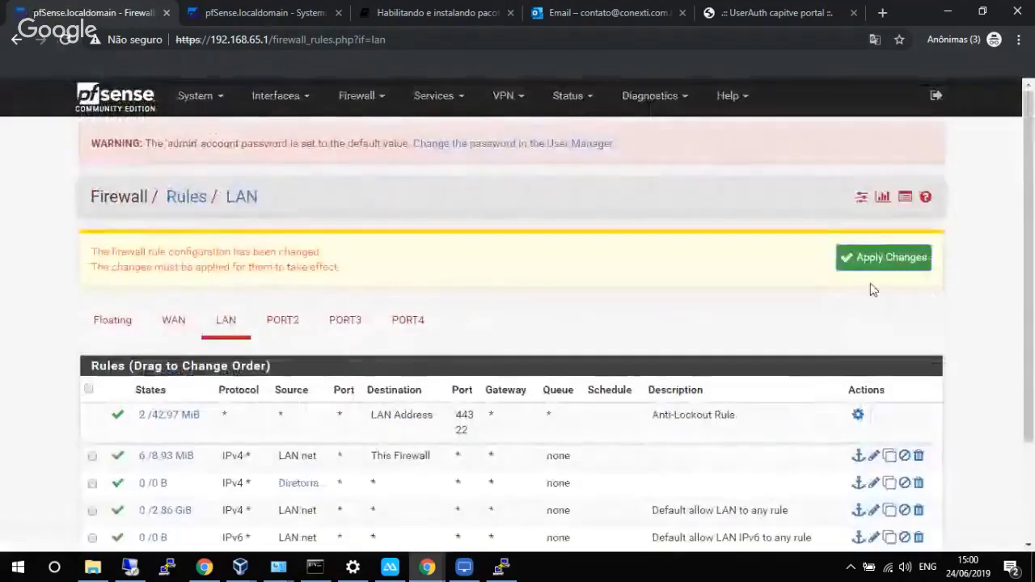
left_click(881, 260)
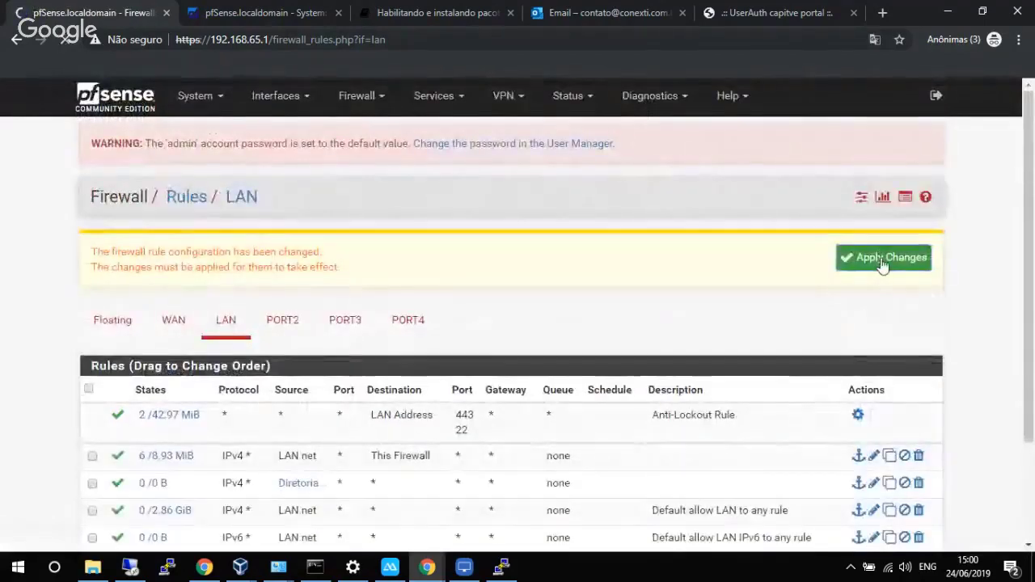
scroll(1031, 305, "down", 3)
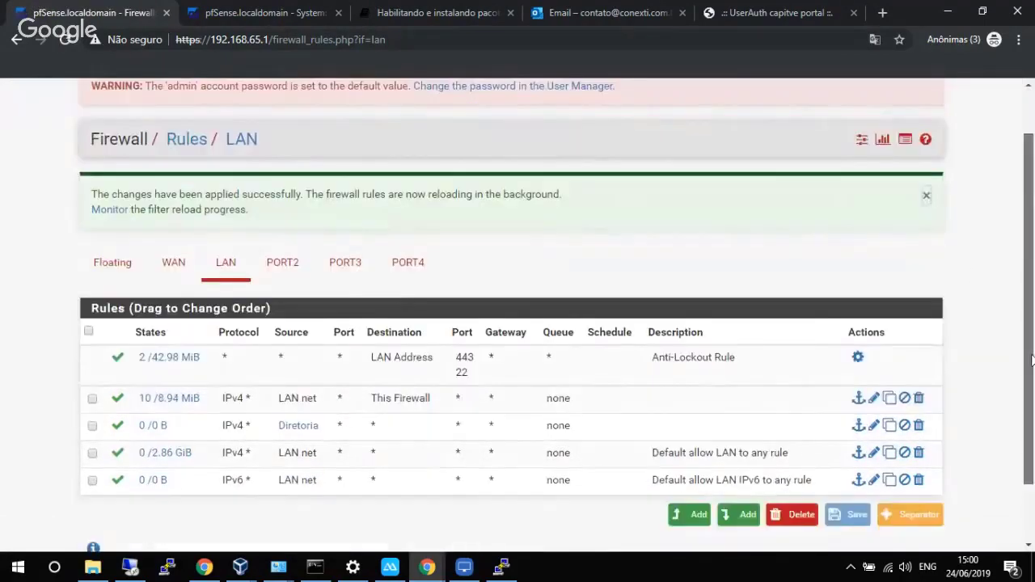
Reload conexti.com.br in Edge on the Windows 10 VM.
mouse_move(243, 570)
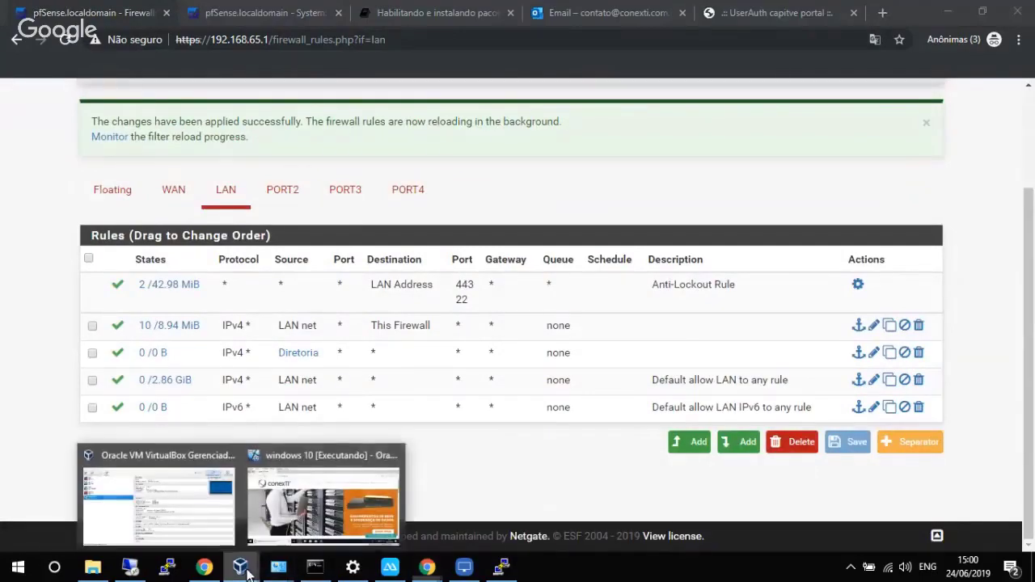
left_click(346, 495)
left_click(273, 75)
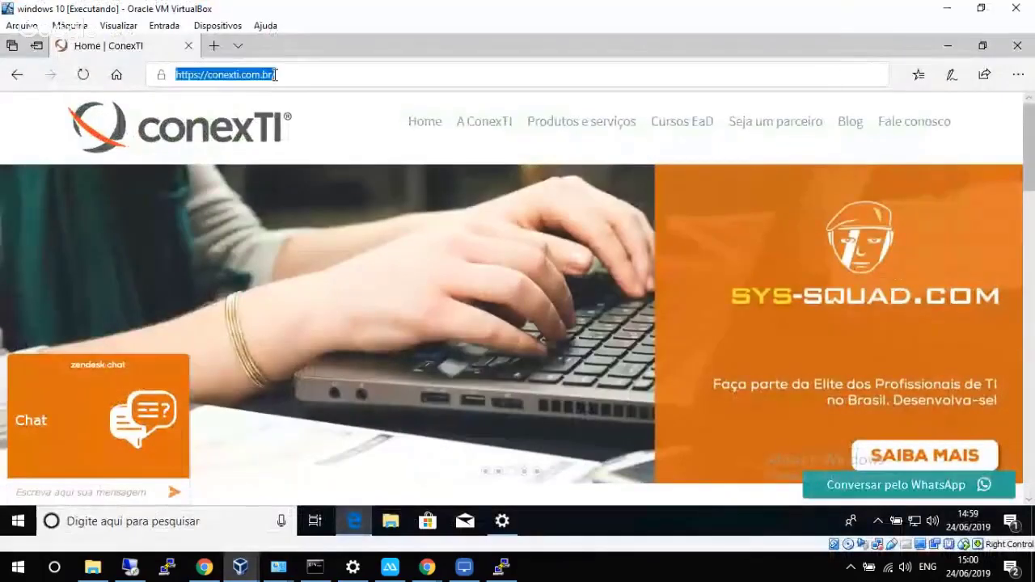
key("Return")
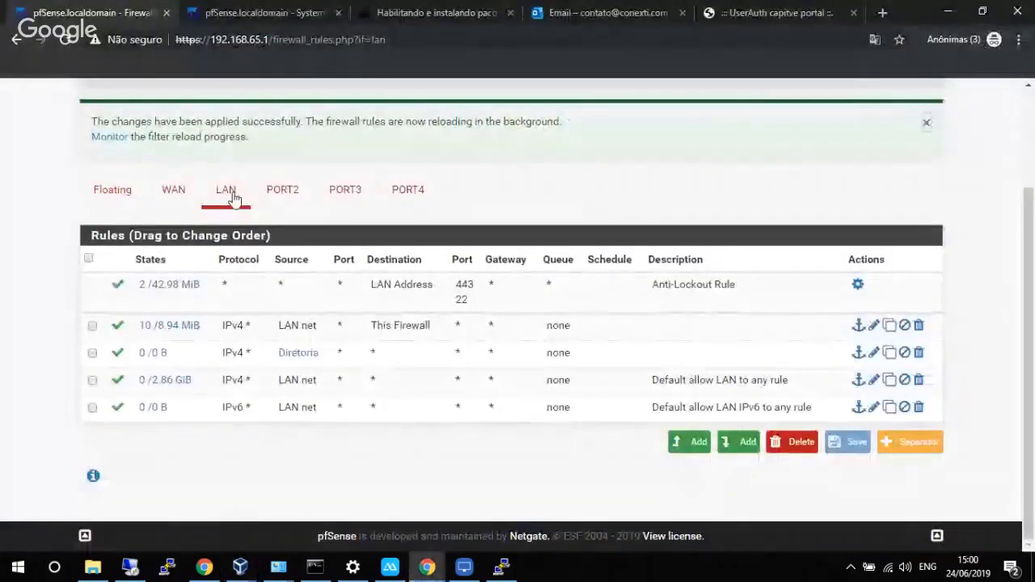
Confirm the Diretoria LAN rule now shows 1 state (295 B), then return to the VM.
left_click(231, 201)
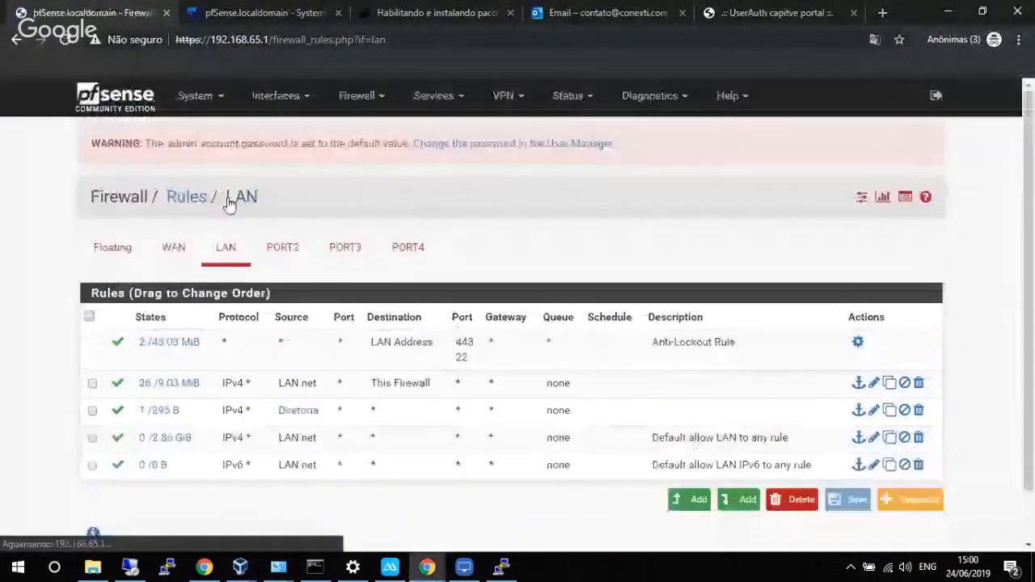
mouse_move(161, 412)
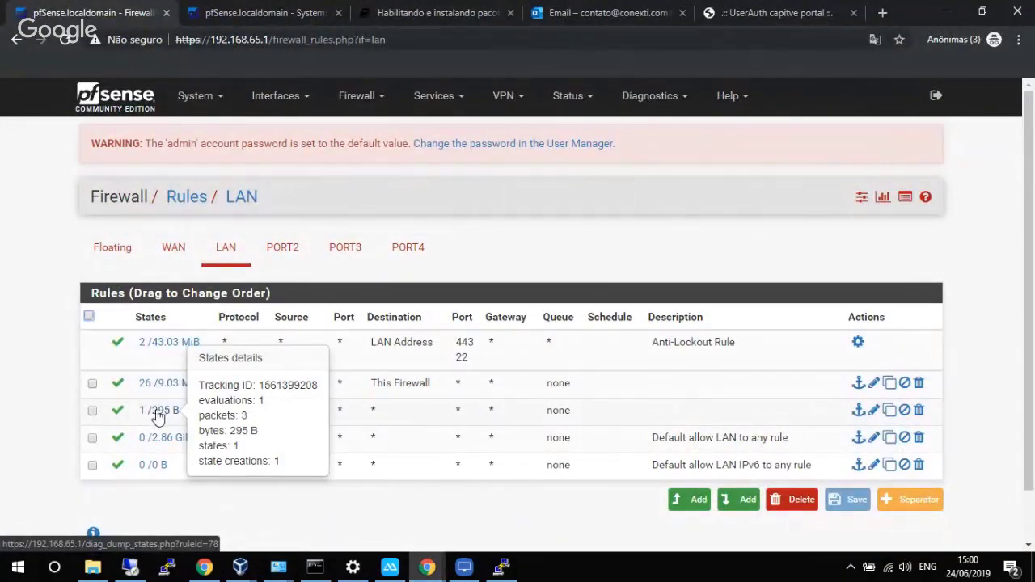
scroll(51, 371, "down", 1)
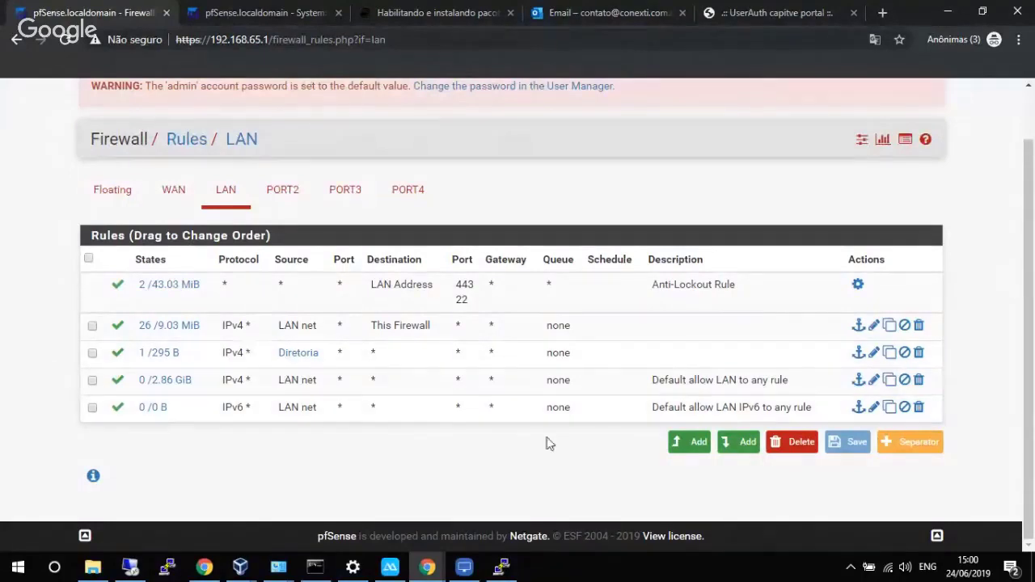
left_click(256, 567)
left_click(346, 496)
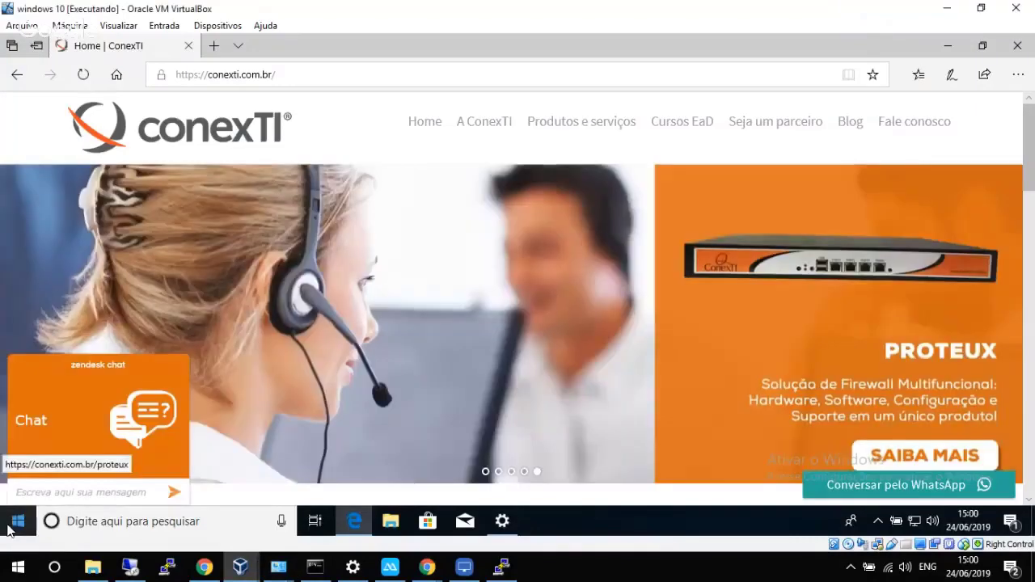
Sign out of the current Windows 10 account from the Start menu.
left_click(12, 525)
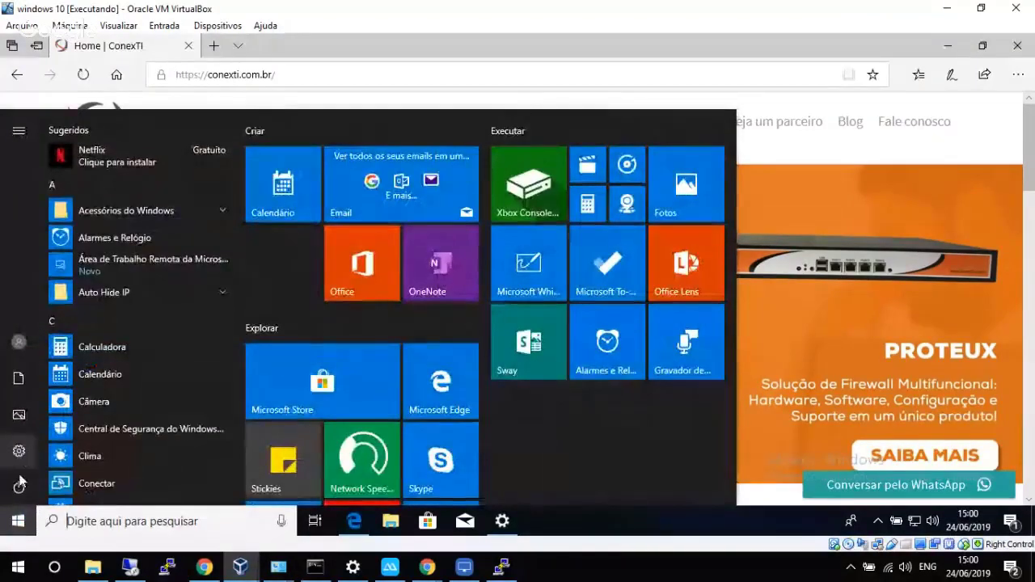
left_click(19, 487)
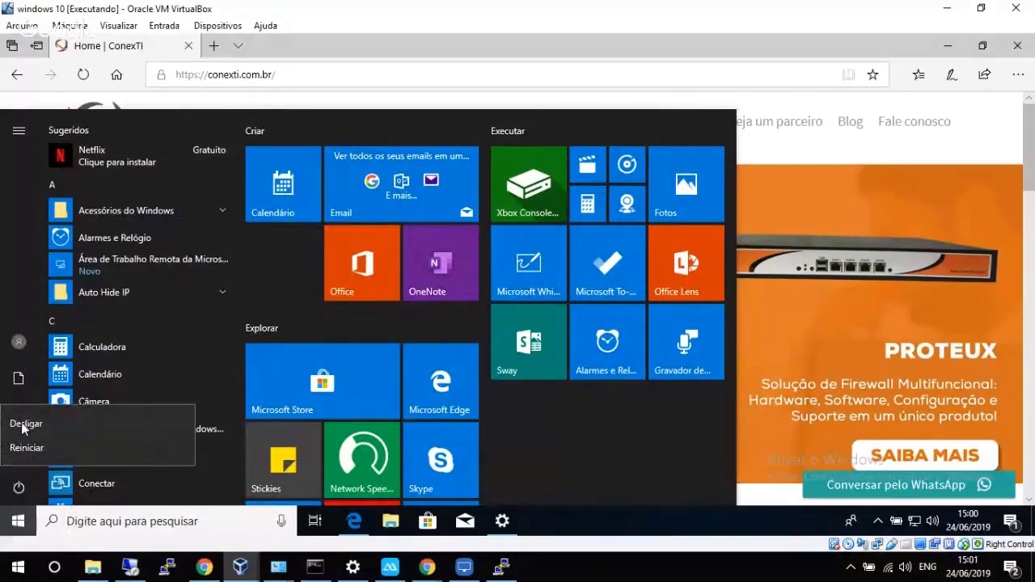
left_click(26, 347)
left_click(20, 343)
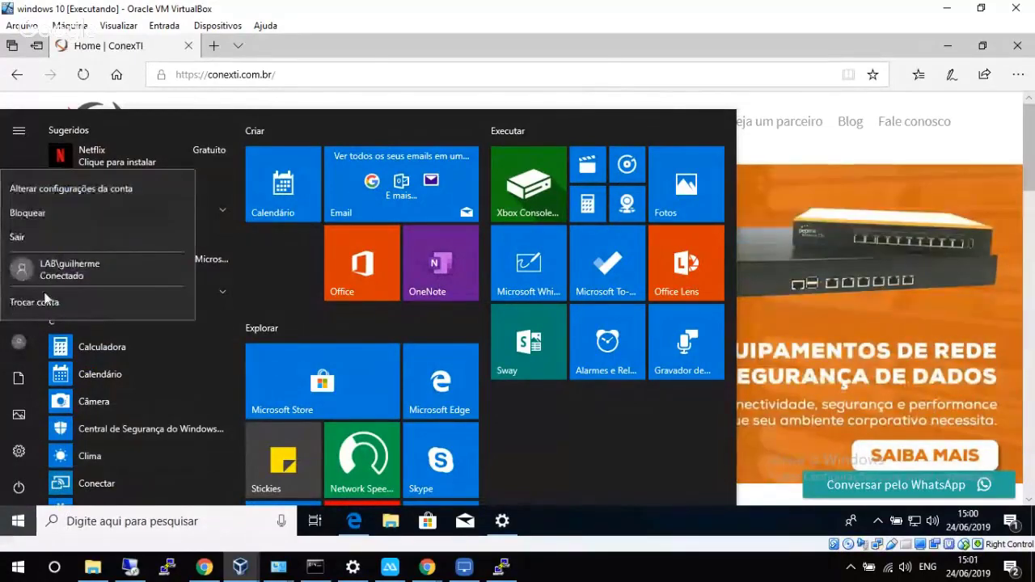
left_click(33, 234)
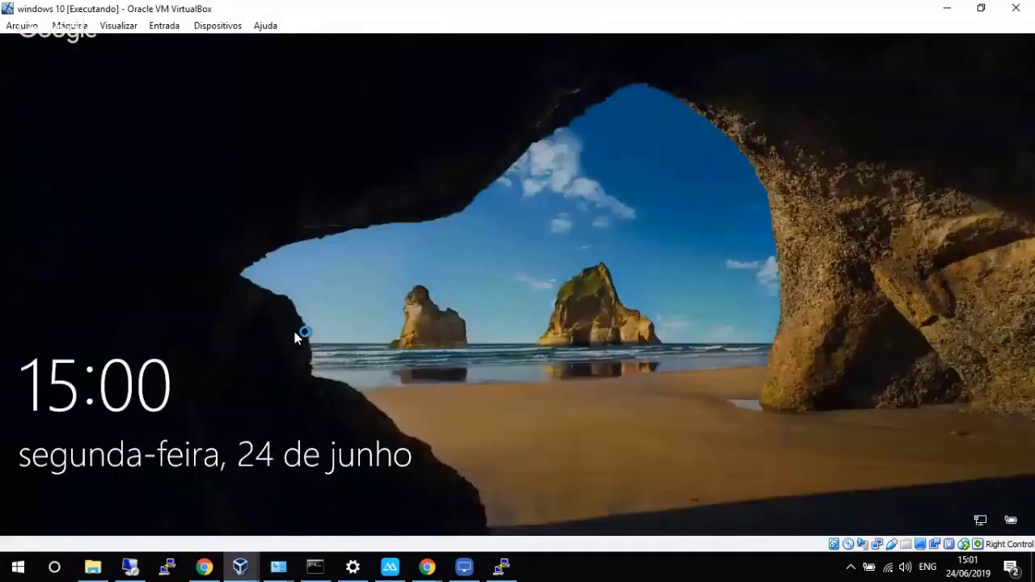
Sign in as another LAB domain user, entering that user's username and password.
left_click(299, 333)
left_click(115, 489)
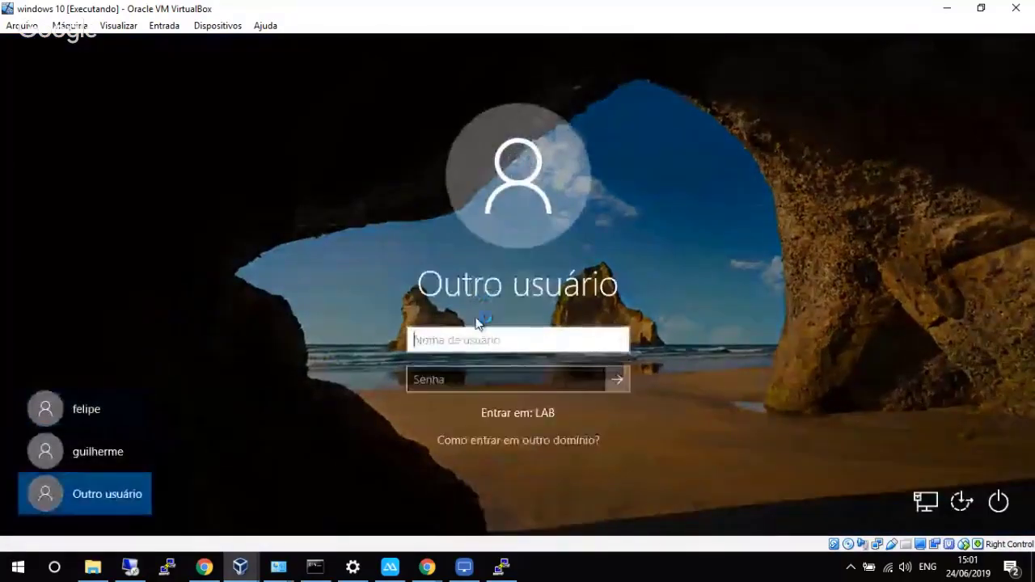
type("ederson")
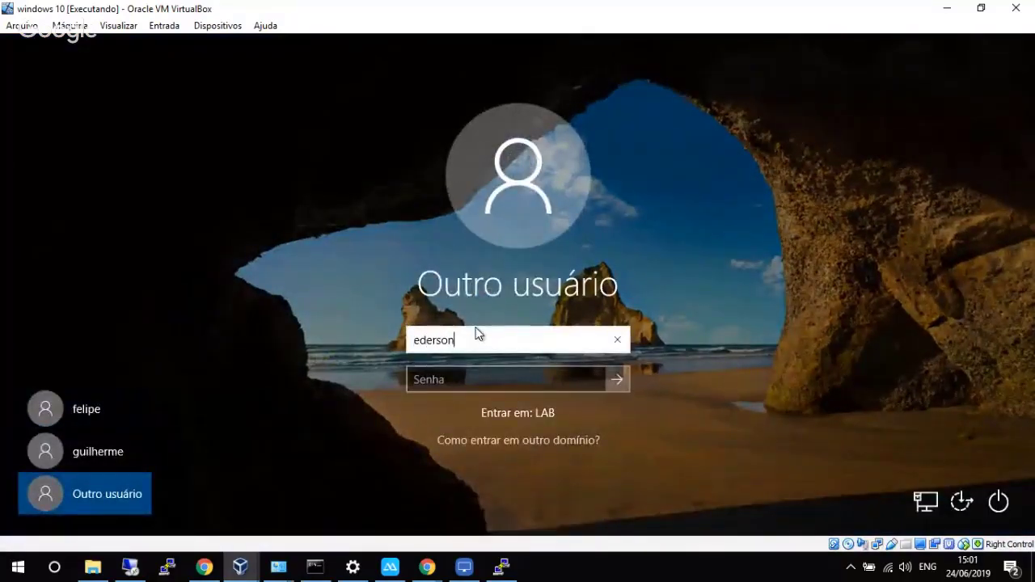
key("Tab")
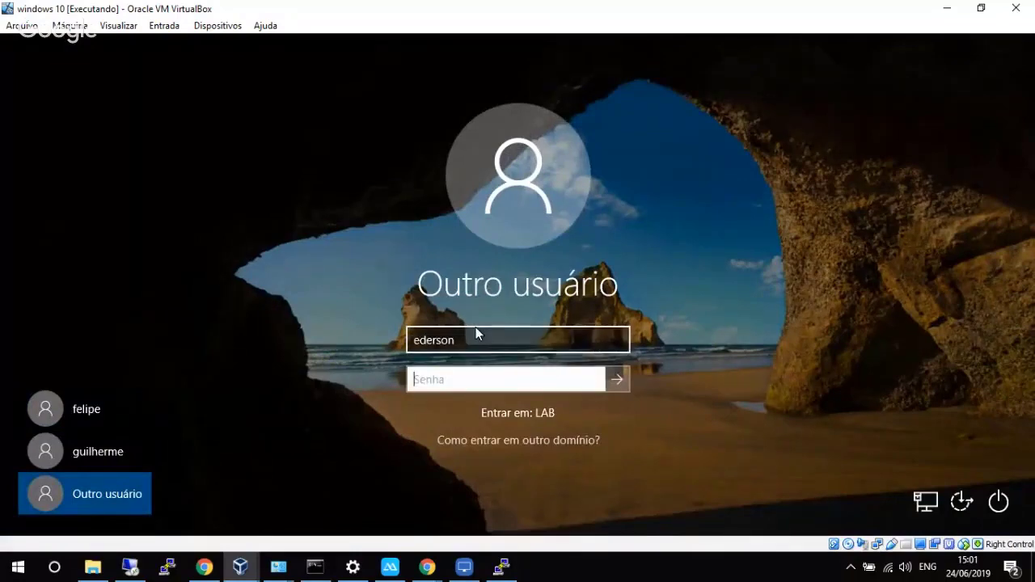
type("**********")
key("Return")
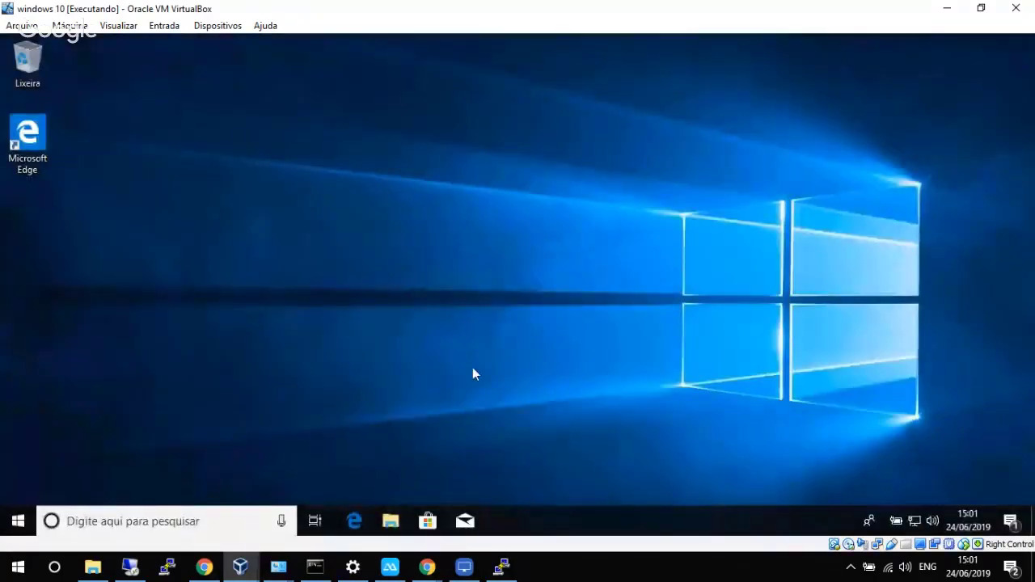
Open the Active Sessions tab of Services > UserAuth Integration in pfSense.
left_click(939, 10)
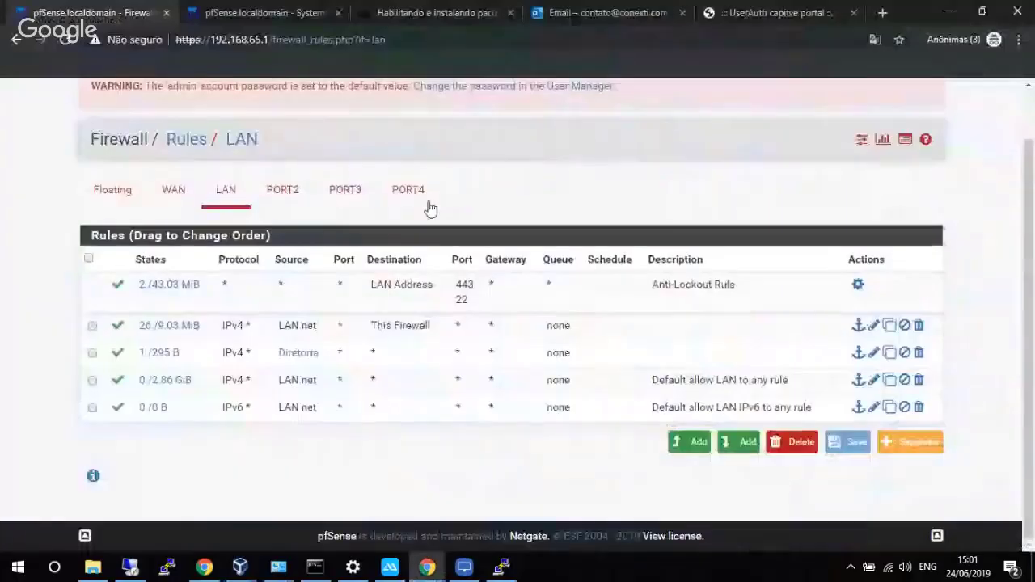
scroll(566, 137, "up", 1)
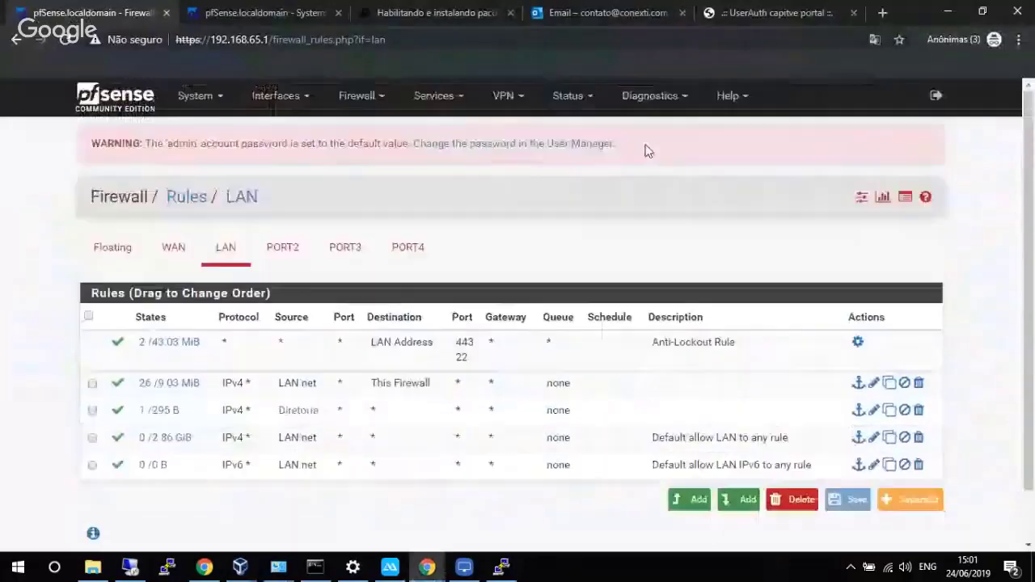
left_click(447, 104)
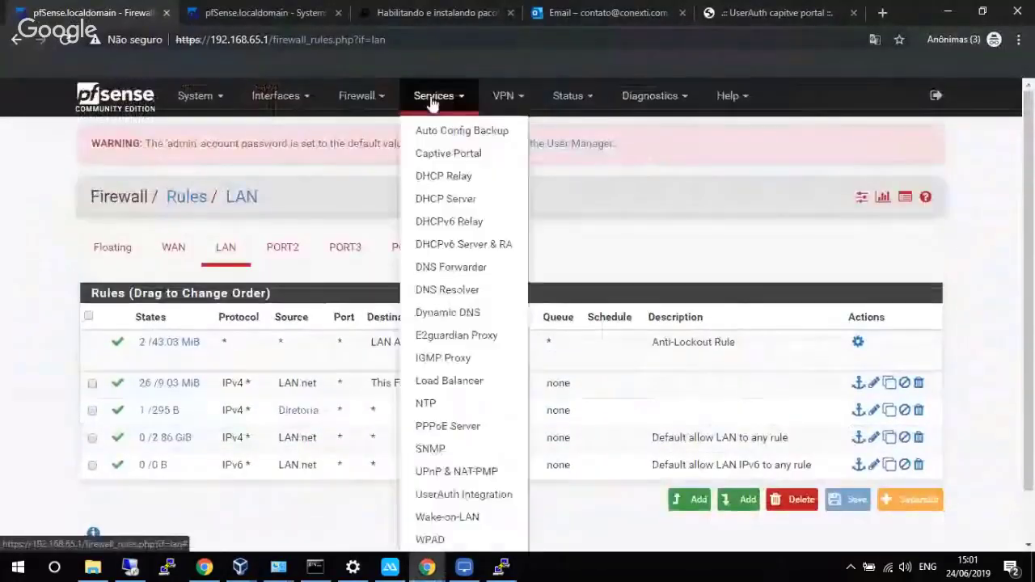
left_click(450, 496)
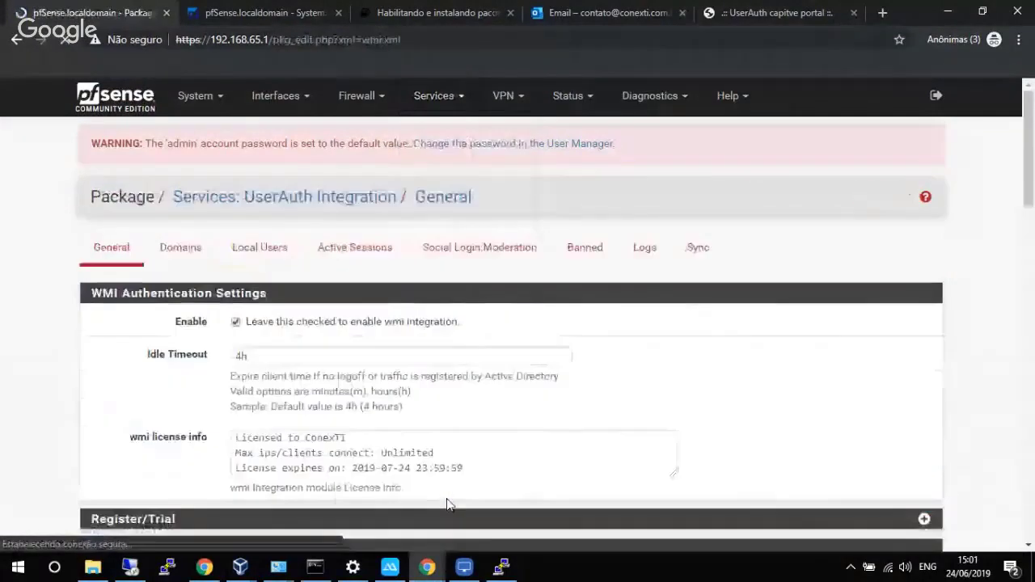
left_click(352, 257)
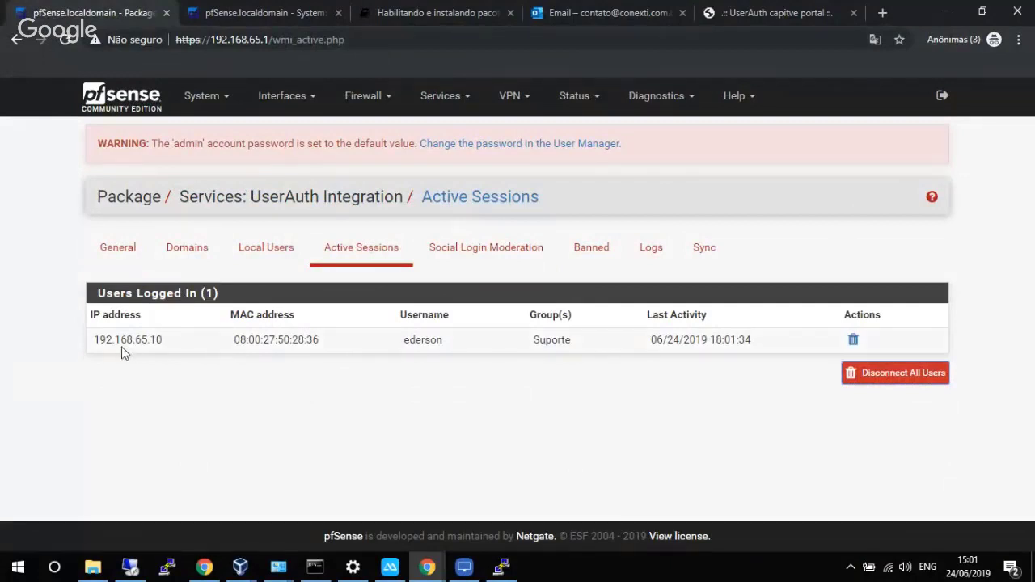
Highlight the session's IP 192.168.65.10, its username and the group Suporte.
left_click_drag(106, 339, 337, 342)
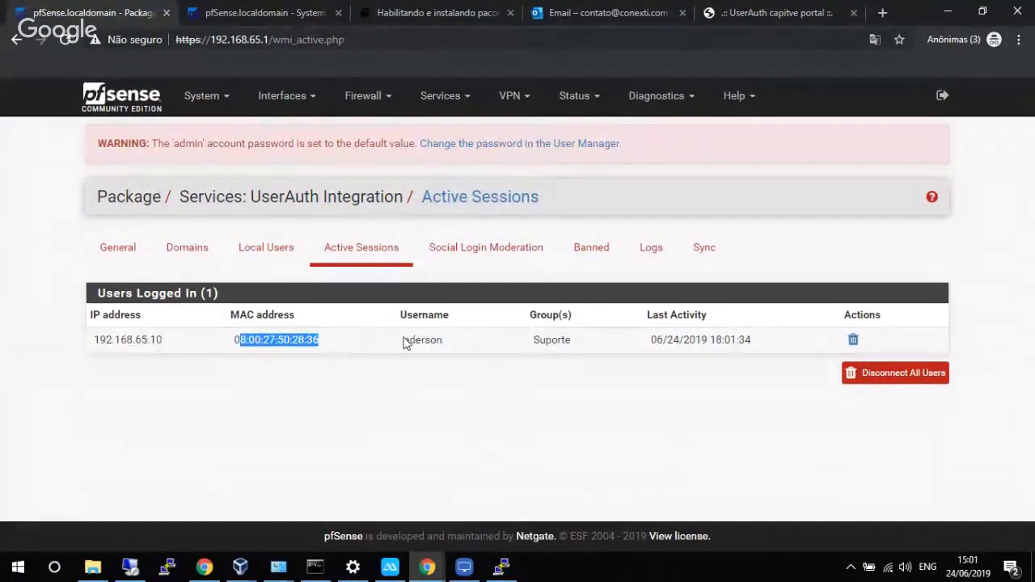
left_click_drag(404, 341, 434, 339)
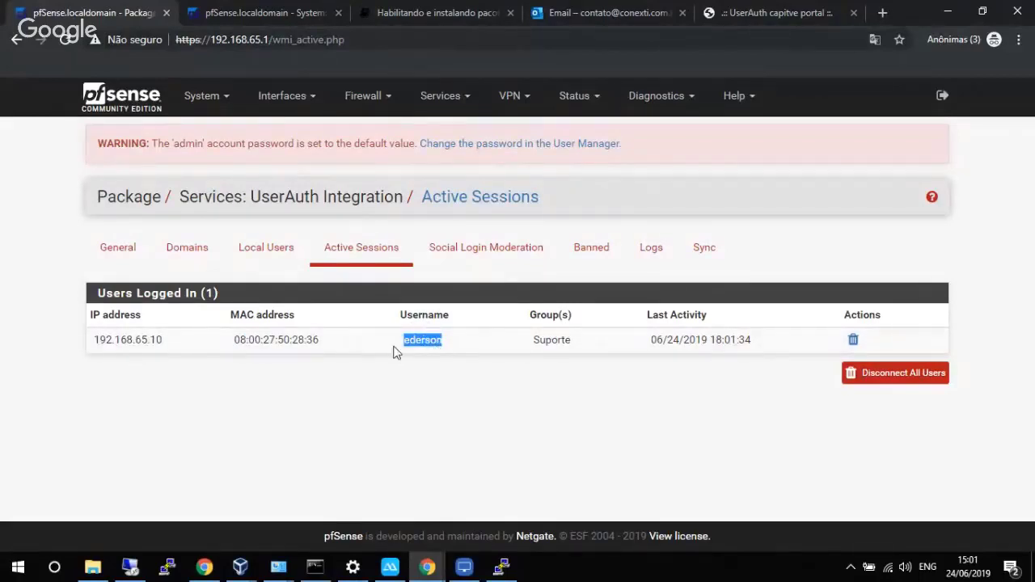
left_click(536, 340)
left_click_drag(535, 341, 544, 342)
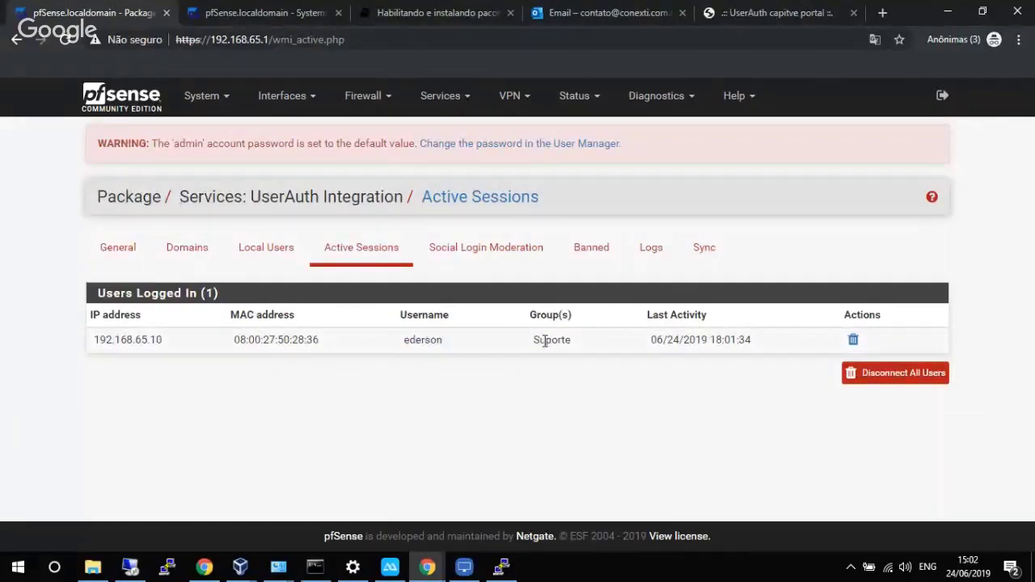
double_click(544, 340)
Open the Default site list under E2guardian Proxy > ACLs > Site Lists for editing.
left_click(451, 102)
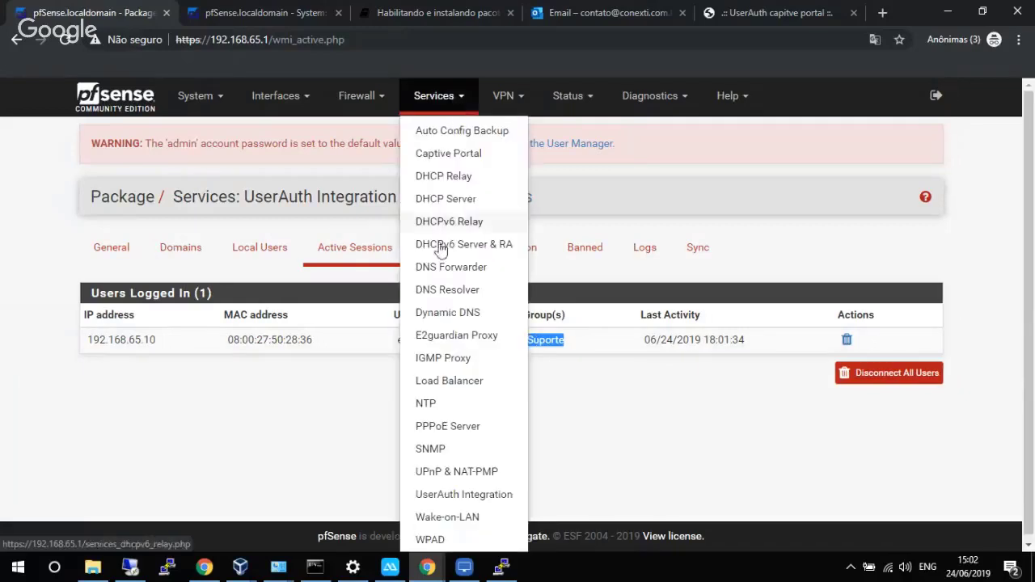
left_click(453, 335)
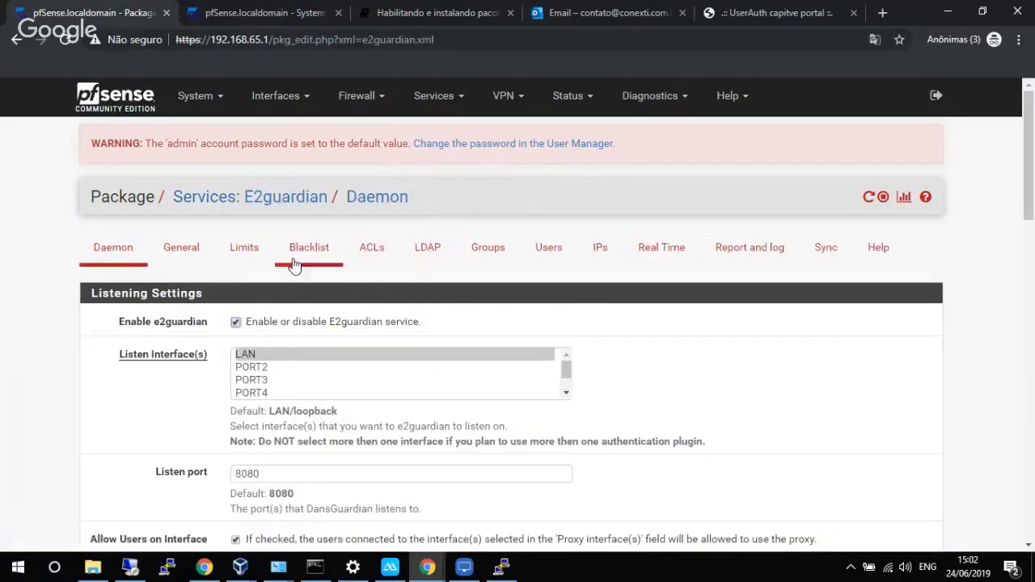
left_click(396, 271)
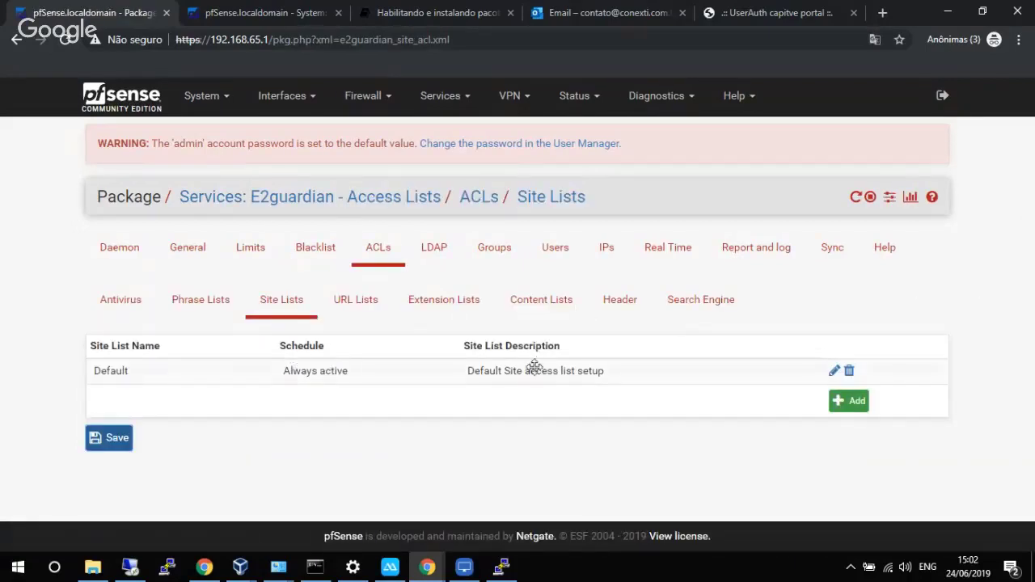
left_click(834, 373)
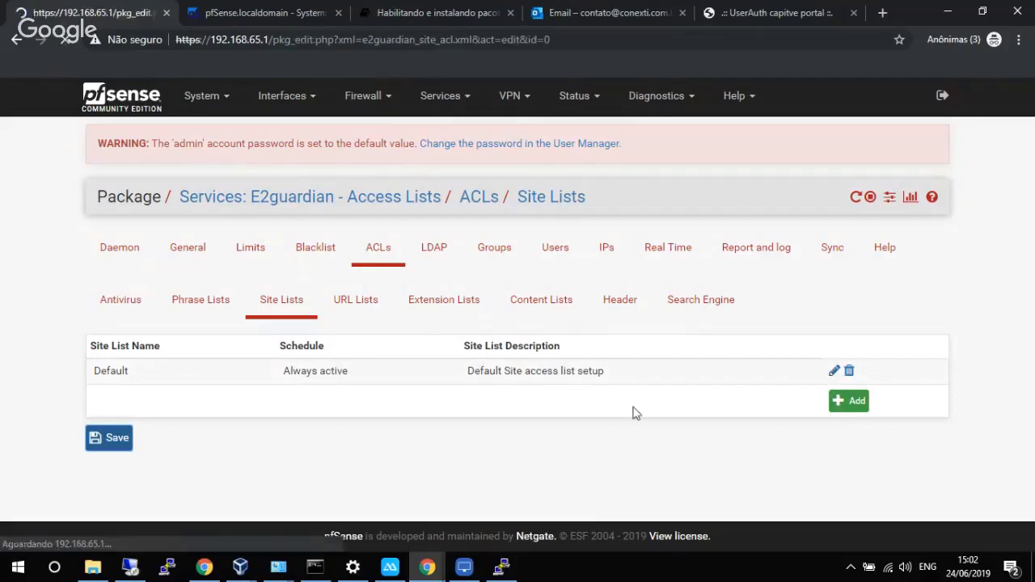
left_click_drag(1032, 165, 1034, 247)
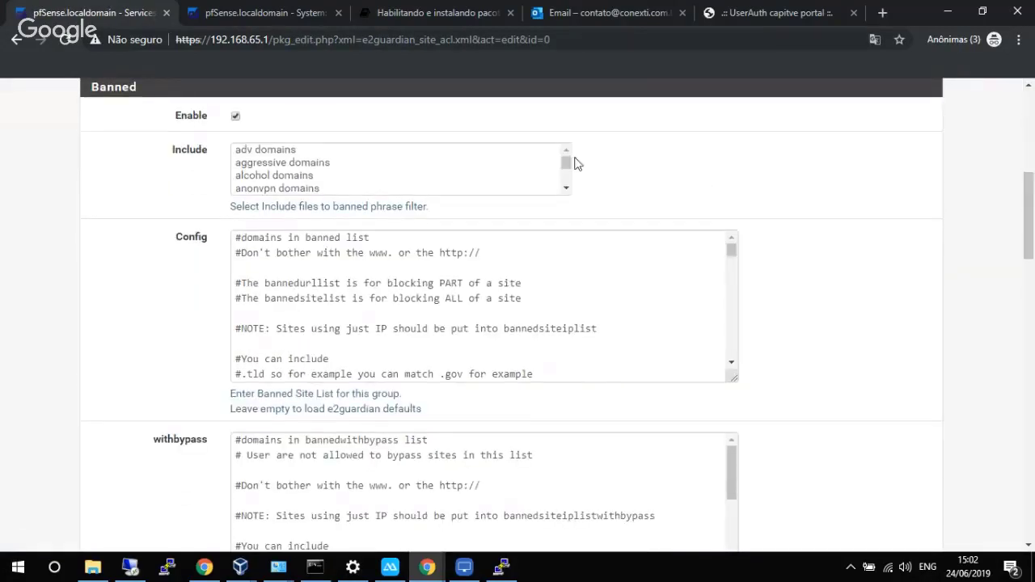
left_click_drag(567, 161, 566, 173)
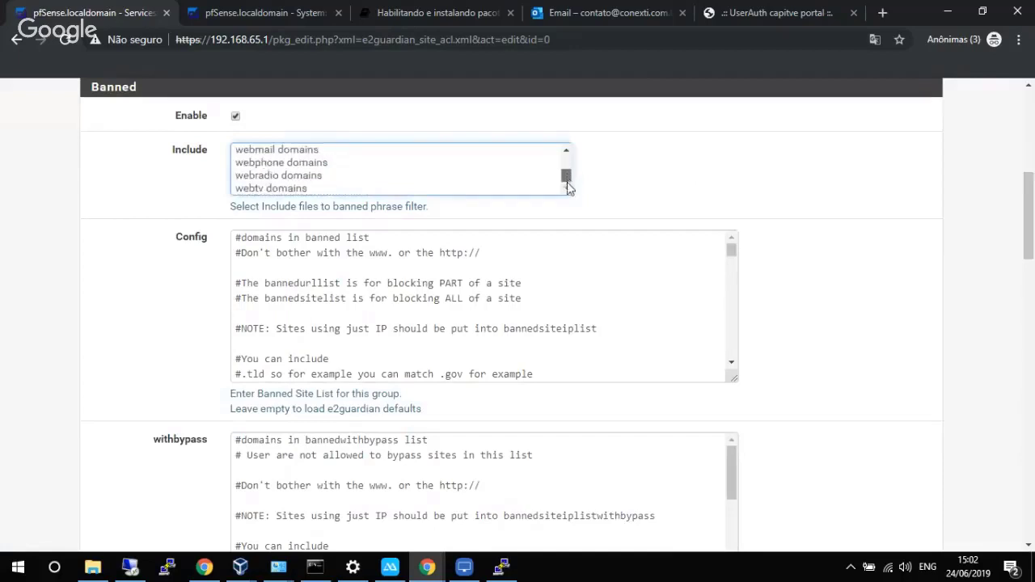
left_click(567, 152)
left_click(567, 151)
left_click(567, 152)
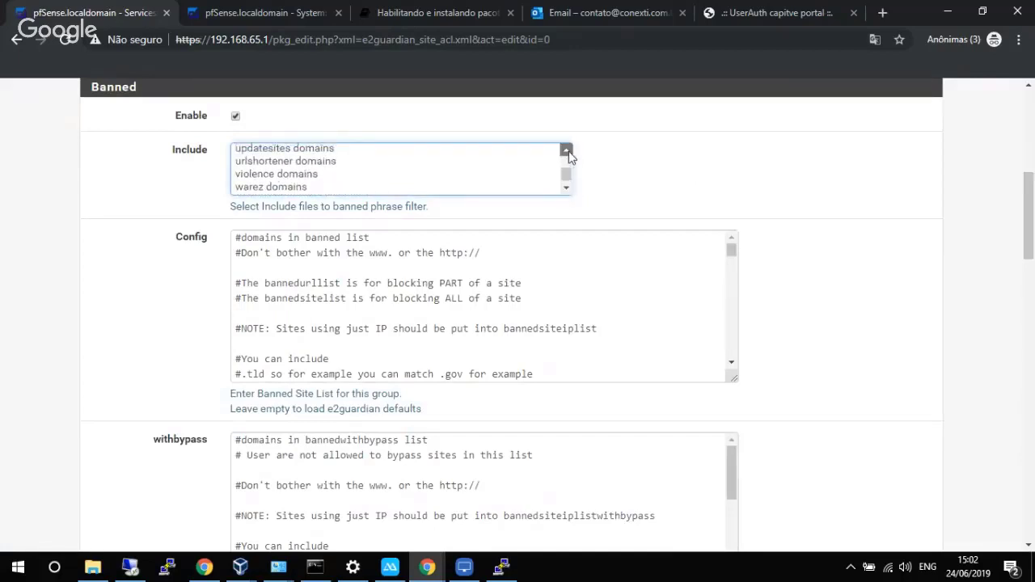
left_click(567, 151)
left_click(566, 152)
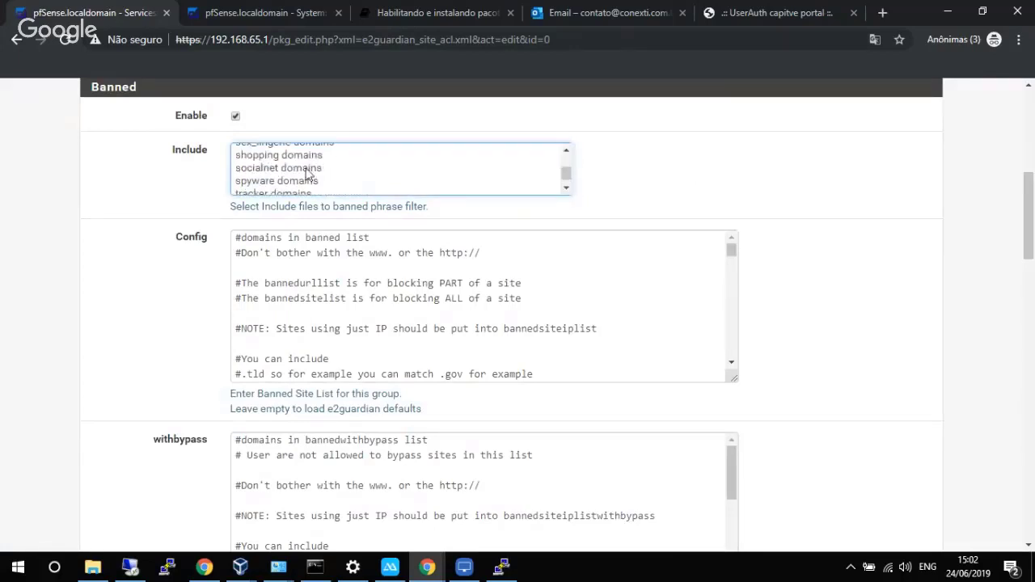
Select socialnet, sex_lingerie, sex_education and porn domains in the Banned Include list.
left_click(300, 169)
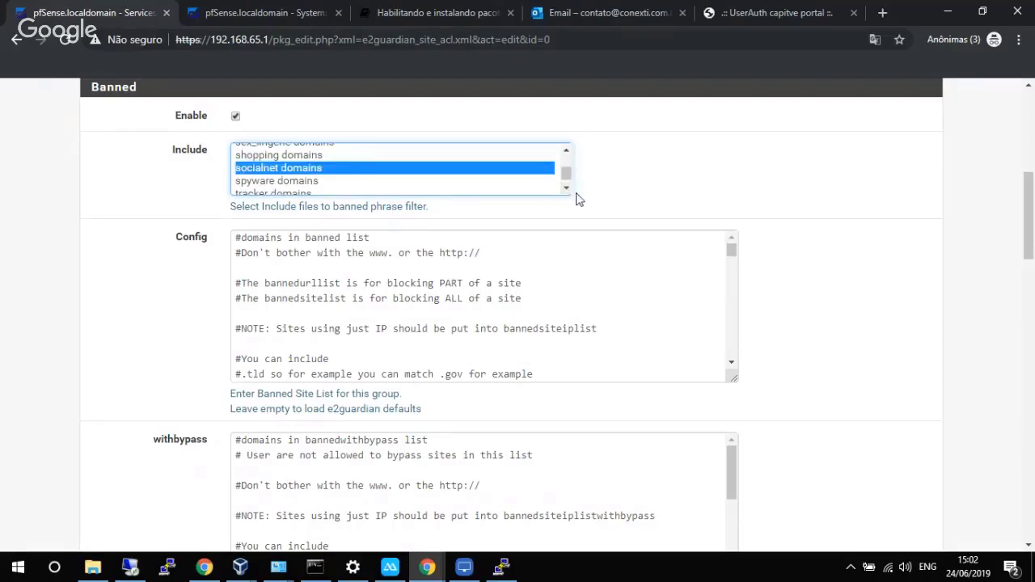
left_click(566, 152)
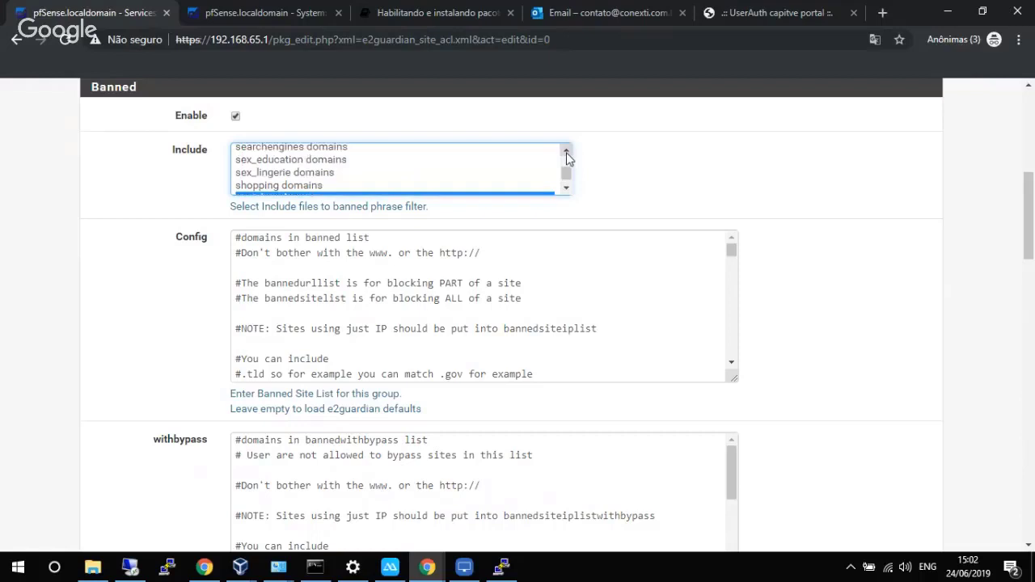
left_click(307, 172, "ctrl")
left_click(307, 159, "ctrl")
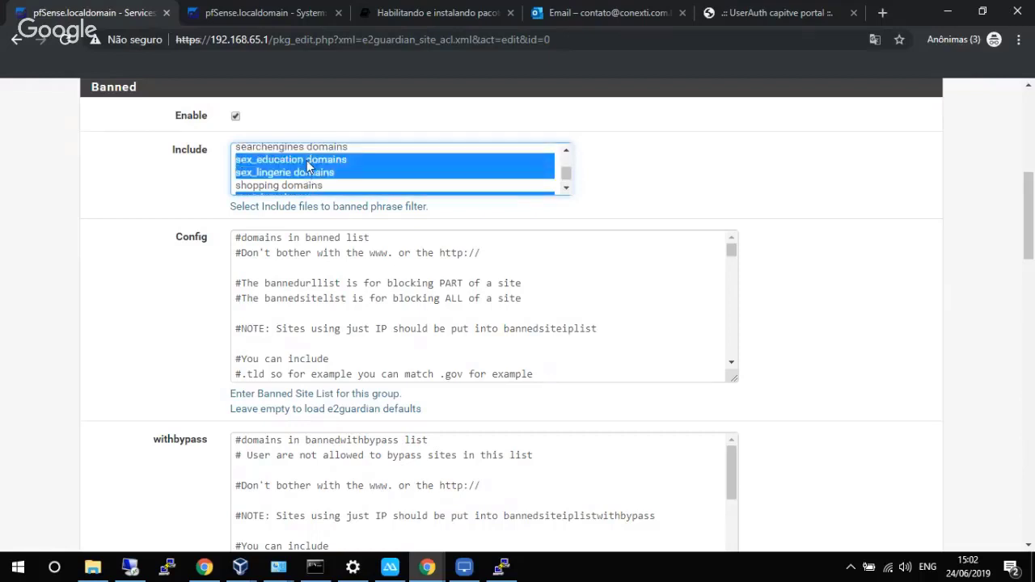
left_click(566, 151)
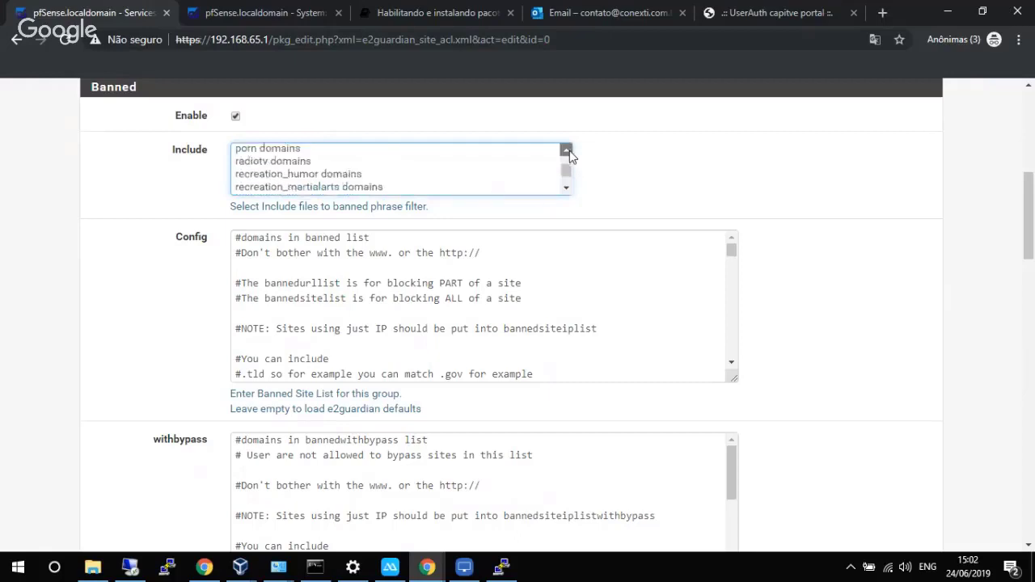
left_click(568, 187)
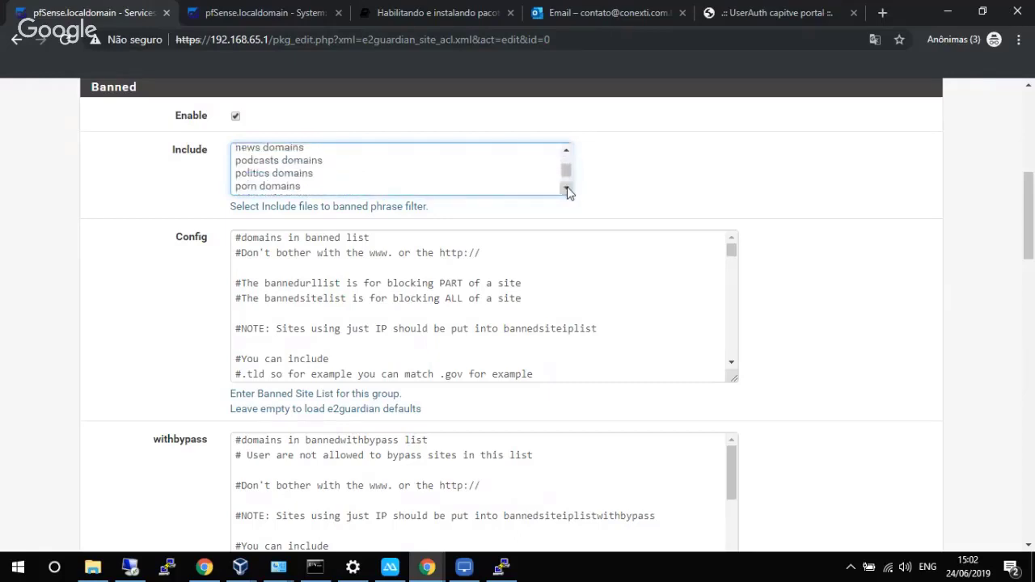
left_click(307, 180, "ctrl")
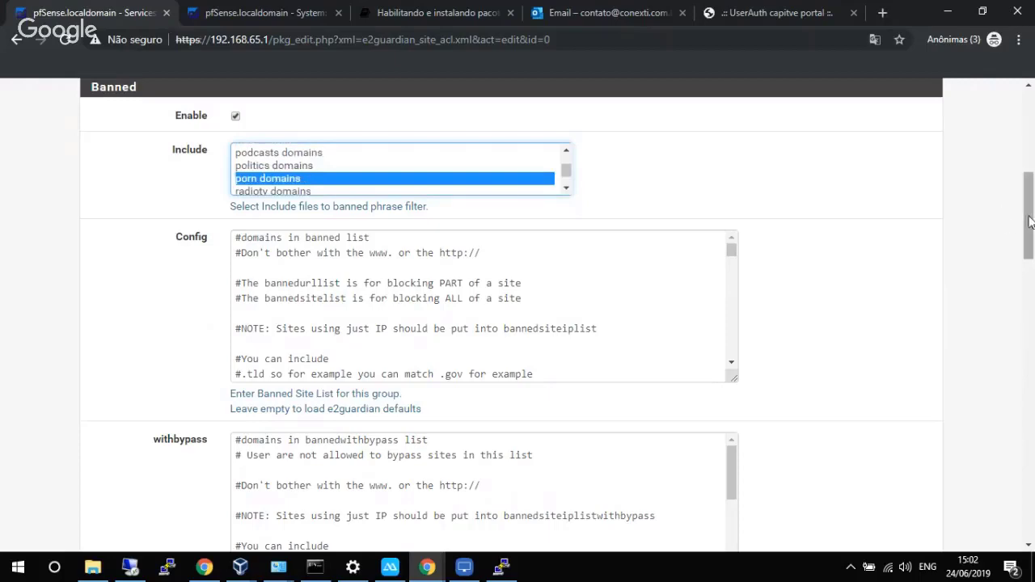
mouse_move(1029, 224)
left_mouse_down()
mouse_move(1027, 361)
mouse_move(1017, 372)
mouse_move(1029, 330)
mouse_move(1029, 187)
mouse_move(1031, 210)
left_mouse_up()
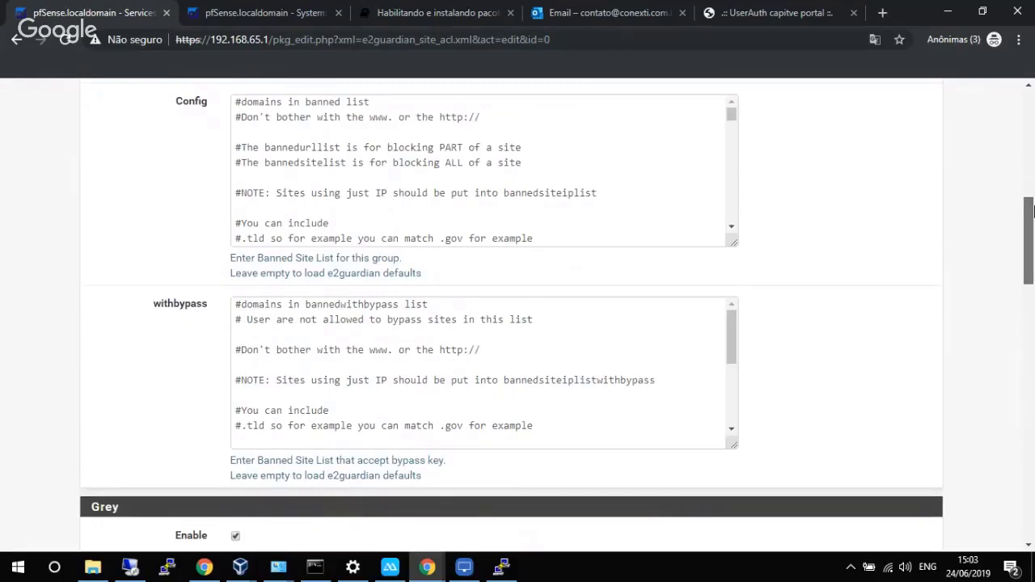
Check the windowsupdate.microsoft.com exception entry in the Site List Config and save the Default list.
left_click_drag(1031, 210, 1023, 355)
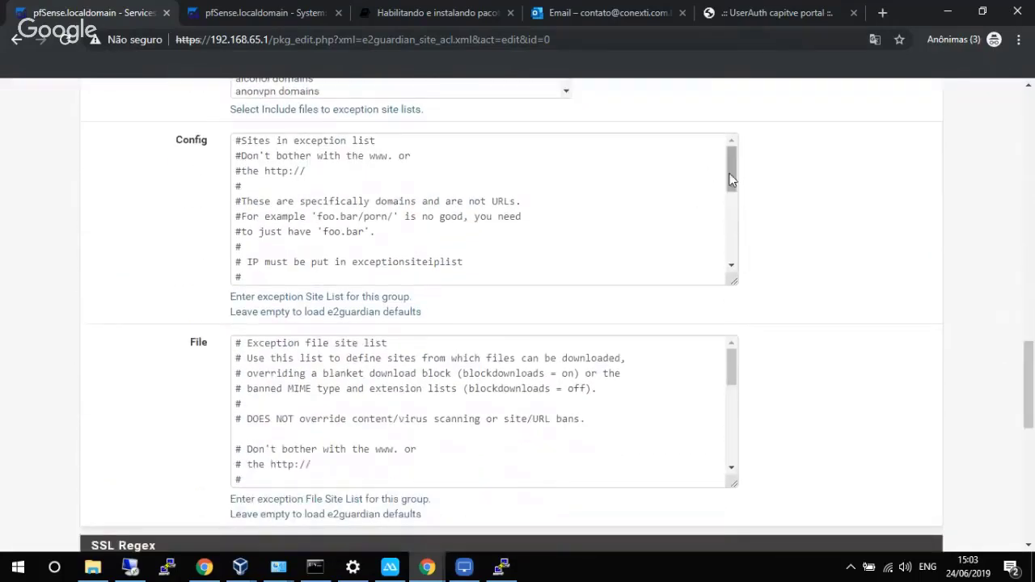
left_click_drag(731, 170, 731, 237)
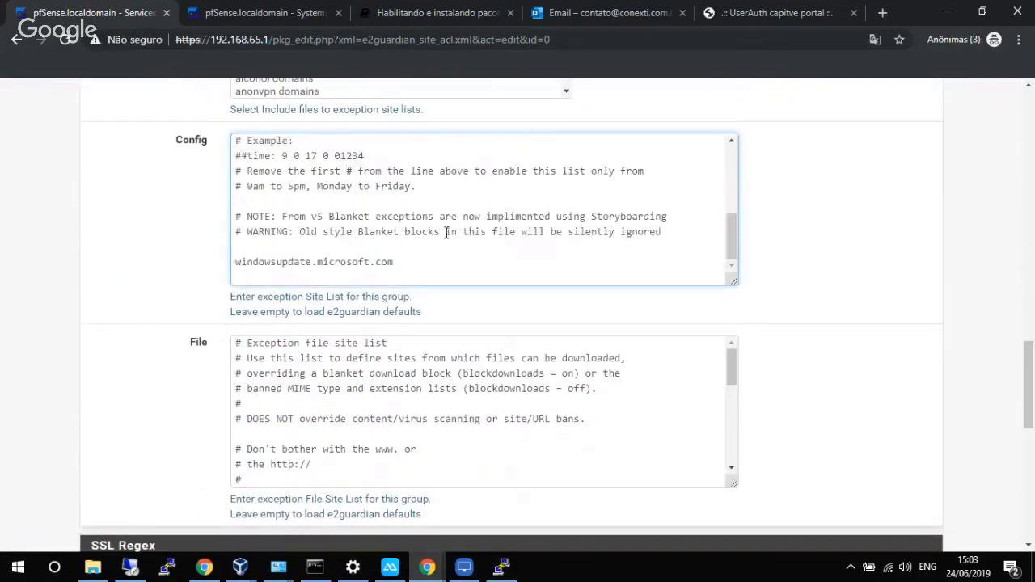
left_click(324, 278)
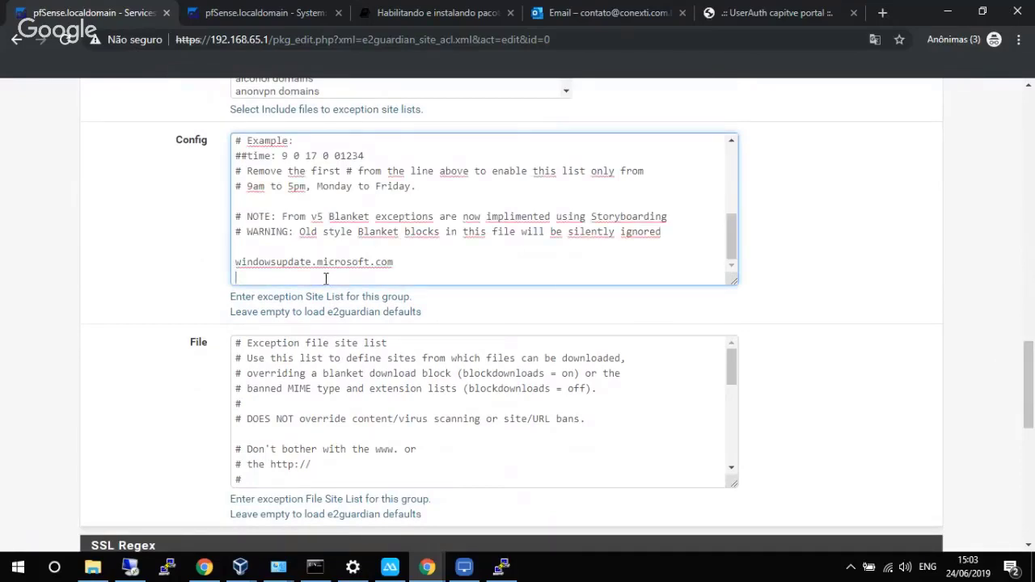
left_click_drag(404, 263, 244, 265)
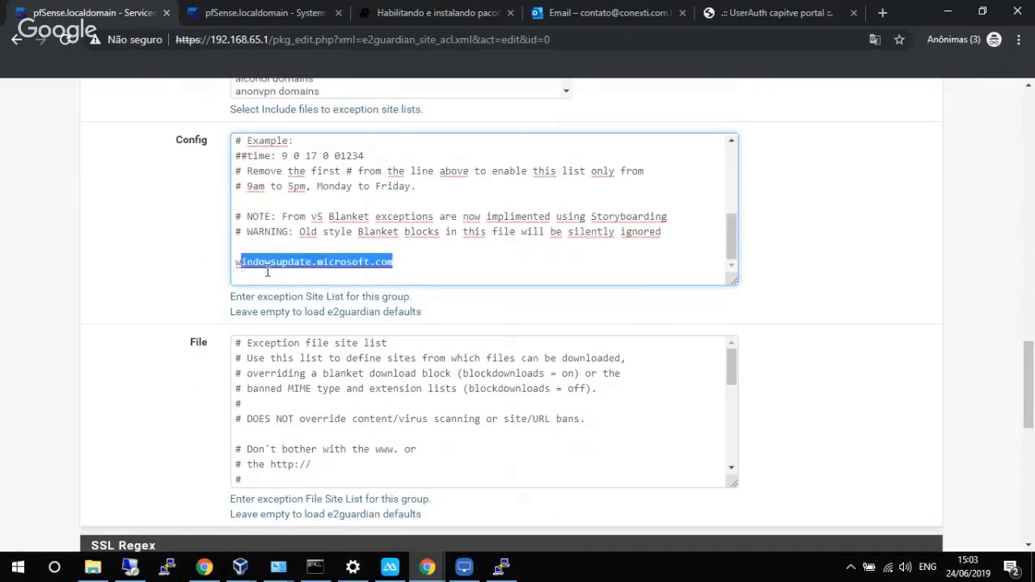
left_click(304, 277)
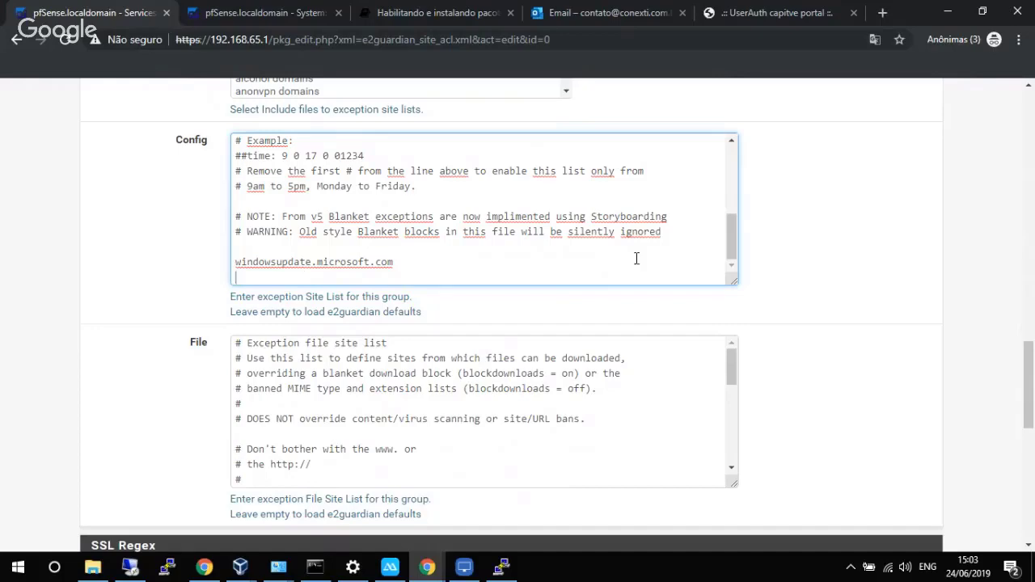
left_click_drag(1028, 372, 969, 516)
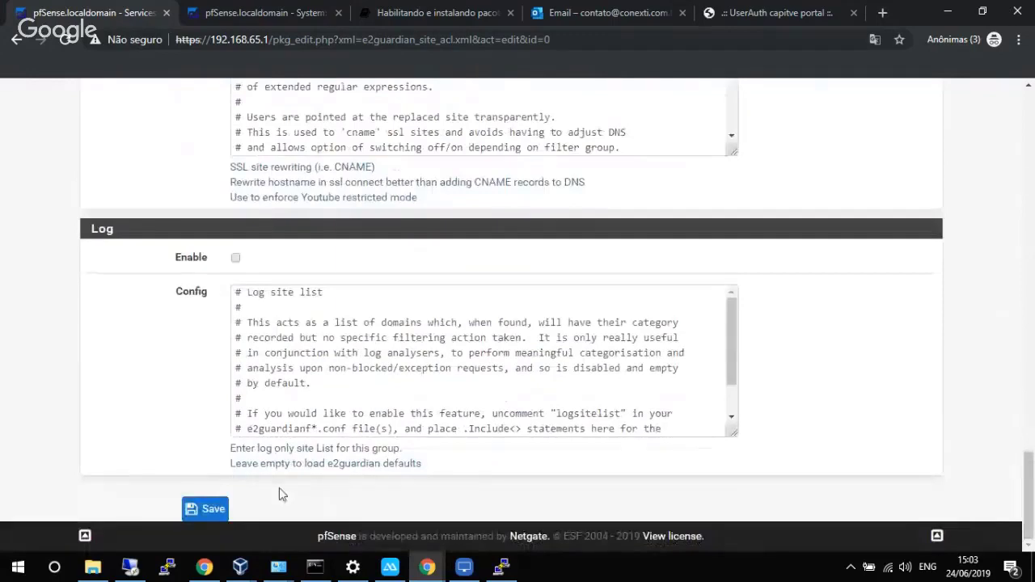
left_click(192, 511)
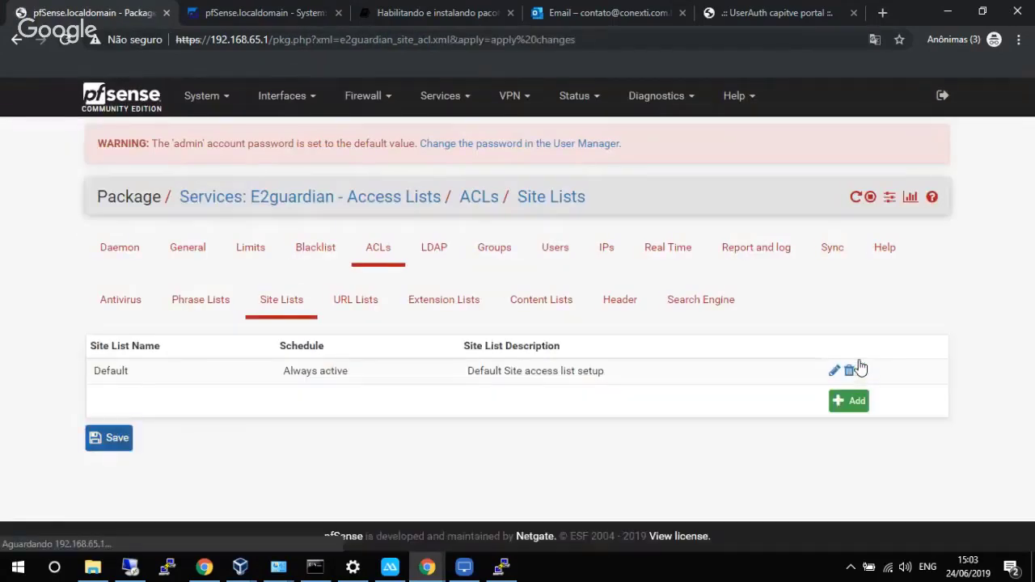
In the VM, maximise Edge, dismiss the firewall notification and enter facebook.com.
mouse_move(240, 566)
left_click(308, 527)
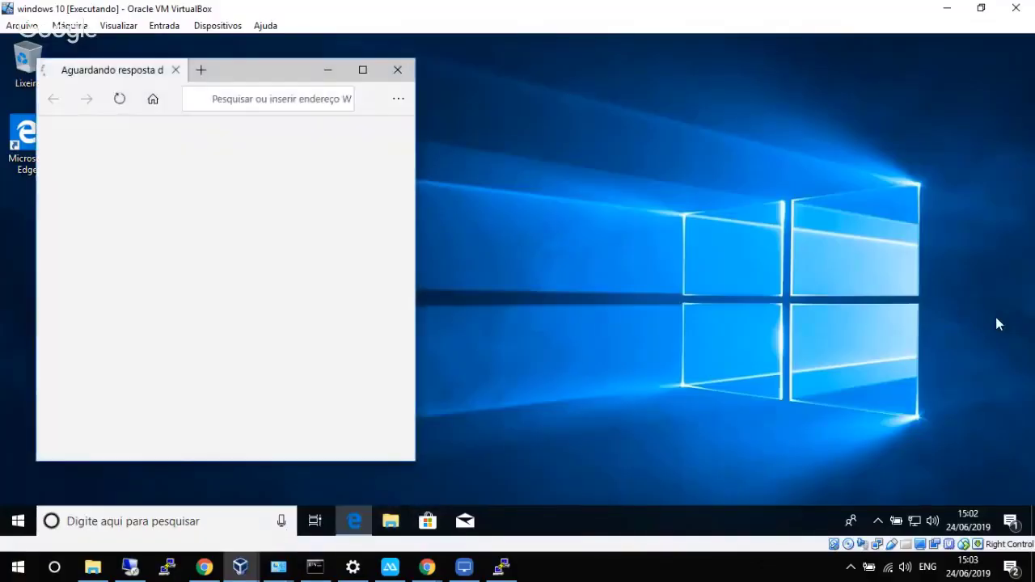
left_click(363, 72)
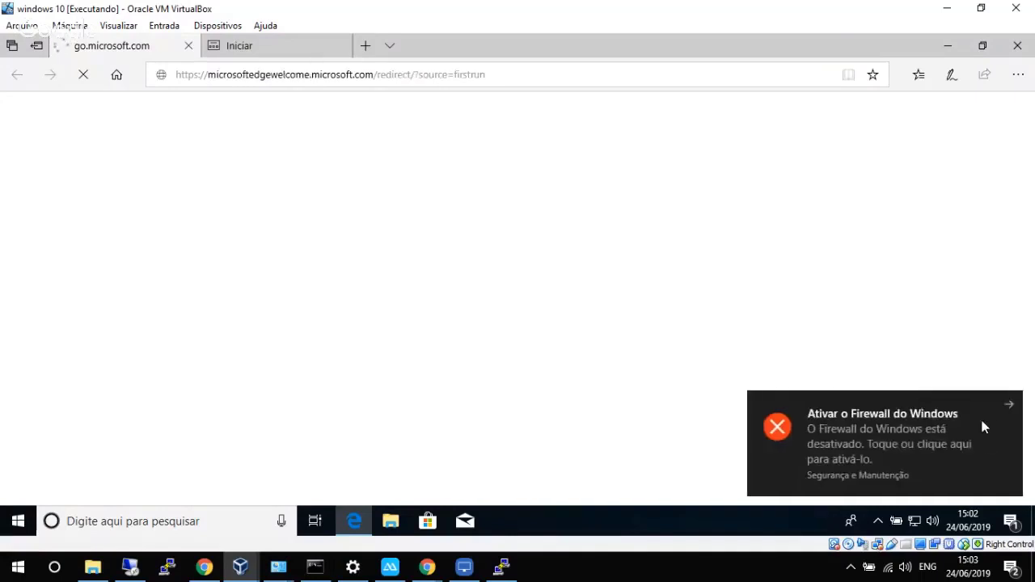
left_click(1007, 406)
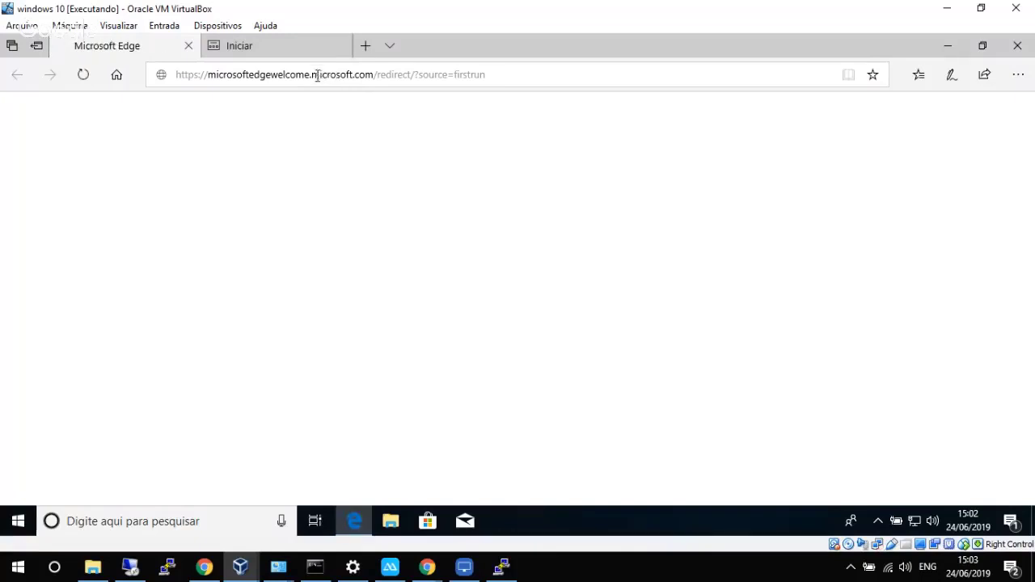
left_click(318, 74)
type("facebo")
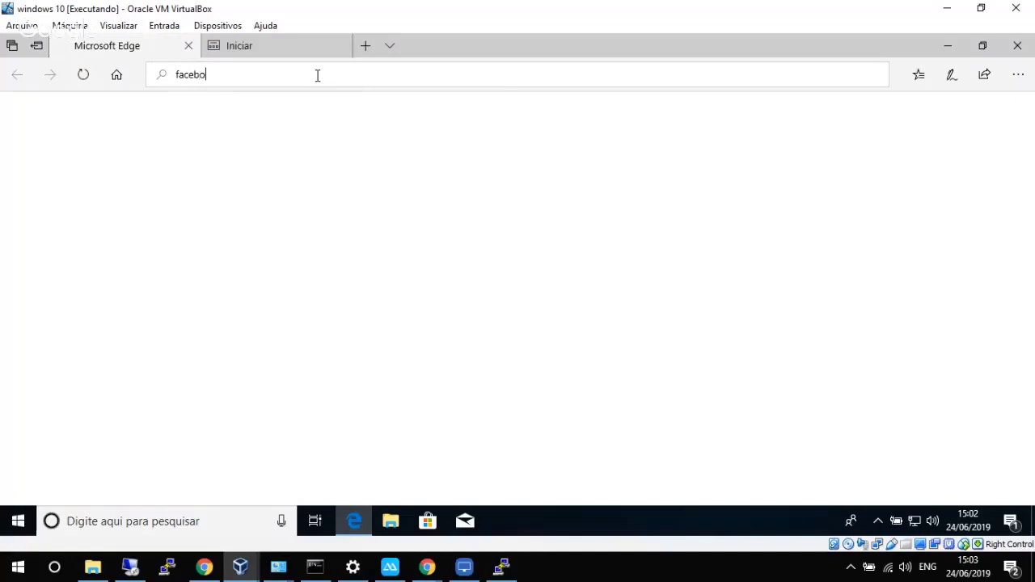
type("ok.com")
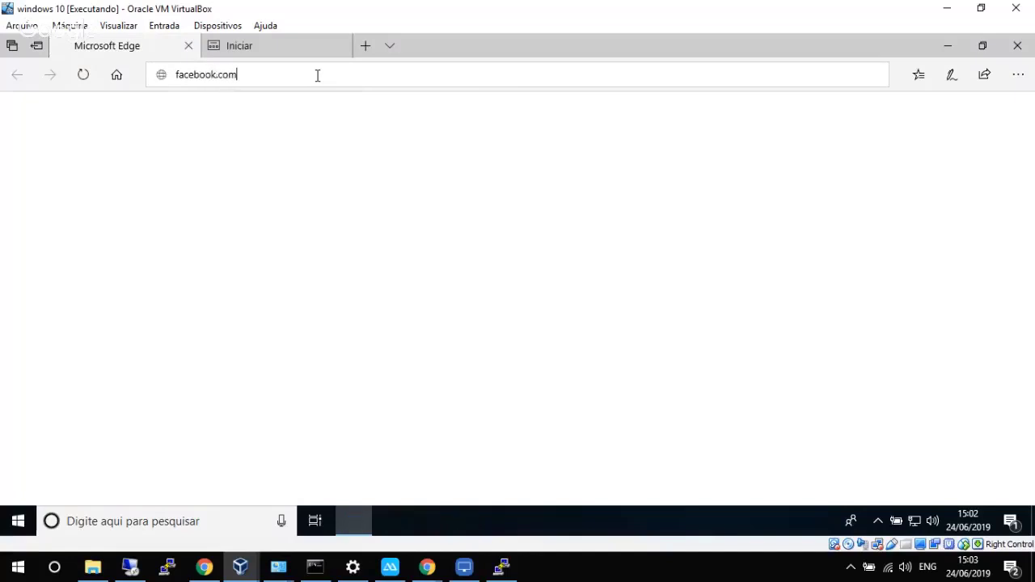
key("Escape")
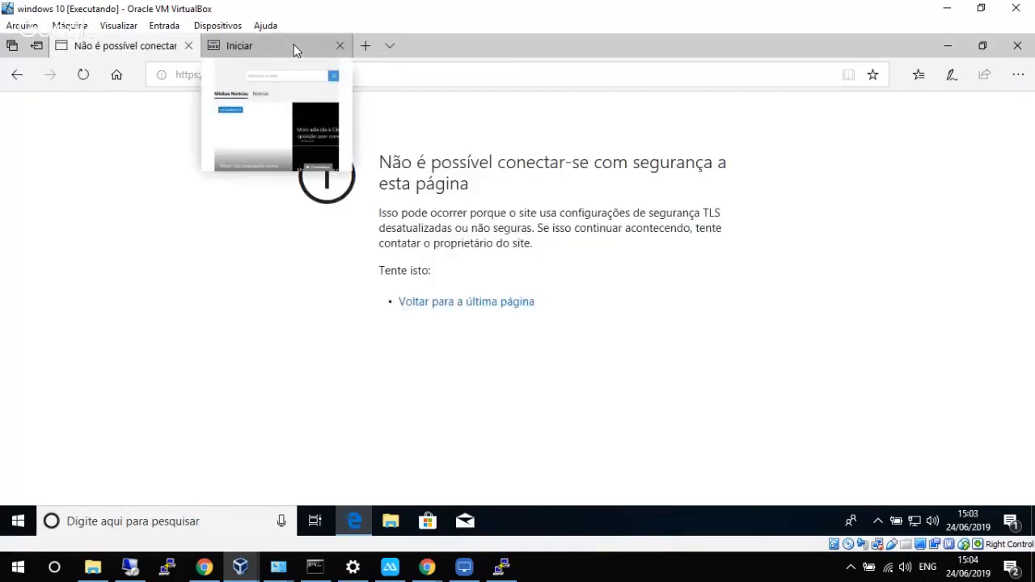
Load conexti.com.br in the start page tab, proceeding past the certificate warning.
left_click(295, 66)
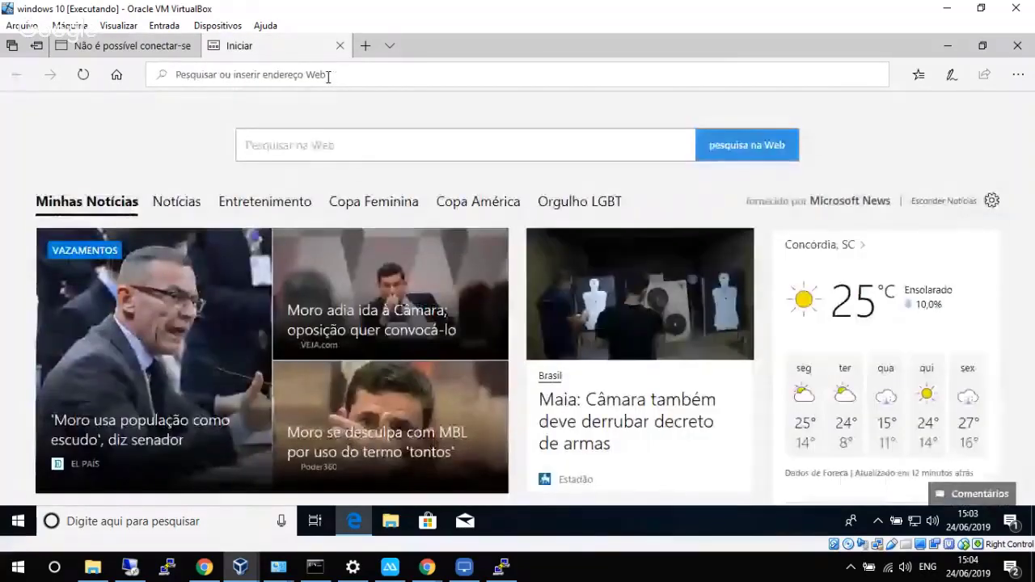
type("conex")
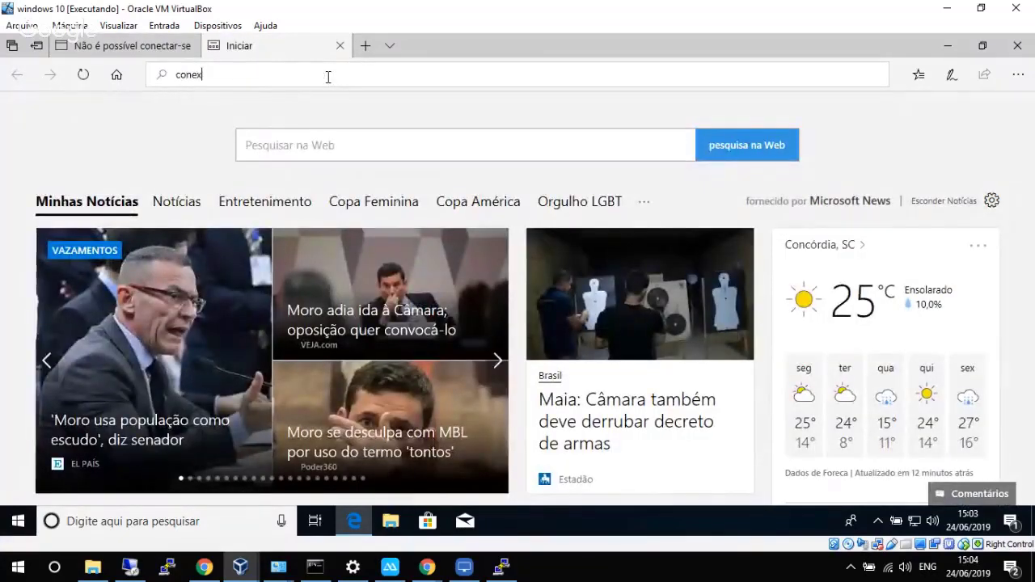
type("ti.co")
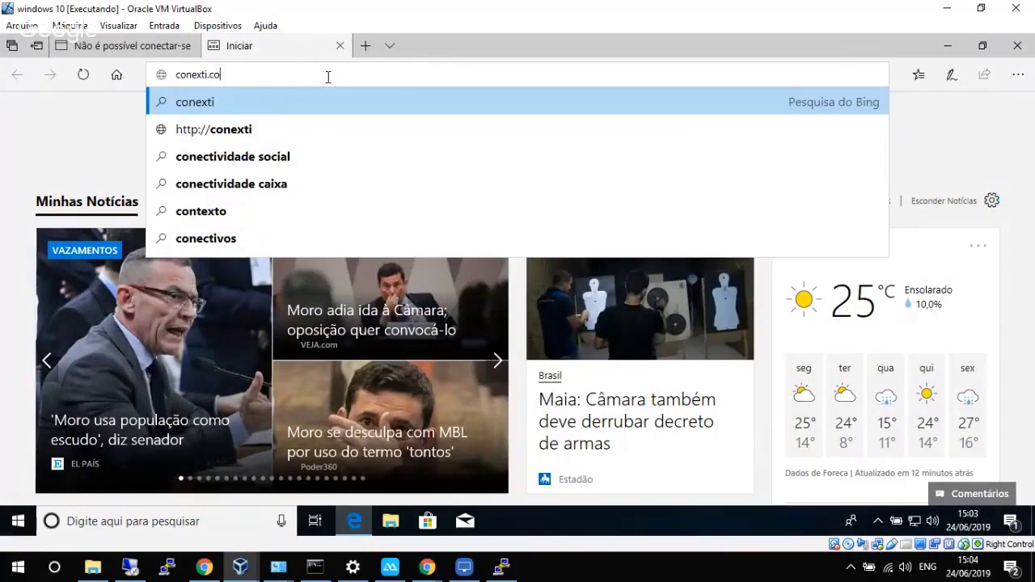
type("m.br")
key("Return")
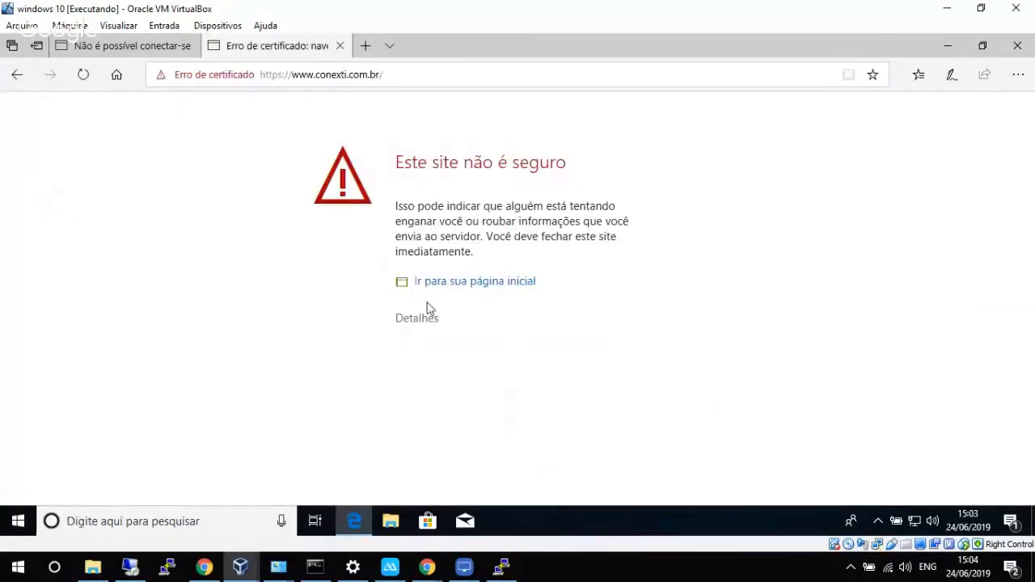
left_click(417, 321)
left_click(450, 417)
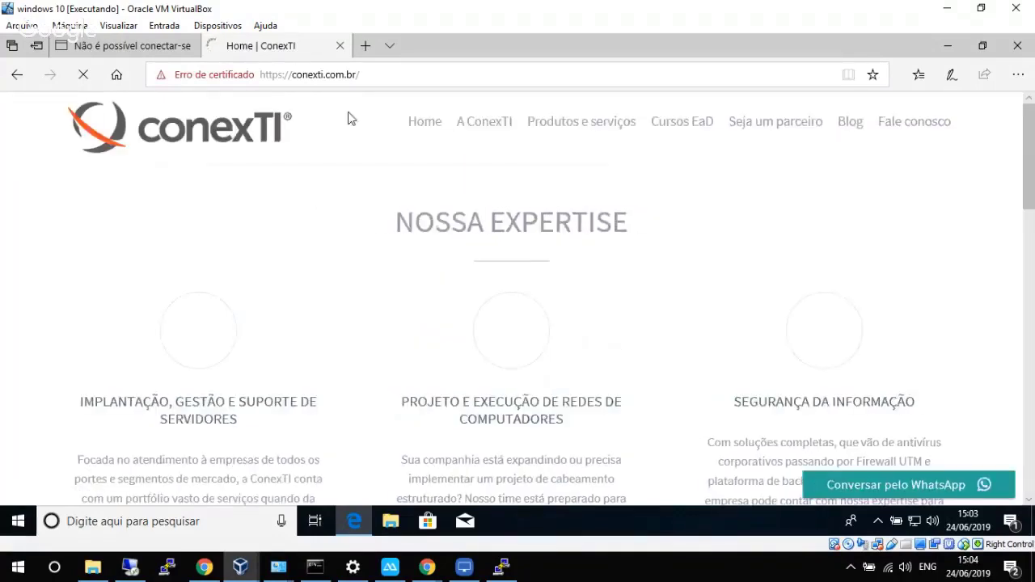
Open uol.com.br in a new tab, check the facebook.com tab, then minimise the VM.
left_click(365, 46)
type("uo")
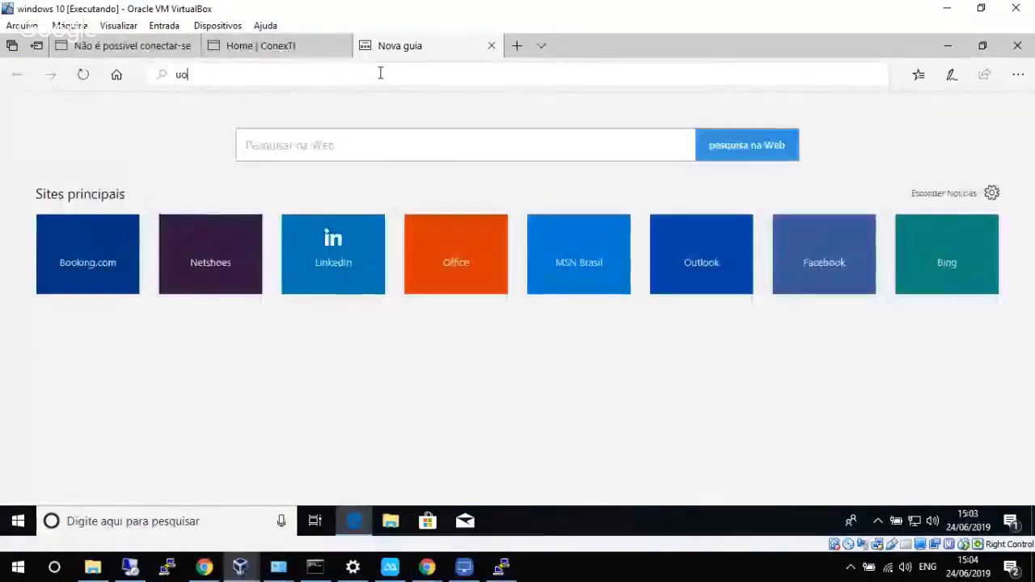
type("l.com.b")
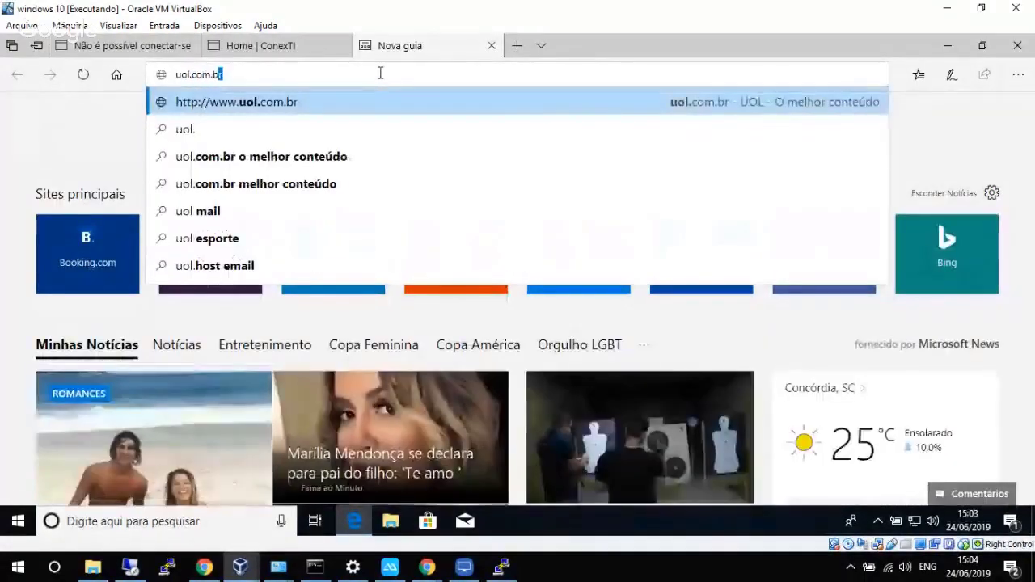
type("r")
key("Return")
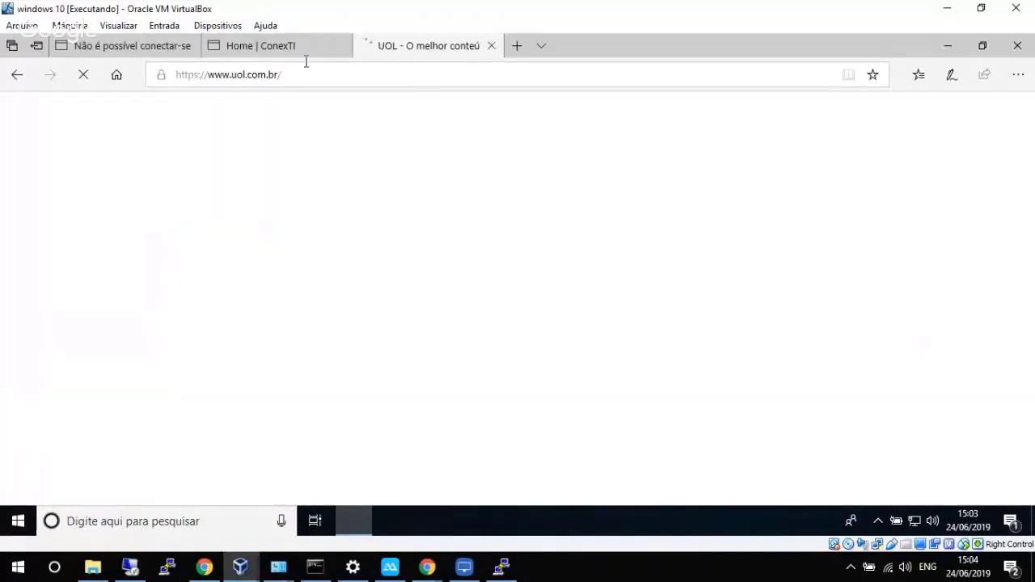
left_click(193, 52)
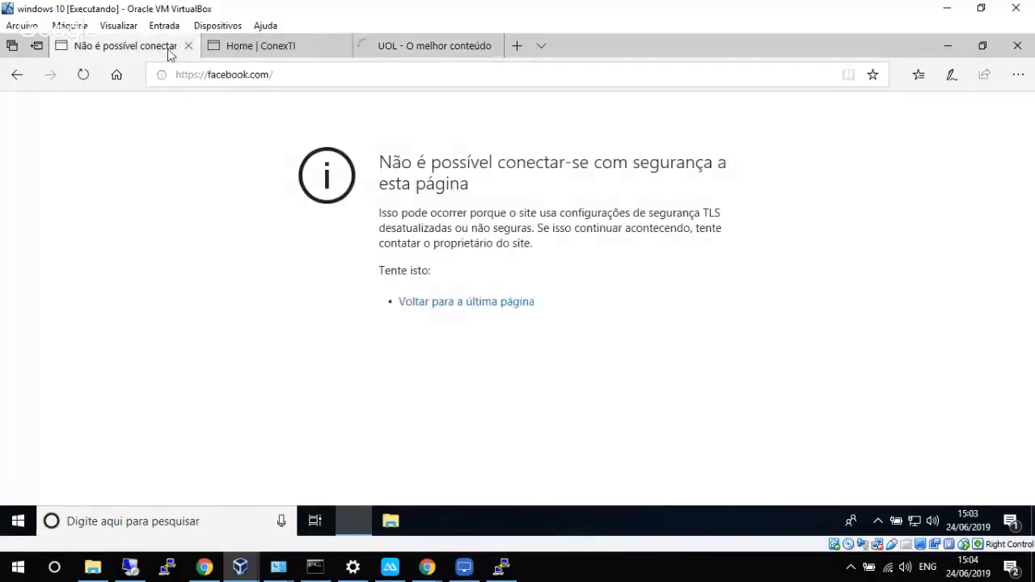
left_click(940, 8)
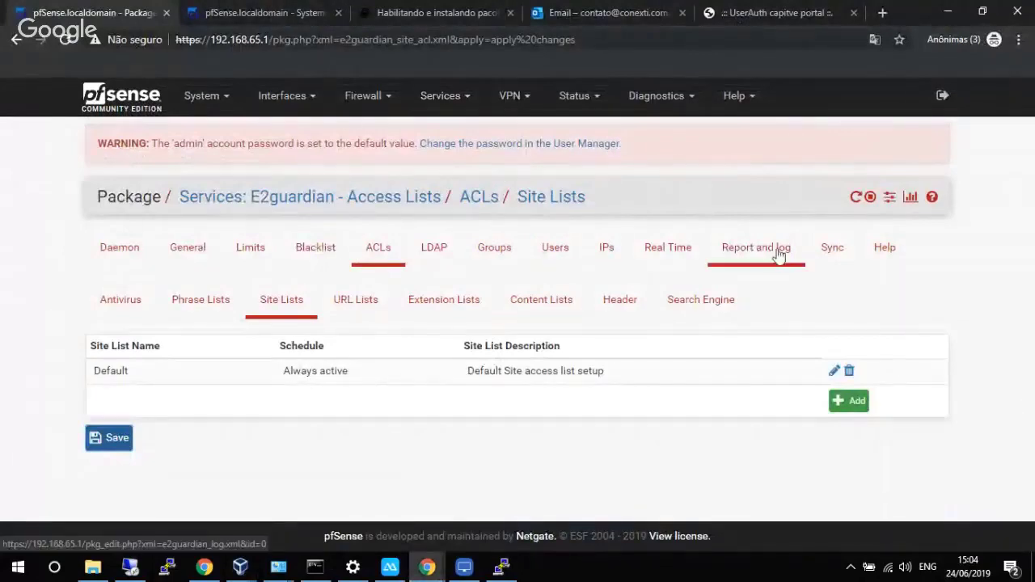
Review the E2guardian Real Time access table and denied log showing .crt downloads blocked for Suporte.
left_click(673, 248)
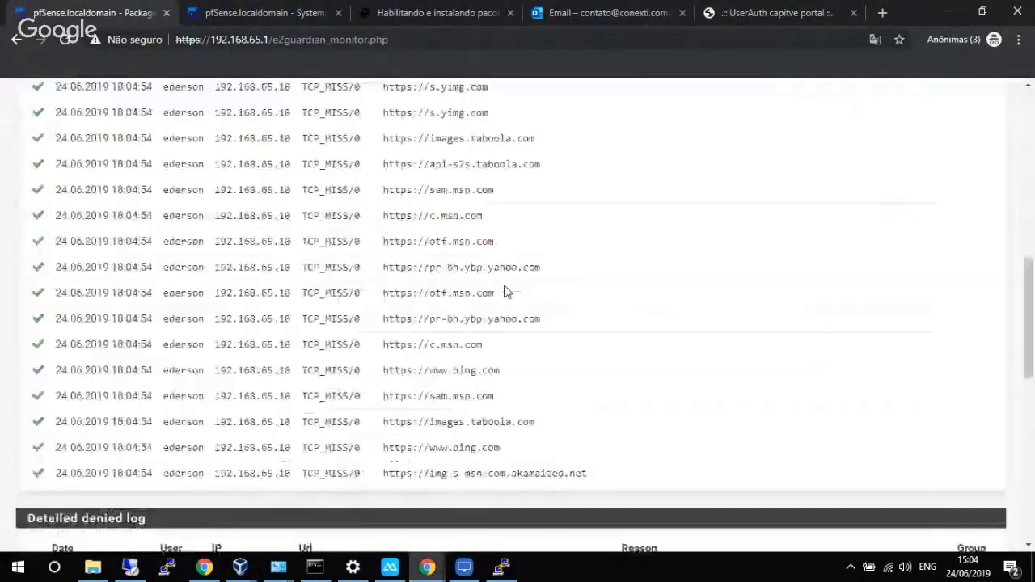
scroll(504, 288, "down", 5)
scroll(506, 285, "down", 2)
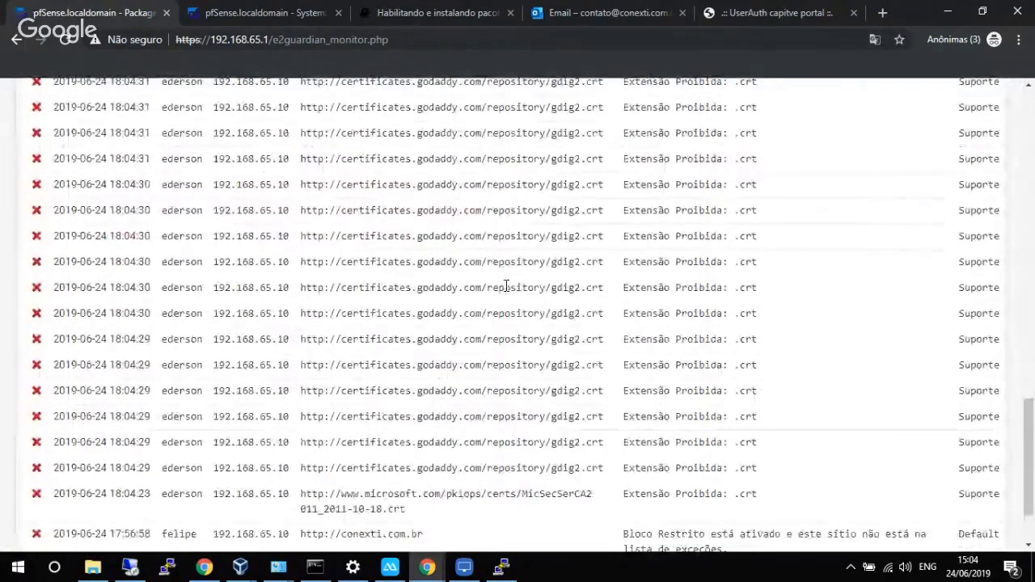
scroll(505, 287, "down", 1)
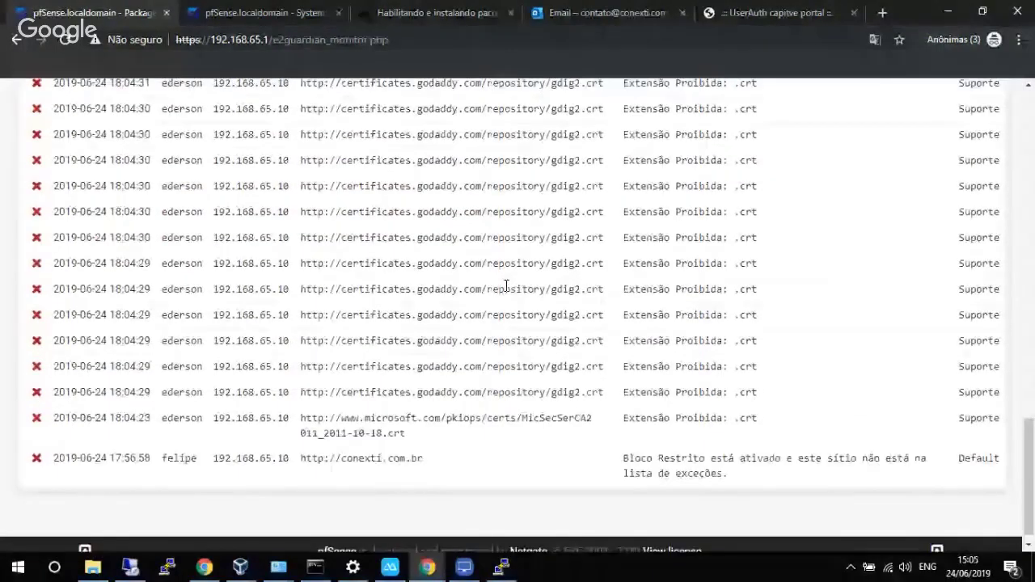
scroll(505, 287, "up", 4)
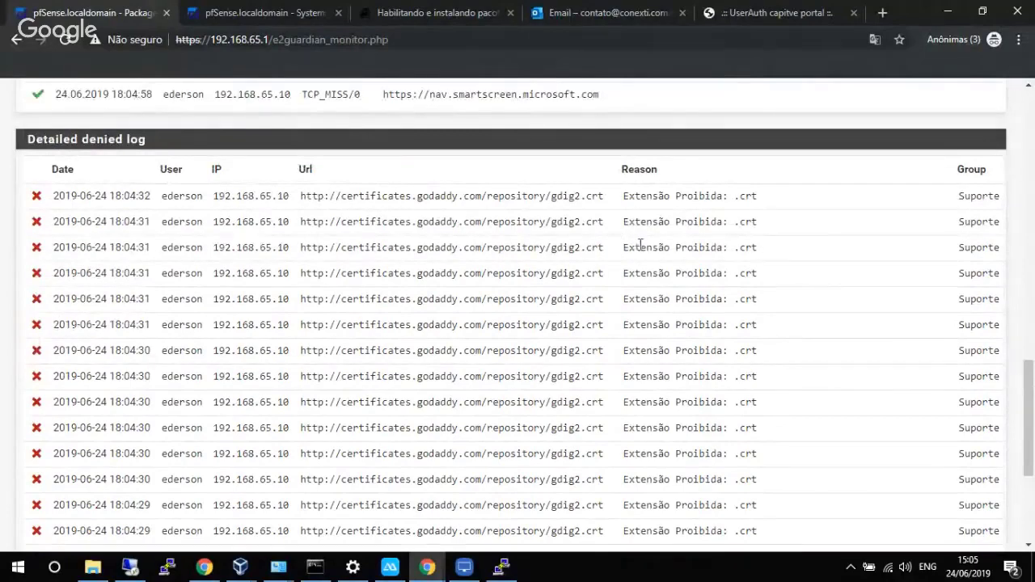
left_click_drag(733, 196, 750, 199)
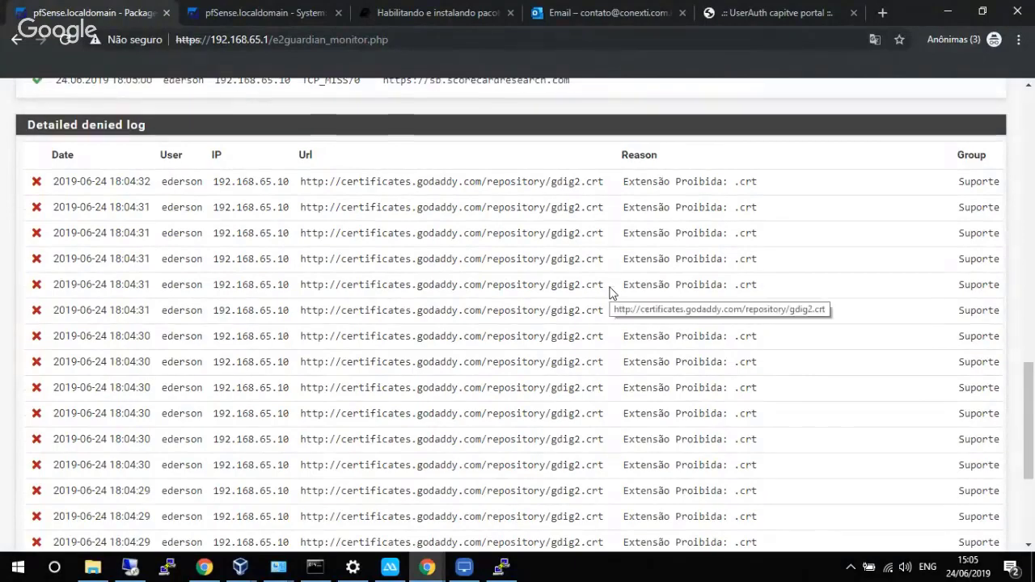
scroll(610, 292, "up", 7)
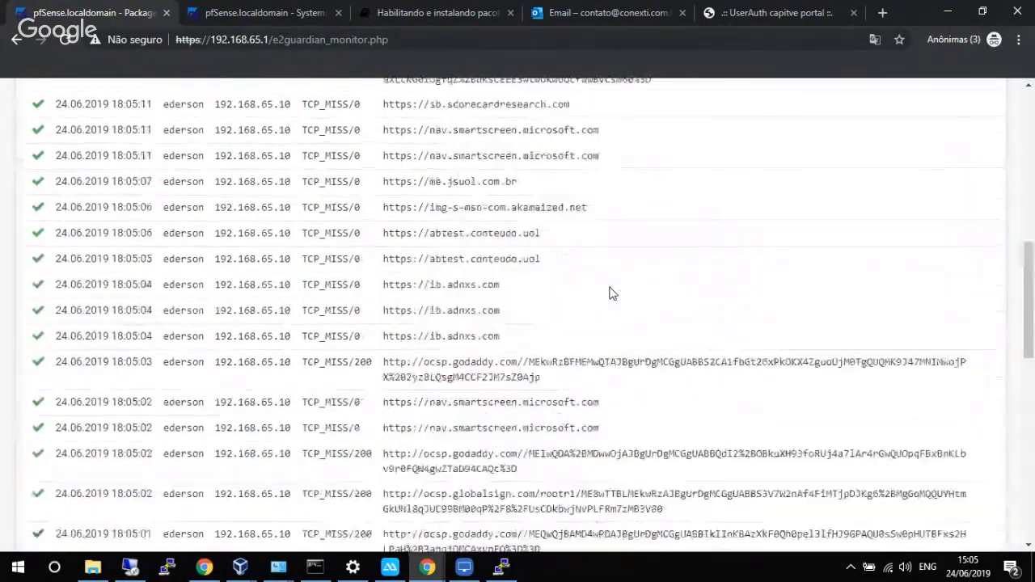
scroll(612, 292, "up", 3)
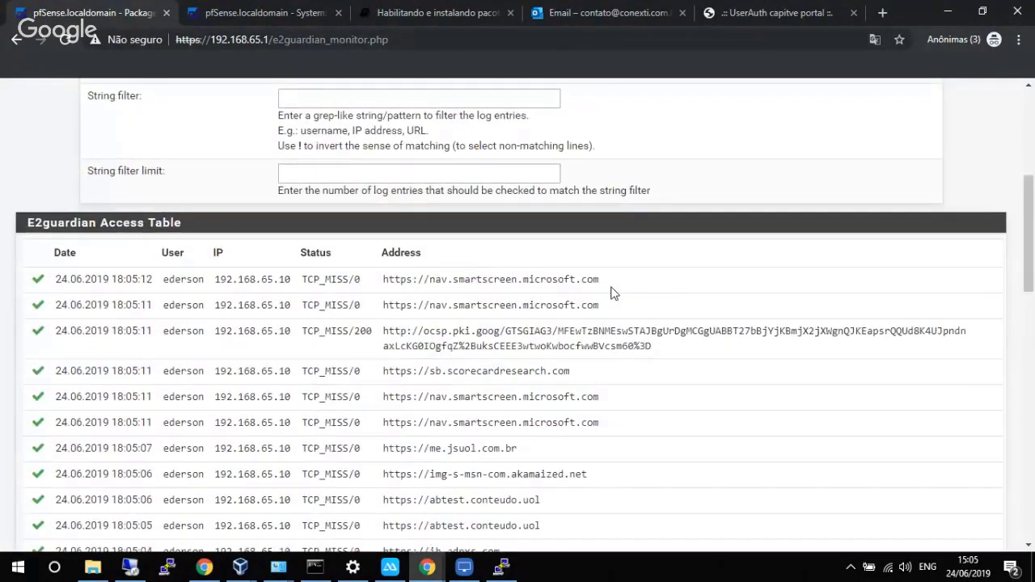
scroll(612, 293, "up", 4)
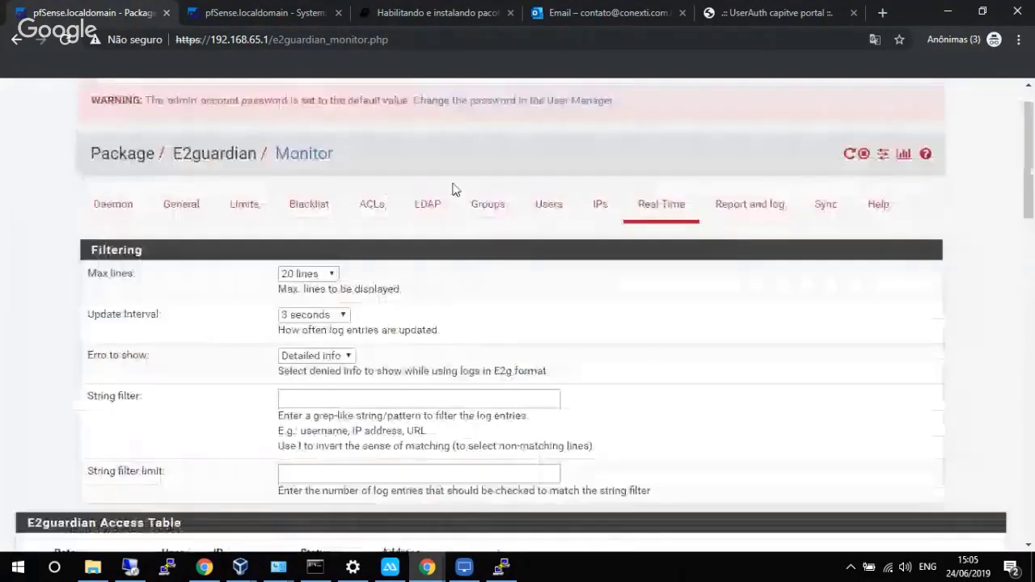
Open the Default list under E2guardian ACLs > Extension Lists for editing.
left_click(367, 208)
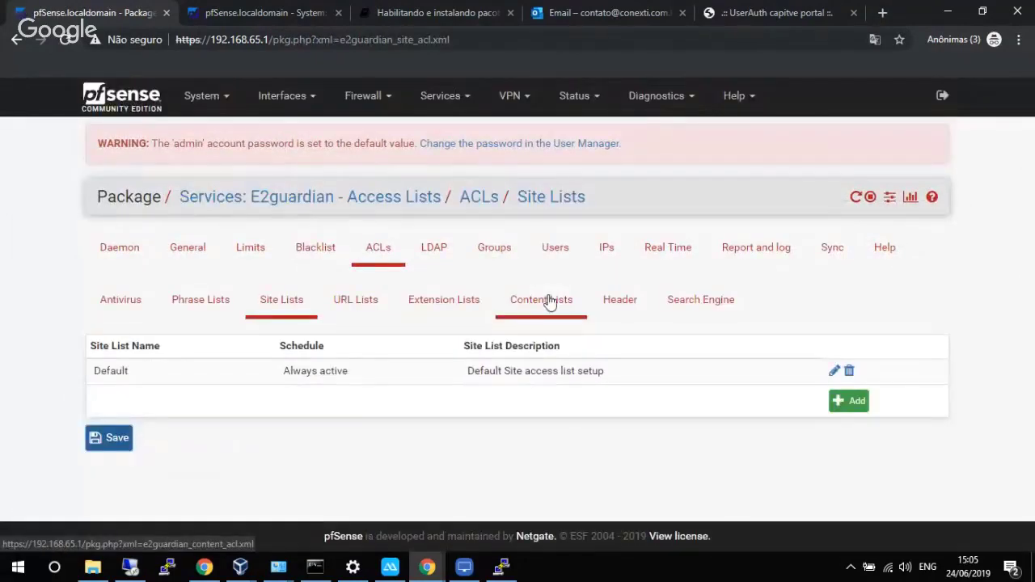
left_click(457, 312)
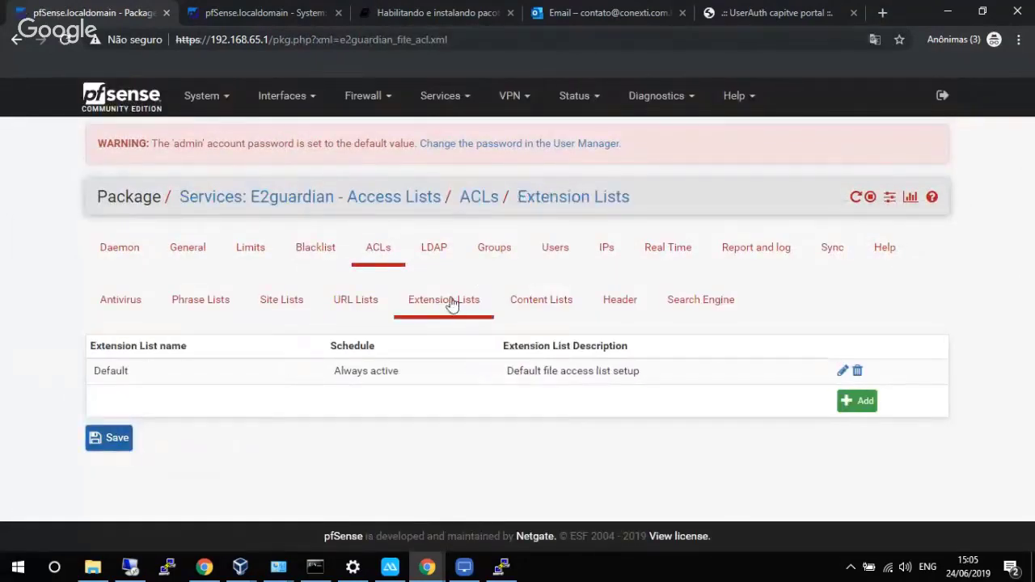
left_click(533, 371)
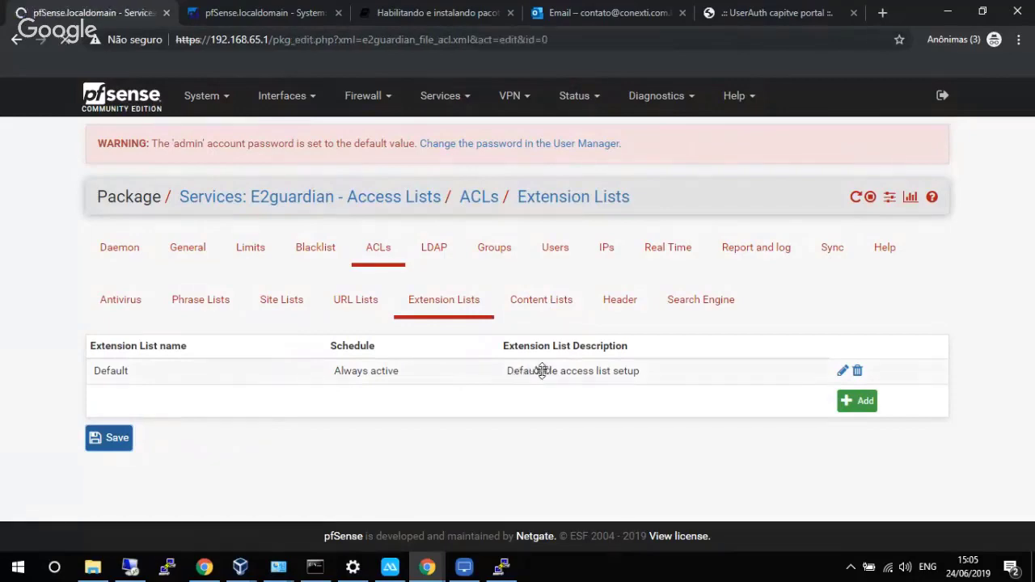
left_click_drag(1029, 194, 979, 363)
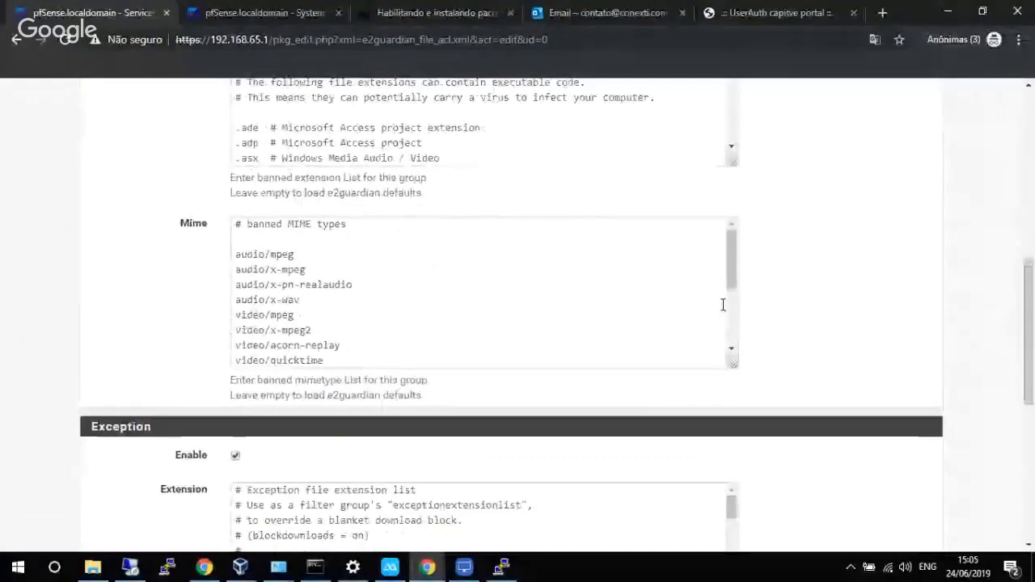
left_click_drag(728, 262, 730, 311)
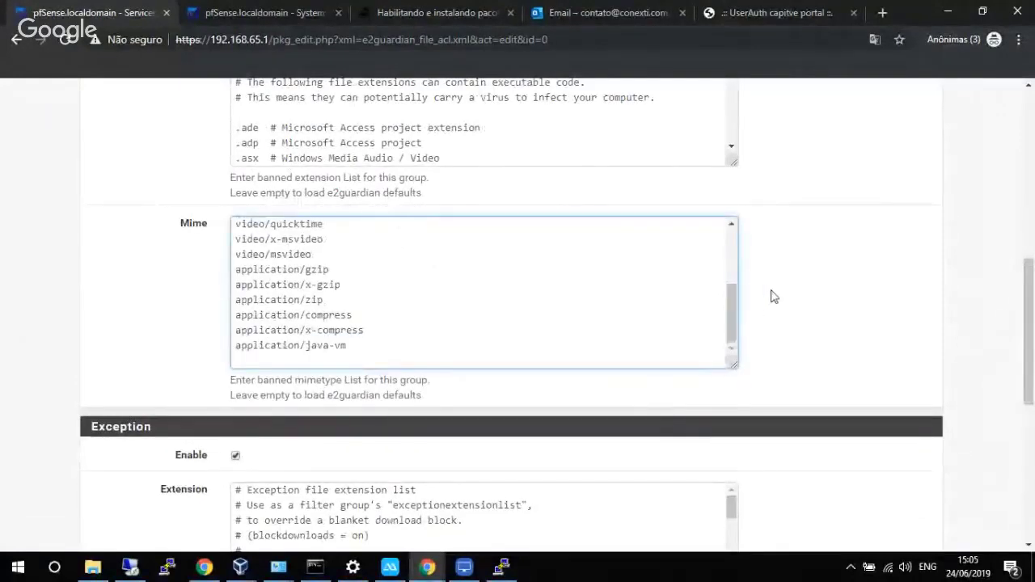
scroll(771, 293, "up", 2)
left_click_drag(733, 197, 733, 223)
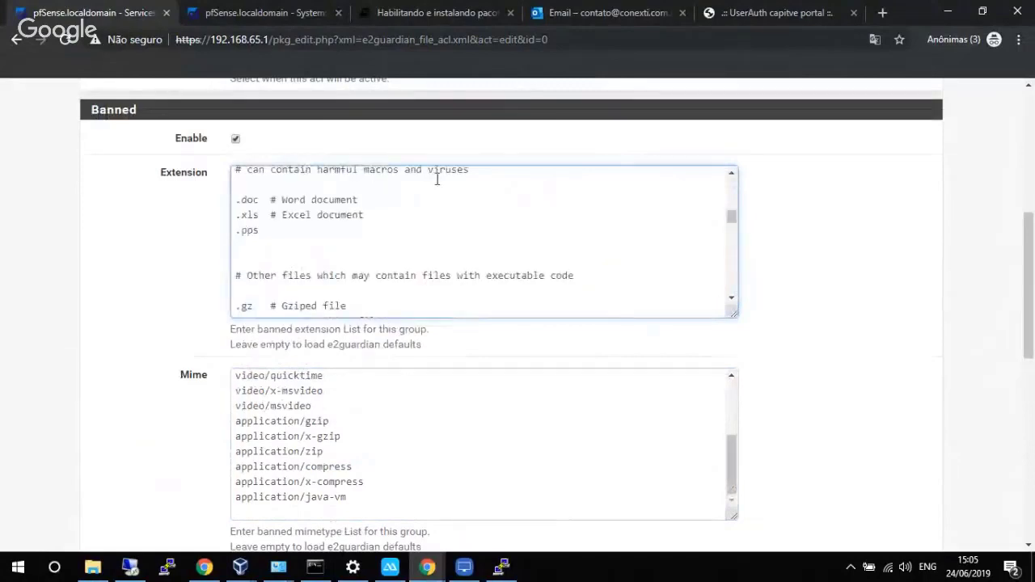
Uncheck Banned Enable, save the extension list and apply the E2guardian changes.
left_click(235, 142)
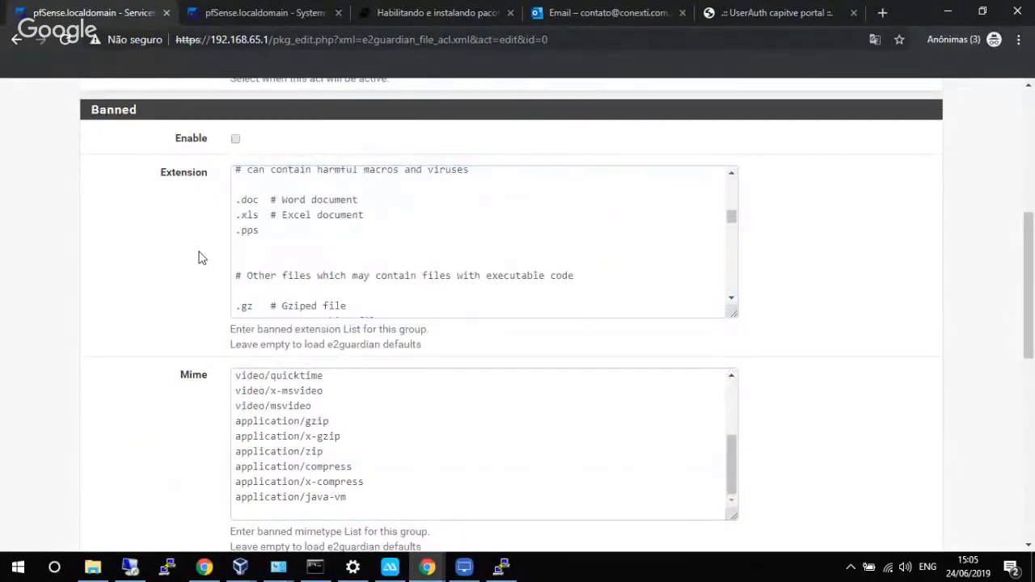
scroll(199, 259, "down", 8)
scroll(200, 260, "up", 1)
scroll(200, 260, "up", 1)
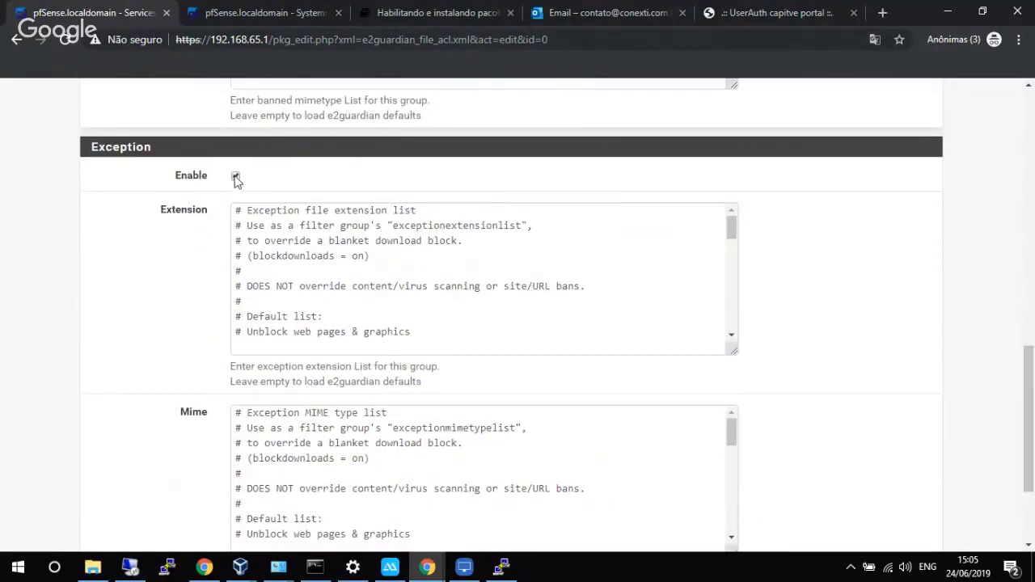
scroll(203, 243, "down", 3)
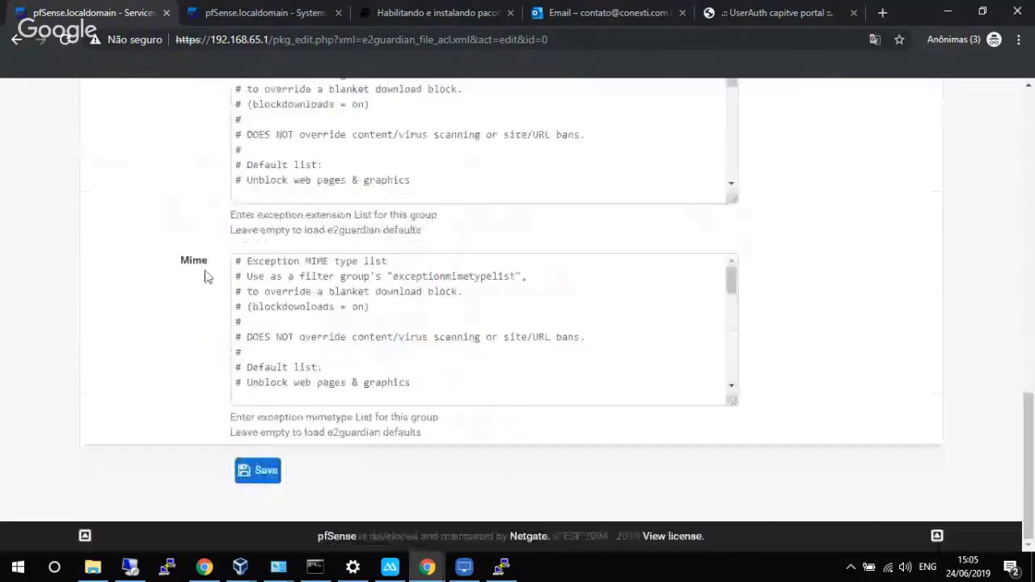
left_click(263, 473)
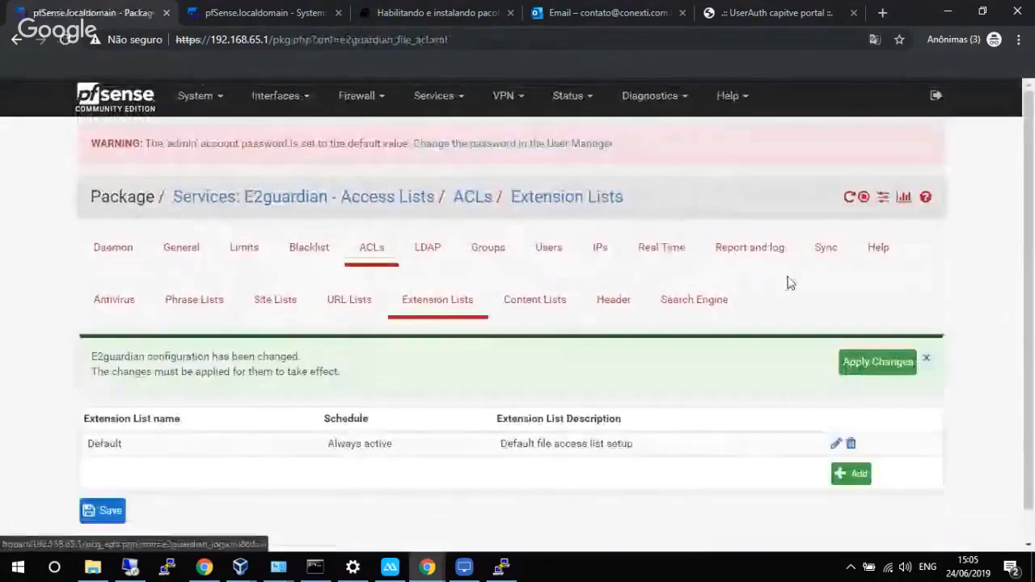
left_click(867, 364)
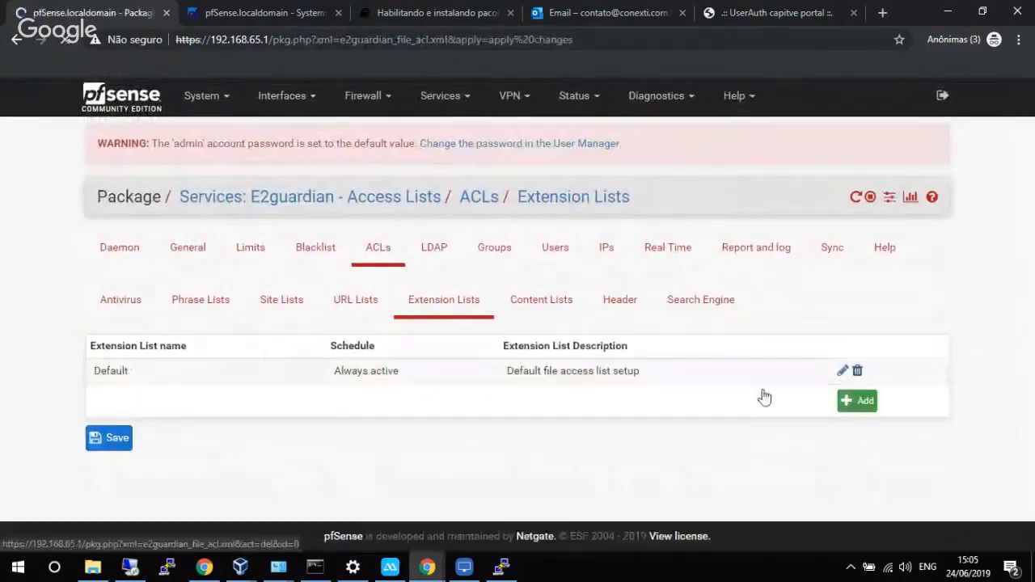
Reload conexti.com.br in the guest's Edge tab so it loads, then minimize VirtualBox back to pfSense.
mouse_move(240, 566)
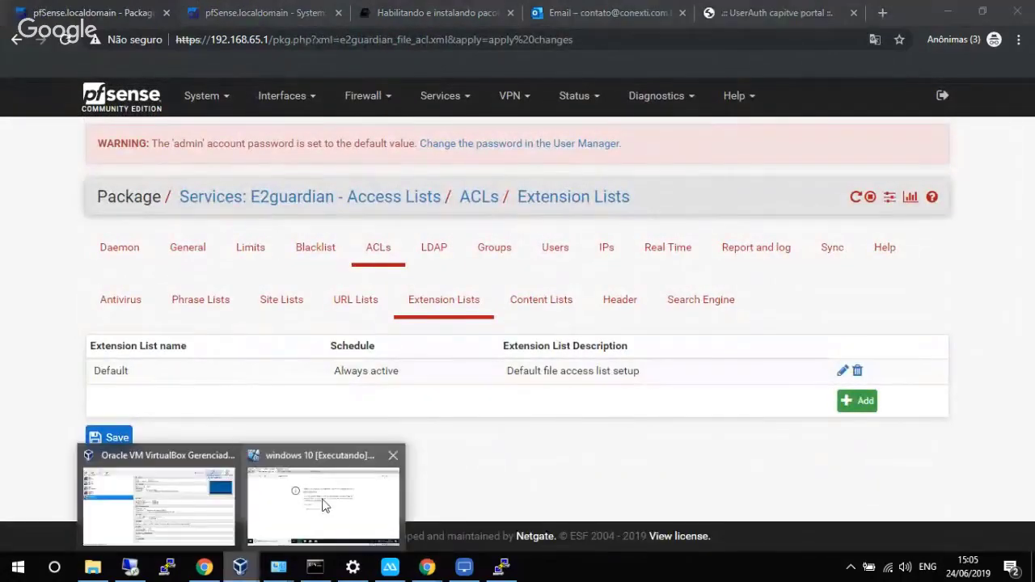
left_click(327, 503)
left_click(310, 53)
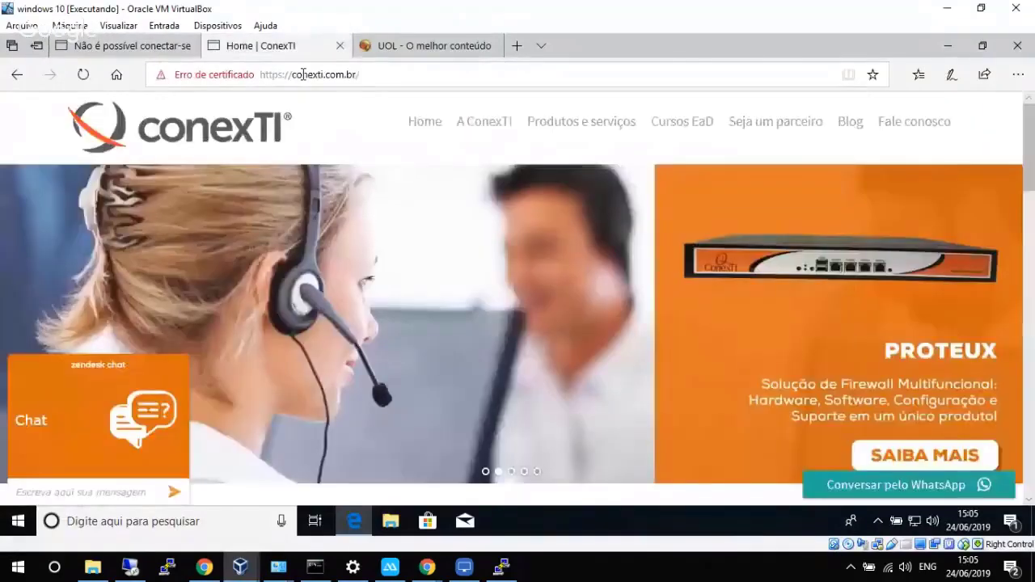
left_click(303, 74)
key("Return")
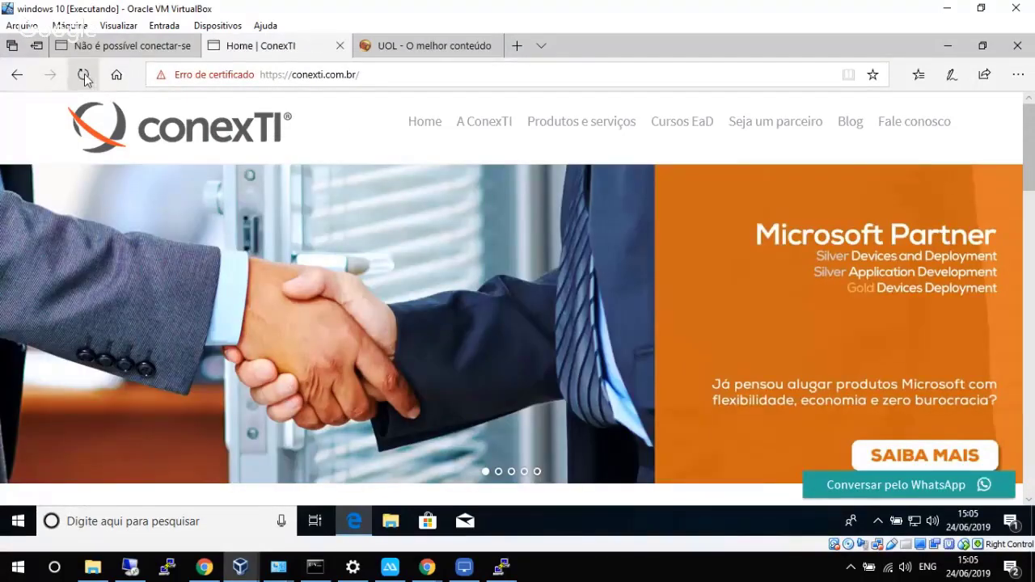
left_click(84, 75)
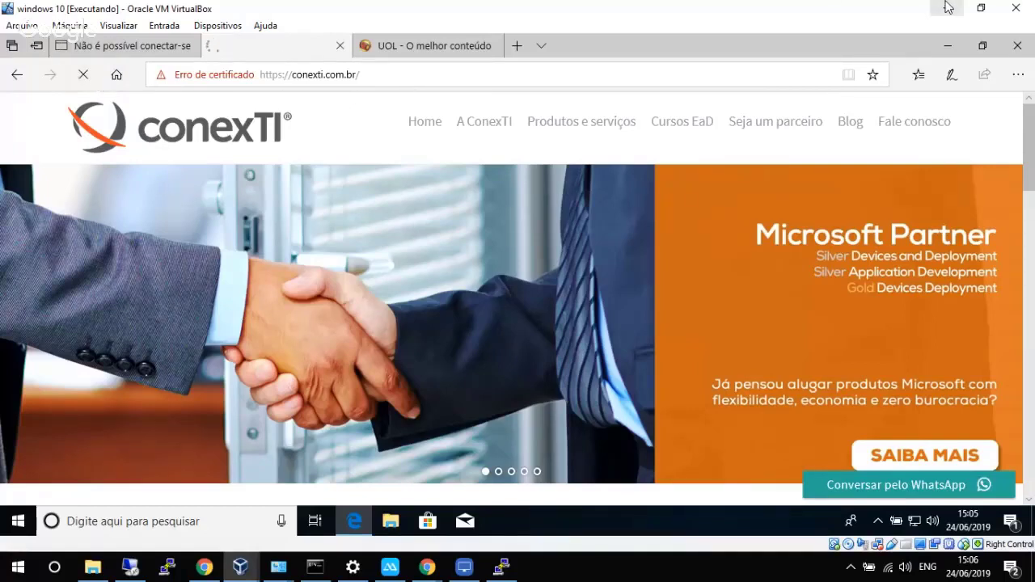
left_click(948, 7)
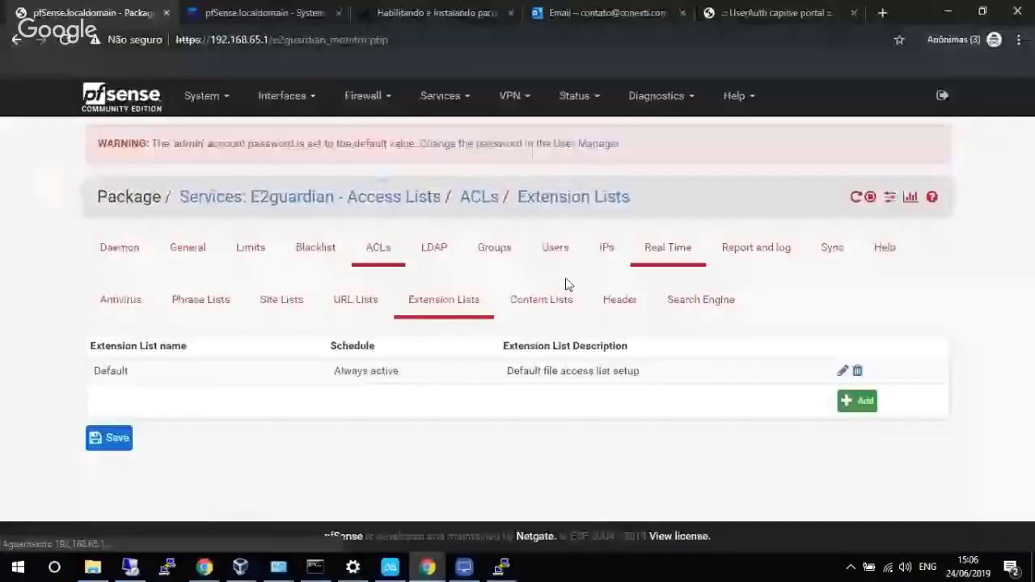
Scroll the E2guardian Access Table and Detailed denied log, confirming conexti.com.br requests pass and .crt denials are older.
scroll(614, 279, "down", 3)
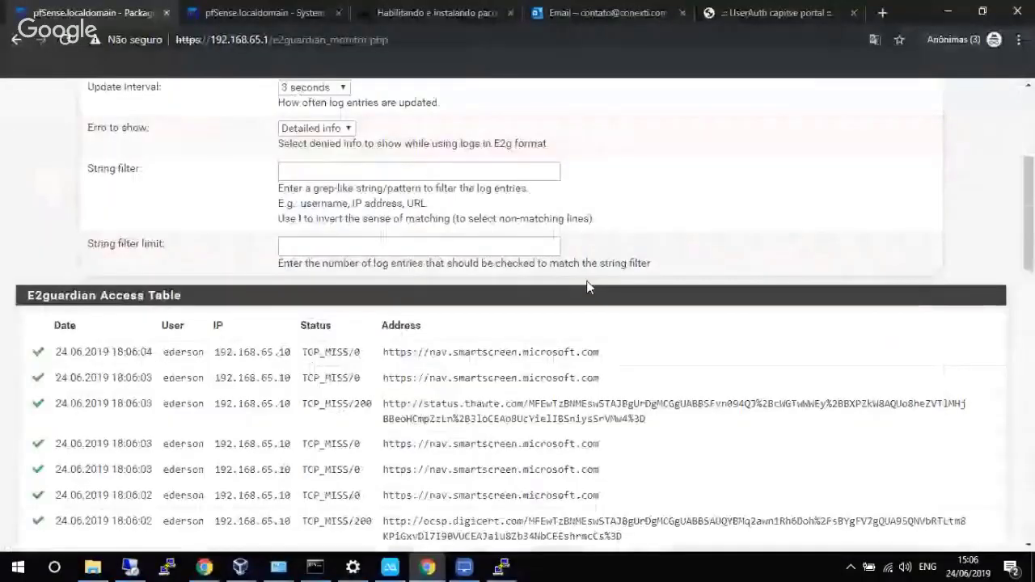
scroll(588, 287, "down", 10)
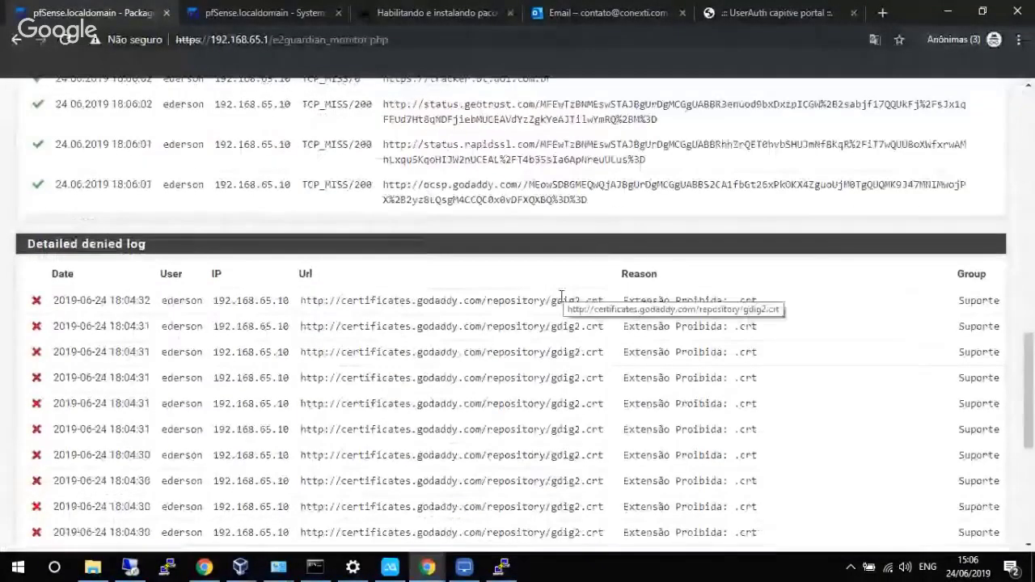
scroll(562, 297, "up", 1)
scroll(564, 302, "up", 2)
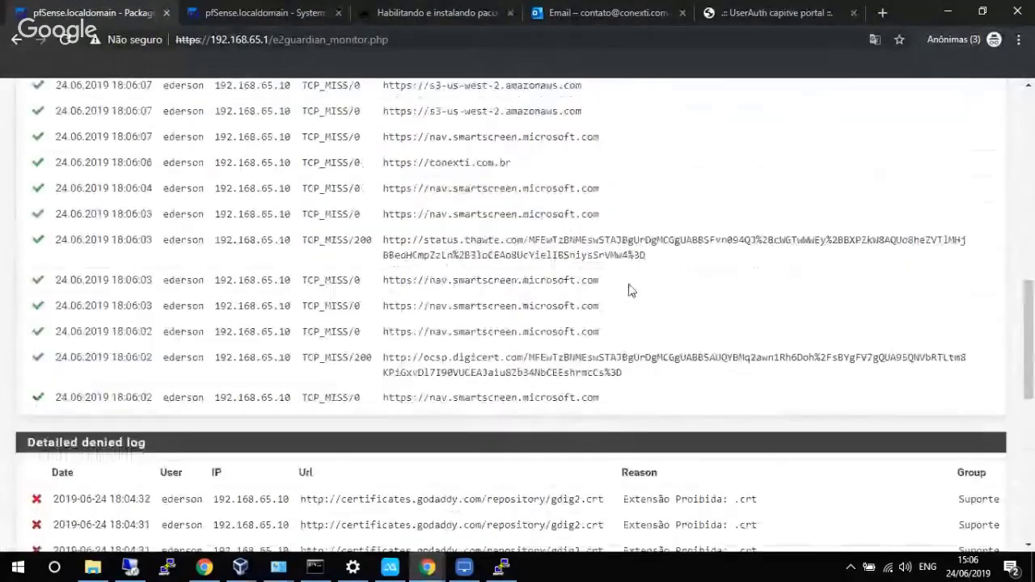
scroll(631, 291, "up", 8)
scroll(1031, 233, "down", 2)
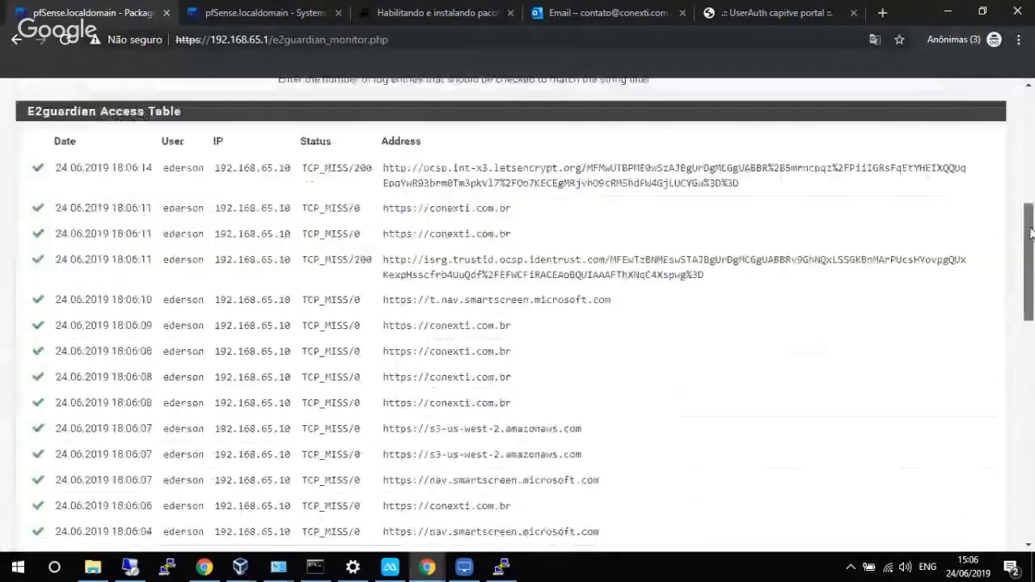
left_click_drag(113, 168, 164, 176)
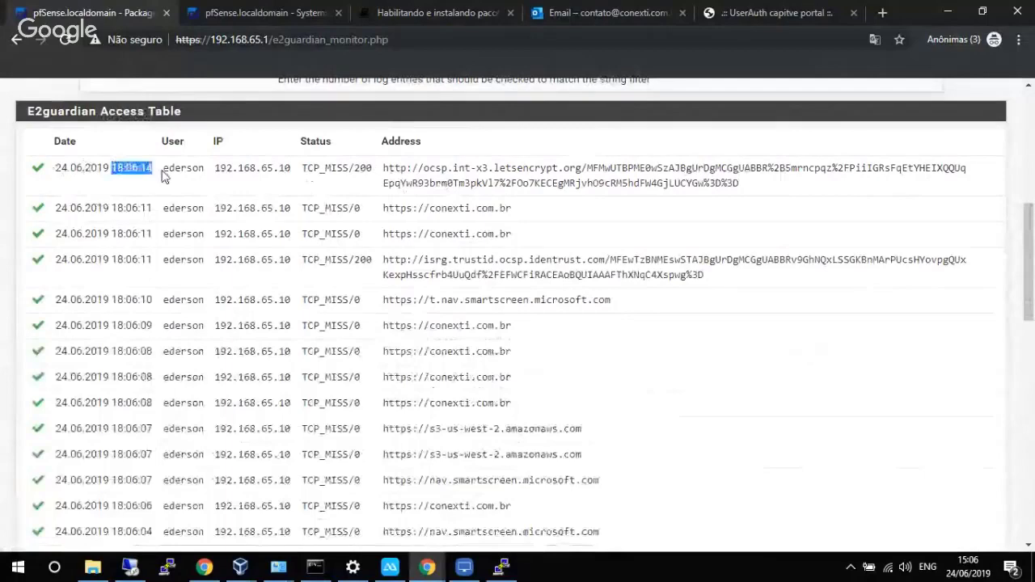
left_click_drag(1030, 279, 1025, 402)
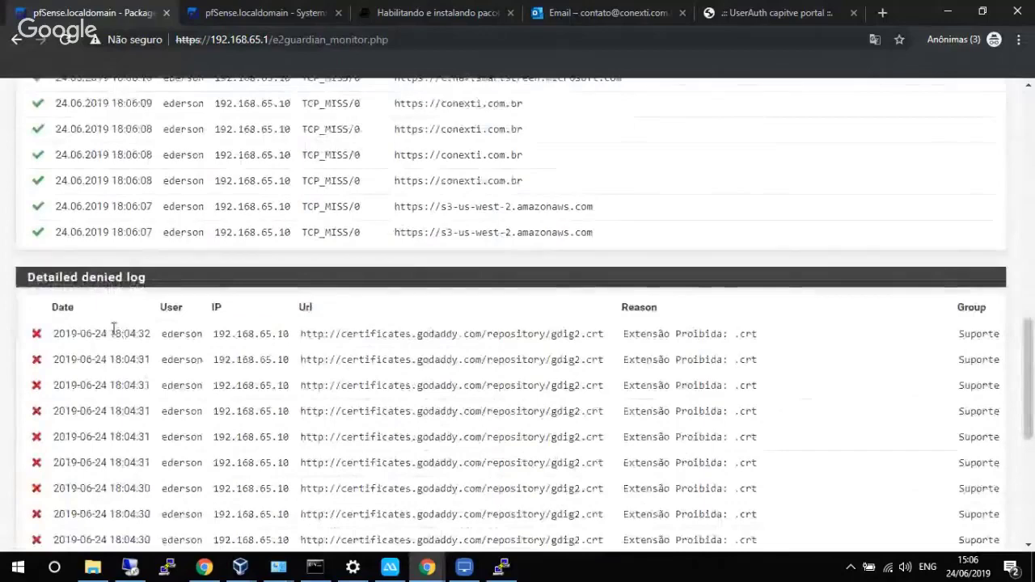
left_click_drag(110, 333, 152, 335)
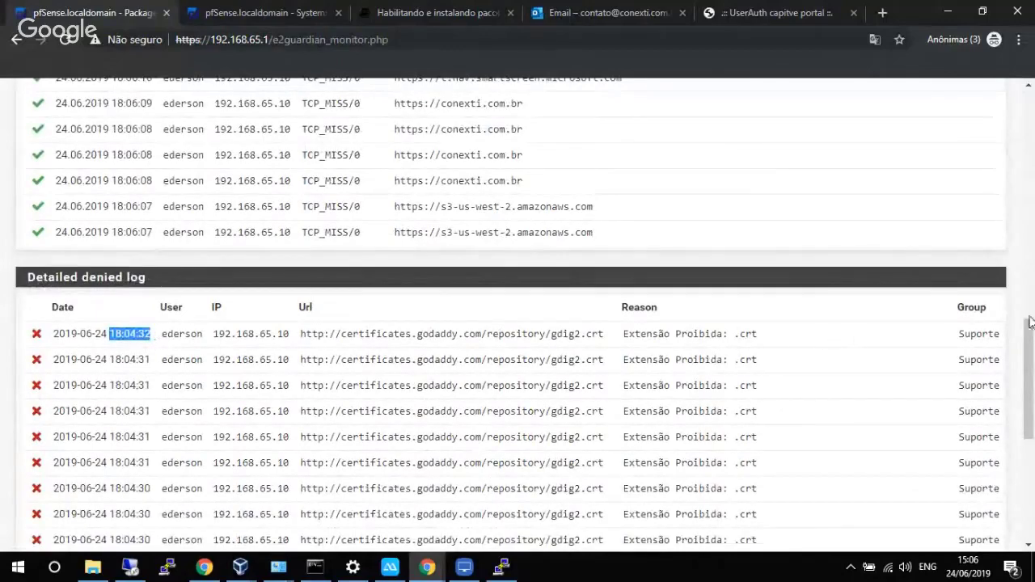
left_click_drag(1028, 322, 1031, 204)
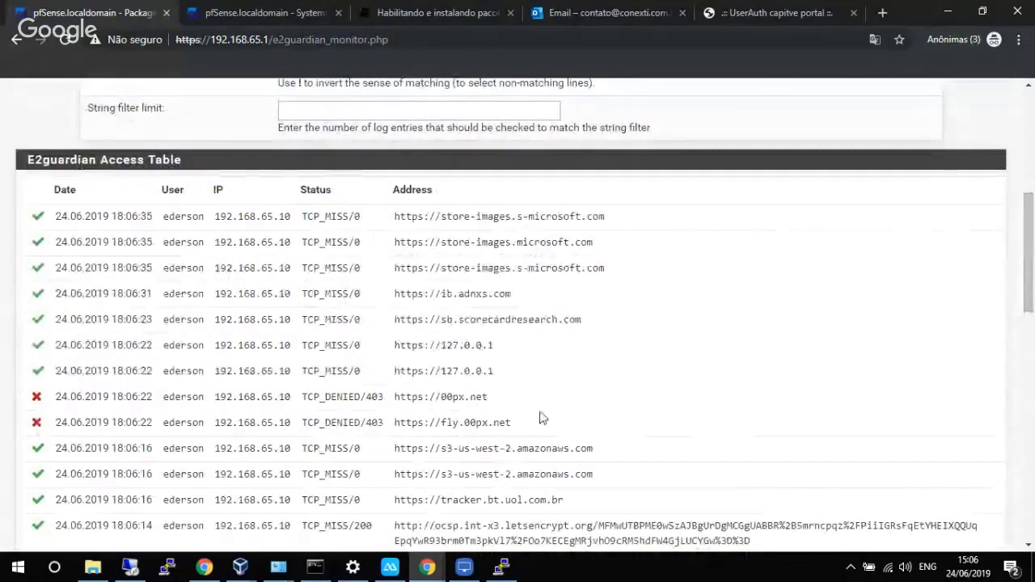
left_click_drag(1032, 272, 1033, 167)
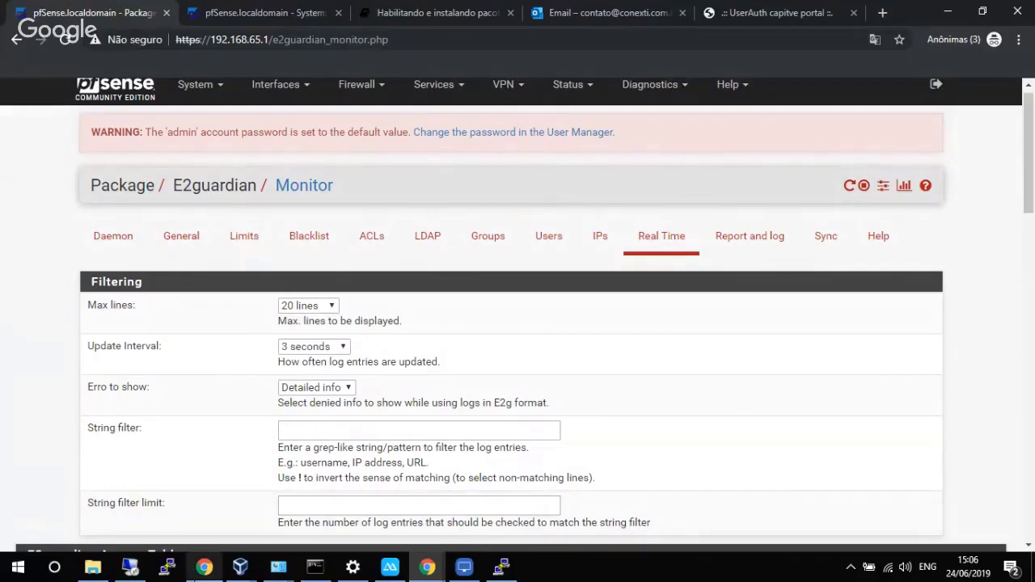
mouse_move(200, 571)
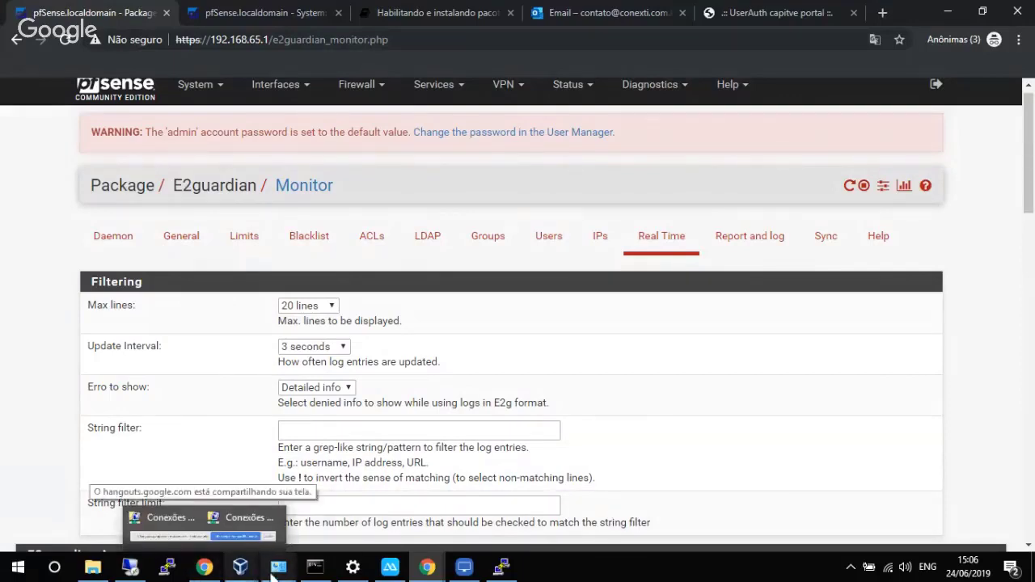
mouse_move(278, 567)
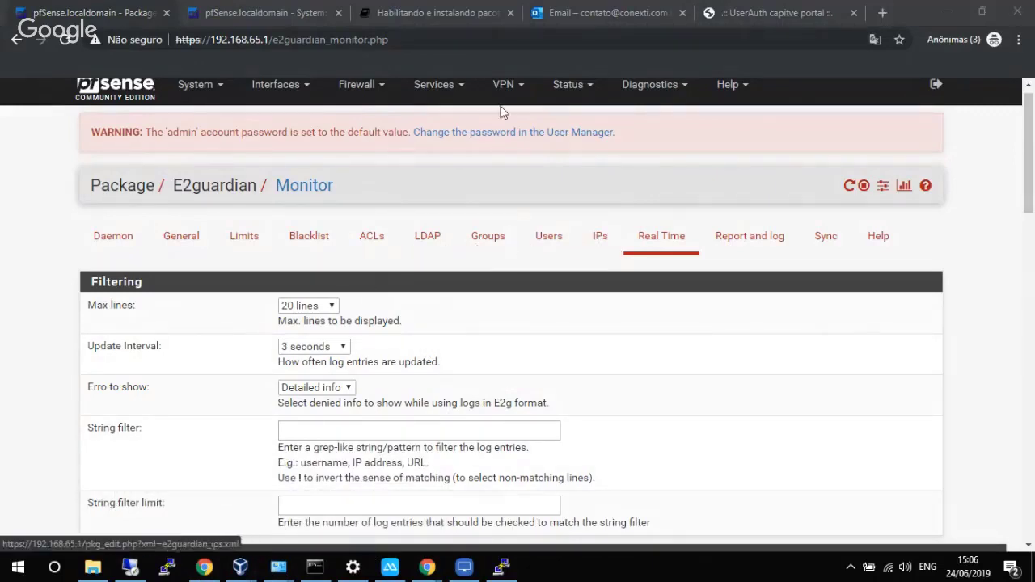
Show UserAuth Integration's Active Sessions, listing one Suporte user logged in from 192.168.65.10.
left_click(435, 86)
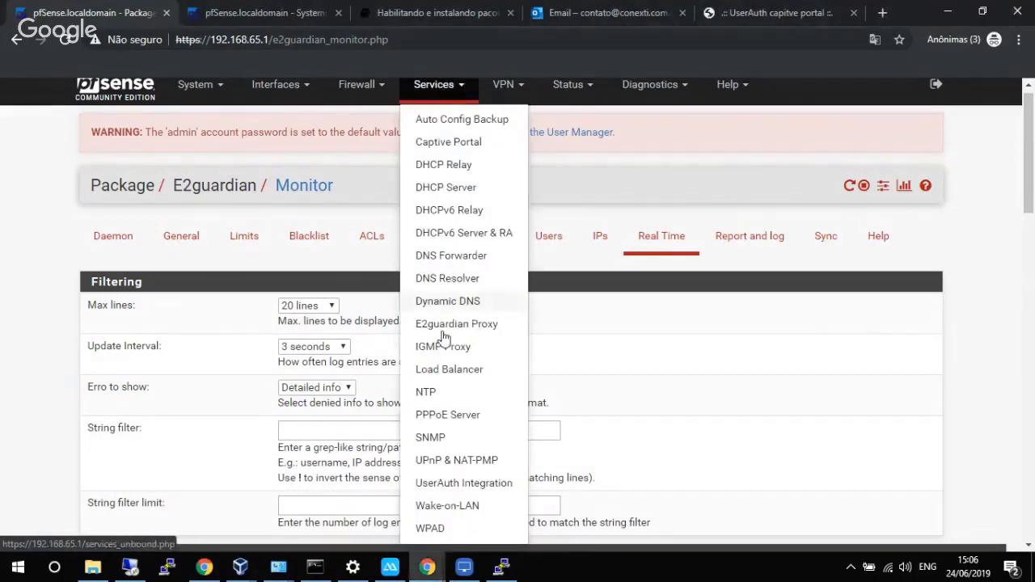
left_click(455, 485)
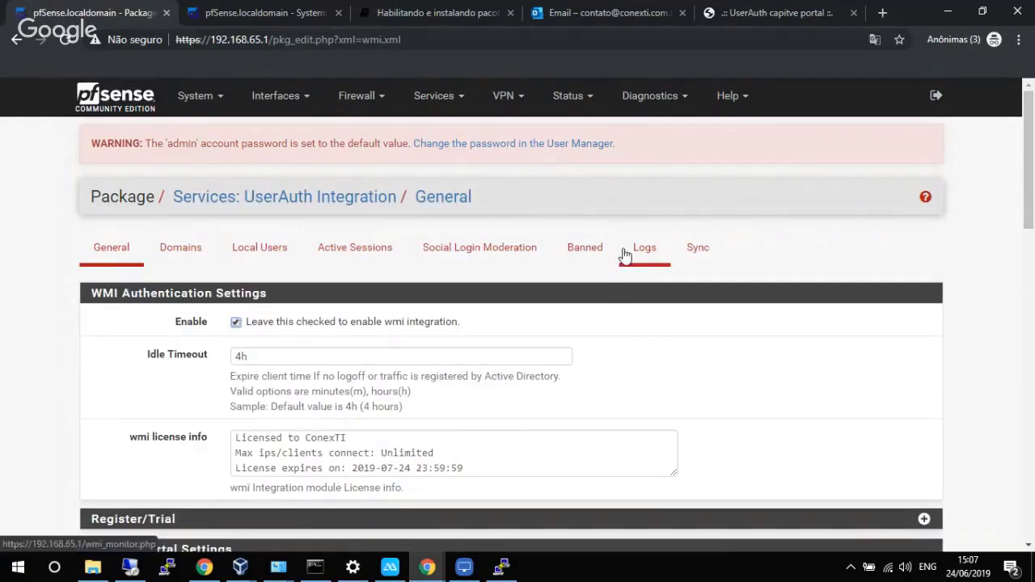
left_click(400, 263)
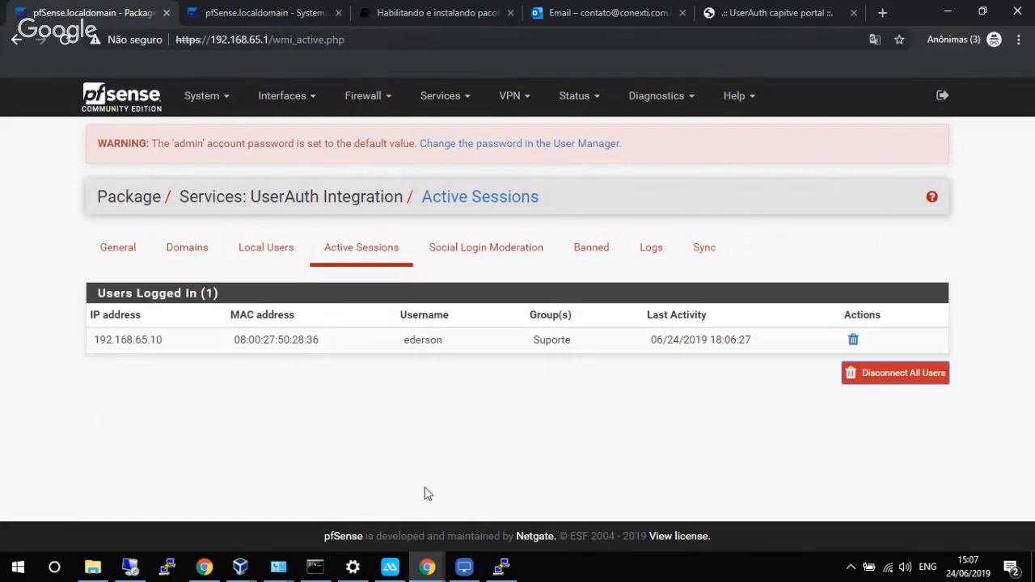
left_click(389, 566)
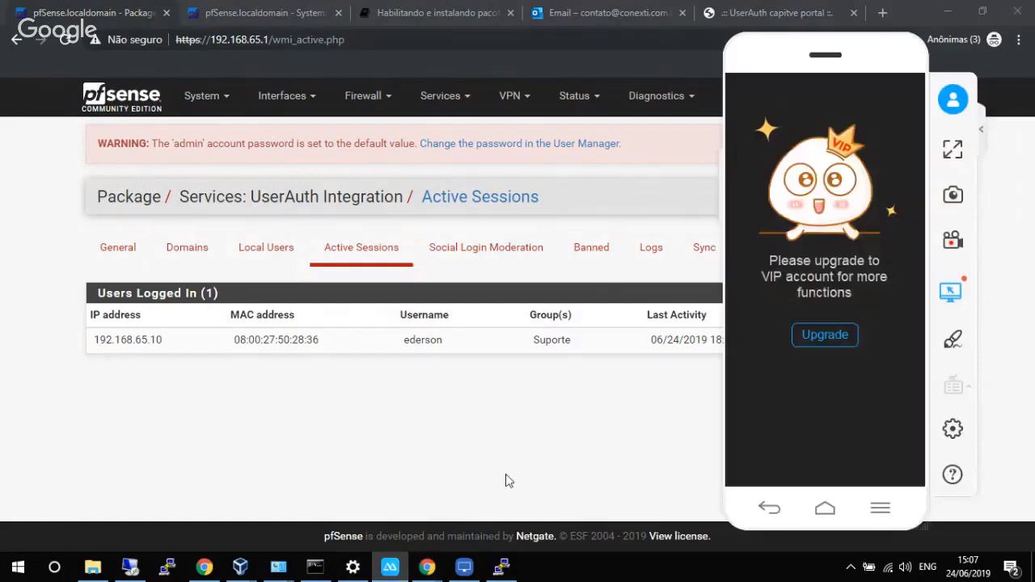
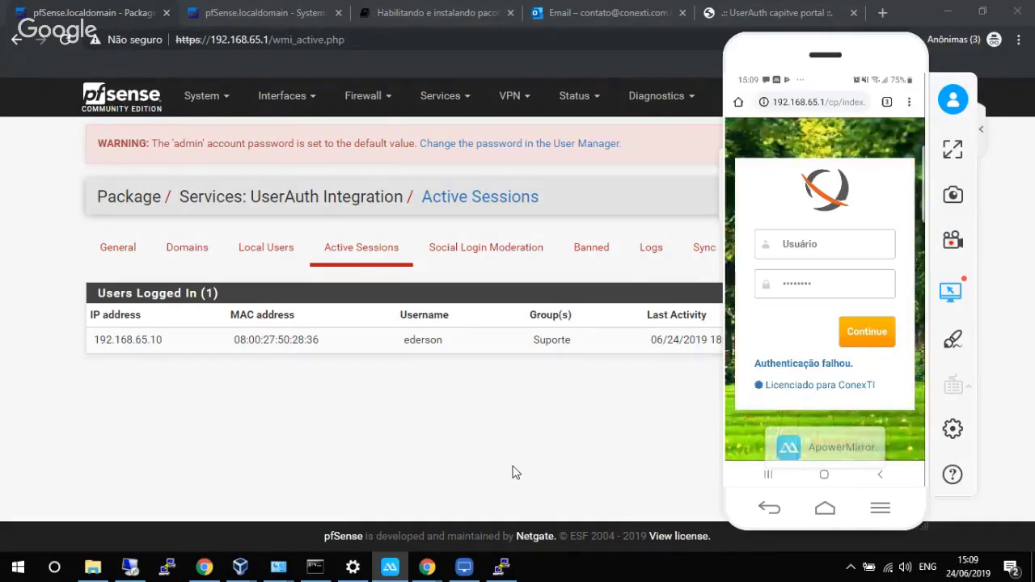
Switch to the ConexTI 'Habilitando e instalando pacotes' UserAuth documentation tab.
left_click(447, 14)
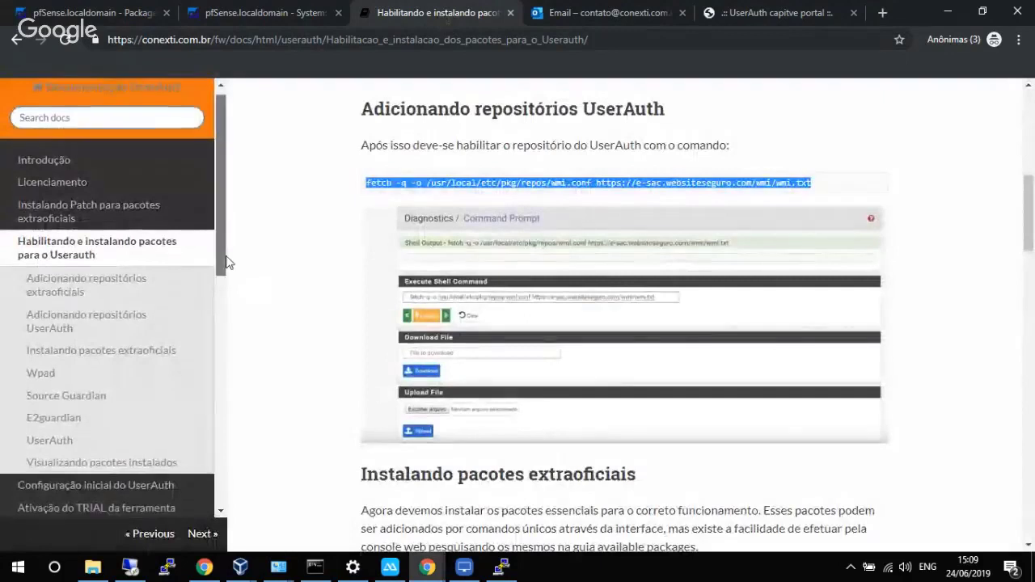
Read the ConexTI page 'Integração do AD para autenticação com o Captive Portal', then return to pfSense.
left_click_drag(226, 262, 212, 391)
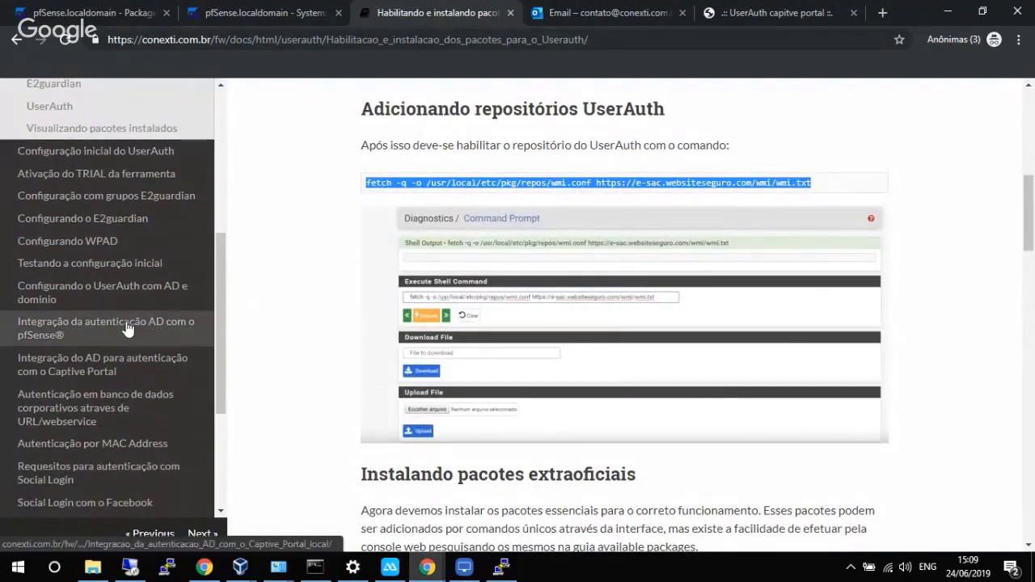
left_click(103, 364)
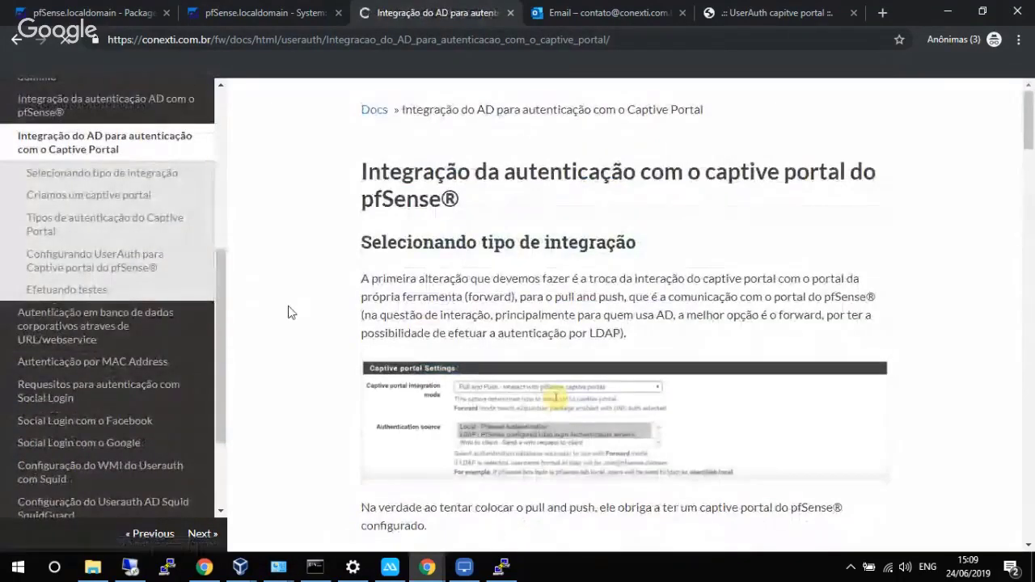
scroll(289, 312, "down", 5)
scroll(288, 312, "down", 1)
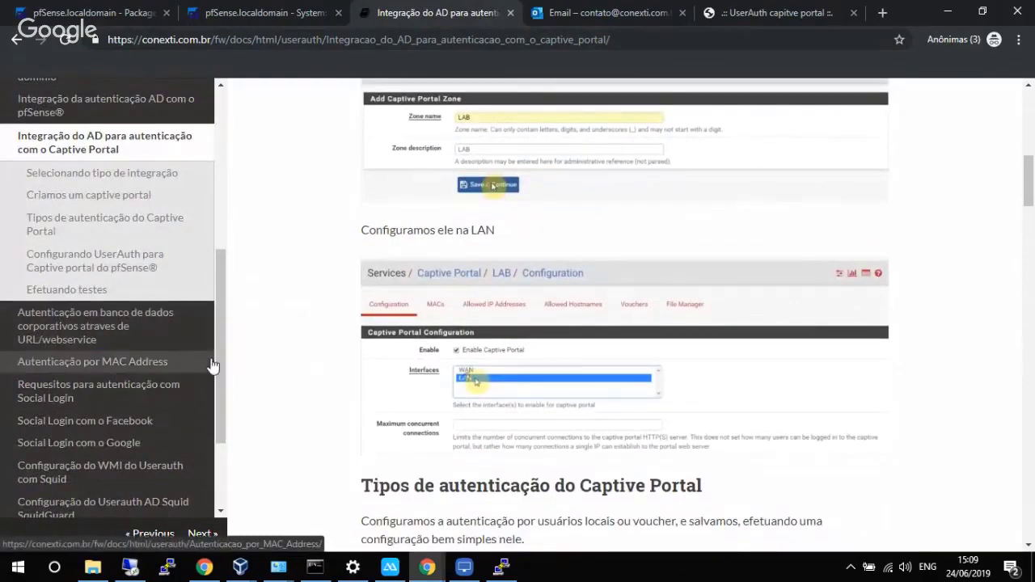
left_click_drag(218, 352, 233, 258)
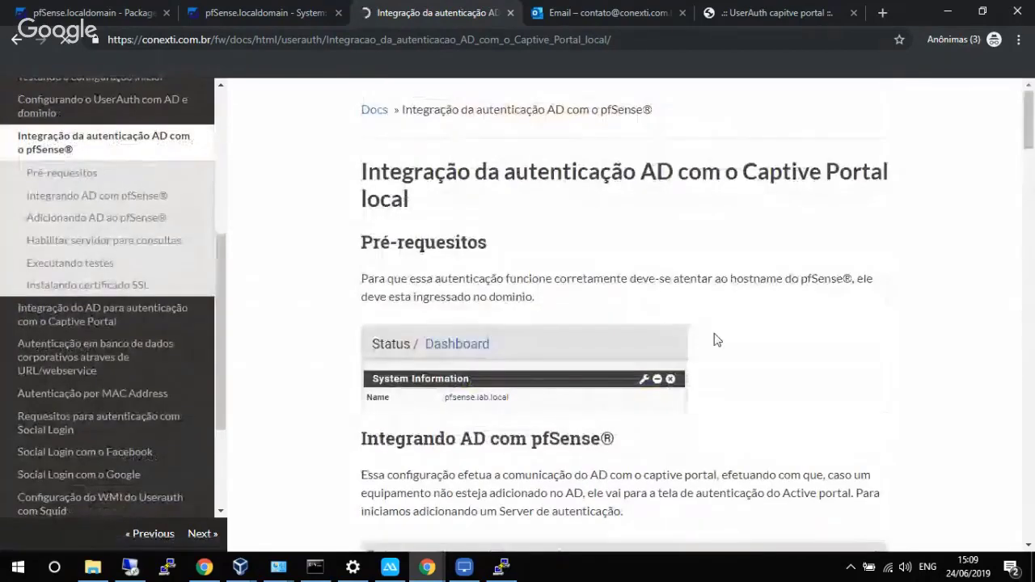
scroll(749, 348, "down", 1)
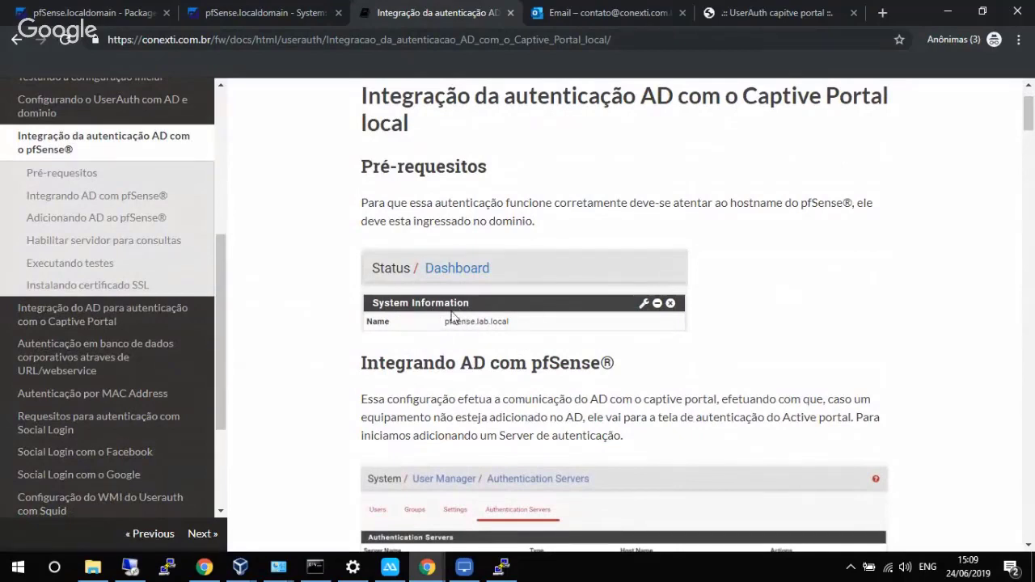
left_click(270, 16)
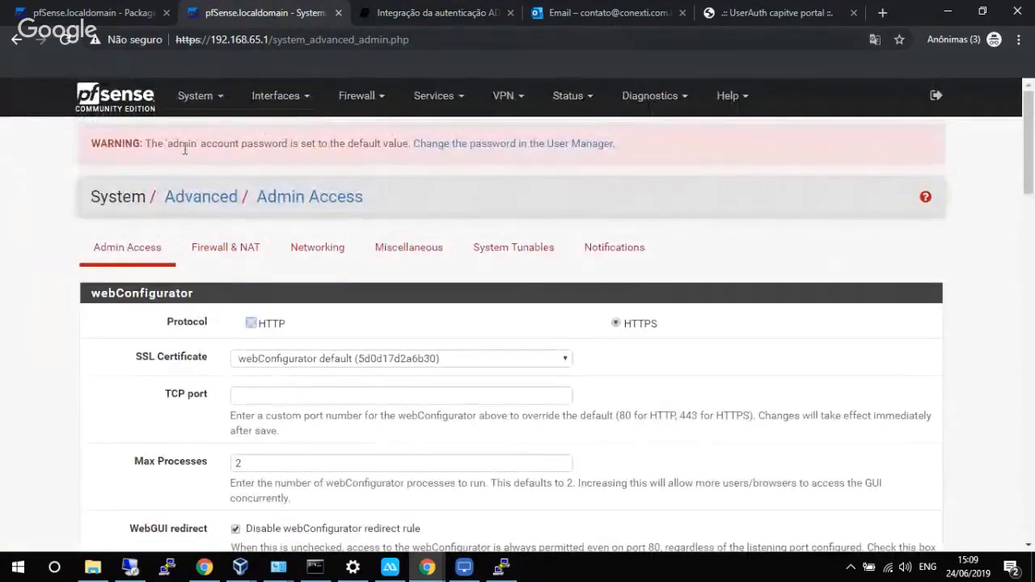
In System > General Setup, set the domain to lab.local and the DNS server to 192.168.65.251.
left_click(194, 96)
left_click(212, 177)
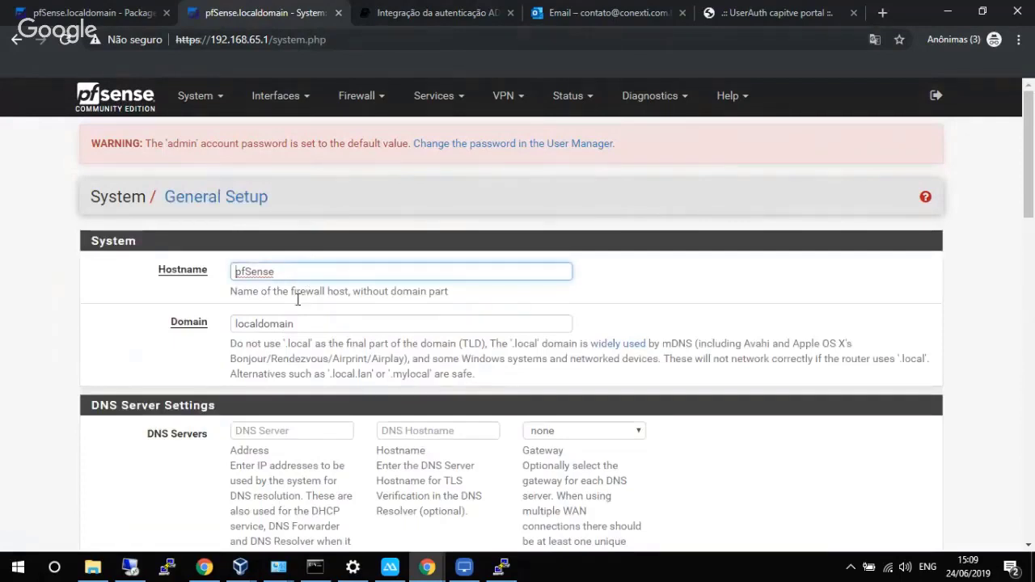
left_click_drag(309, 326, 219, 329)
type("l")
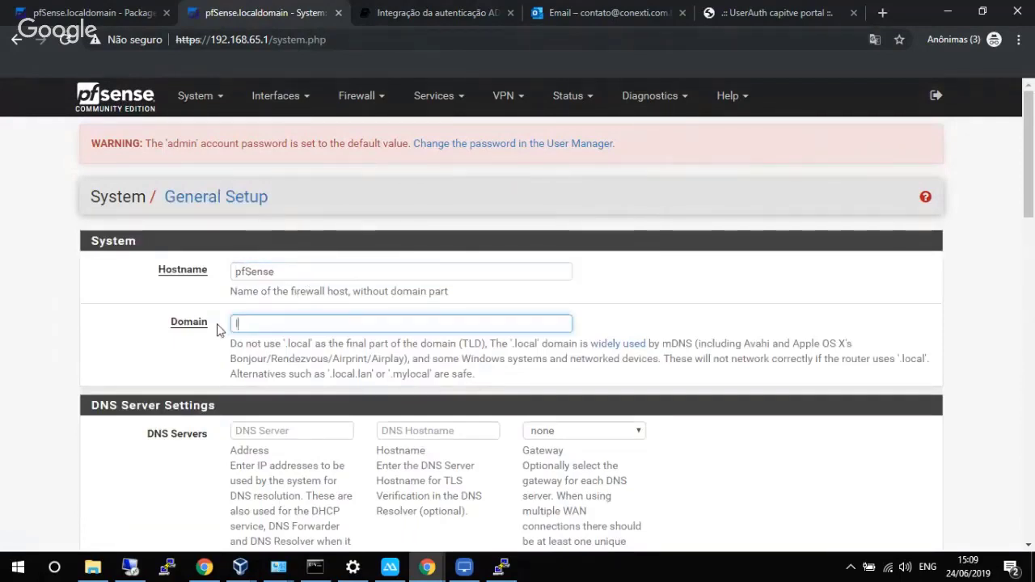
type("ab.local")
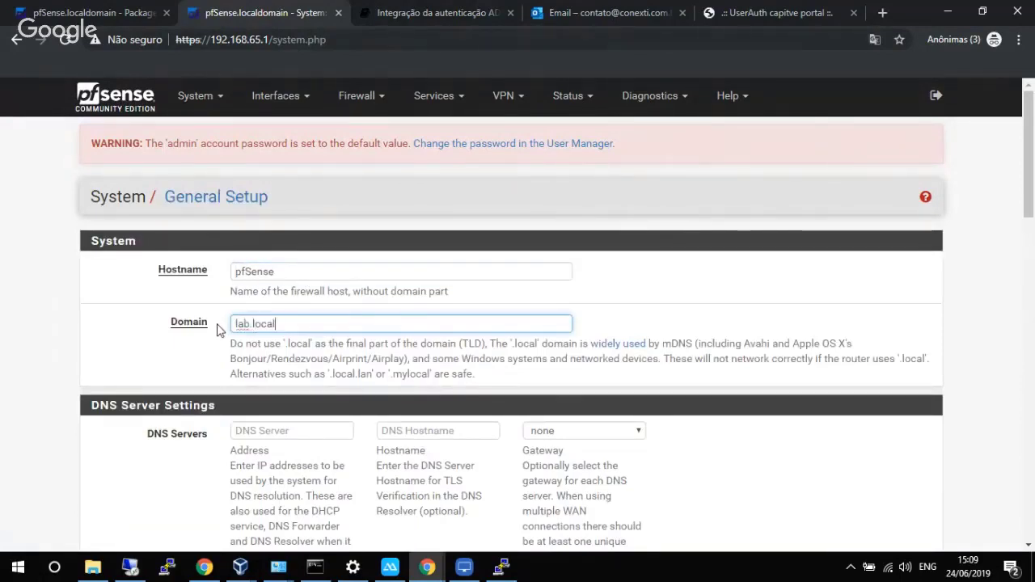
scroll(358, 290, "down", 4)
scroll(358, 289, "up", 3)
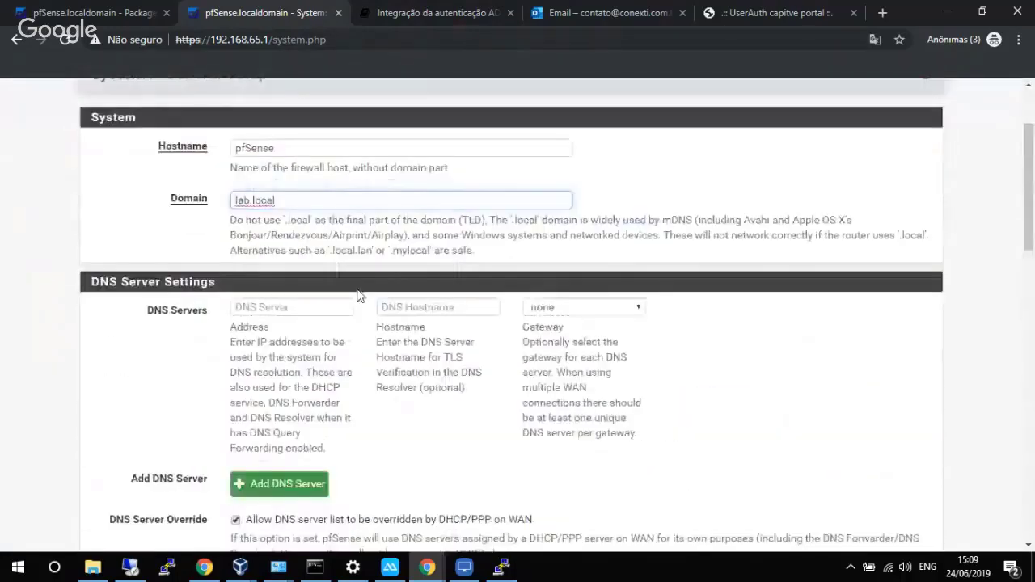
left_click(304, 353)
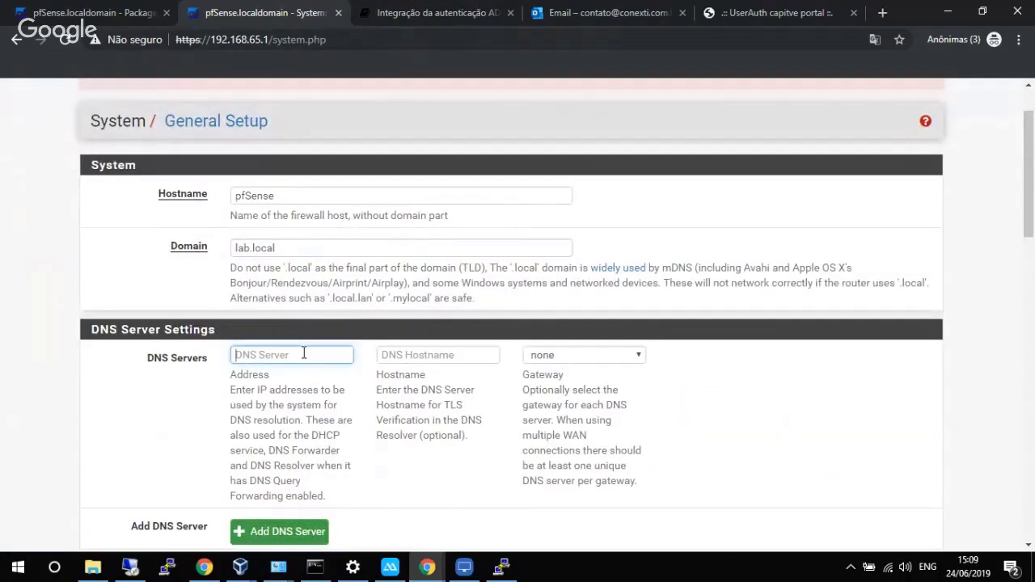
type("192.168.65.251")
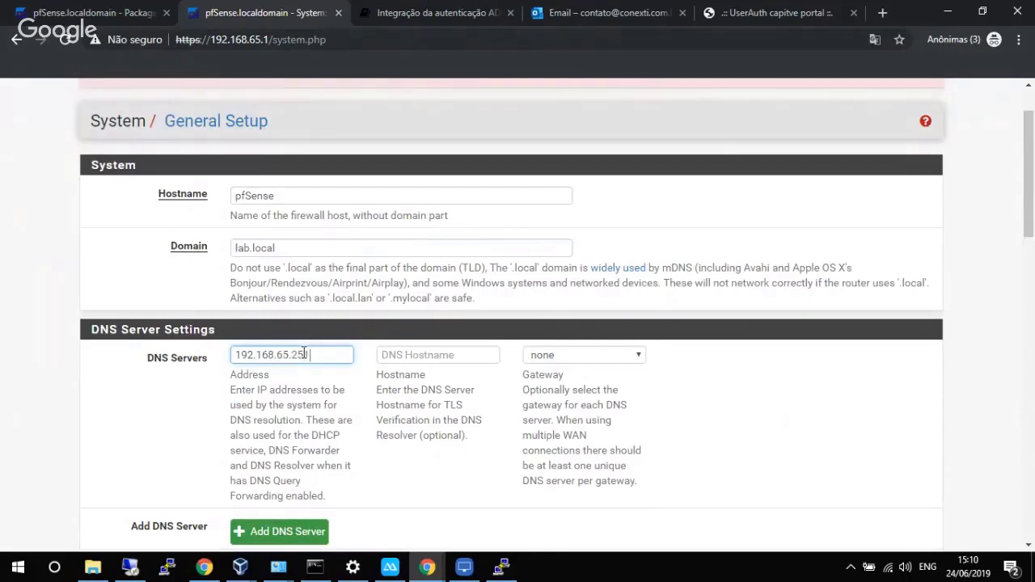
Choose a Dark gray login page colour and save the general setup changes.
scroll(304, 353, "down", 15)
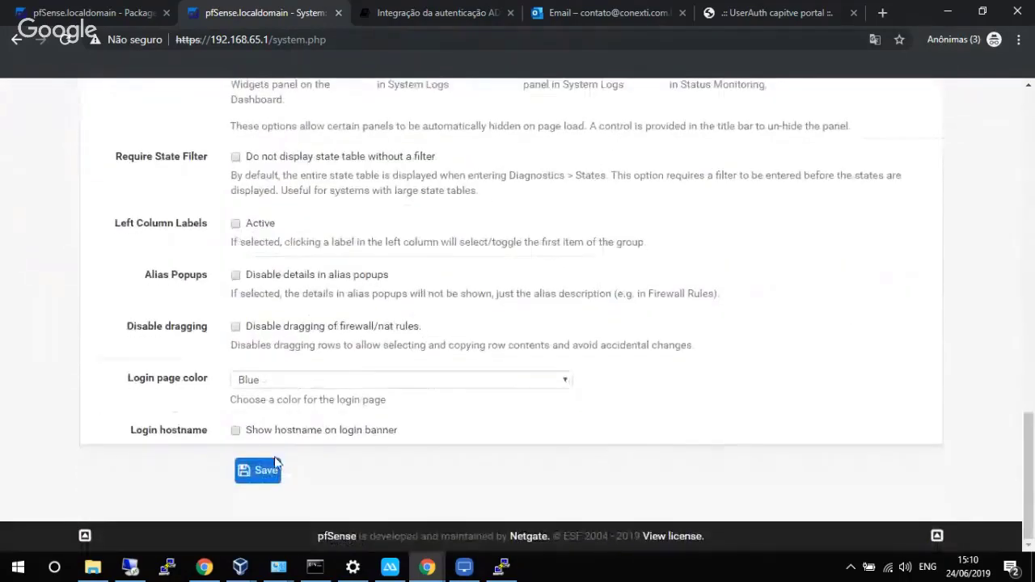
left_click(314, 381)
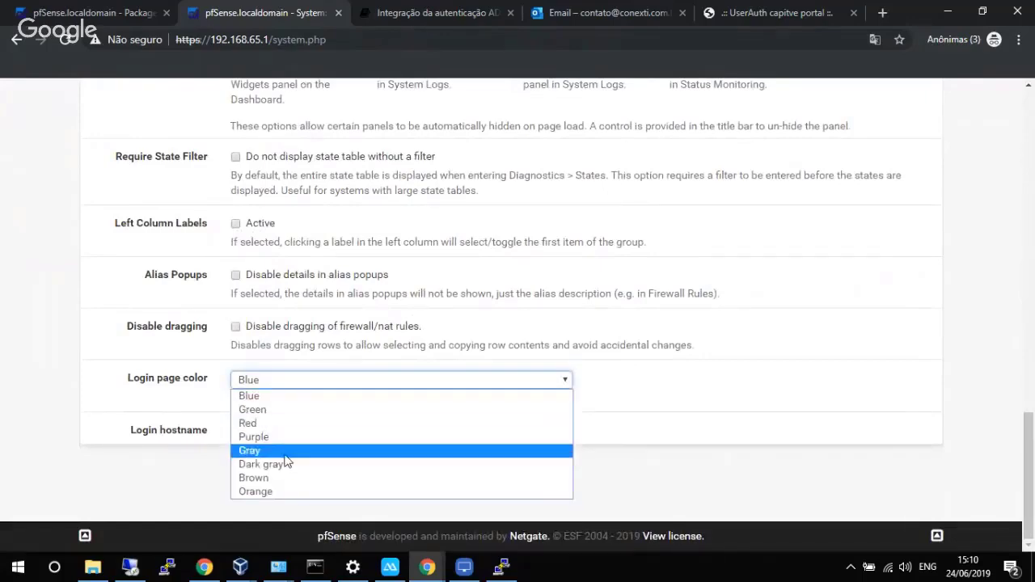
left_click(285, 463)
left_click(263, 470)
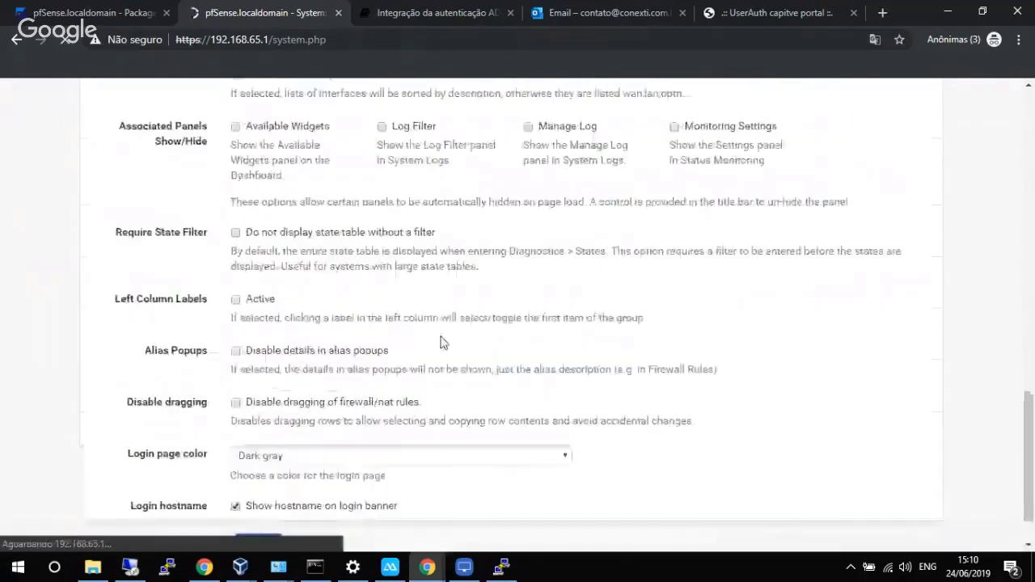
scroll(519, 310, "up", 3)
scroll(521, 312, "up", 7)
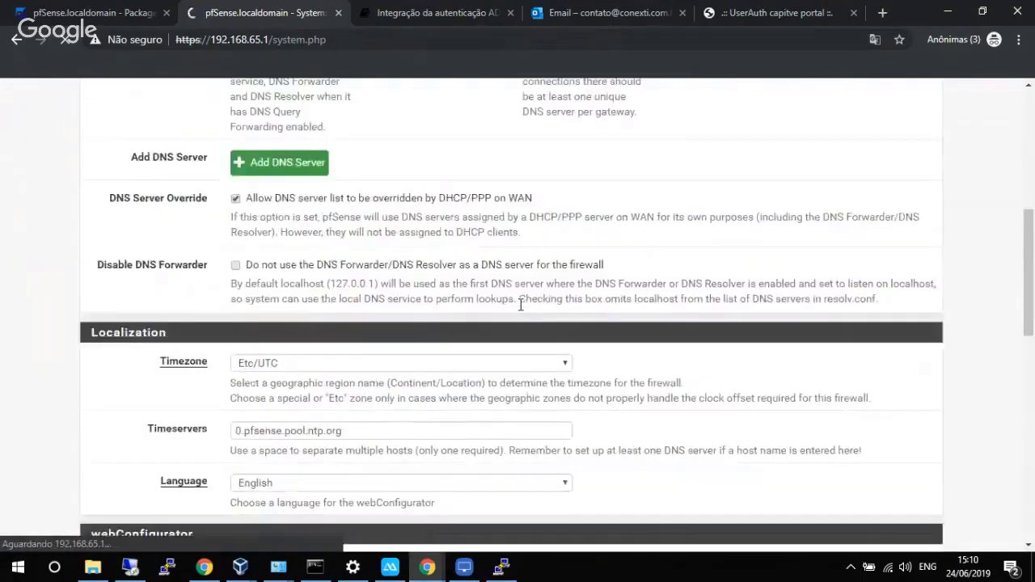
scroll(519, 306, "down", 3)
scroll(519, 305, "up", 1)
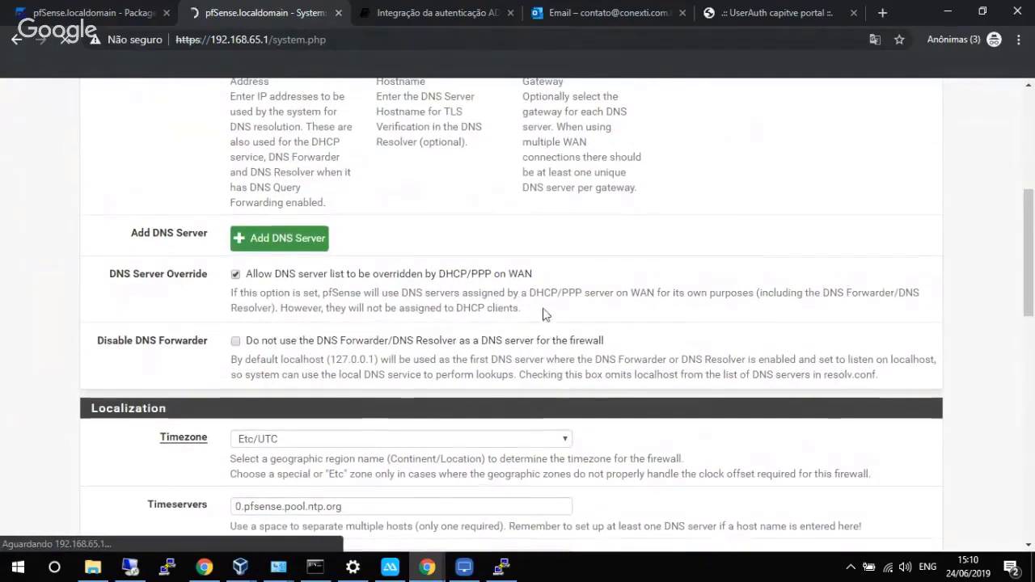
left_click_drag(1028, 260, 1032, 164)
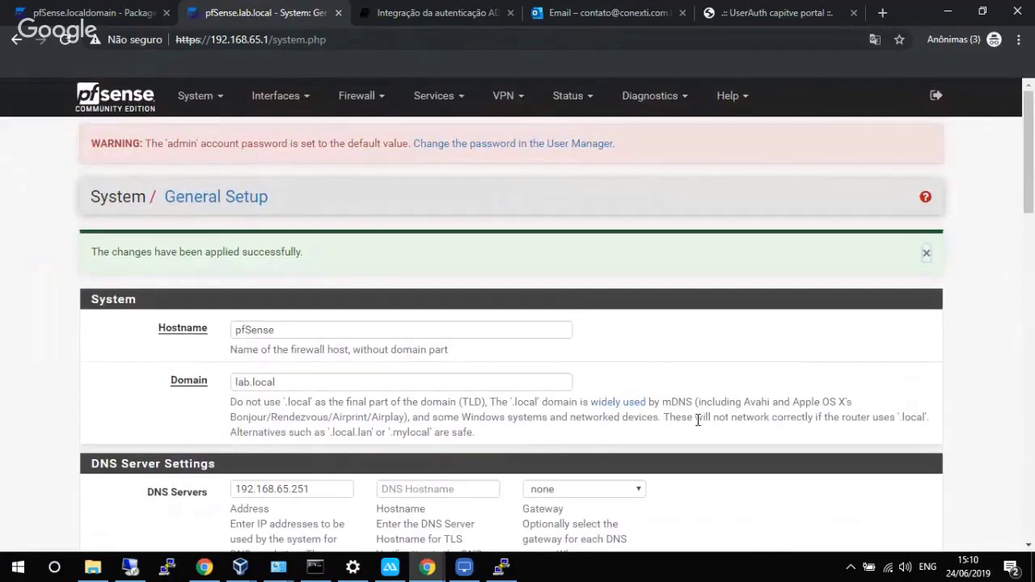
Log the mirrored phone into the captive portal with a local user's username and password.
left_click(389, 568)
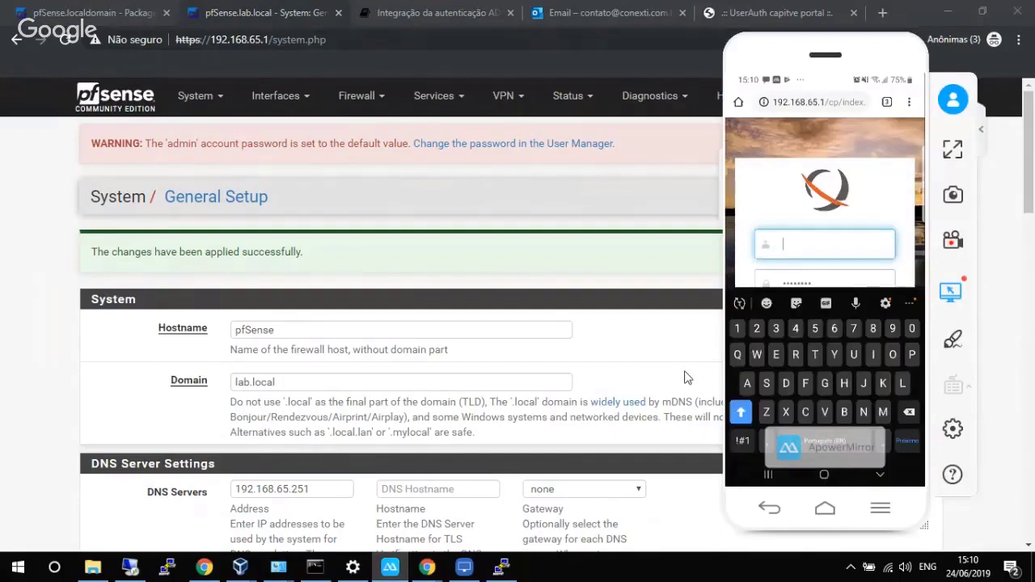
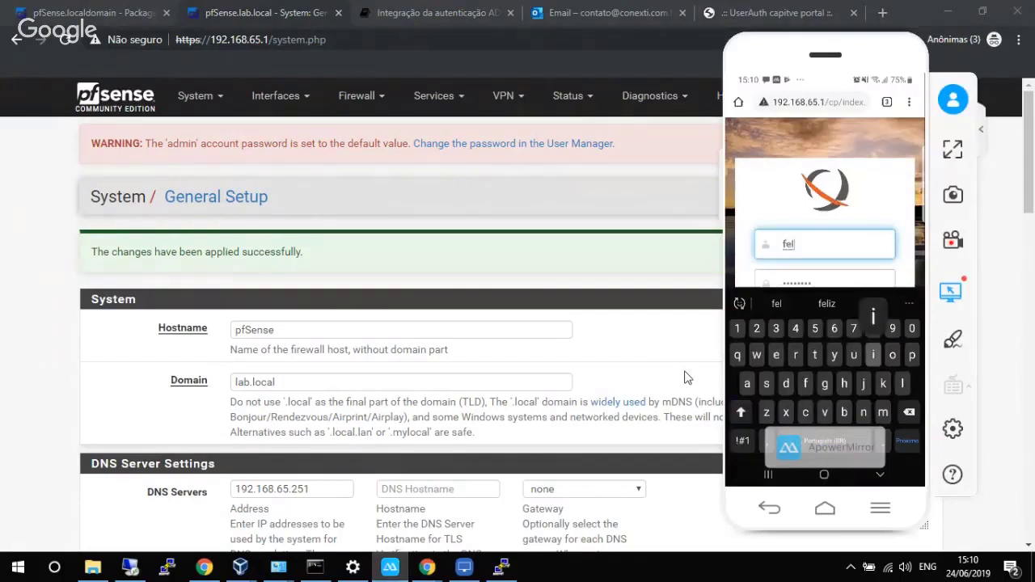
key("Tab")
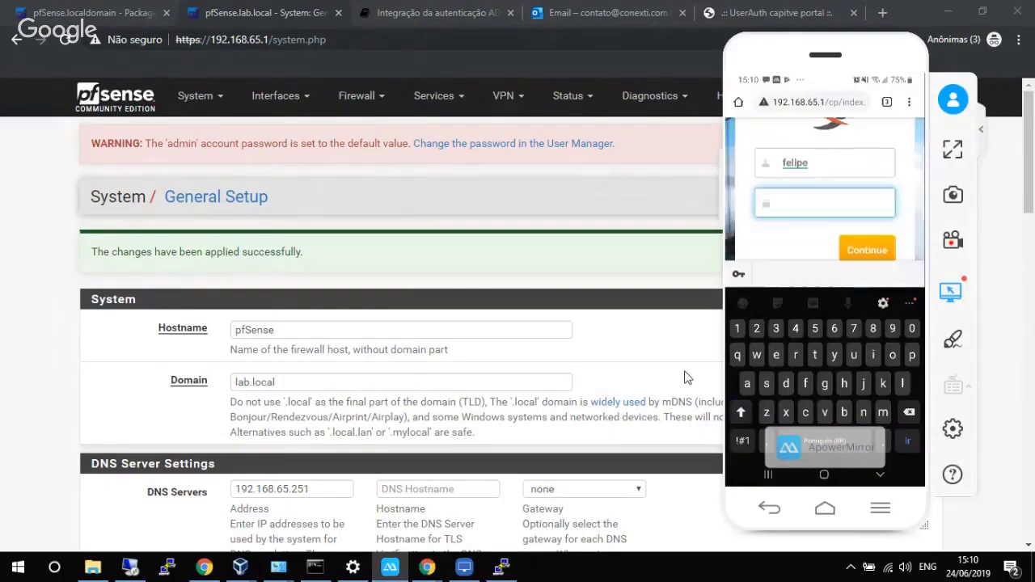
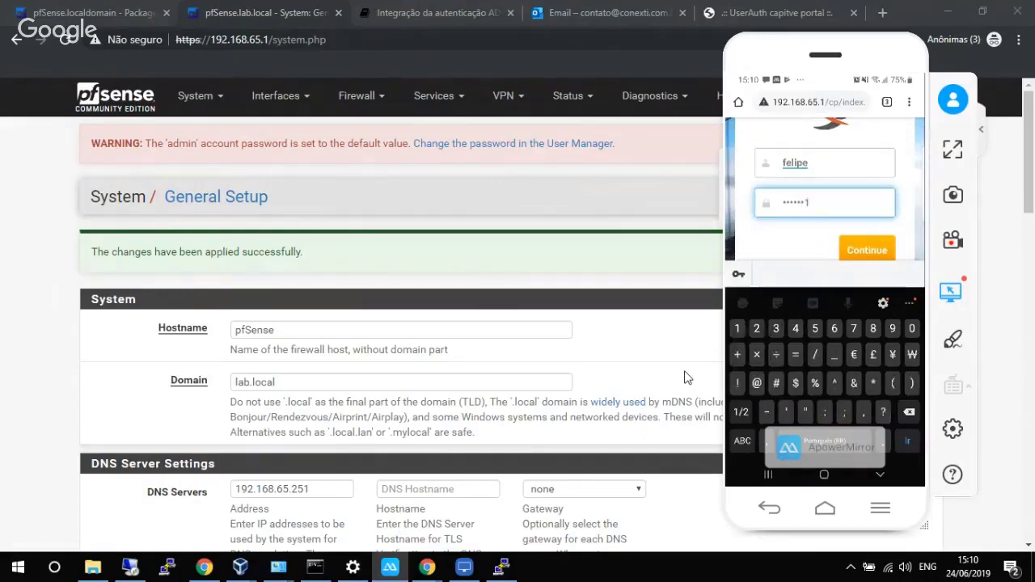
key("Return")
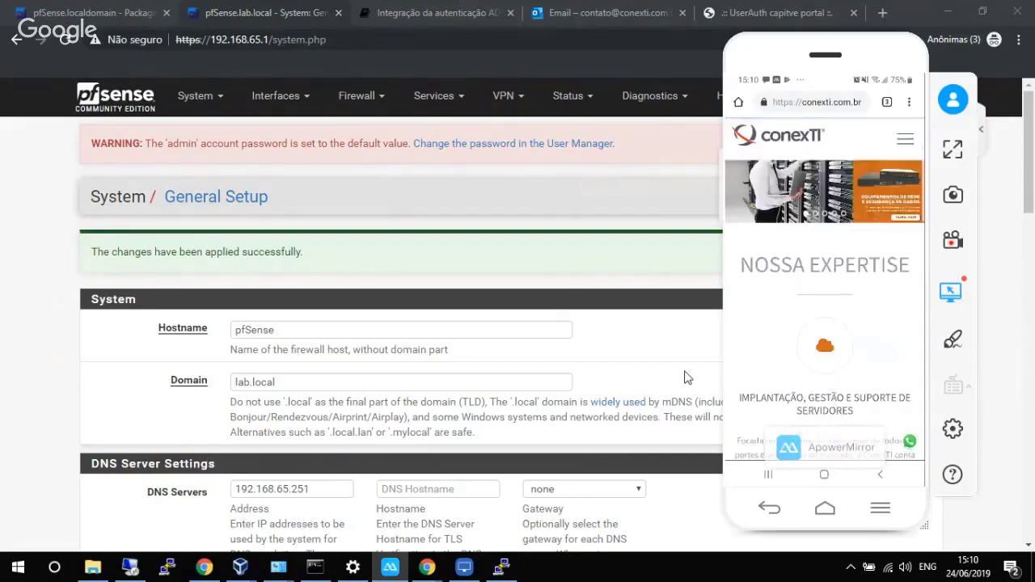
left_click(437, 105)
Show UserAuth Active Sessions and highlight the new user at 192.168.65.100 in group Diretoria.
left_click(453, 494)
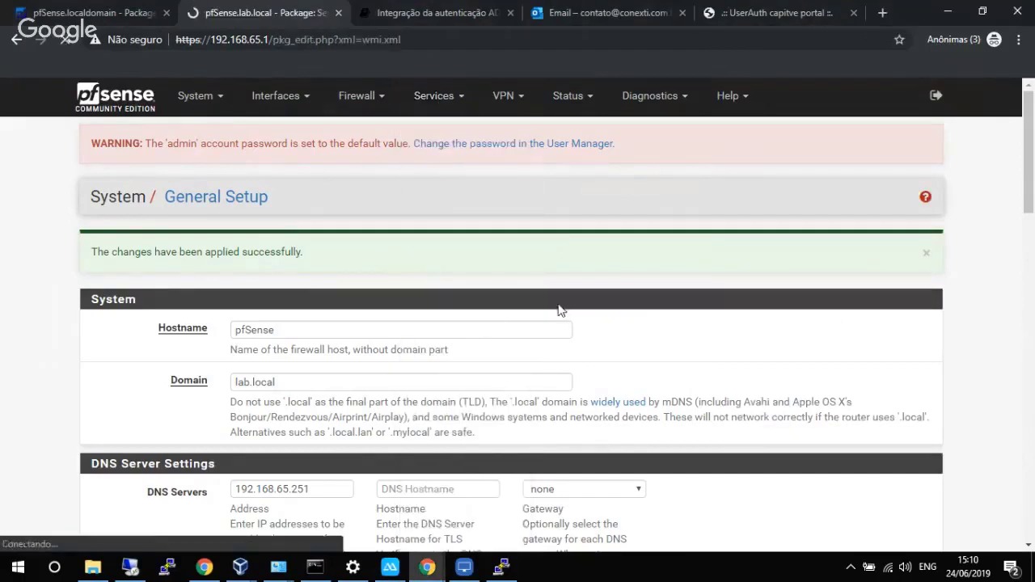
left_click(370, 251)
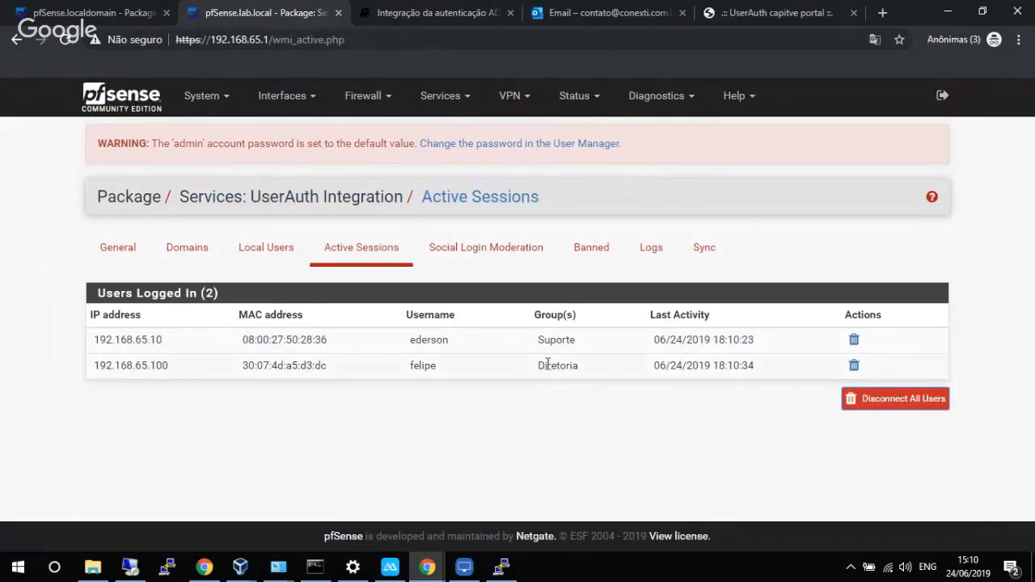
double_click(412, 366)
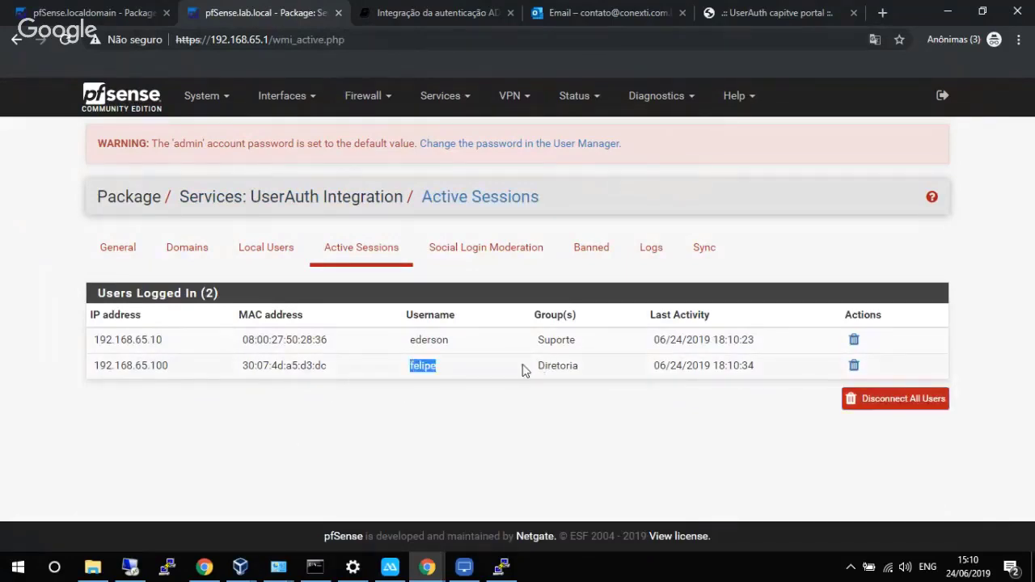
left_click_drag(522, 370, 585, 365)
left_click(427, 441)
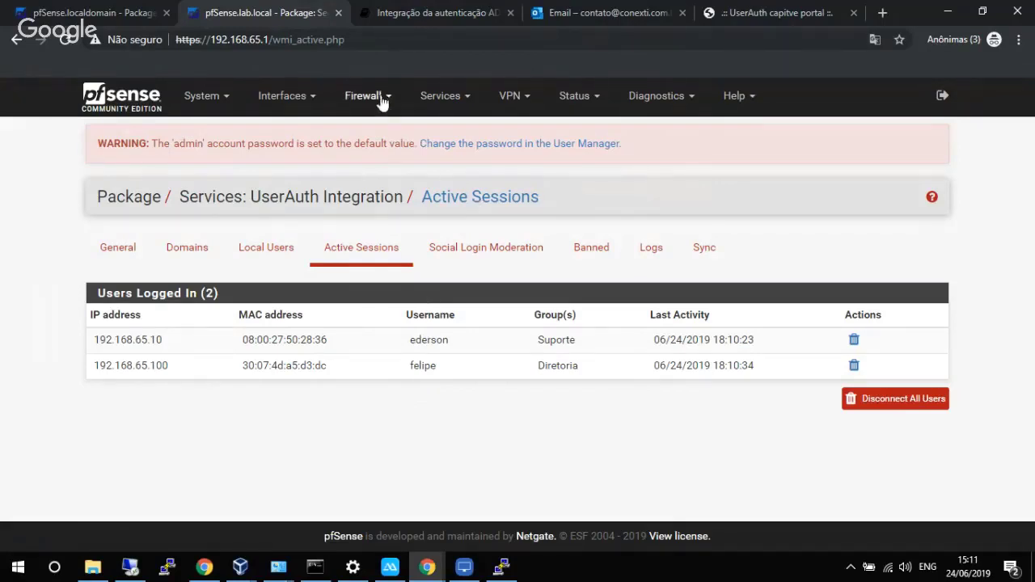
Open Diagnostics > Tables and display the Diretoria table's contents.
left_click(638, 97)
scroll(687, 477, "down", 3)
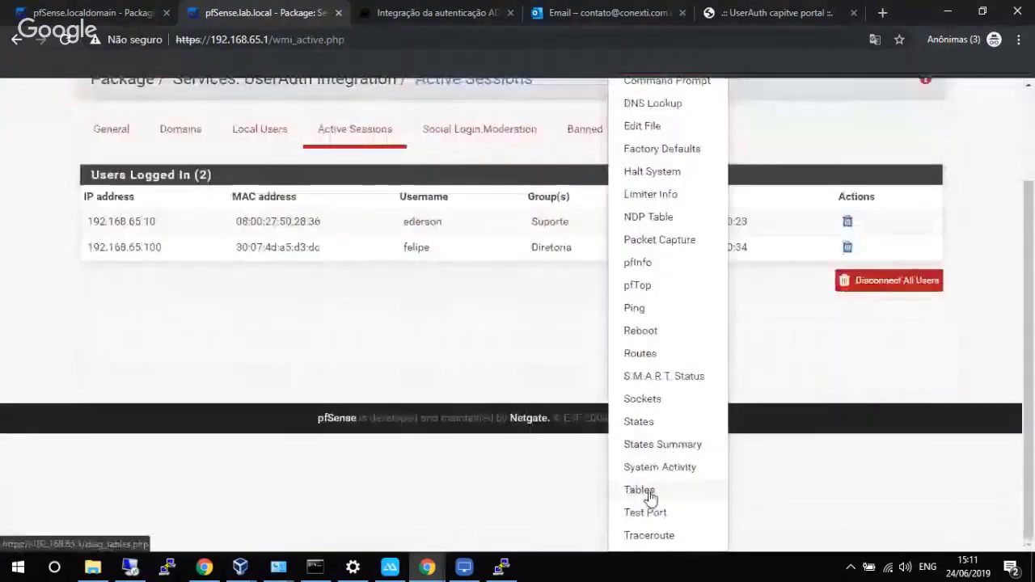
left_click(638, 489)
left_click(350, 272)
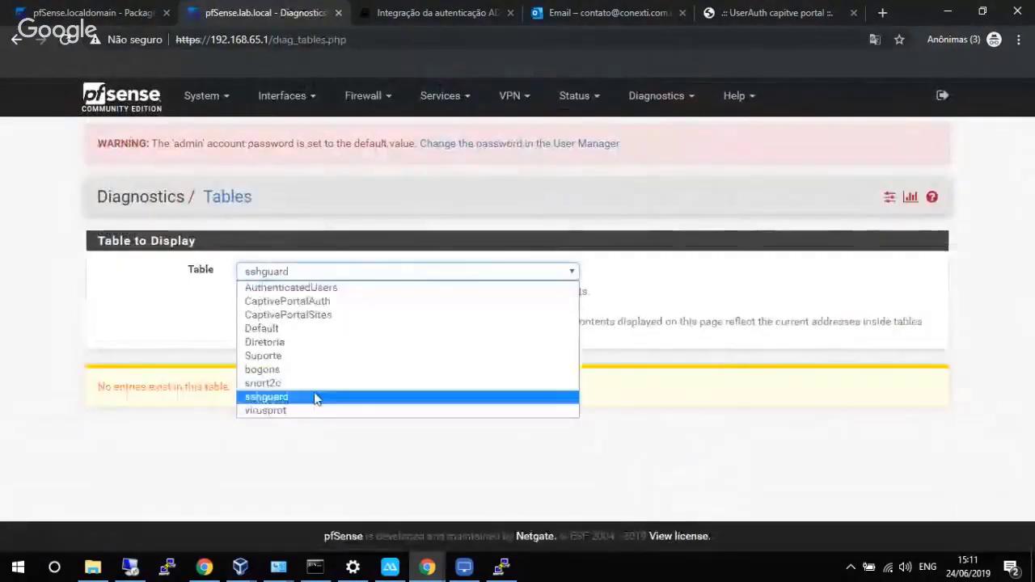
left_click(289, 343)
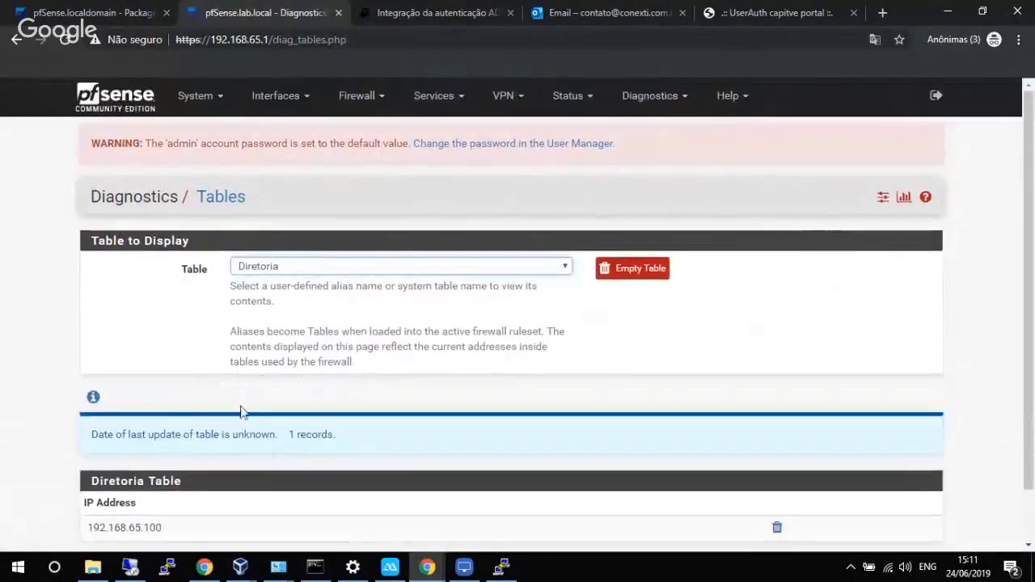
scroll(240, 412, "down", 1)
left_click_drag(165, 470, 87, 469)
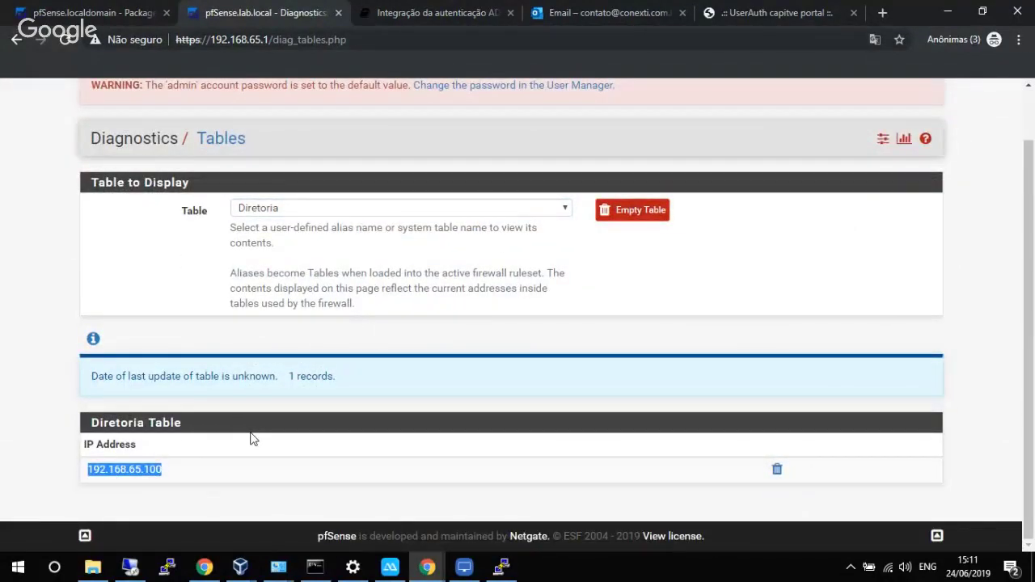
Check that the Suporte table holds 192.168.65.10, then switch back to Diretoria (192.168.65.100).
left_click(348, 209)
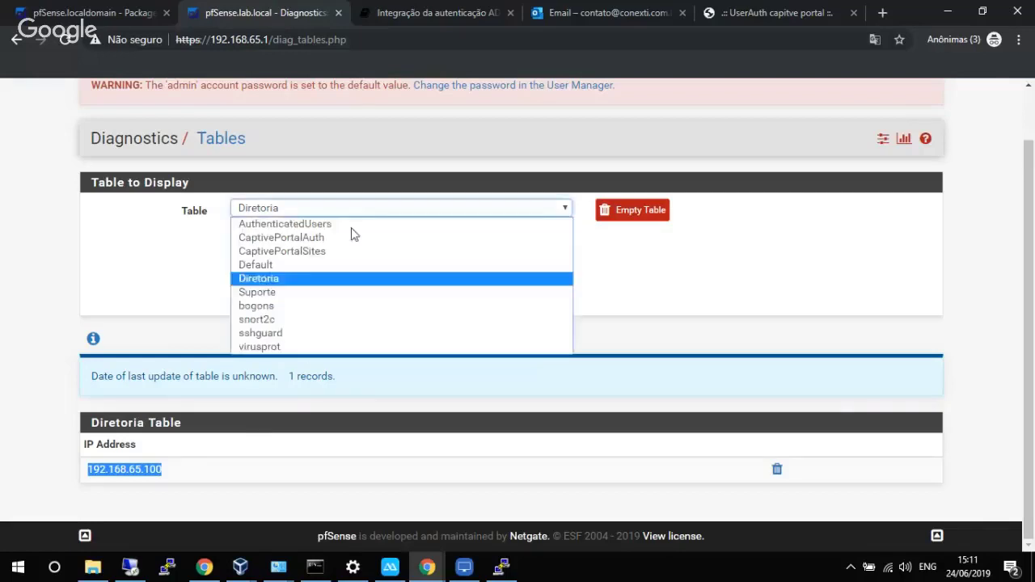
left_click(296, 293)
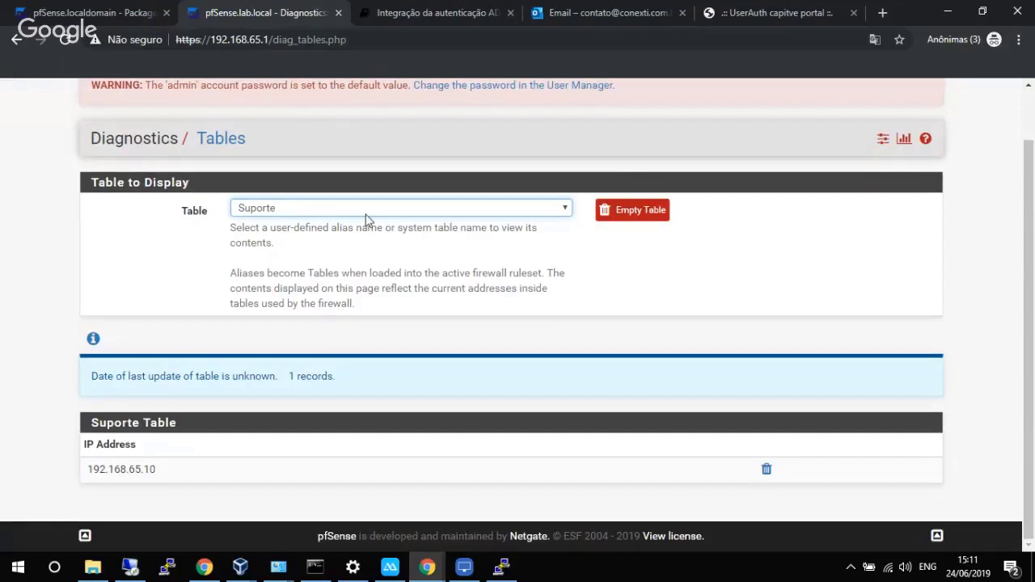
left_click(365, 212)
left_click(318, 279)
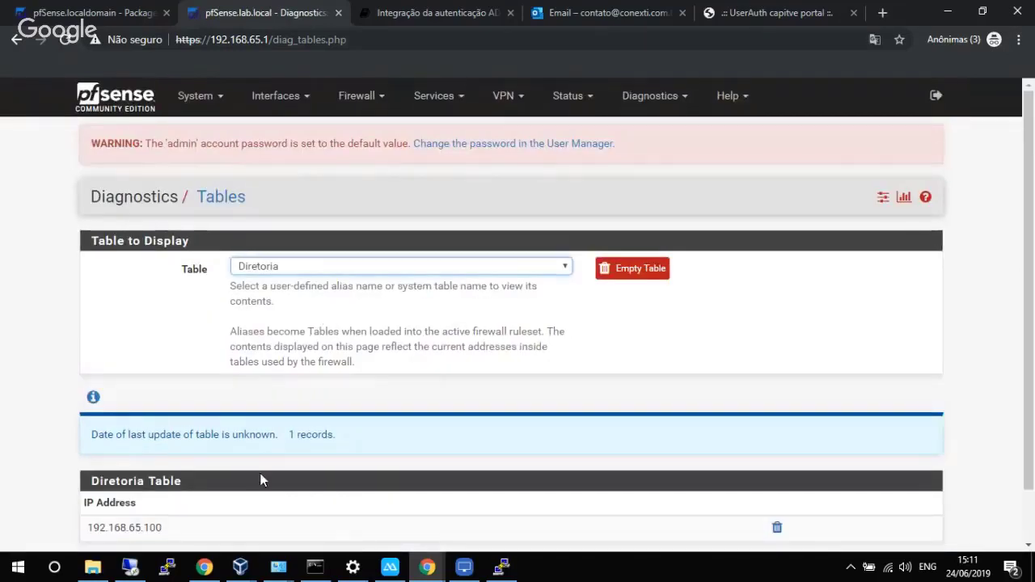
Go to Services > UserAuth Integration's Local Users tab, which lists no users yet.
left_click(374, 98)
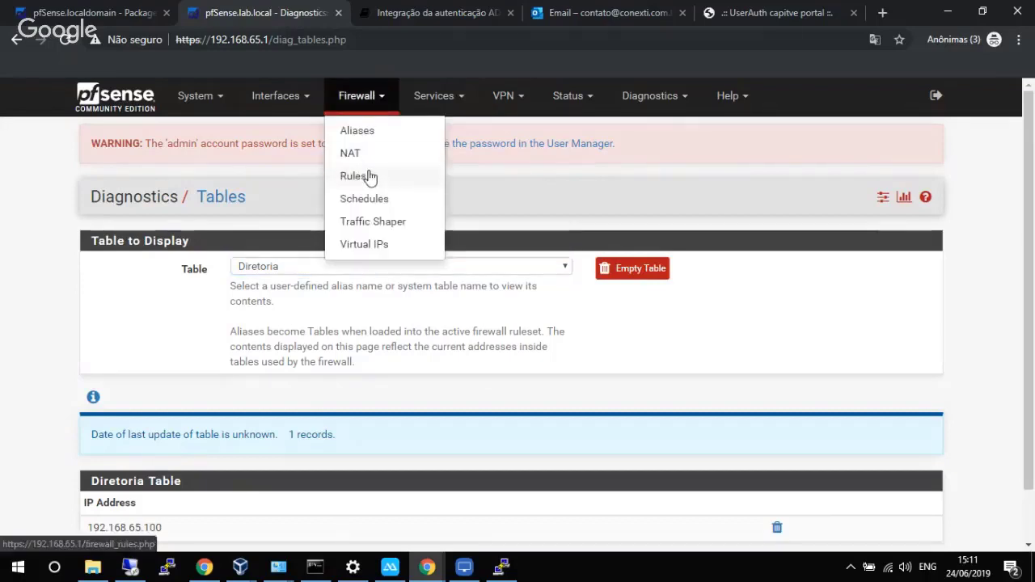
left_click(436, 97)
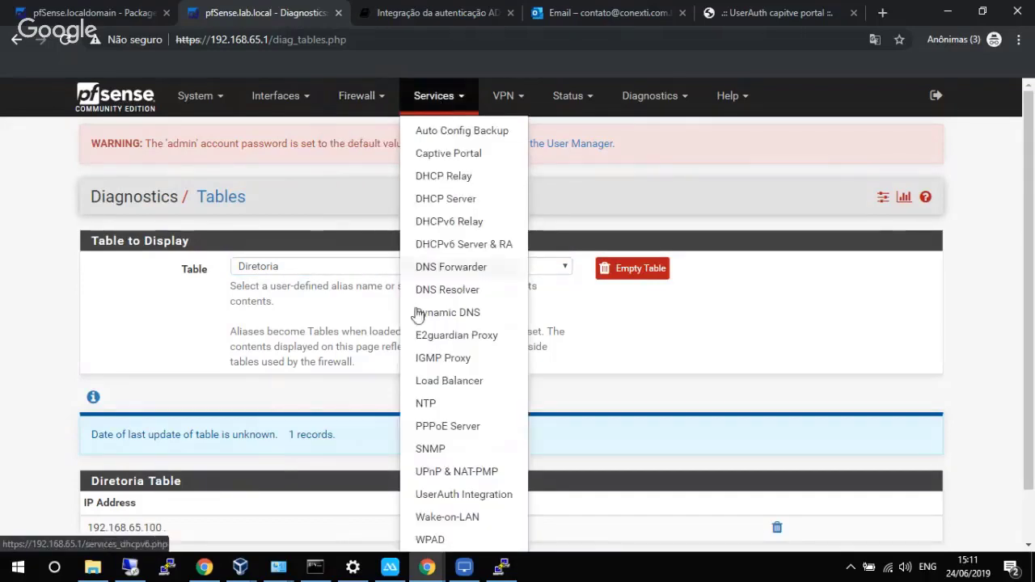
left_click(454, 496)
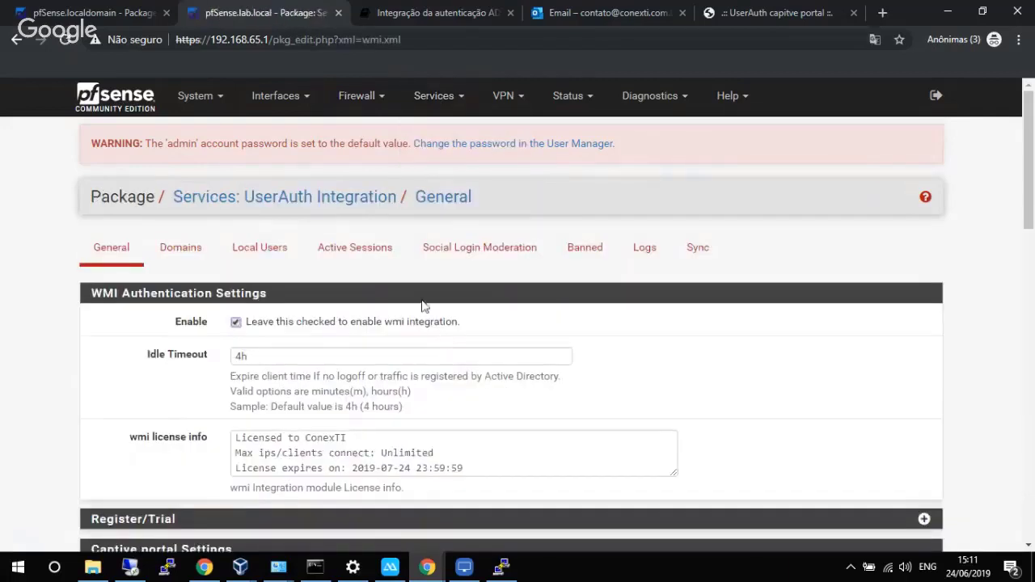
left_click(279, 257)
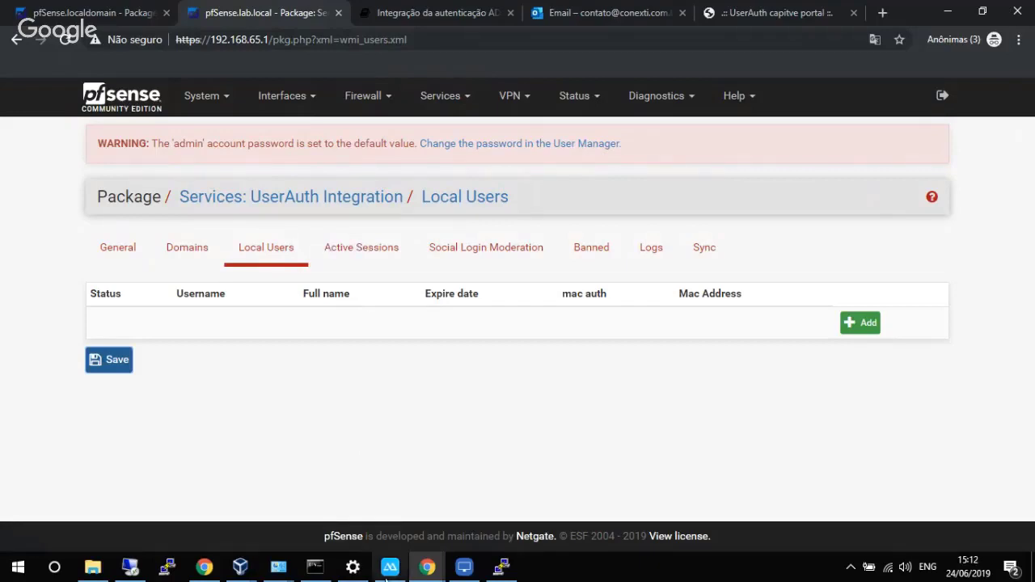
Launch LonelyScreen, dismiss the trial prompt with Maybe Later, enlarge its window, then return to pfSense.
left_click(463, 566)
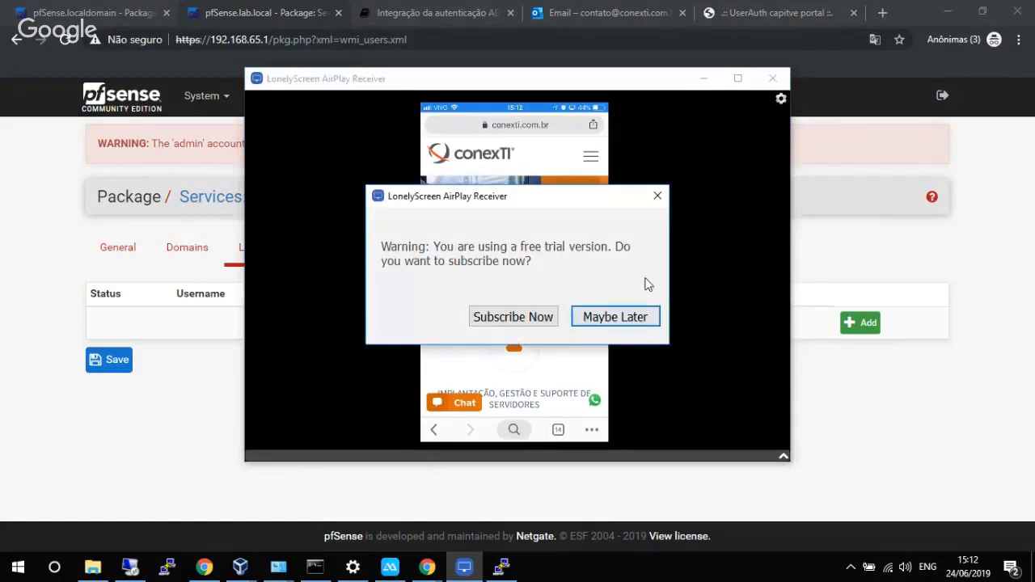
left_click(624, 317)
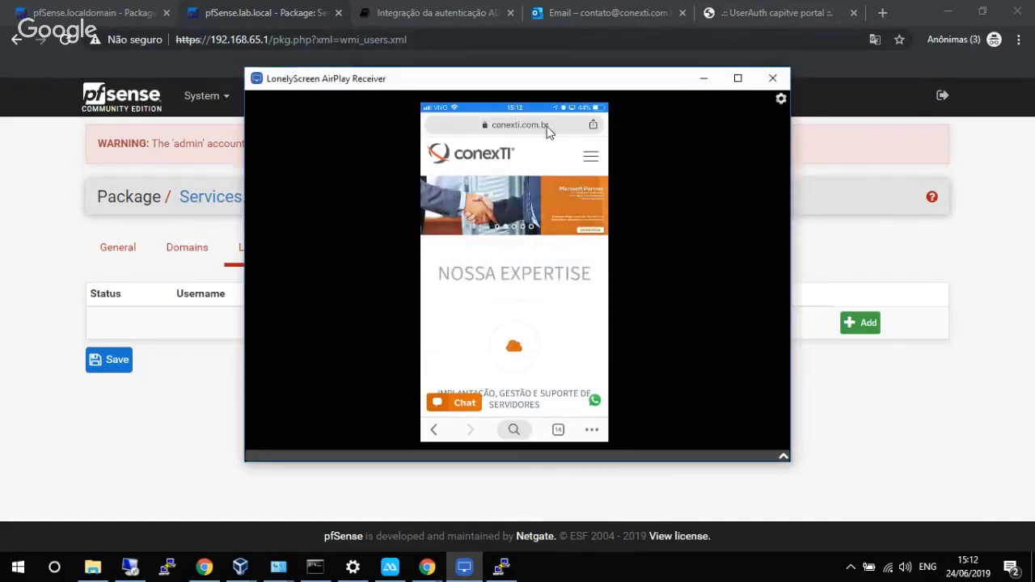
left_click_drag(608, 71, 683, 73)
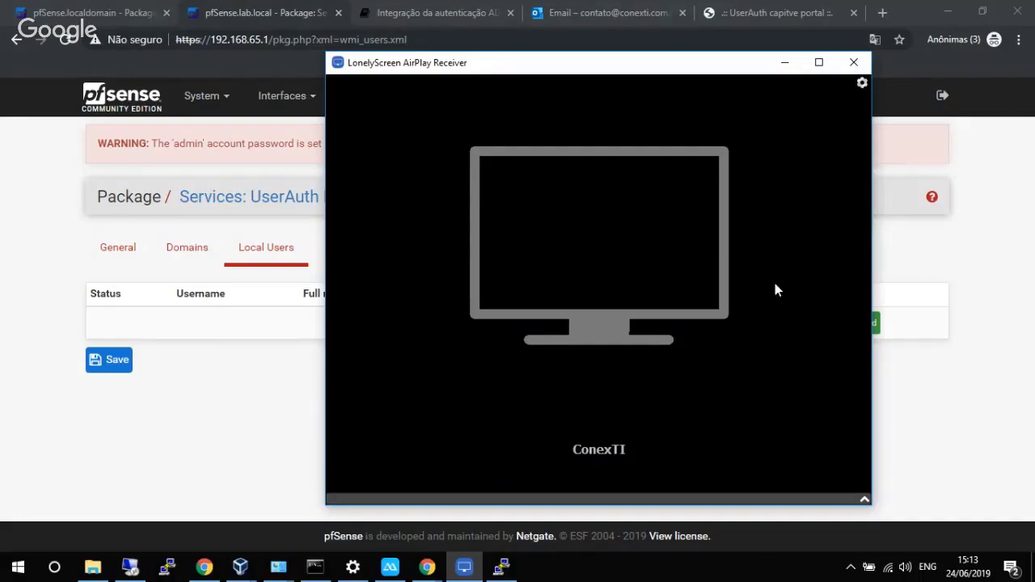
left_click(905, 255)
Open Diagnostics > ARP Table and select the iPhone's MAC address 00:b3:62:f1:cb:3e.
left_click(649, 97)
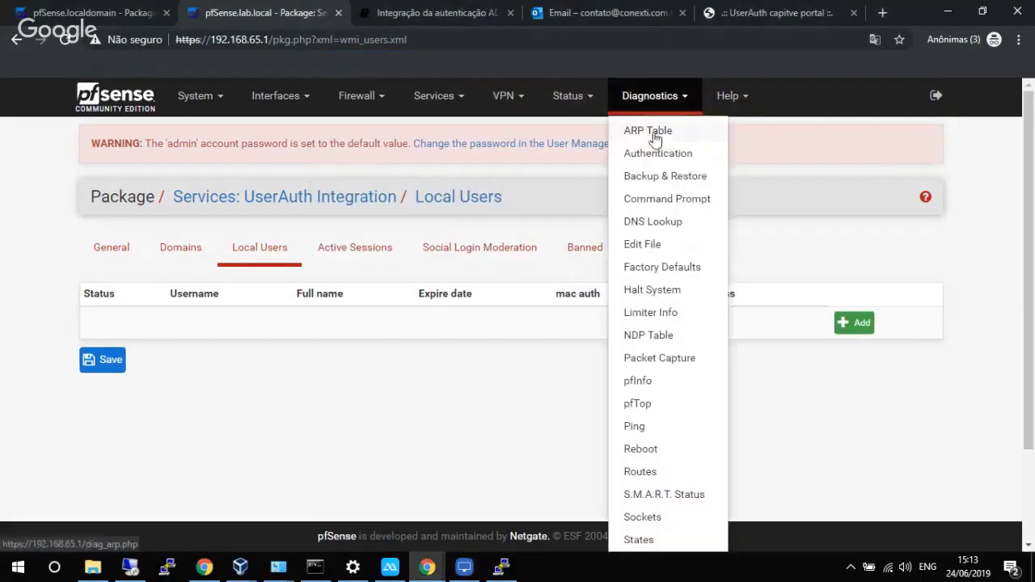
left_click(653, 136)
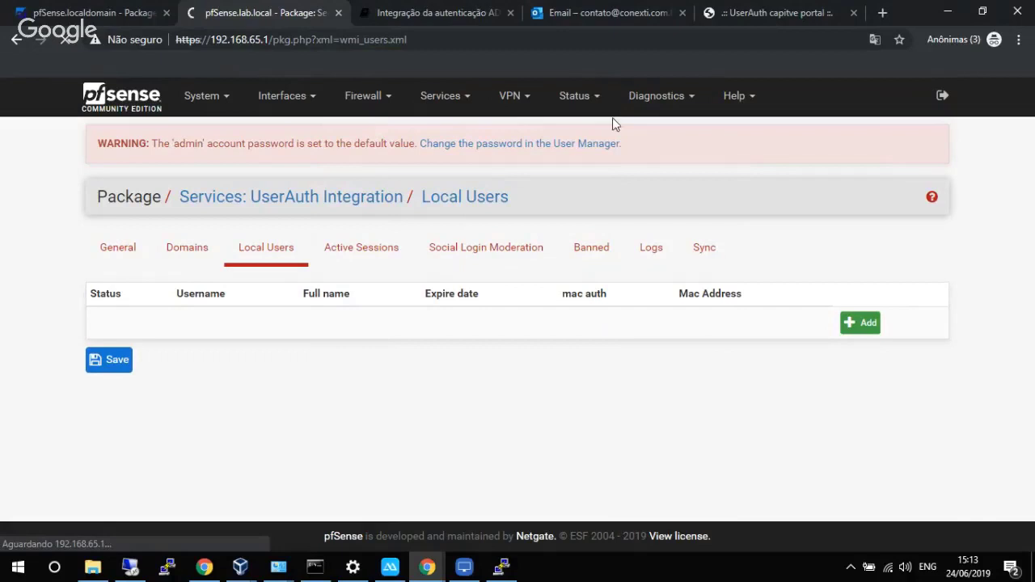
left_click(653, 95)
left_click(645, 132)
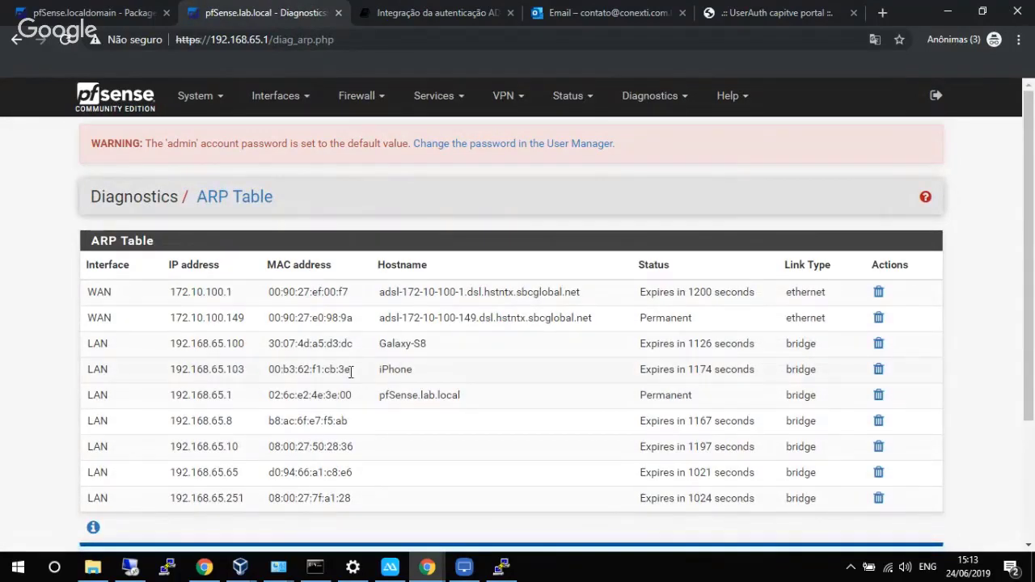
left_click_drag(351, 371, 312, 369)
right_click(301, 367)
triple_click(278, 372)
key("ctrl+c")
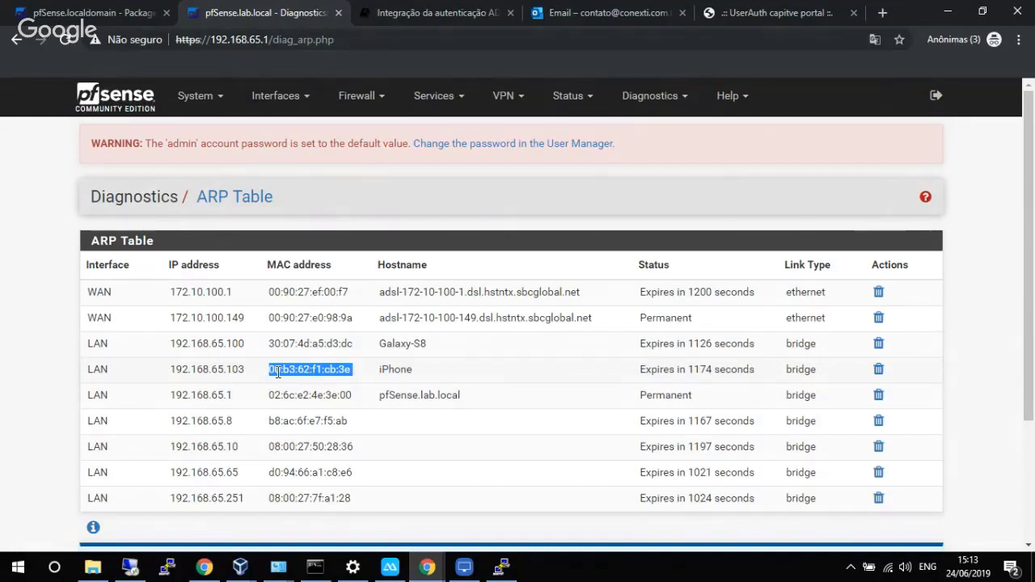
Start adding a new UserAuth local user with logon enabled.
left_click(432, 101)
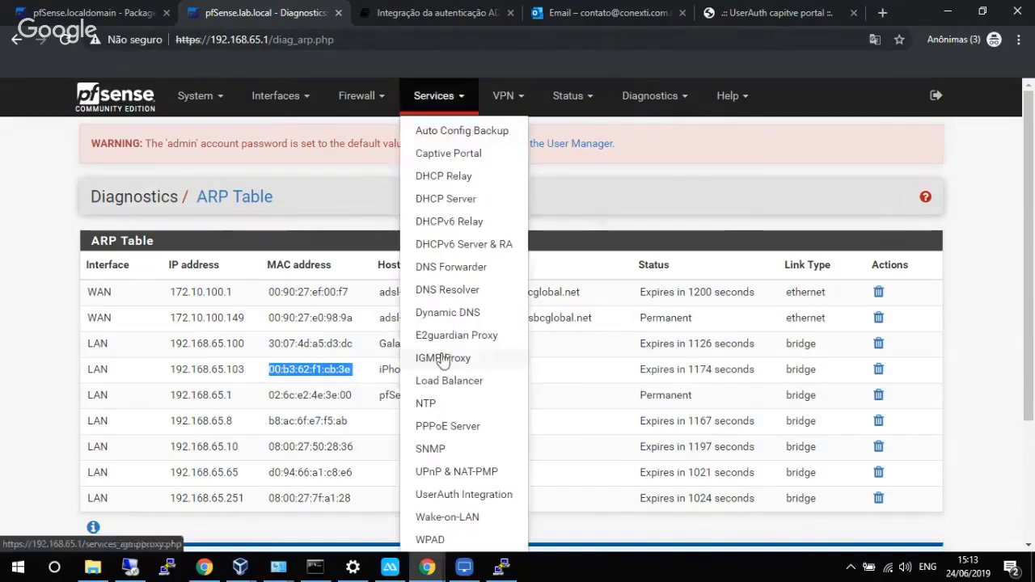
left_click(473, 494)
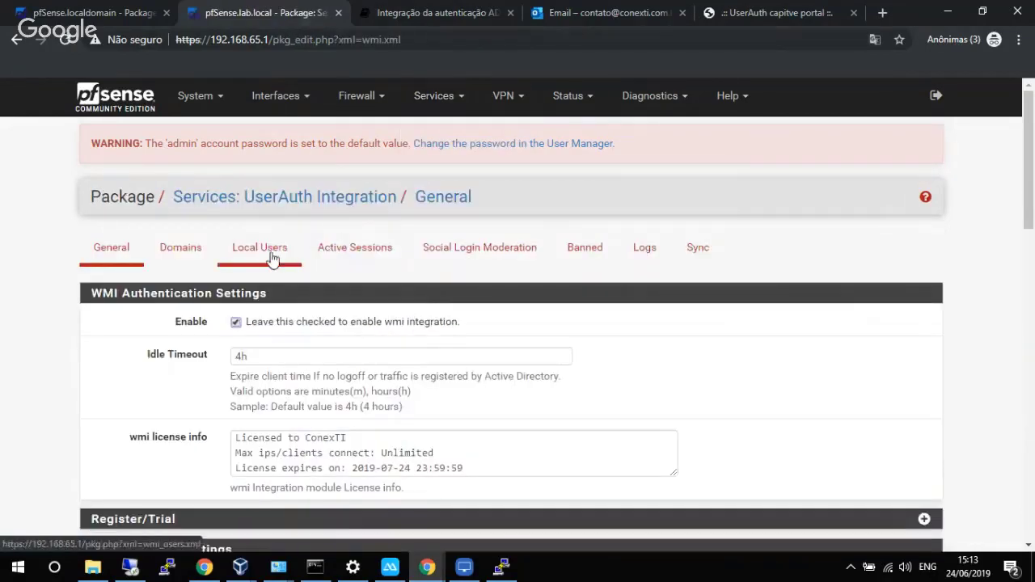
left_click(264, 257)
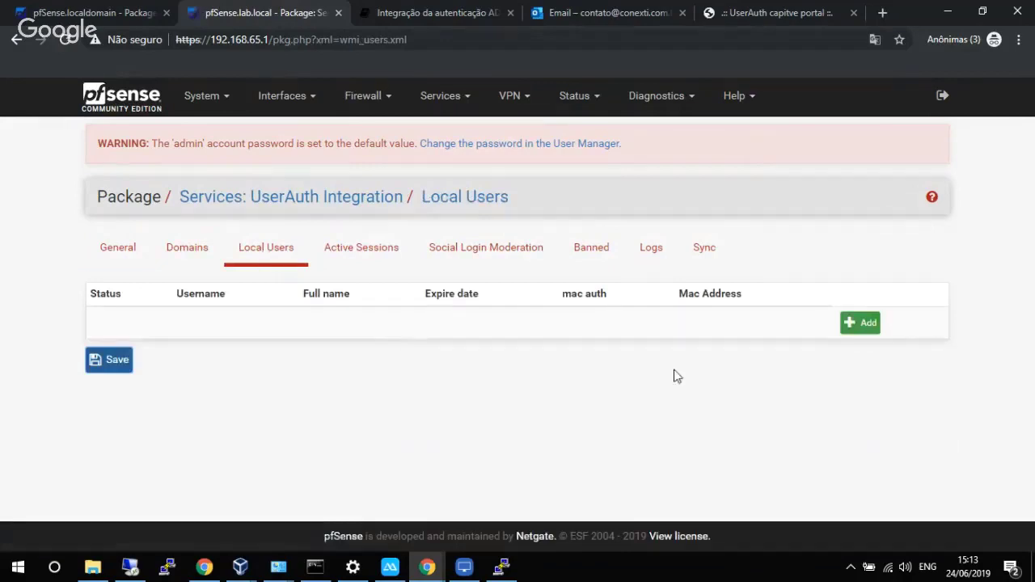
left_click(858, 326)
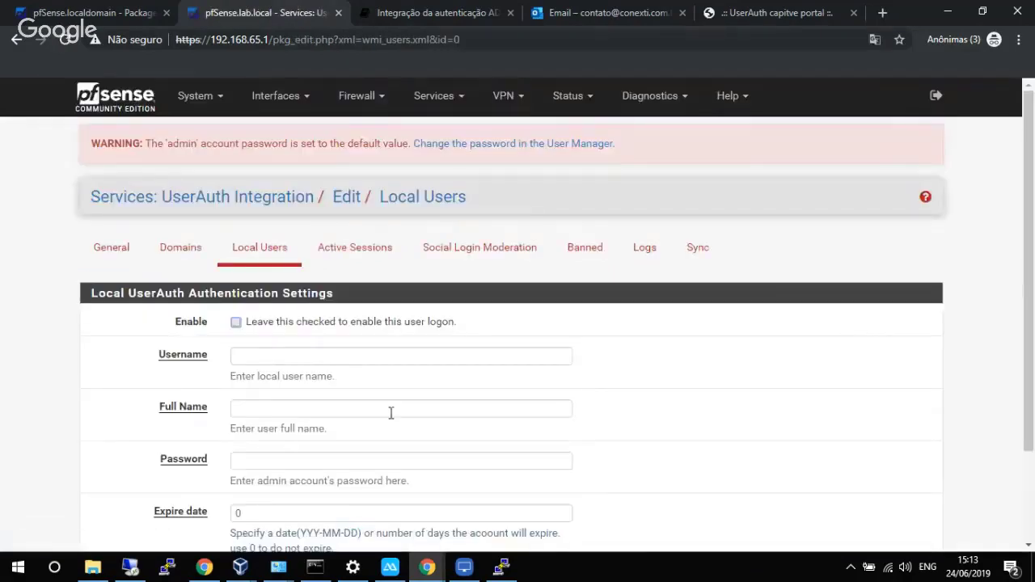
left_click(319, 327)
Fill in the director's username, full name and password, and reveal the advanced options.
scroll(409, 357, "down", 2)
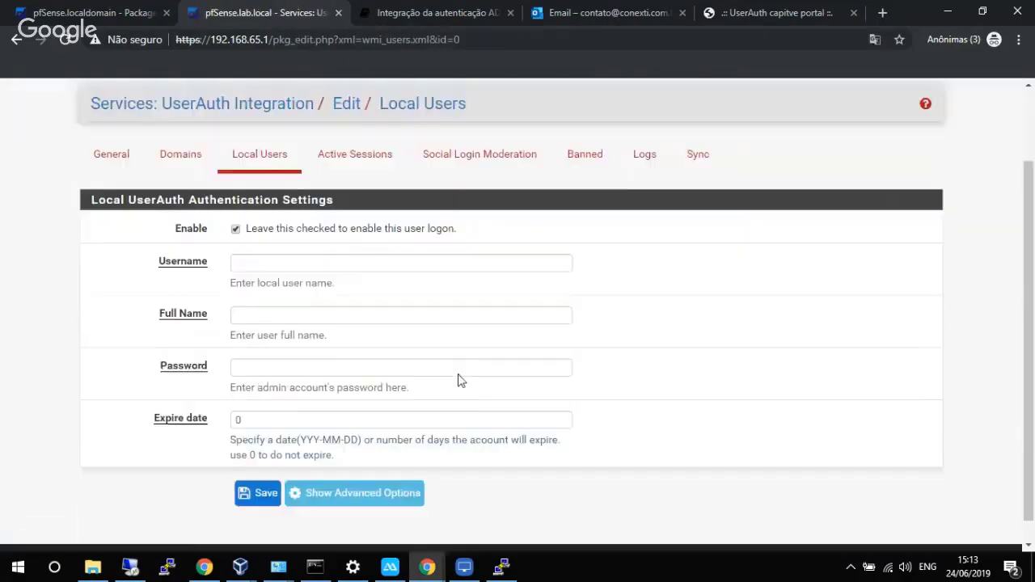
left_click(346, 240)
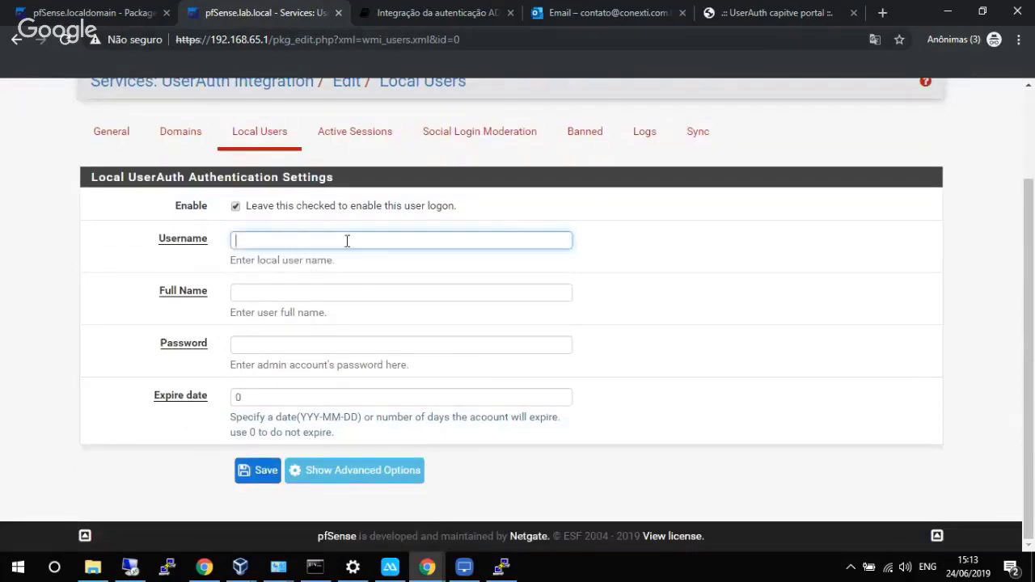
type("felipe")
key("Tab")
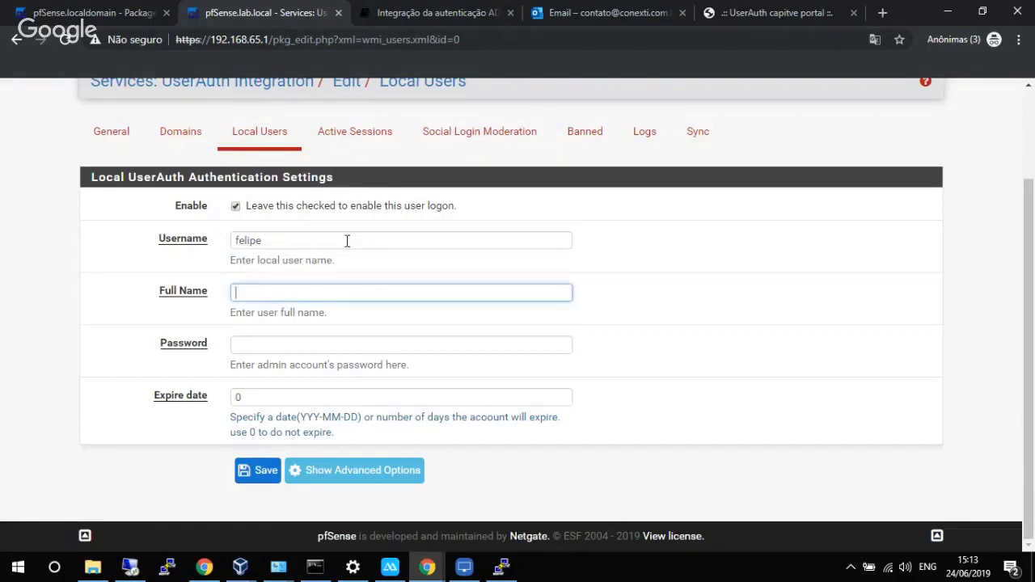
type("Felipe Diretor")
key("Tab")
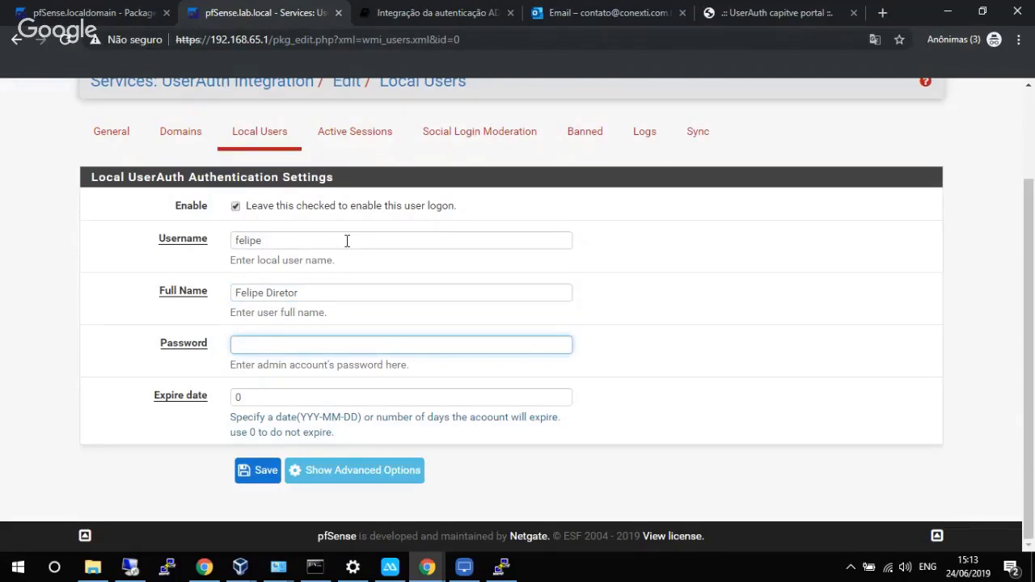
type("***")
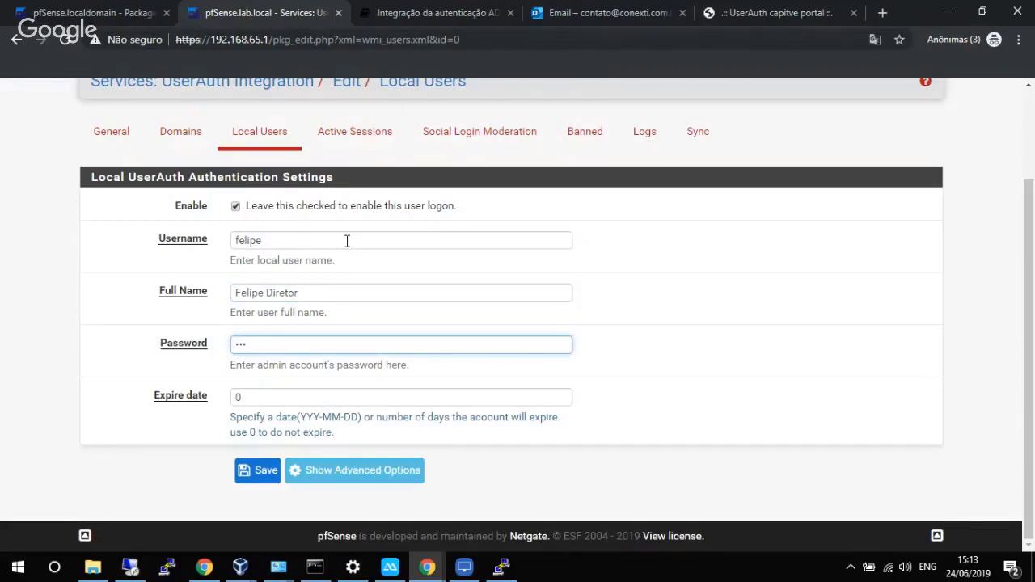
left_click(363, 471)
scroll(337, 388, "down", 2)
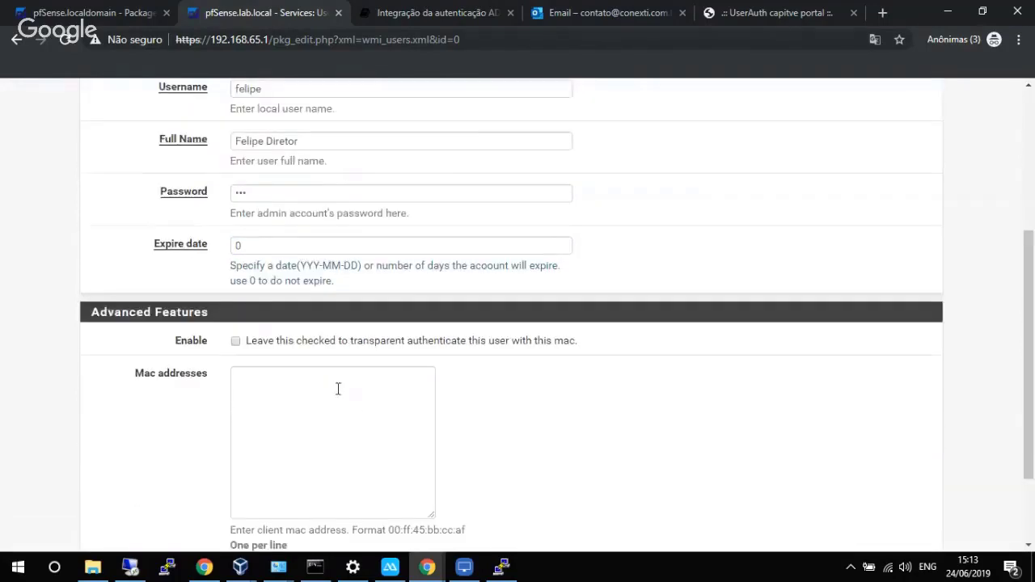
Enable transparent MAC authentication with MAC 00:b3:62:f1:cb:3e, then bring LonelyScreen forward.
left_click(325, 343)
left_click(312, 381)
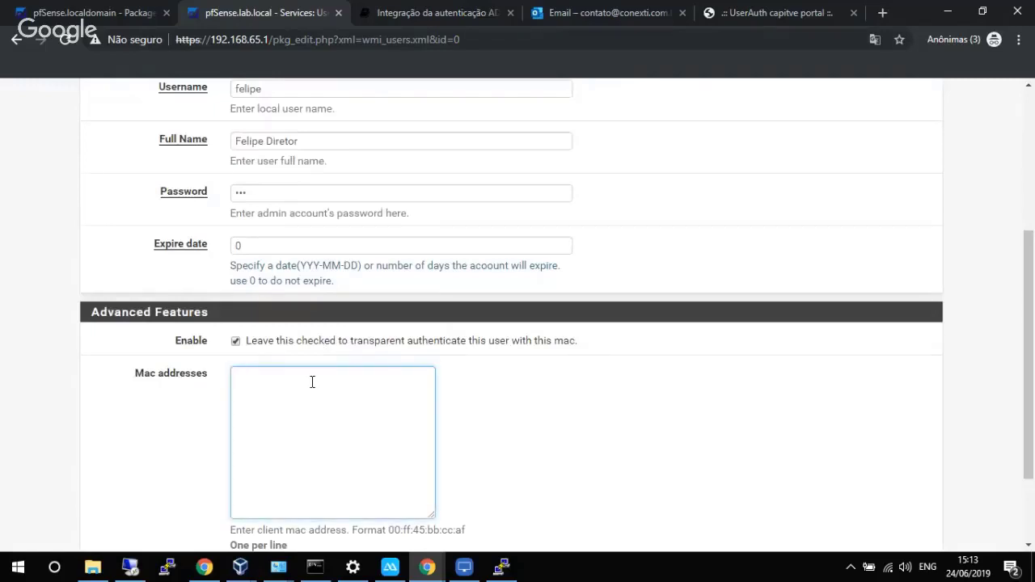
key("ctrl+v")
key("BackSpace")
scroll(312, 382, "down", 2)
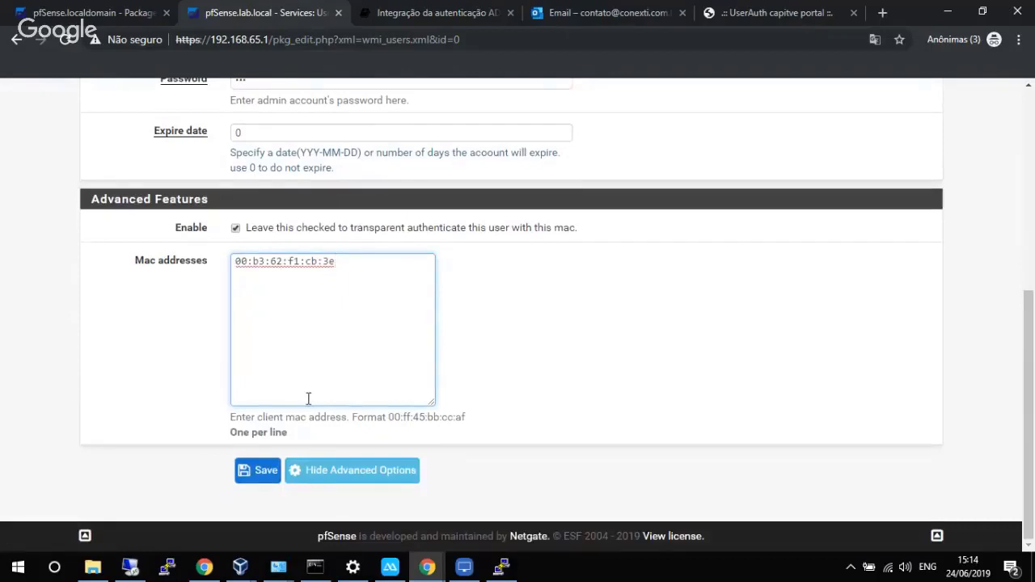
left_click(463, 567)
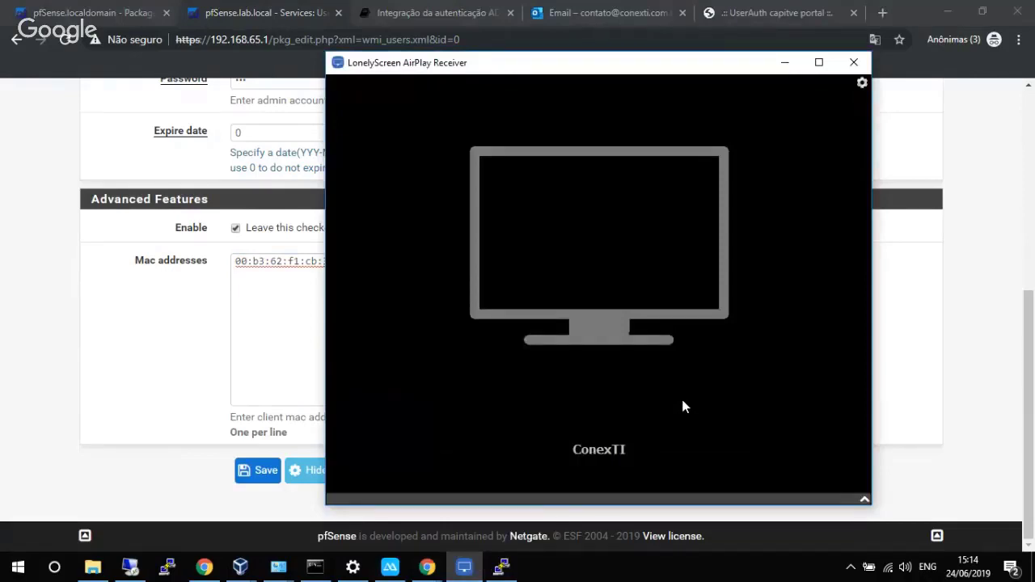
Relaunch LonelyScreen, dismiss its free-trial prompt, and return to the pfSense user form.
left_click(853, 62)
left_click(59, 567)
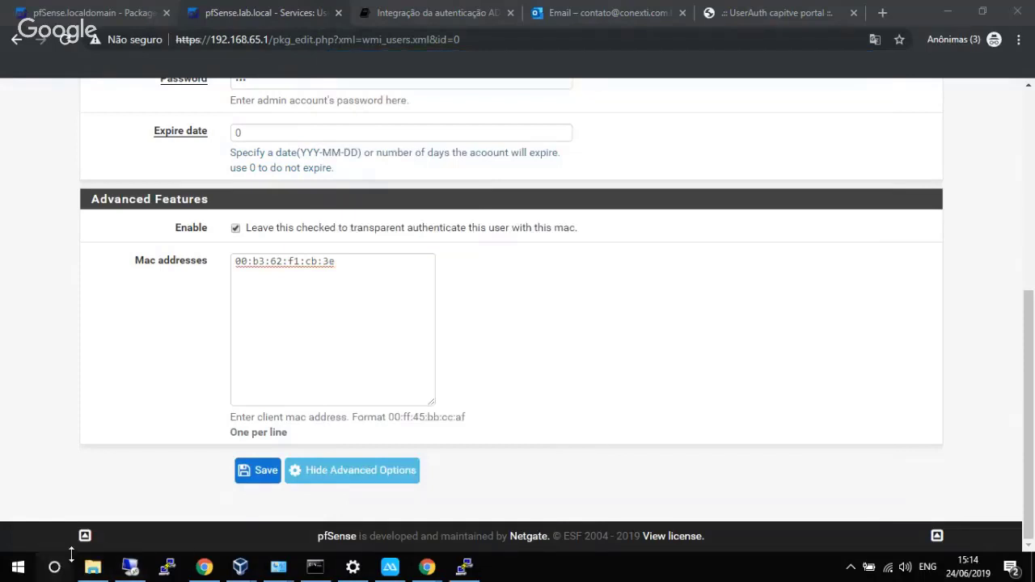
type("lon")
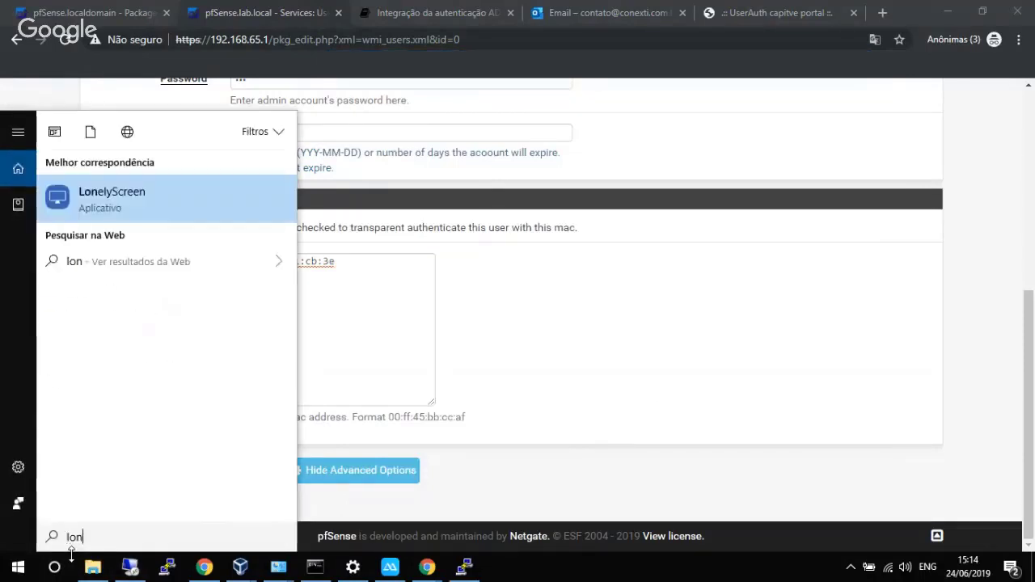
key("Return")
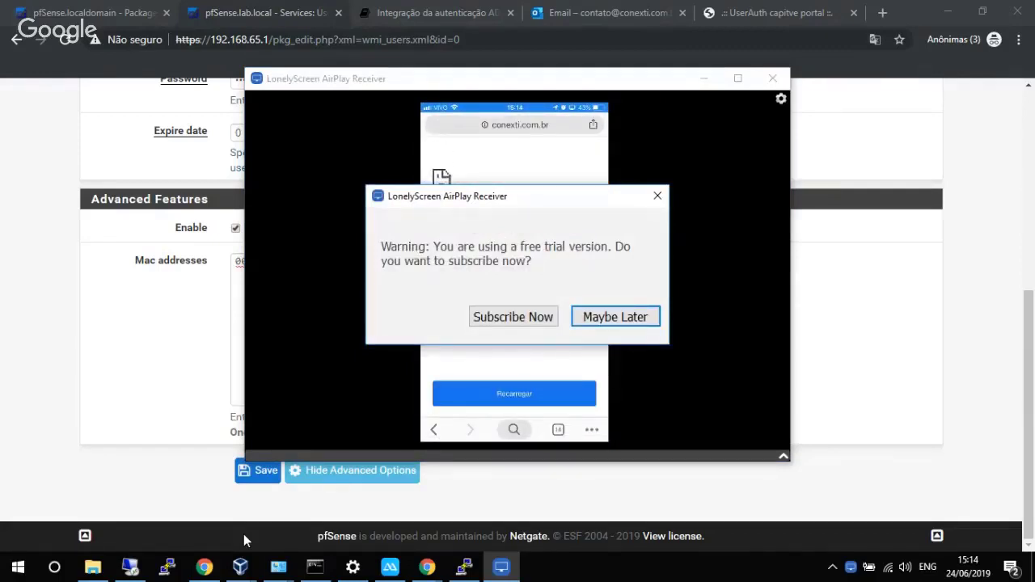
left_click(594, 322)
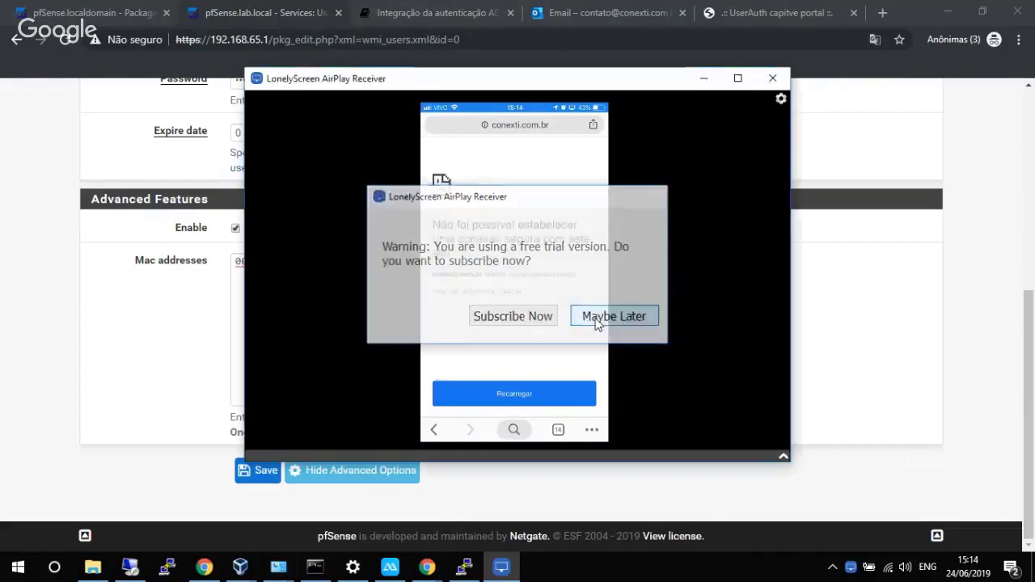
left_click(95, 369)
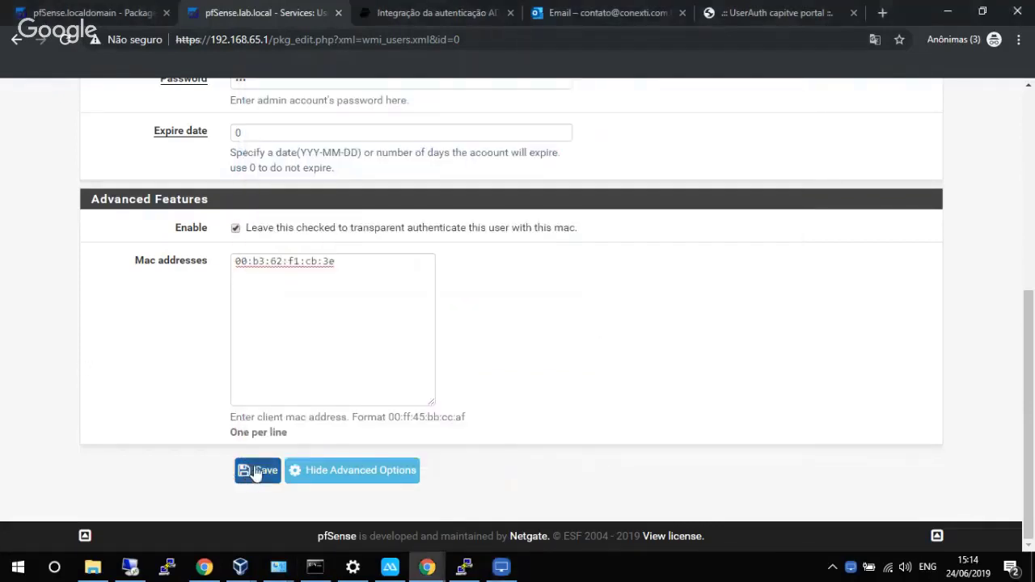
Save user felipe, then view and reload Active Sessions showing two logged-in users.
left_click(253, 473)
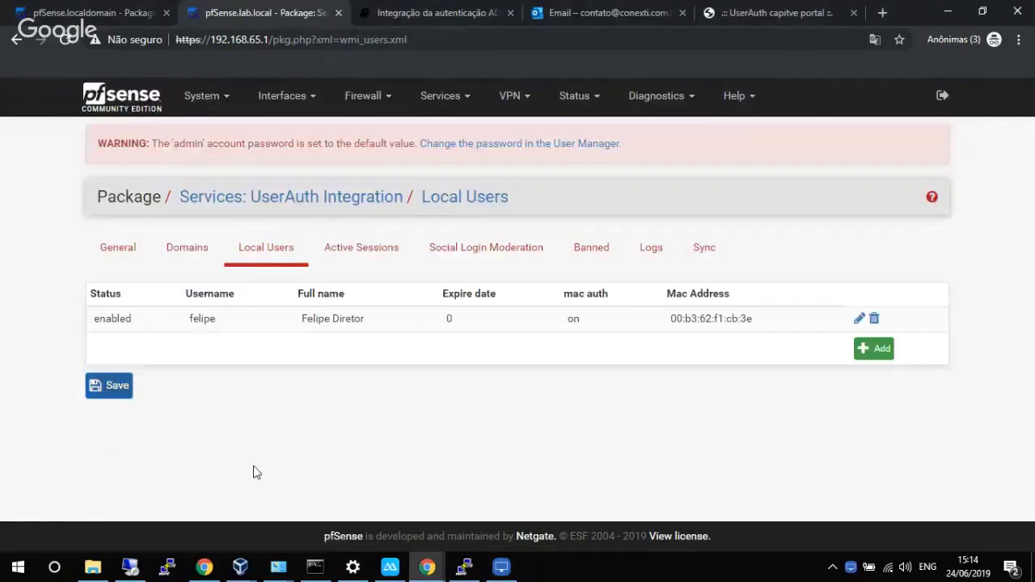
left_click(360, 254)
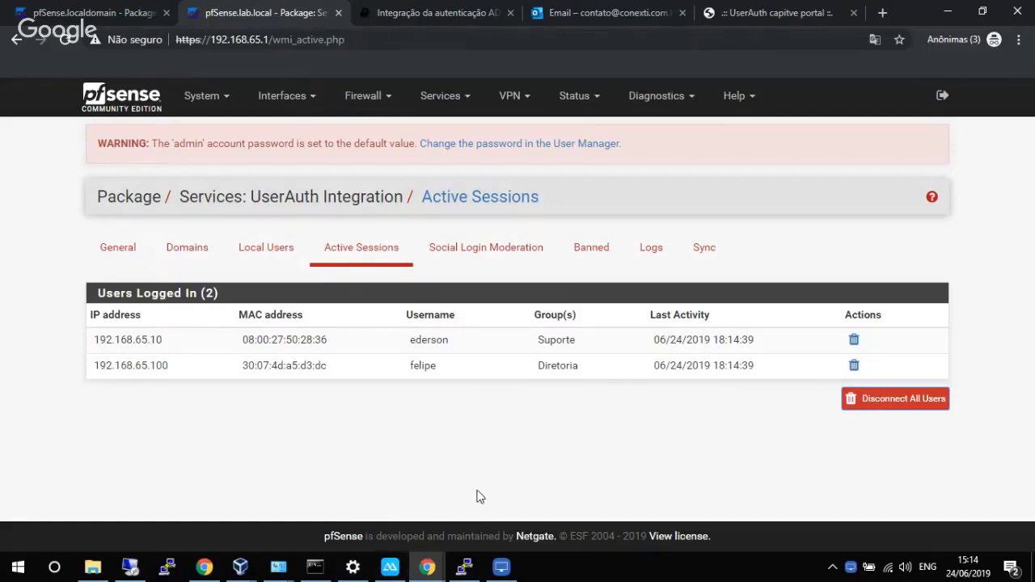
left_click(380, 253)
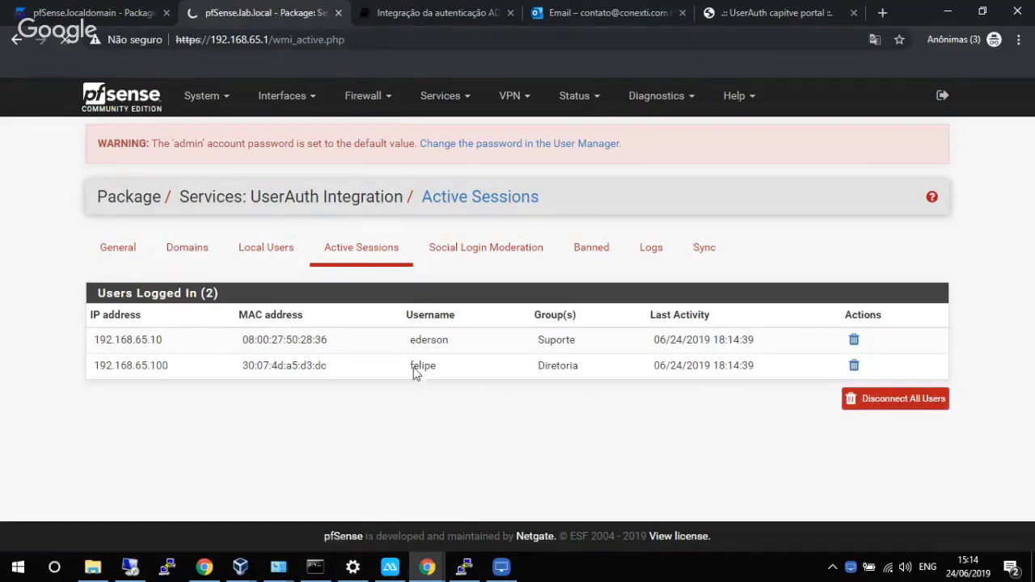
Enlarge the LonelyScreen phone mirror to read its error, then reload pfSense Active Sessions.
mouse_move(501, 567)
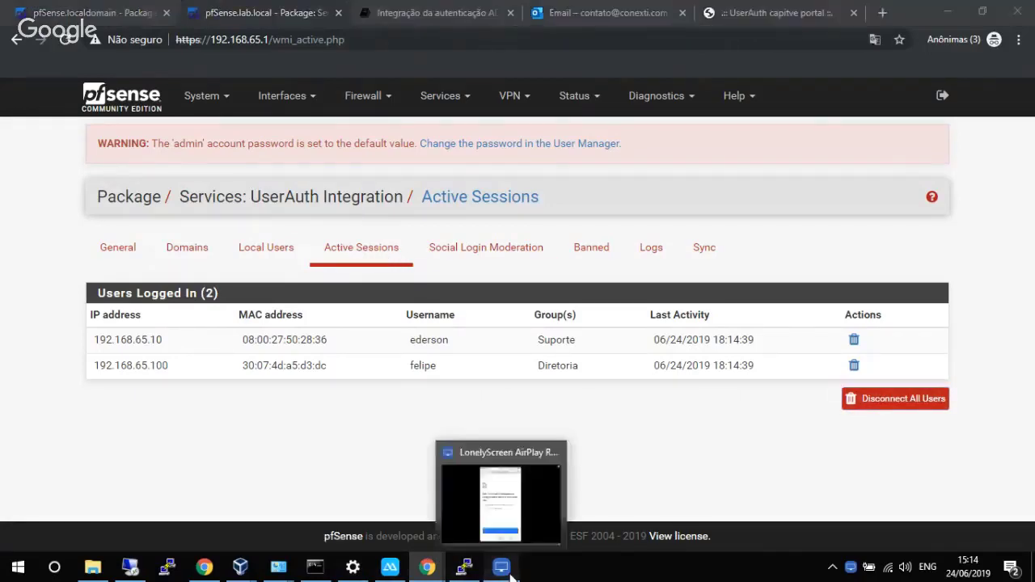
left_click(520, 525)
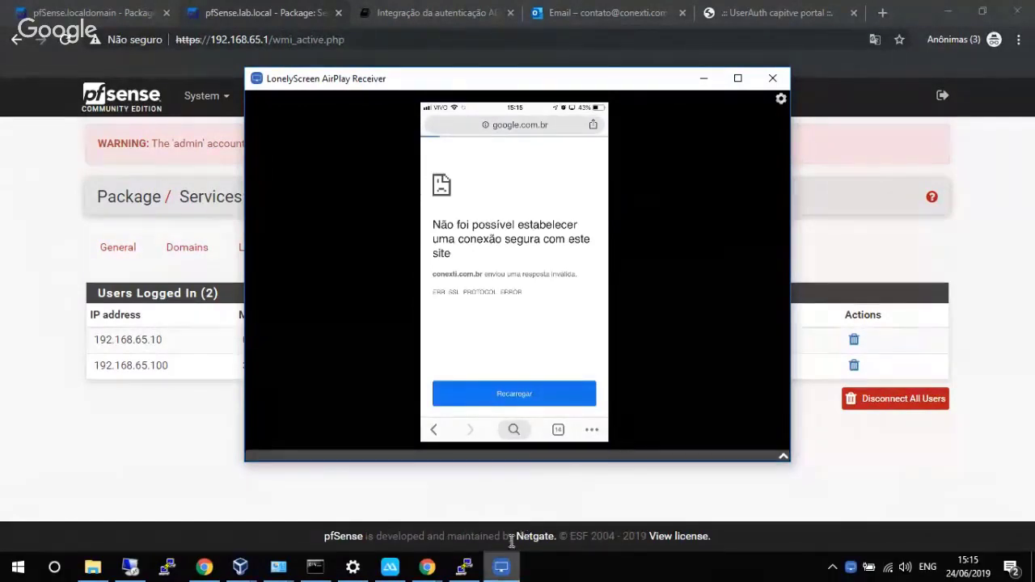
left_click_drag(522, 461, 520, 520)
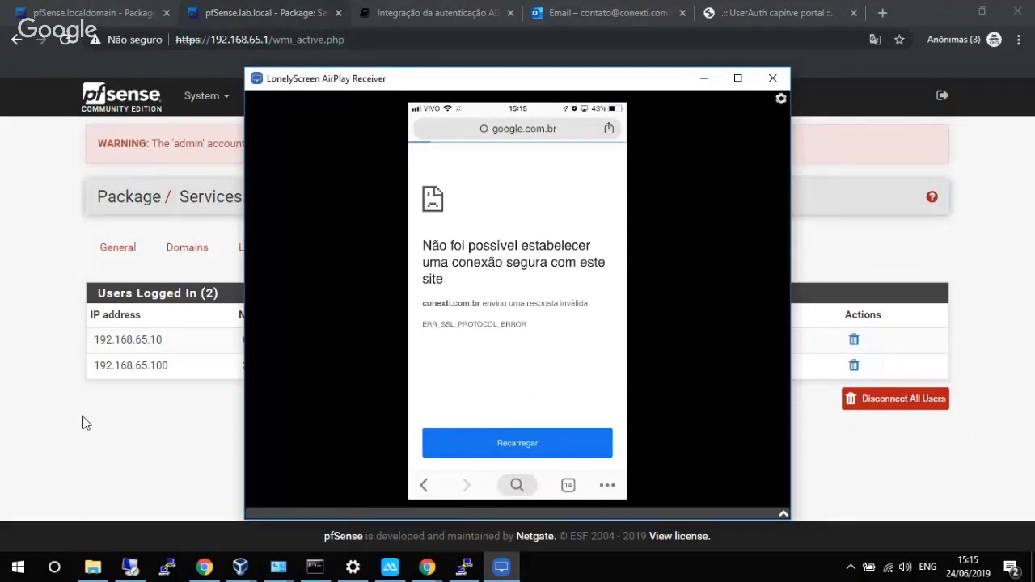
left_click(134, 425)
left_click(342, 249)
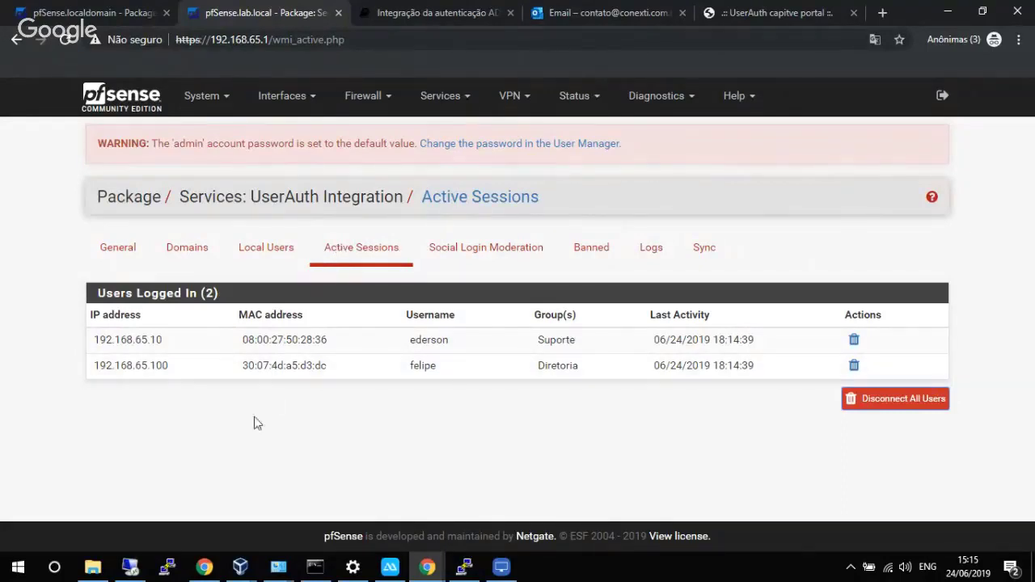
Reload Active Sessions, moving the phone mirror aside to see the new 192.168.65.103 session.
left_click(373, 257)
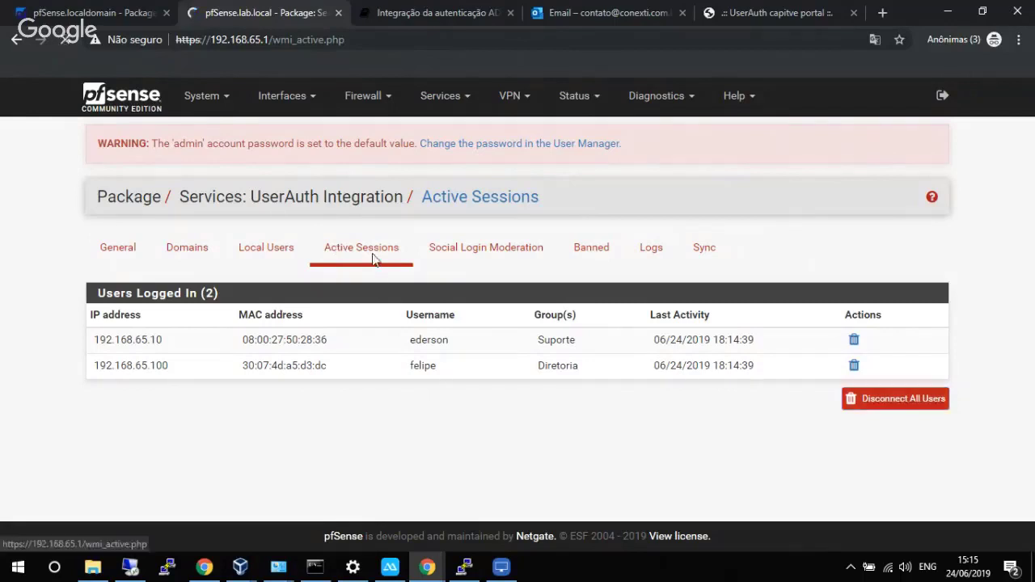
left_click(499, 568)
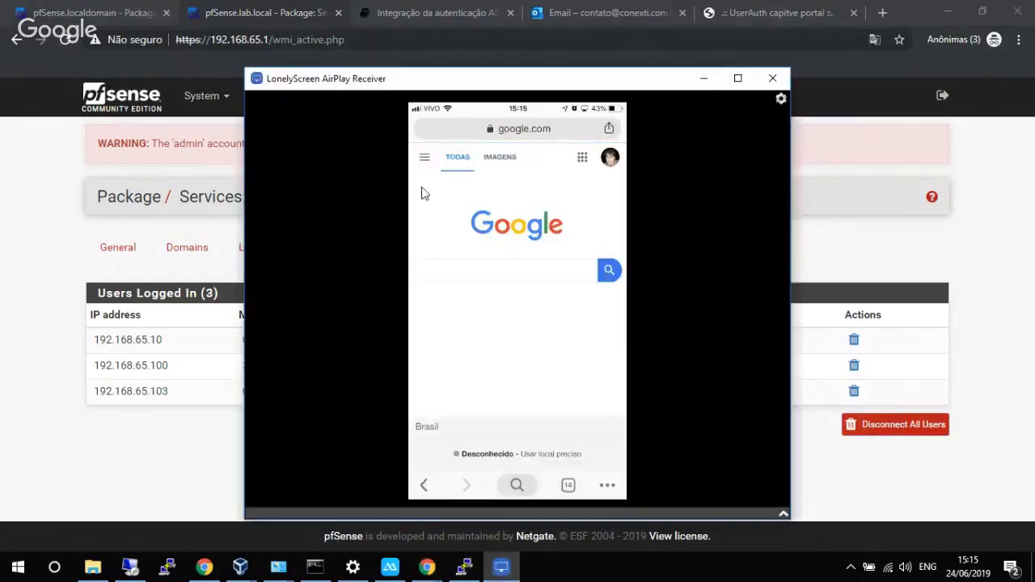
left_click_drag(461, 91, 622, 36)
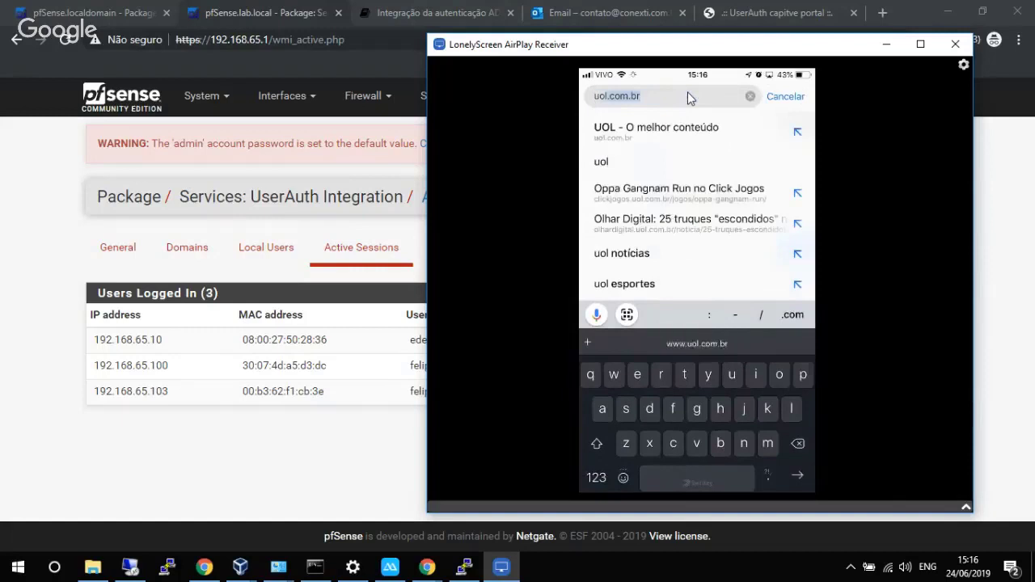
left_click(333, 441)
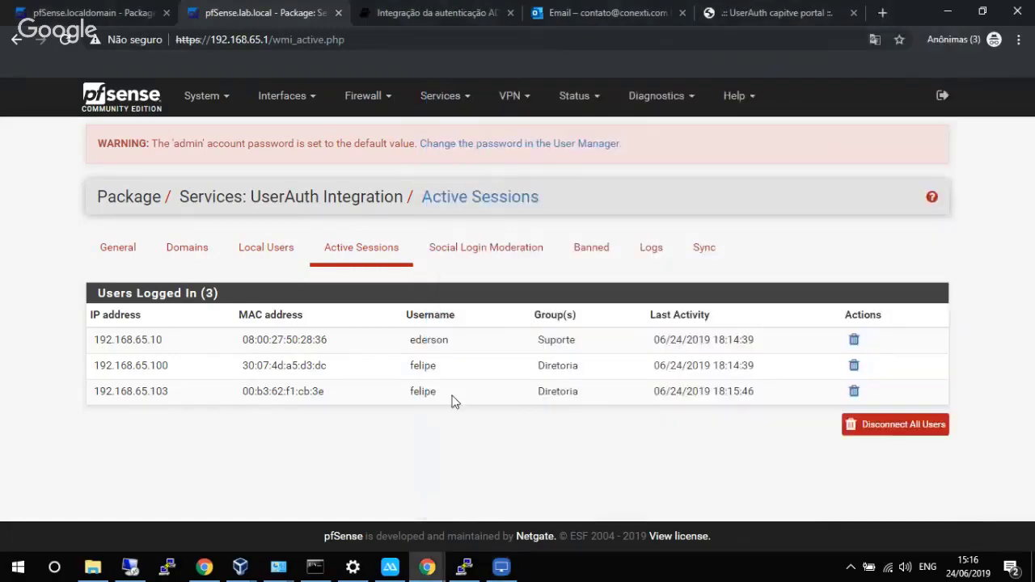
Open the E2guardian Proxy Real Time log monitor.
left_click(440, 97)
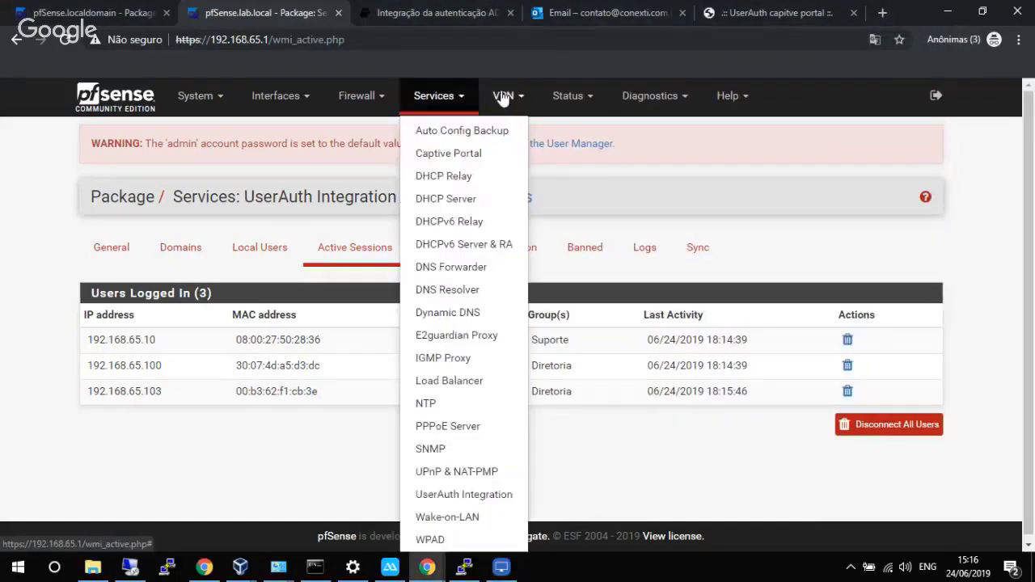
left_click(503, 96)
left_click(477, 97)
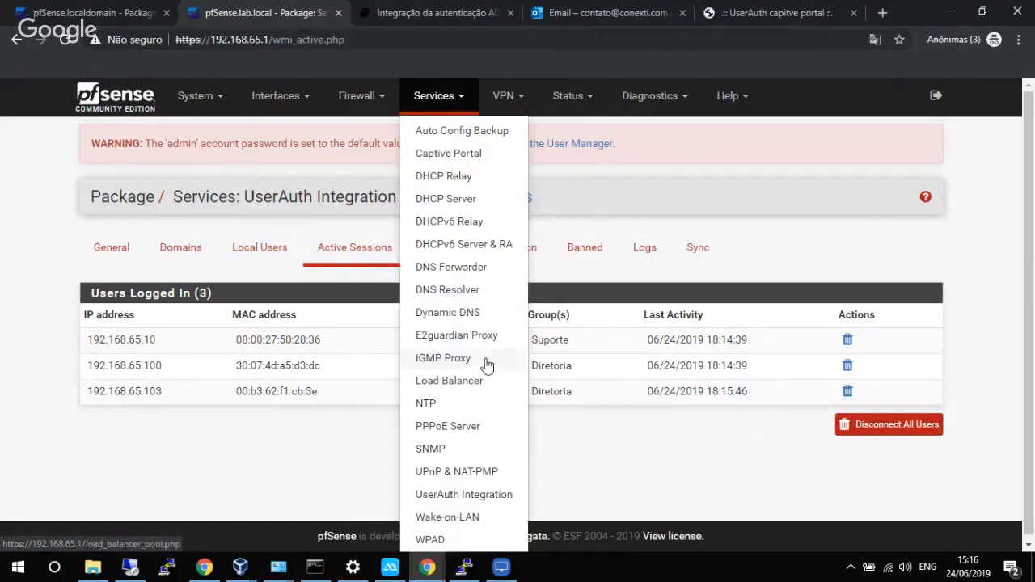
left_click(464, 335)
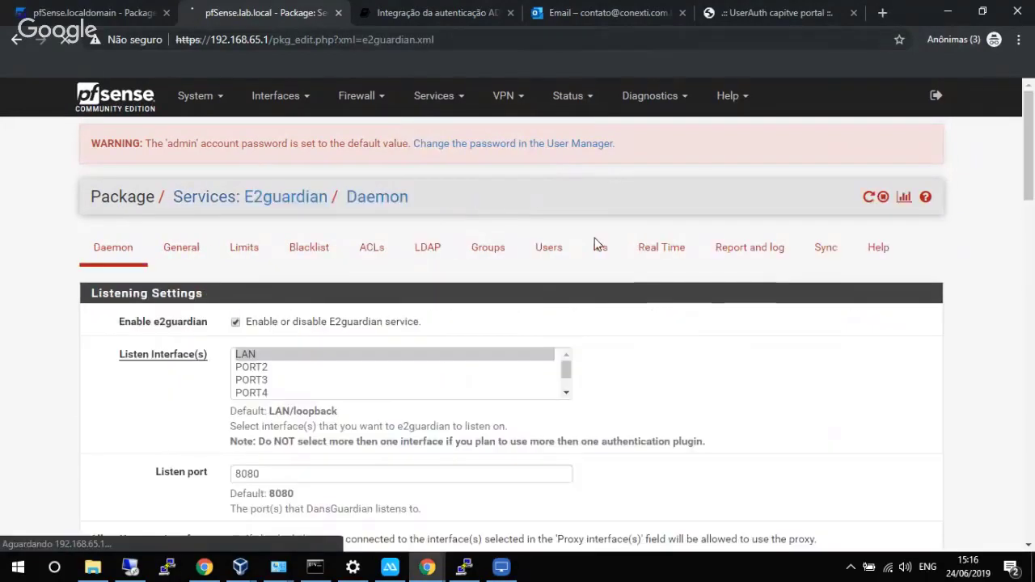
left_click(674, 256)
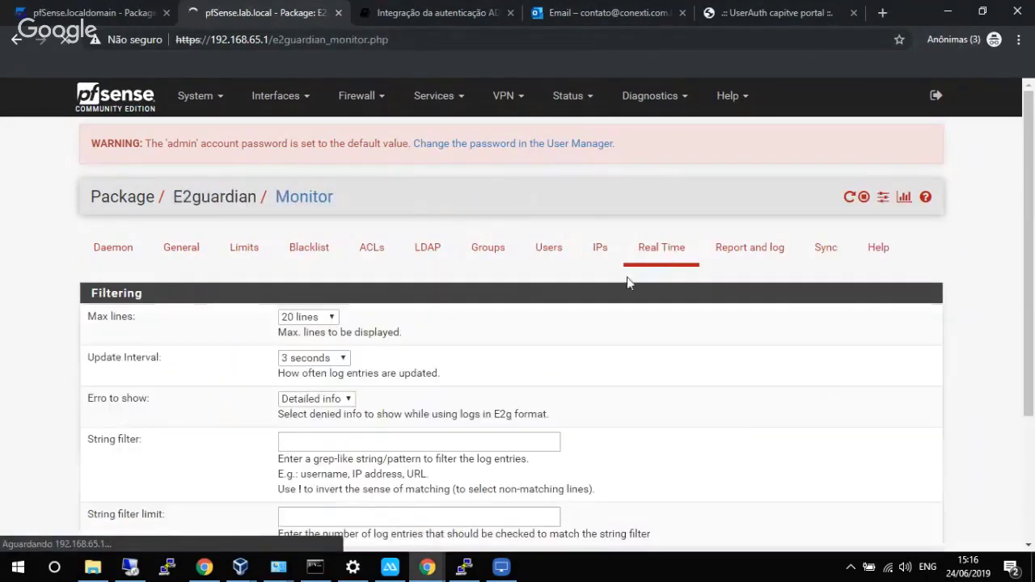
scroll(624, 285, "down", 2)
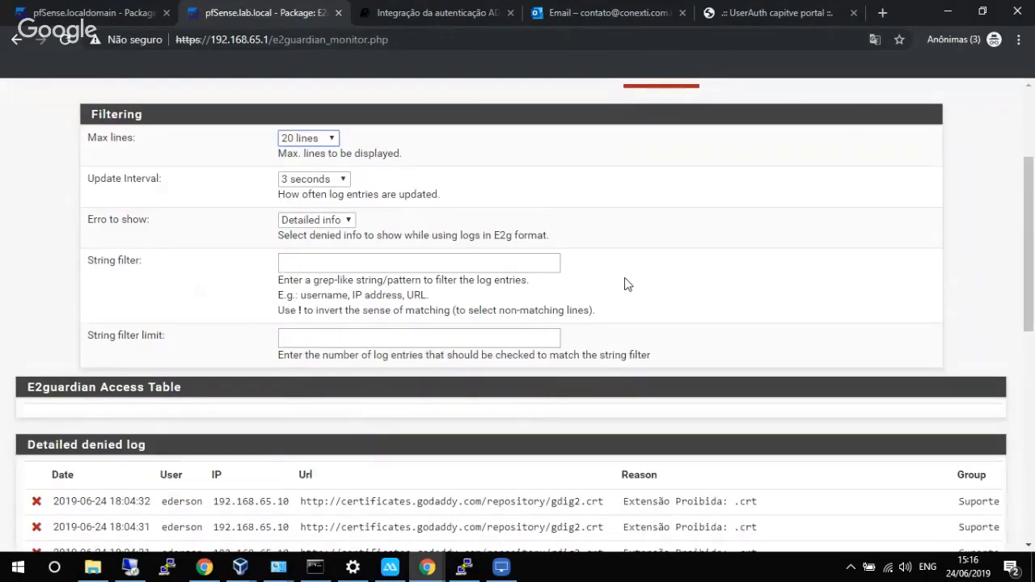
scroll(624, 285, "down", 4)
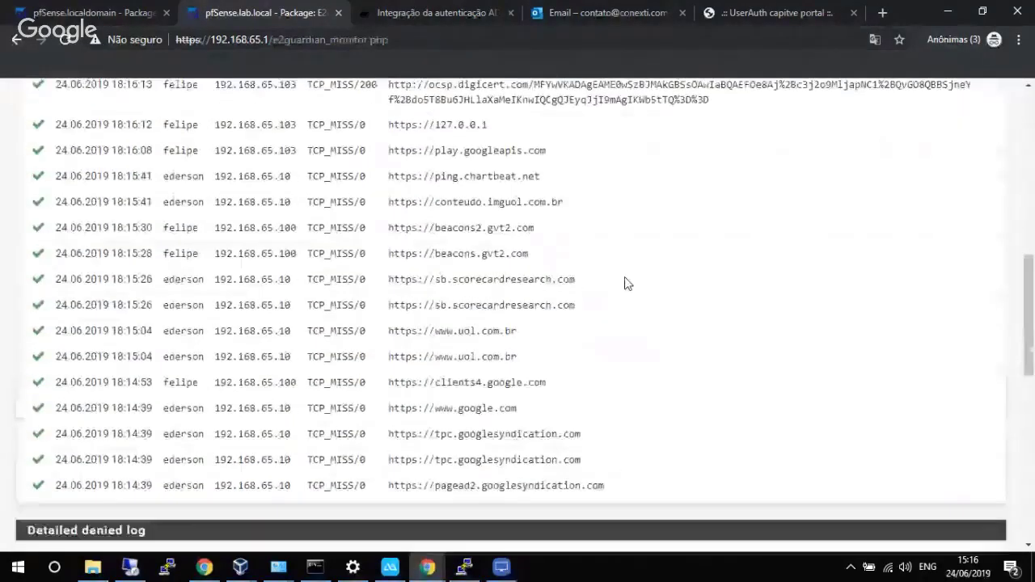
scroll(624, 283, "up", 2)
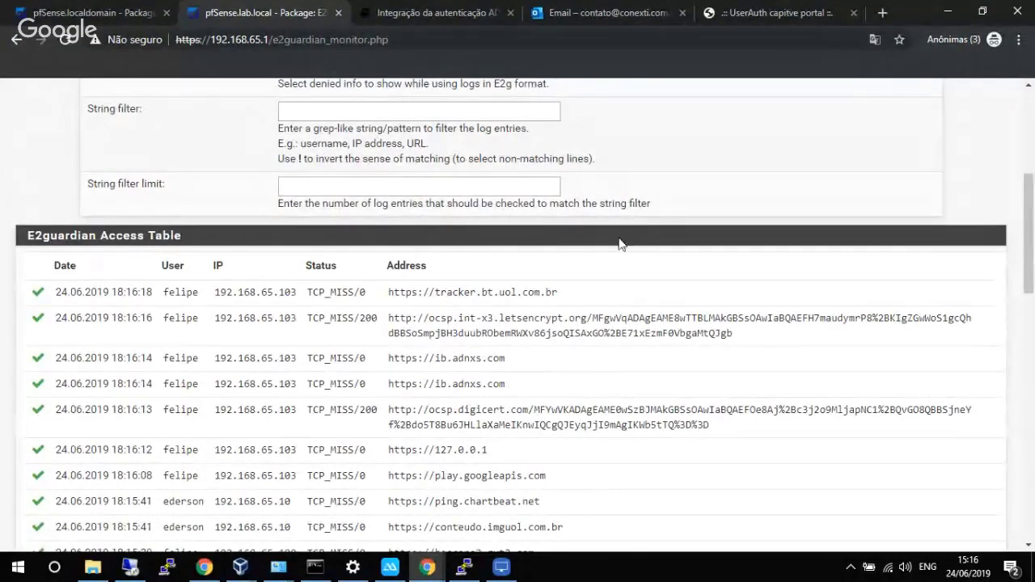
Hide the phone mirror and scroll to the Access Table showing felipe's traffic from 192.168.65.103.
left_click(501, 567)
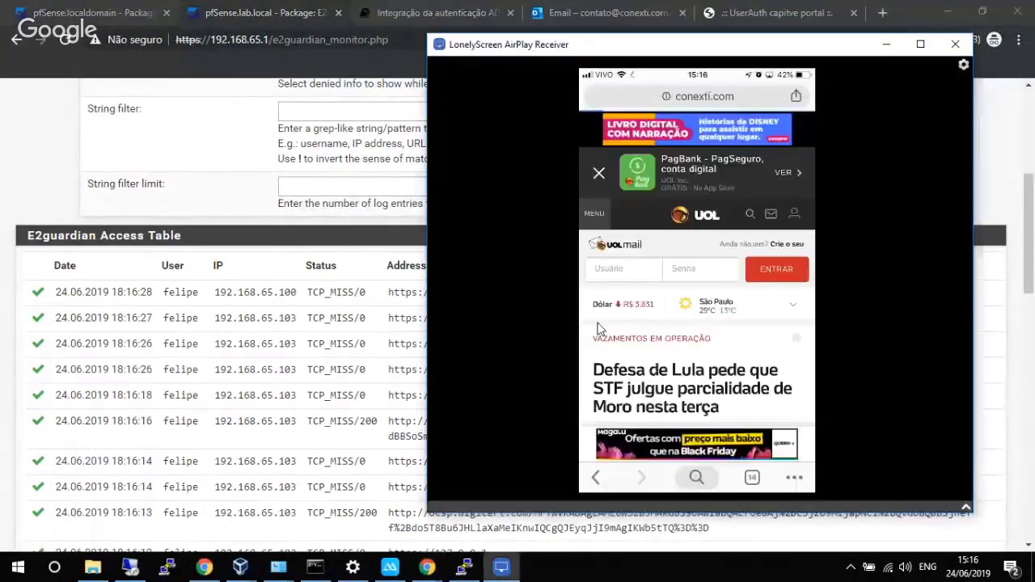
left_click_drag(690, 39, 611, 80)
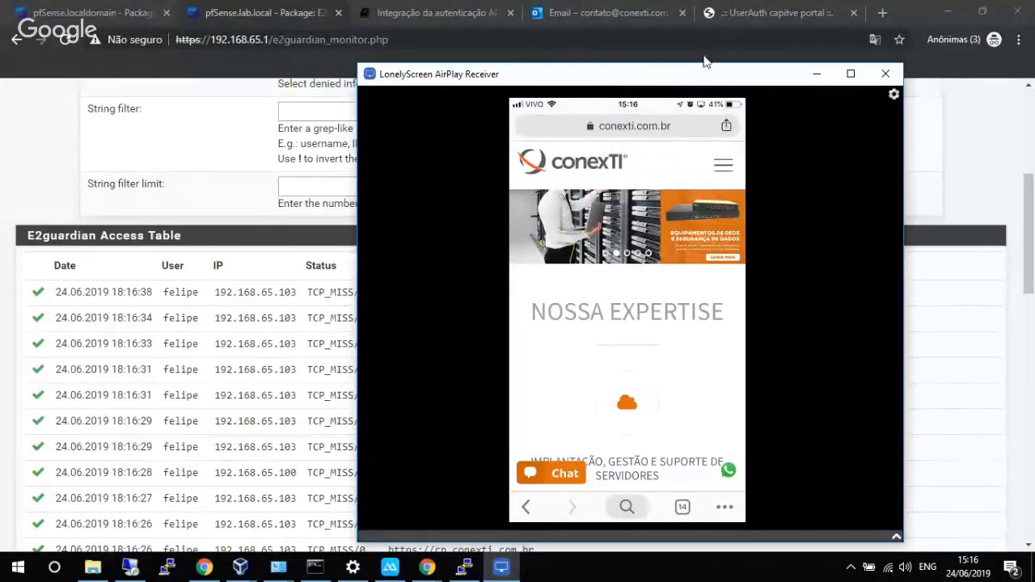
left_click(815, 74)
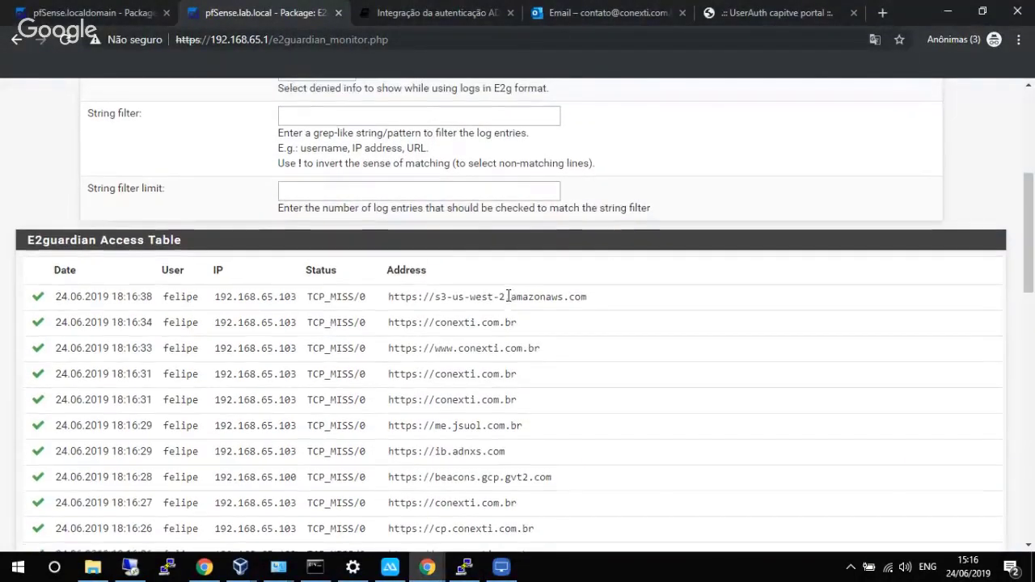
scroll(509, 295, "down", 1)
left_click_drag(1029, 208, 1030, 98)
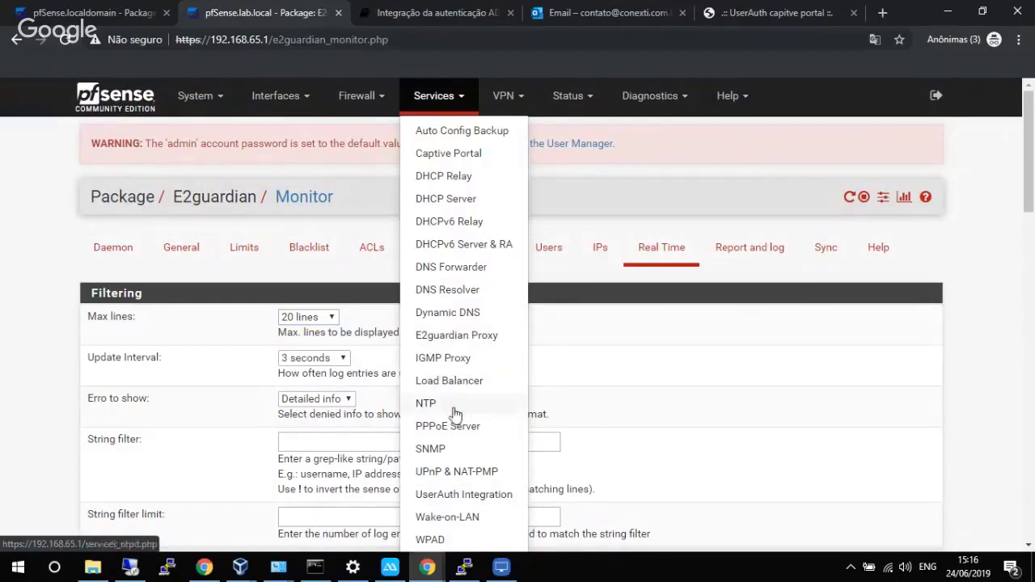
Open UserAuth Integration, review its three Active Sessions, then show the Local Users list.
left_click(458, 496)
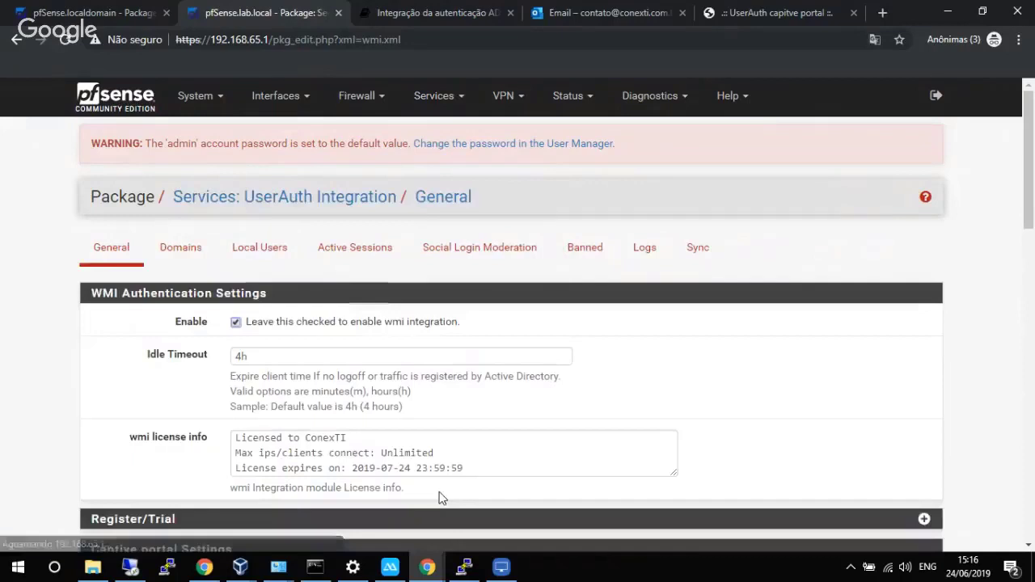
left_click(362, 252)
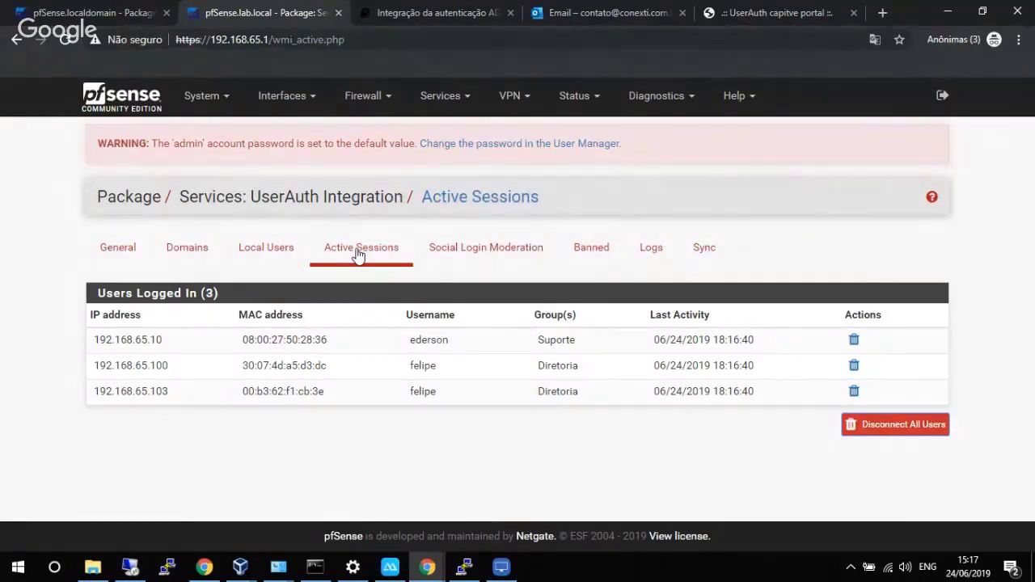
left_click(270, 259)
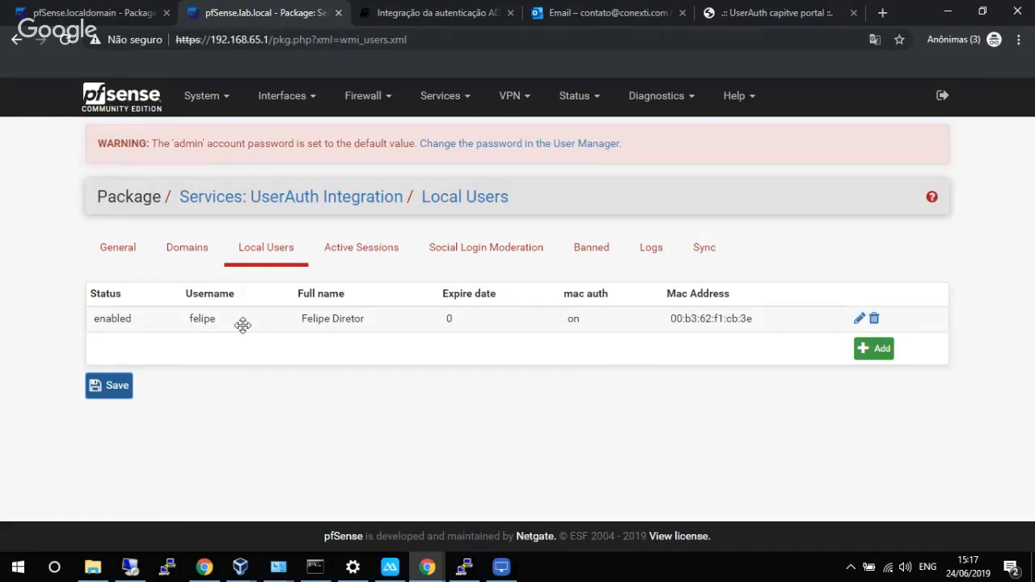
Add enabled local user 'teste' with full name 'Teste Aula' and a password, and save.
left_click(867, 349)
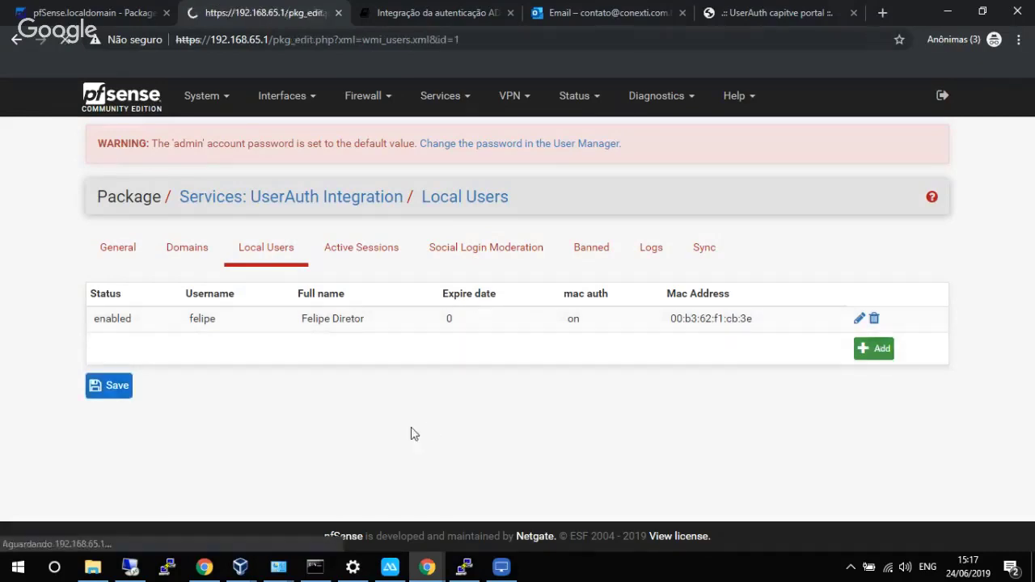
left_click(267, 322)
left_click(275, 359)
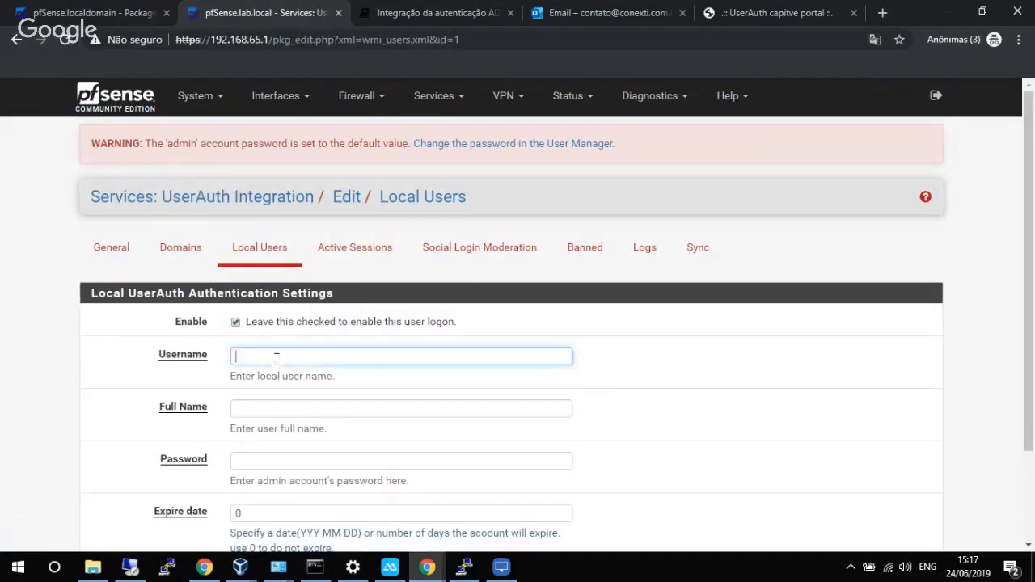
type("teste")
left_click(272, 407)
type("Teste ")
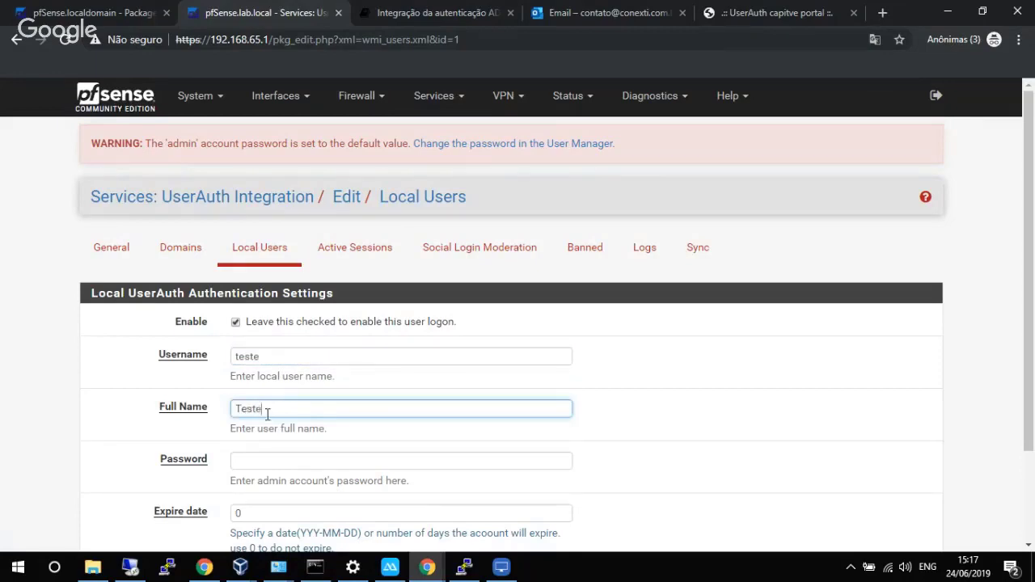
type("Aula")
left_click(253, 468)
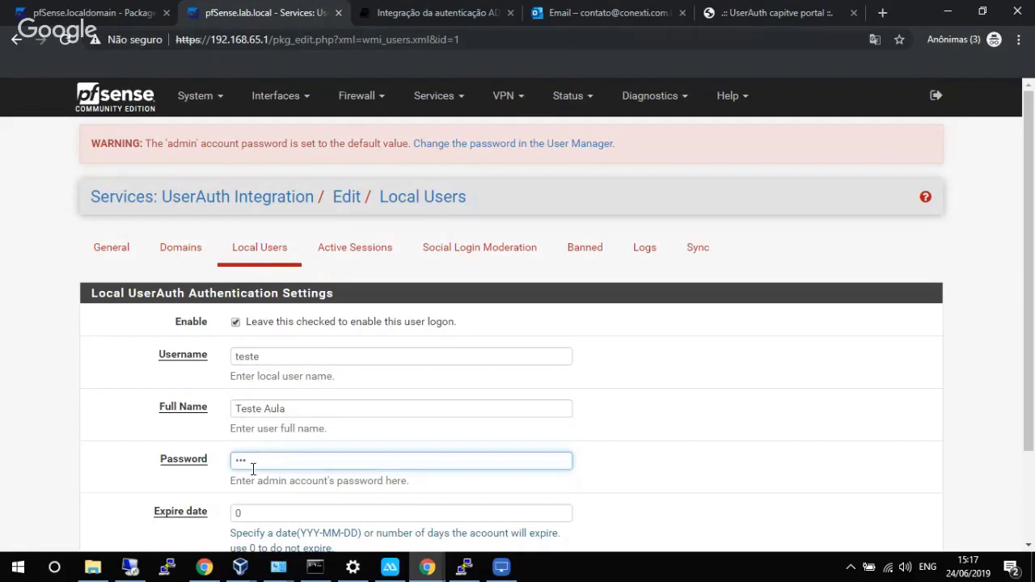
scroll(253, 468, "down", 3)
left_click(262, 472)
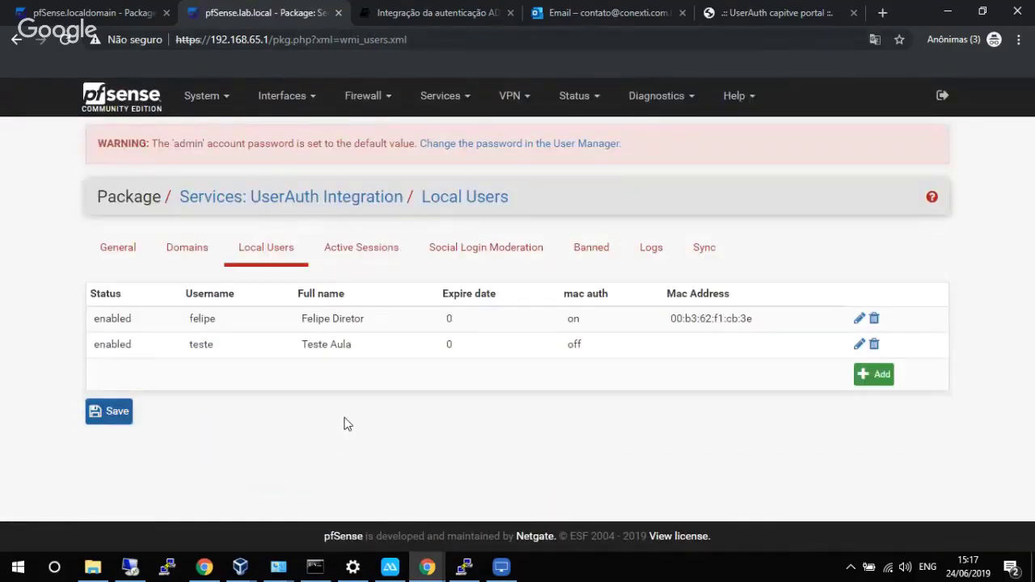
left_click(141, 245)
scroll(315, 394, "down", 10)
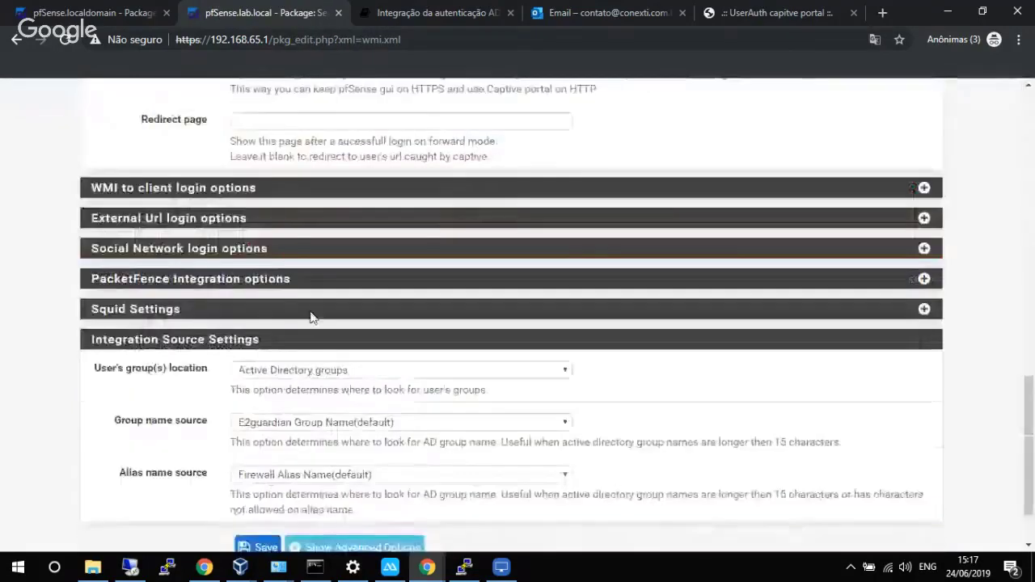
scroll(312, 316, "up", 5)
scroll(293, 277, "up", 3)
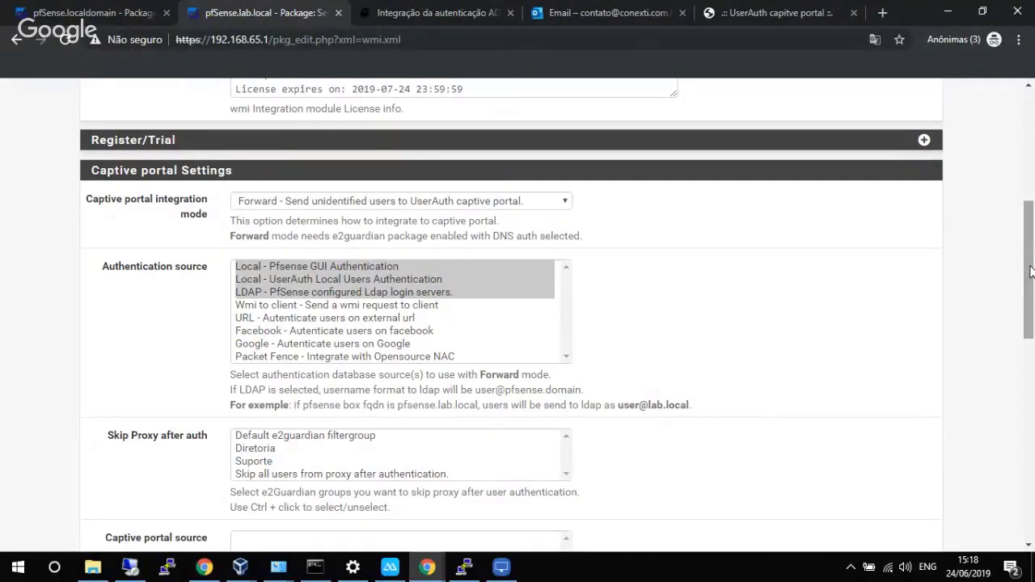
left_click_drag(1031, 276, 1028, 153)
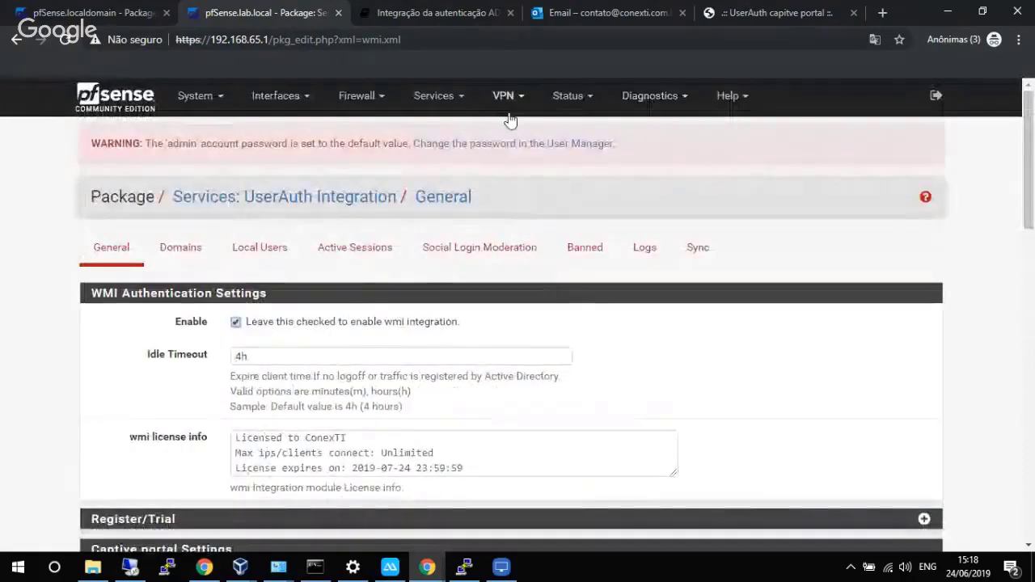
In Sarg Reports settings, keep E2guardian as proxy server and add the Overwrite report option.
left_click(566, 97)
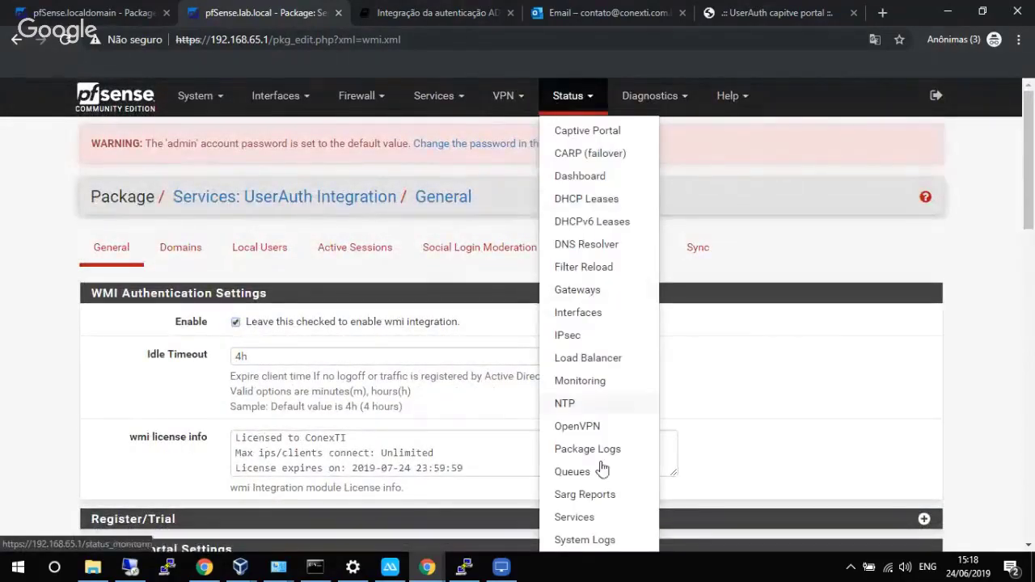
left_click(598, 493)
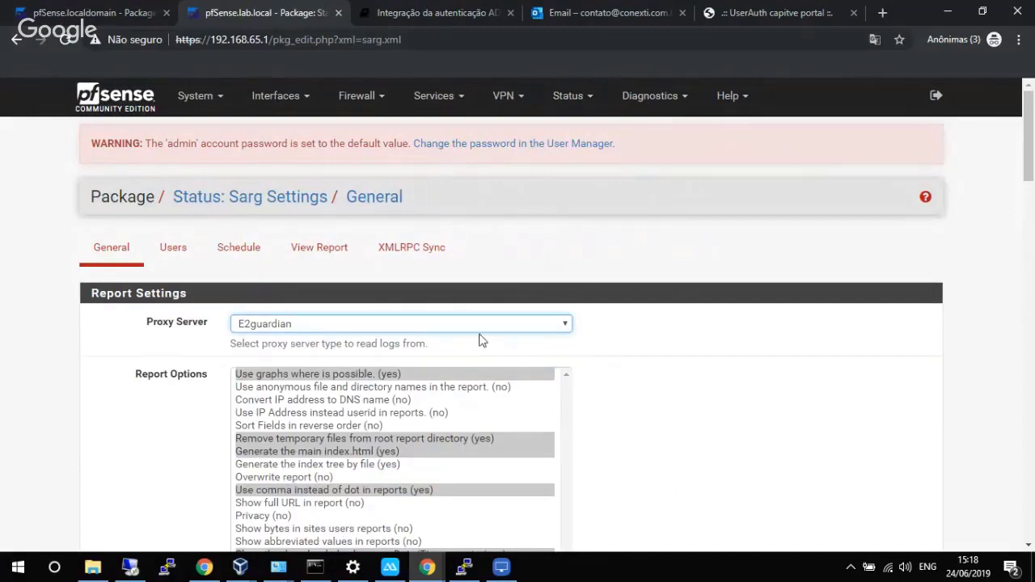
left_click(474, 327)
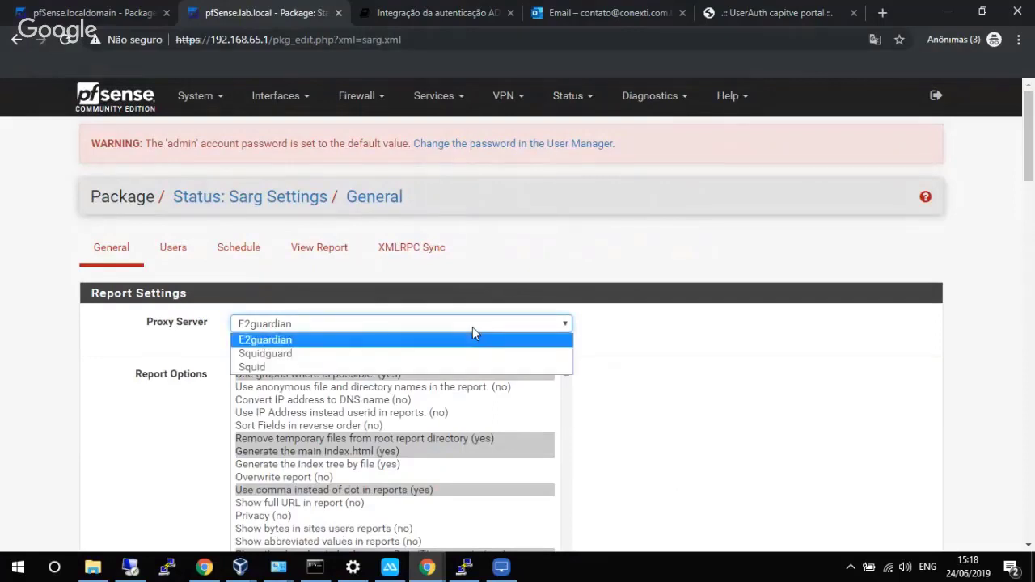
left_click(272, 340)
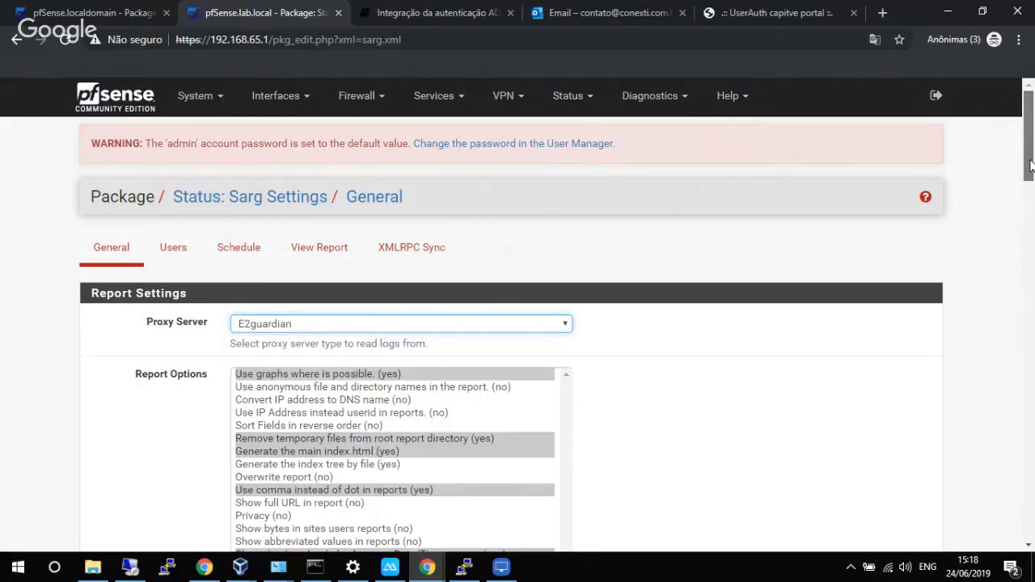
scroll(962, 214, "down", 3)
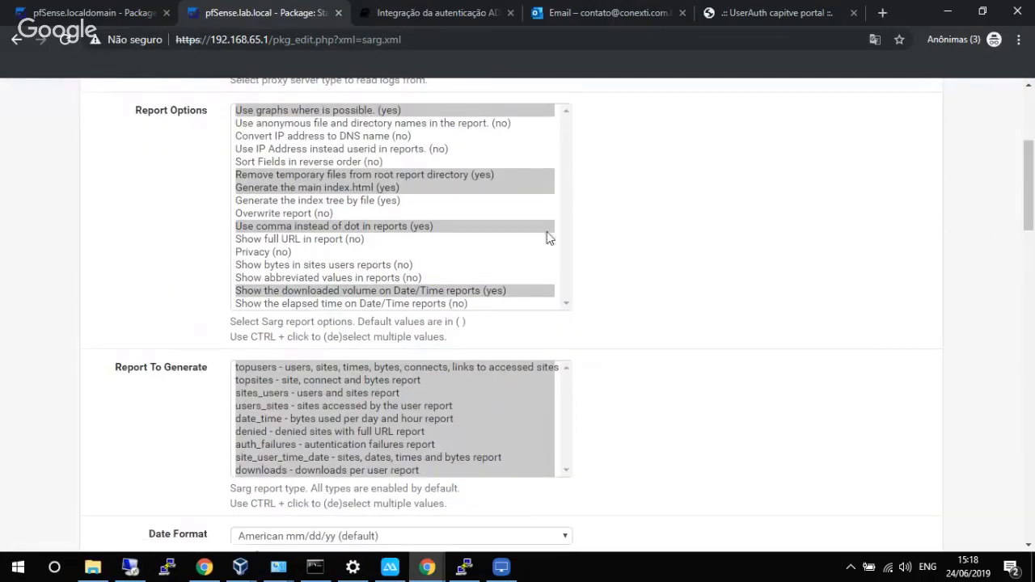
left_click(315, 212, "ctrl")
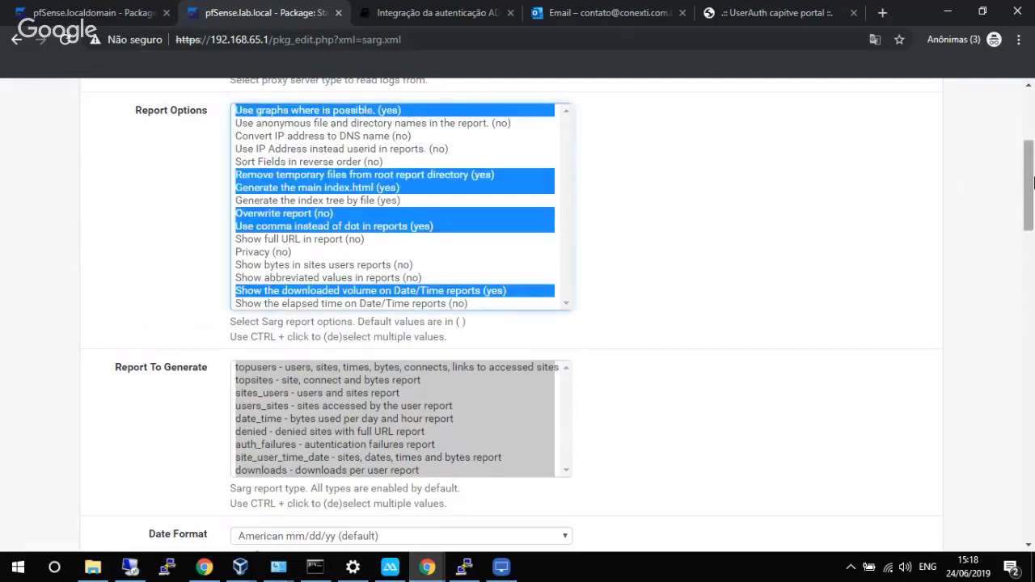
left_click_drag(1029, 185, 1030, 251)
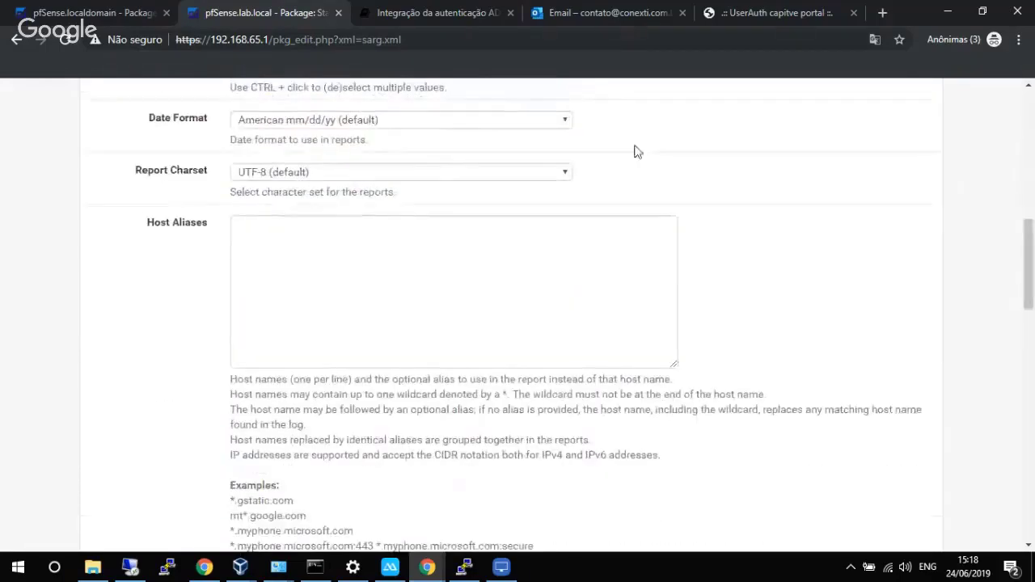
Set European date format and a 90-day Days Limit, then save the Sarg settings.
left_click(444, 123)
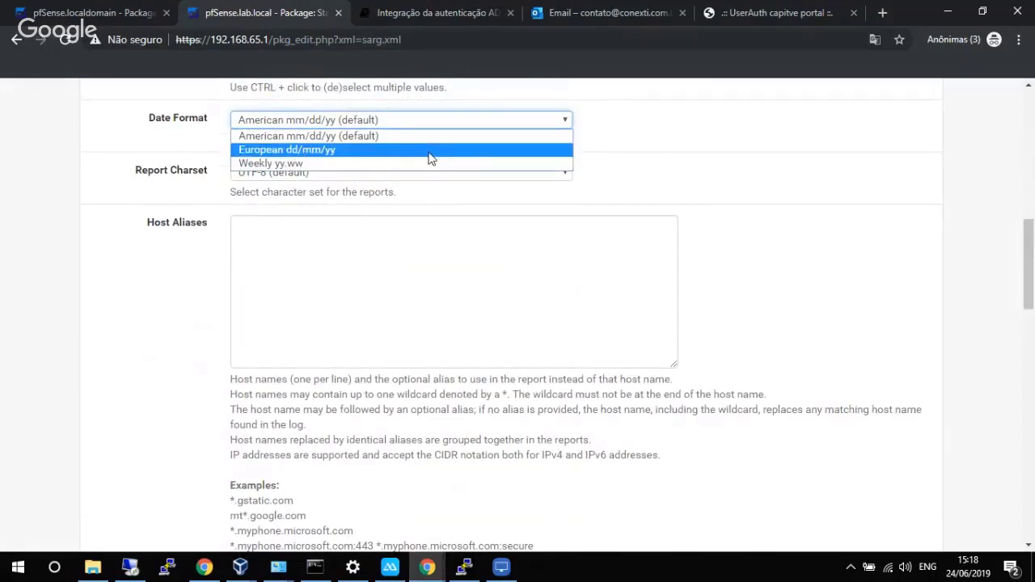
left_click(430, 158)
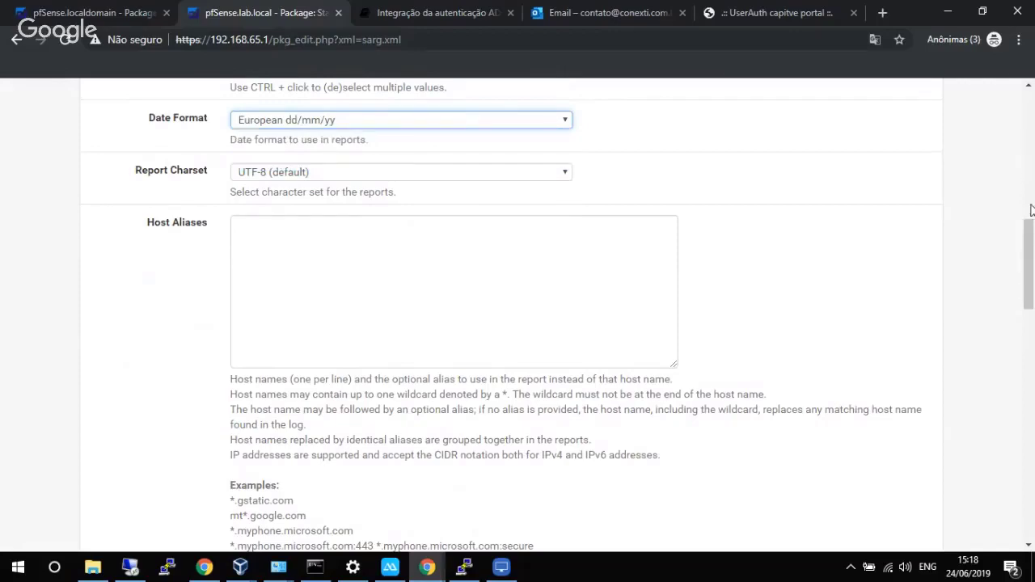
left_click_drag(1030, 233, 1006, 332)
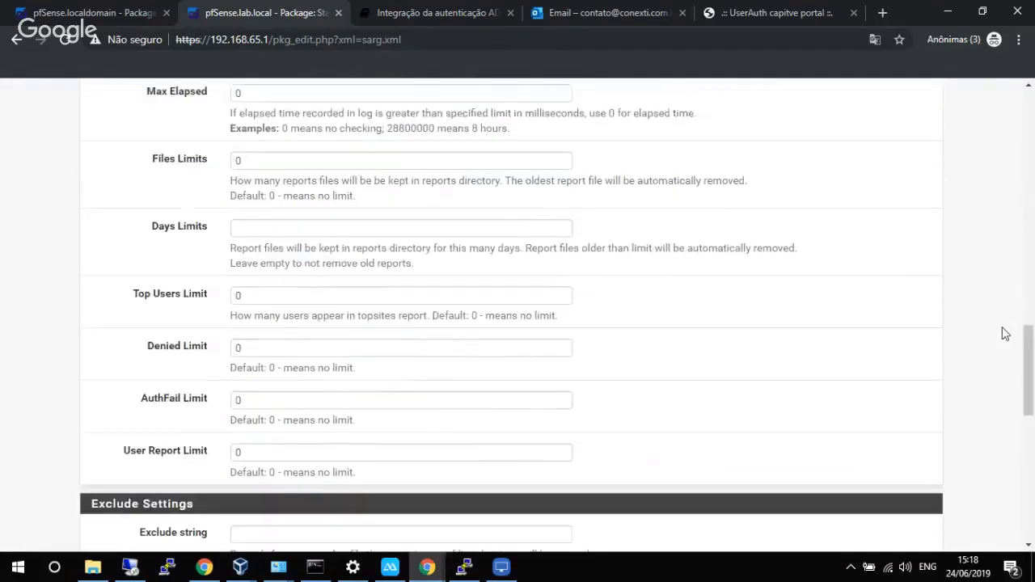
left_click(422, 229)
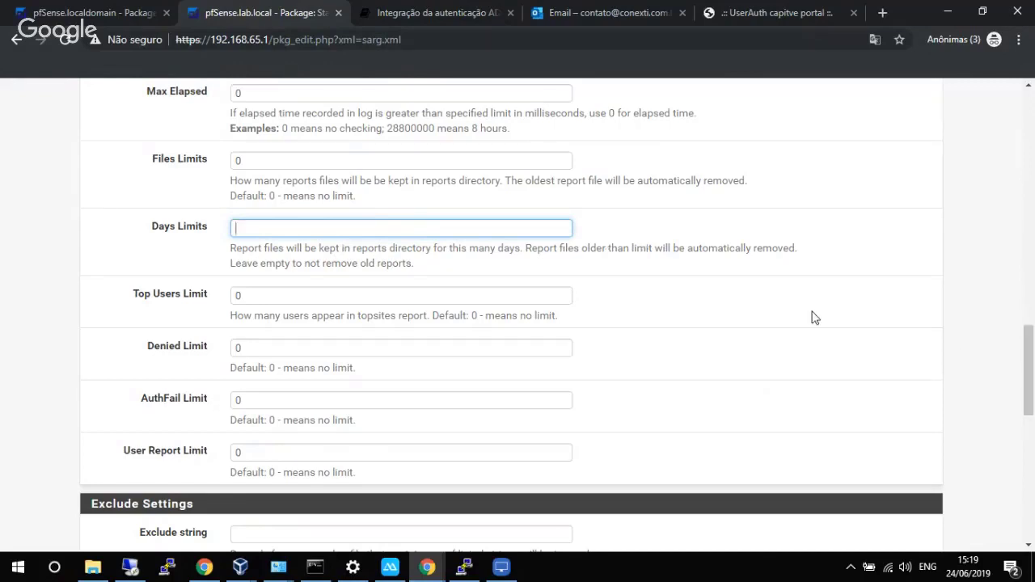
type("90")
left_click_drag(1024, 351, 1026, 477)
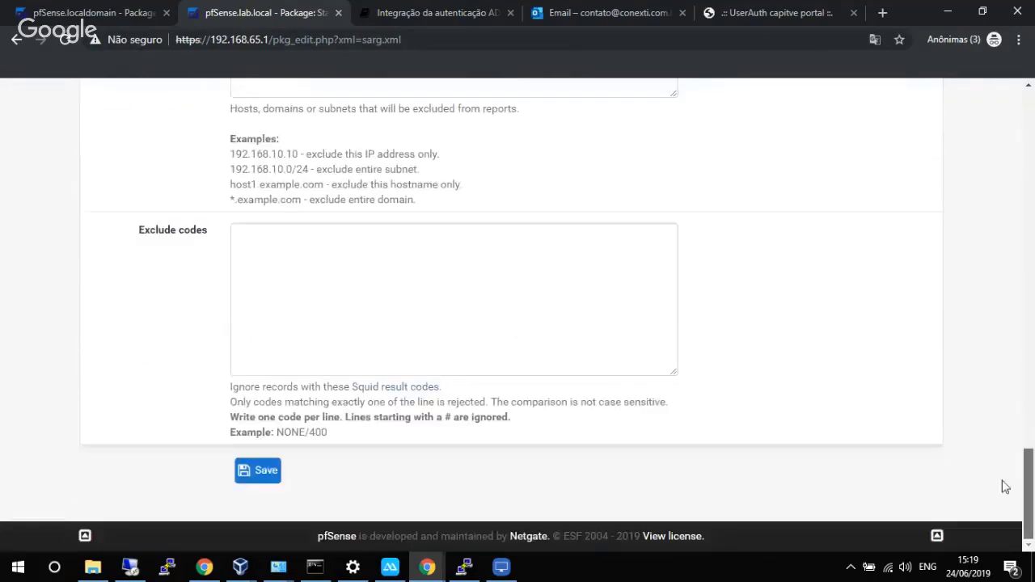
left_click(259, 472)
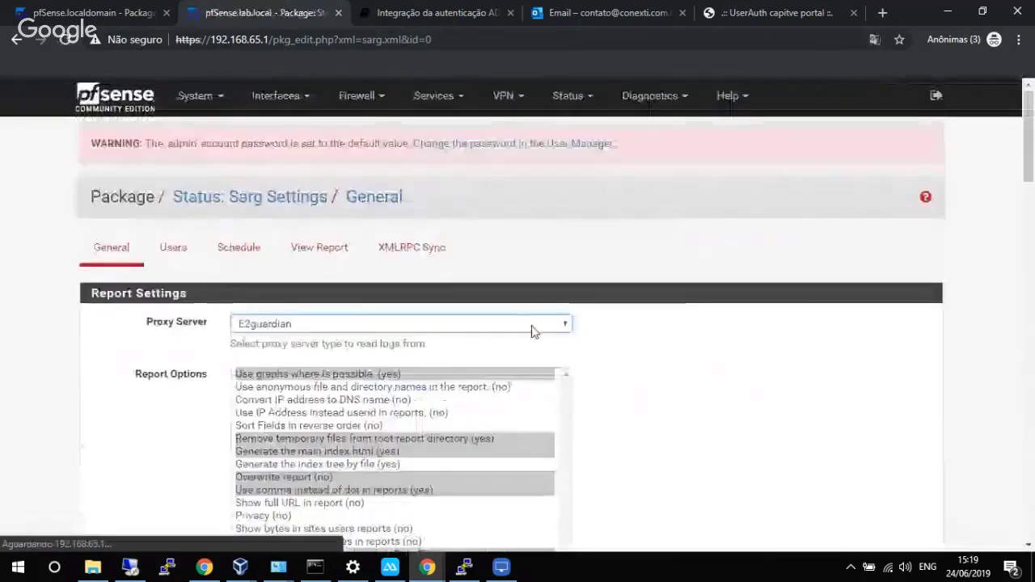
Start a new enabled Sarg schedule with '-d day-0' as its Sarg Args.
left_click(232, 256)
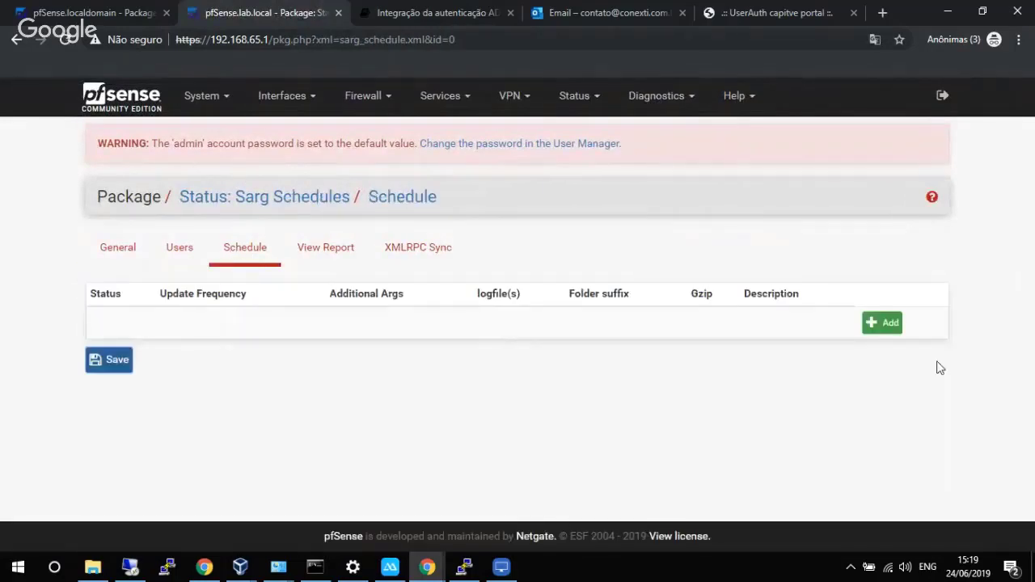
left_click(884, 324)
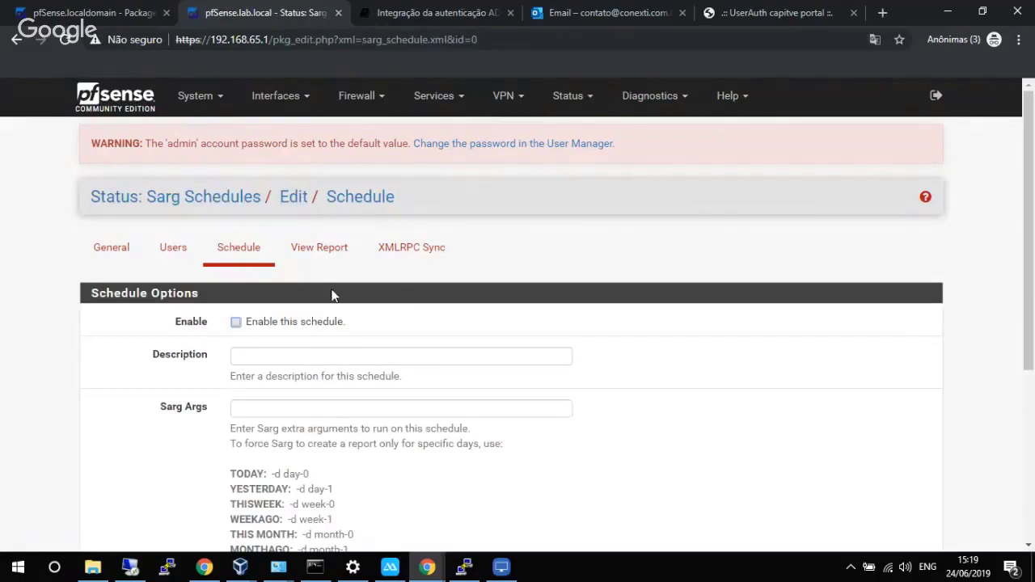
left_click(293, 323)
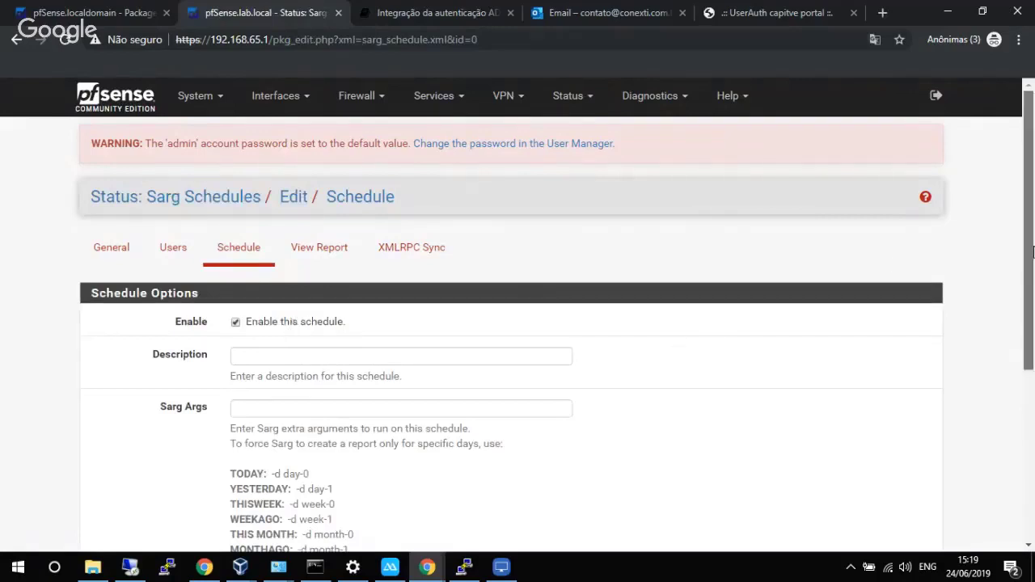
scroll(1009, 339, "down", 2)
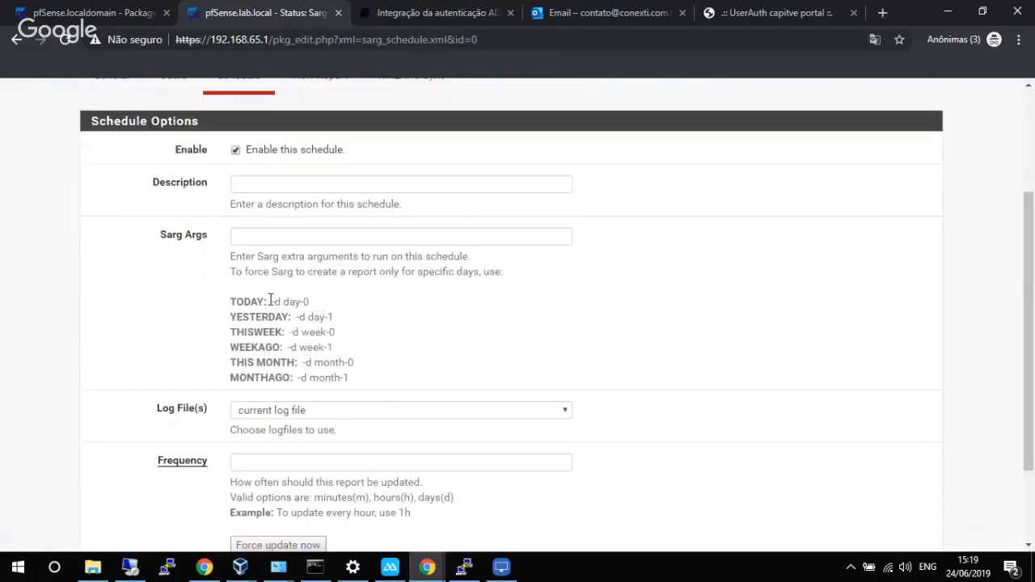
left_click_drag(271, 301, 310, 300)
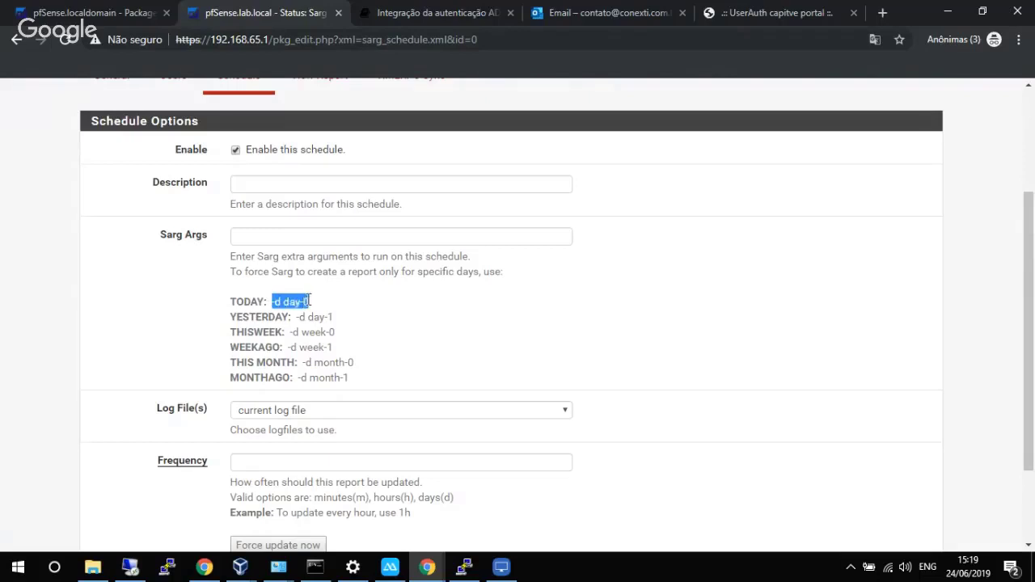
right_click(308, 300)
left_click(326, 310)
left_click(278, 236)
right_click(283, 236)
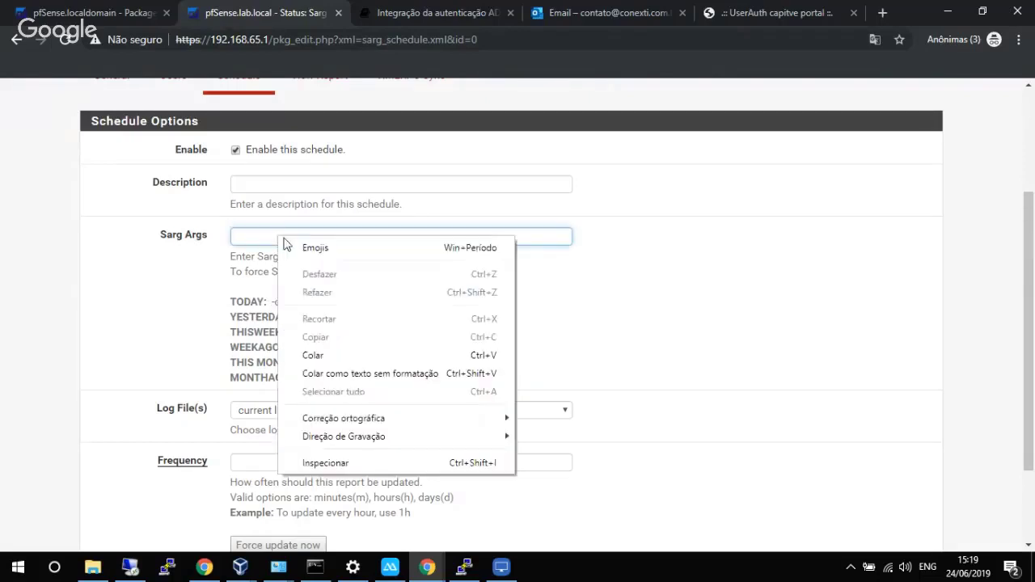
left_click(304, 350)
Set the schedule frequency to 1h and save it.
scroll(1032, 371, "down", 1)
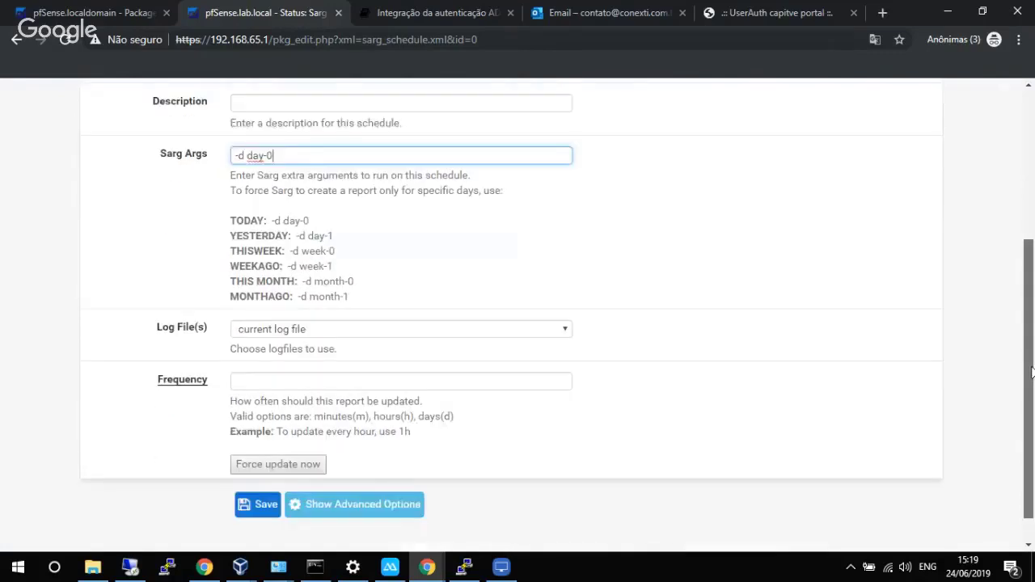
scroll(1032, 372, "down", 1)
left_click(359, 349)
type("1h")
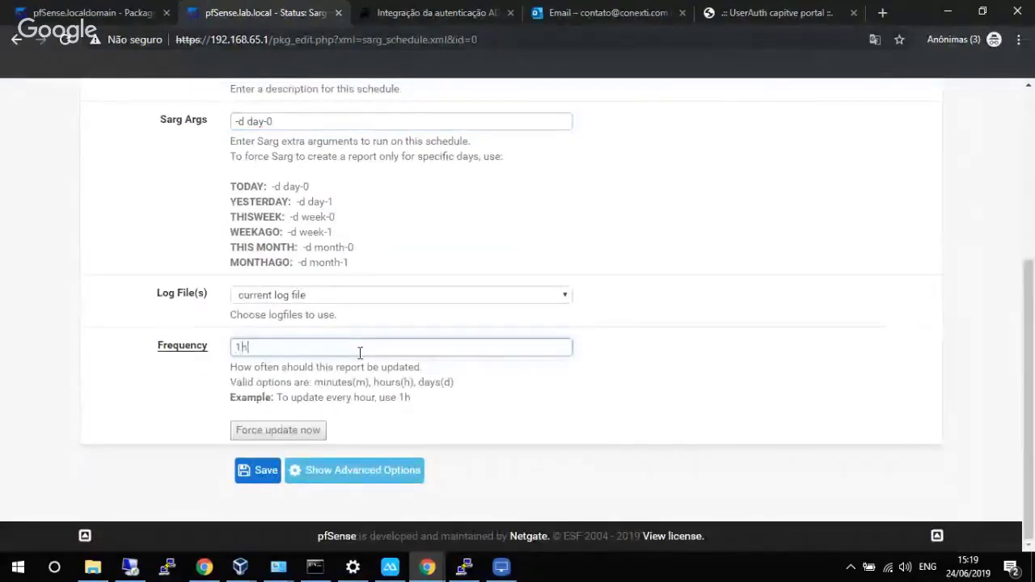
left_click(258, 473)
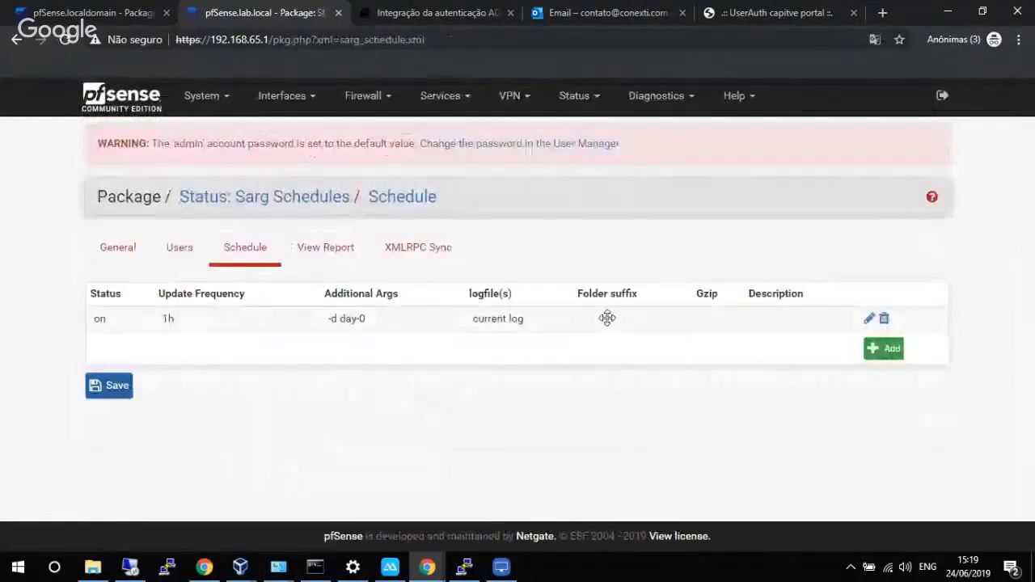
Force the schedule to update now, then view the Sarg report, reloading it twice.
left_click(609, 324)
scroll(433, 348, "down", 4)
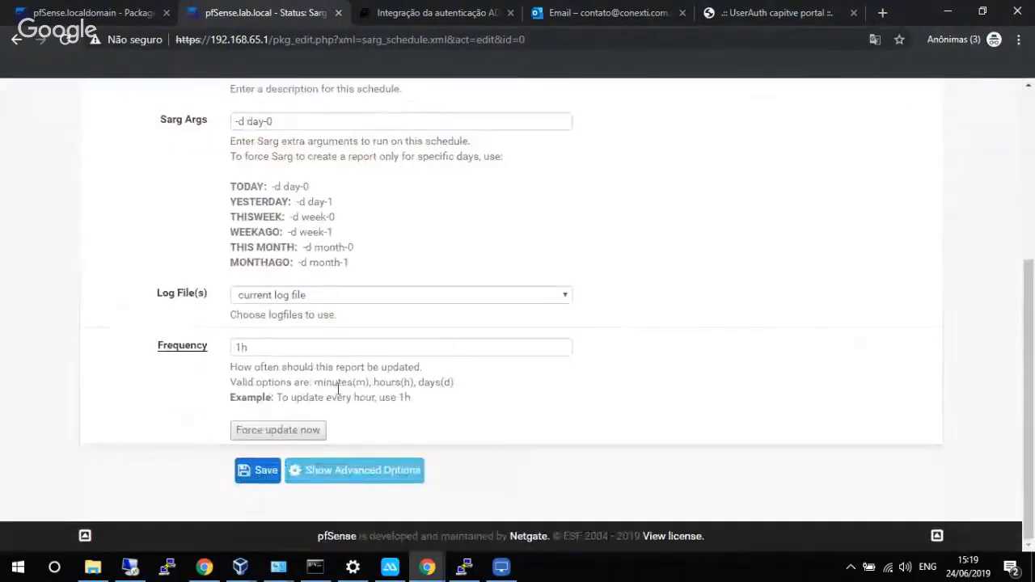
left_click(303, 441)
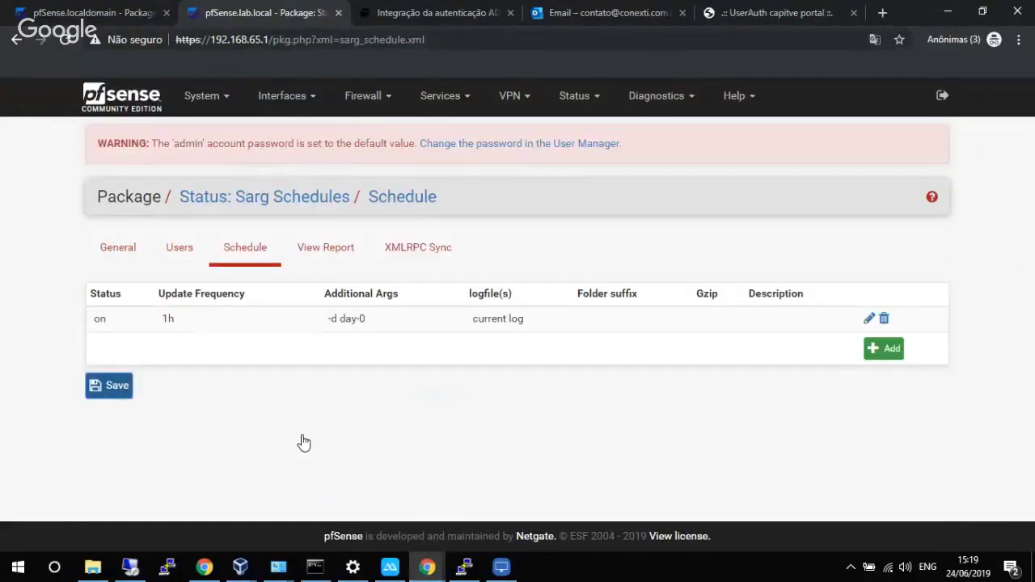
left_click(343, 249)
left_click(343, 249)
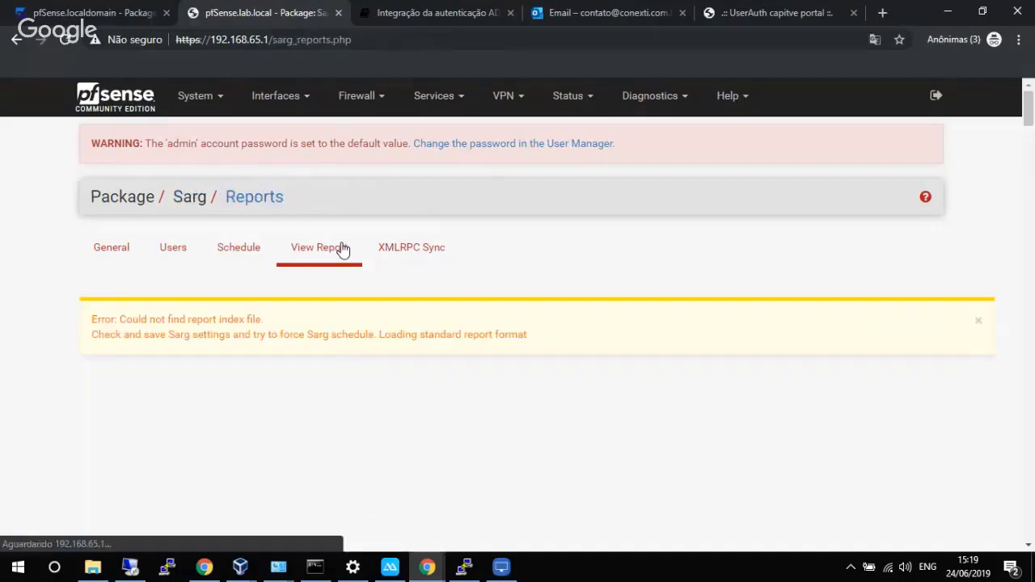
left_click(334, 250)
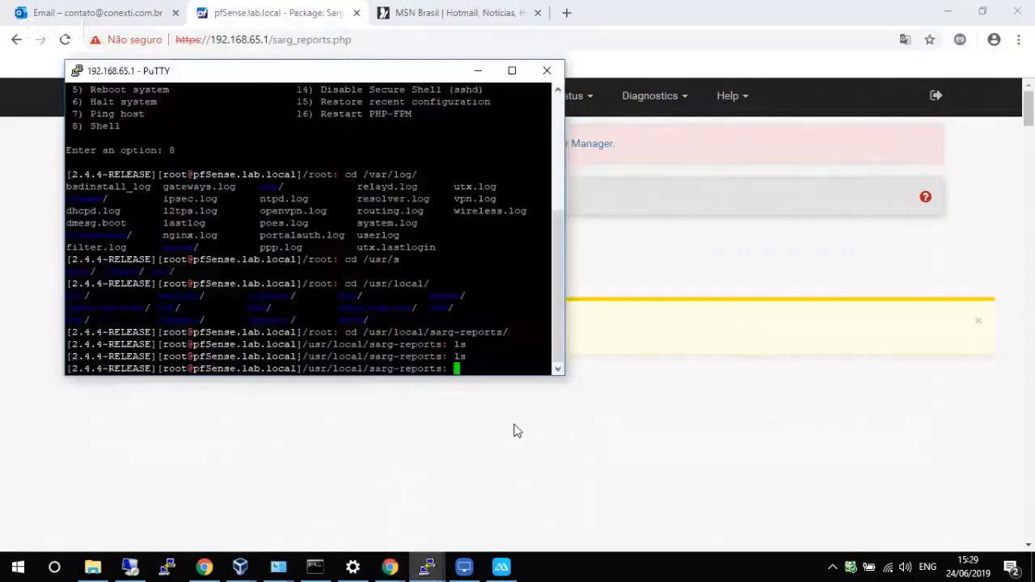
Delete /var/log/e2guardian/access.log with rm -r in the pfSense PuTTY shell.
type("rm /var/")
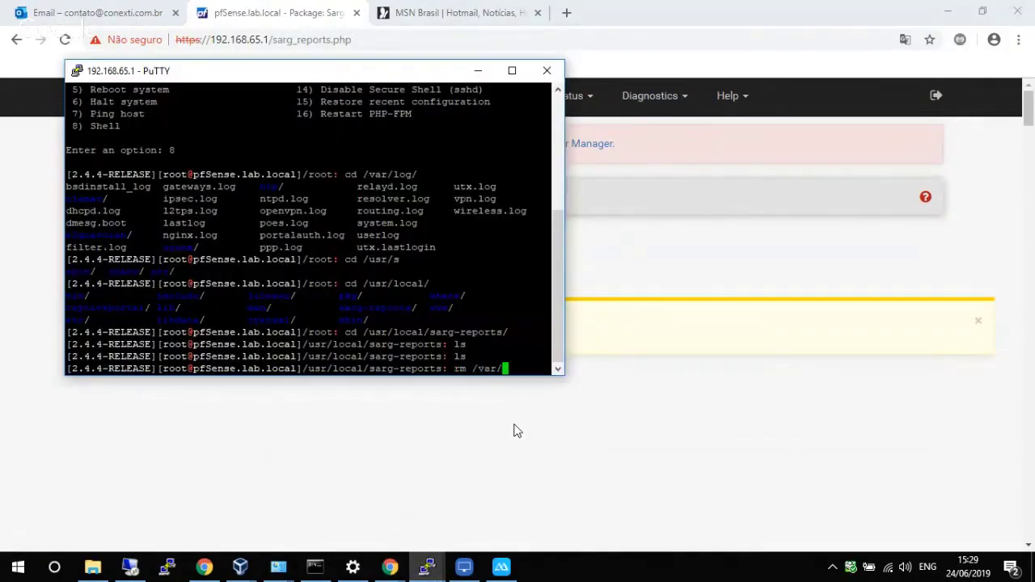
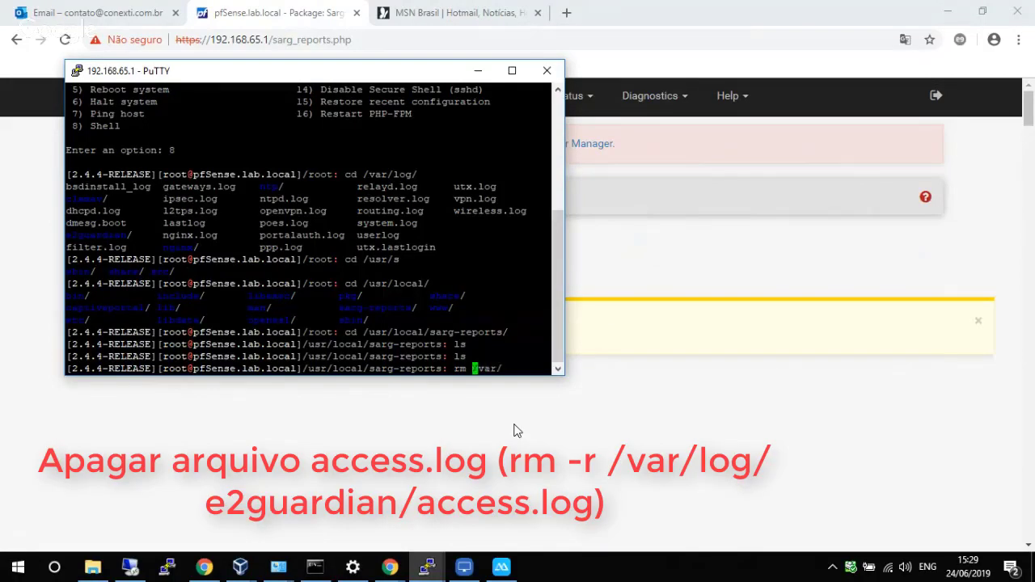
Delete /var/log/e2guardian/access.log with rm -r in the pfSense PuTTY shell.
type("-r")
key("Right")
key("Right")
key("Right")
key("Right")
key("Right")
type("log/e2g")
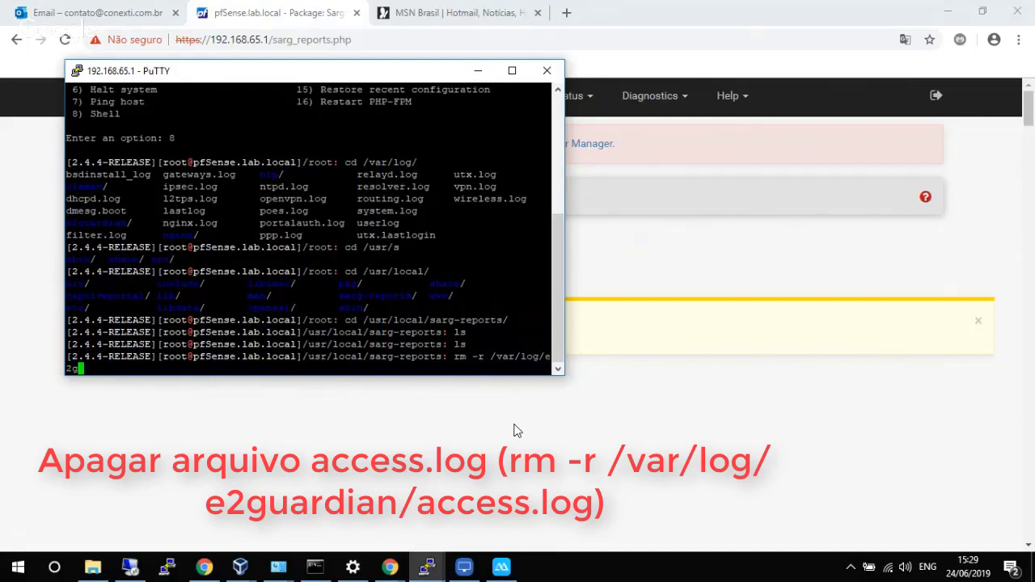
key("Tab")
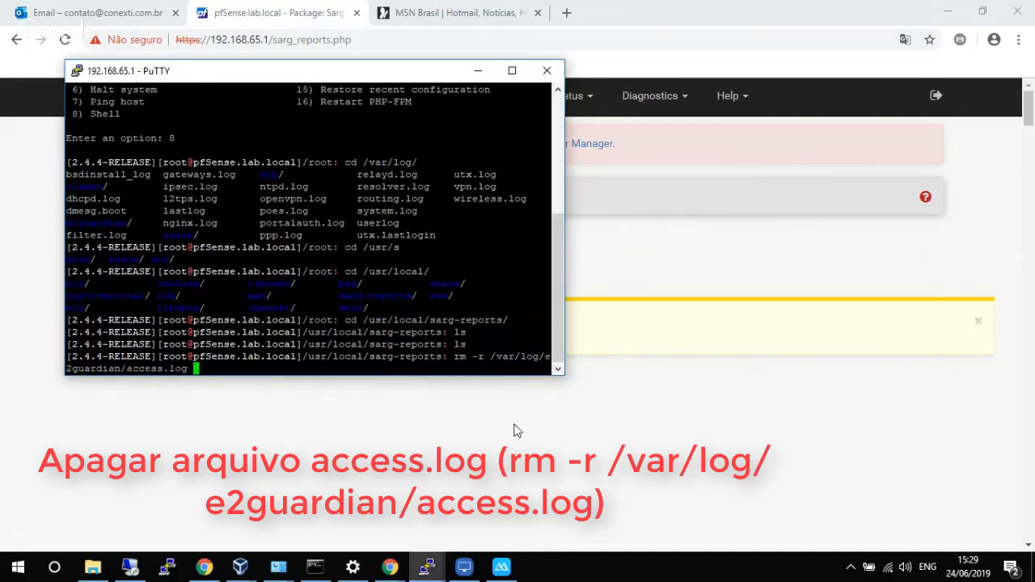
key("Return")
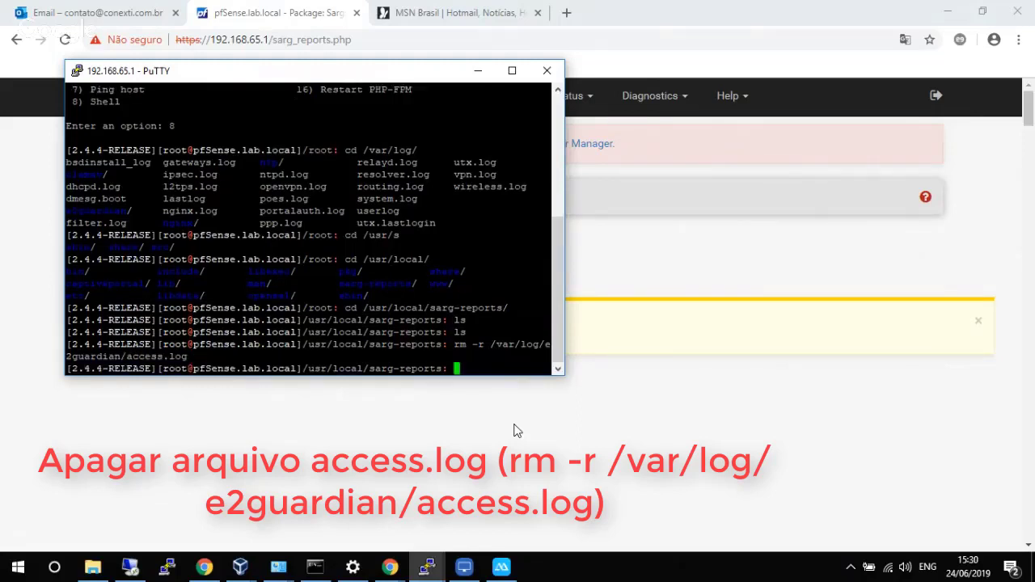
Reload the Sarg View Report page and bring up the Windows 10 VirtualBox machine.
left_click(698, 275)
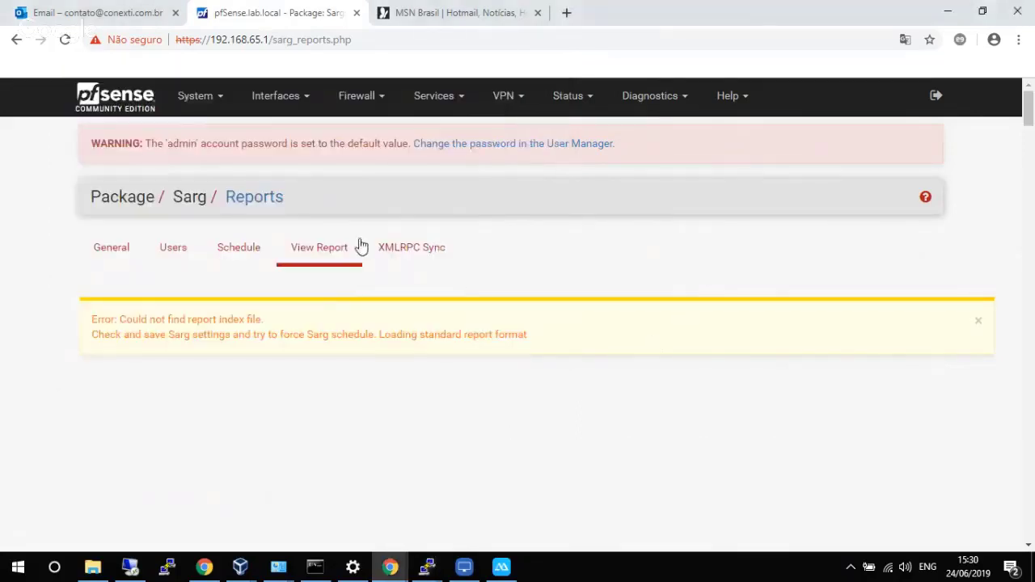
left_click(335, 247)
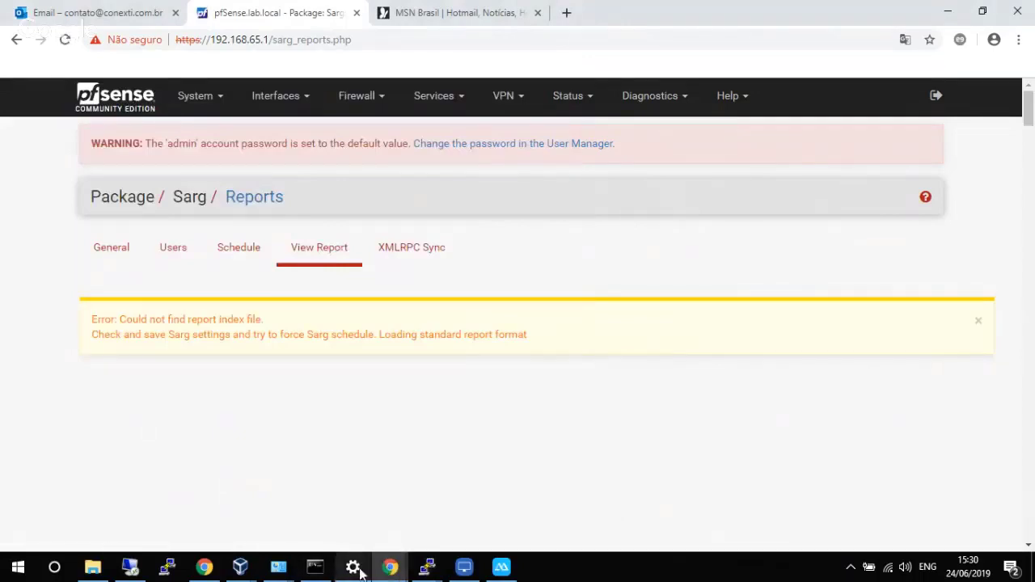
mouse_move(354, 571)
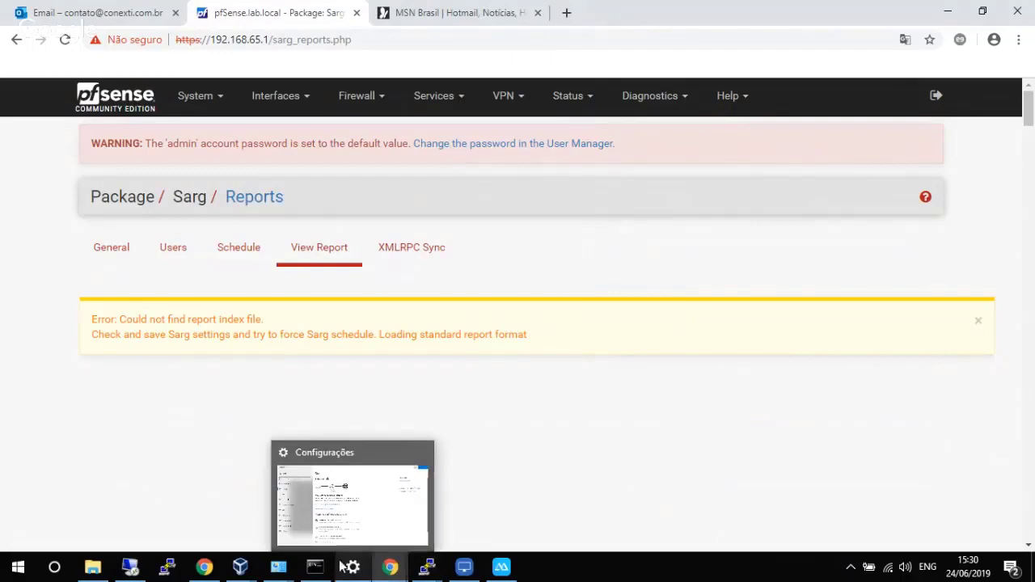
mouse_move(204, 570)
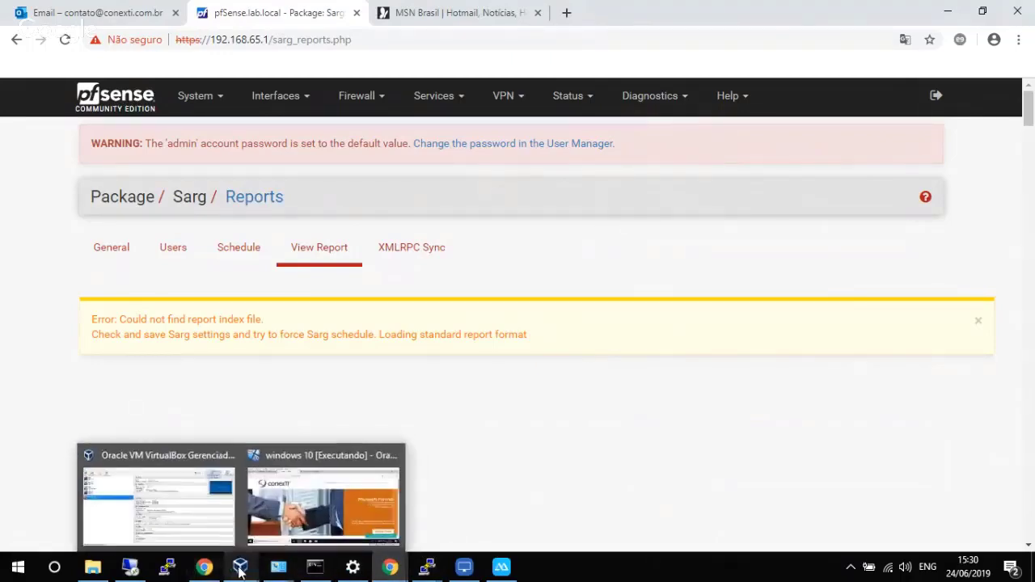
Sign in to the Windows 10 guest with its account password.
left_click(285, 514)
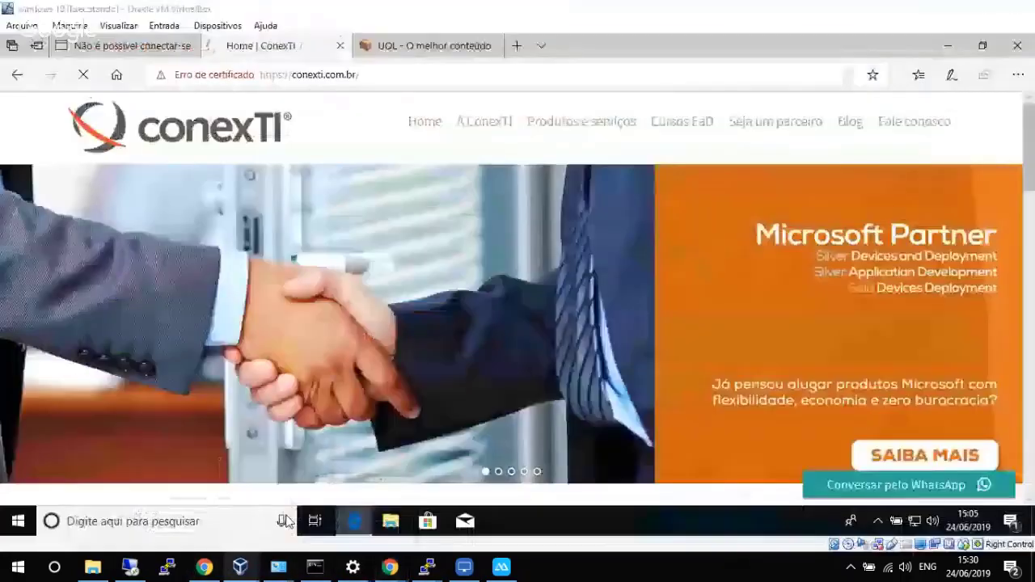
left_click(316, 72)
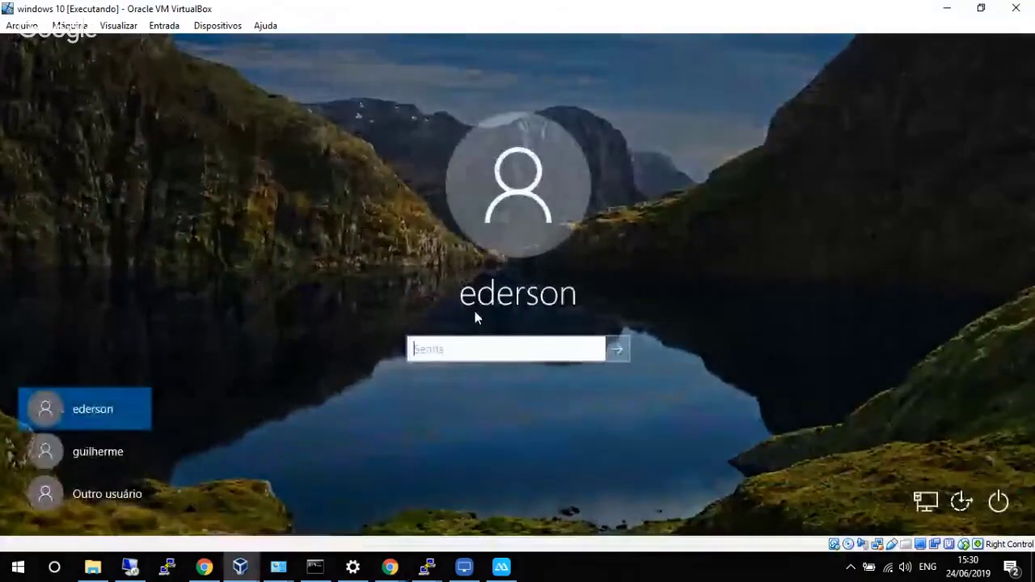
type("********")
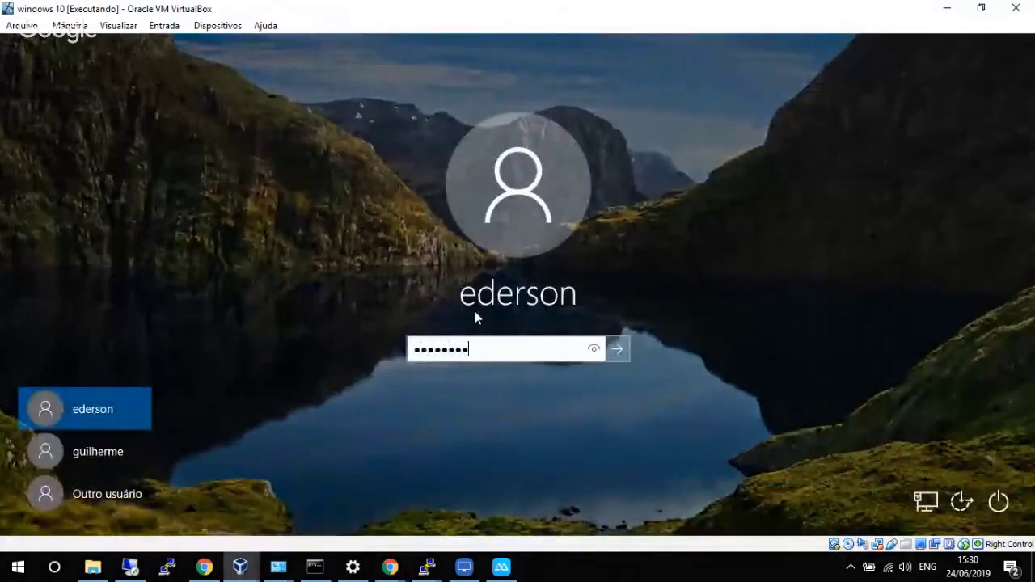
type("*")
key("Return")
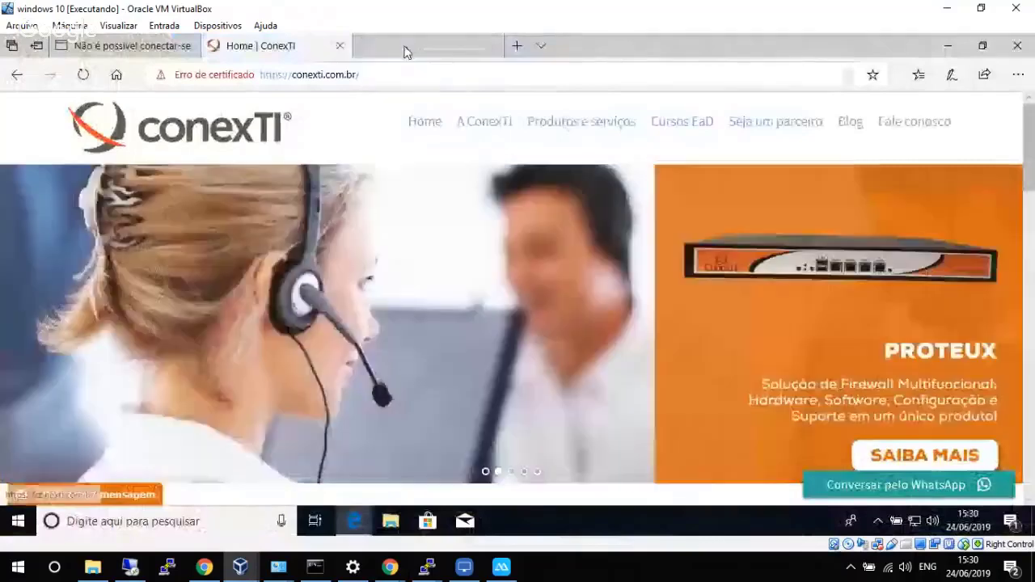
Reload the ConexTI, UOL and facebook.com tabs in Edge, then minimize the VM.
left_click(369, 73)
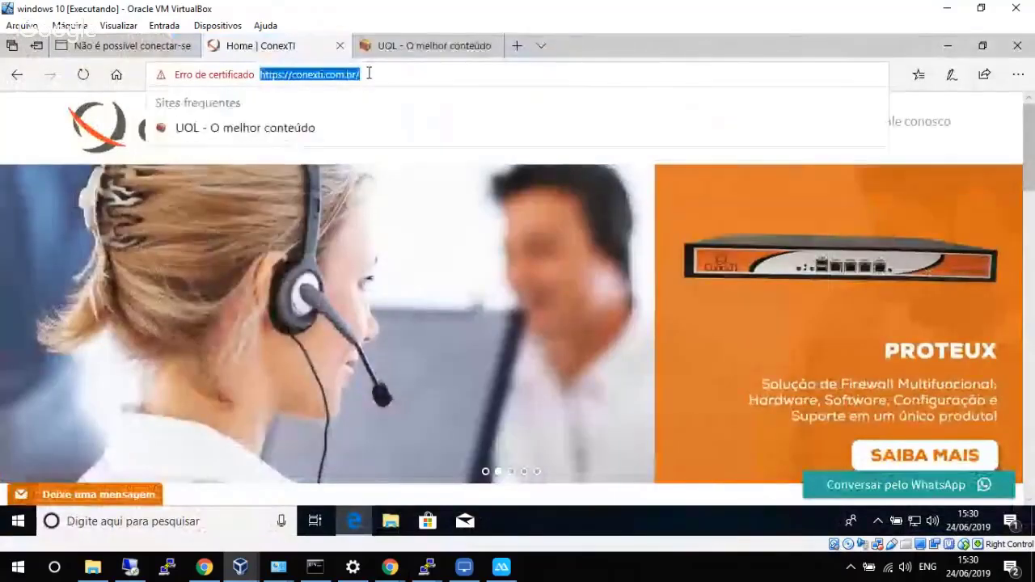
key("Return")
left_click(182, 46)
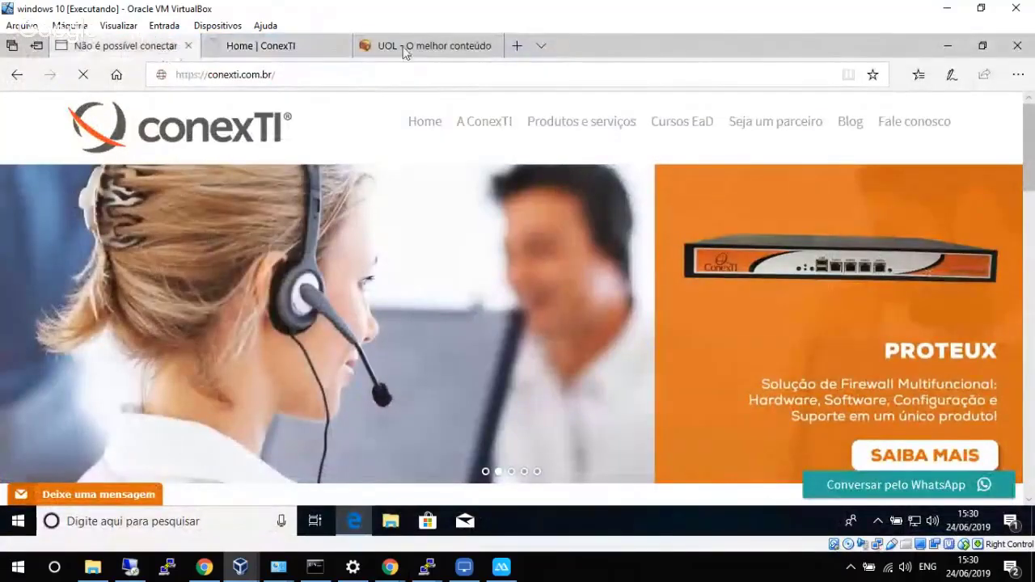
left_click(404, 49)
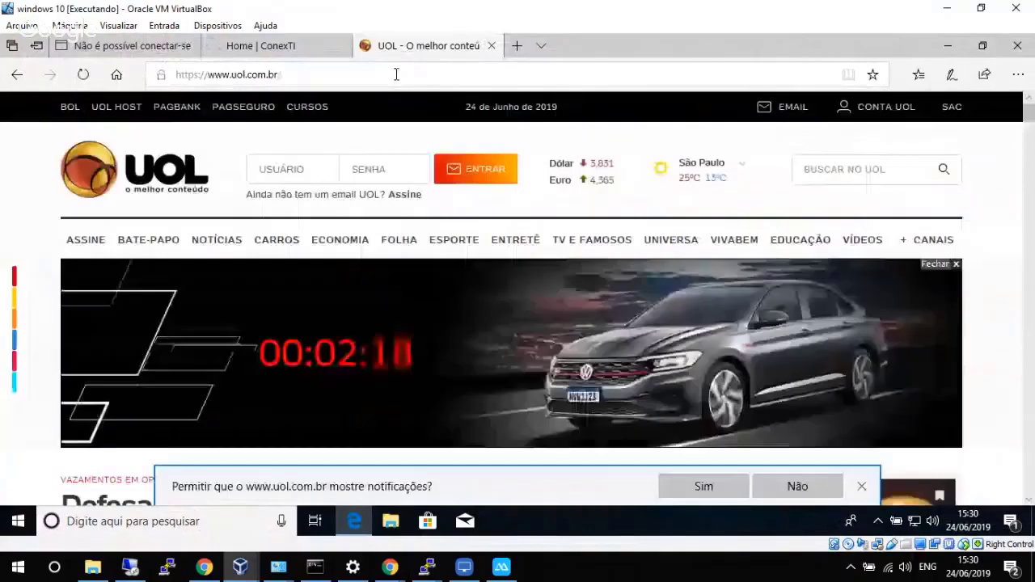
left_click(396, 73)
key("Return")
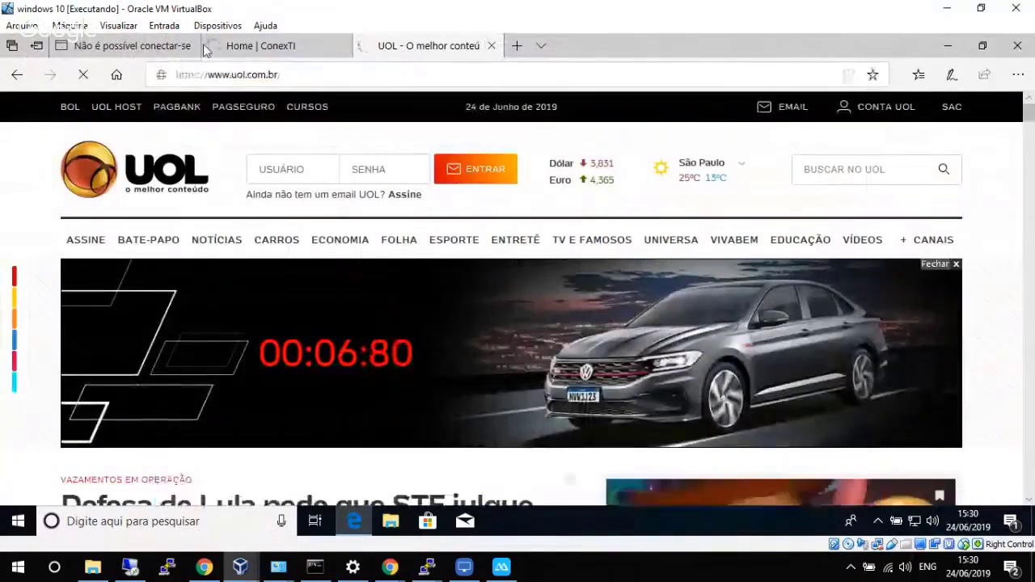
left_click(162, 45)
left_click(249, 74)
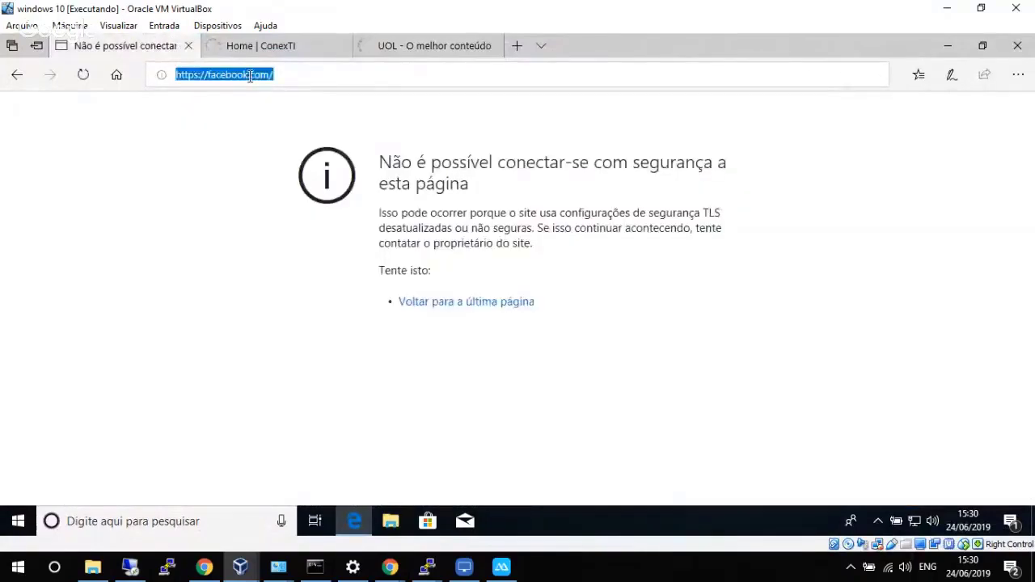
key("Return")
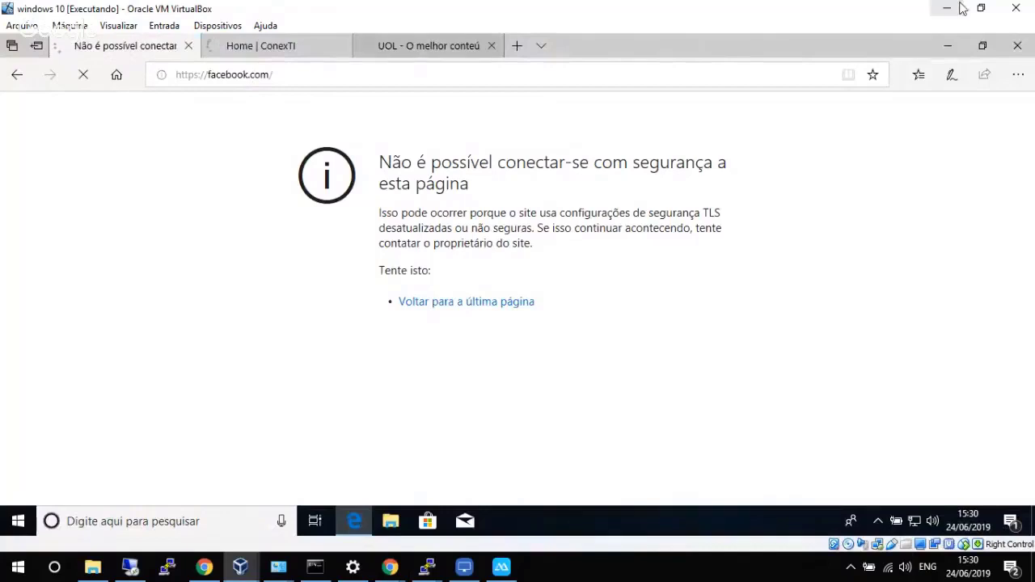
left_click(947, 8)
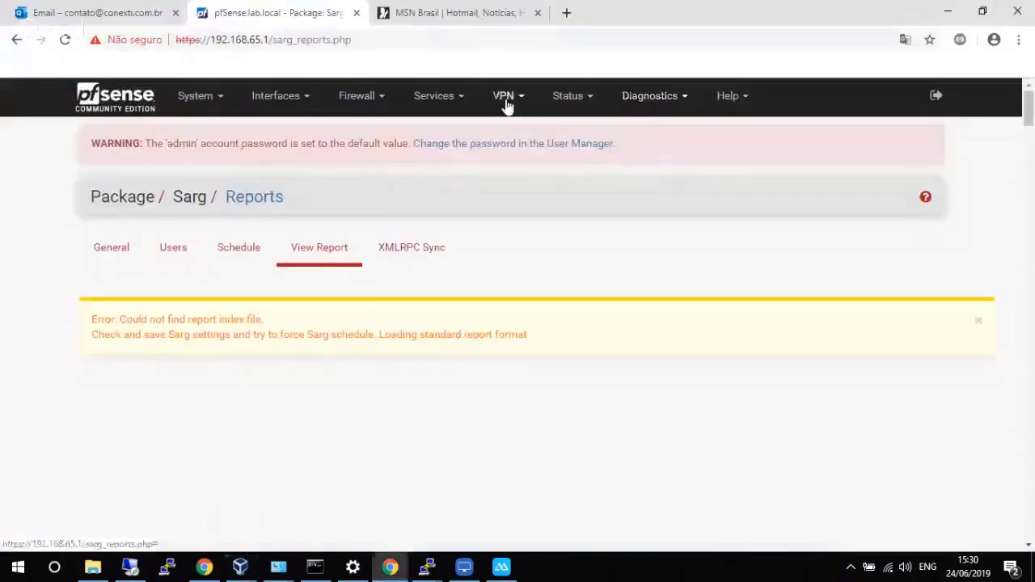
Go to Services > E2guardian Proxy and open its Real Time monitor.
left_click(133, 104)
left_click(454, 100)
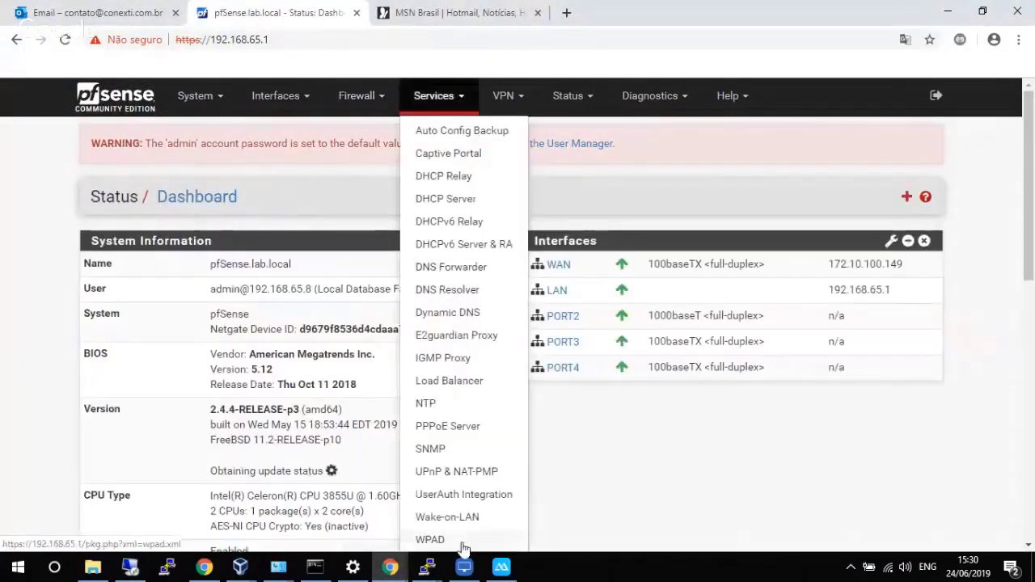
left_click(467, 496)
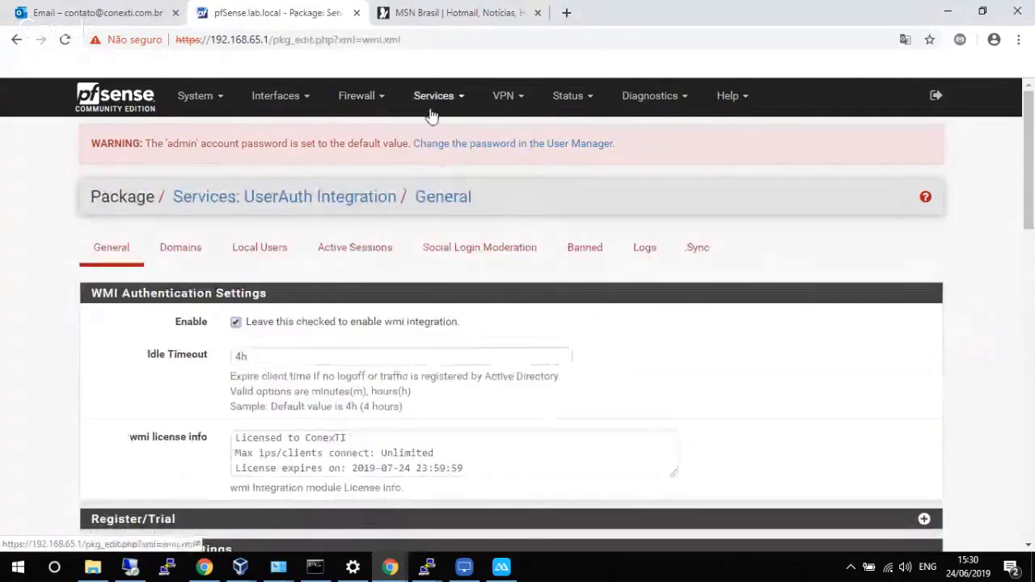
left_click(431, 103)
left_click(466, 336)
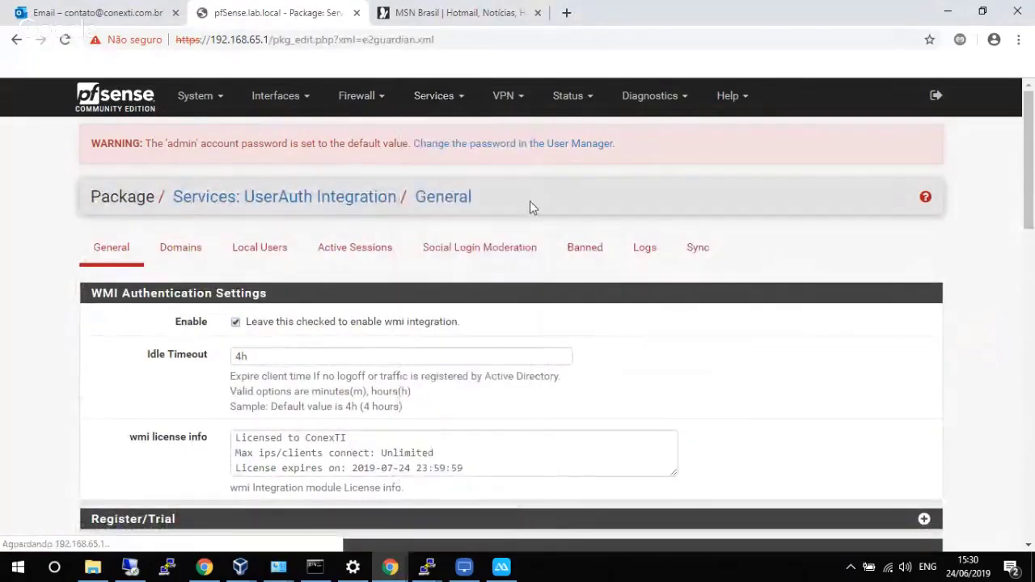
left_click(660, 248)
scroll(607, 291, "down", 10)
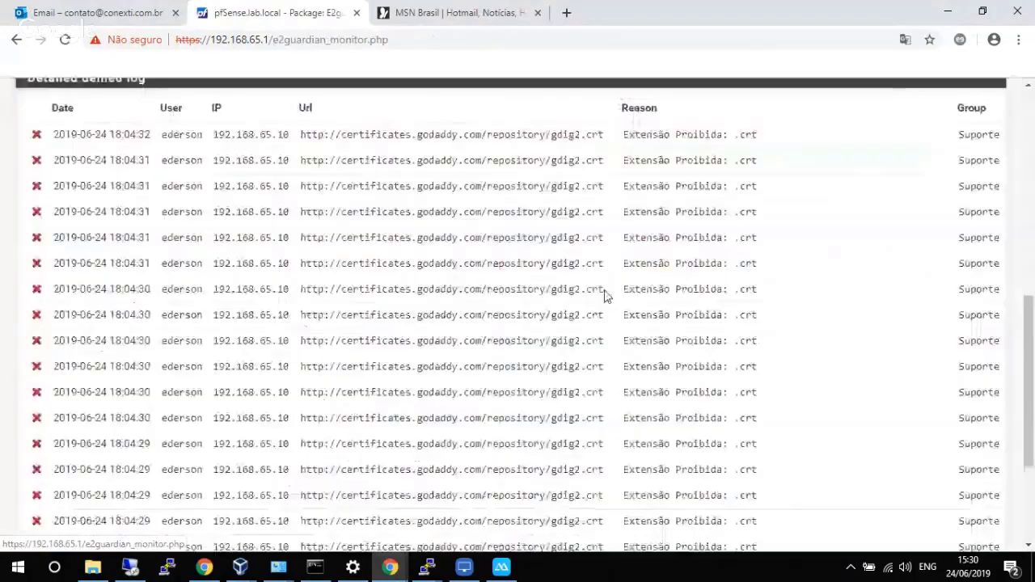
scroll(606, 297, "up", 5)
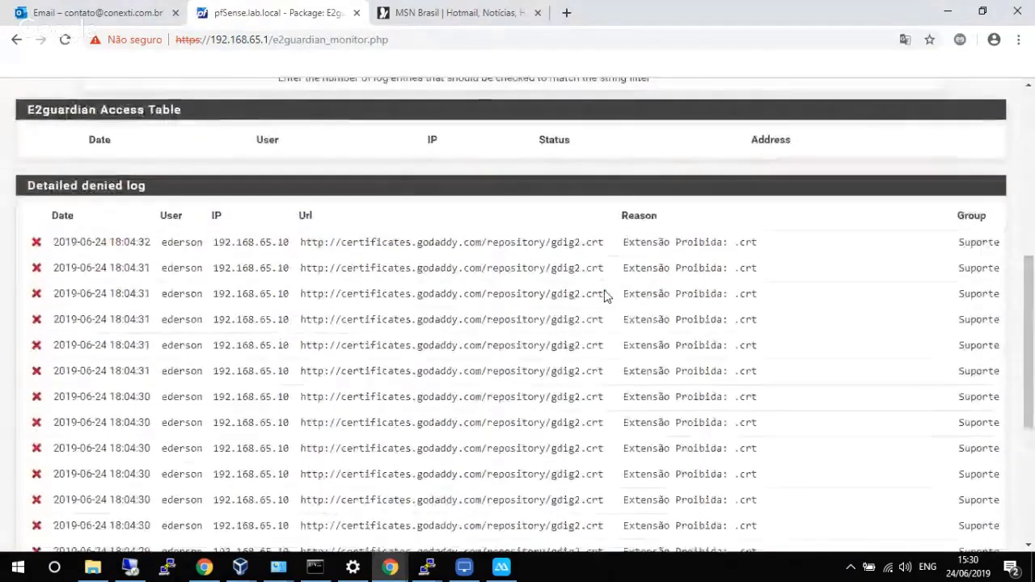
scroll(607, 297, "up", 1)
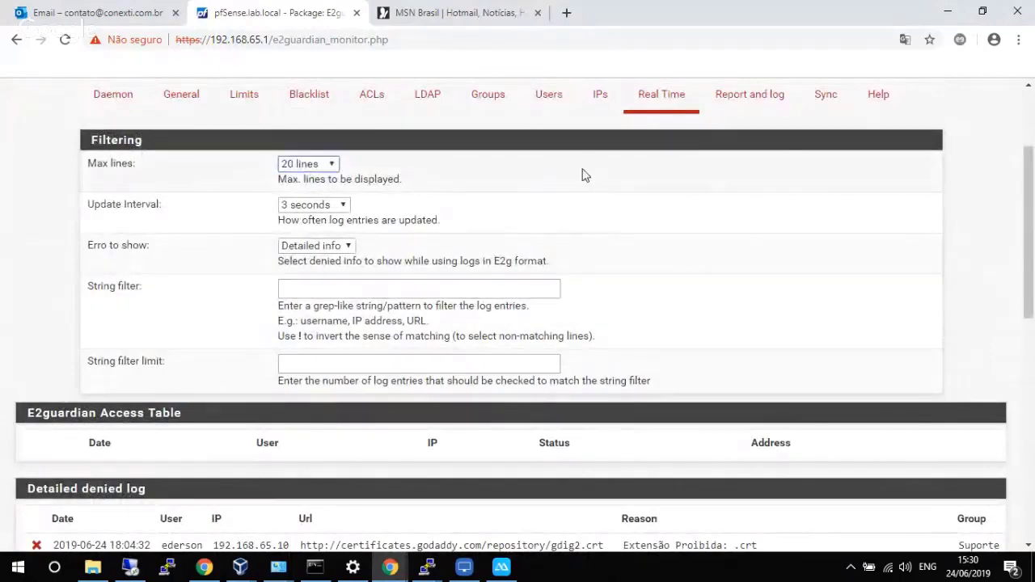
Refresh the monitor twice and review the denied godaddy .crt downloads in the Detailed log.
left_click(663, 96)
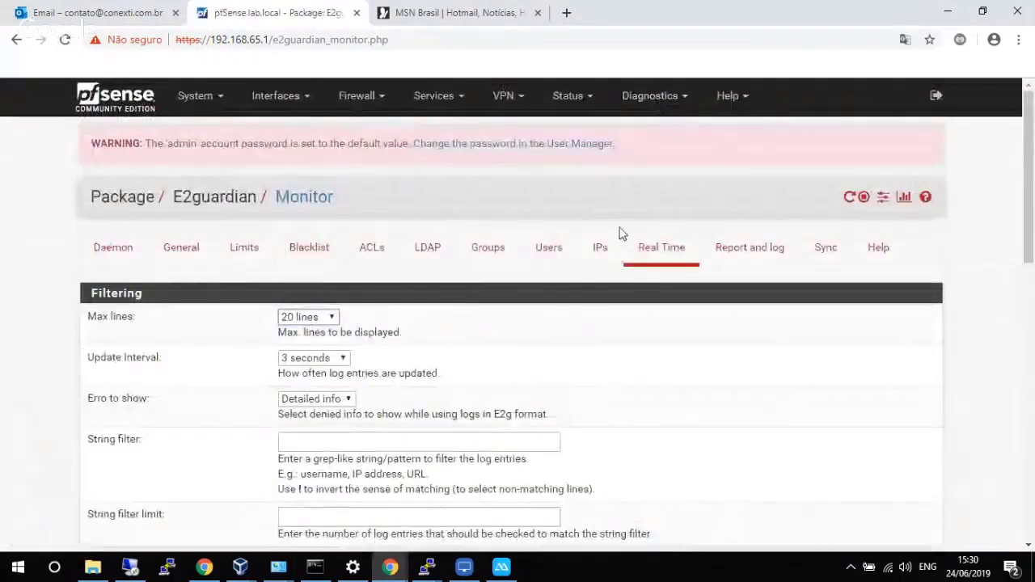
scroll(620, 232, "down", 8)
scroll(620, 232, "up", 2)
scroll(635, 207, "up", 4)
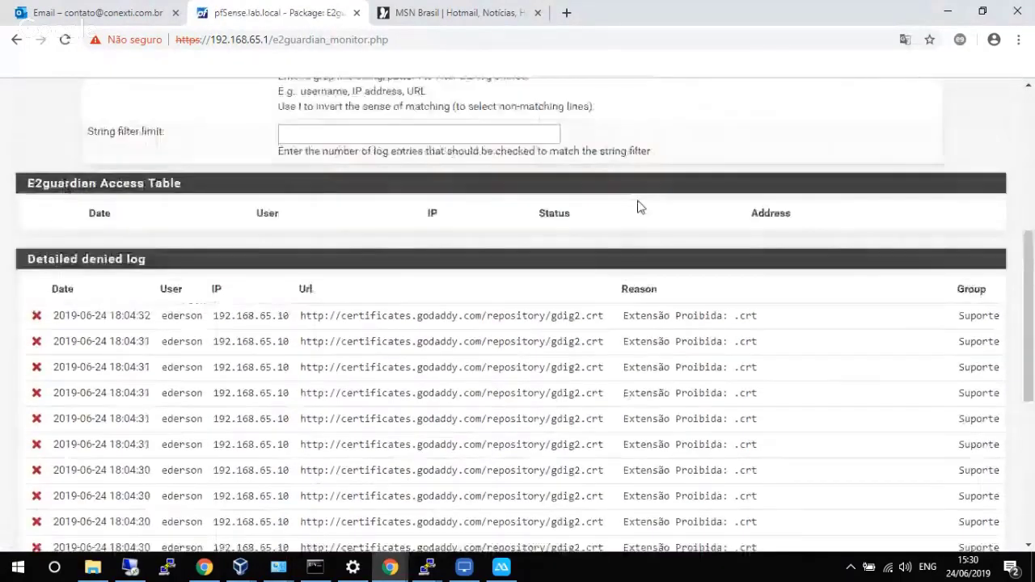
left_click(663, 105)
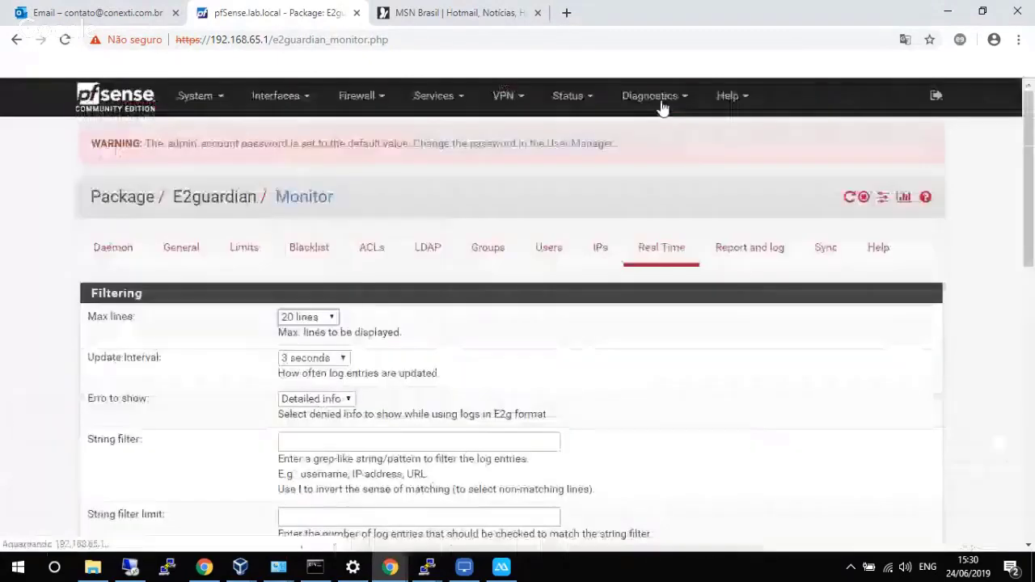
scroll(602, 204, "down", 8)
scroll(606, 218, "up", 3)
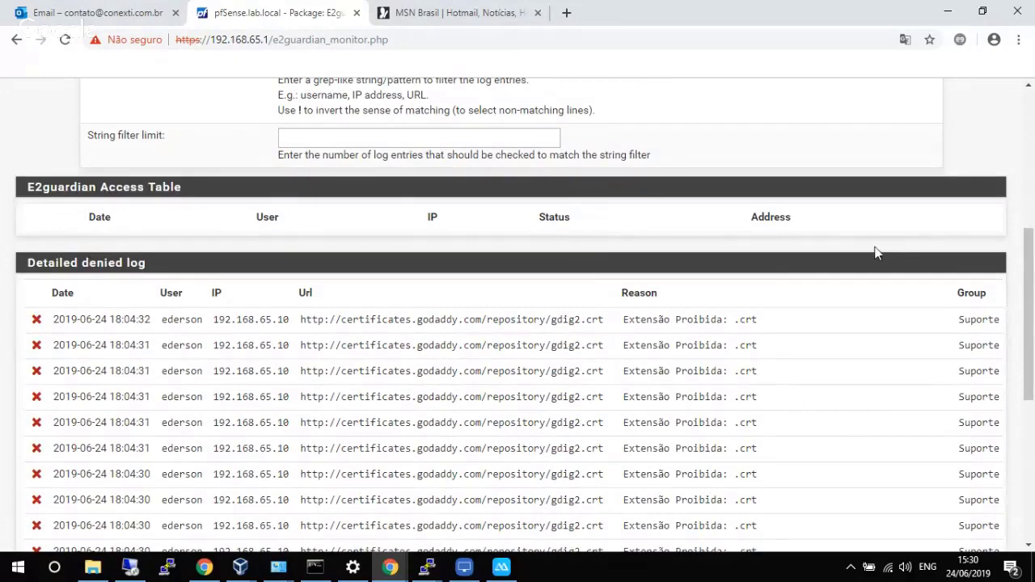
left_click_drag(1031, 265, 1032, 133)
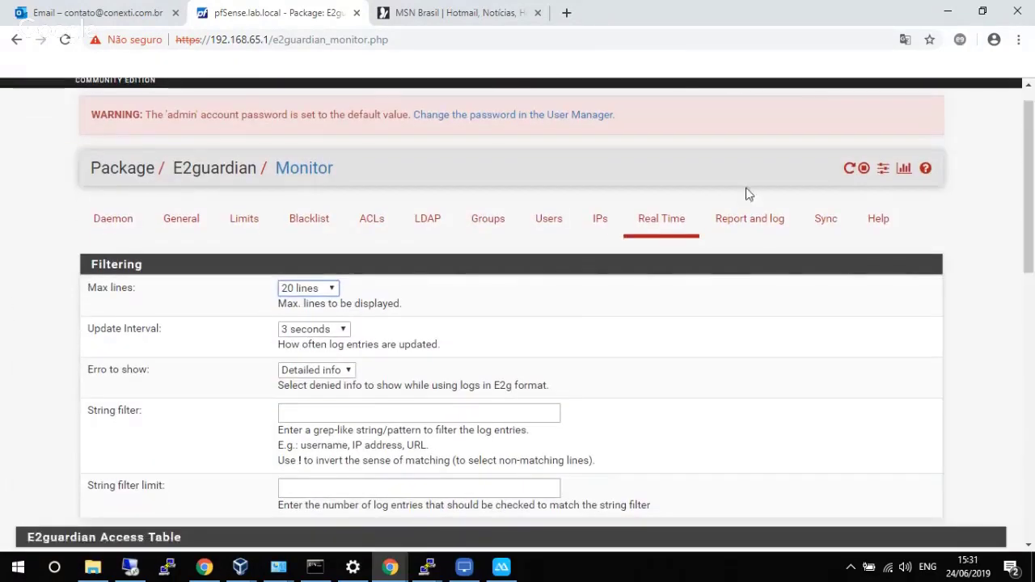
Save the E2guardian Daemon settings, apply the changes, and return to the Real Time tab.
left_click(123, 222)
left_click_drag(1032, 196, 1031, 517)
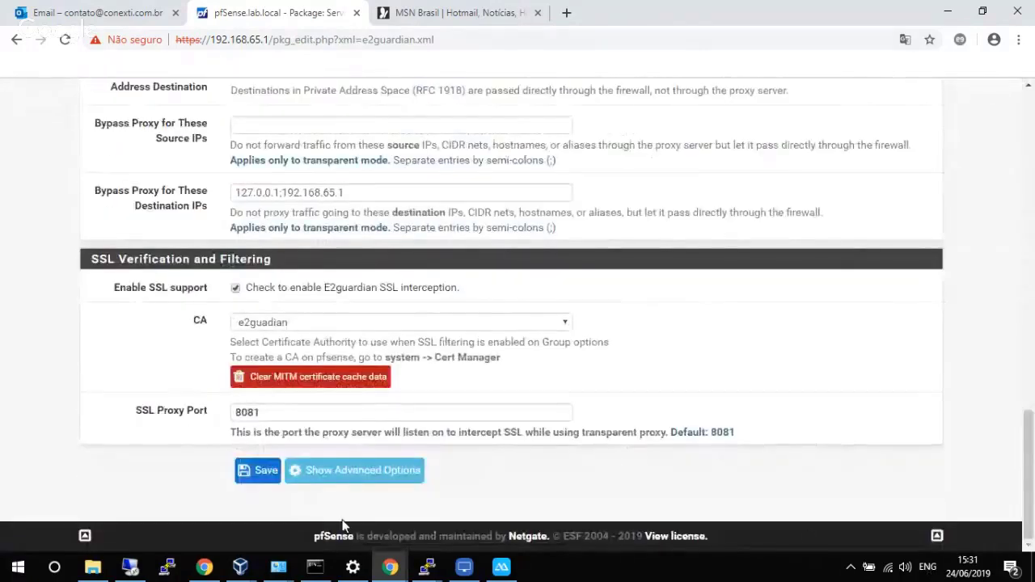
left_click(257, 471)
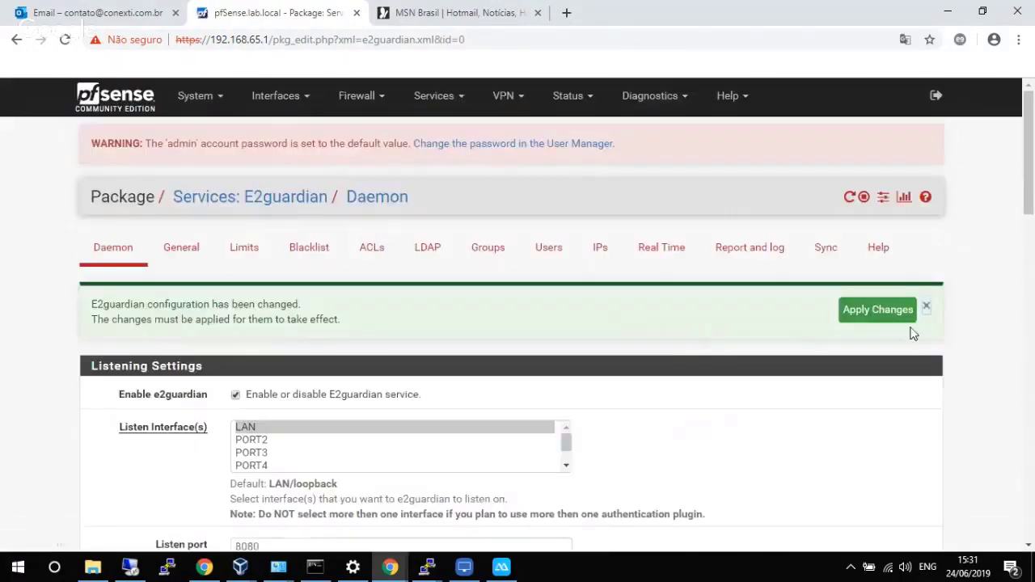
left_click(877, 310)
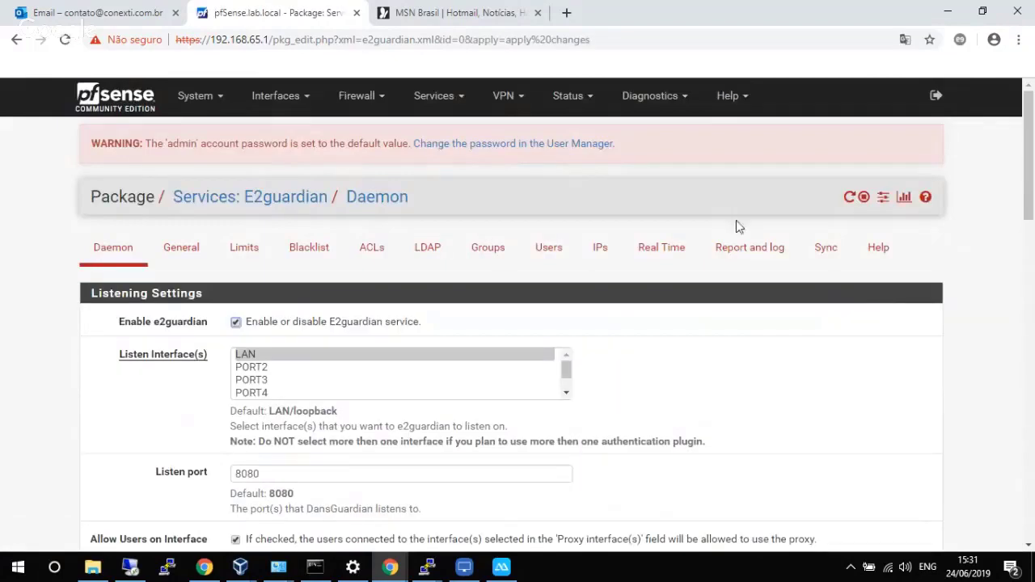
left_click(679, 248)
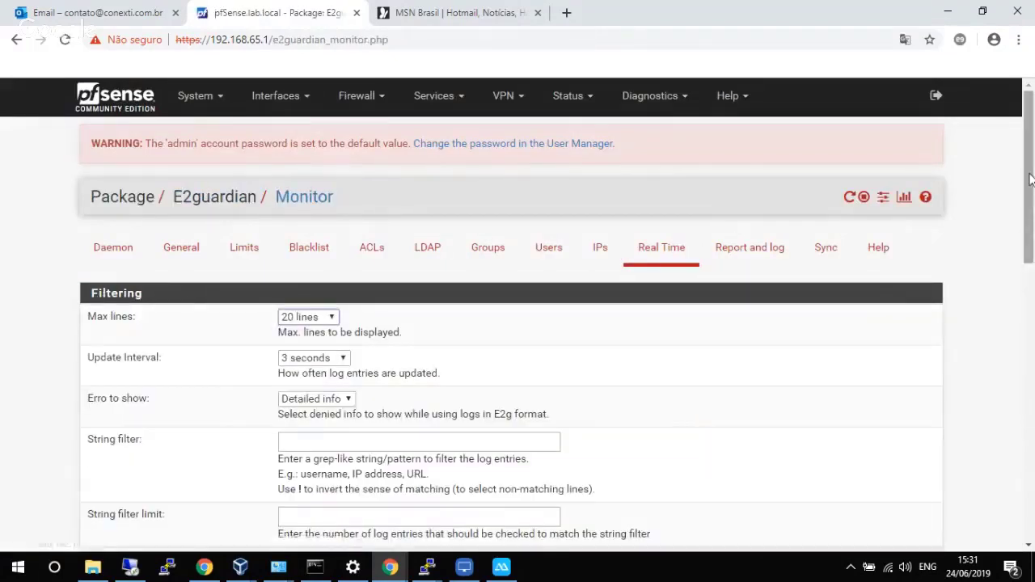
Scroll down the Real Time monitor and bring the PuTTY session back to the front.
left_click_drag(1029, 179, 1024, 270)
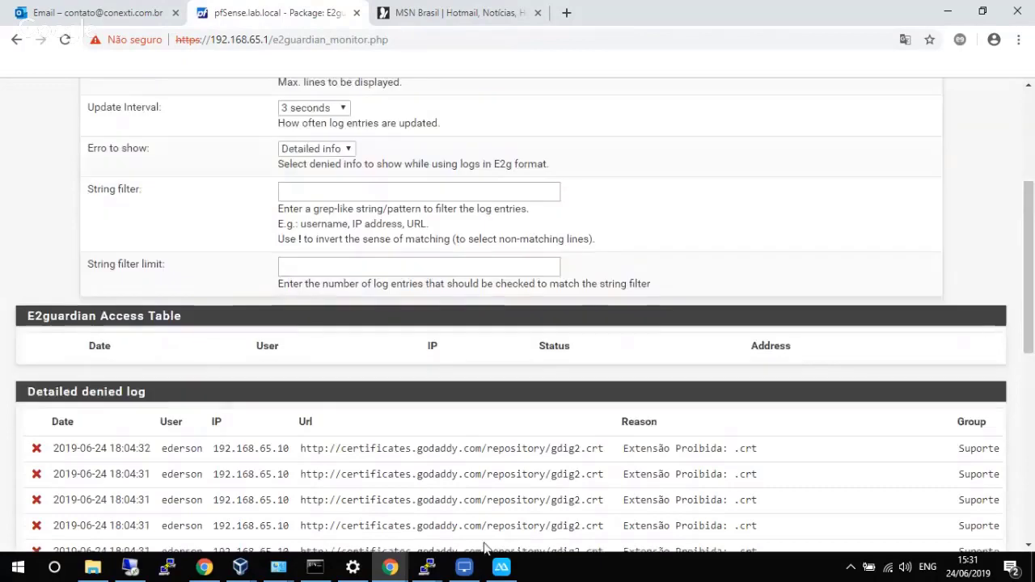
left_click(427, 566)
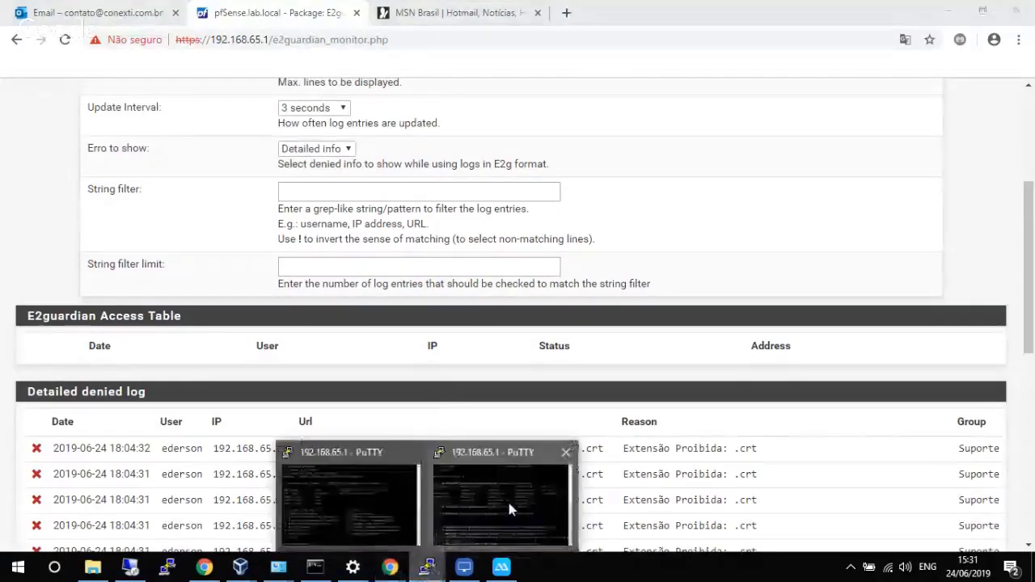
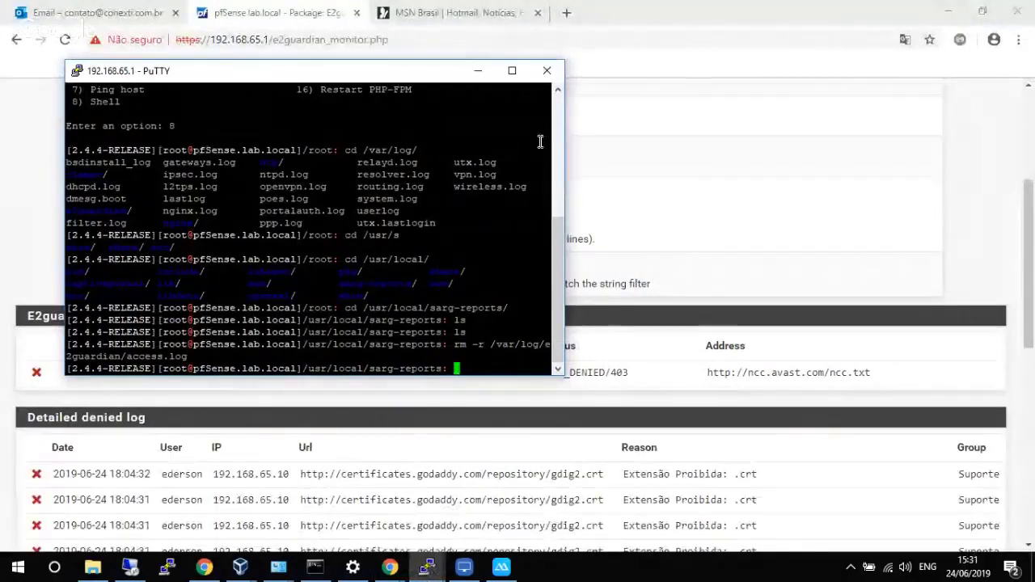
Minimize the PuTTY terminal to reveal the E2guardian Real Time monitor.
left_click(478, 71)
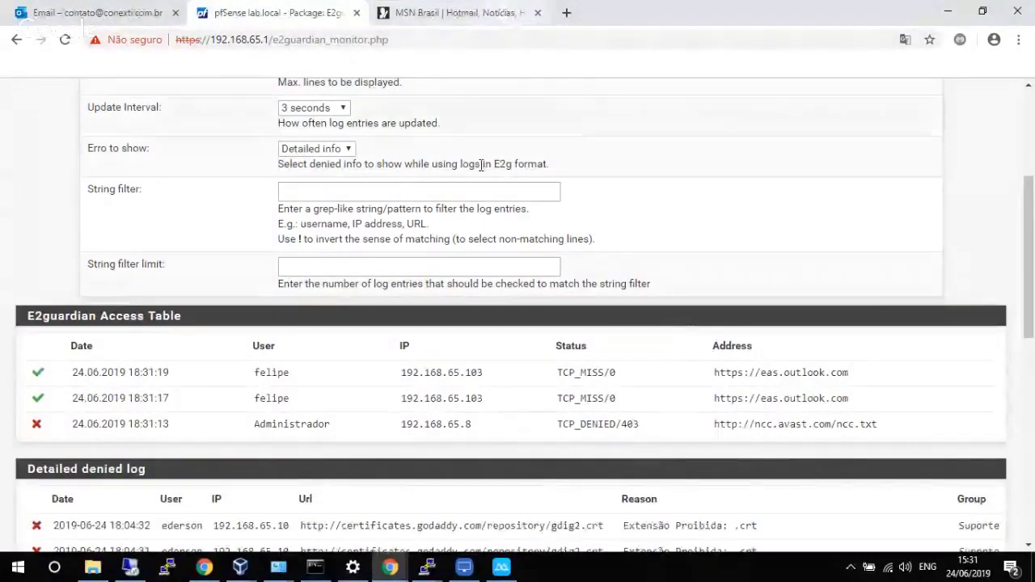
Bring up the Windows 10 VM and reload the UOL page in Edge.
mouse_move(240, 567)
left_click(332, 517)
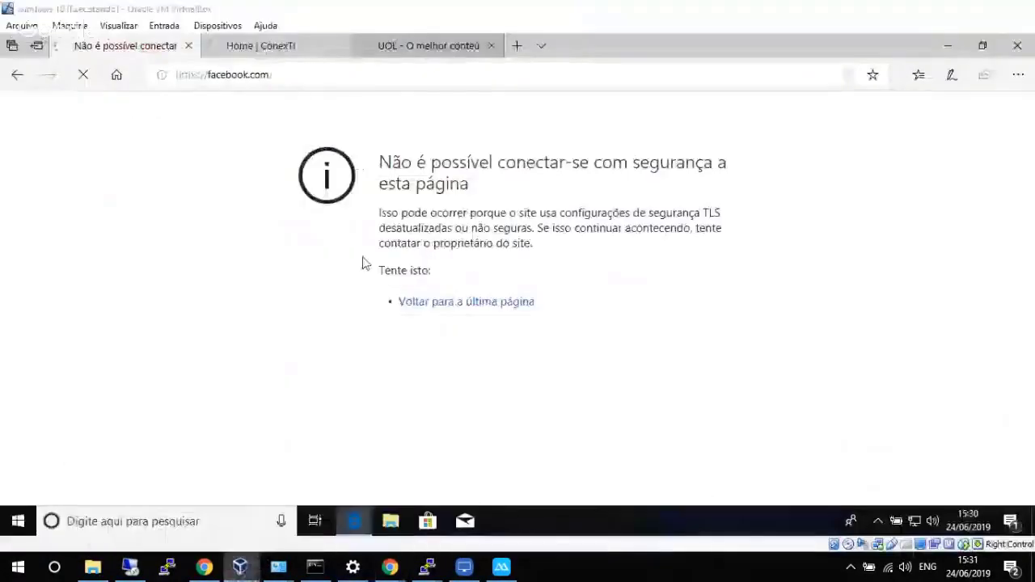
left_click(428, 46)
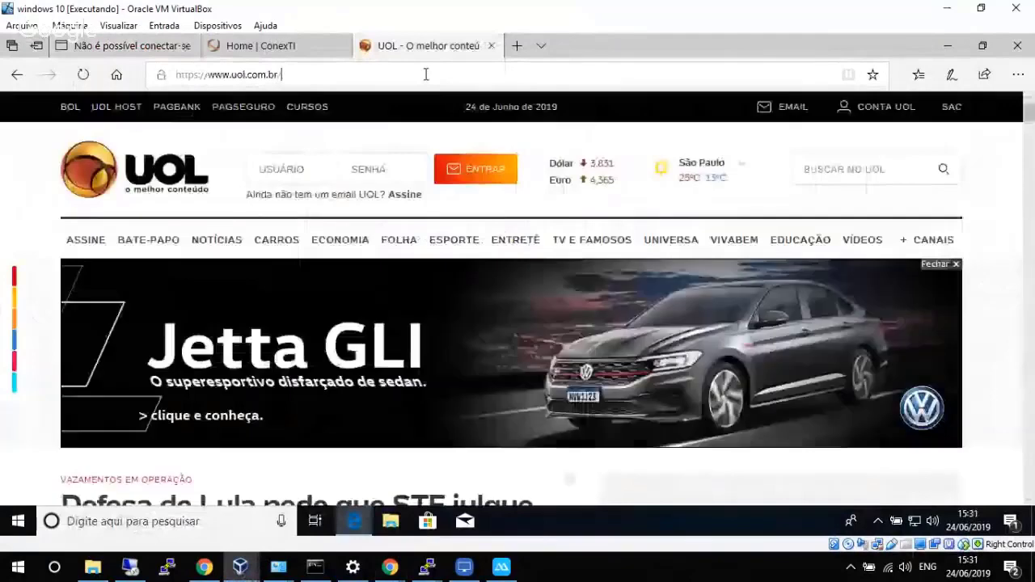
left_click(426, 75)
key("Return")
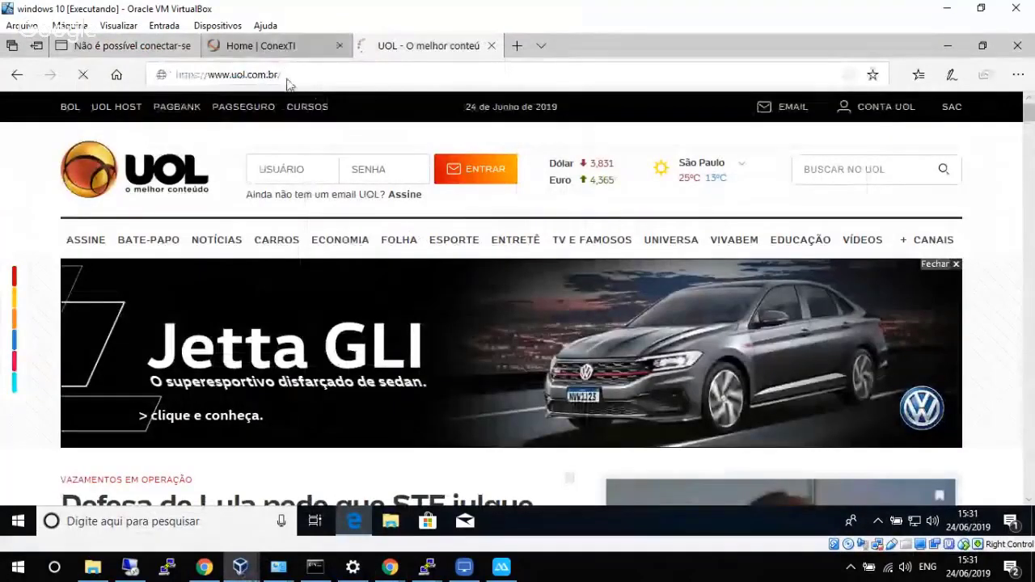
Reload the ConexTI page and retry facebook.com, which remains blocked.
key("ctrl+shift+Tab")
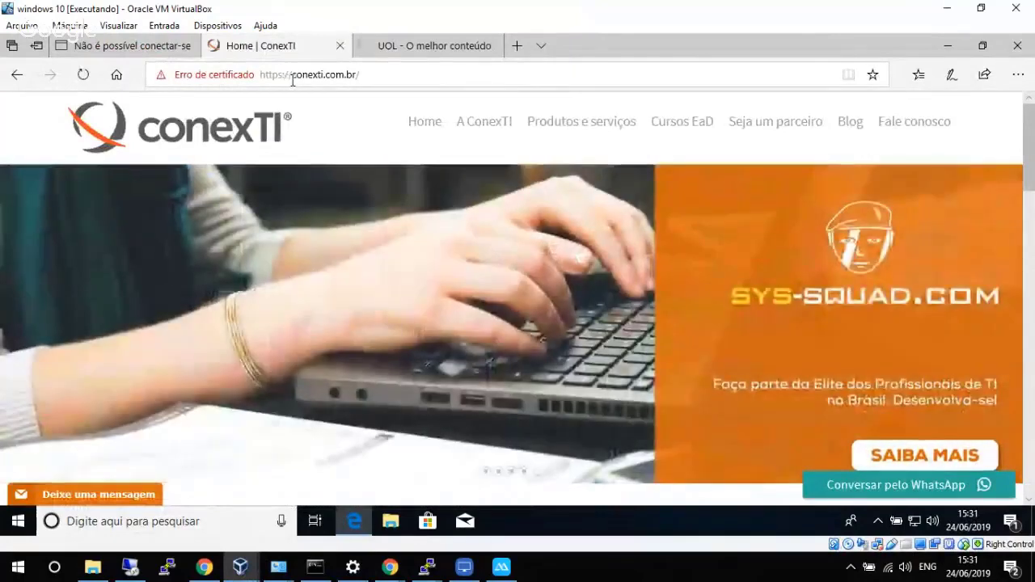
left_click(293, 75)
key("Return")
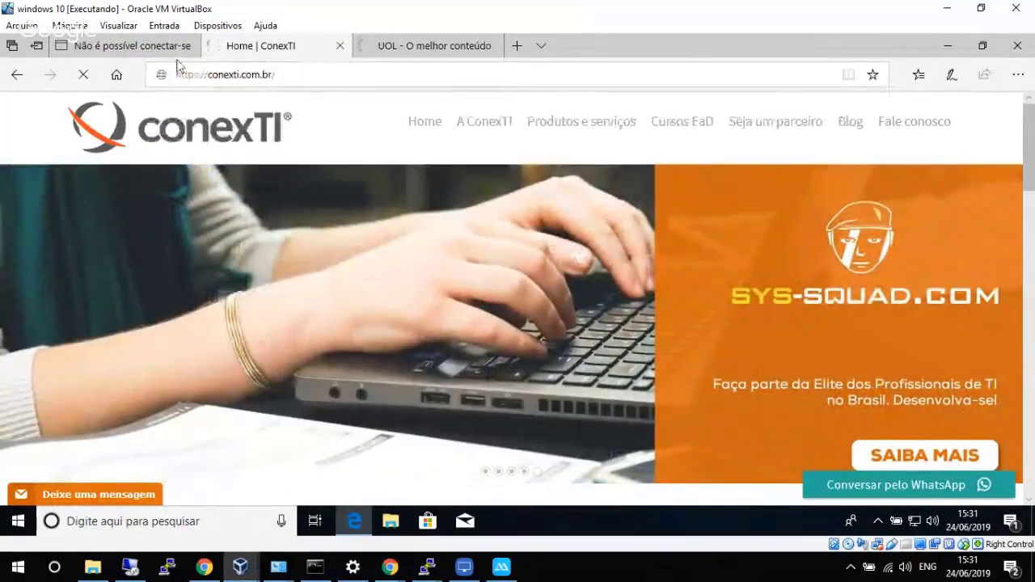
key("ctrl+shift+Tab")
left_click(298, 78)
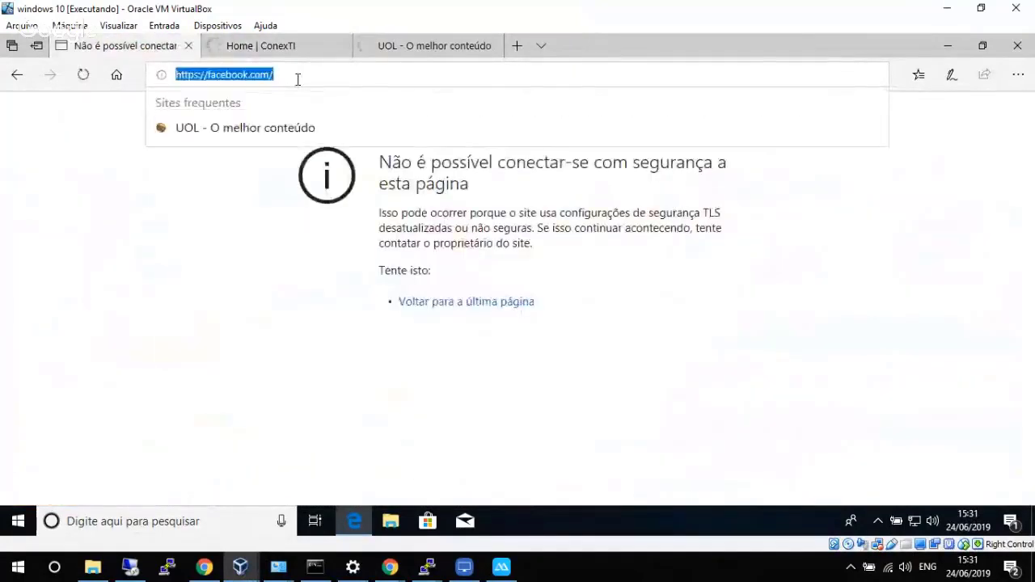
key("Return")
Minimize the VM and scan the Real Time monitor for the new facebook.com denials.
left_click(948, 9)
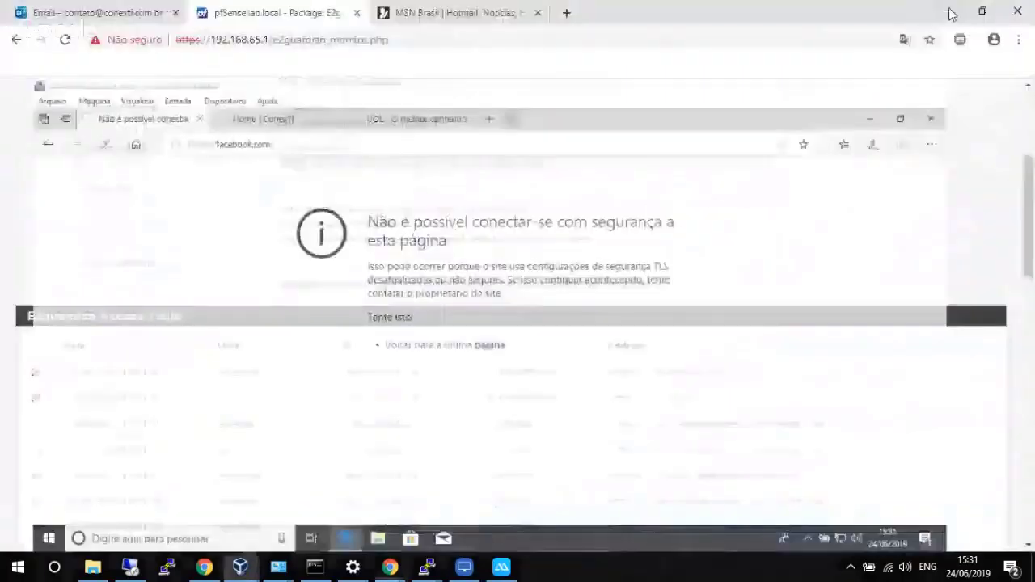
scroll(533, 308, "up", 1)
scroll(489, 267, "down", 4)
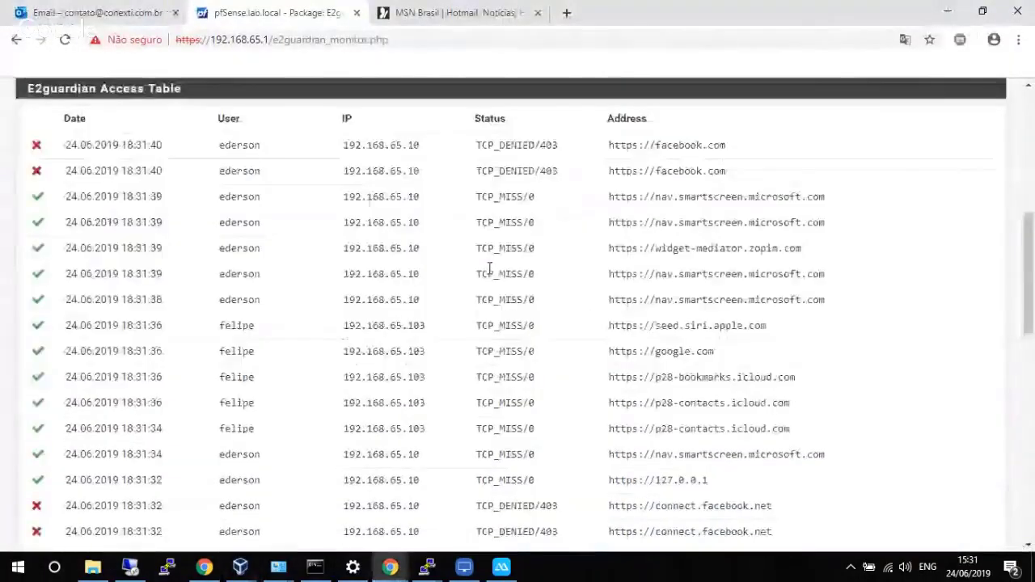
scroll(462, 290, "up", 5)
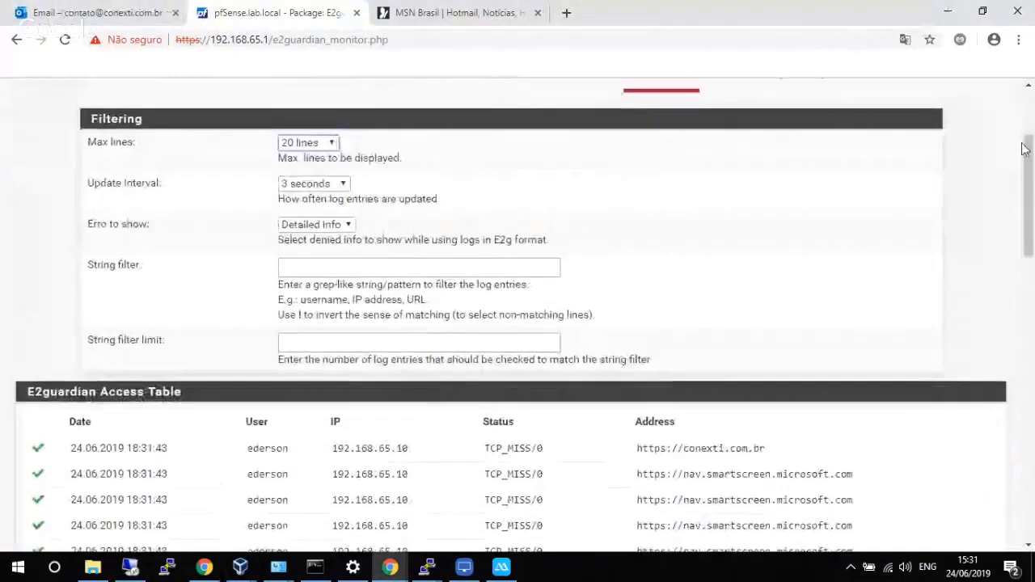
scroll(1031, 133, "up", 2)
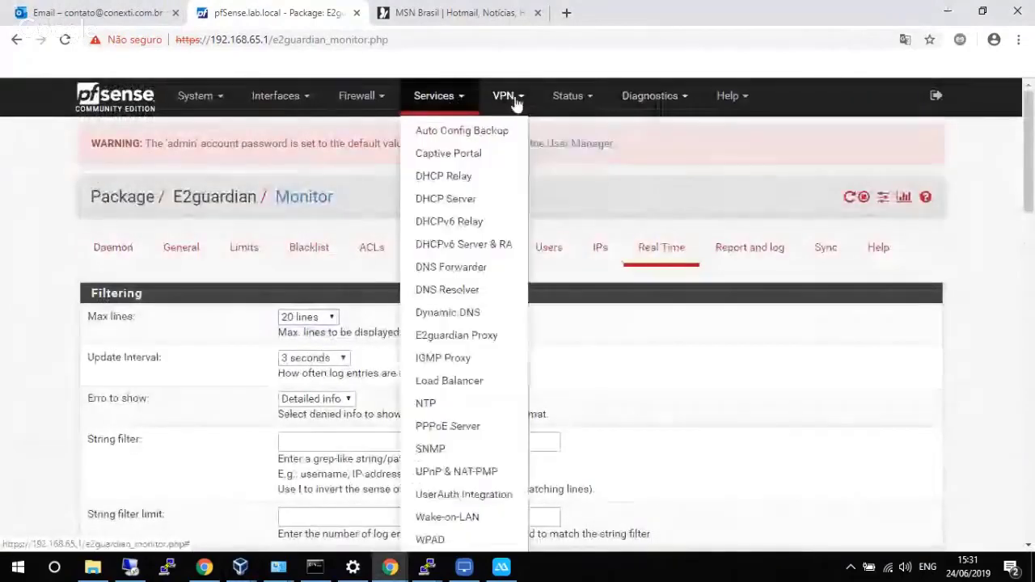
Force an immediate update of the Diario Sarg report schedule.
mouse_move(568, 101)
left_click(584, 494)
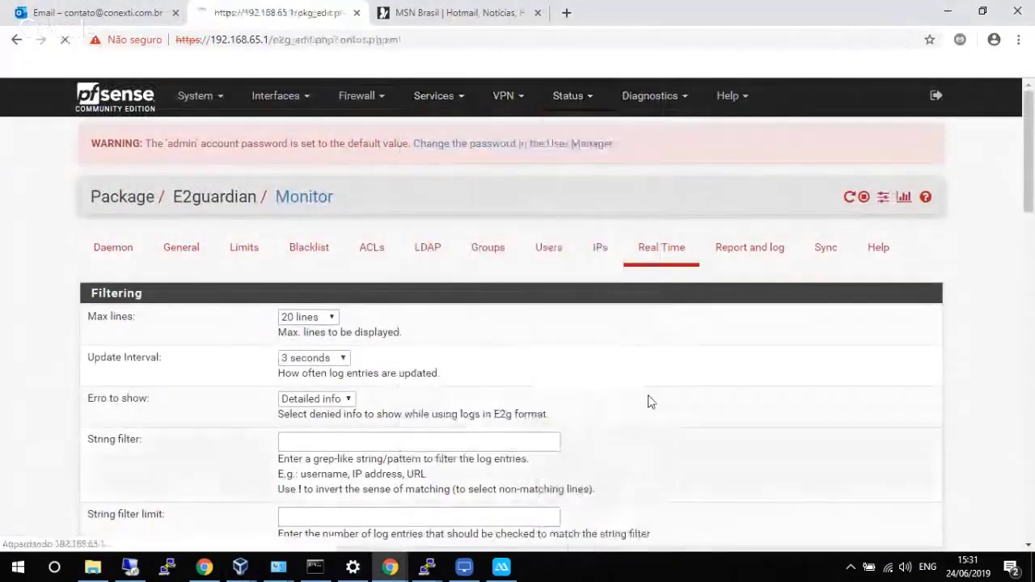
left_click(326, 248)
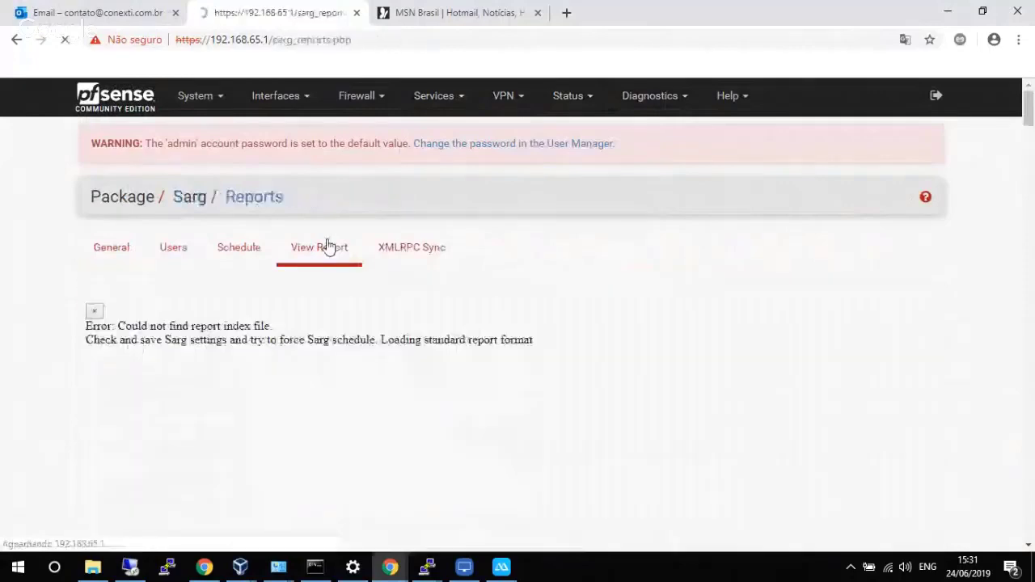
left_click(251, 252)
double_click(478, 326)
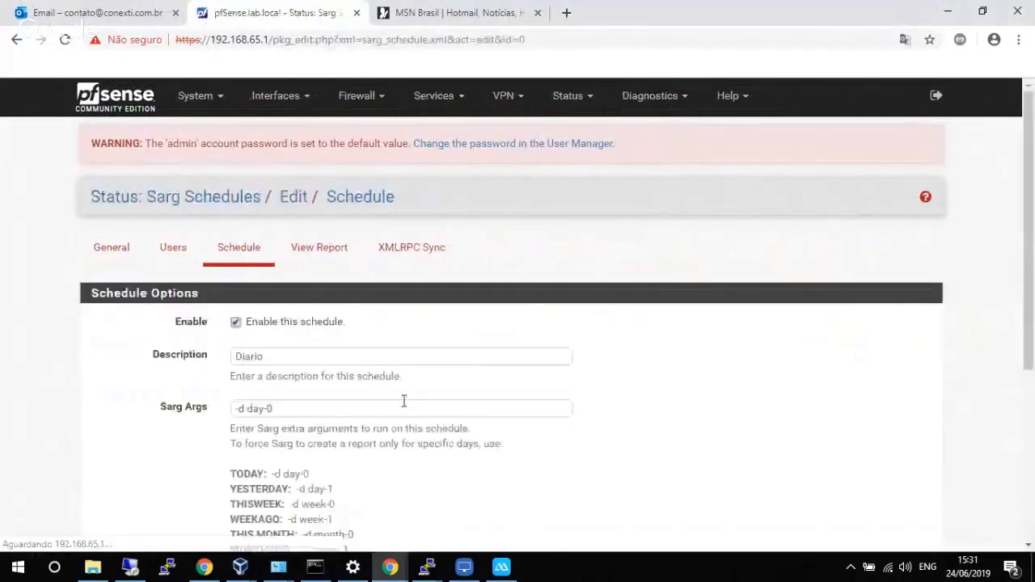
scroll(368, 429, "down", 4)
left_click(291, 429)
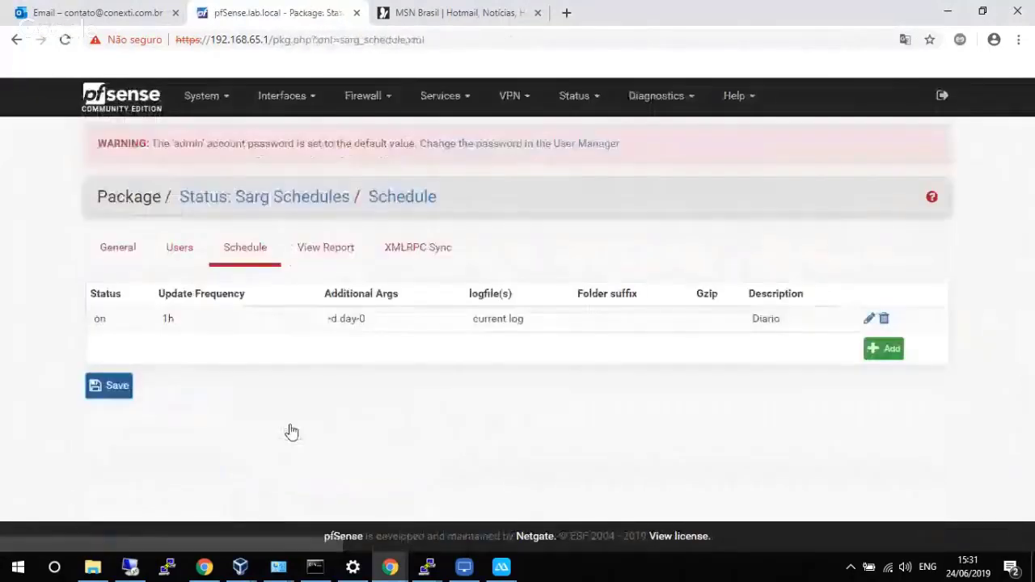
Open the Sarg report viewer and drill down to 2019 June 24.
left_click(335, 263)
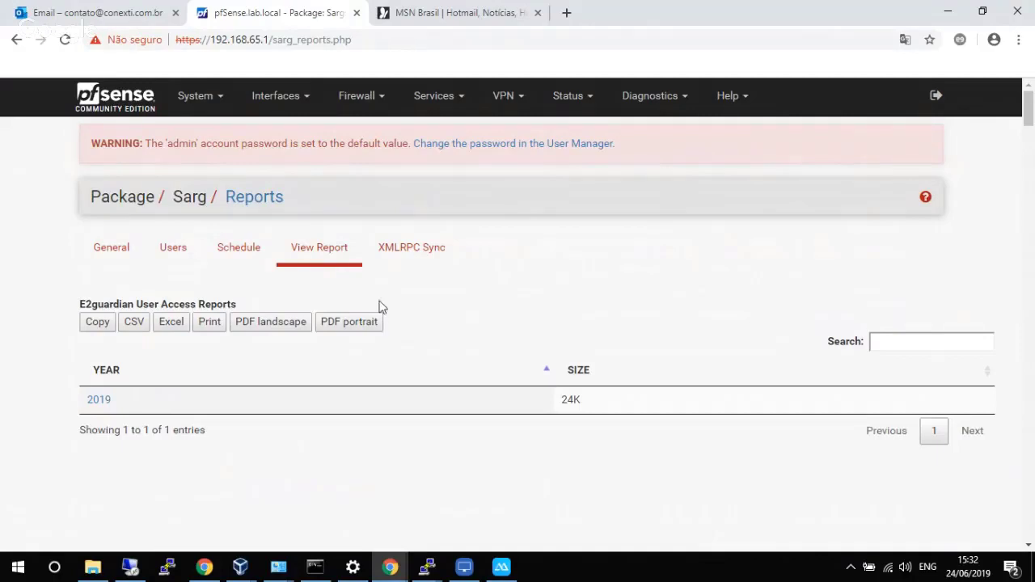
left_click(101, 400)
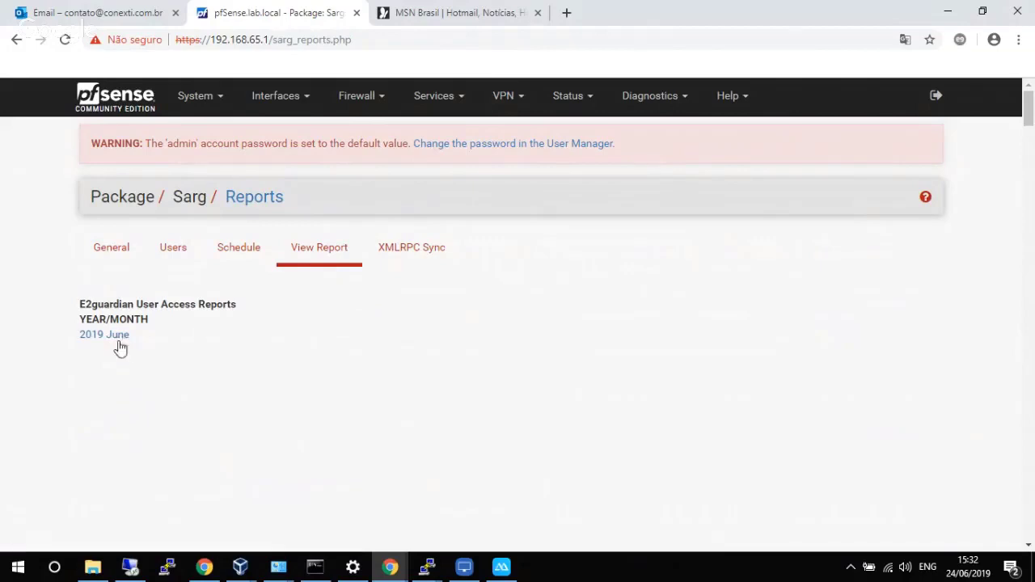
left_click(117, 338)
left_click(127, 336)
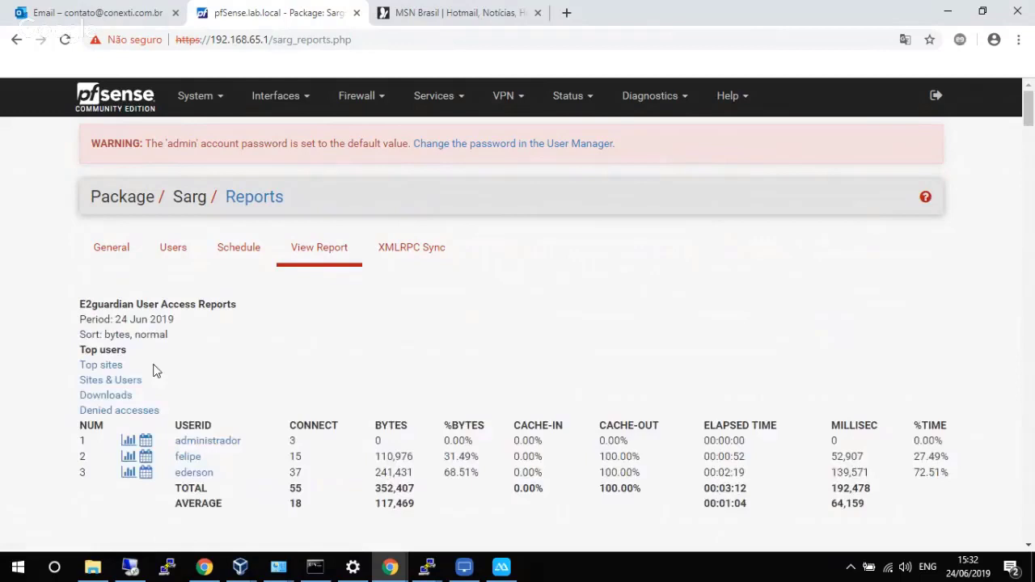
scroll(156, 370, "down", 2)
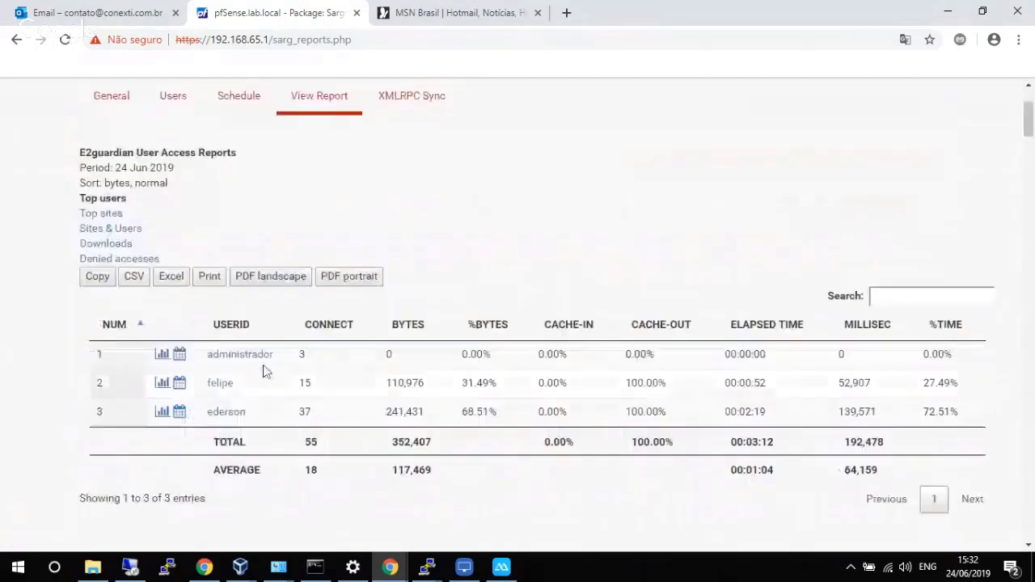
Open felipe's per-site access report and export it as a landscape PDF.
left_click(220, 383)
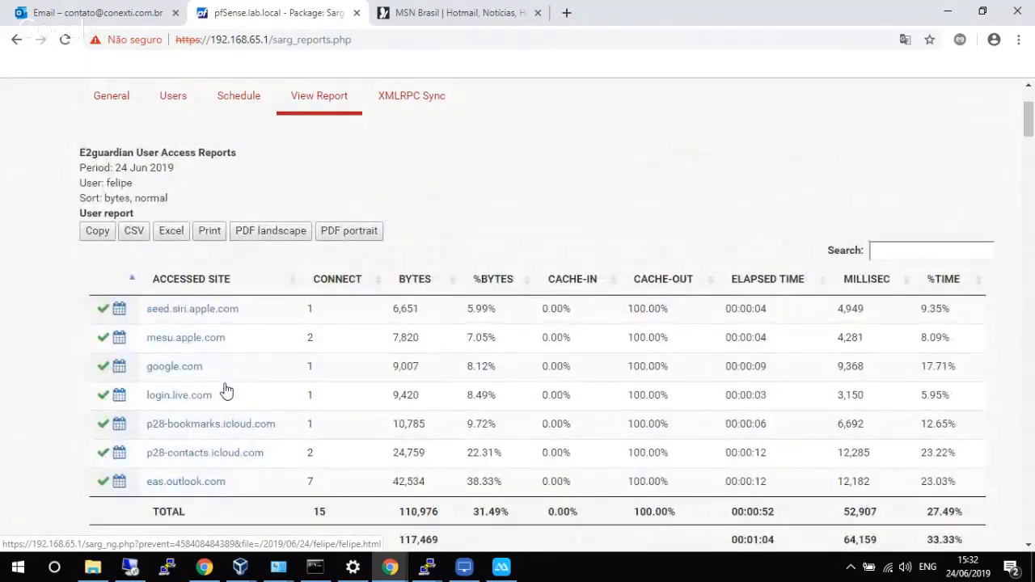
scroll(647, 388, "down", 2)
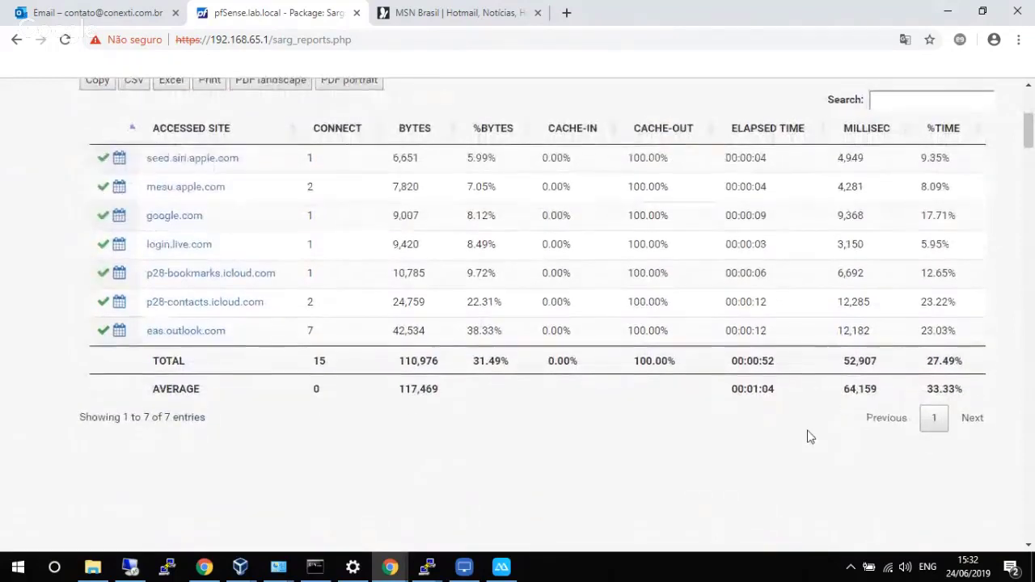
scroll(808, 436, "up", 2)
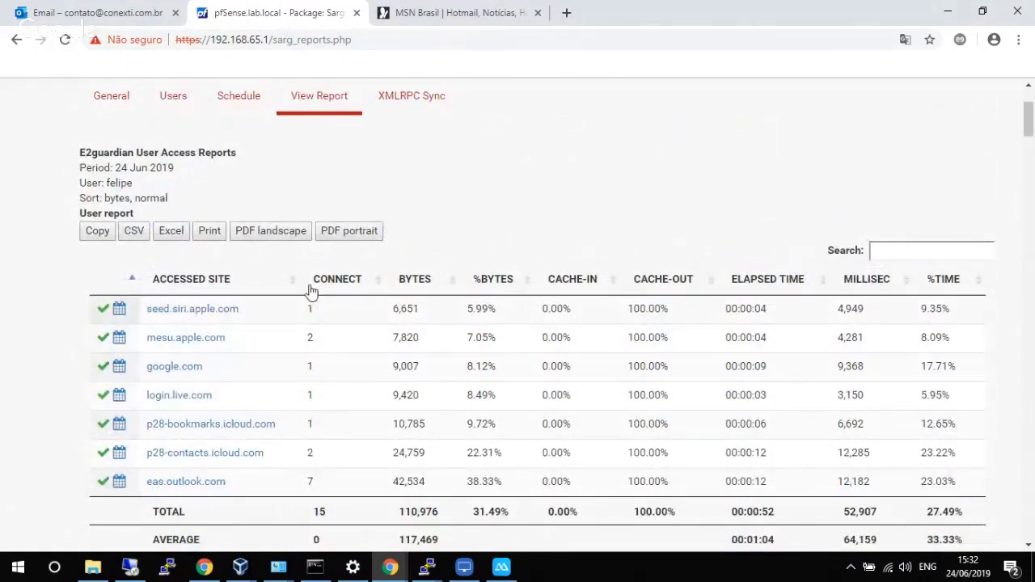
left_click(273, 235)
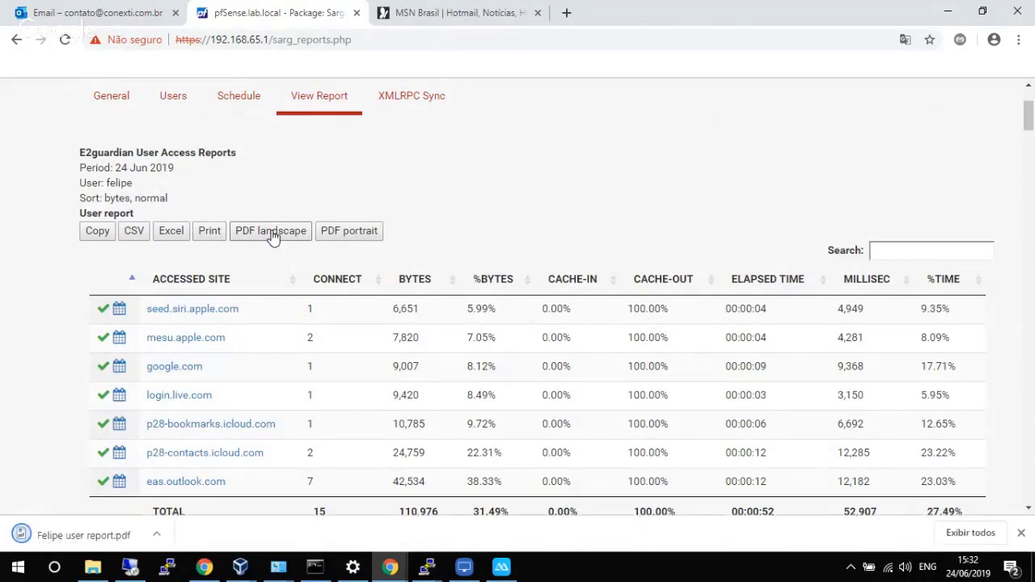
Open the downloaded report PDF, then return to and reload the pfSense Sarg report viewer.
left_click(87, 532)
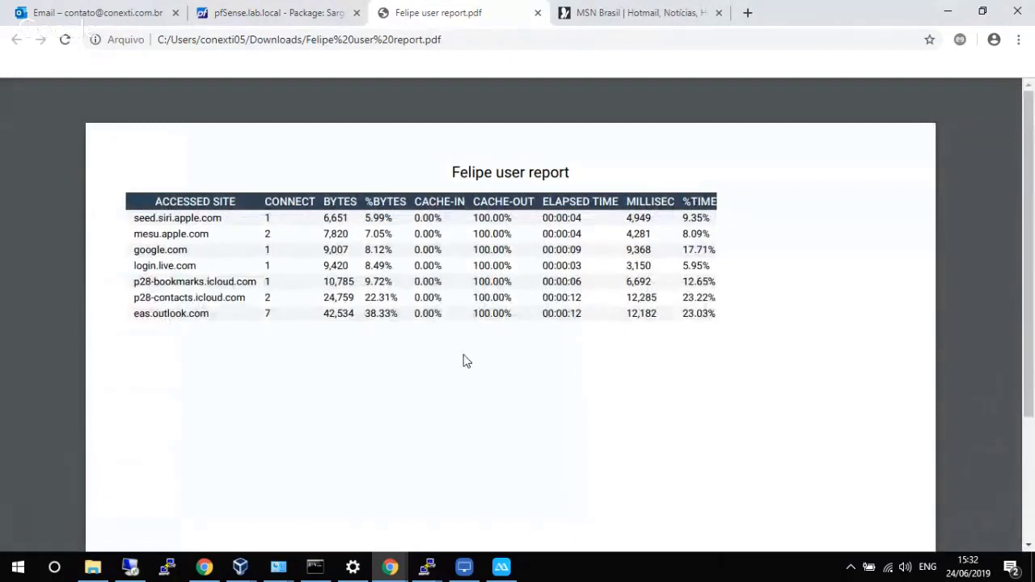
left_click(296, 12)
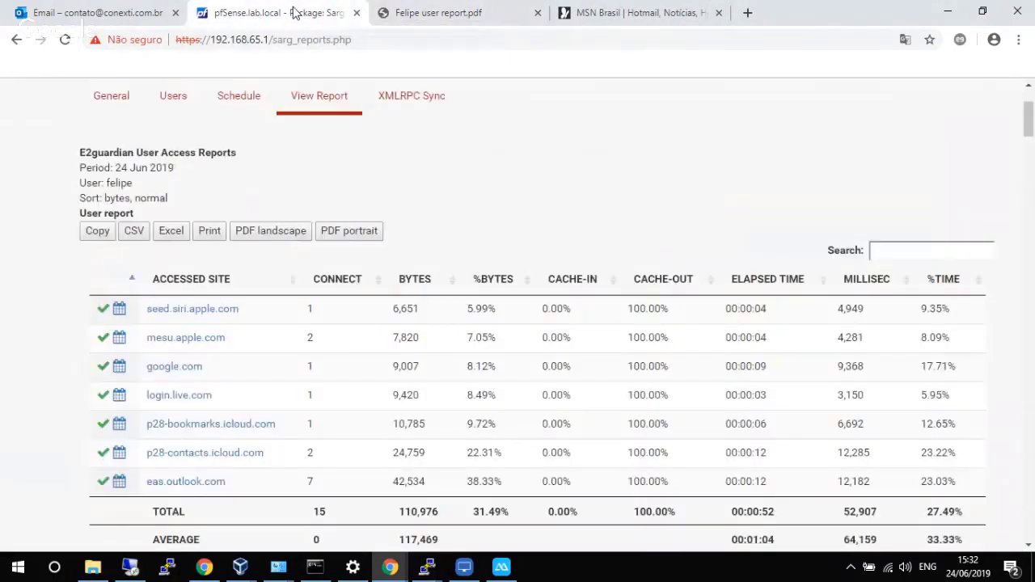
left_click(337, 102)
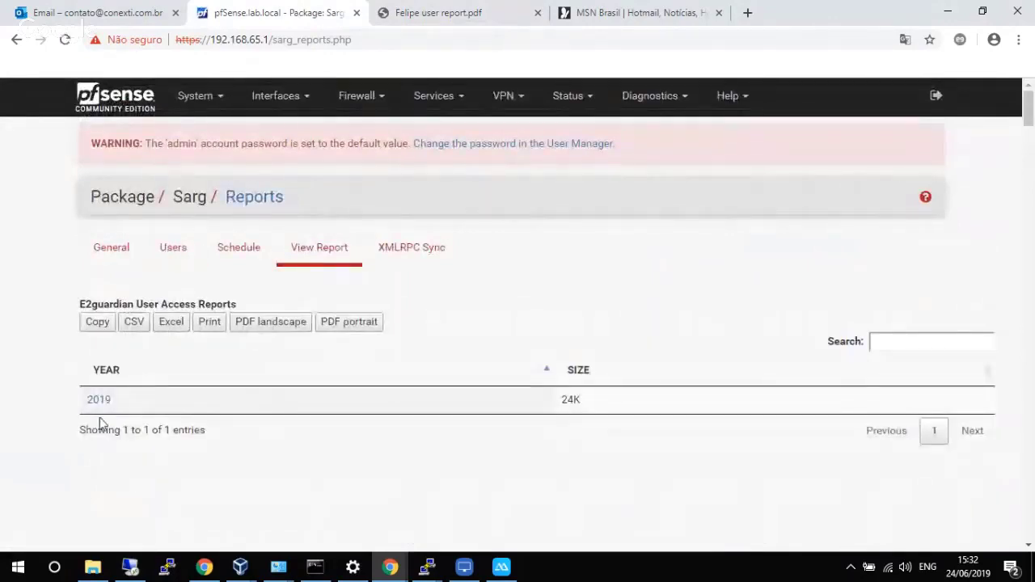
Drill down the Sarg reports to 2019 June 24.
left_click(118, 253)
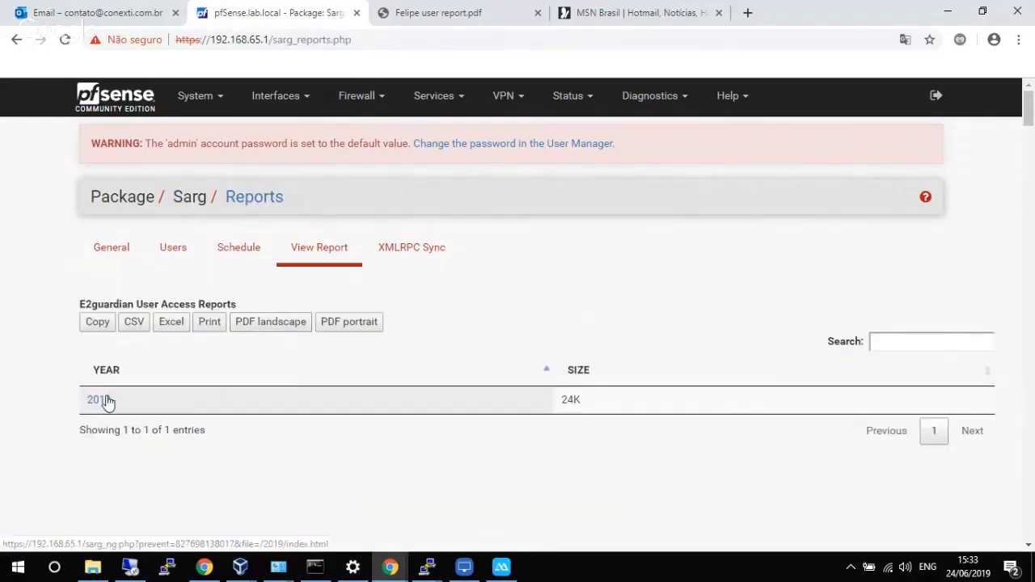
left_click(106, 400)
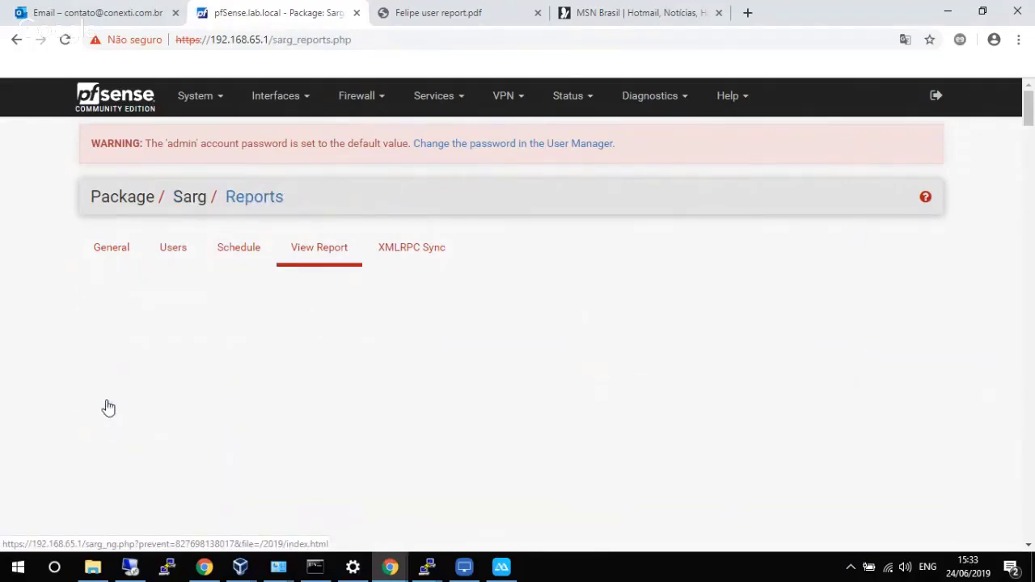
left_click(114, 336)
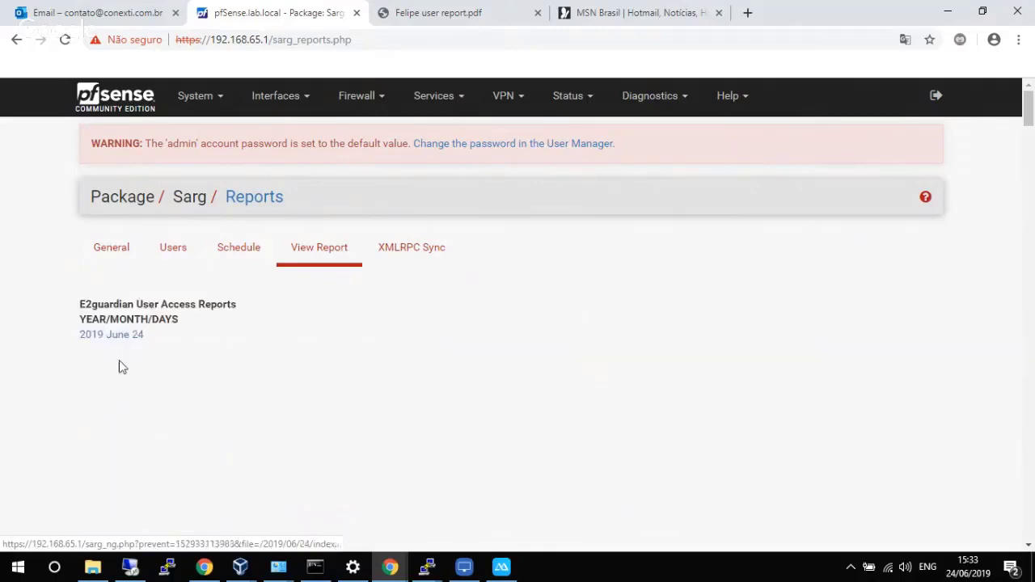
left_click(124, 340)
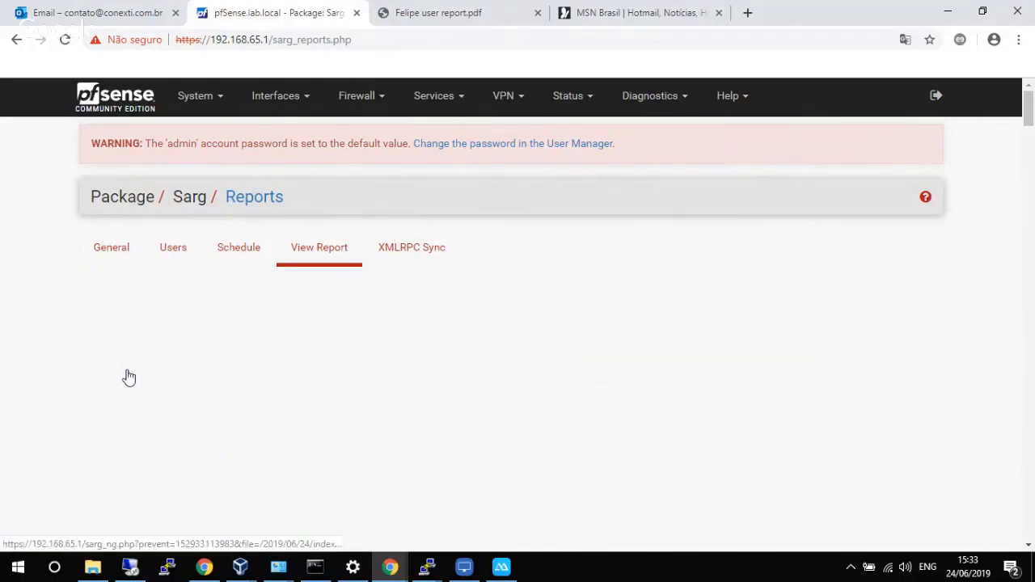
scroll(142, 380, "down", 2)
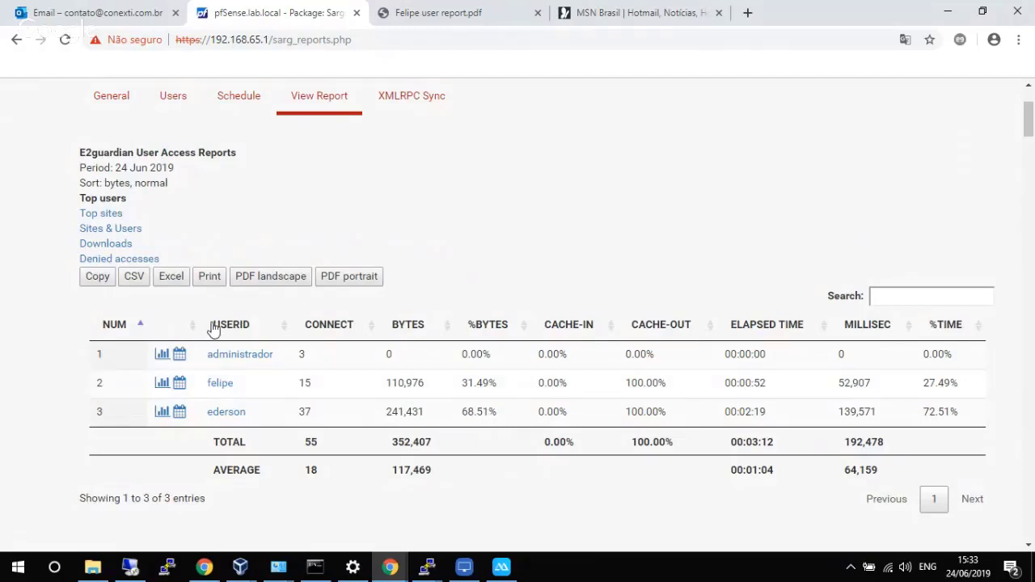
Review the heaviest user's per-site access report.
left_click(232, 416)
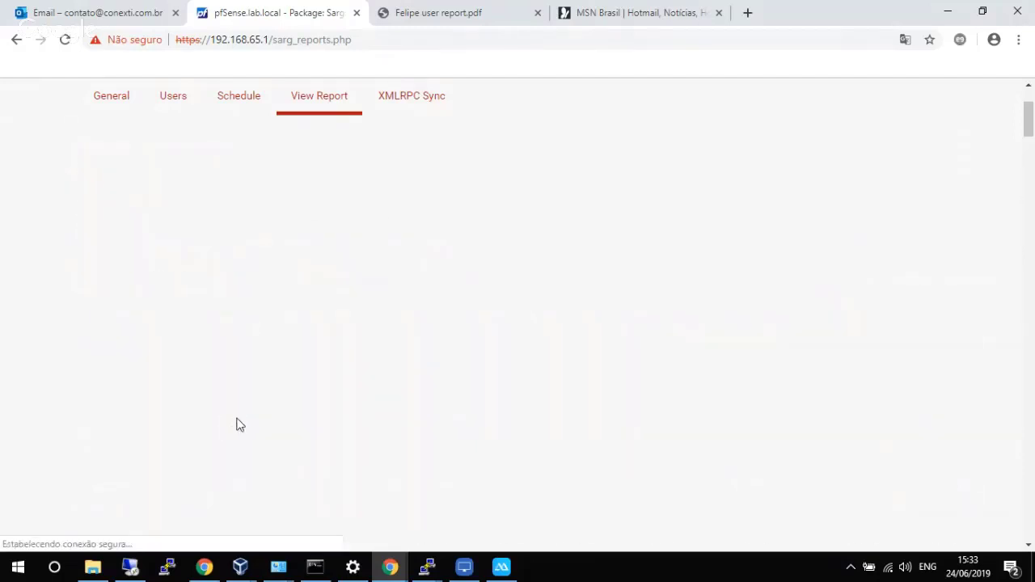
scroll(255, 368, "down", 2)
scroll(260, 360, "up", 1)
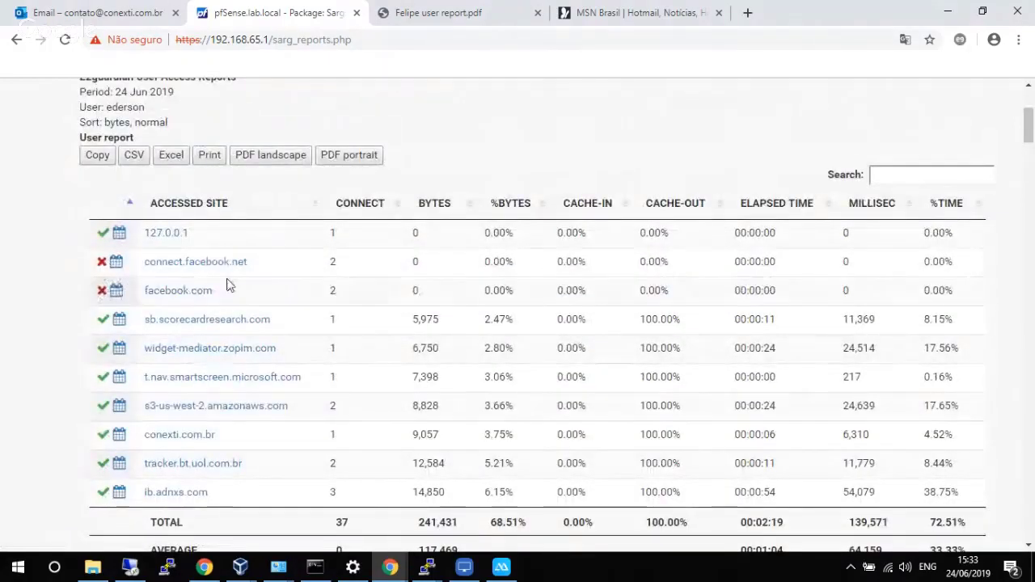
scroll(235, 279, "up", 1)
scroll(270, 261, "down", 2)
scroll(335, 188, "up", 2)
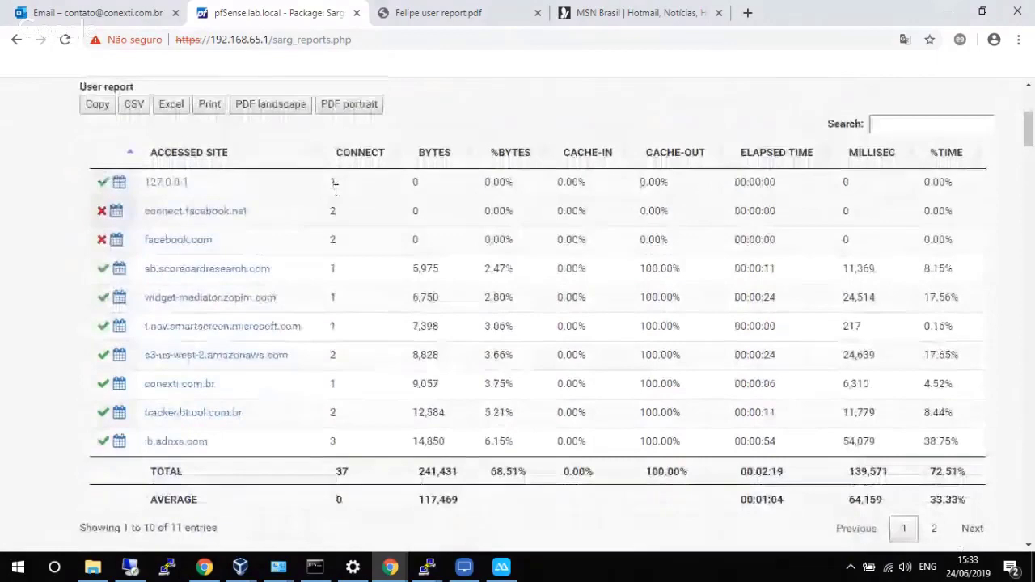
Go back to the report index and reopen the 2019 June 24 report.
left_click(319, 105)
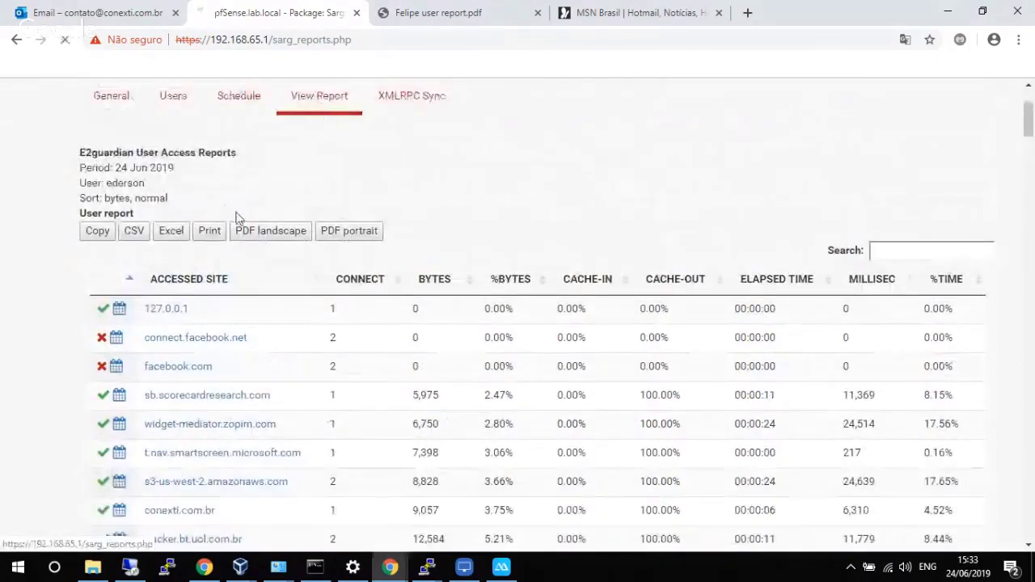
left_click(321, 257)
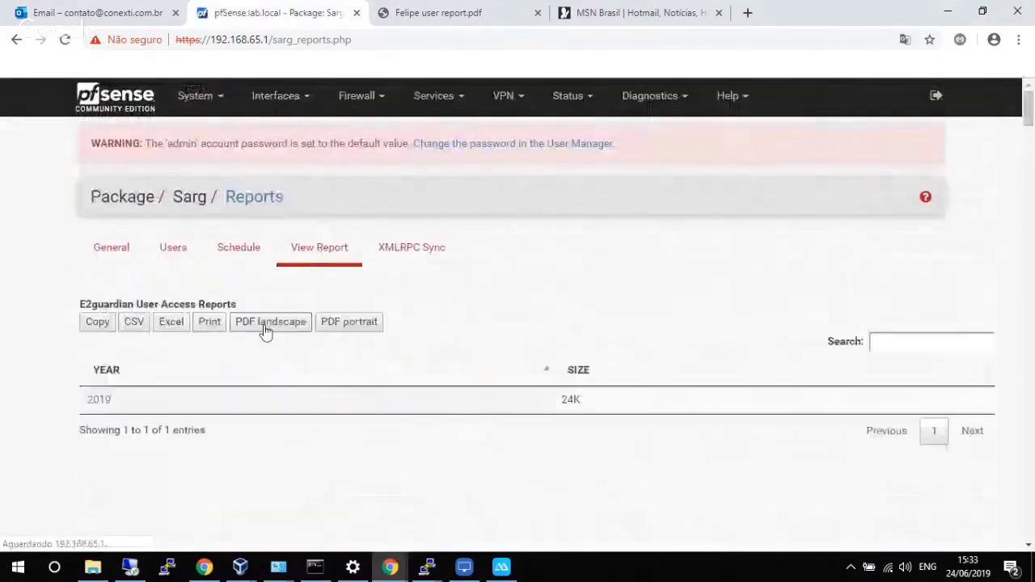
left_click(105, 402)
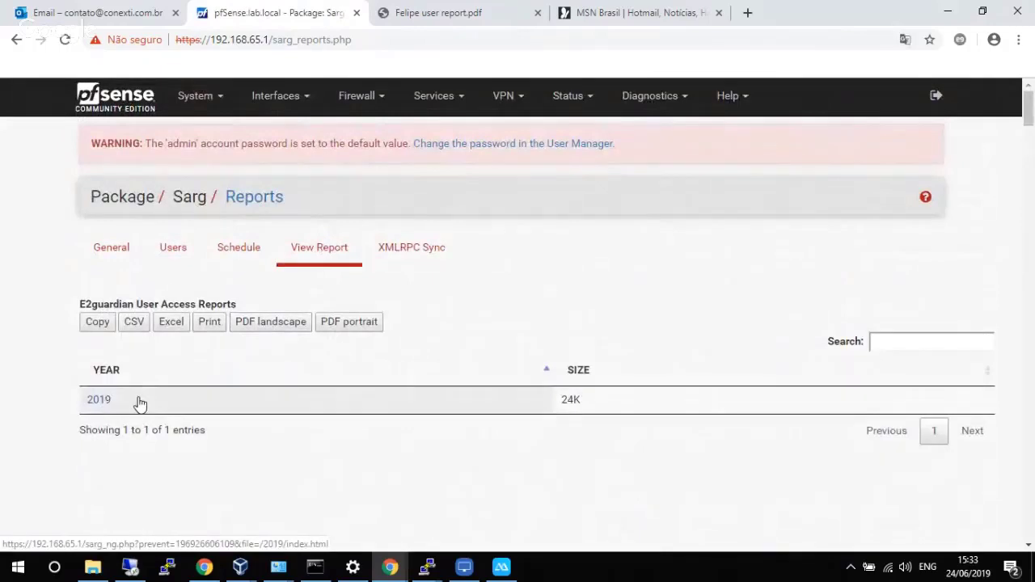
left_click(115, 339)
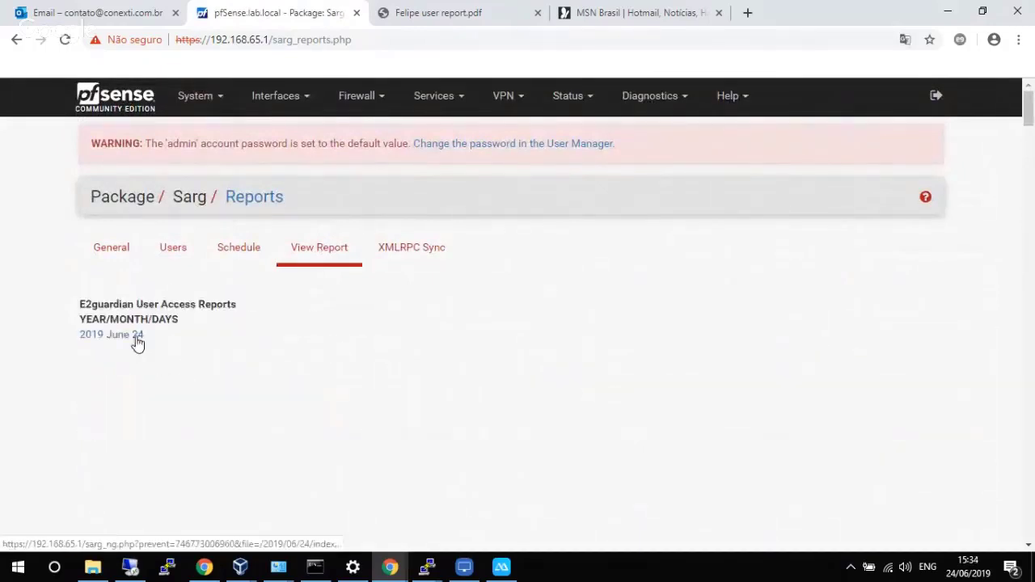
left_click(129, 336)
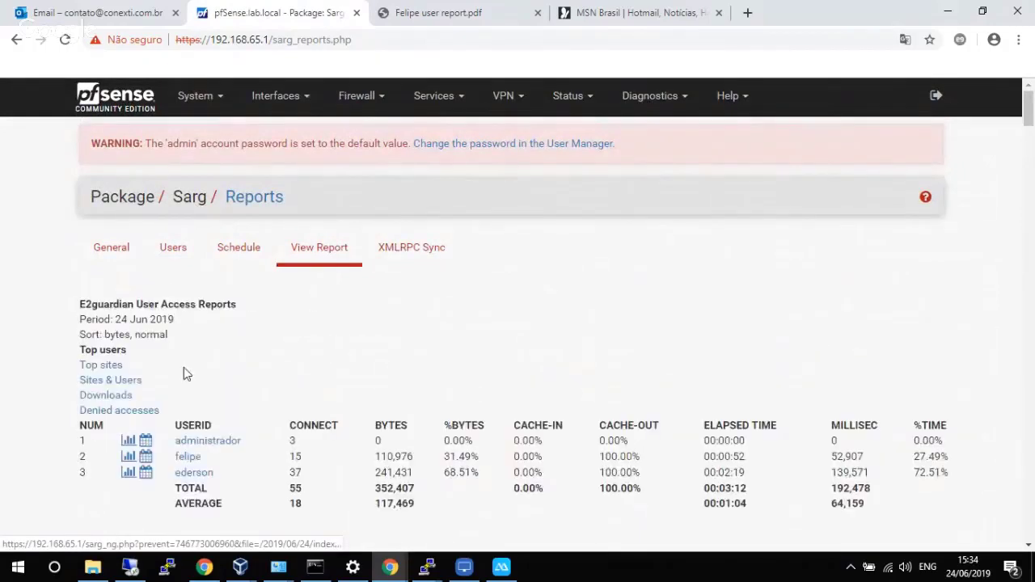
Open the 24 Jun 2019 Denied accesses report, highlight the blocked Facebook entries, then return to the Dashboard.
scroll(184, 370, "down", 2)
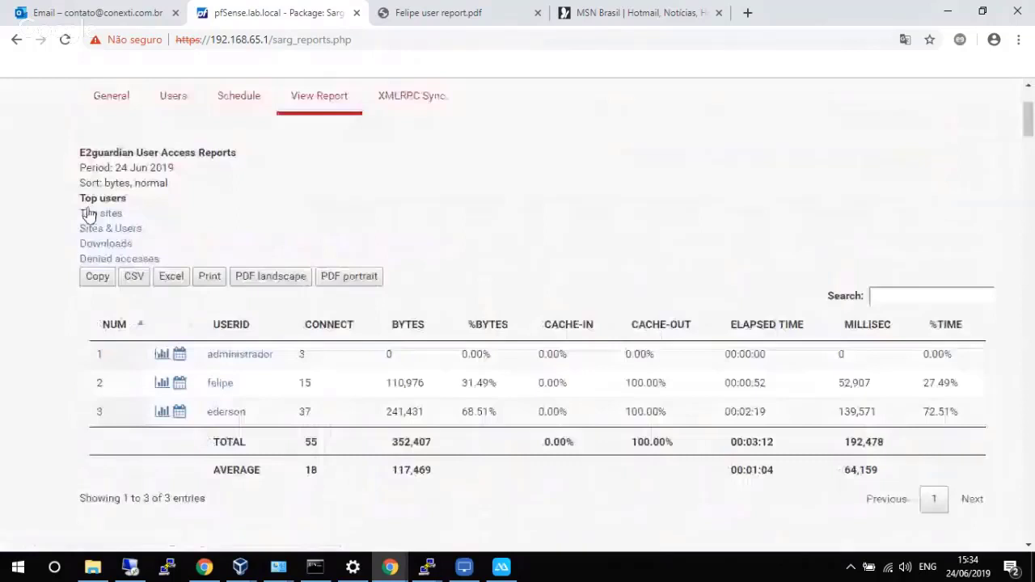
left_click(115, 260)
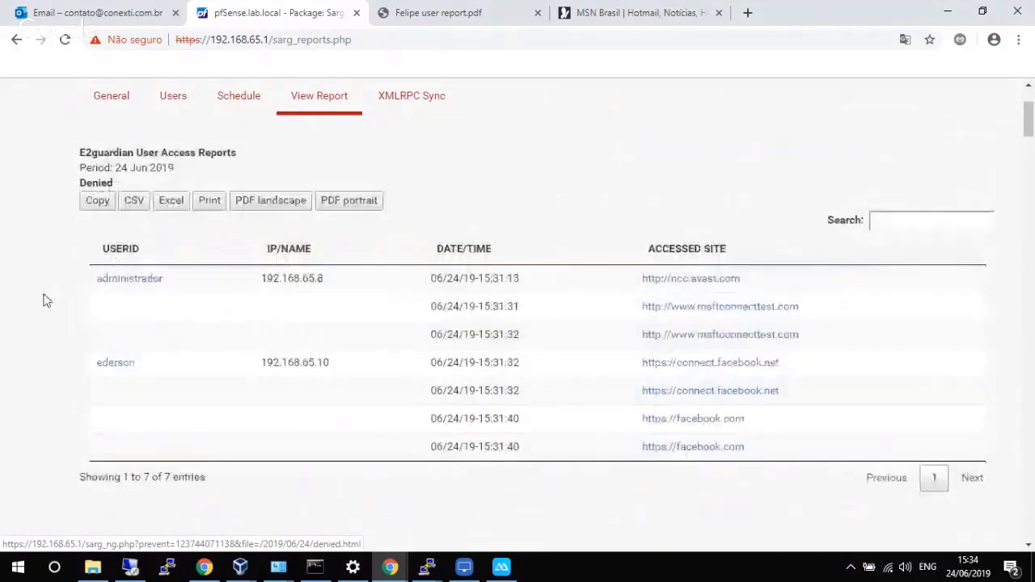
scroll(42, 300, "down", 1)
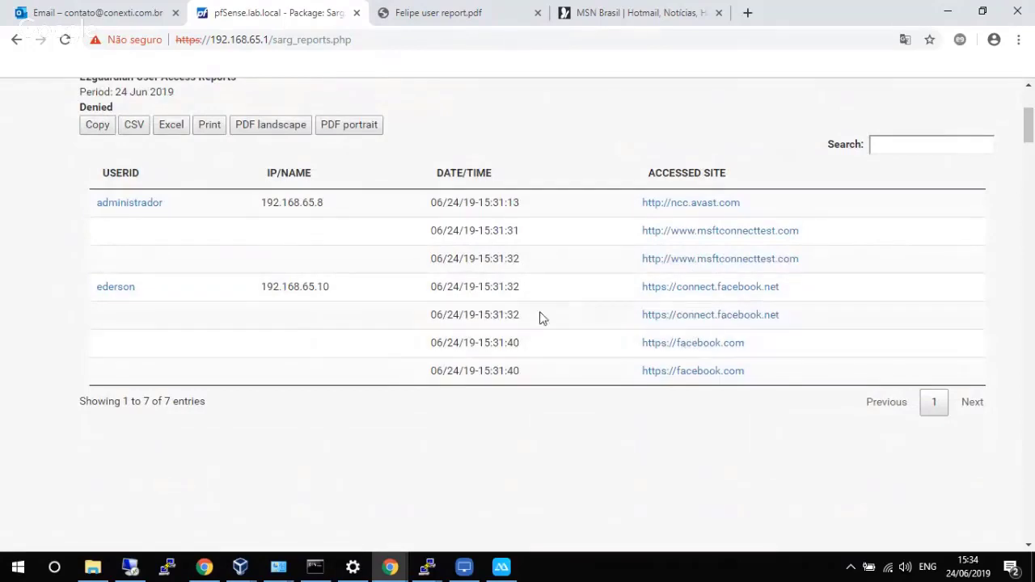
left_click_drag(483, 286, 544, 364)
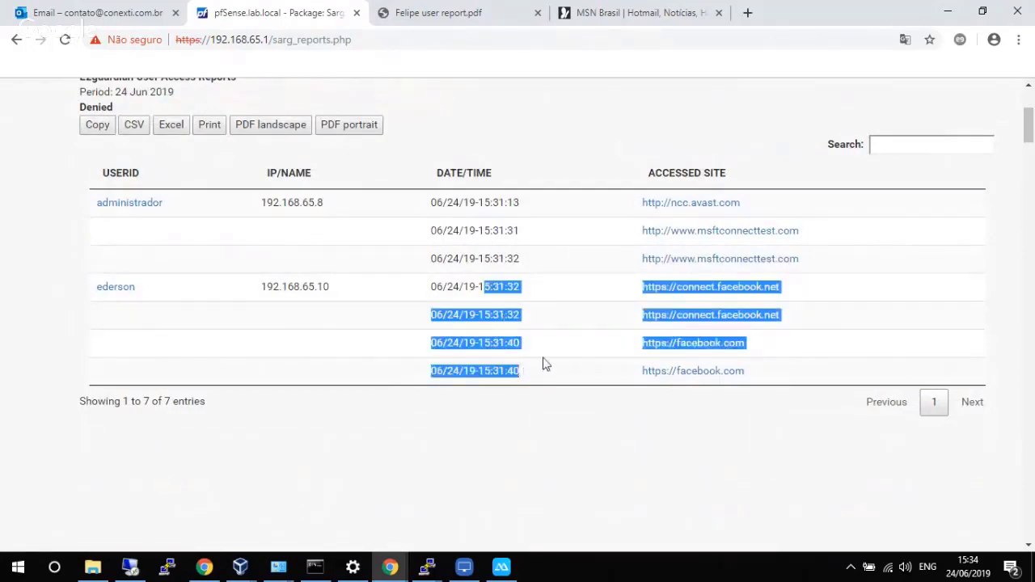
scroll(543, 364, "up", 2)
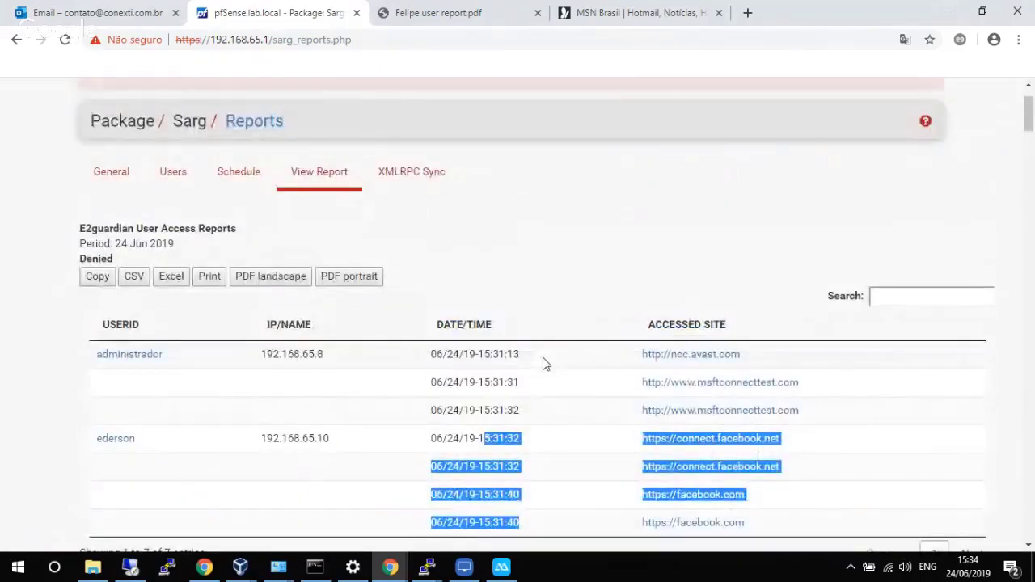
scroll(351, 122, "up", 1)
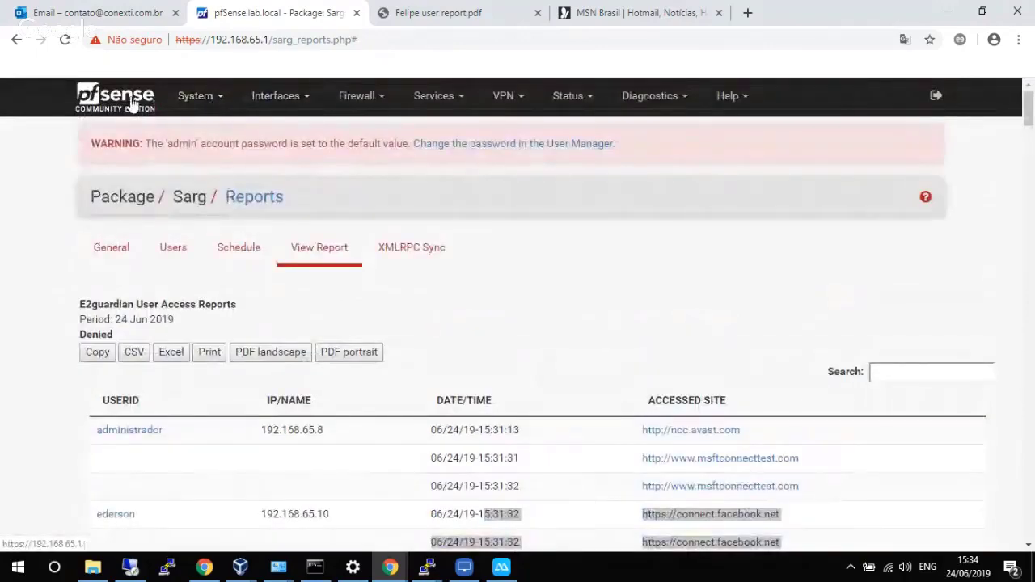
left_click(207, 103)
In User Manager, add a new user with username 'diretor'.
left_click(196, 100)
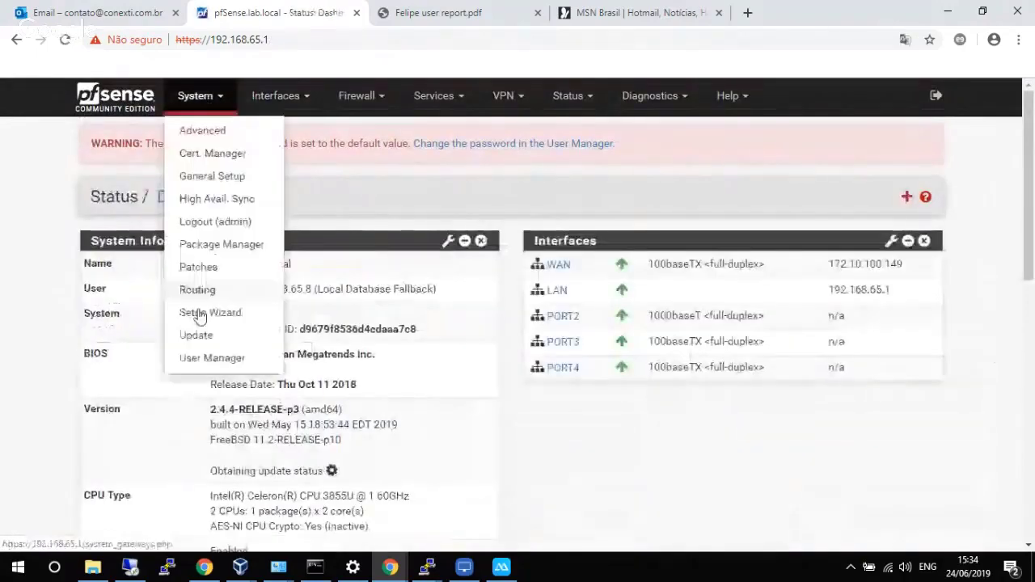
left_click(214, 365)
left_click(869, 373)
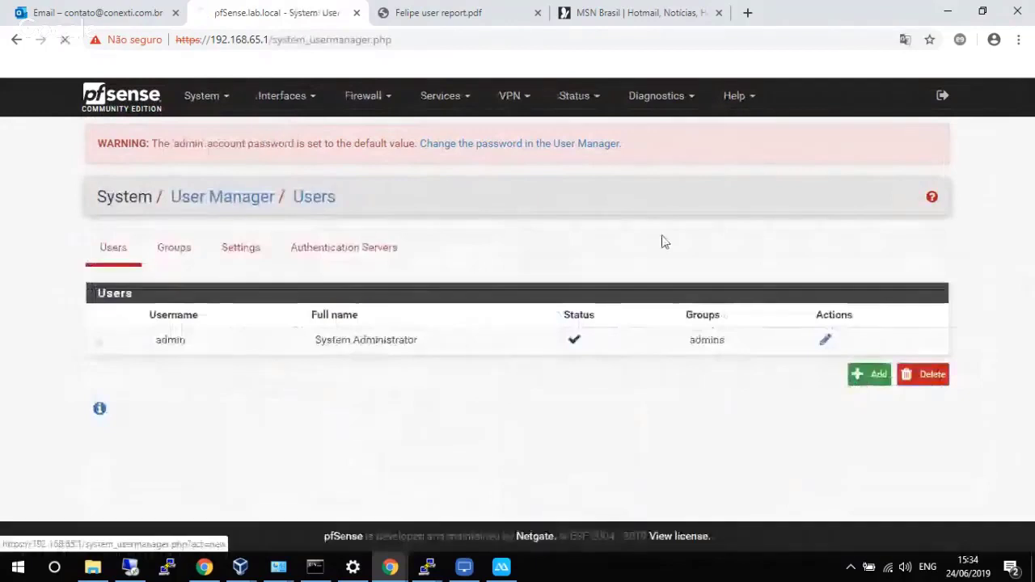
left_click(444, 387)
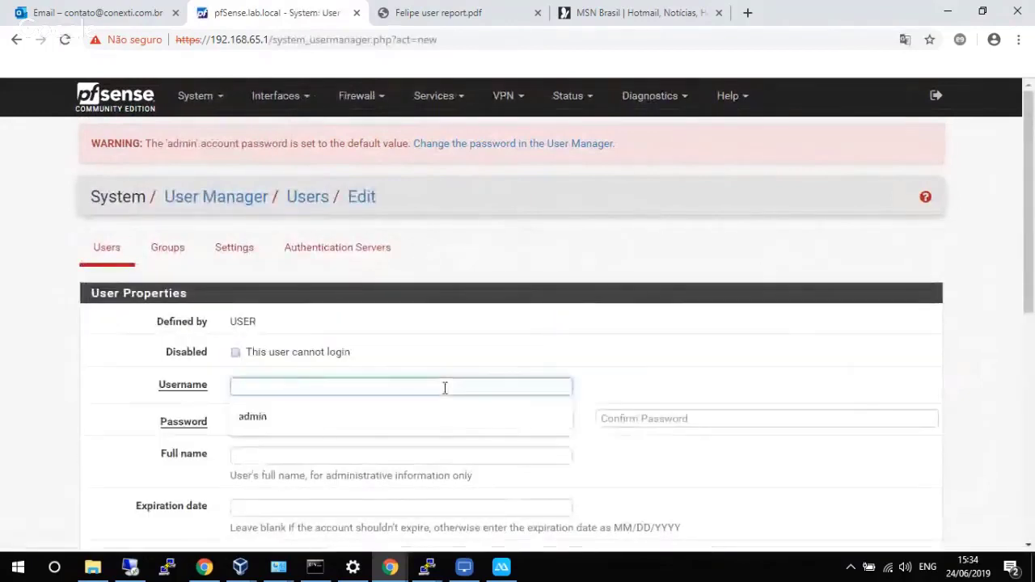
type("diretor")
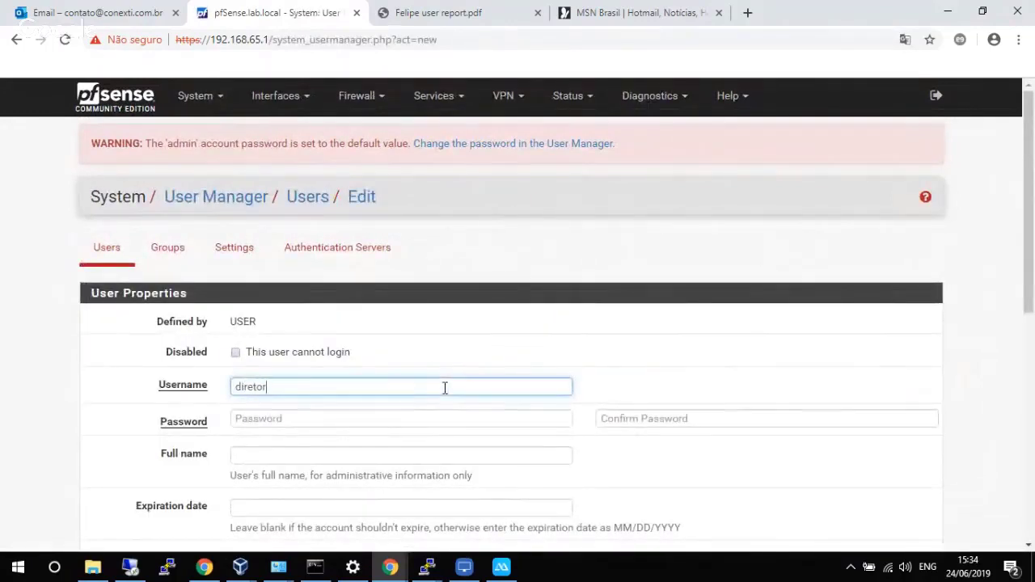
Enter and confirm the new user's password.
left_click(442, 410)
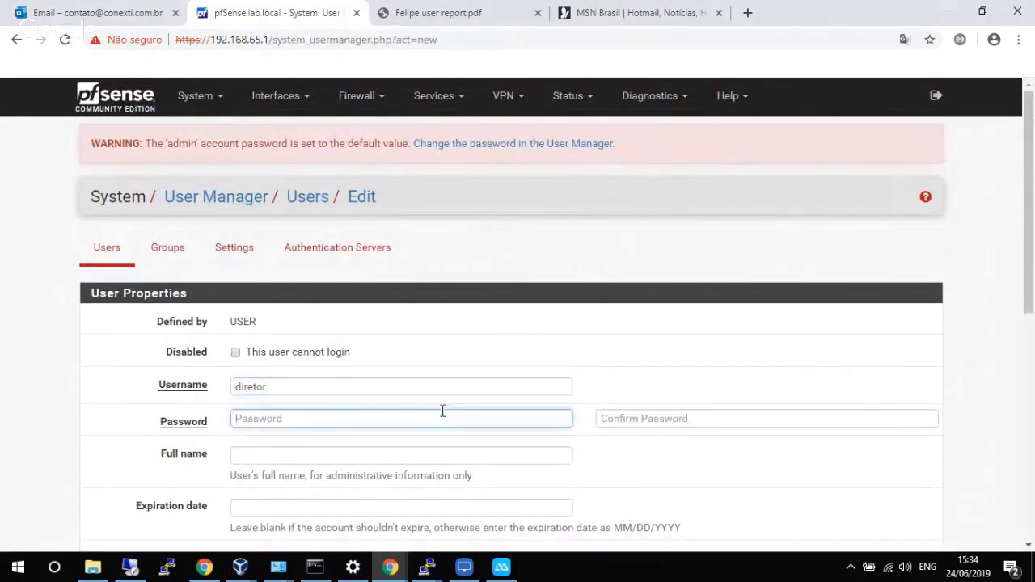
type("••")
key("BackSpace")
type("•")
key("BackSpace")
type("•••")
key("Tab")
type("•••")
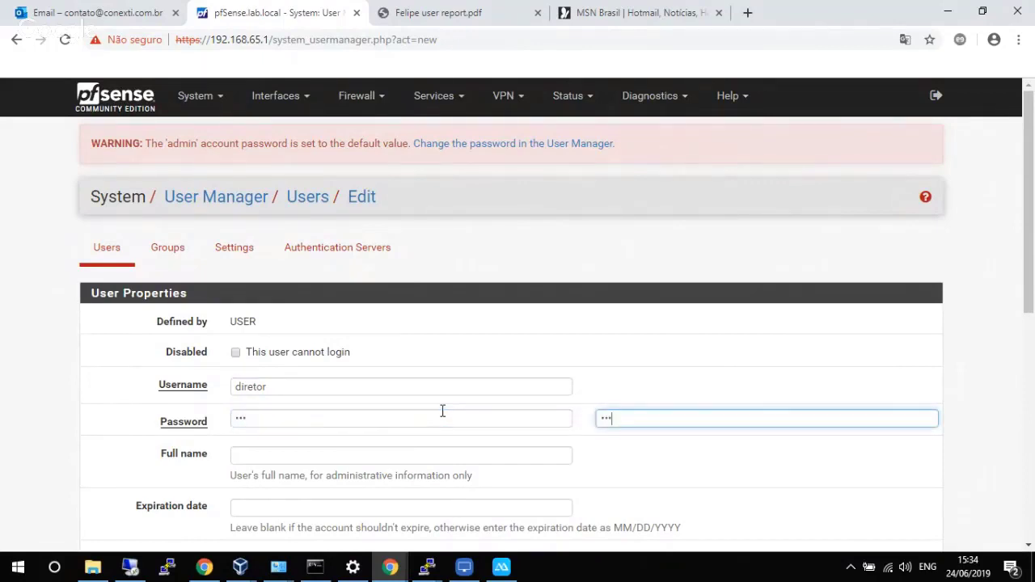
Set full name 'Diretor', save the user, and reopen diretor for editing.
scroll(442, 411, "down", 2)
left_click(334, 302)
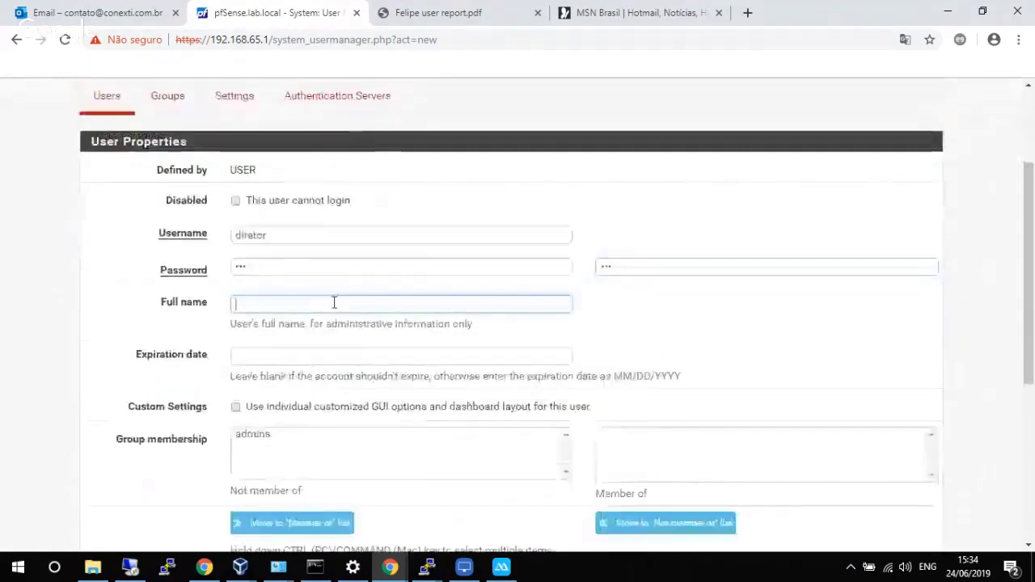
type("Diretor")
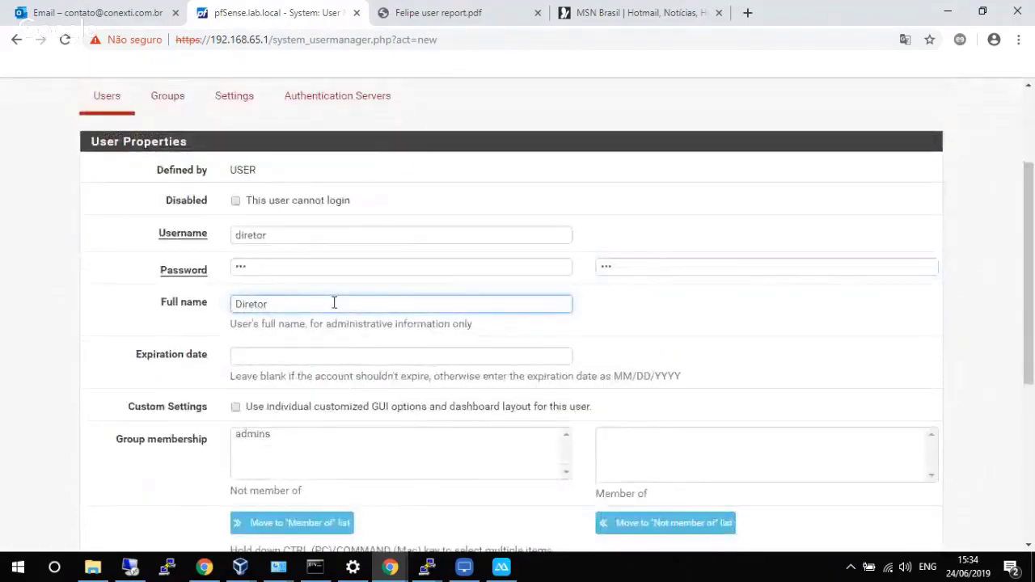
scroll(334, 302, "down", 4)
left_click(260, 470)
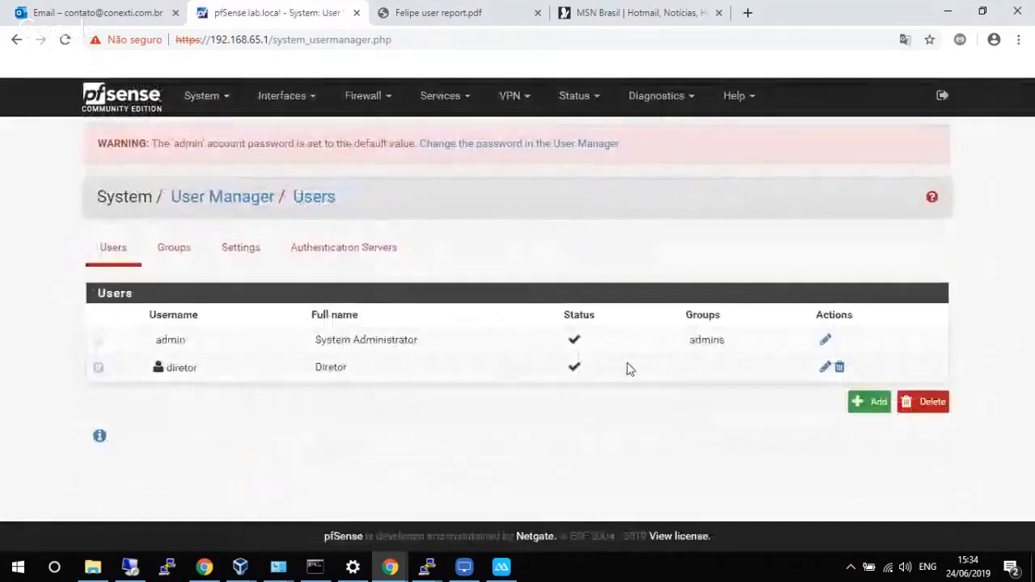
double_click(626, 366)
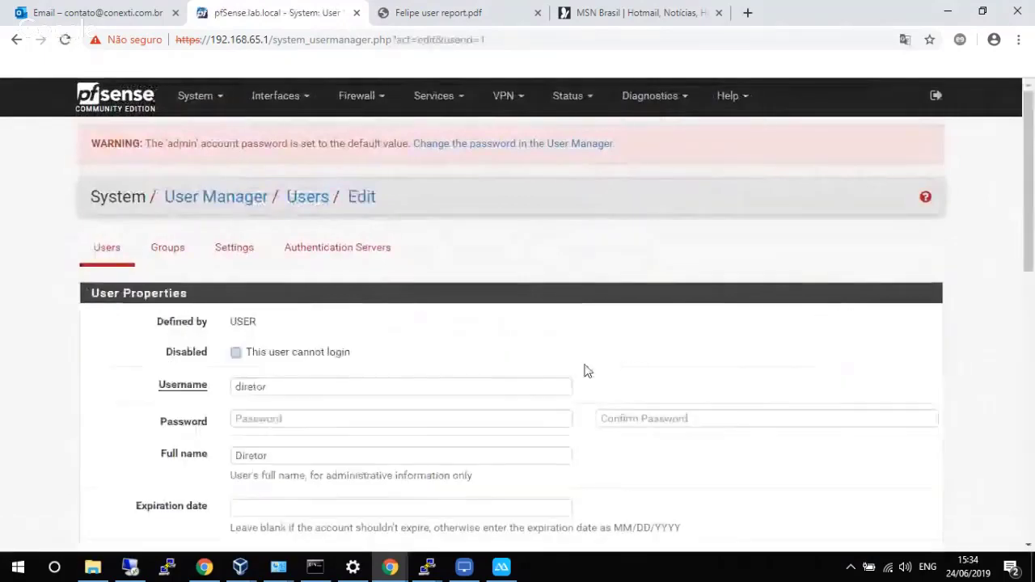
Add the 'WebCfg - Status: Sarg reports' privilege to diretor, filtering by 'sarg', and save.
scroll(578, 366, "down", 5)
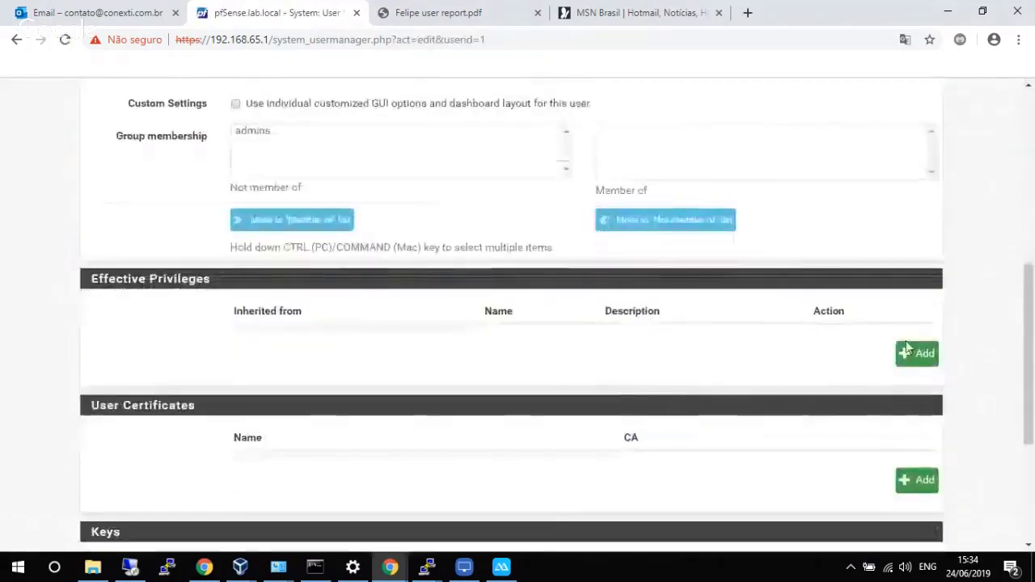
left_click(913, 353)
scroll(501, 348, "down", 10)
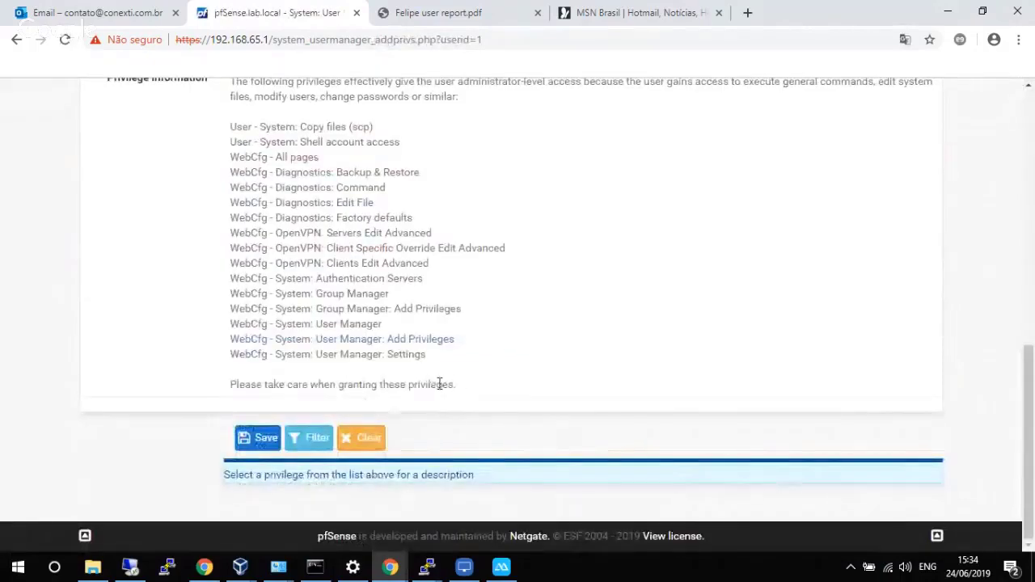
scroll(458, 364, "up", 1)
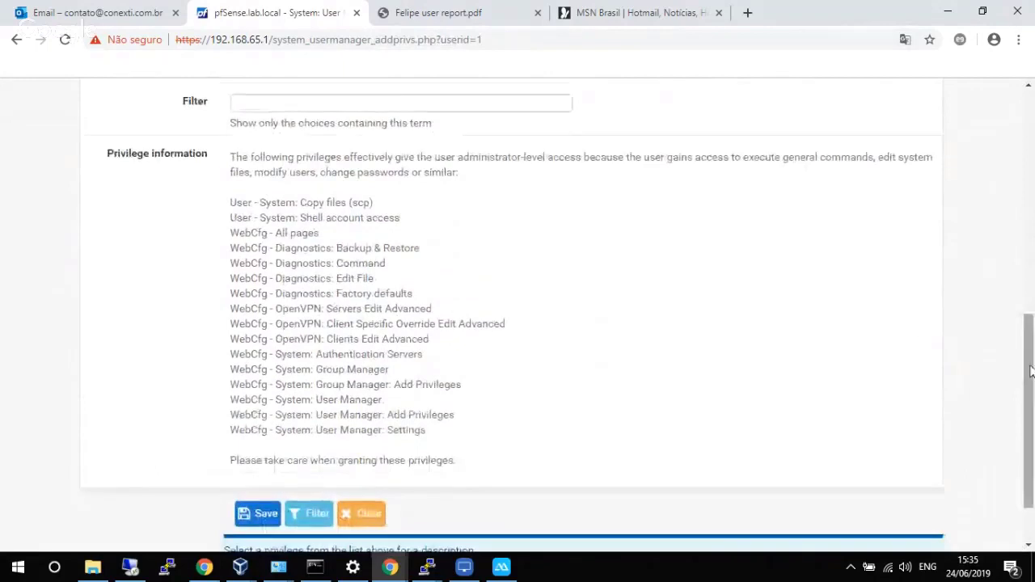
scroll(604, 303, "up", 2)
left_click(366, 266)
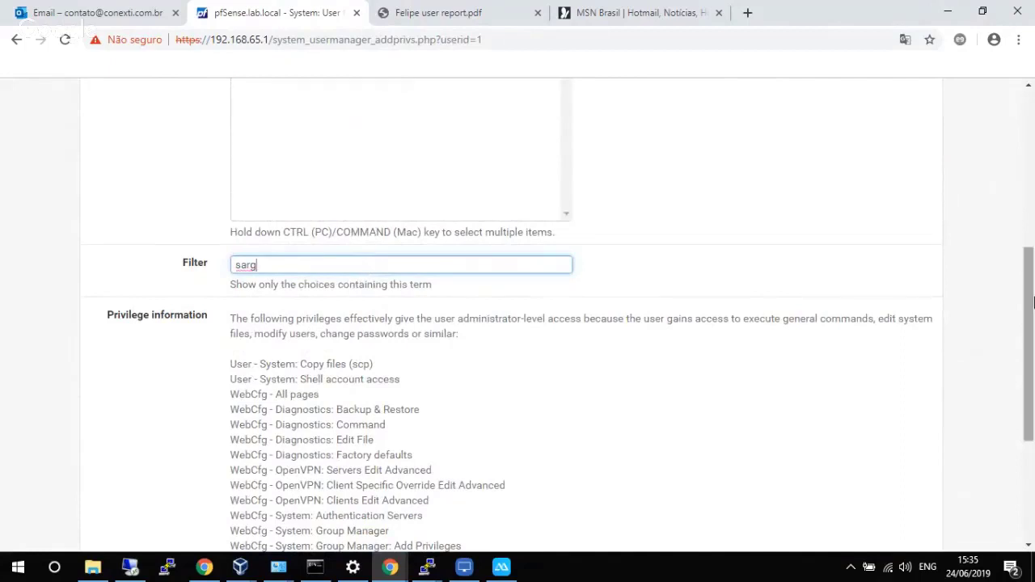
scroll(1033, 248, "up", 2)
scroll(1032, 248, "up", 2)
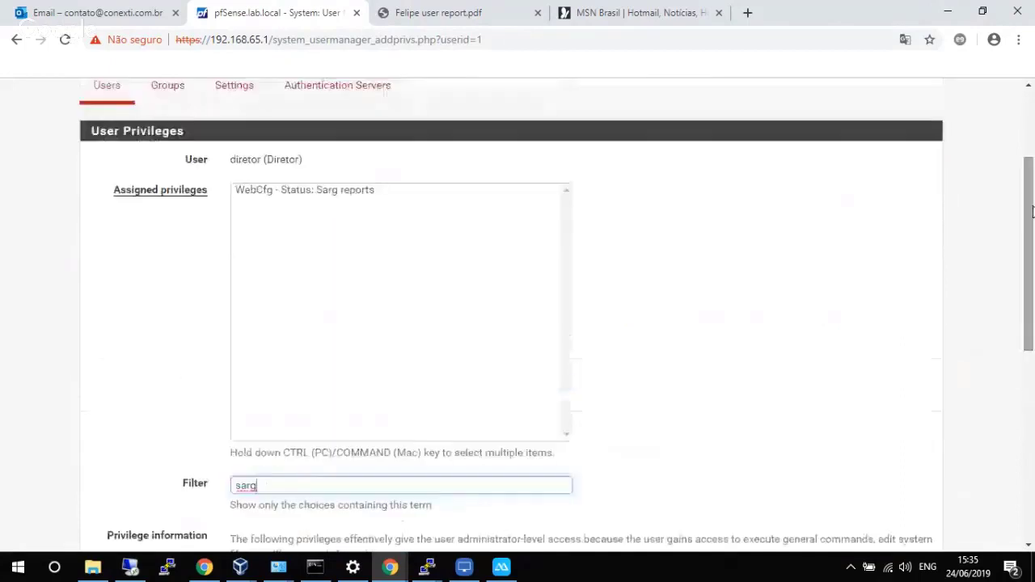
left_click(375, 194)
left_click_drag(1032, 263, 1033, 355)
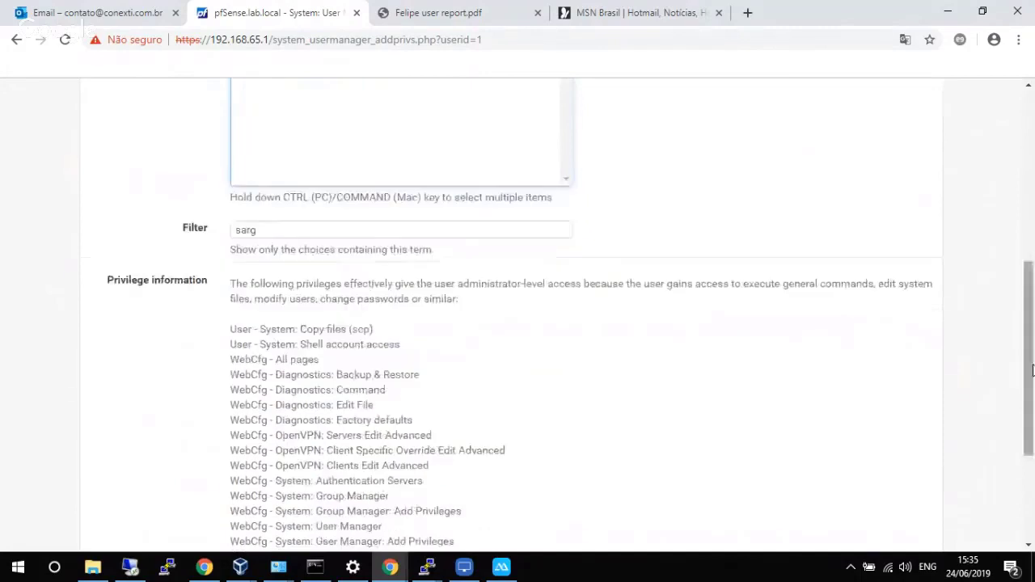
scroll(733, 417, "down", 3)
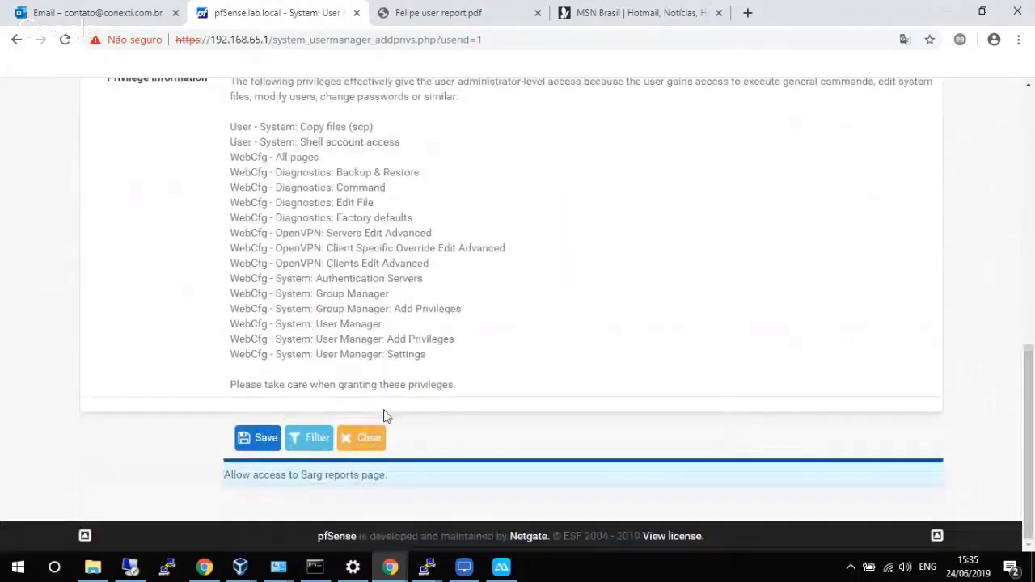
left_click(267, 437)
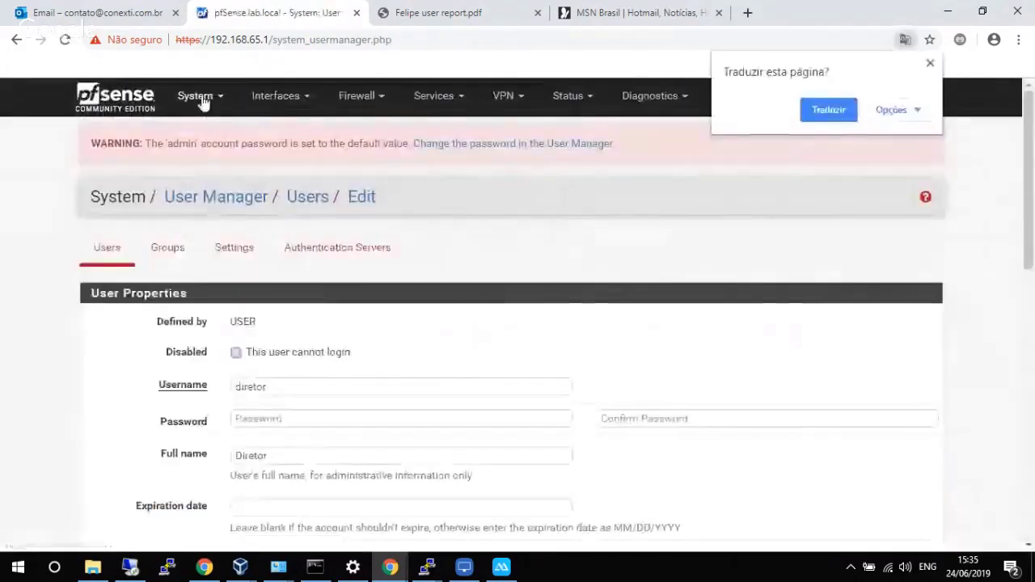
Log out of admin and sign in as diretor with its password.
left_click(202, 97)
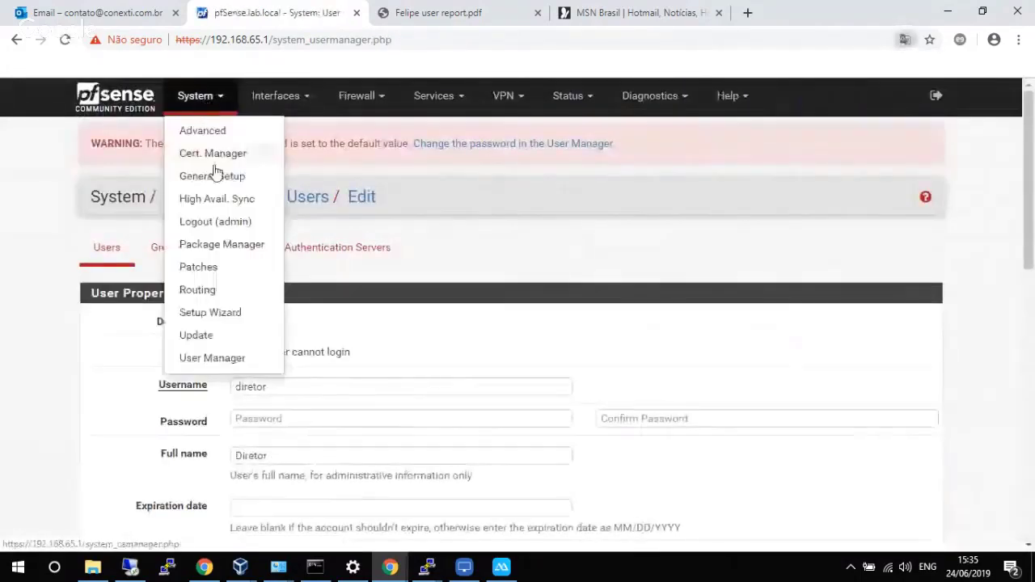
left_click(209, 221)
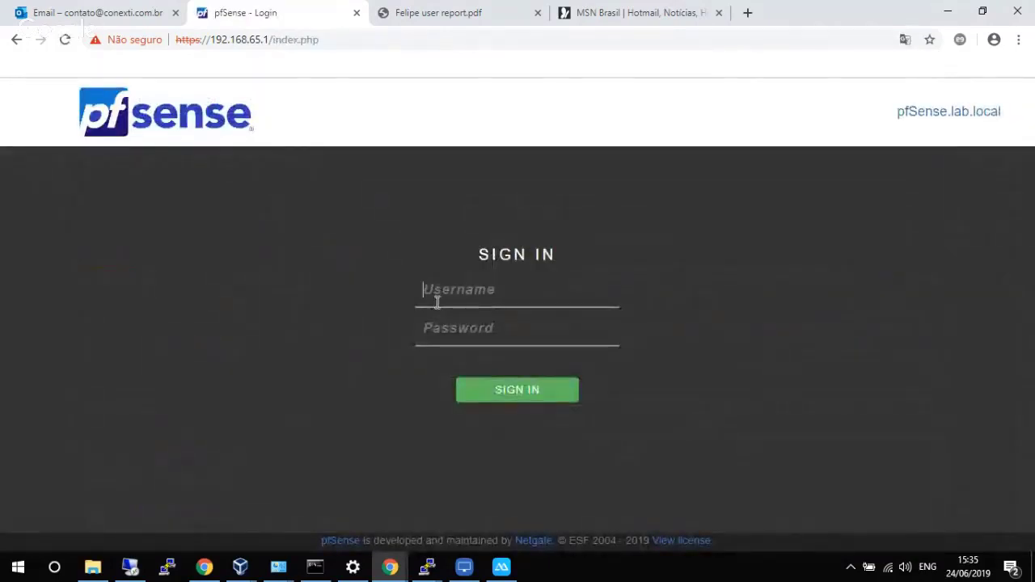
type("diretori")
key("Tab")
left_click(492, 294)
left_click(489, 316)
key("Return")
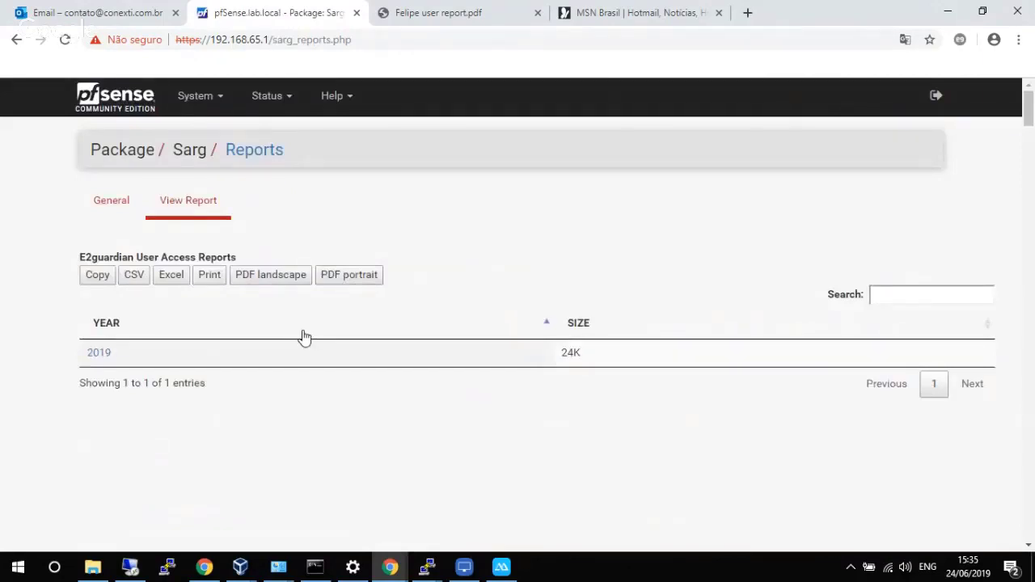
Open the 2019 June 24 Sarg report, view felipe's graph, then return to the top-users report.
left_click(91, 353)
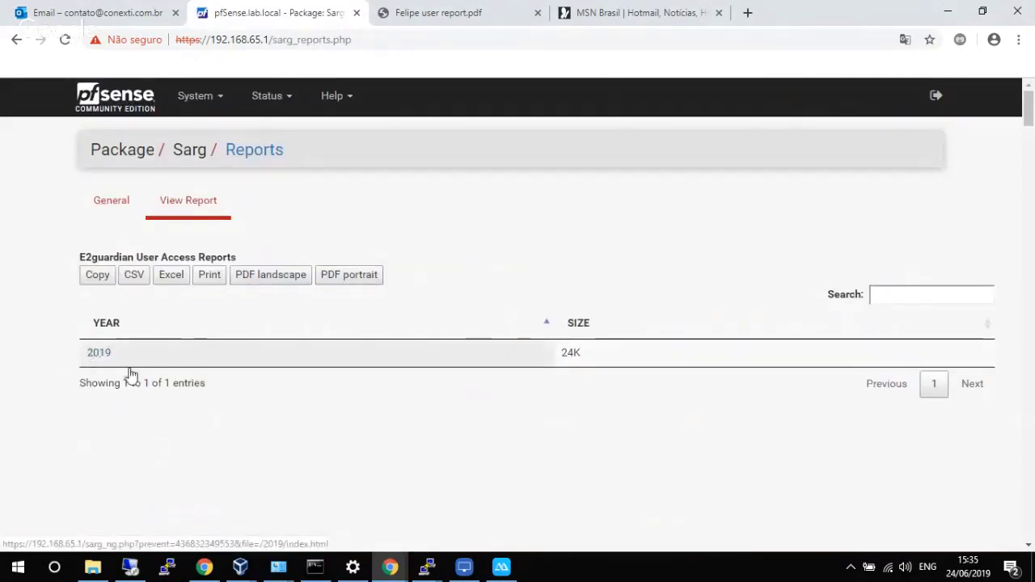
left_click(115, 291)
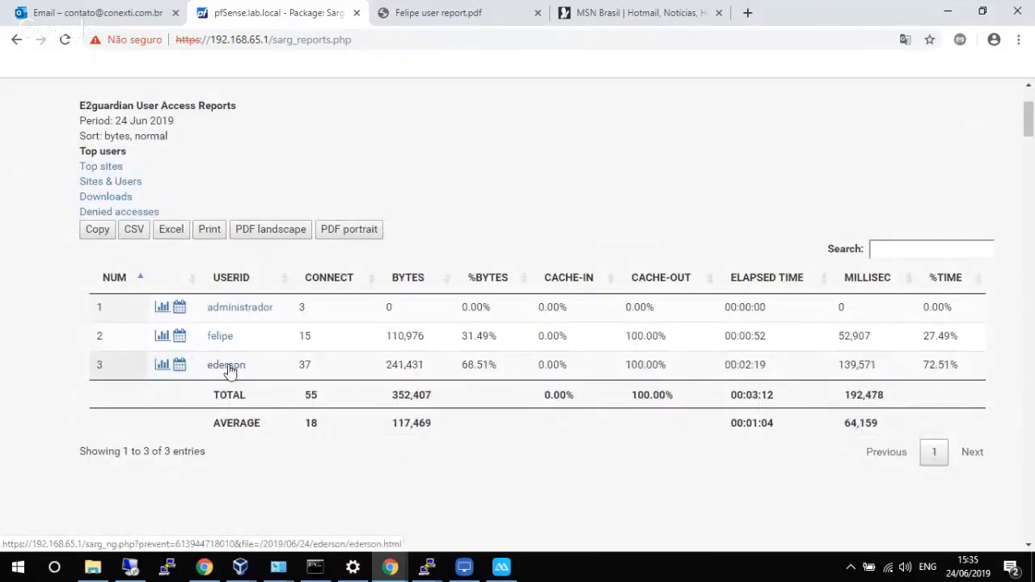
left_click(163, 338)
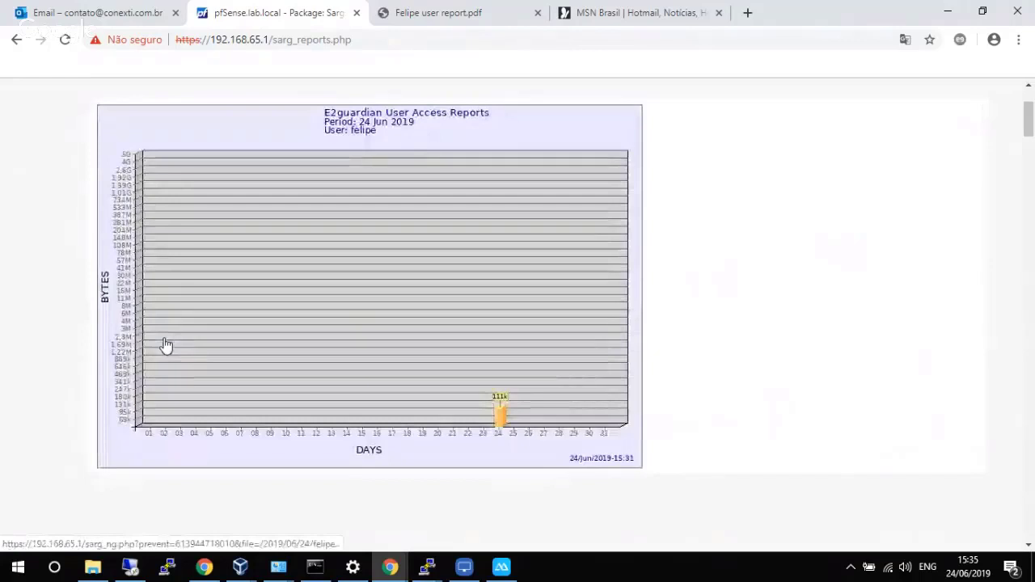
left_click(15, 38)
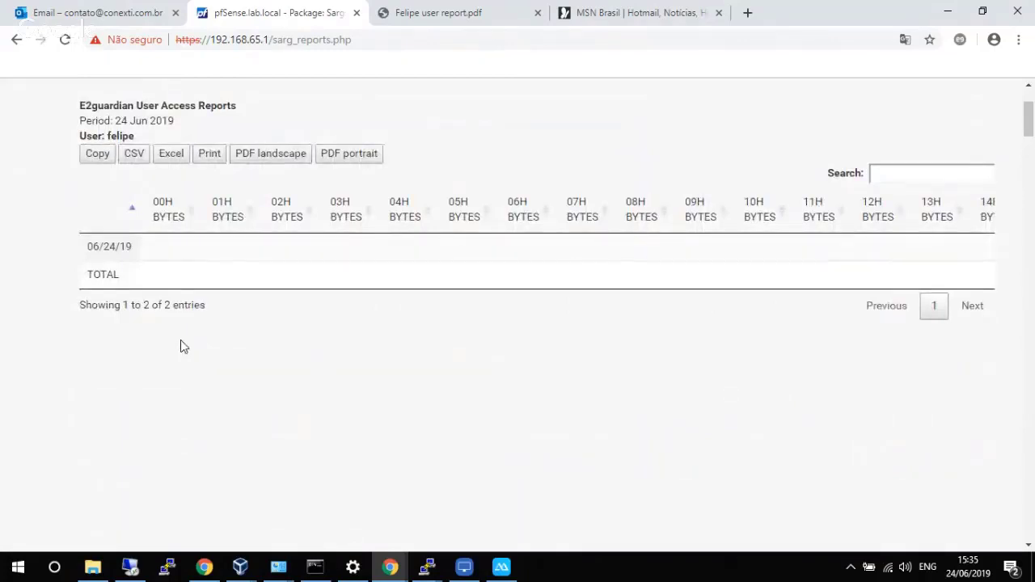
left_click(19, 40)
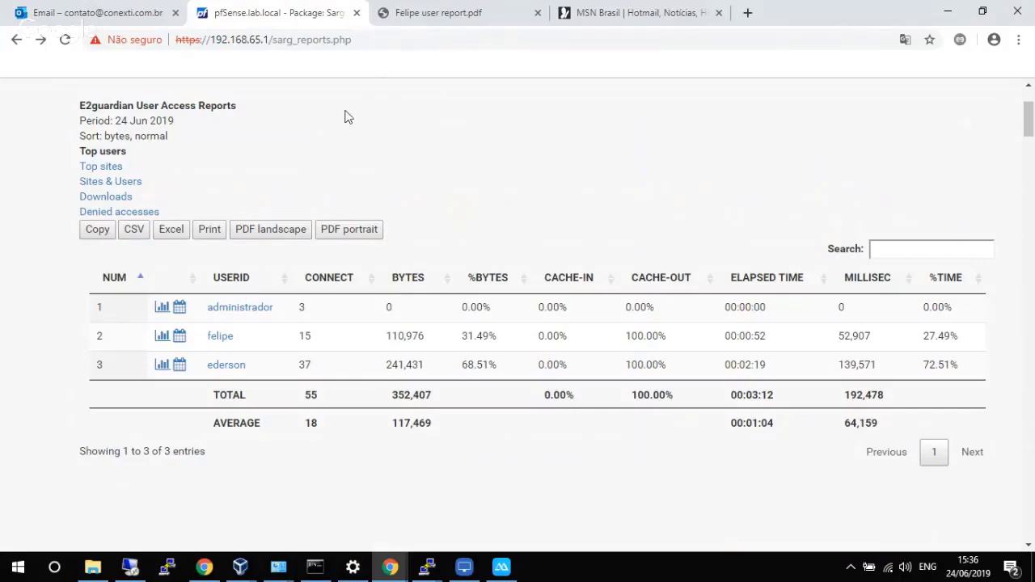
scroll(351, 122, "up", 2)
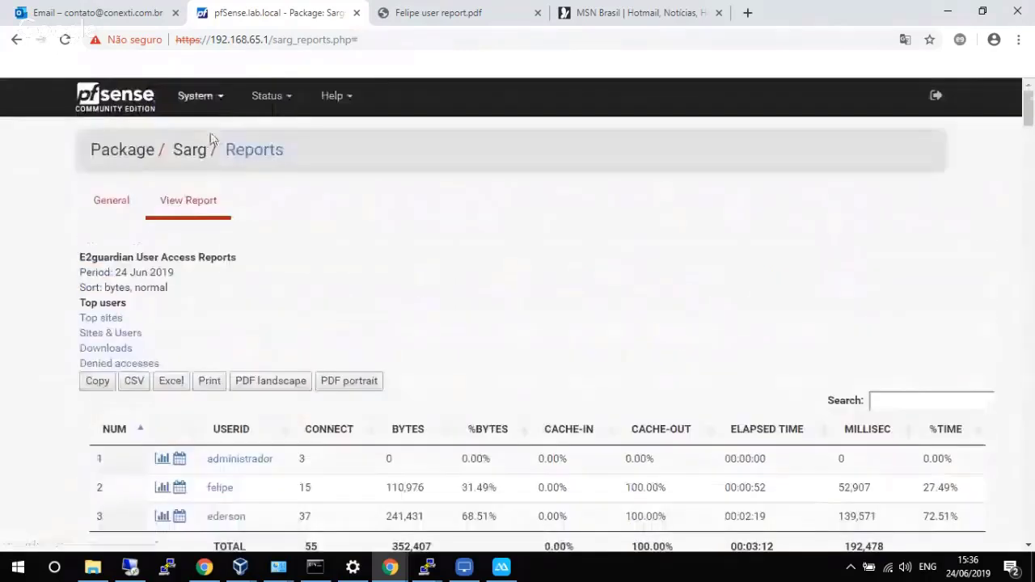
Leave the Sarg report via the pfSense logo to return to the Status Dashboard.
left_click(132, 104)
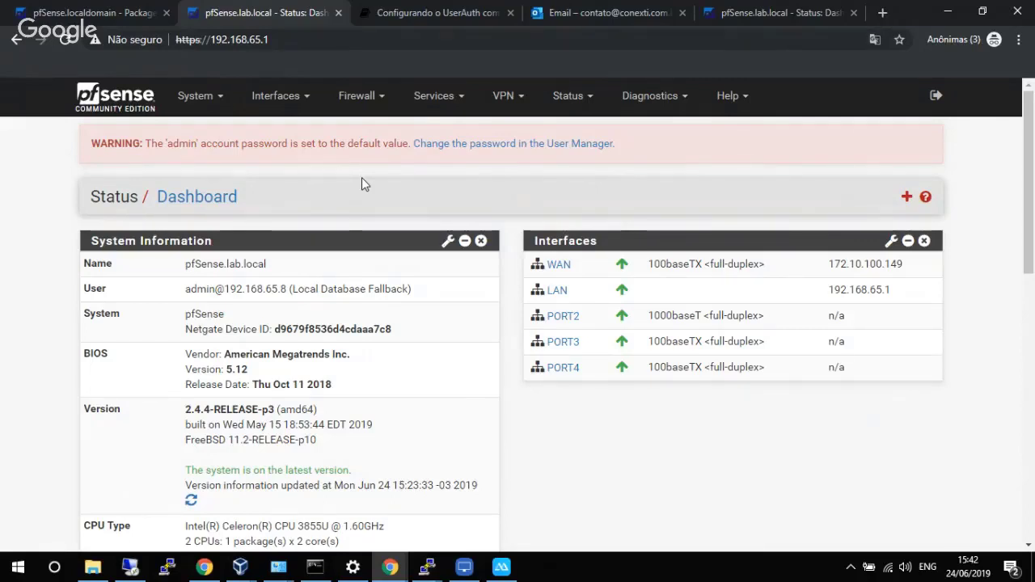
left_click(436, 13)
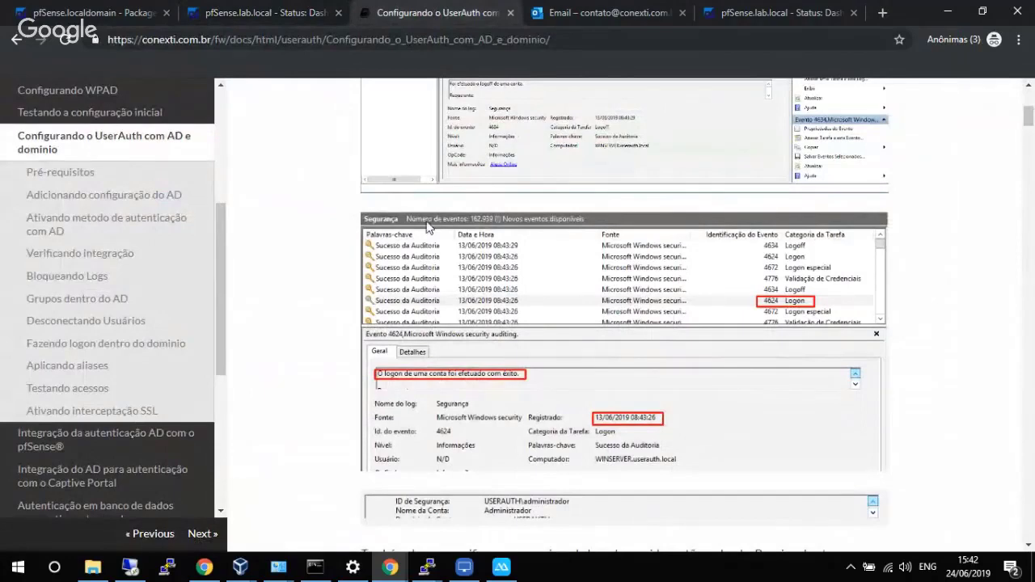
scroll(326, 287, "up", 1)
scroll(327, 287, "down", 2)
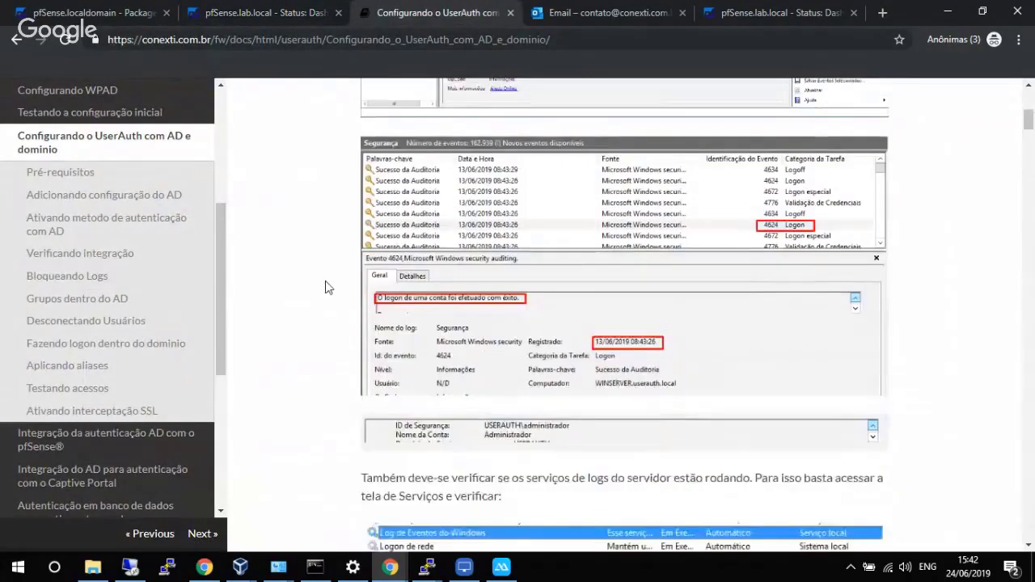
scroll(326, 287, "up", 3)
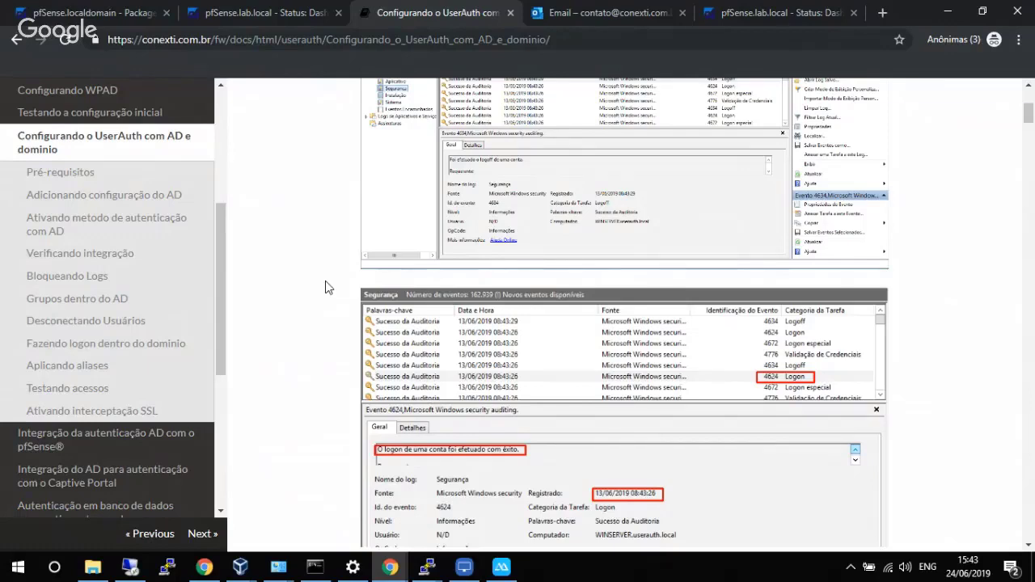
left_click(286, 6)
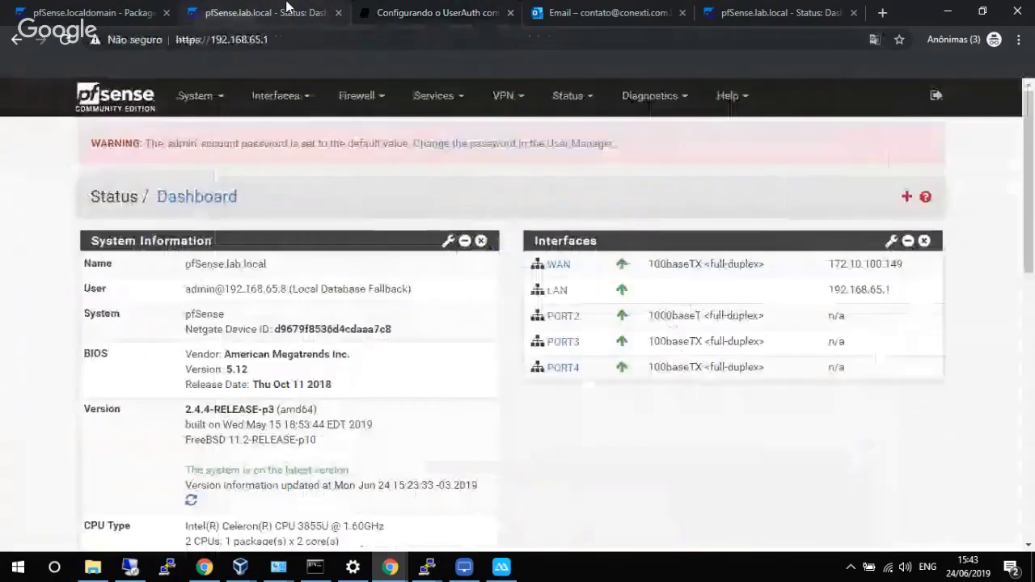